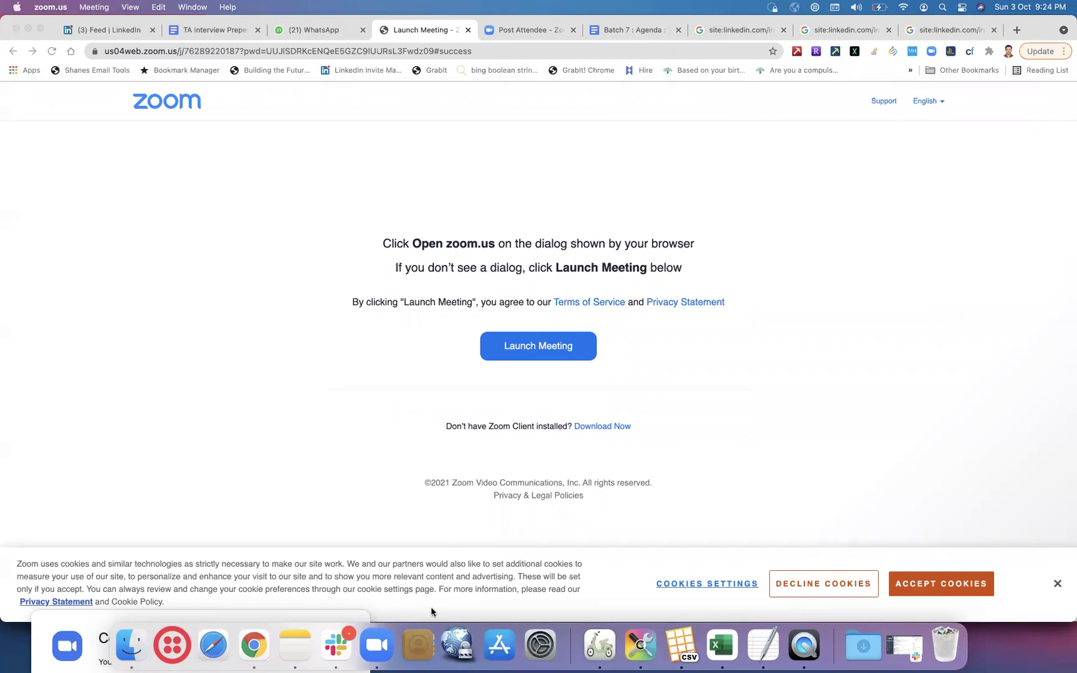
# - Switch Chrome to the other profile, the window with the LinkedIn X-ray results
pyautogui.click(1008, 52)
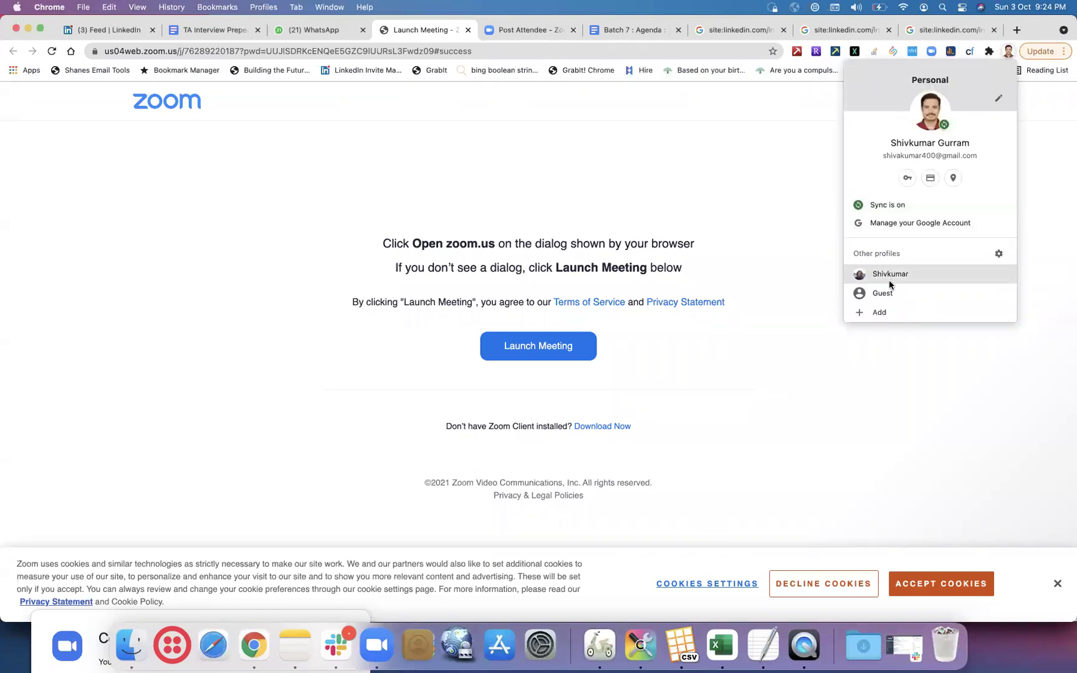
pyautogui.click(888, 277)
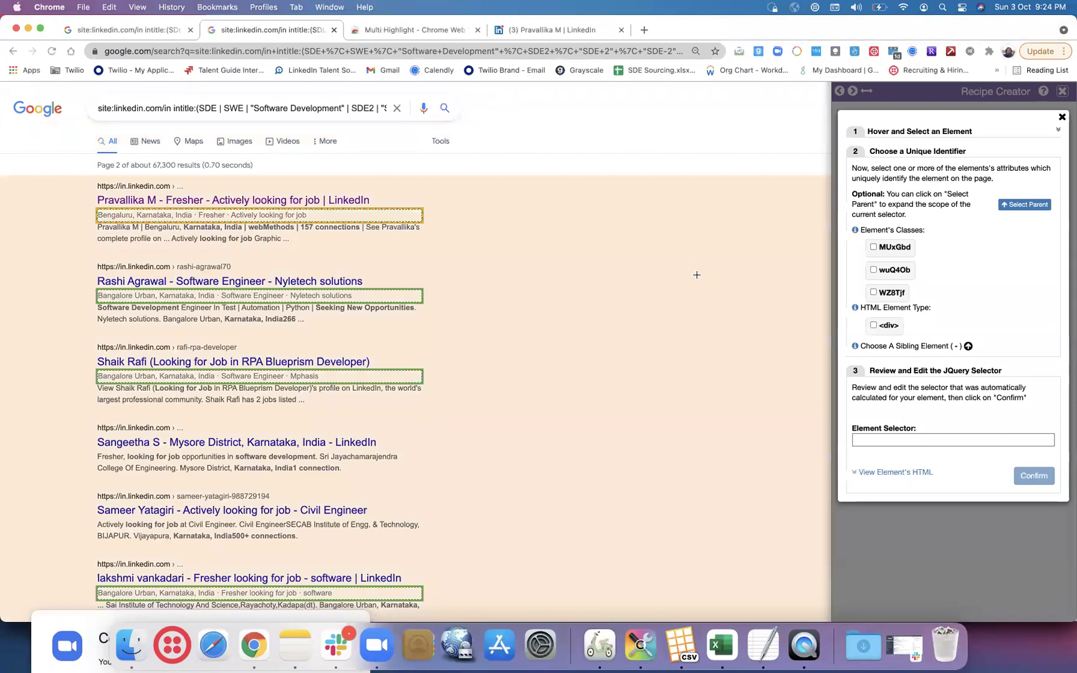
# - Test the MUxGbd, wuQ4Ob, WZ8Tjf and div identifiers twice each, leaving none selected
pyautogui.click(874, 247)
pyautogui.click(875, 248)
pyautogui.click(874, 270)
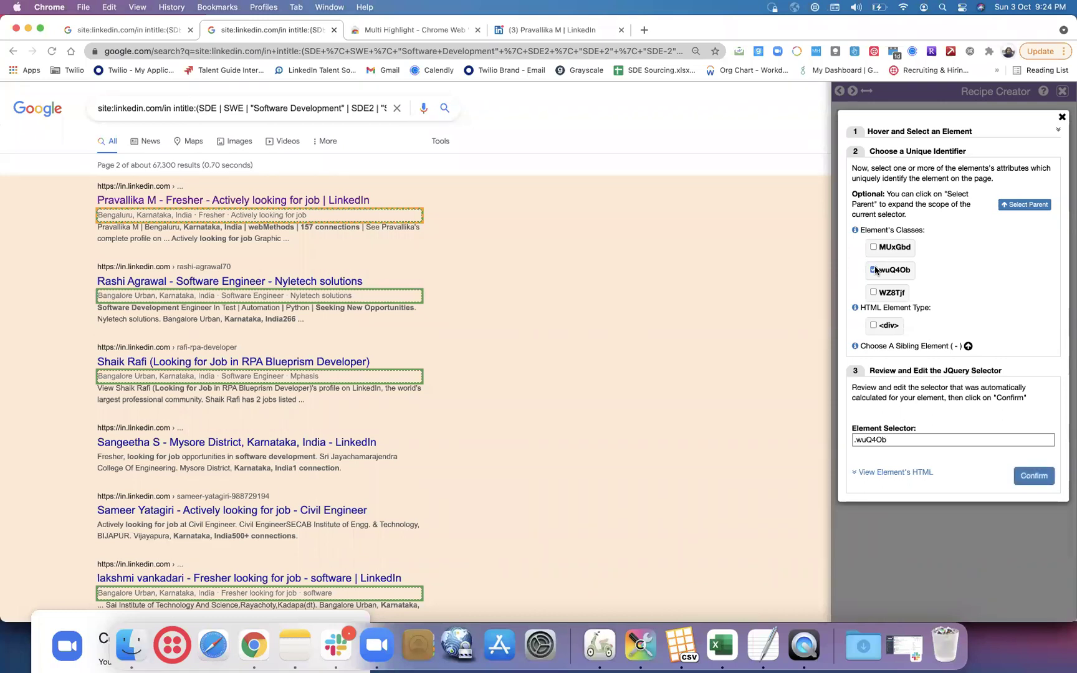
pyautogui.click(874, 269)
pyautogui.click(874, 293)
pyautogui.click(874, 293)
pyautogui.click(874, 325)
pyautogui.click(874, 325)
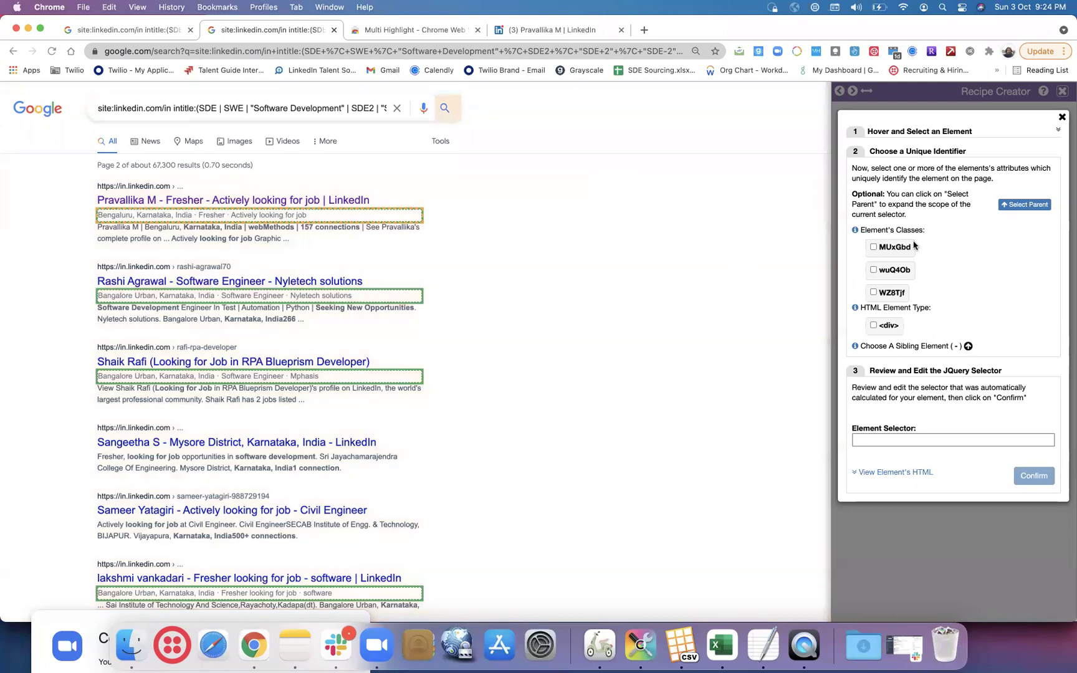
pyautogui.click(873, 248)
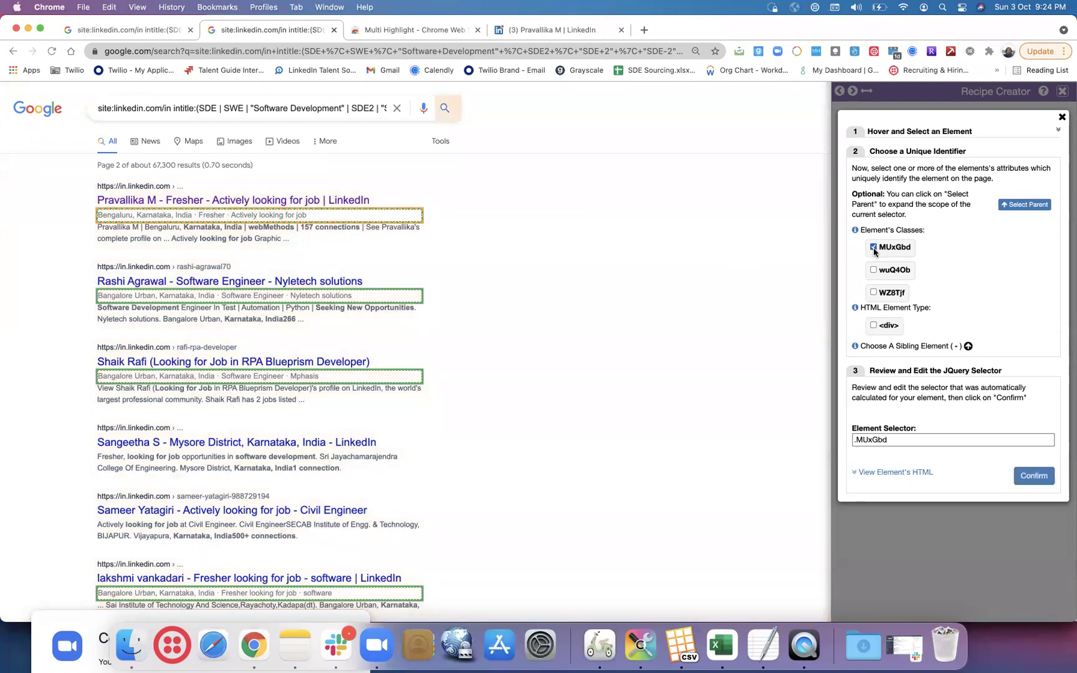
pyautogui.click(873, 247)
pyautogui.click(873, 269)
pyautogui.click(873, 270)
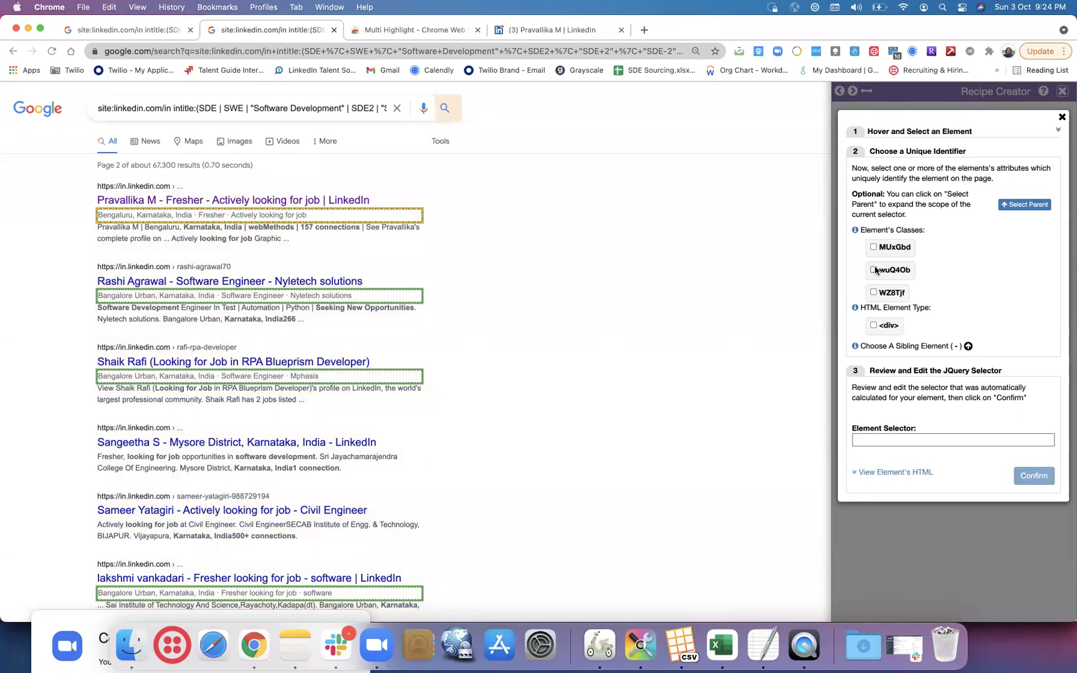
pyautogui.click(873, 292)
pyautogui.click(873, 292)
pyautogui.click(874, 325)
pyautogui.click(874, 325)
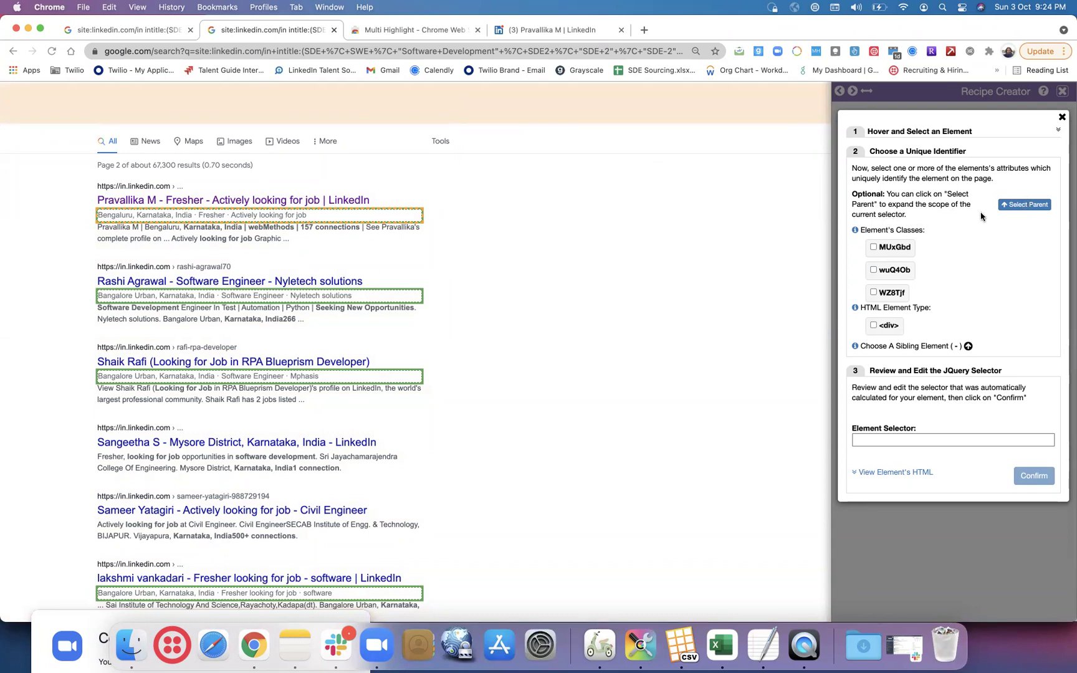
# - Widen to the first result's parent block, test its class and div, then close unconfirmed
pyautogui.click(1028, 208)
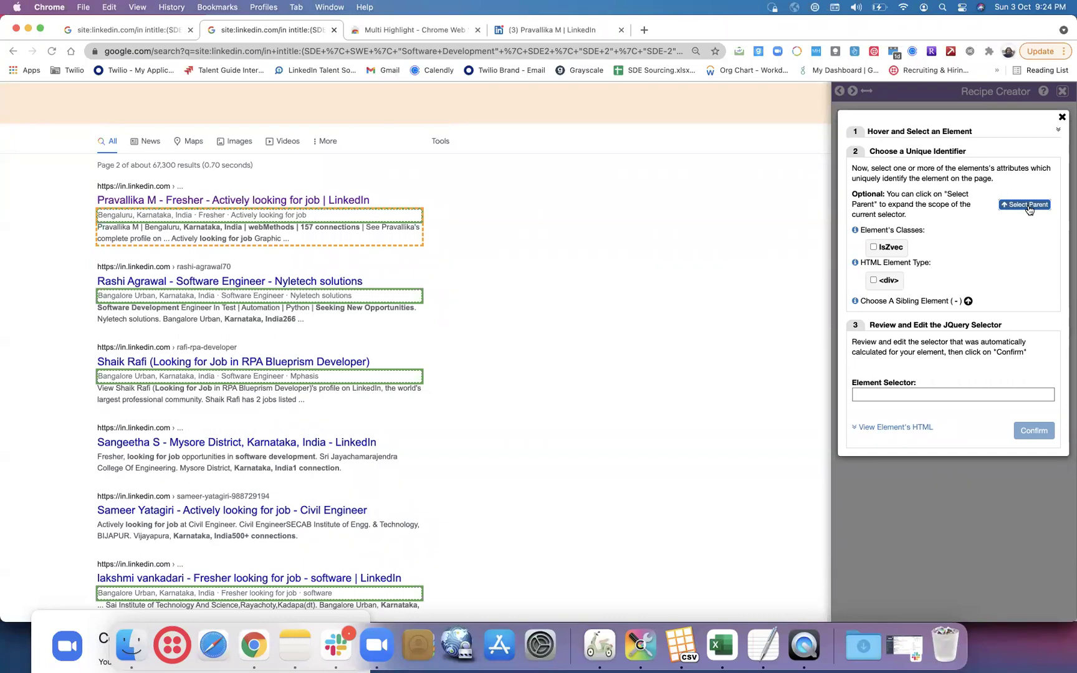
pyautogui.click(873, 248)
pyautogui.click(873, 247)
pyautogui.click(872, 281)
pyautogui.click(873, 281)
pyautogui.click(1061, 118)
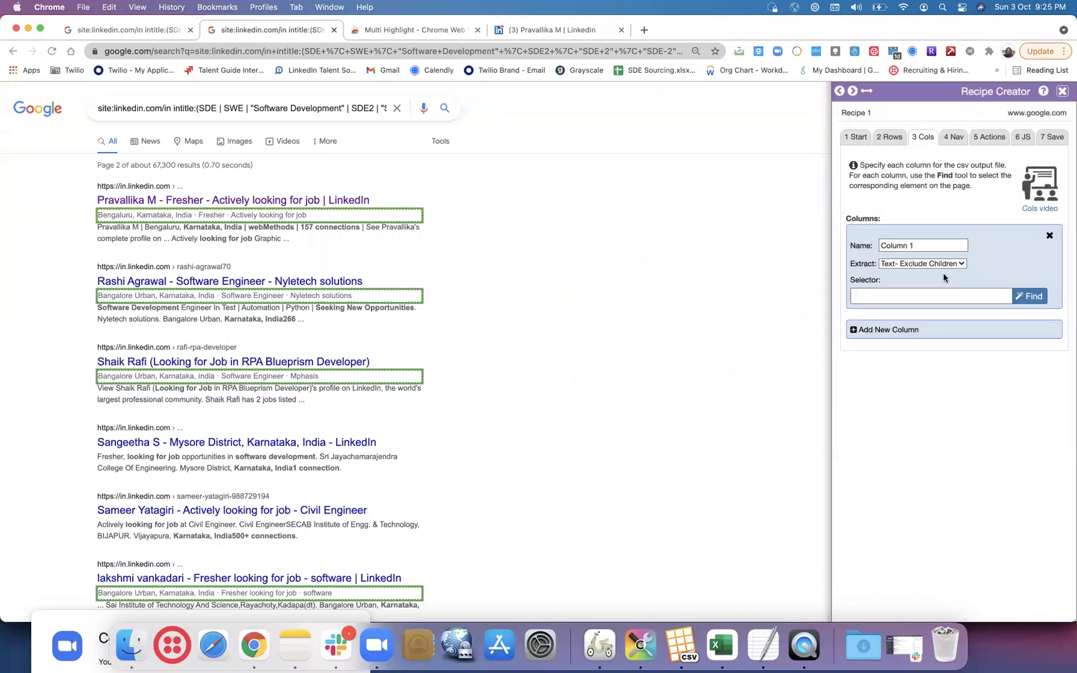
# - Set Column 1 to extract Text and erase the existing row selector
pyautogui.click(1049, 237)
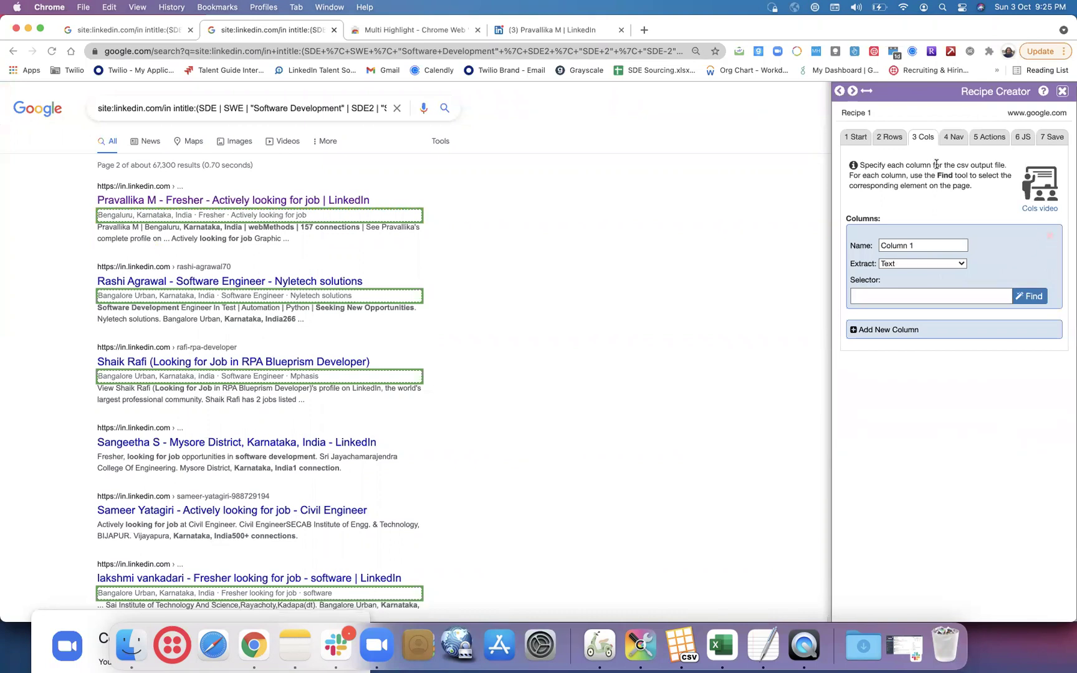
pyautogui.click(890, 138)
pyautogui.click(964, 234)
pyautogui.press('BackSpace')
pyautogui.press('BackSpace')
pyautogui.press('BackSpace')
pyautogui.press('BackSpace')
pyautogui.press('BackSpace')
pyautogui.press('BackSpace')
pyautogui.press('BackSpace')
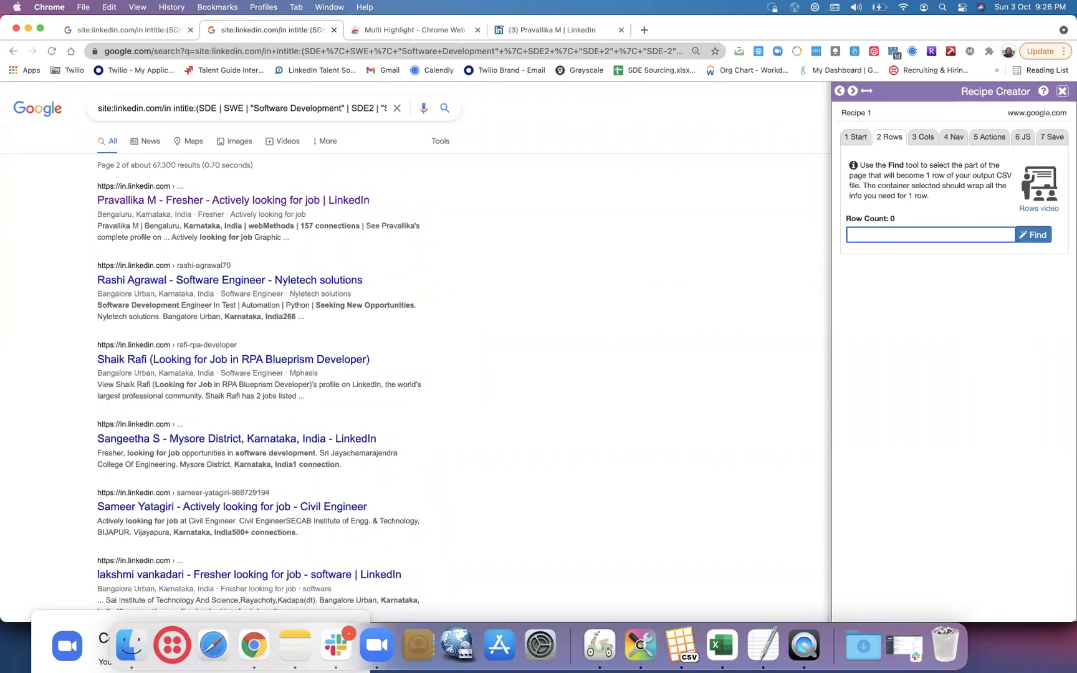
# - Try the first result's location line as the row element with MUxGbd, then close unconfirmed
pyautogui.click(1033, 236)
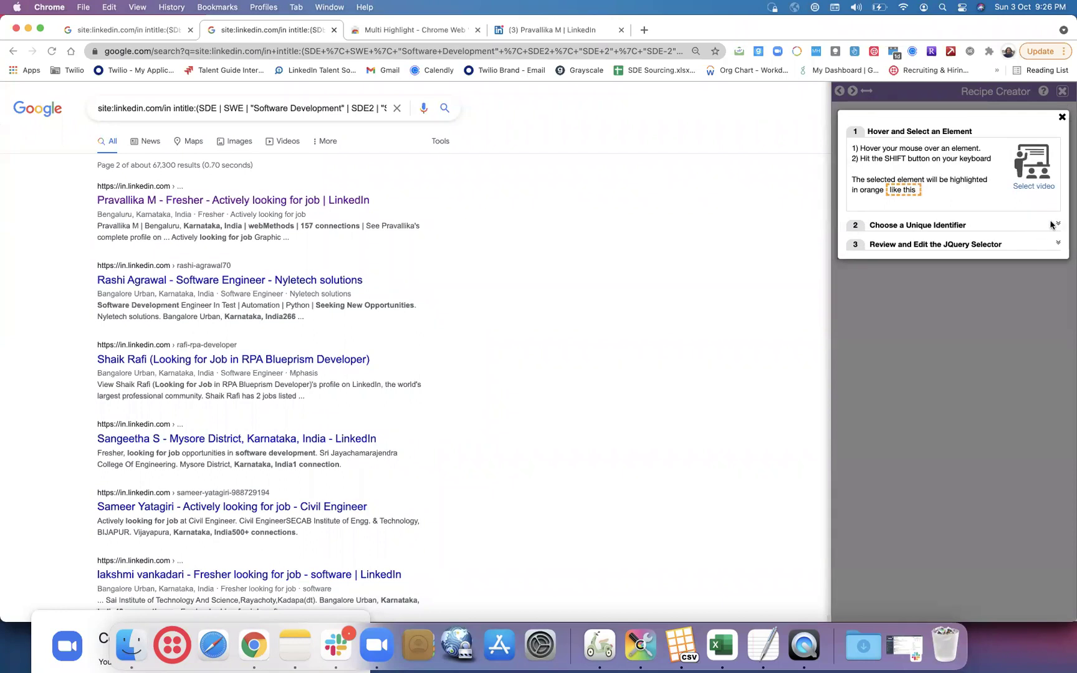
pyautogui.click(1054, 225)
pyautogui.click(1056, 265)
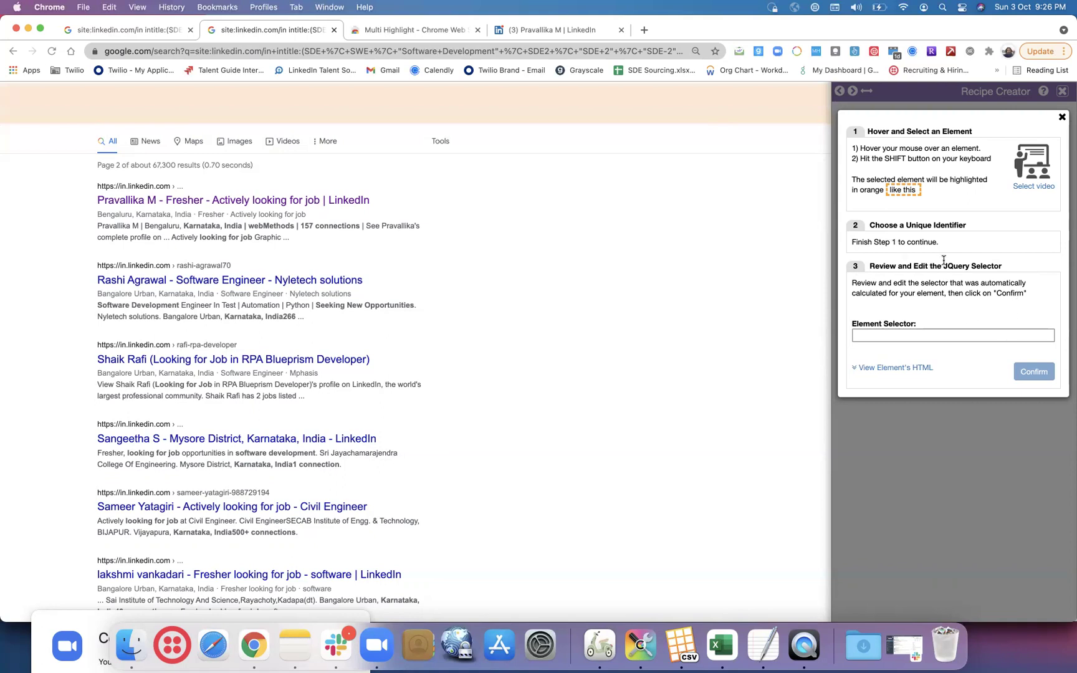
pyautogui.click(1061, 117)
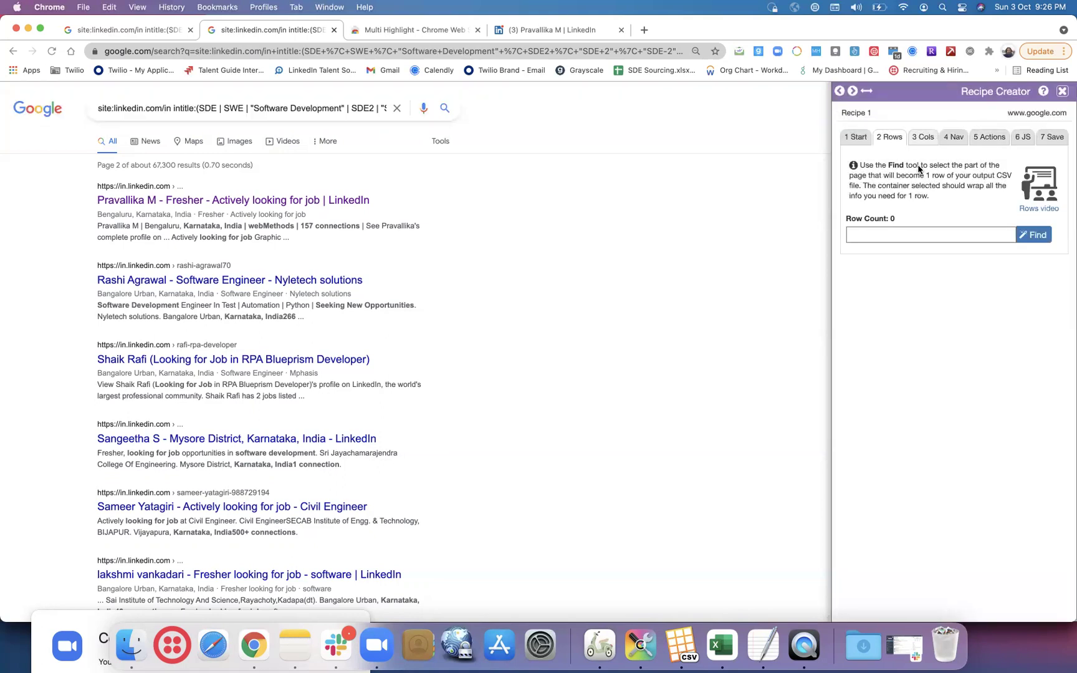
pyautogui.click(1034, 235)
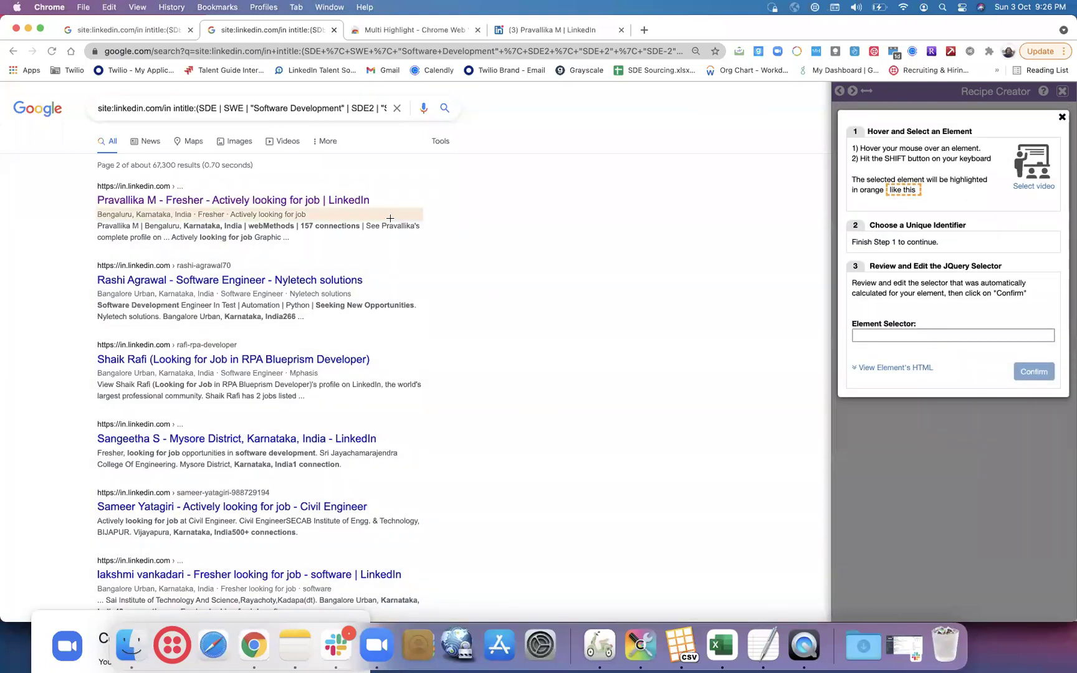
pyautogui.press('shift')
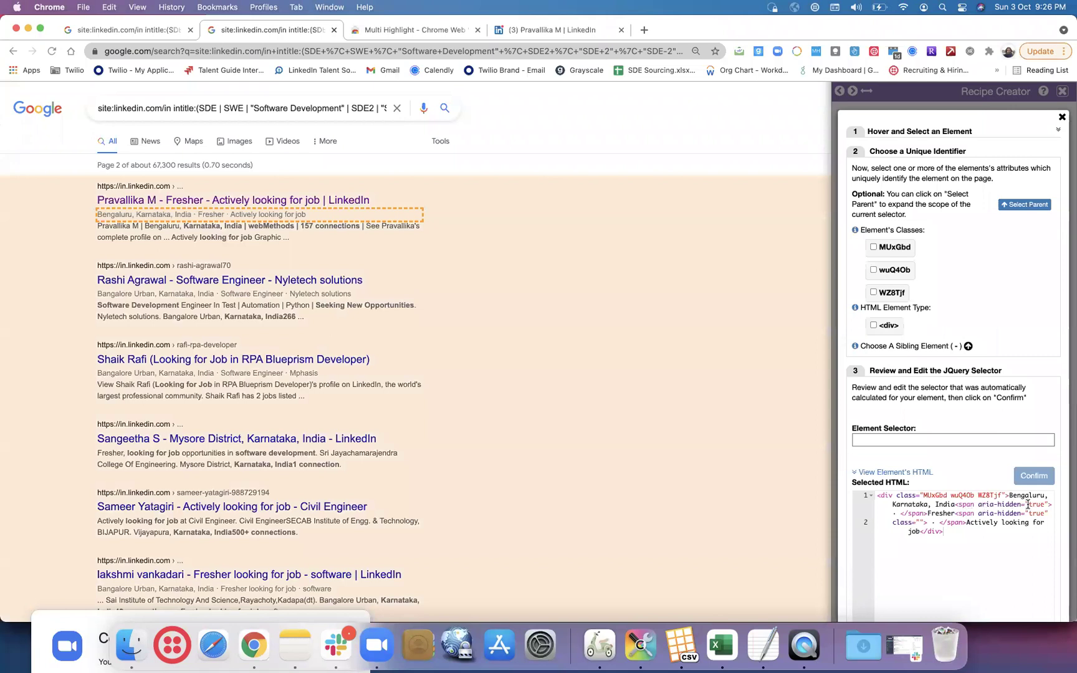
pyautogui.click(873, 246)
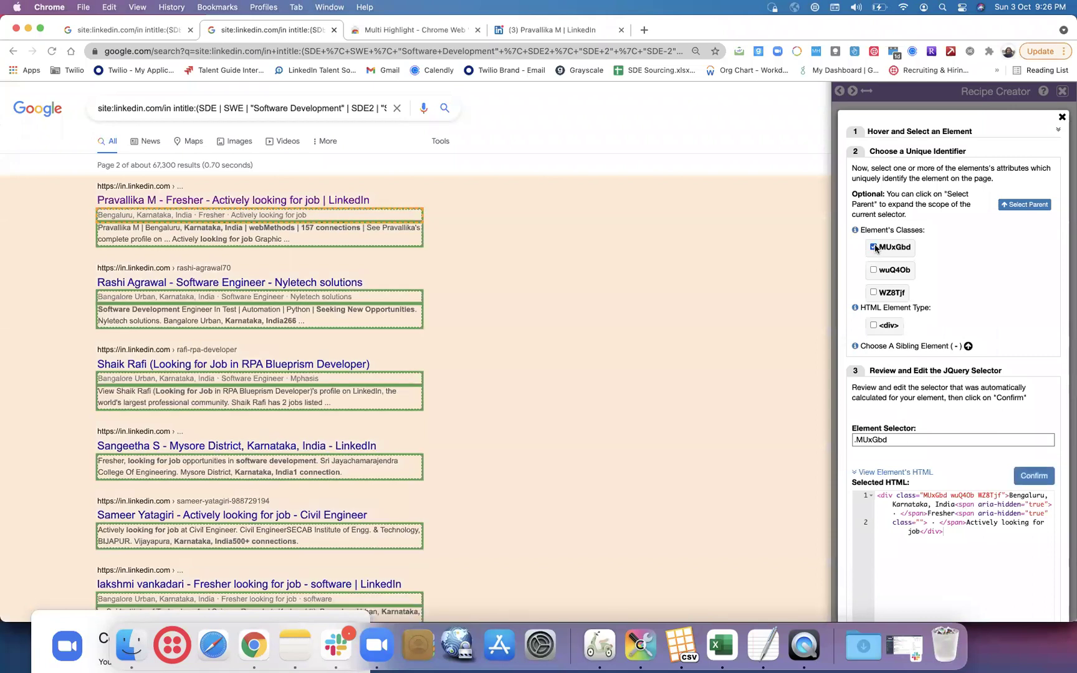
pyautogui.click(873, 246)
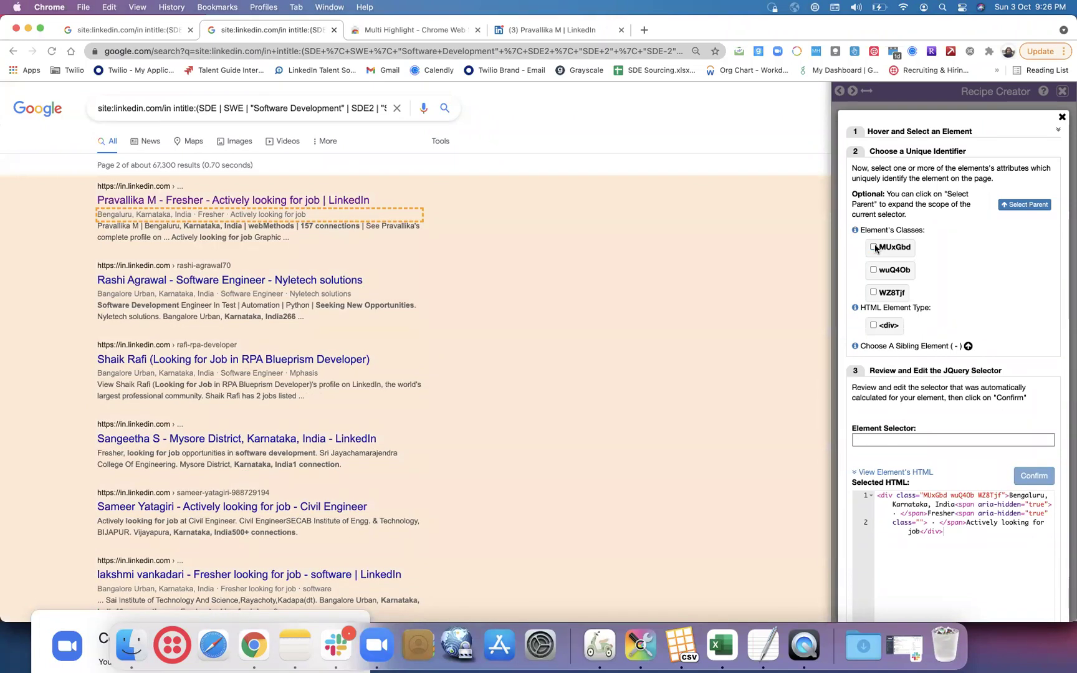
pyautogui.click(874, 247)
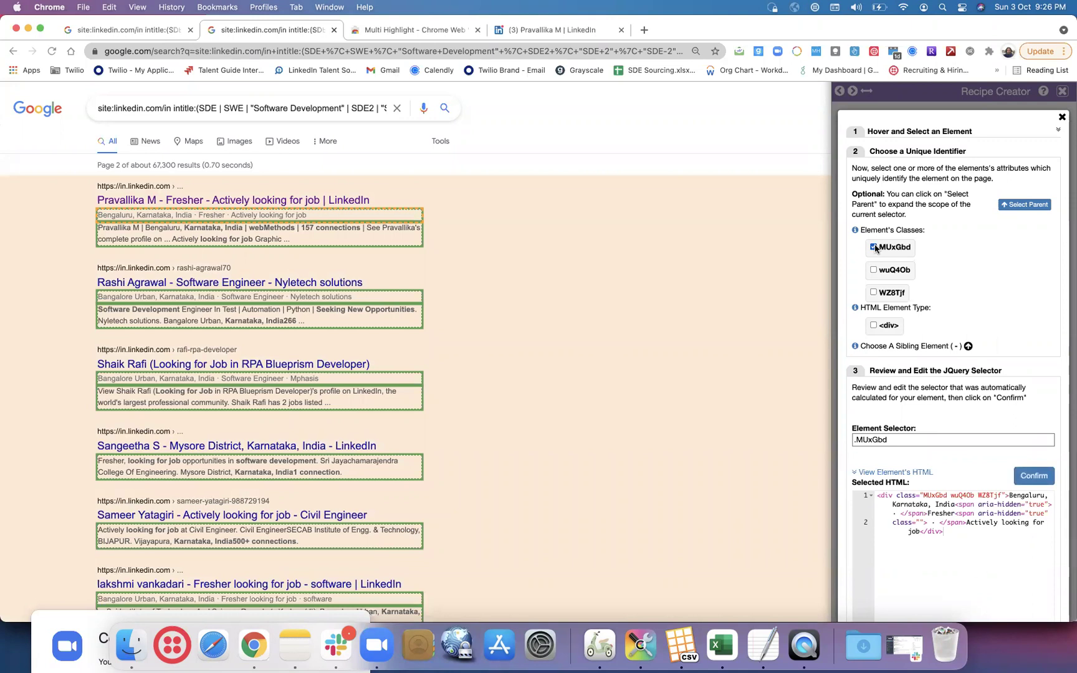
pyautogui.click(873, 247)
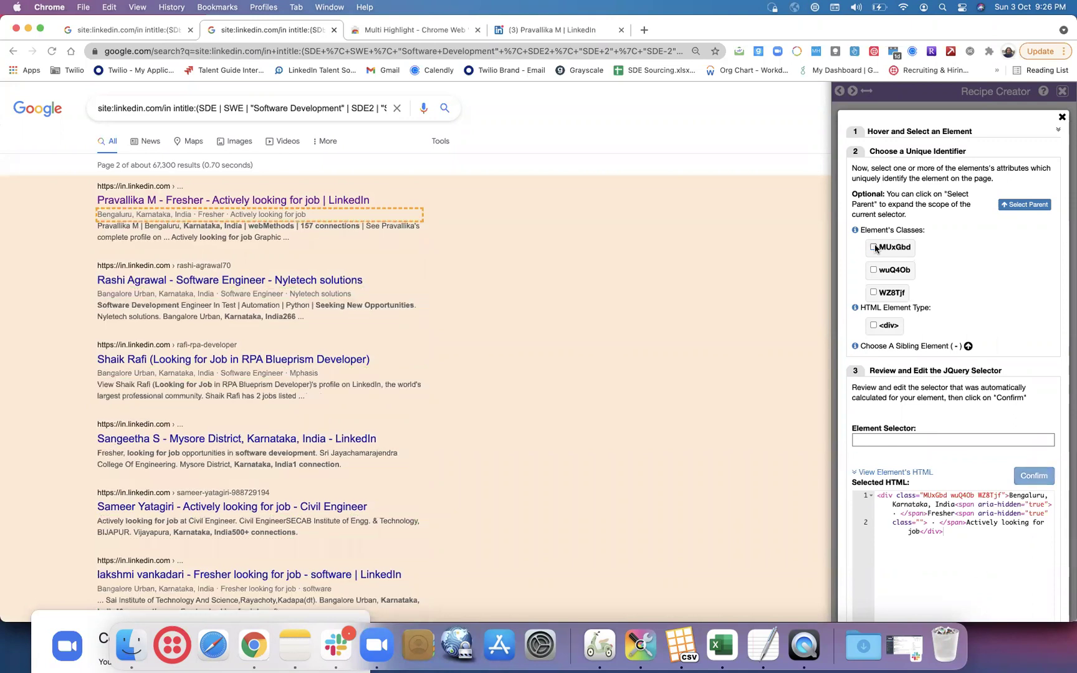
pyautogui.click(1062, 118)
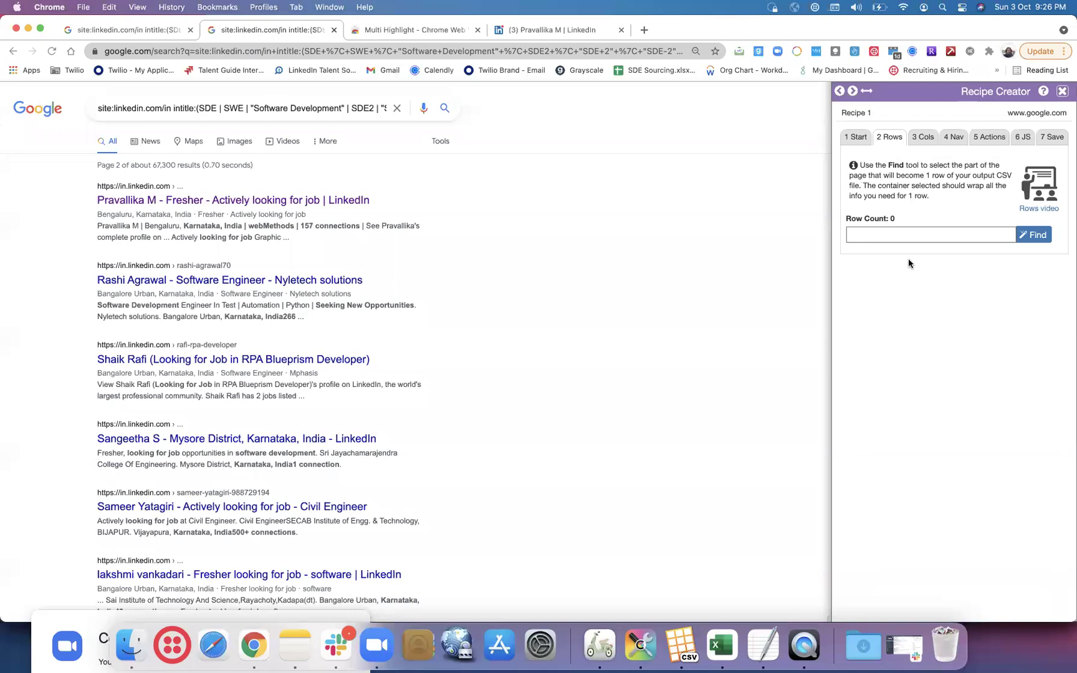
# - Back in row settings, pick the first result's location line and match by MUxGbd
pyautogui.click(922, 136)
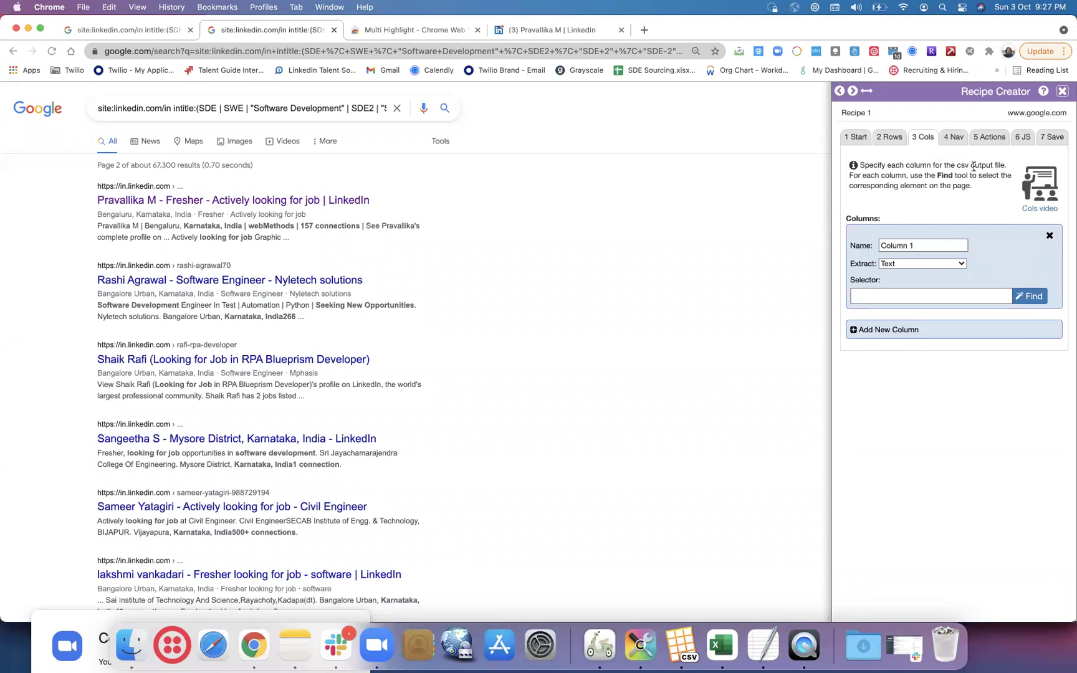
pyautogui.click(883, 136)
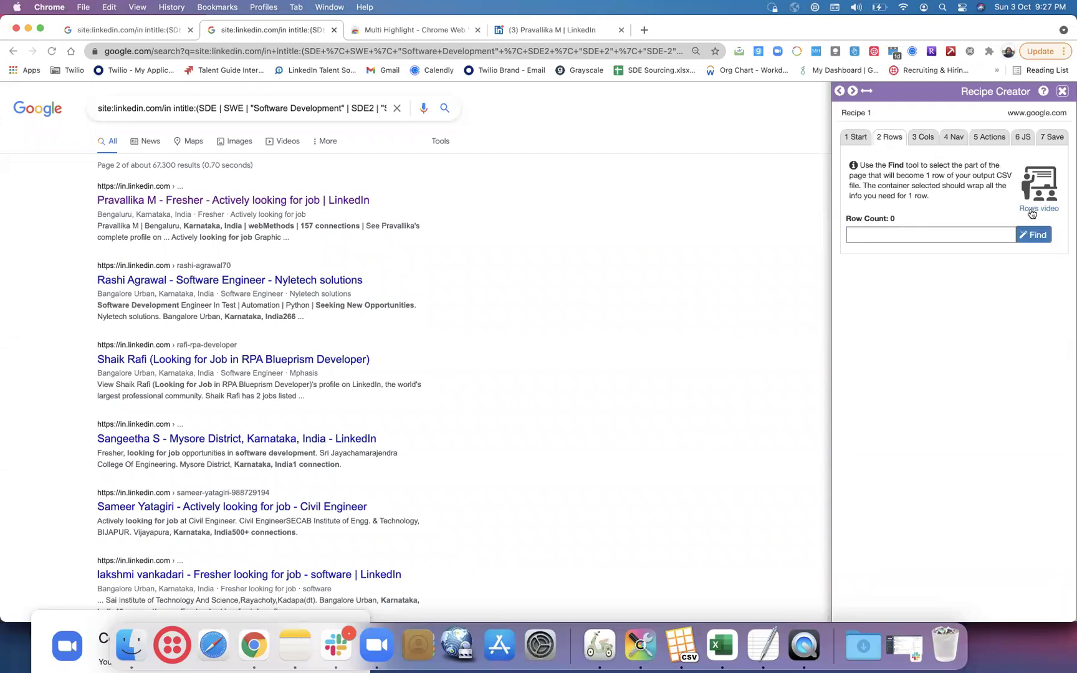
pyautogui.click(1034, 235)
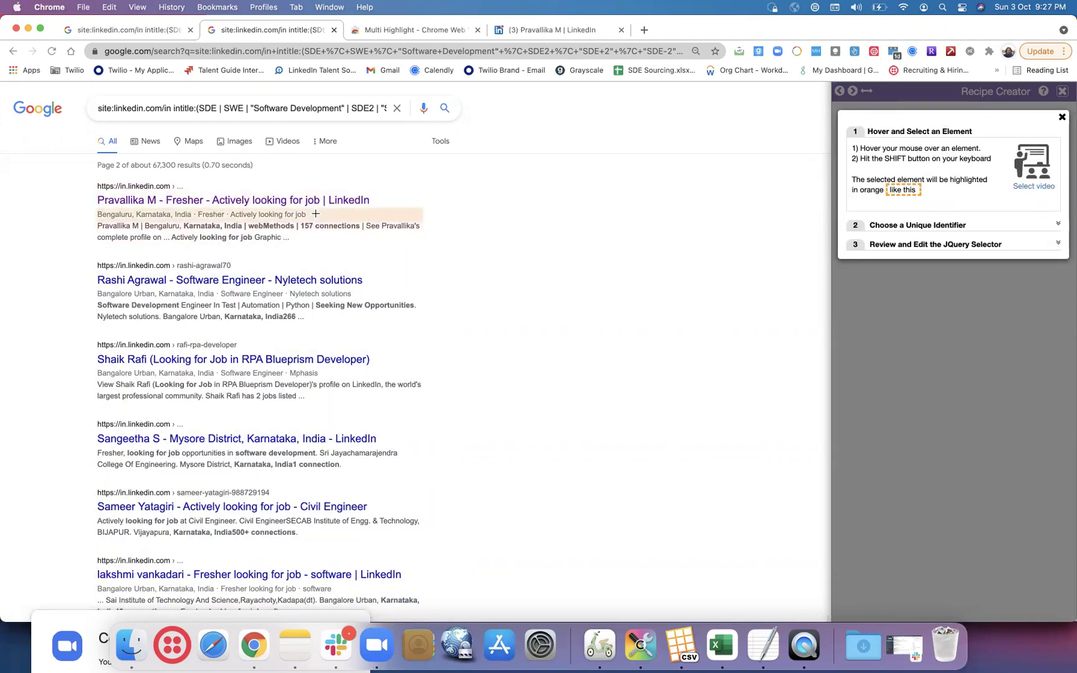
pyautogui.press('shift')
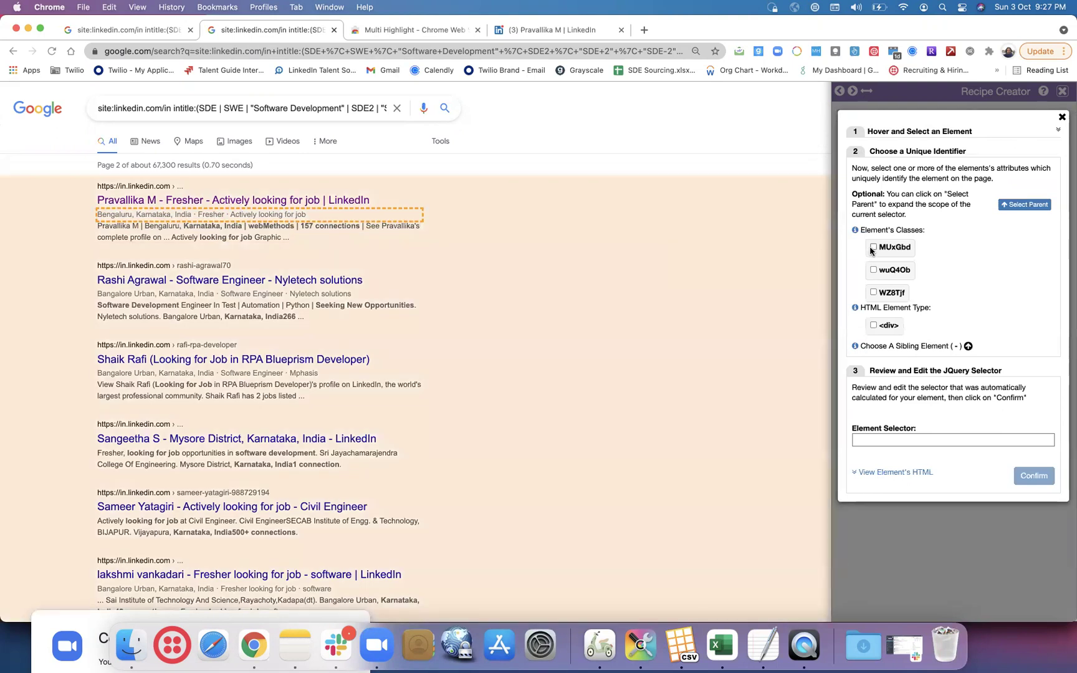
pyautogui.click(872, 247)
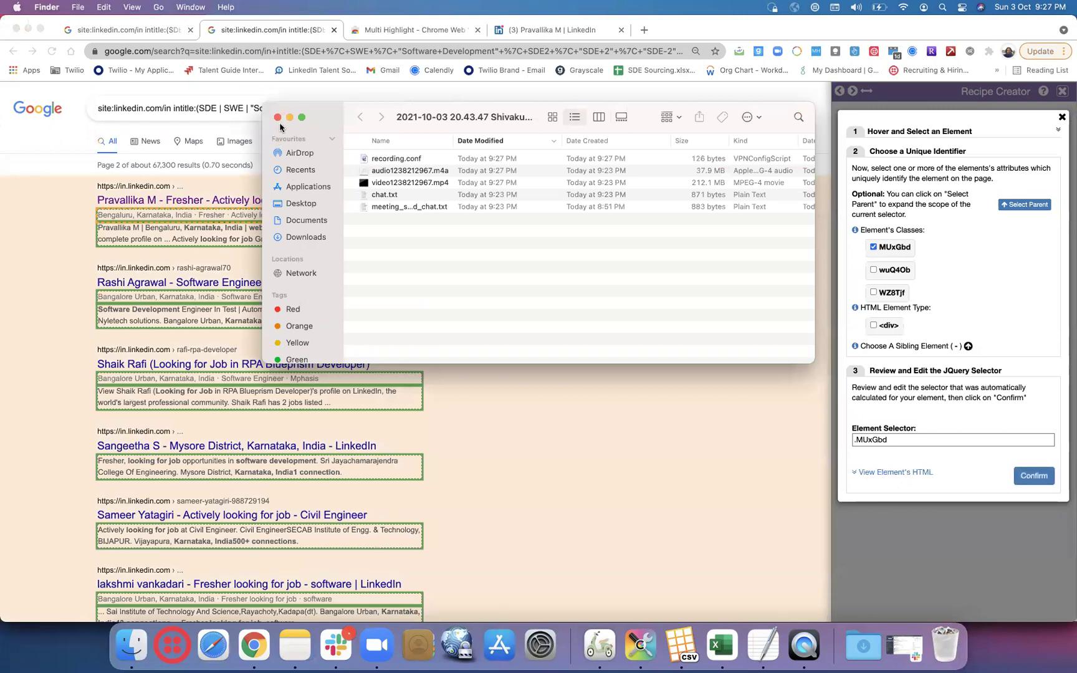
# - Close the recordings folder, widen the selection through parent blocks, then close the selector and Recipe Creator
pyautogui.click(277, 118)
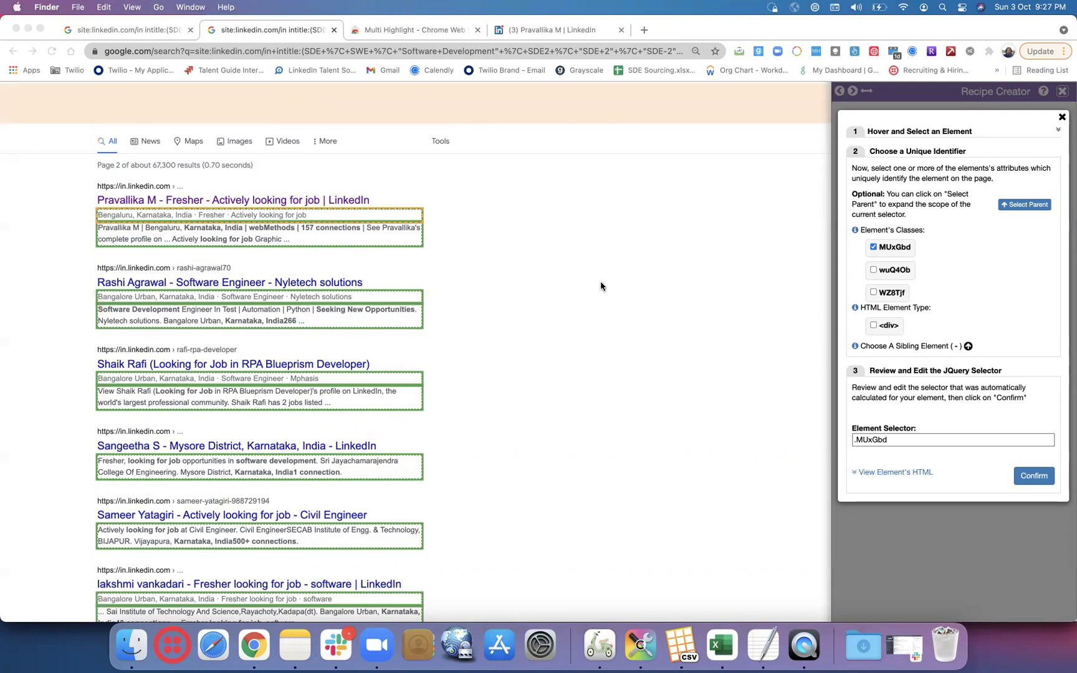
pyautogui.click(1012, 208)
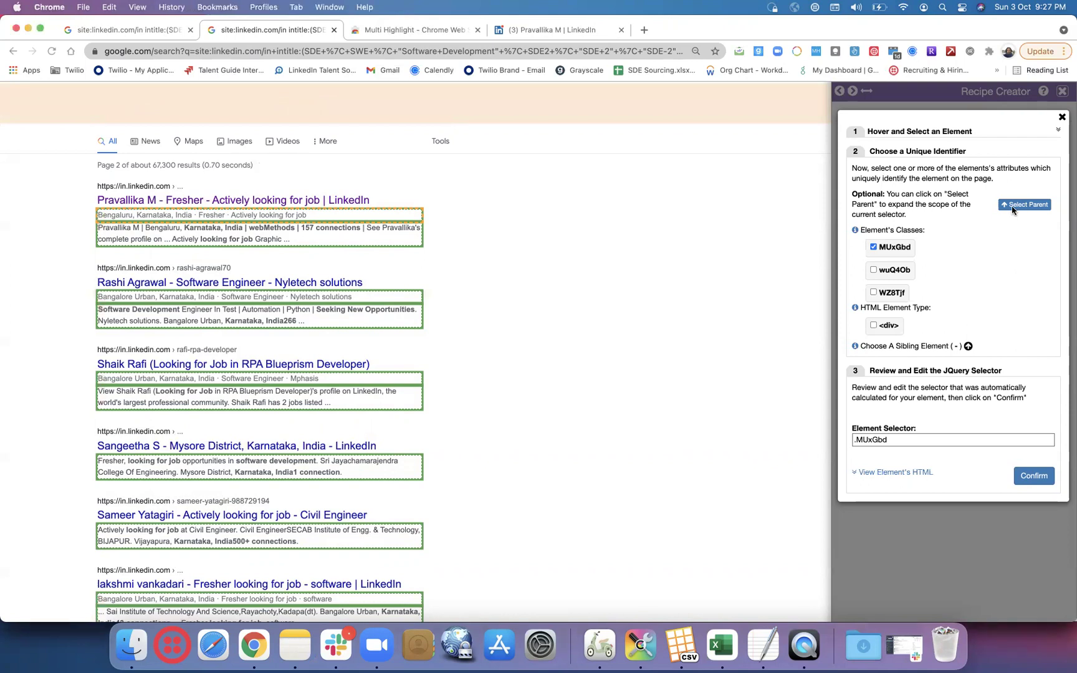
pyautogui.click(1013, 207)
pyautogui.click(1012, 207)
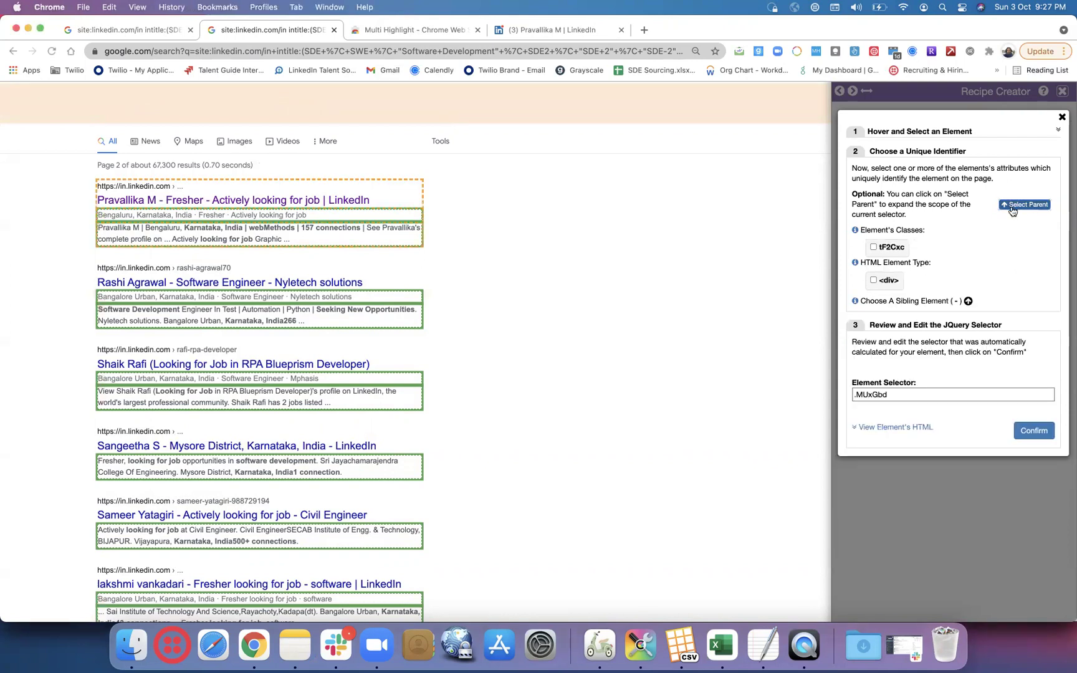
pyautogui.click(1012, 208)
pyautogui.click(1012, 209)
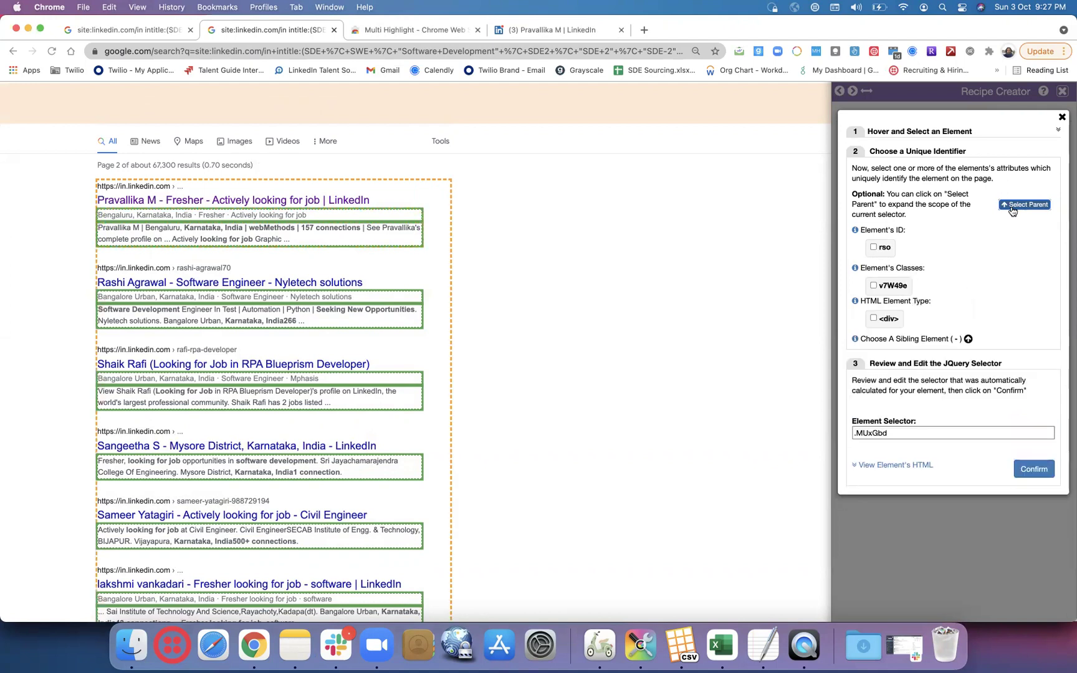
pyautogui.click(1061, 118)
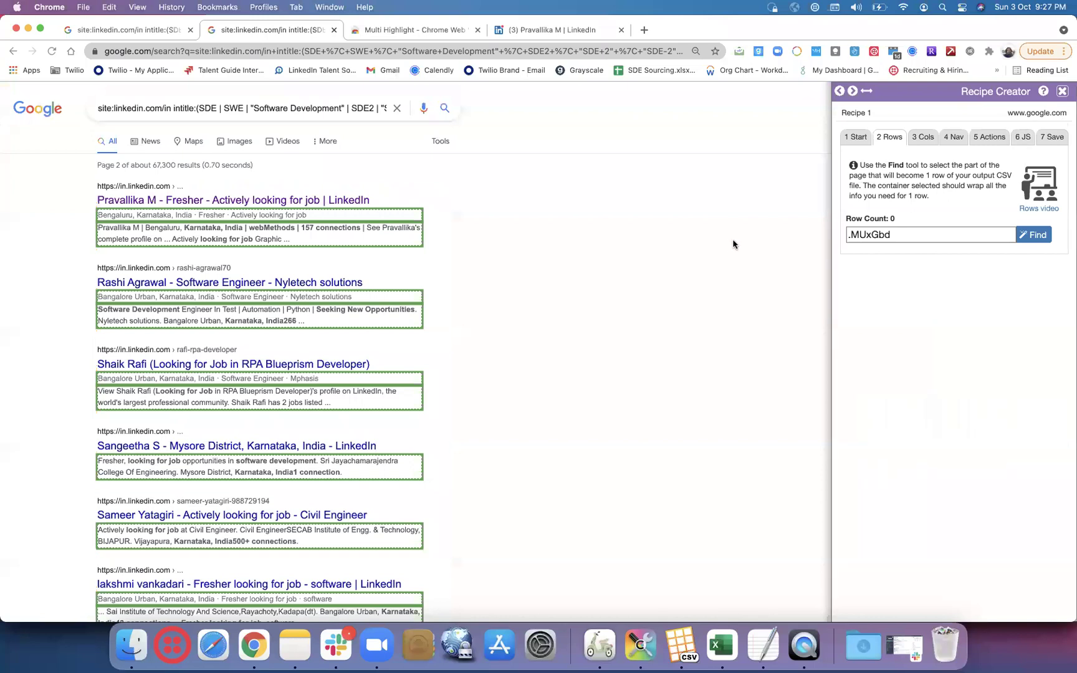
pyautogui.click(1063, 92)
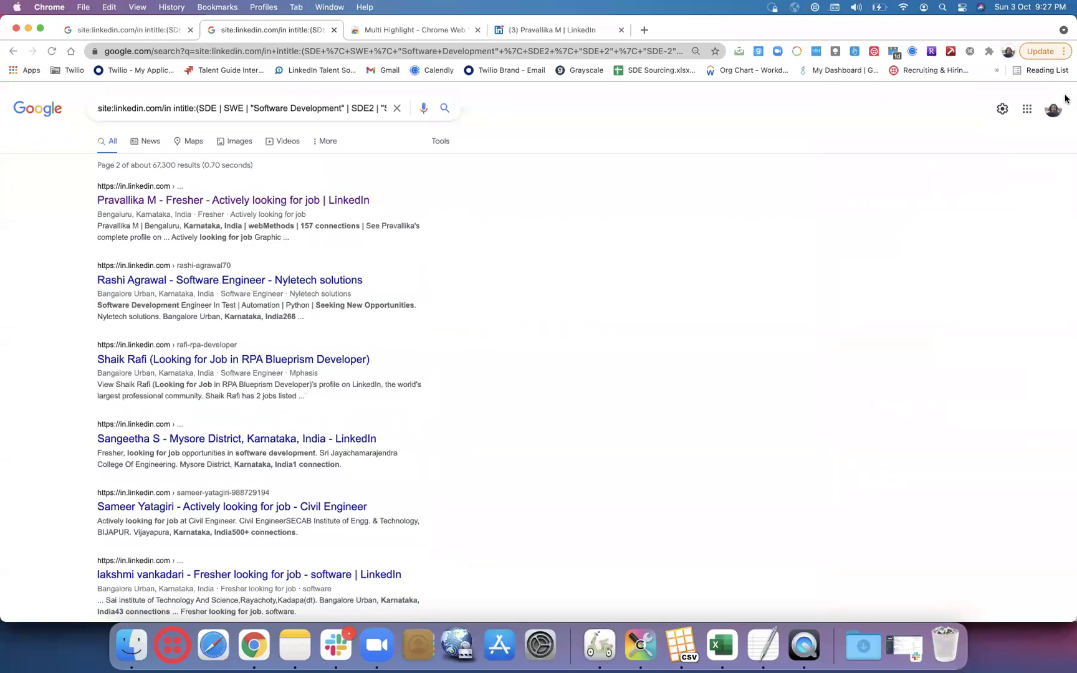
# - Start a new recipe and test the yuRUbf class on the first search result as row selector
pyautogui.click(930, 52)
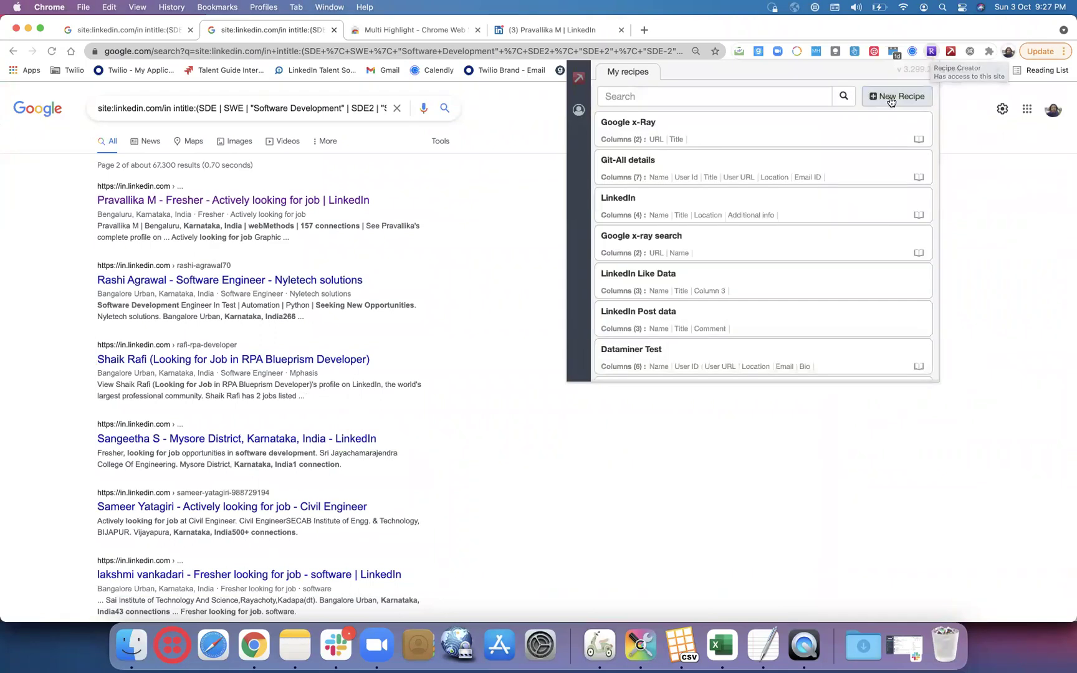
pyautogui.click(891, 97)
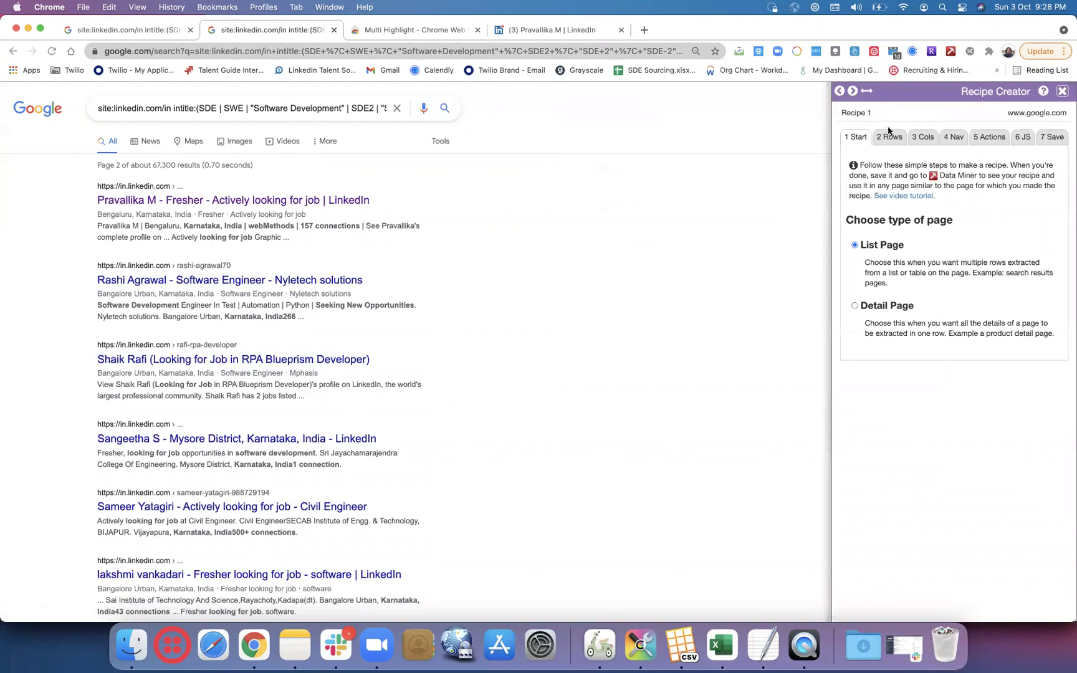
pyautogui.click(888, 135)
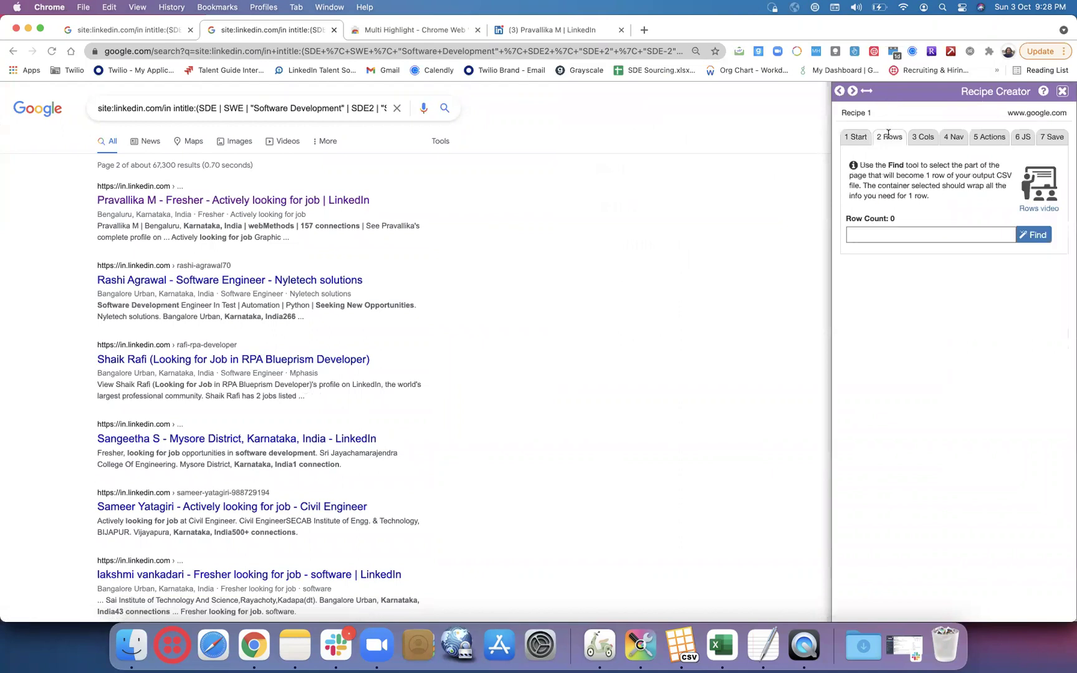
pyautogui.click(1032, 237)
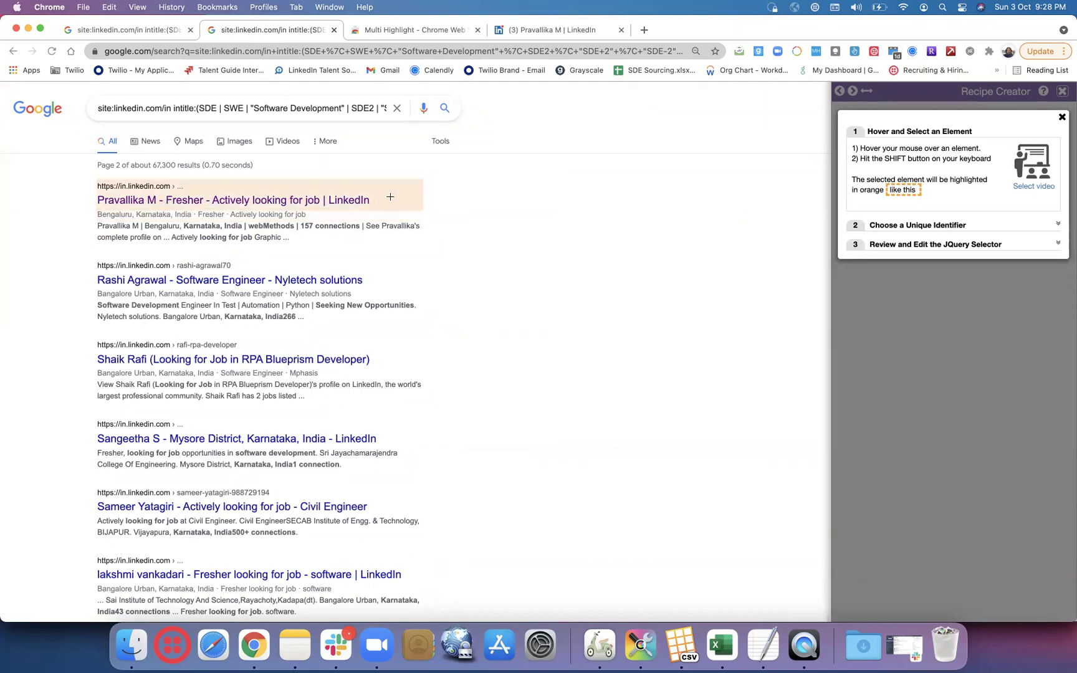
pyautogui.press('shift')
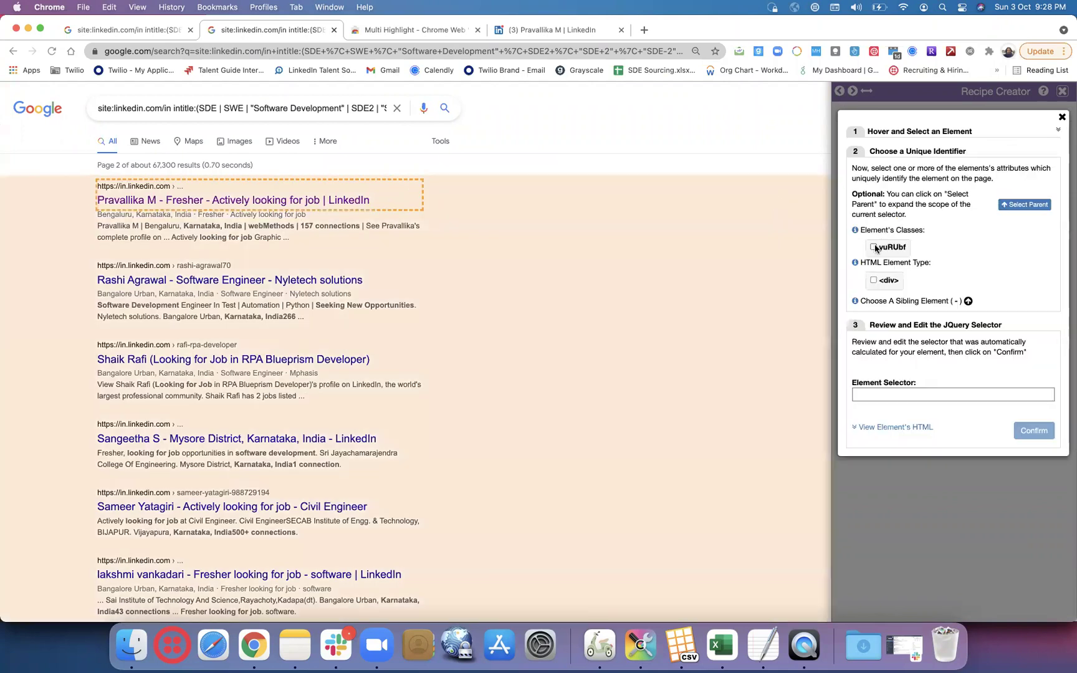
pyautogui.click(873, 247)
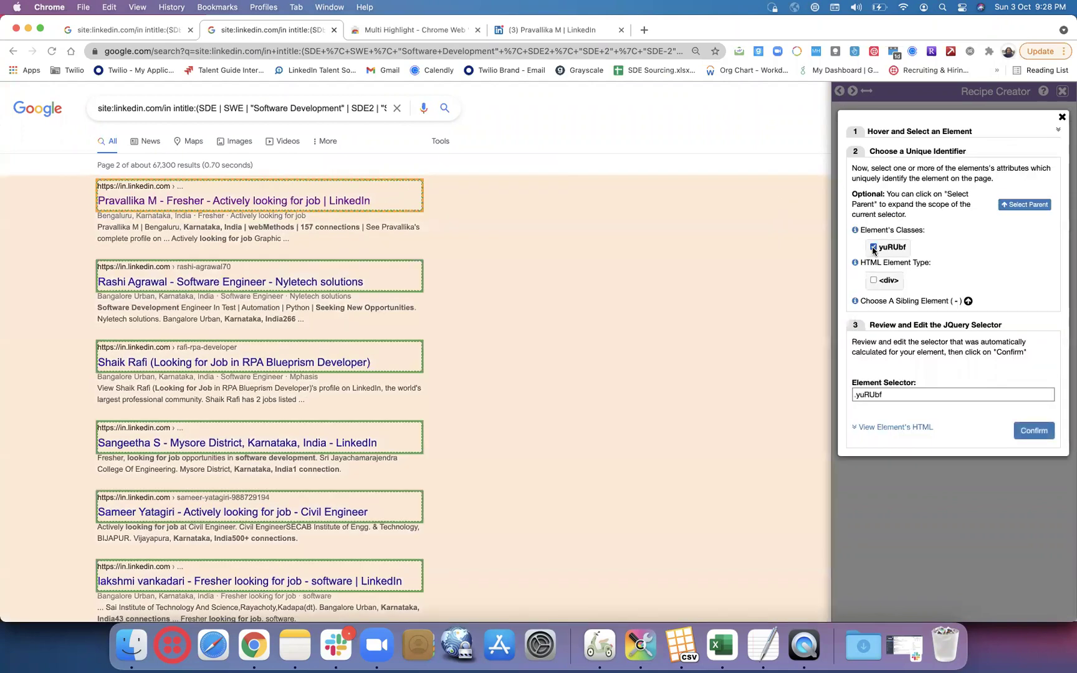
pyautogui.click(873, 247)
pyautogui.click(872, 280)
pyautogui.click(872, 281)
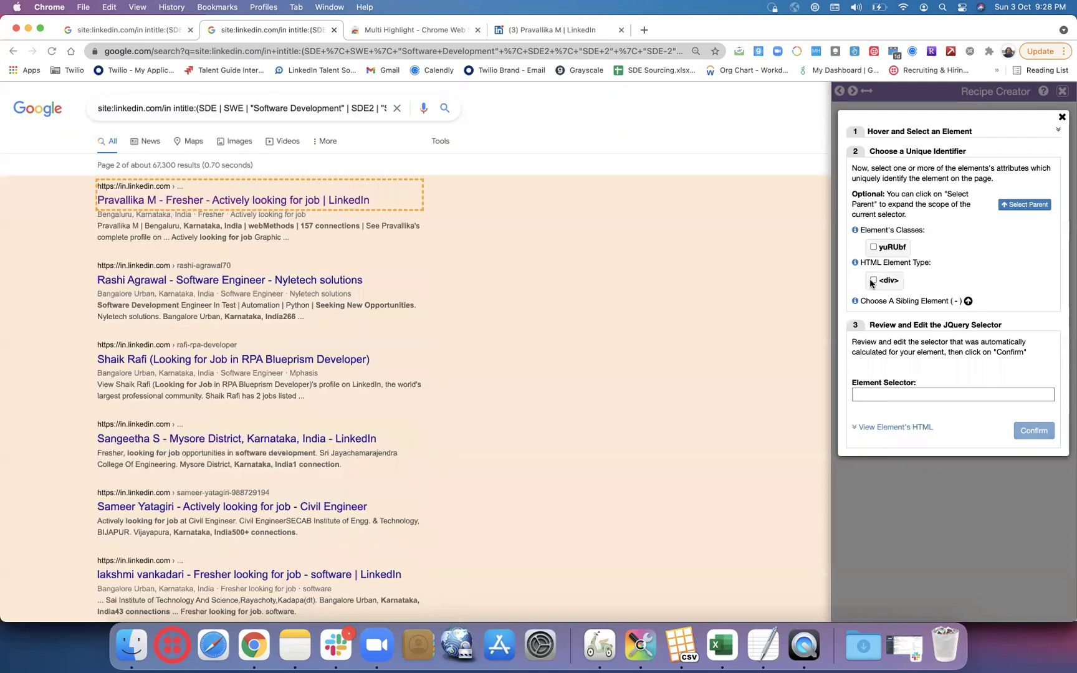
# - Test the parent block's tF2Cxc class, then discard it and begin another new recipe
pyautogui.click(1003, 208)
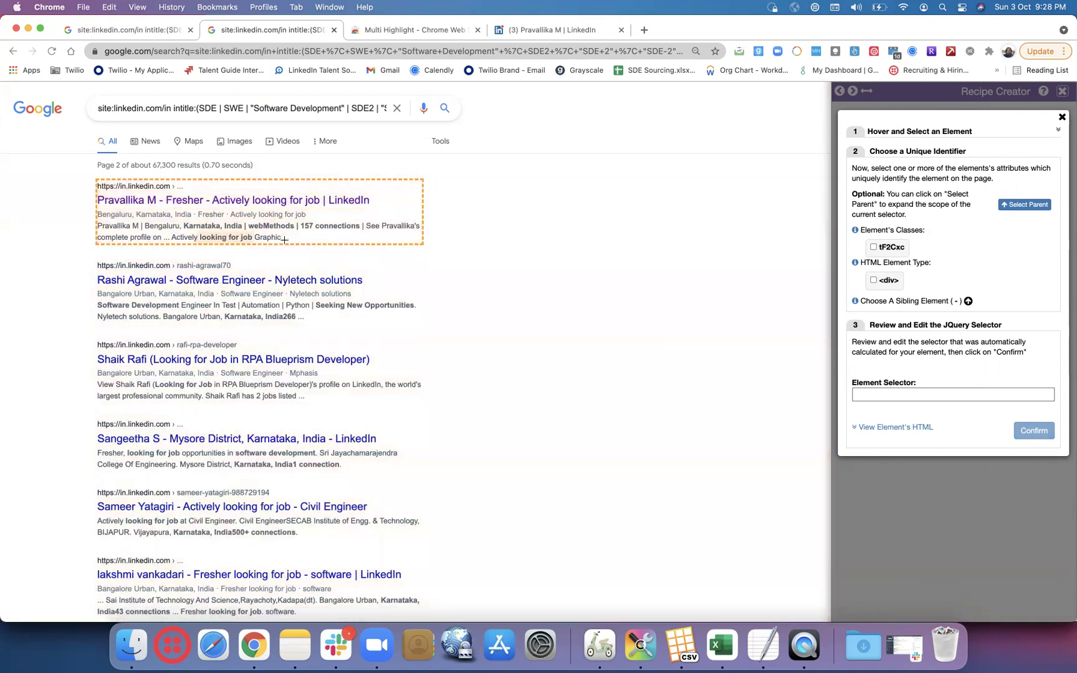
pyautogui.click(872, 248)
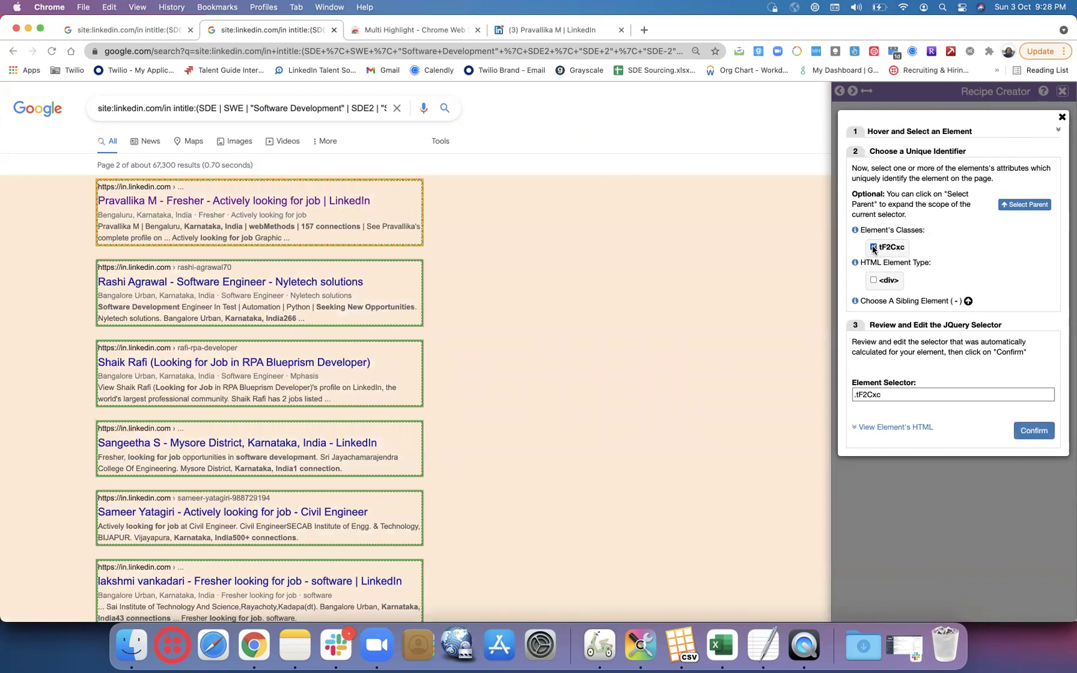
pyautogui.click(873, 248)
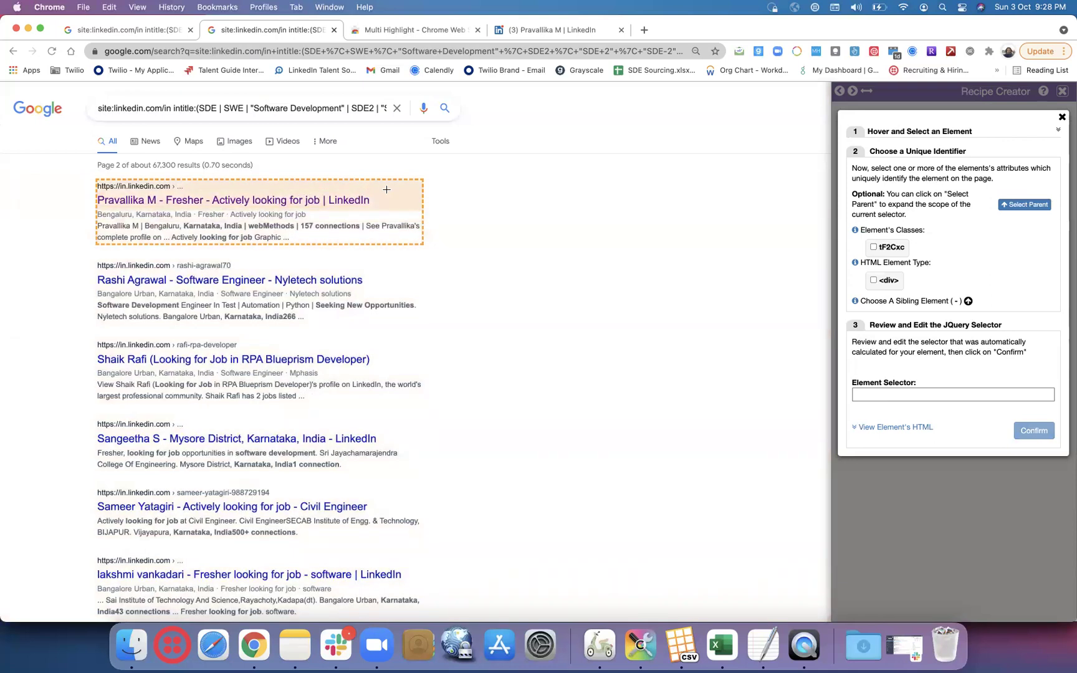
pyautogui.click(1061, 118)
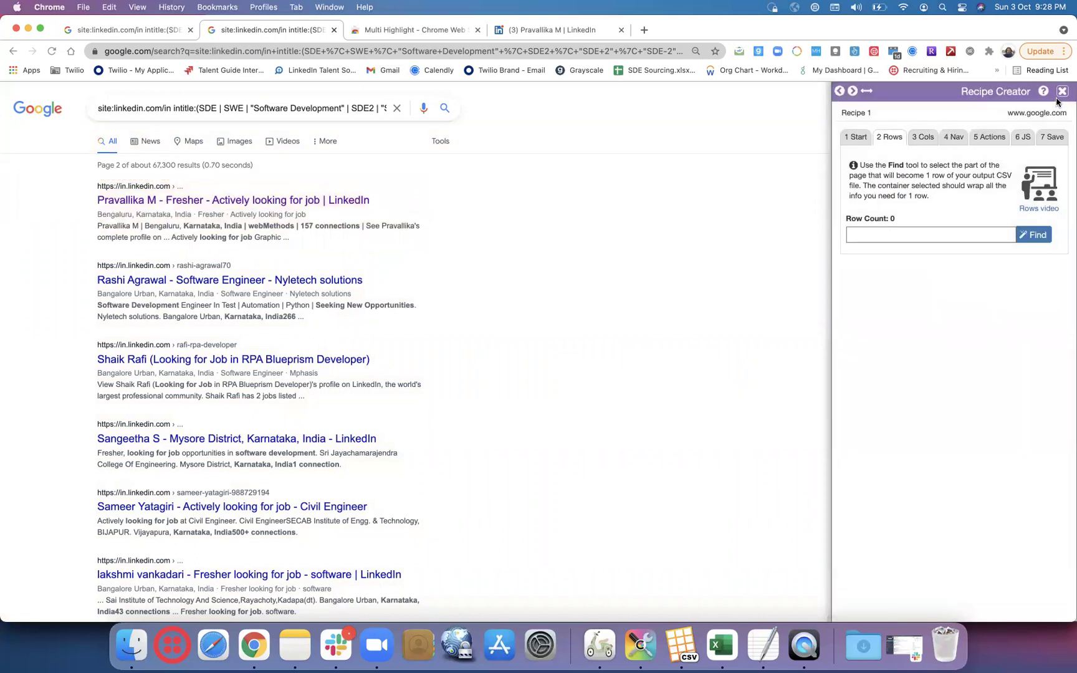
pyautogui.click(1061, 92)
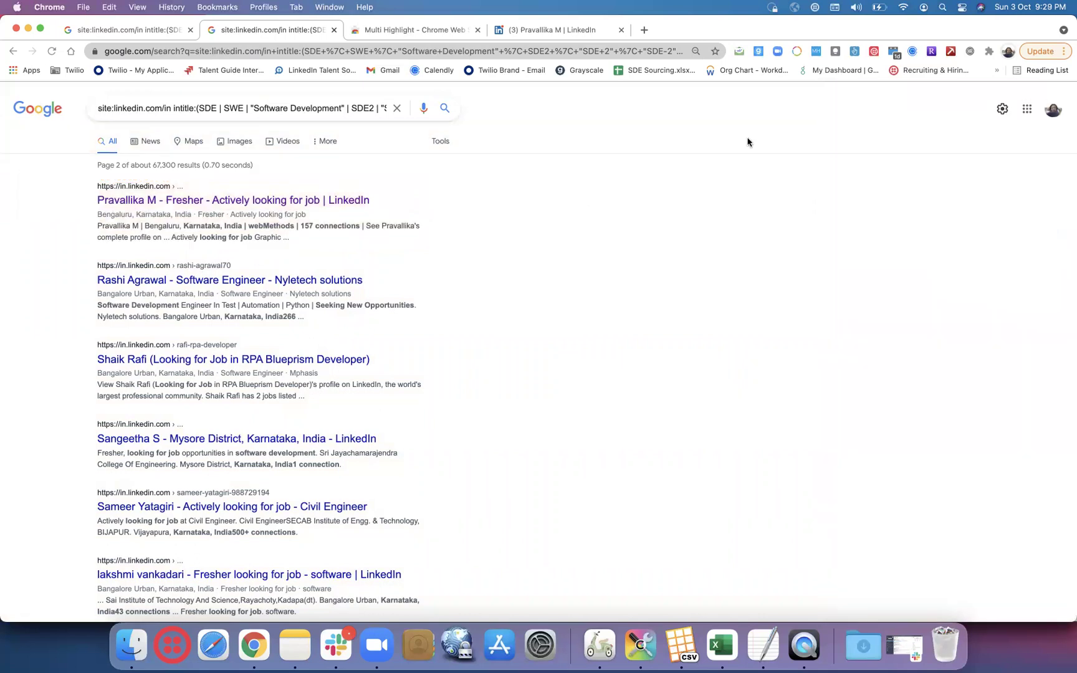
pyautogui.click(928, 54)
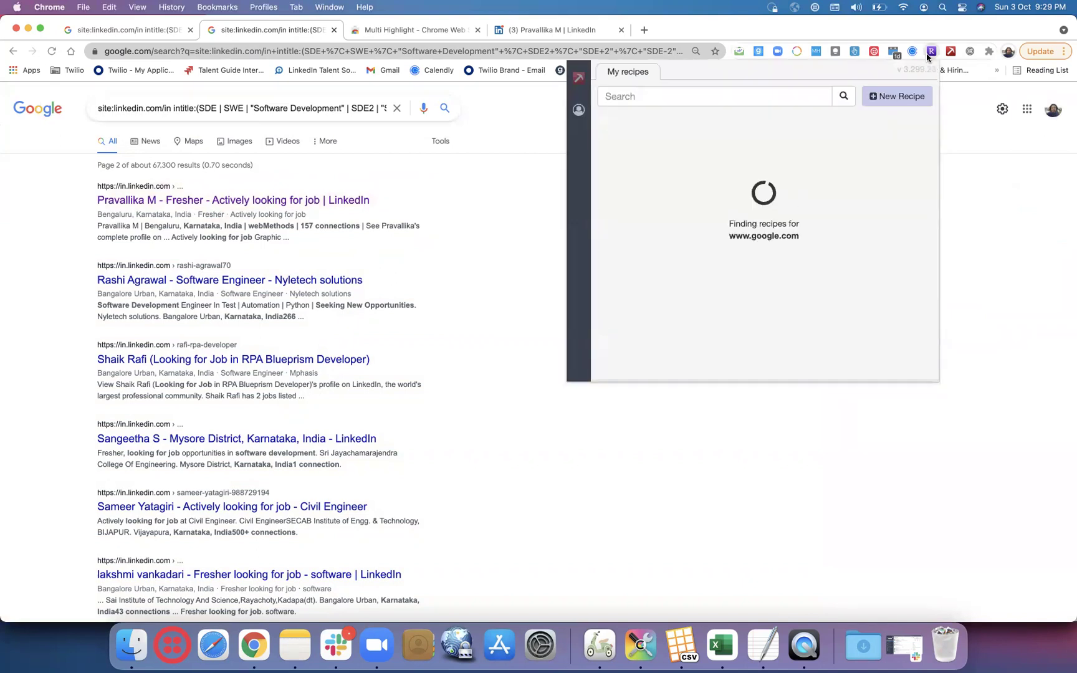
pyautogui.click(885, 96)
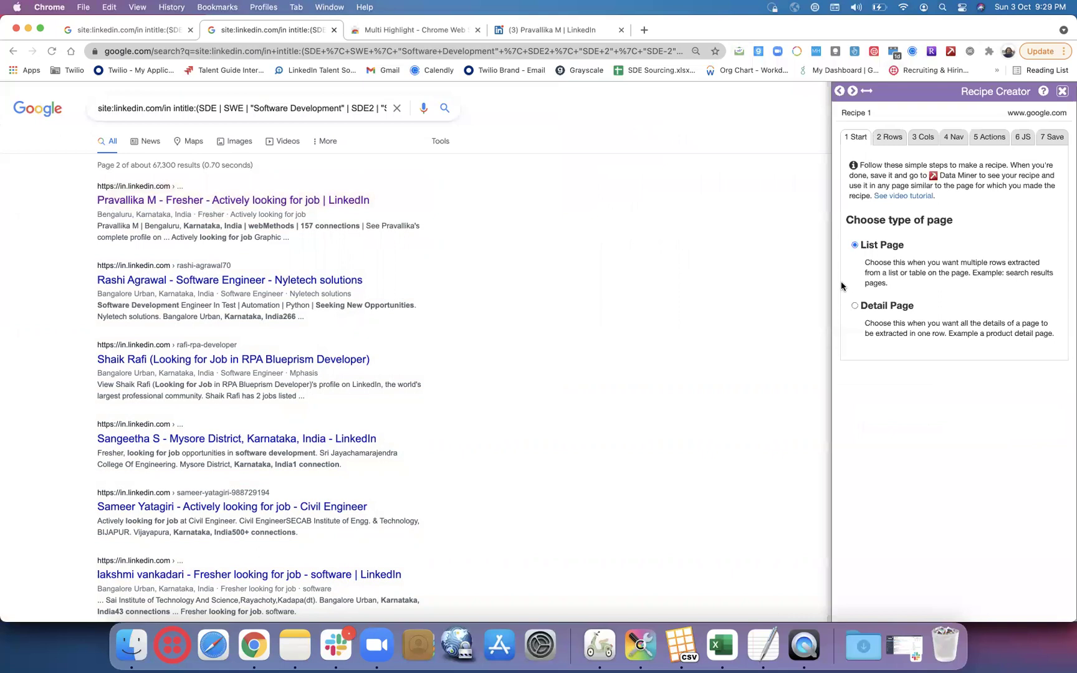
# - Make the first result's parent block the row via .tF2Cxc, yielding 50 rows
pyautogui.click(892, 135)
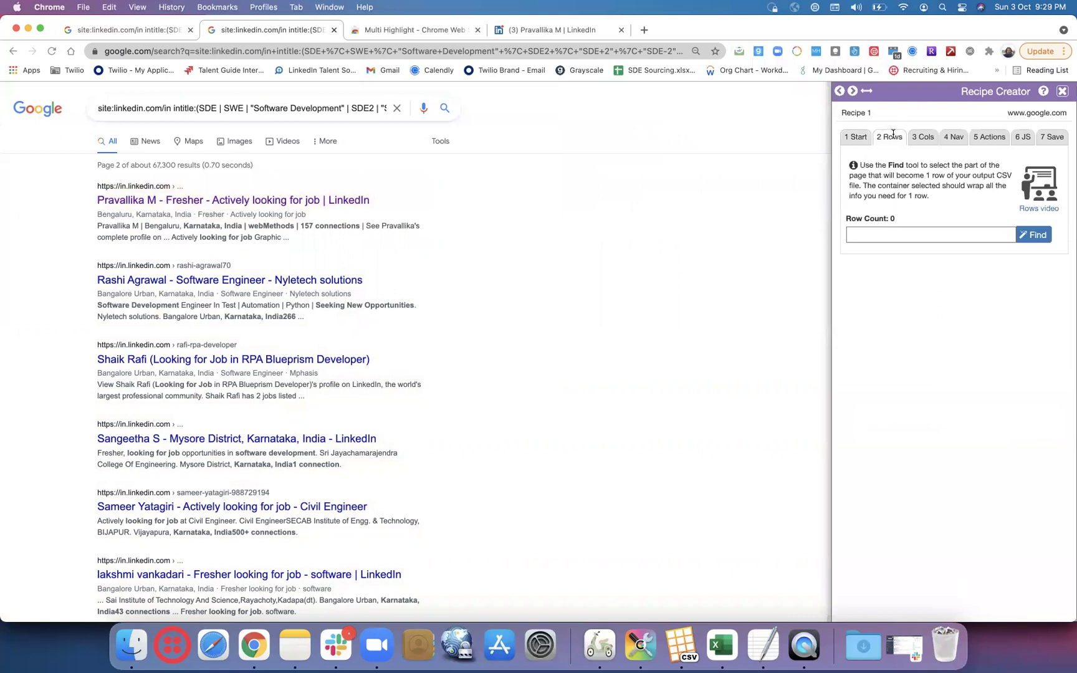
pyautogui.click(1032, 239)
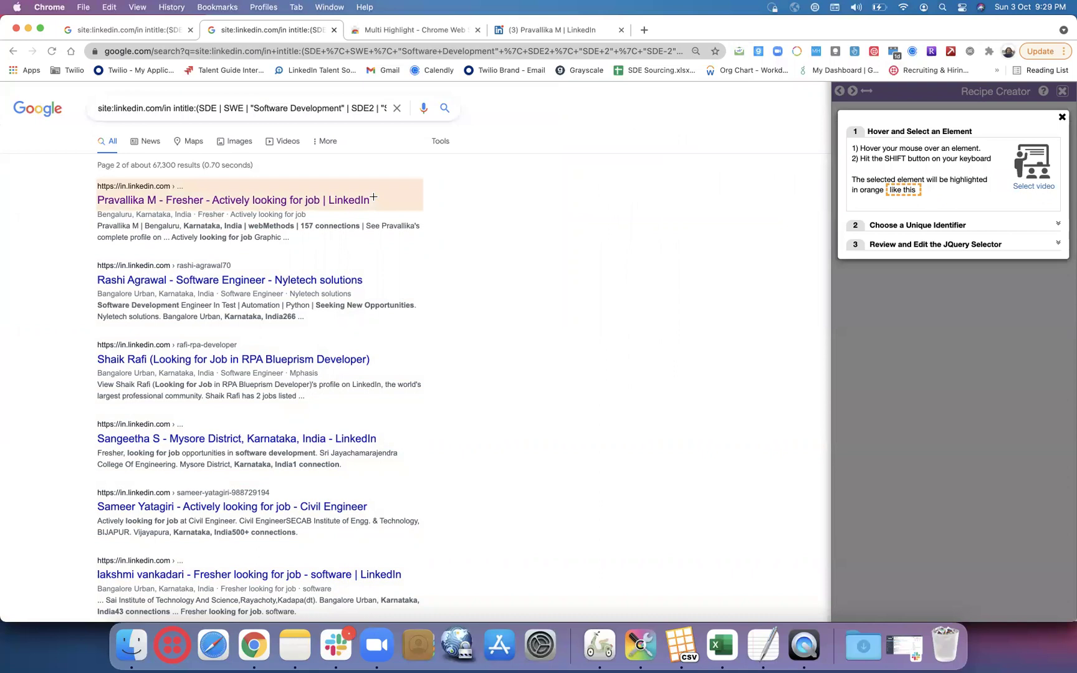
pyautogui.press('shift')
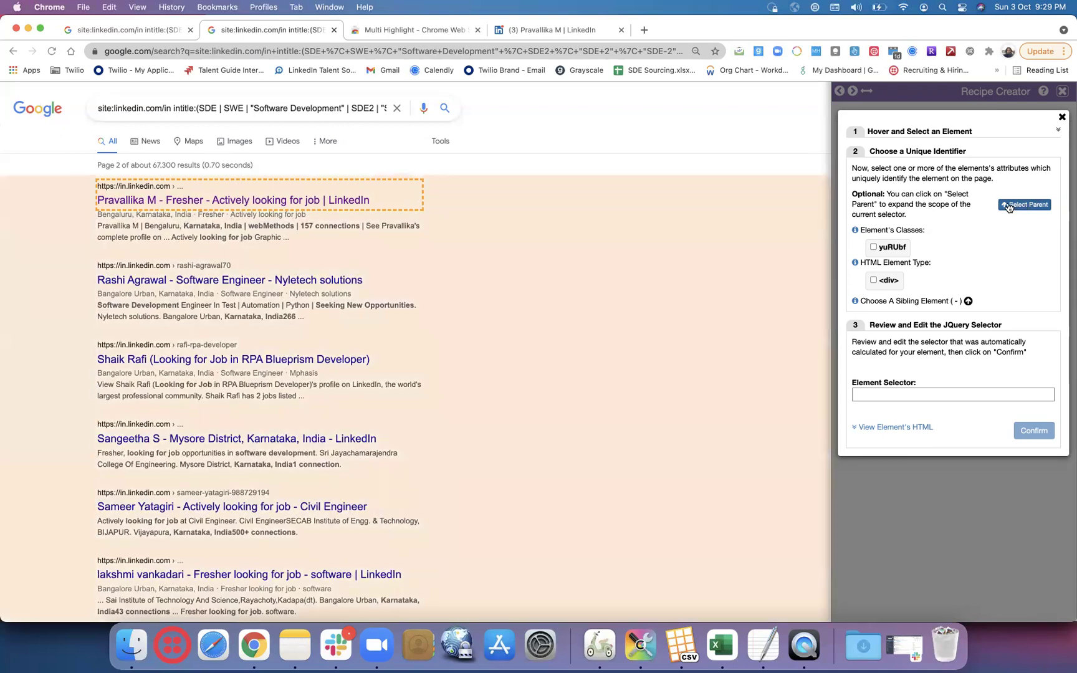
pyautogui.click(1008, 206)
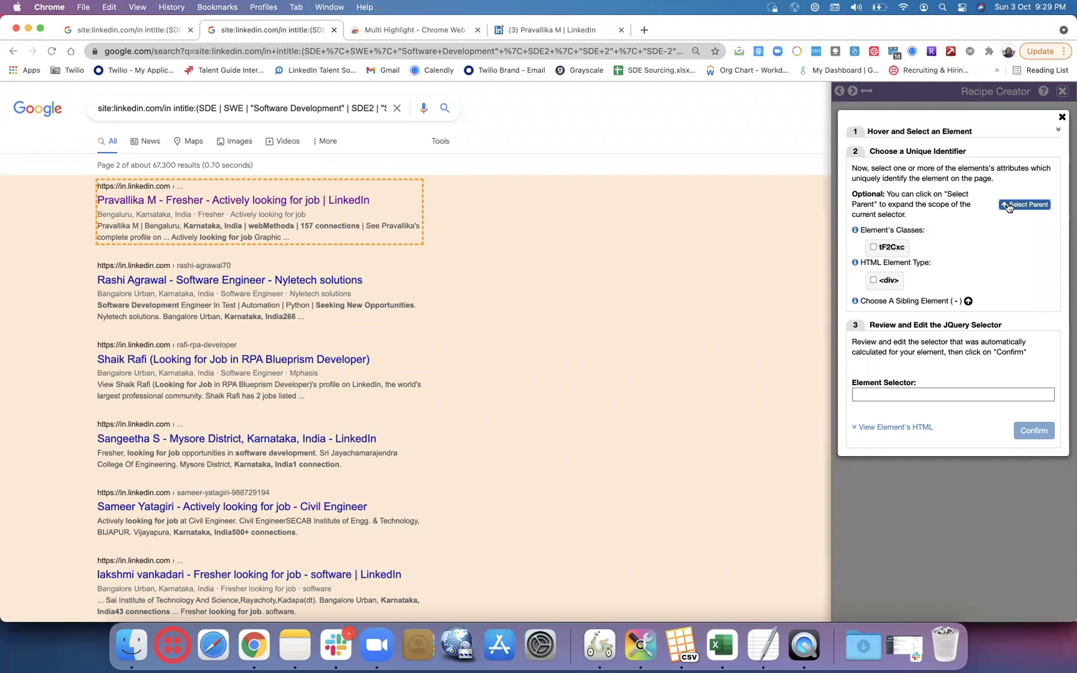
pyautogui.click(873, 247)
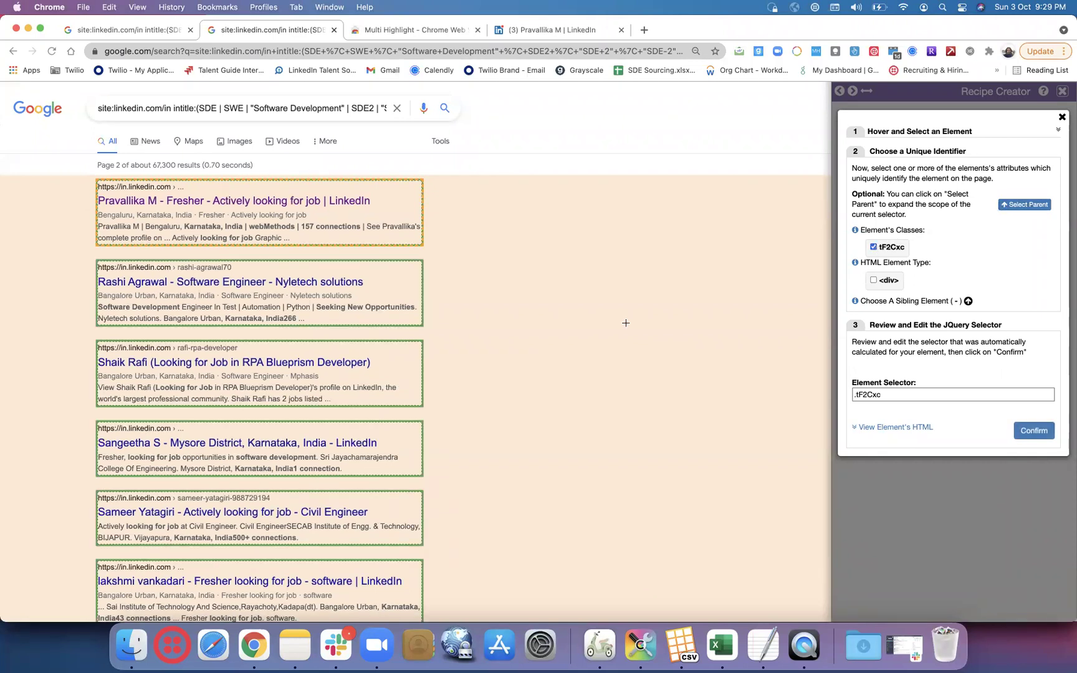
pyautogui.scroll(-10, 625, 322)
pyautogui.scroll(-3, 625, 323)
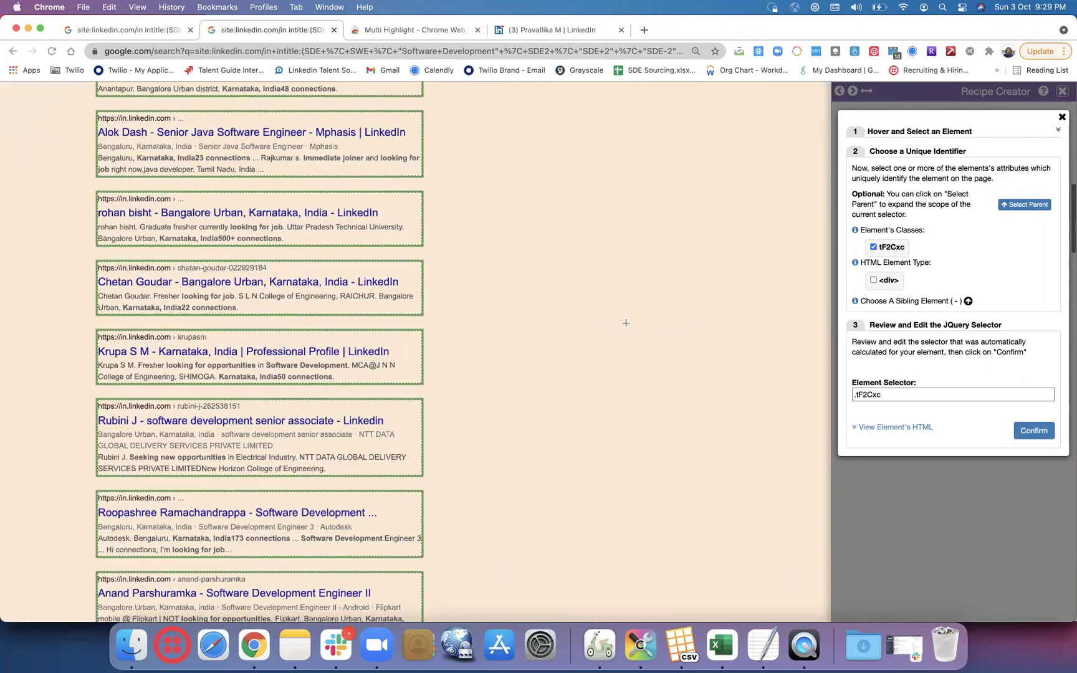
pyautogui.scroll(15, 625, 322)
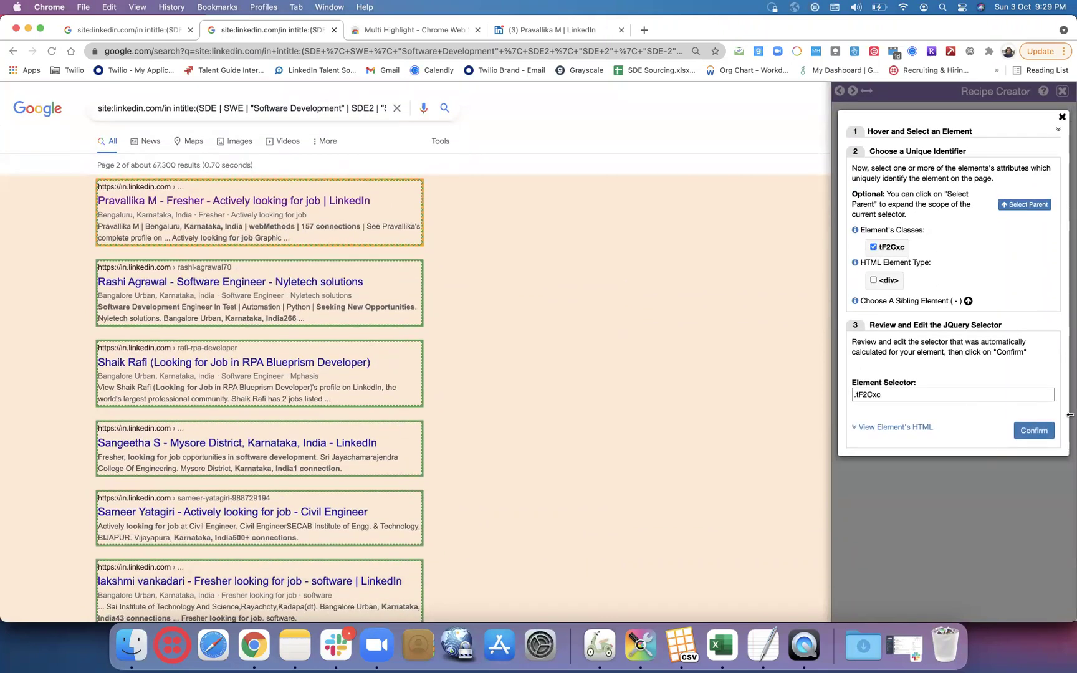
pyautogui.click(1042, 437)
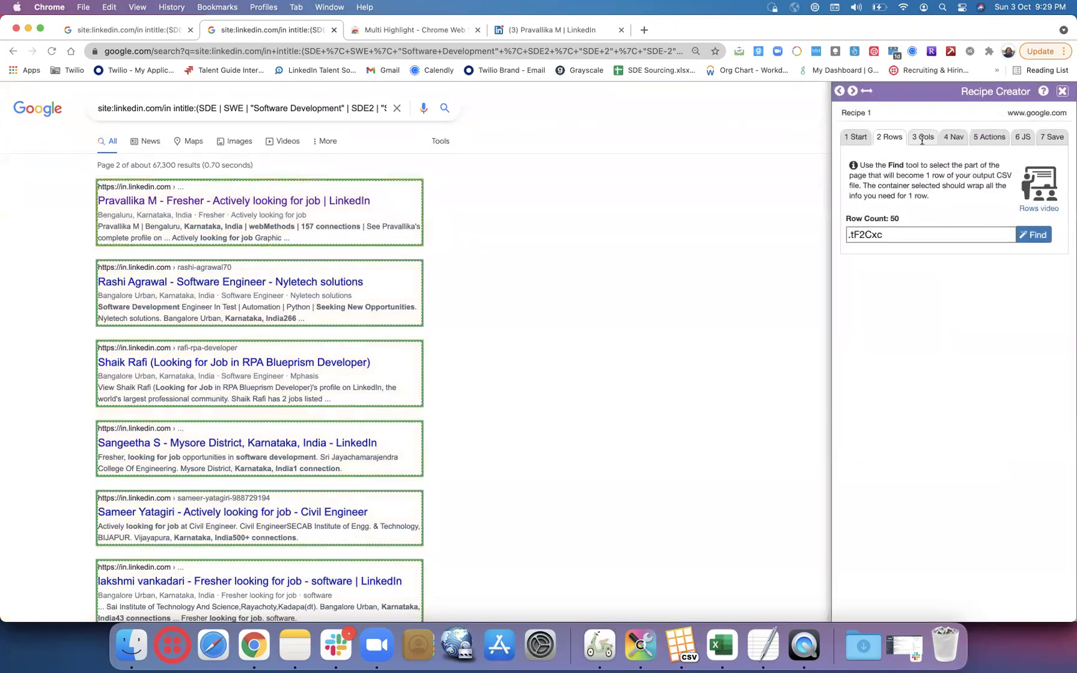
pyautogui.click(921, 139)
# - Rename the first column URL and bind it to the result URL lines via .iUh30
pyautogui.click(940, 246)
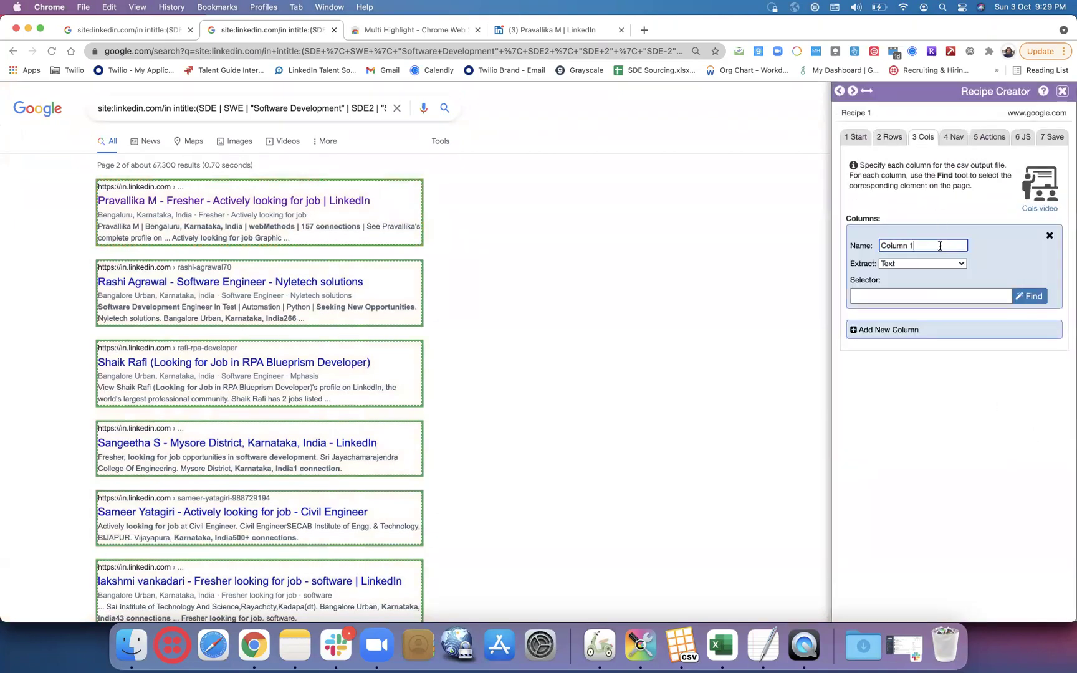
pyautogui.press('BackSpace')
pyautogui.press('BackSpace')
pyautogui.press('BackSpace')
pyautogui.press('BackSpace')
pyautogui.press('BackSpace')
pyautogui.press('BackSpace')
pyautogui.write('LI URUR')
pyautogui.click(1030, 296)
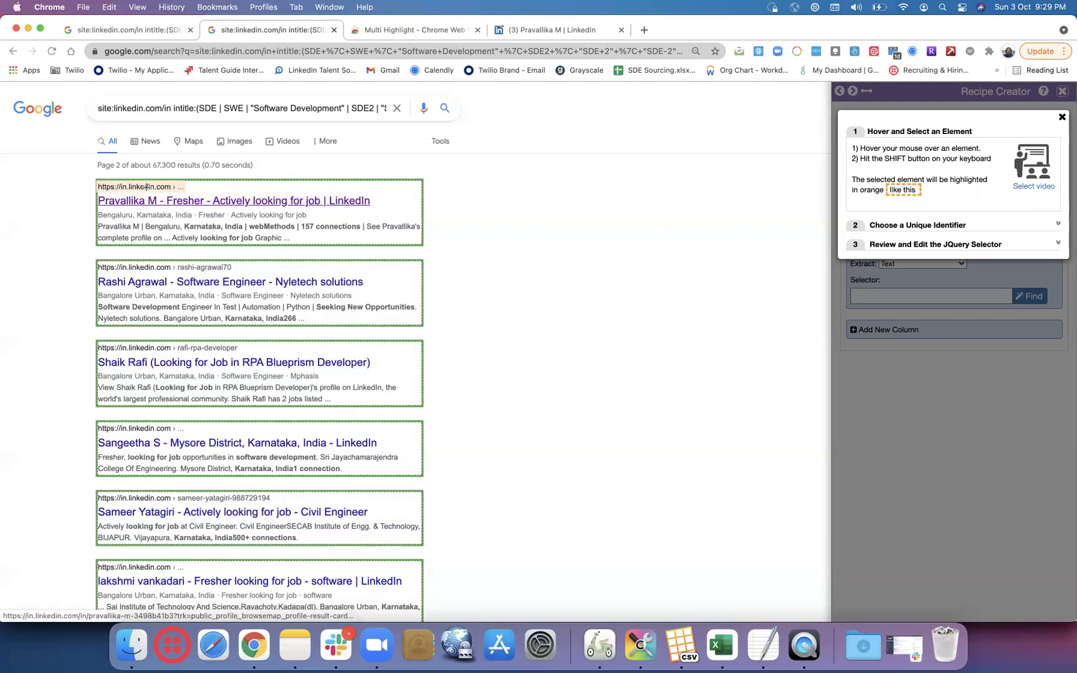
pyautogui.press('shift')
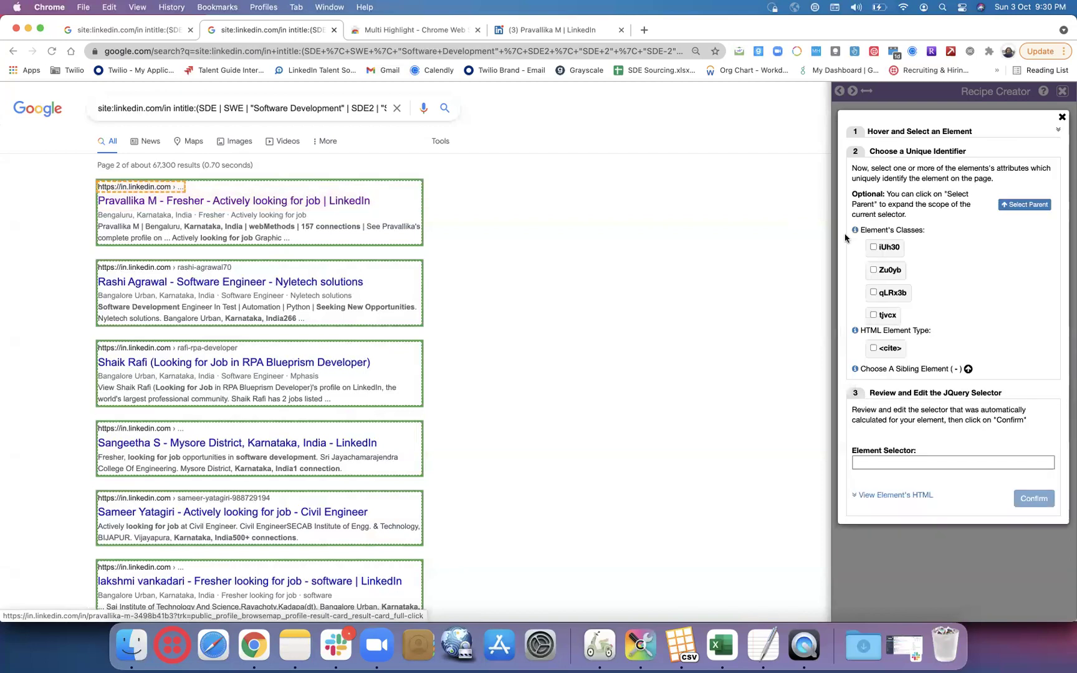
pyautogui.click(873, 247)
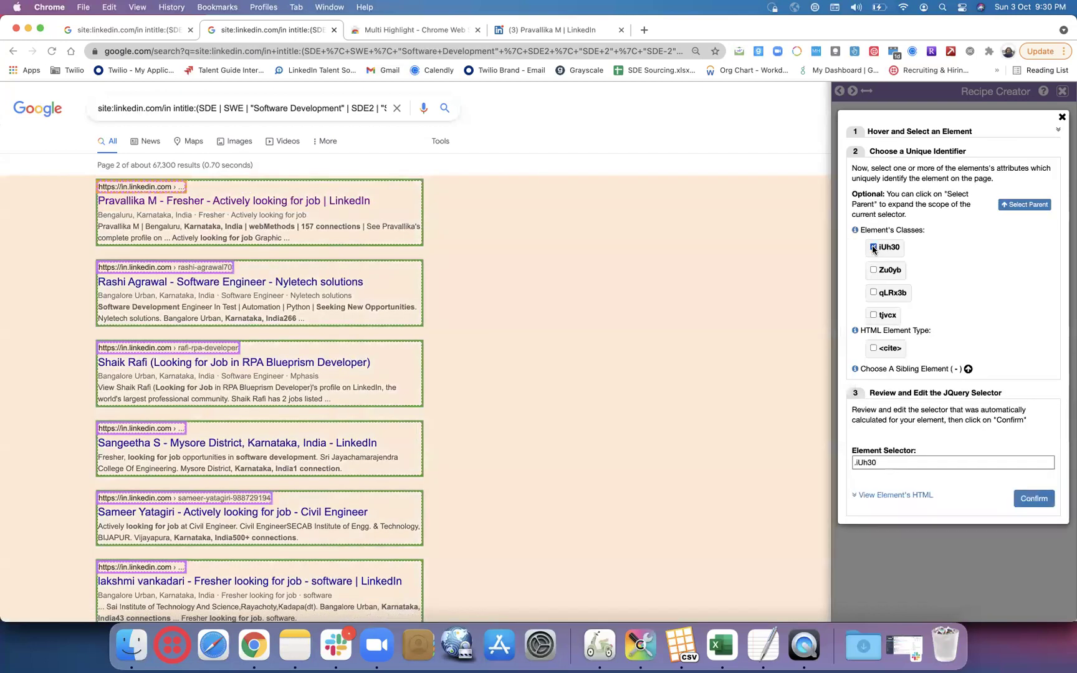
pyautogui.scroll(-20, 618, 450)
pyautogui.scroll(-10, 618, 450)
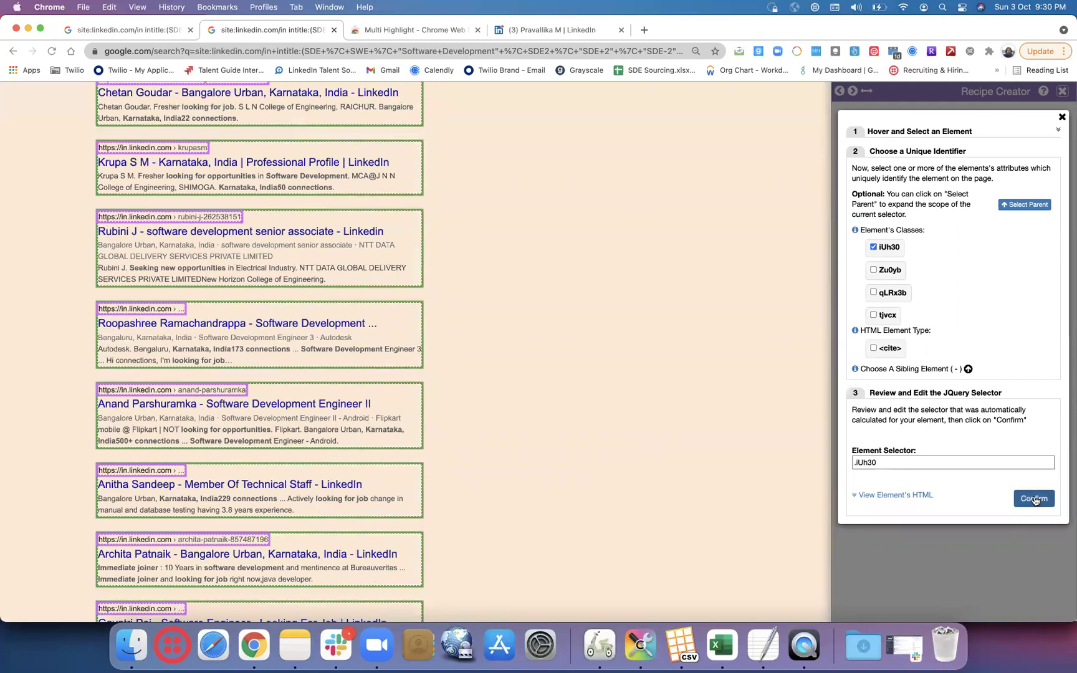
pyautogui.click(1034, 499)
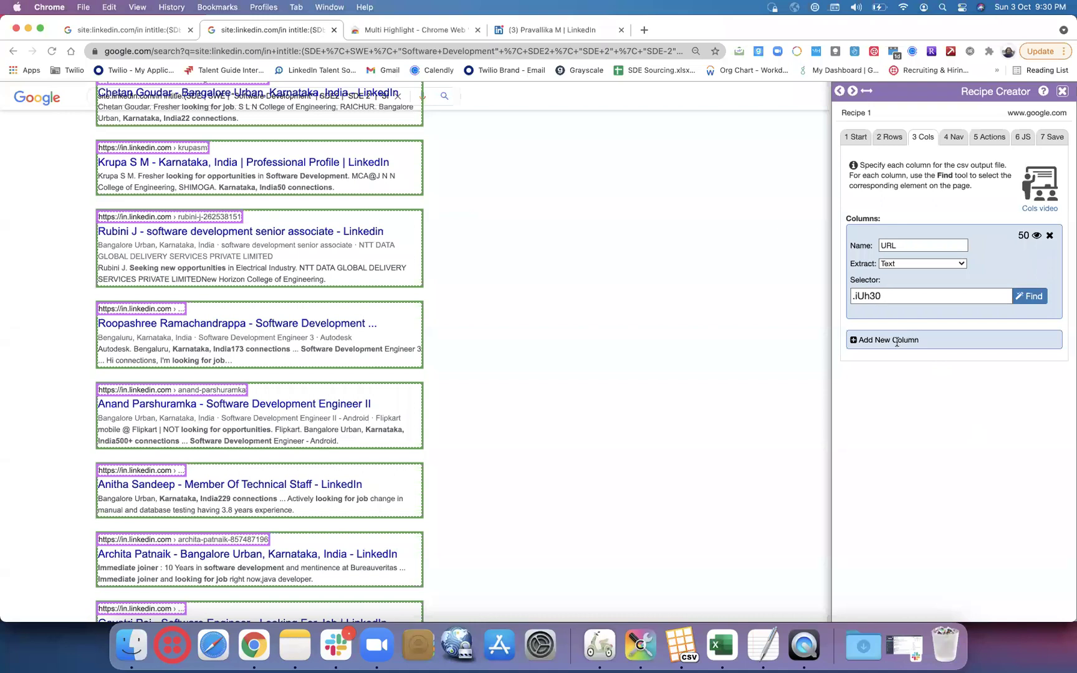
# - Add a Title column bound to the result headlines via the .LC20lb selector
pyautogui.click(896, 341)
pyautogui.click(920, 278)
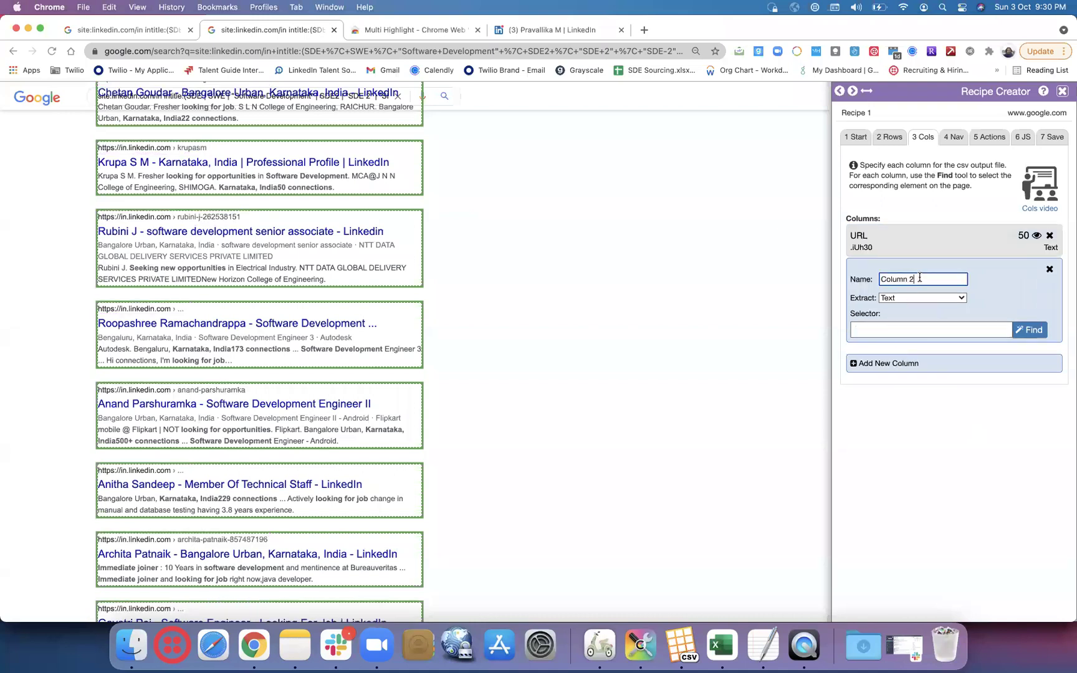
pyautogui.press('BackSpace')
pyautogui.press('BackSpace')
pyautogui.press('BackSpace')
pyautogui.press('BackSpace')
pyautogui.press('BackSpace')
pyautogui.press('BackSpace')
pyautogui.press('BackSpace')
pyautogui.press('BackSpace')
pyautogui.write('Title')
pyautogui.click(1030, 329)
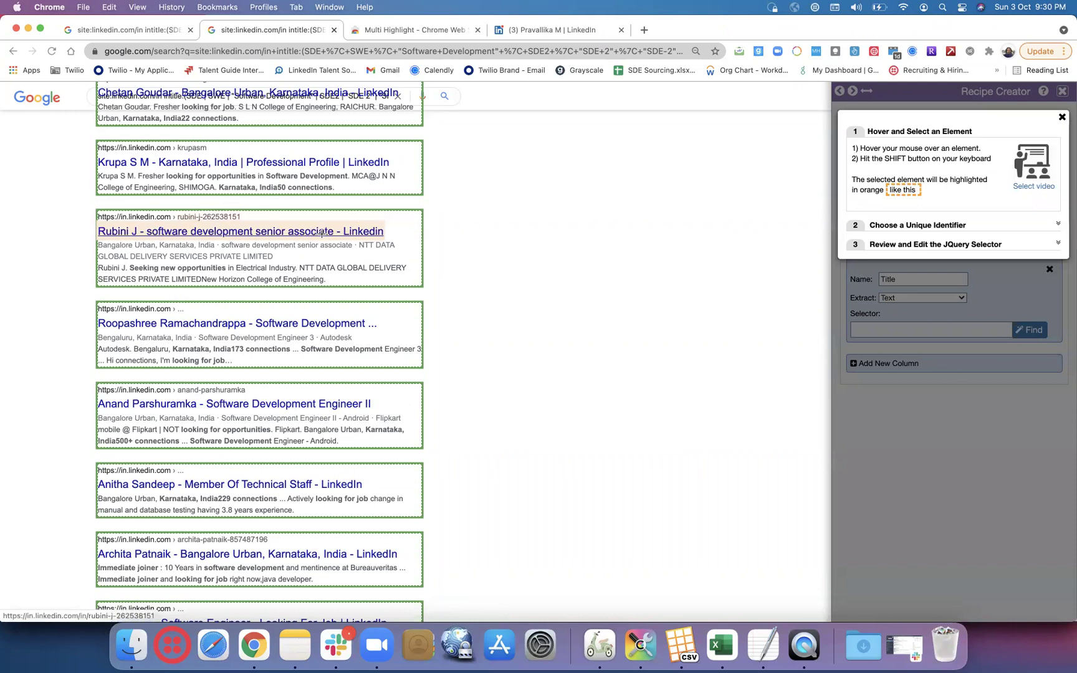
pyautogui.press('shift')
pyautogui.click(873, 247)
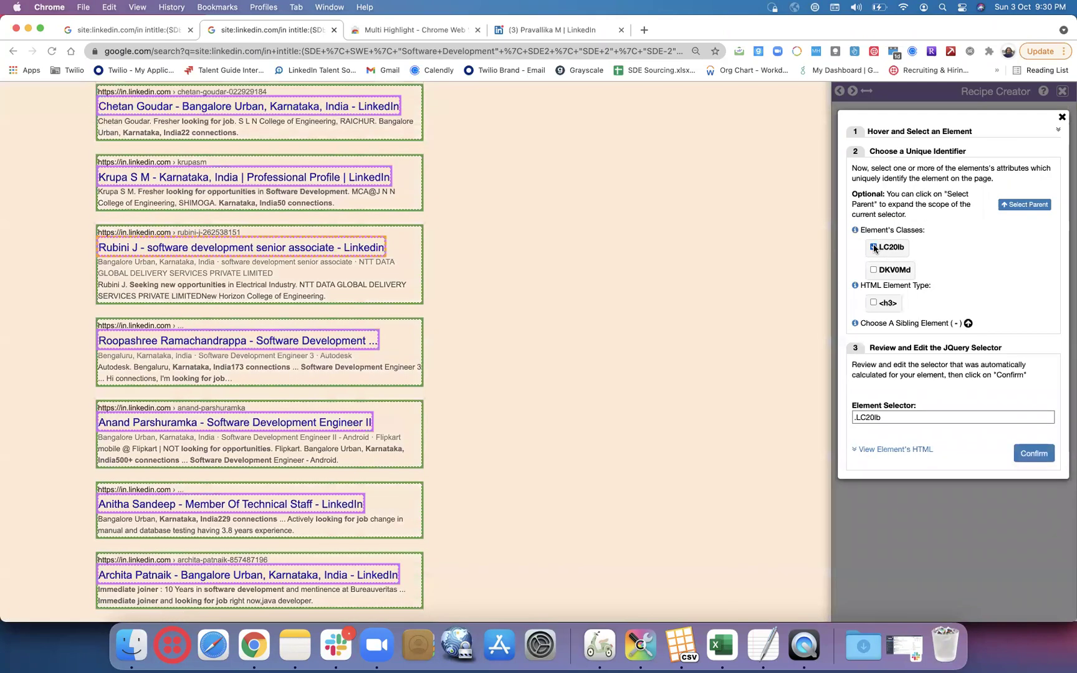
pyautogui.click(1035, 453)
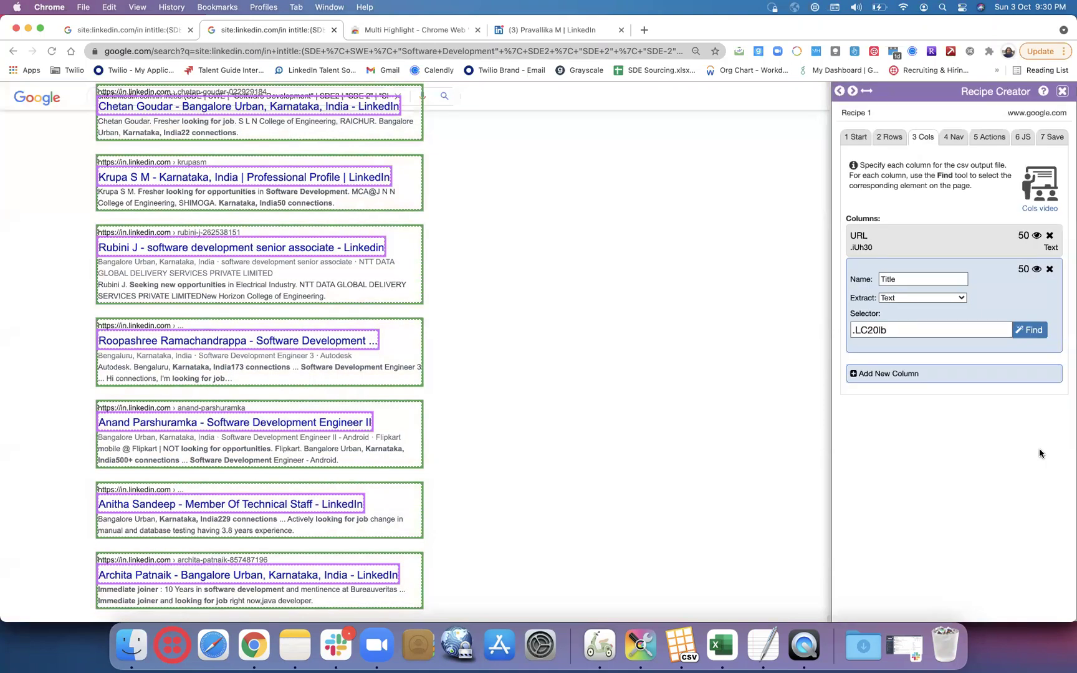
# - Add a third column and name it Location
pyautogui.click(869, 374)
pyautogui.click(934, 313)
pyautogui.press('BackSpace')
pyautogui.press('BackSpace')
pyautogui.press('BackSpace')
pyautogui.press('BackSpace')
pyautogui.press('BackSpace')
pyautogui.press('BackSpace')
pyautogui.press('BackSpace')
pyautogui.press('BackSpace')
pyautogui.write('Location')
# - Bind Location to the result location lines via .wuQ4Ob, matching 29 results
pyautogui.click(1029, 364)
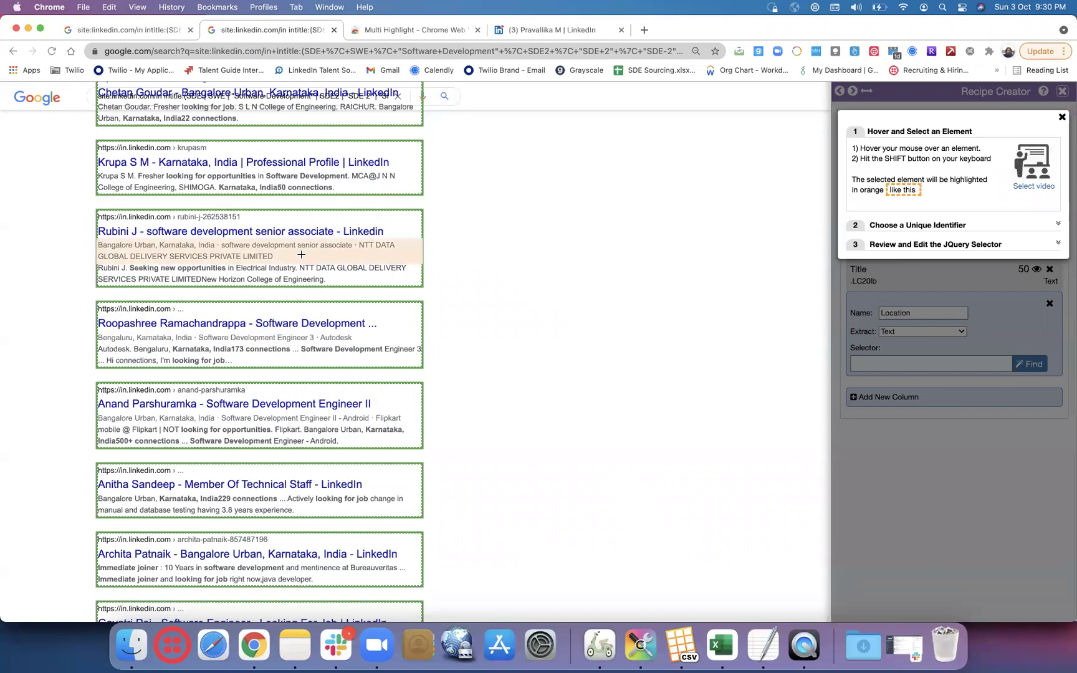
pyautogui.press('shift')
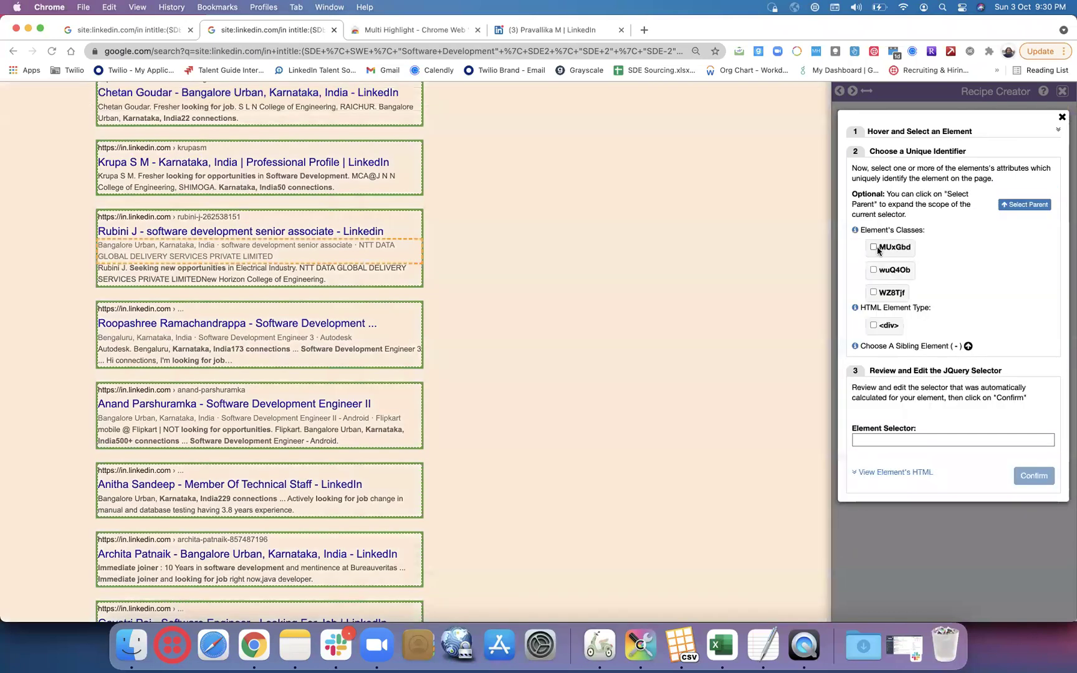
pyautogui.click(873, 247)
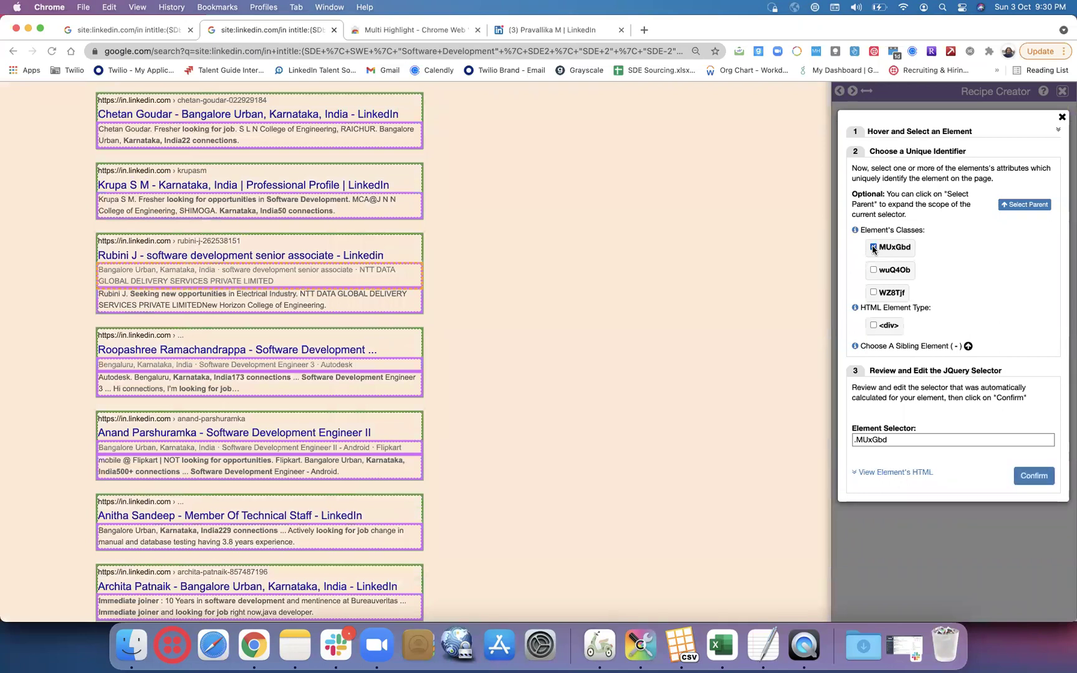
pyautogui.click(873, 248)
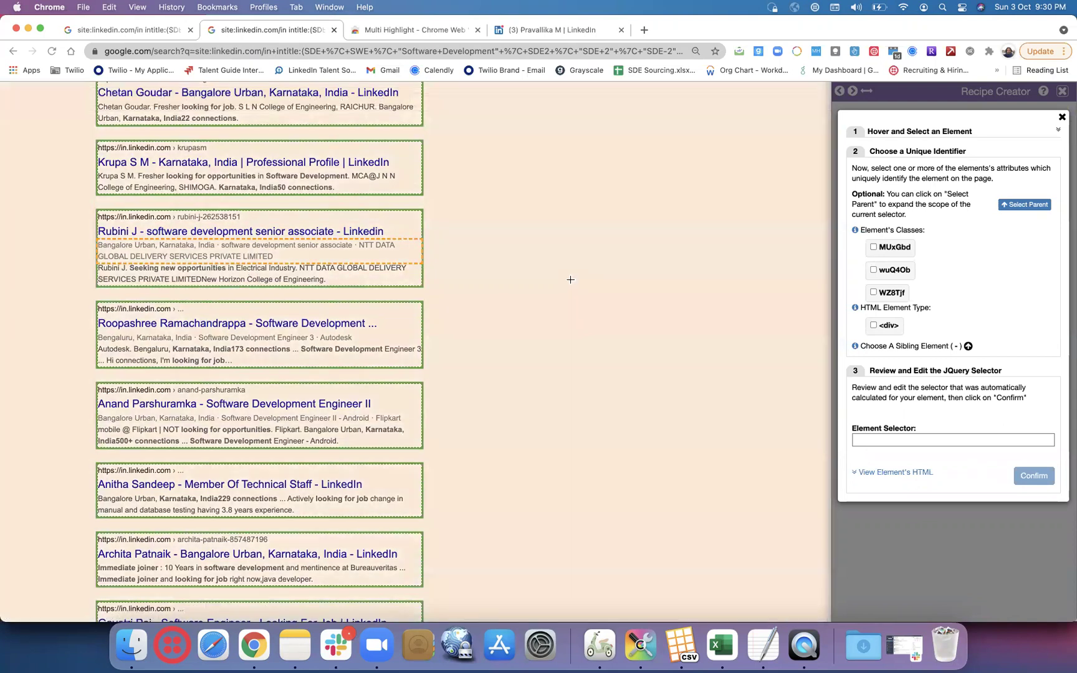
pyautogui.click(873, 247)
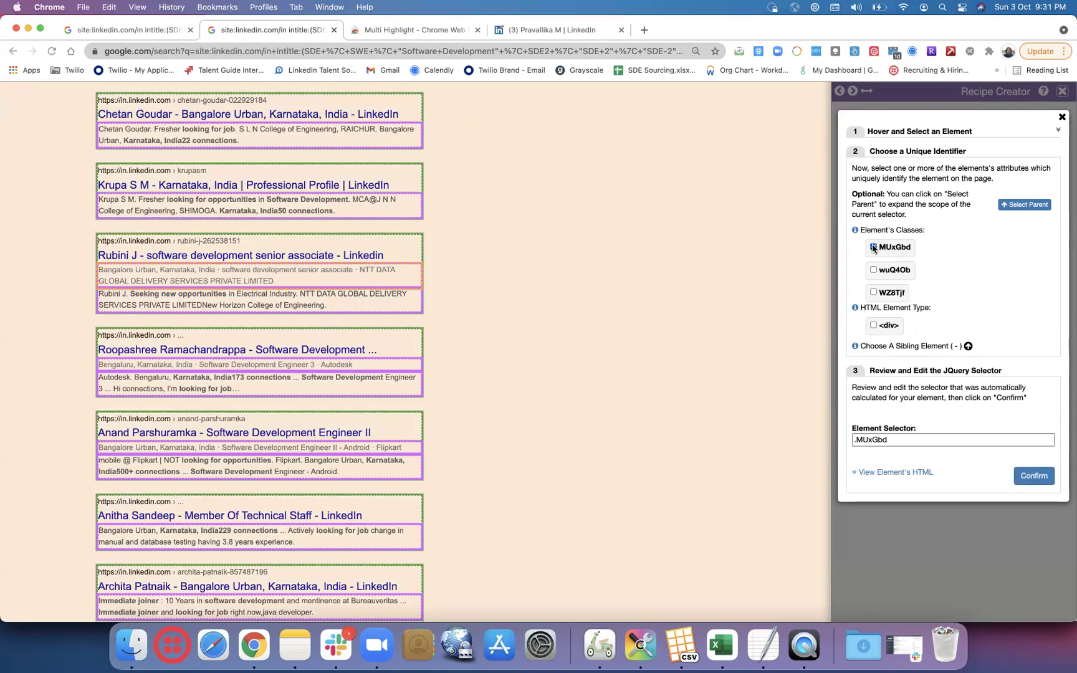
pyautogui.click(873, 247)
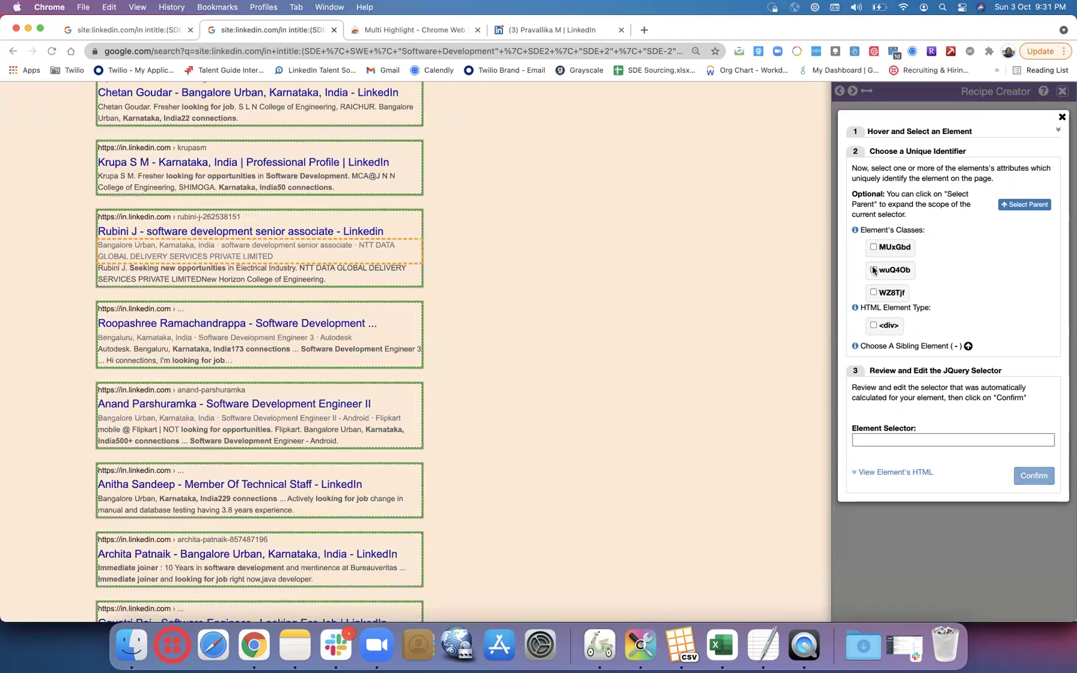
pyautogui.click(873, 270)
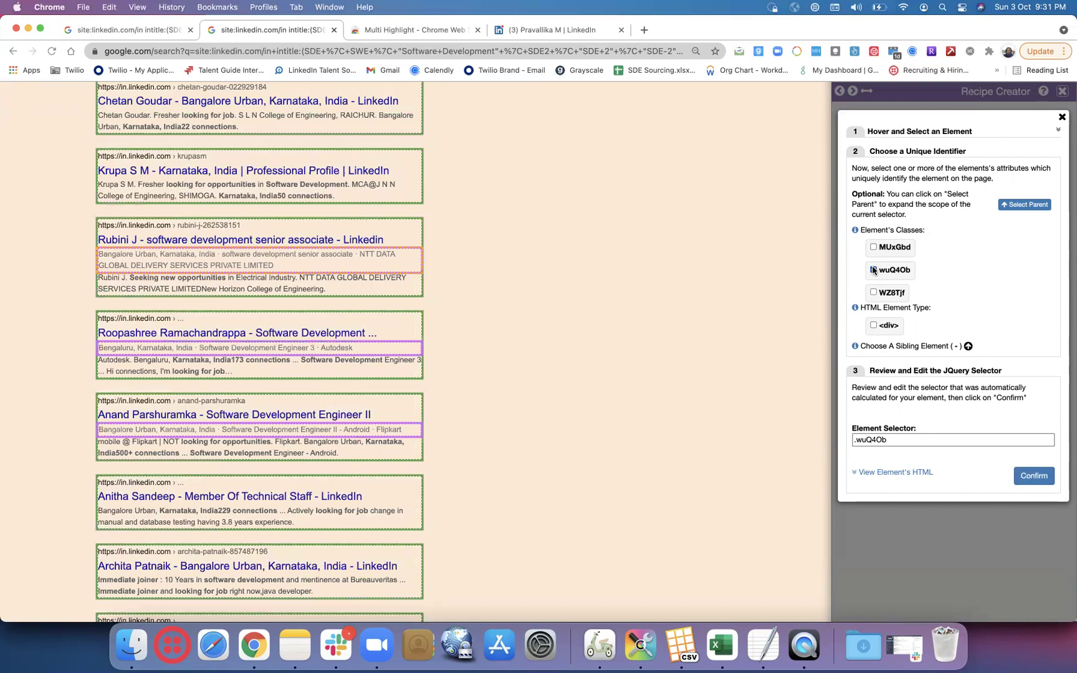
pyautogui.scroll(10, 682, 220)
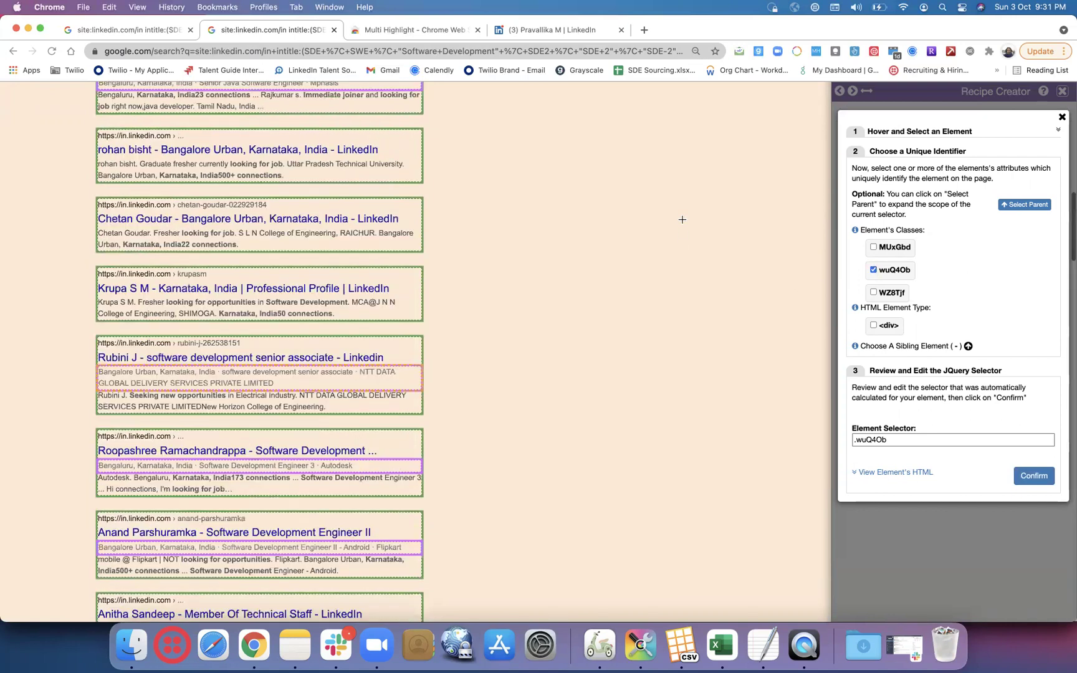
pyautogui.scroll(6, 682, 219)
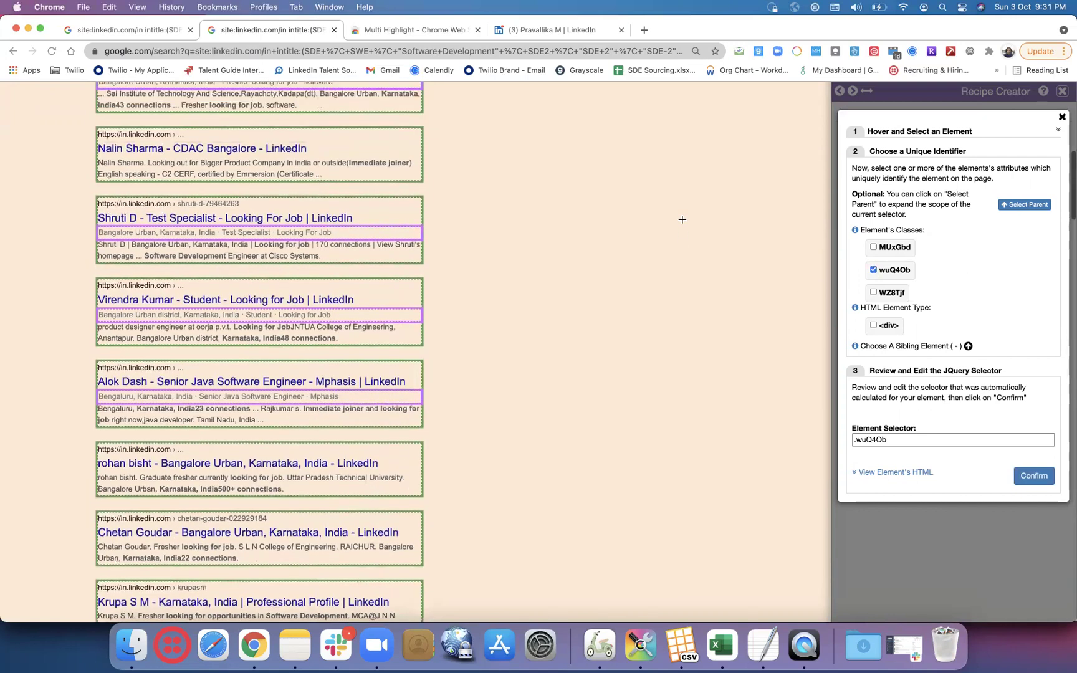
pyautogui.scroll(5, 681, 219)
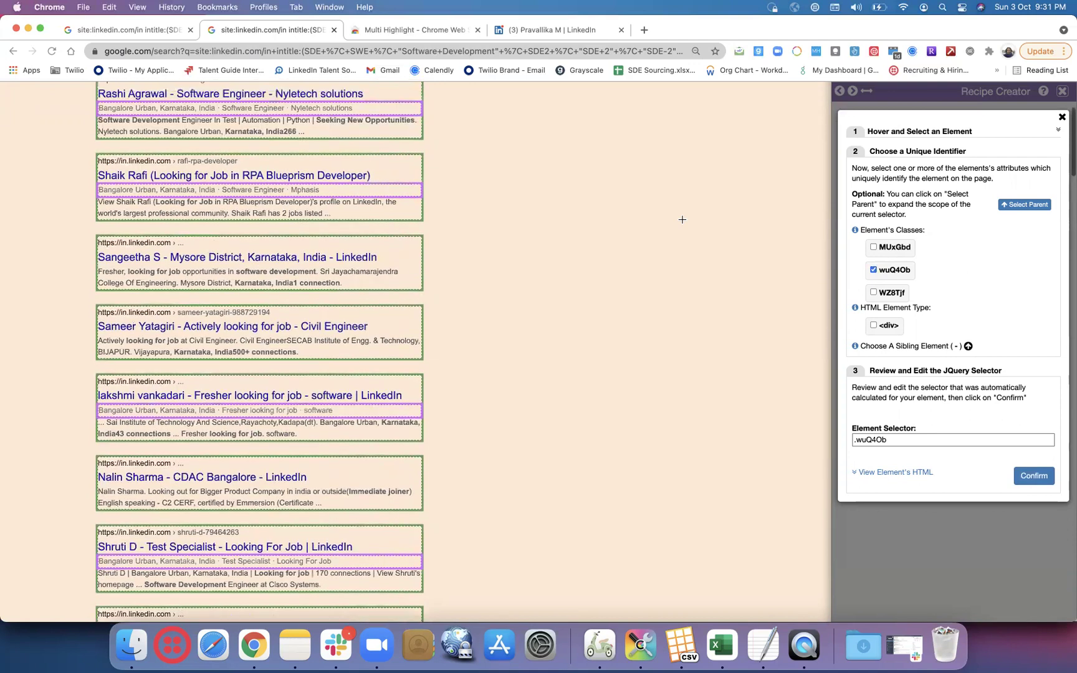
pyautogui.scroll(-15, 681, 219)
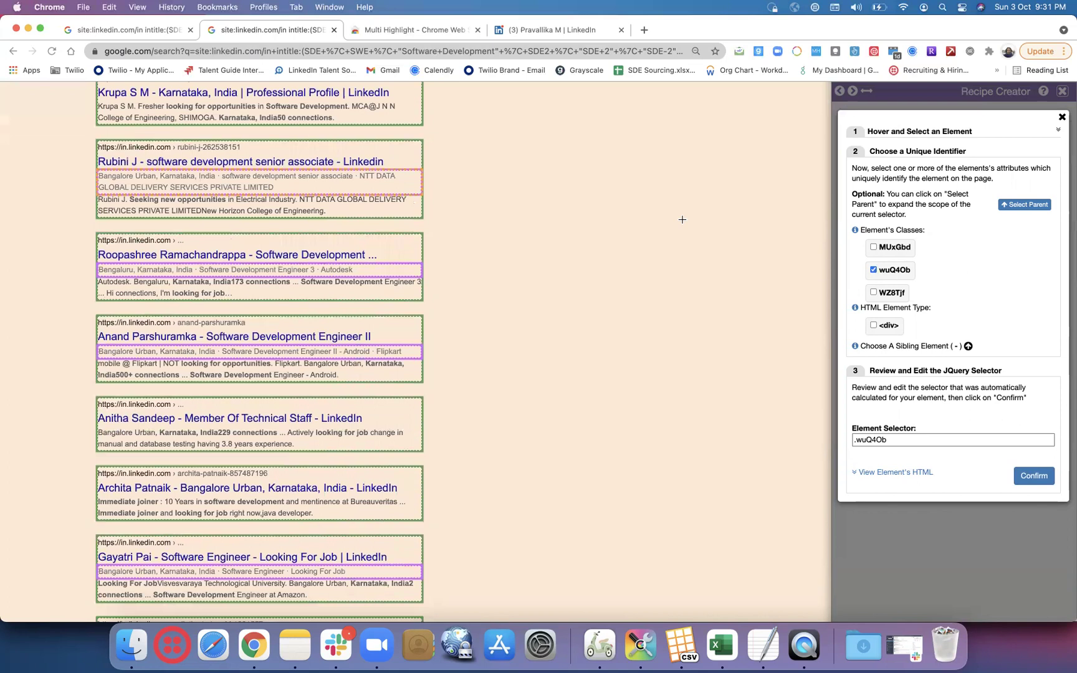
pyautogui.scroll(-5, 682, 219)
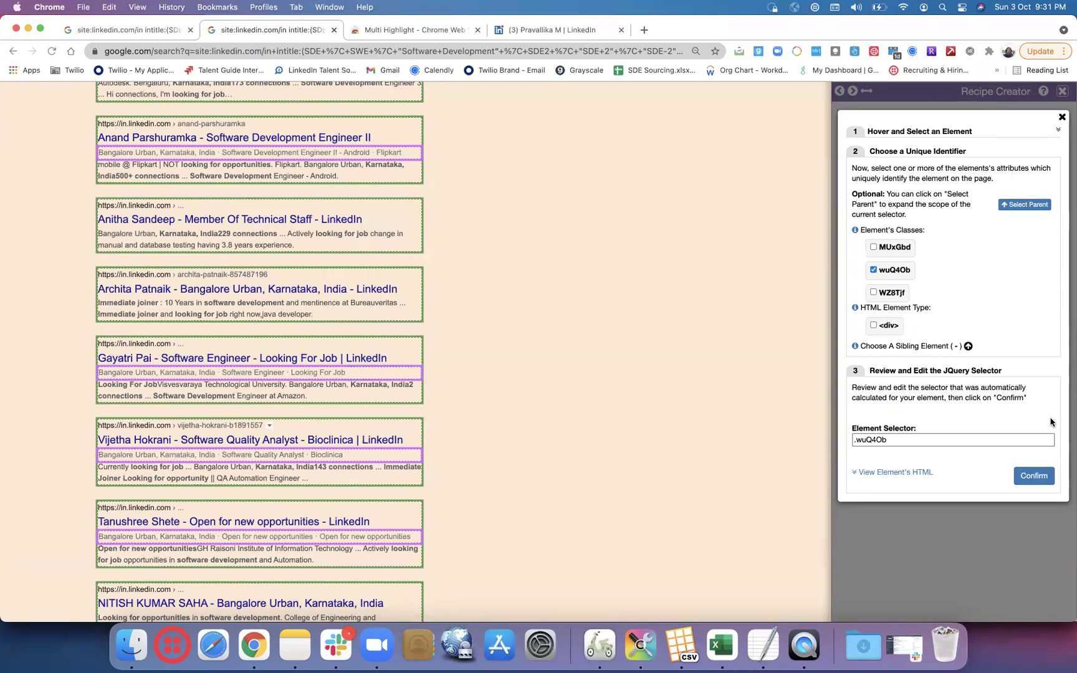
pyautogui.scroll(-5, 595, 473)
pyautogui.scroll(-5, 595, 473)
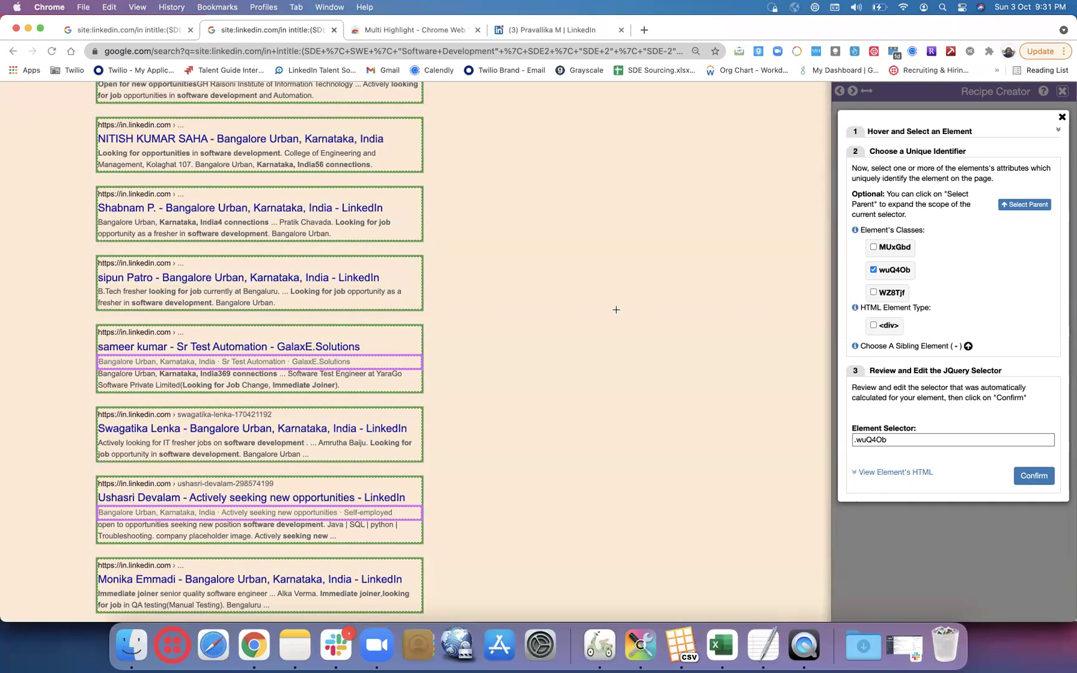
pyautogui.scroll(-3, 616, 309)
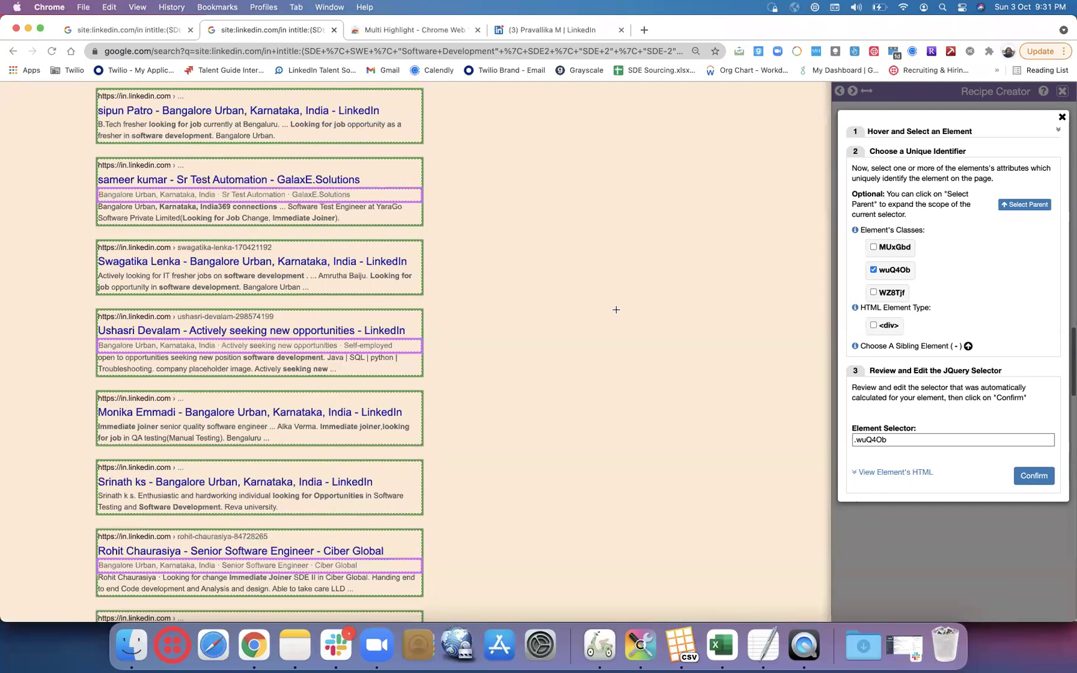
pyautogui.click(1031, 477)
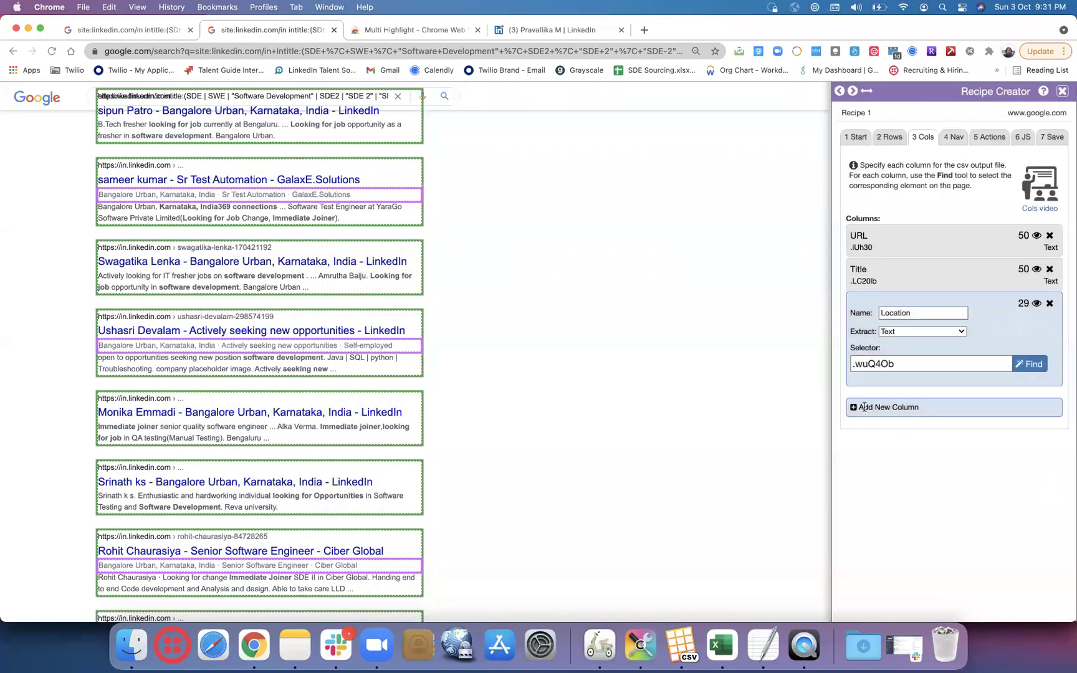
# - Add a fourth column, Text result, and match result snippets by the VwiC3b class
pyautogui.click(863, 407)
pyautogui.click(918, 347)
pyautogui.press('BackSpace')
pyautogui.press('BackSpace')
pyautogui.press('BackSpace')
pyautogui.press('BackSpace')
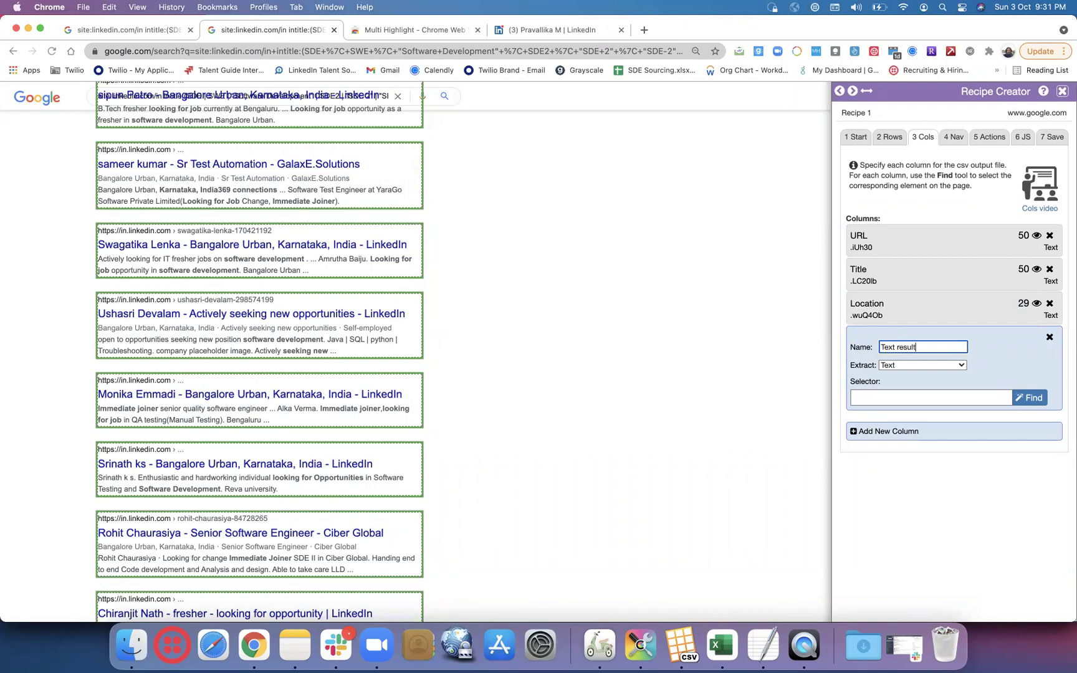
pyautogui.click(1027, 400)
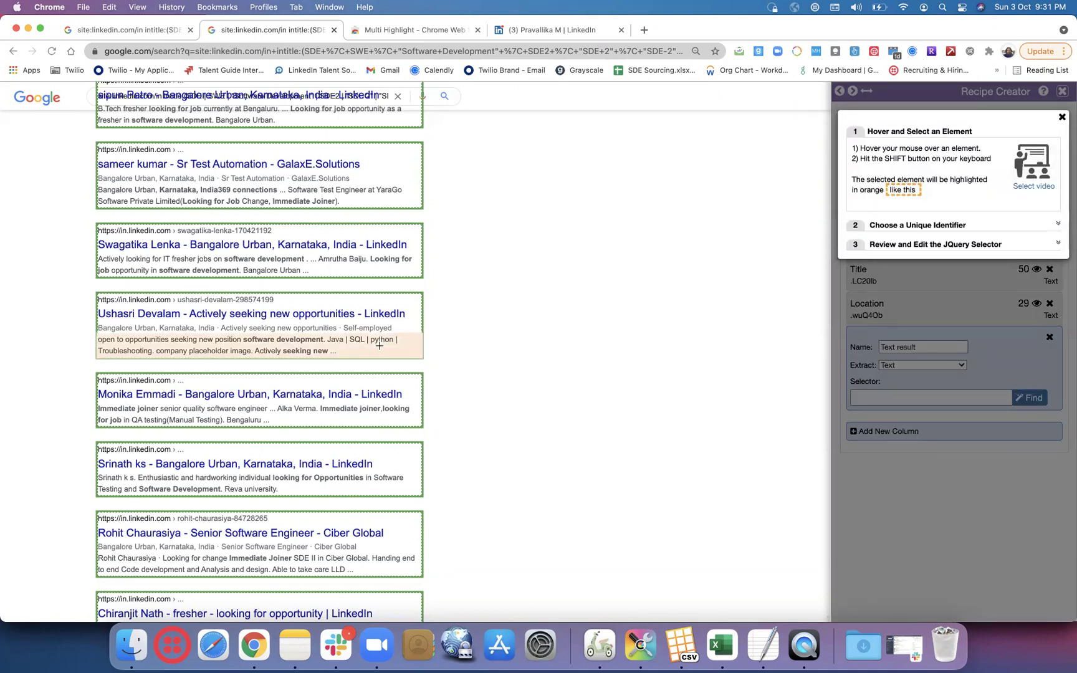
pyautogui.press('shift')
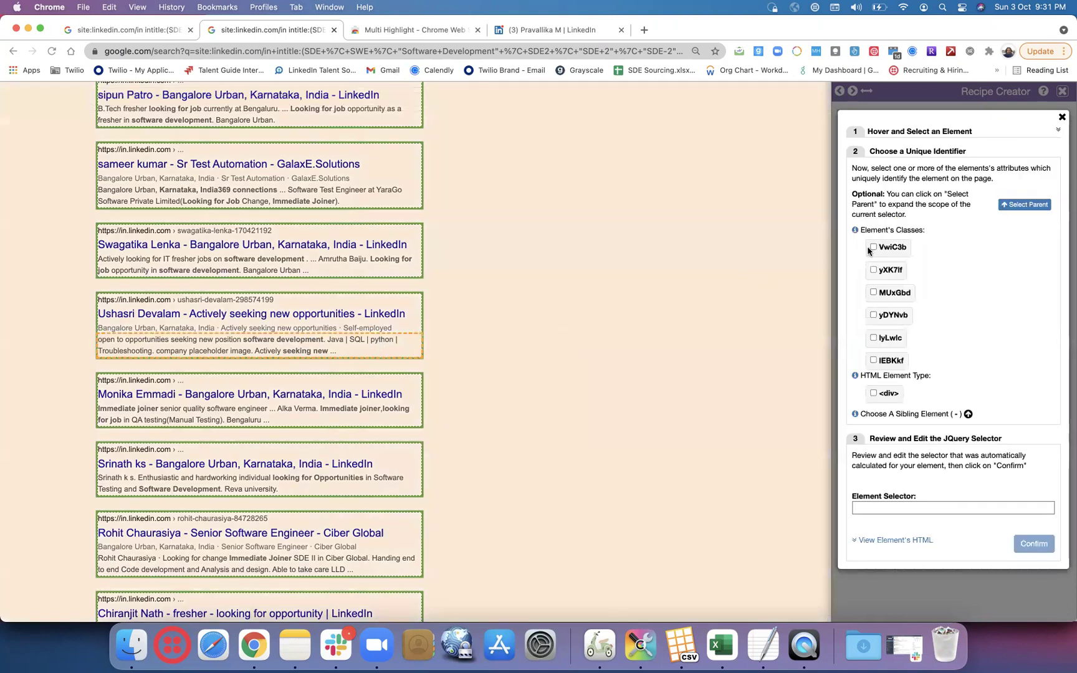
pyautogui.click(873, 247)
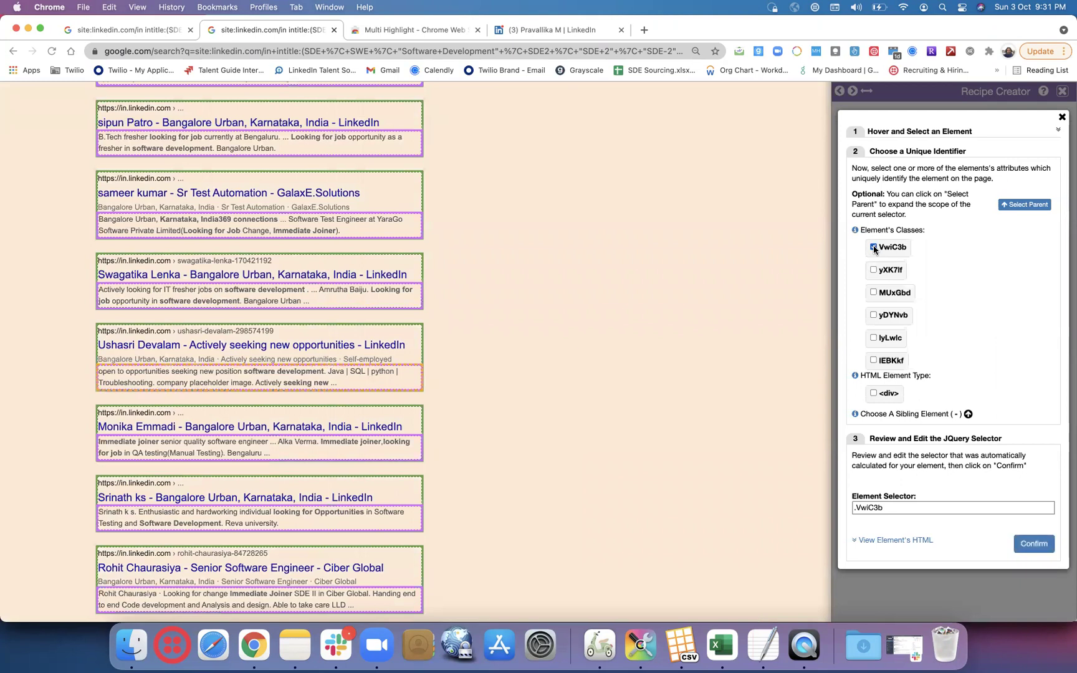
# - Review the matched snippets and confirm the .VwiC3b selector with 50 matches
pyautogui.scroll(15, 678, 317)
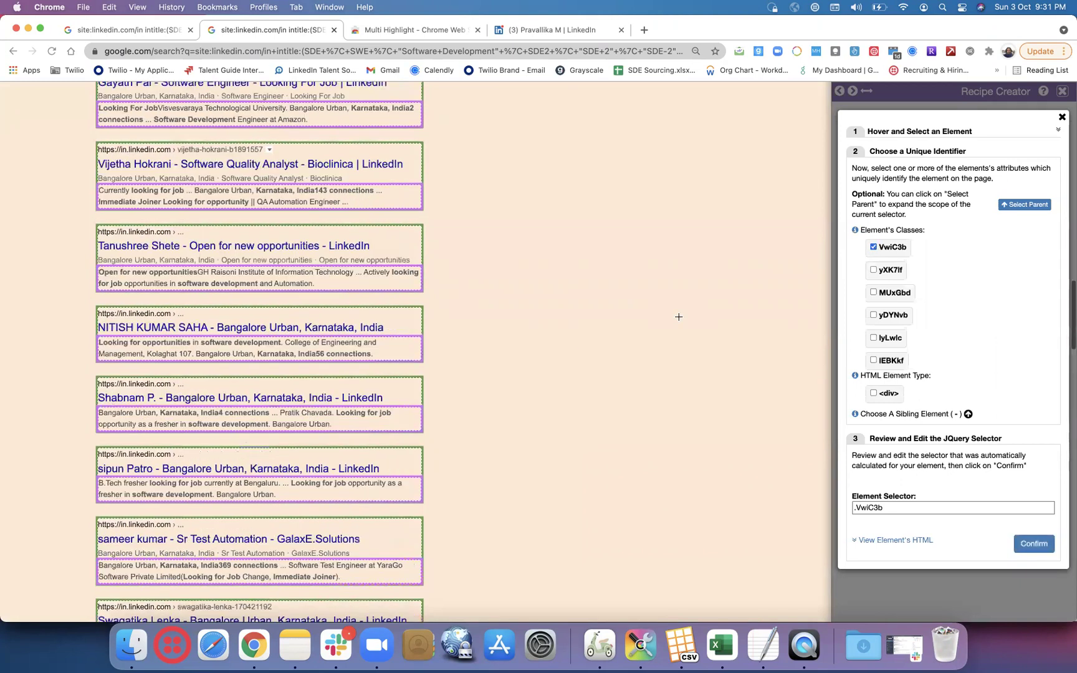
pyautogui.scroll(5, 679, 316)
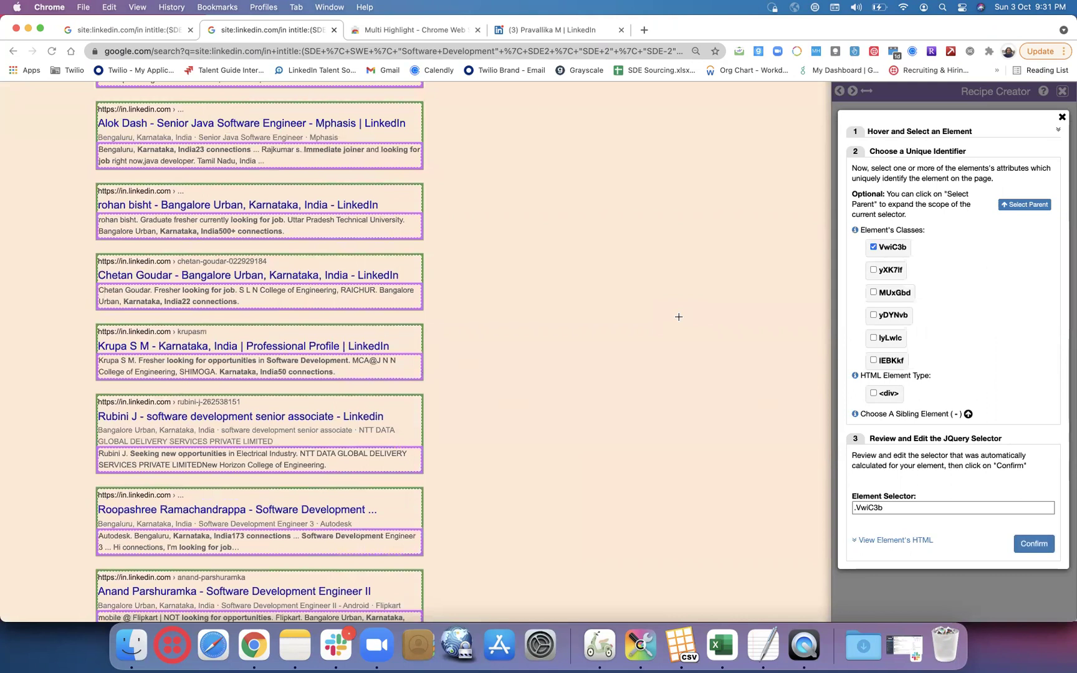
pyautogui.scroll(10, 679, 316)
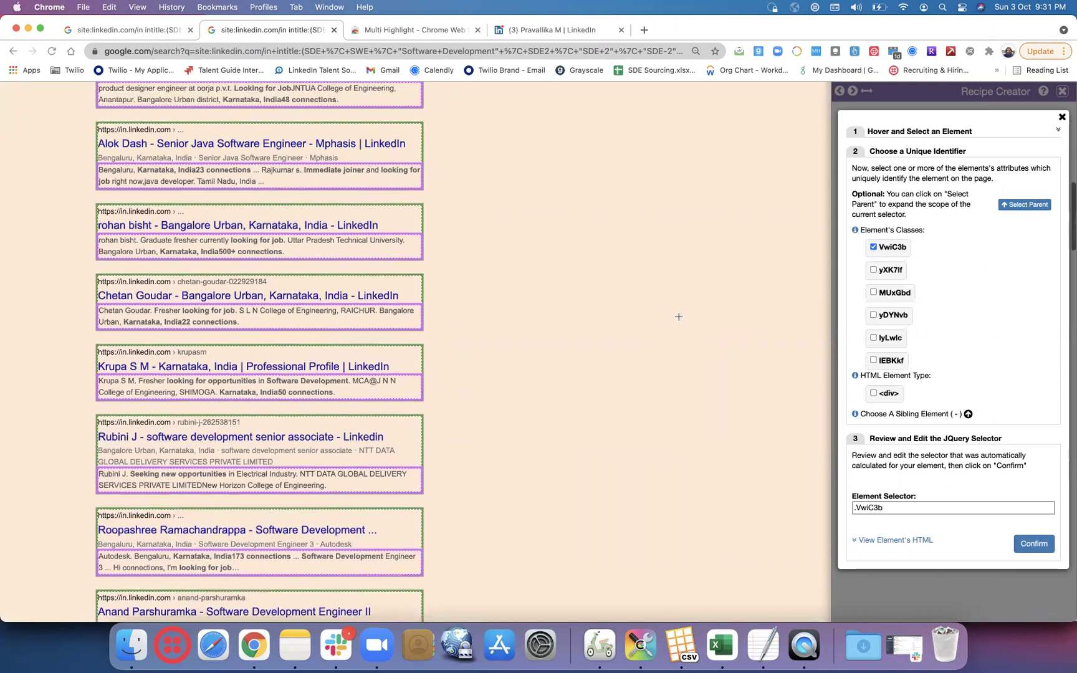
pyautogui.scroll(8, 679, 317)
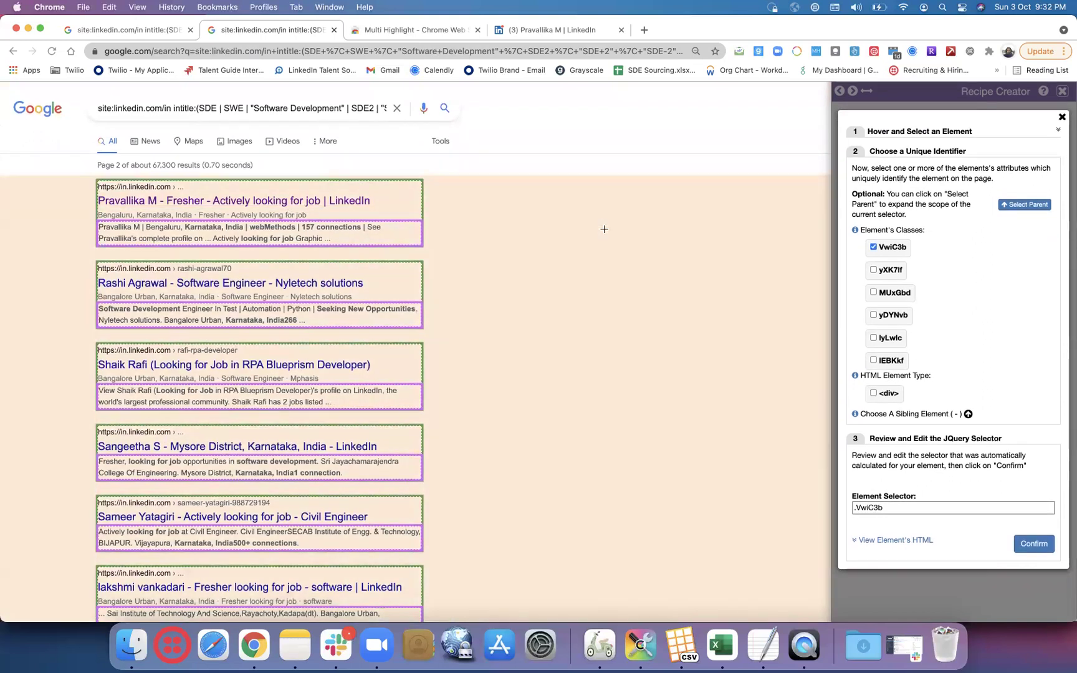
pyautogui.scroll(-1, 603, 229)
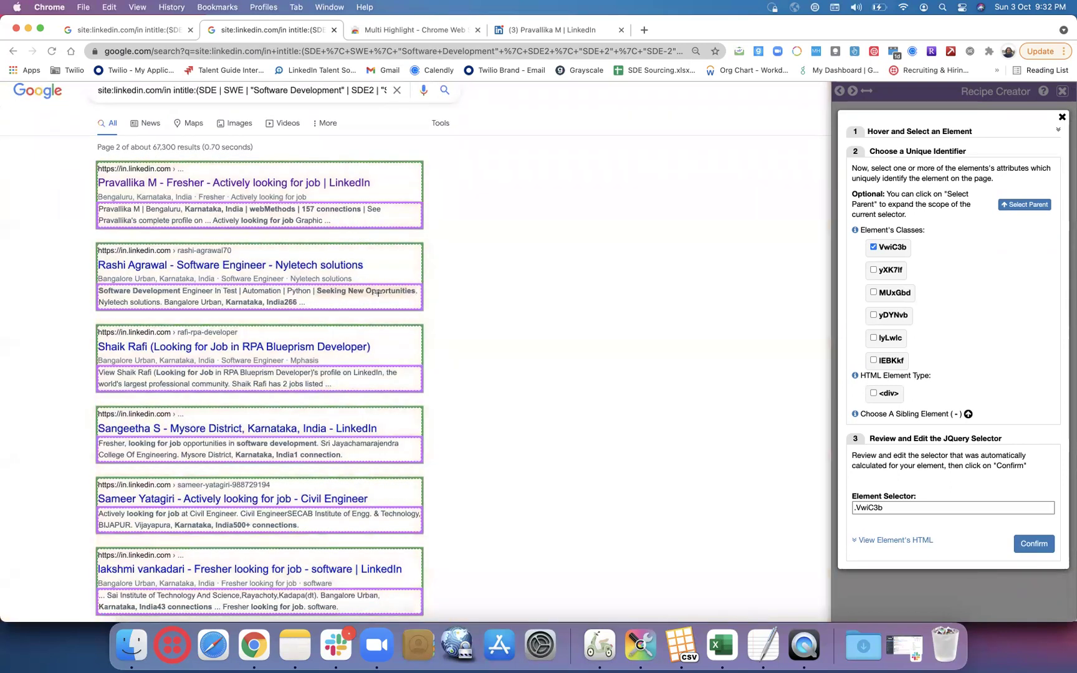
pyautogui.scroll(-10, 378, 293)
pyautogui.scroll(-8, 377, 293)
pyautogui.scroll(-20, 378, 293)
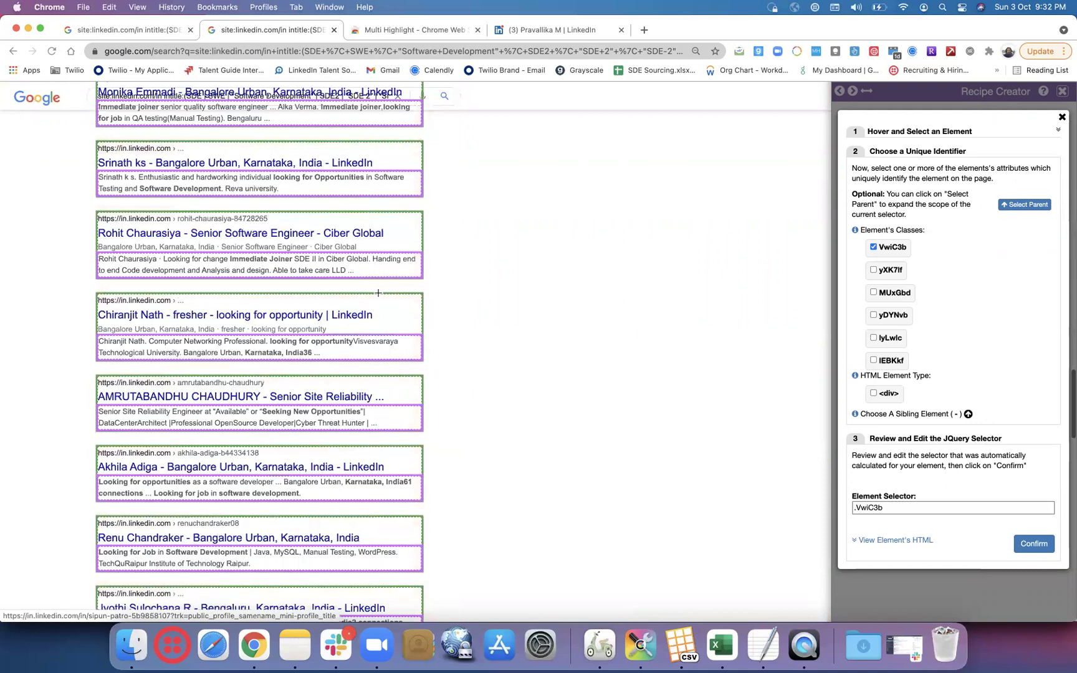
pyautogui.scroll(-20, 378, 293)
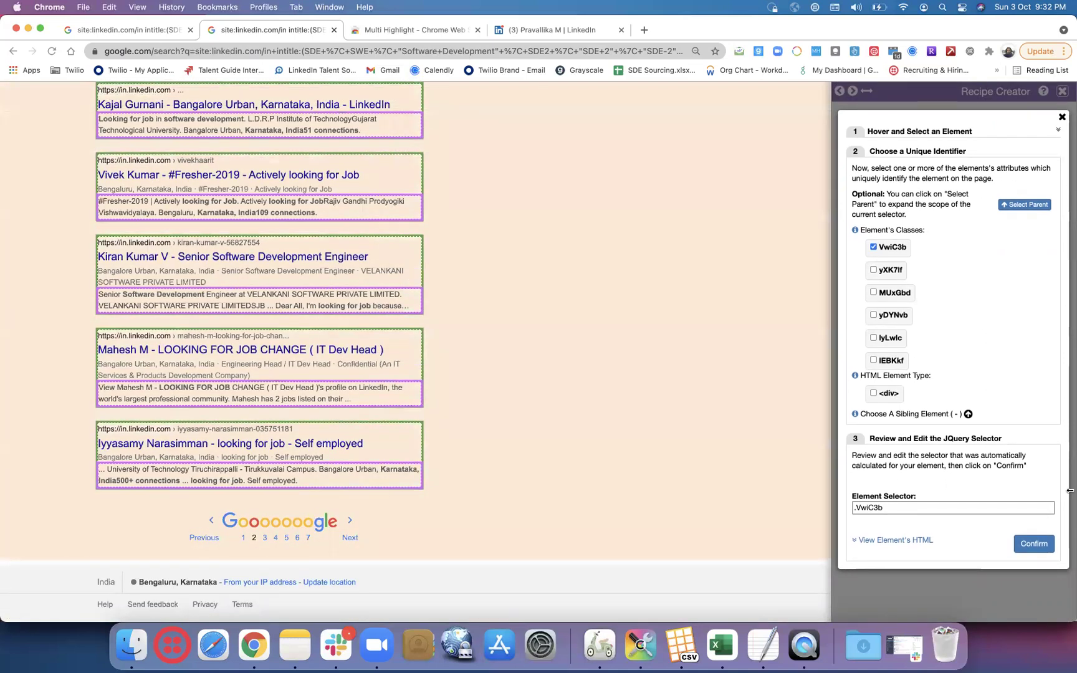
pyautogui.click(1033, 544)
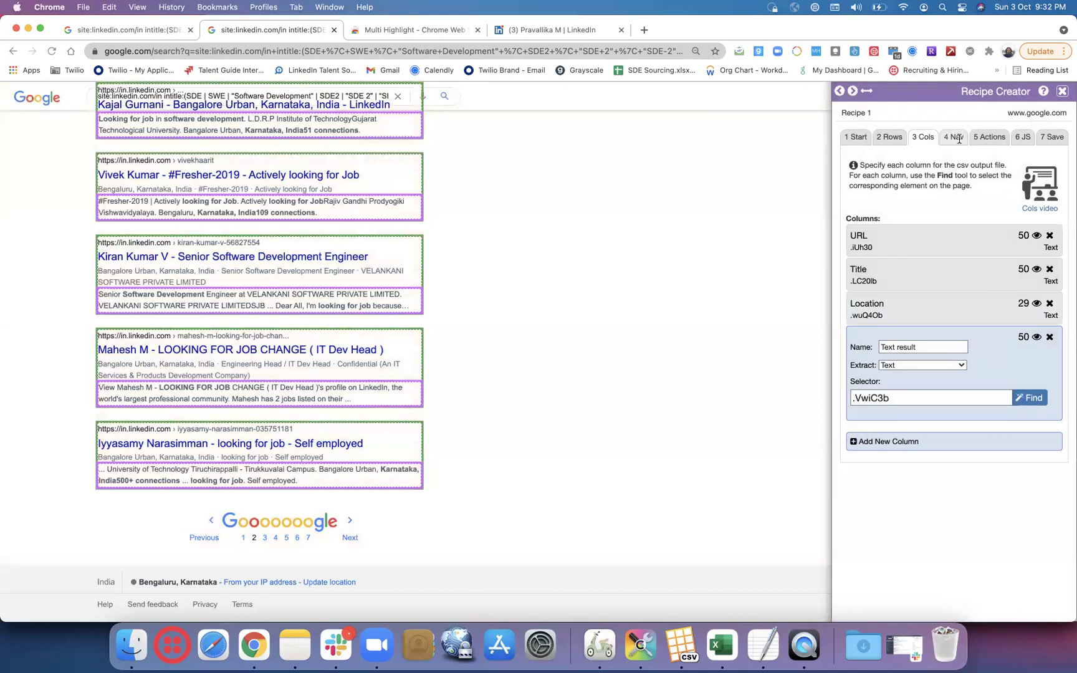
# - Pick Google's Next link as the recipe's next-page element, basing the selector on span
pyautogui.click(954, 137)
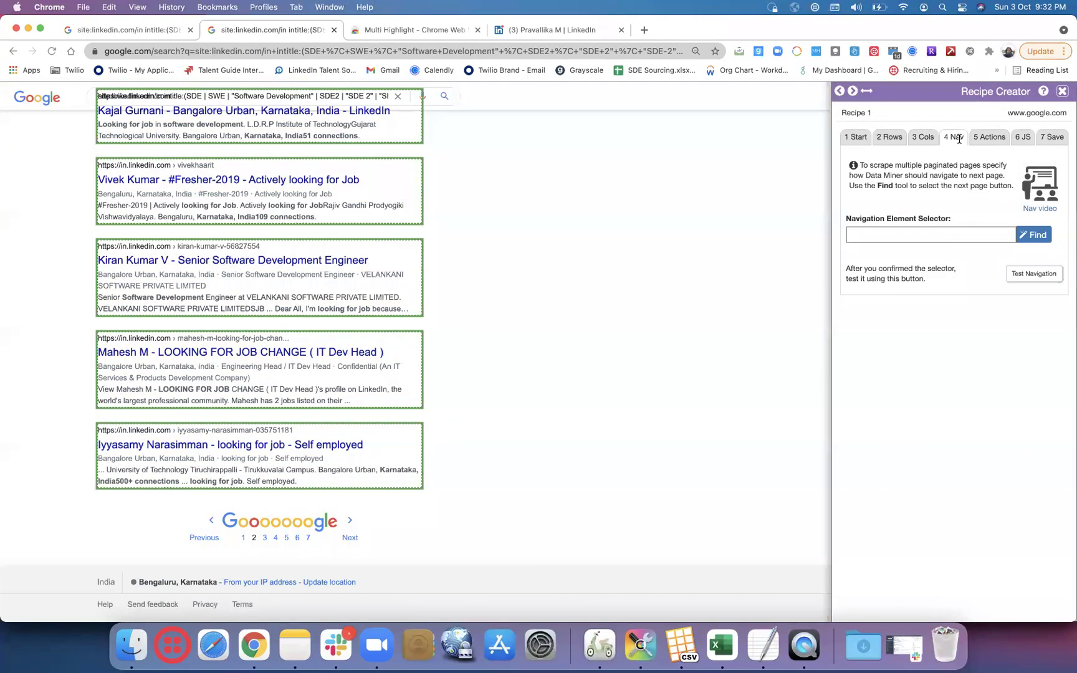
pyautogui.click(960, 235)
pyautogui.click(1027, 239)
pyautogui.click(1029, 239)
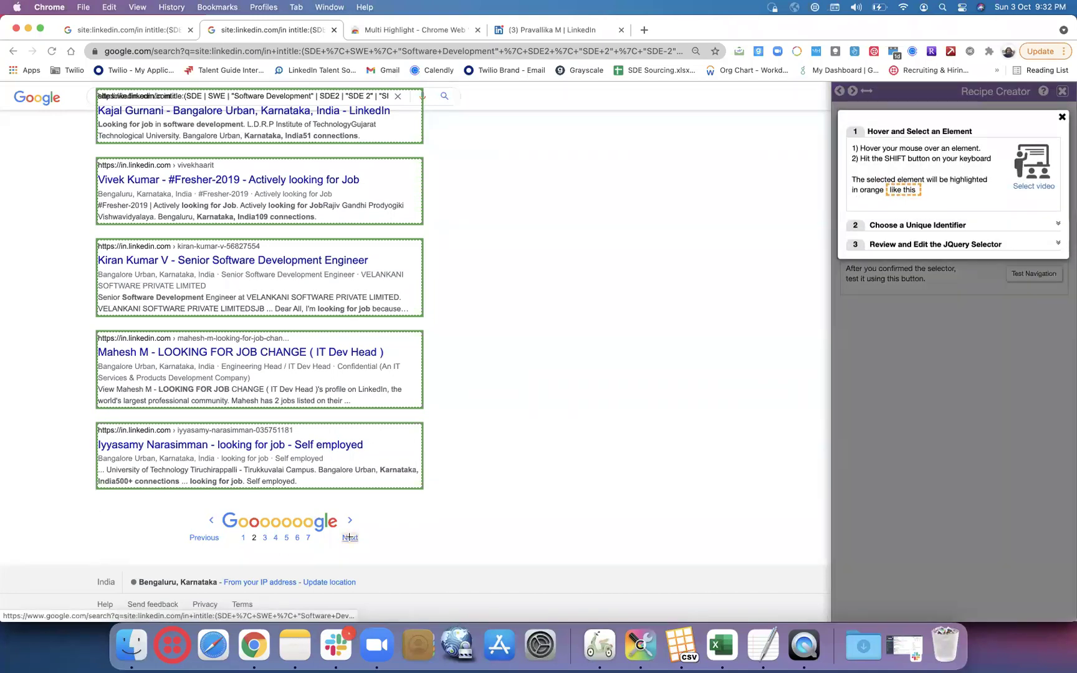
pyautogui.press('shift')
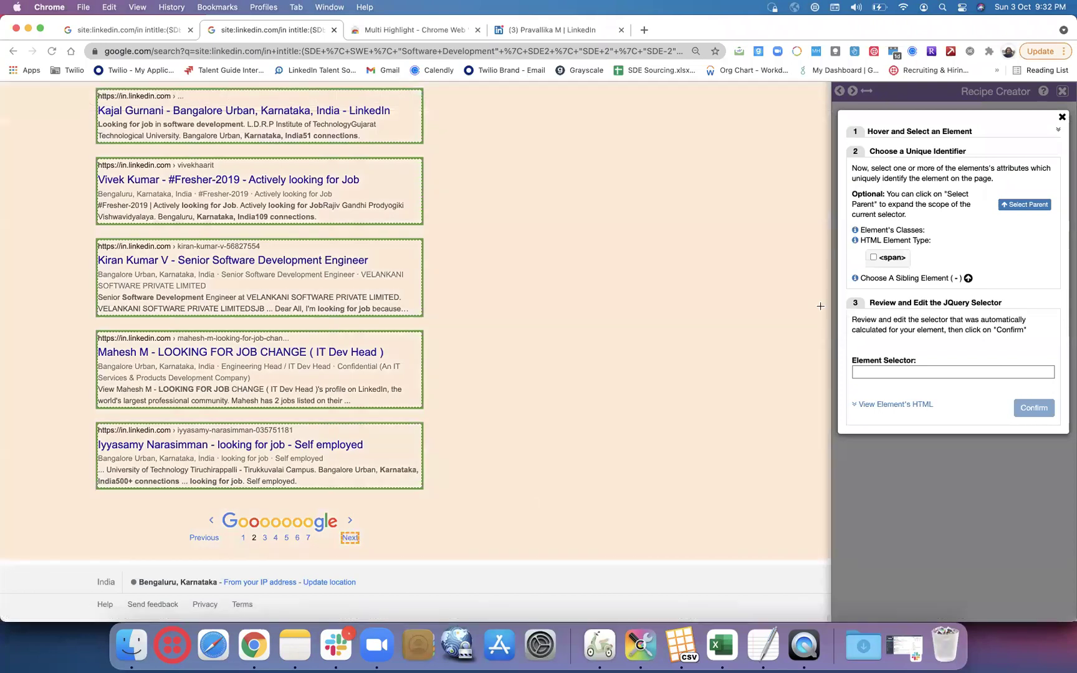
pyautogui.click(873, 257)
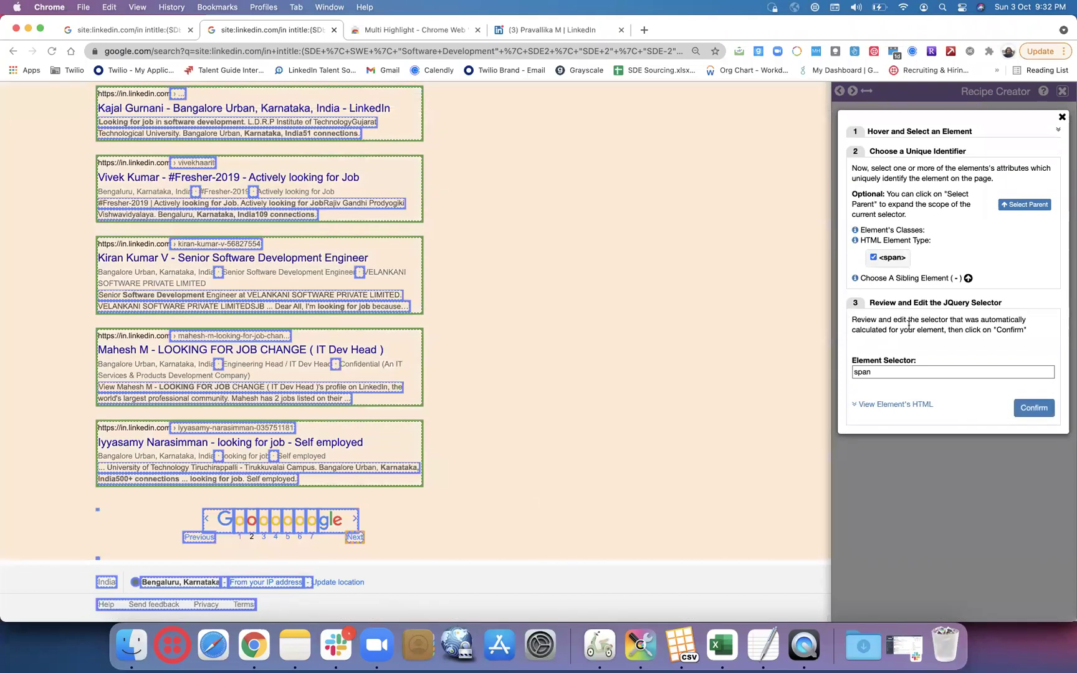
pyautogui.click(968, 278)
# - Set the navigation selector to span:eq(266), confirm it, and test that it loads the next page
pyautogui.click(889, 373)
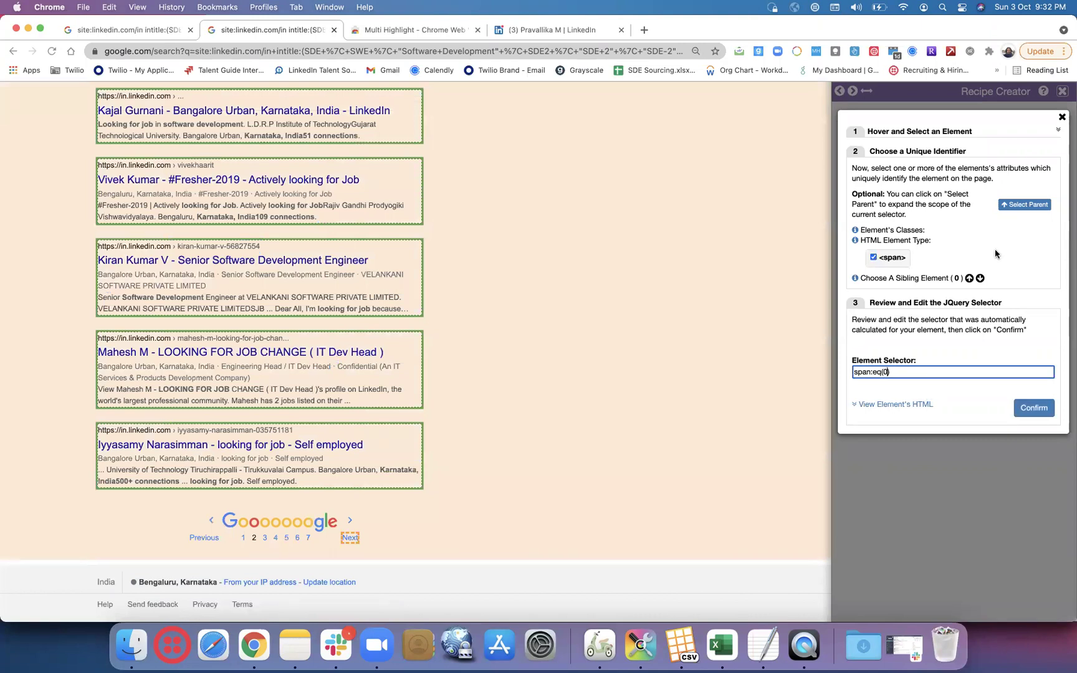
pyautogui.click(967, 278)
pyautogui.tripleClick(967, 278)
pyautogui.tripleClick(968, 279)
pyautogui.click(889, 372)
pyautogui.write('266)')
pyautogui.click(1033, 408)
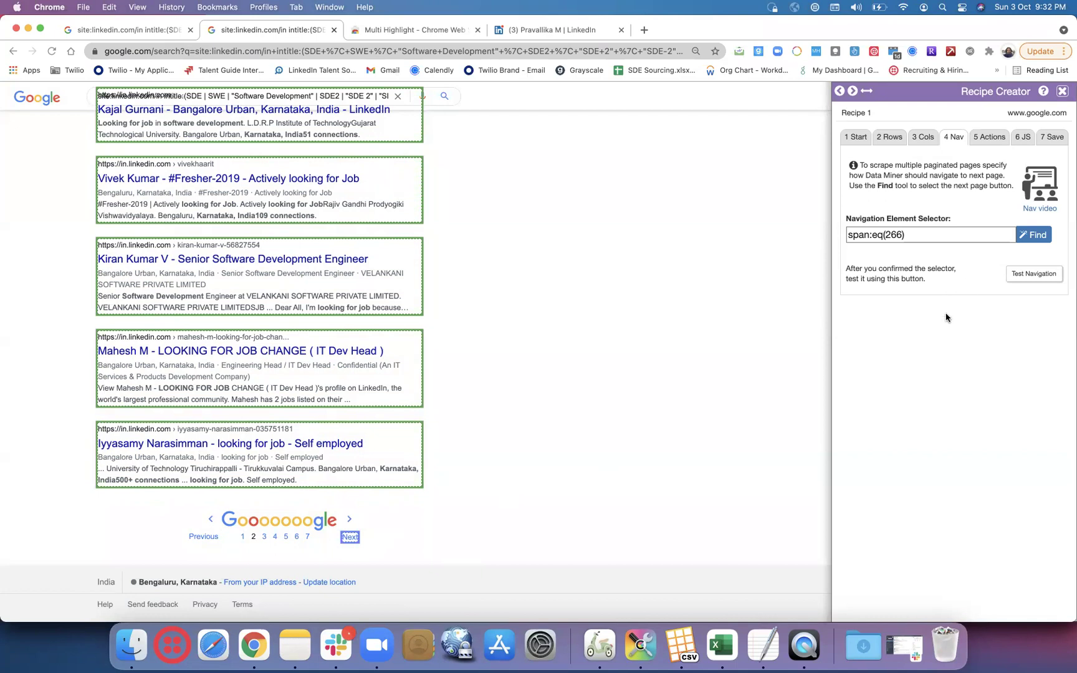
pyautogui.click(1029, 274)
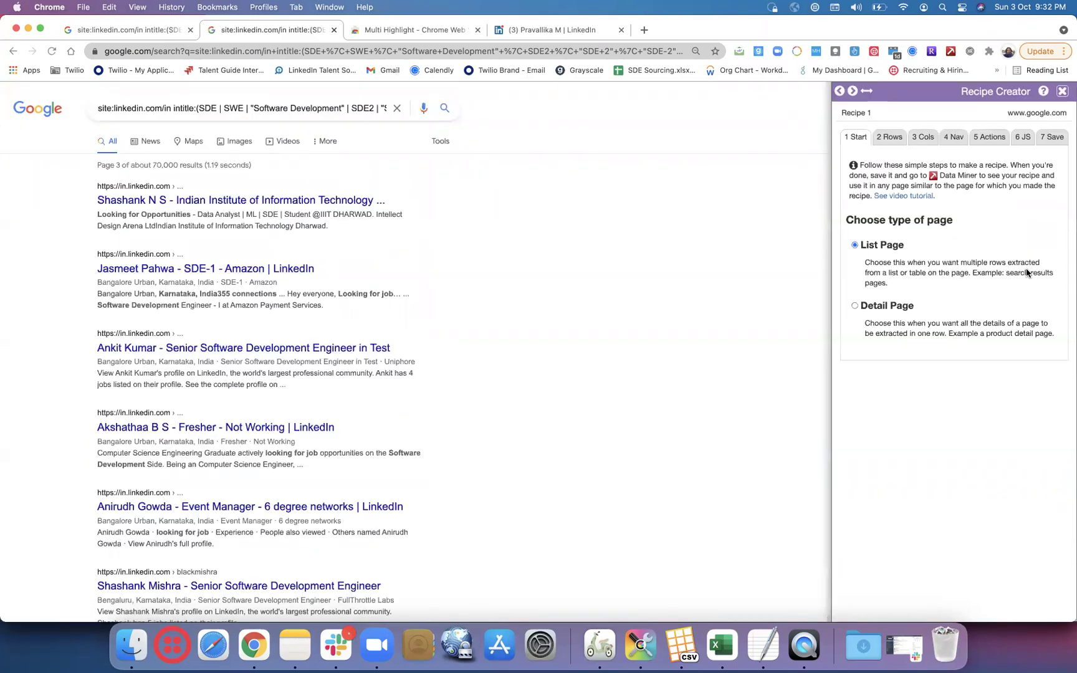
# - Review the recipe's four columns, then go to the Save step showing name, description and run options
pyautogui.scroll(-20, 761, 322)
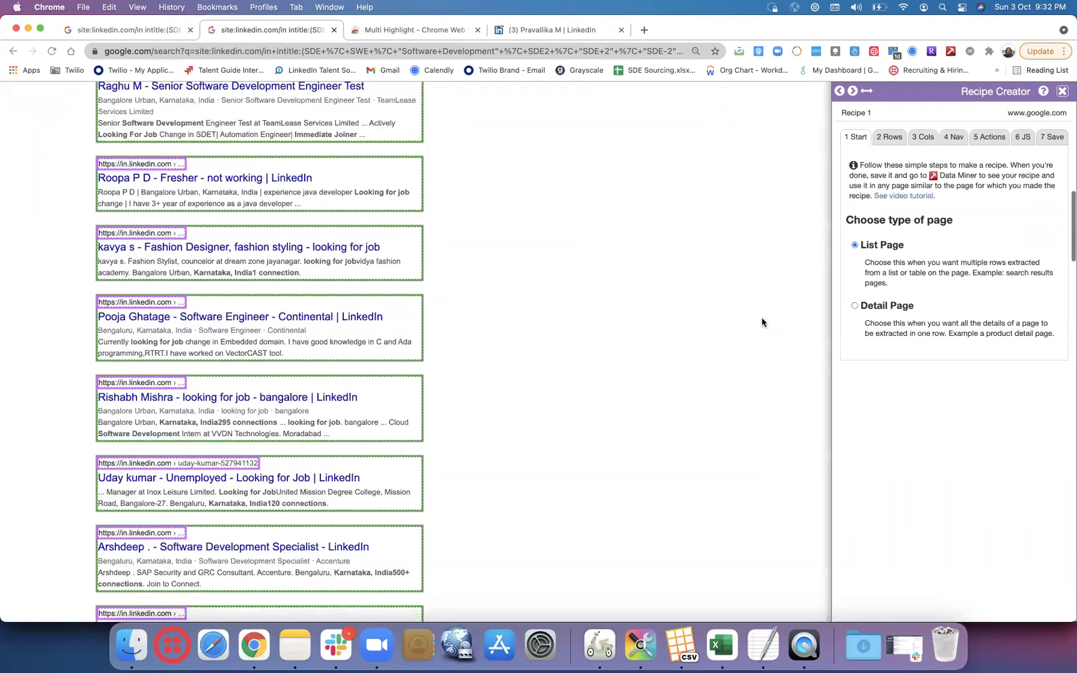
pyautogui.scroll(-3, 762, 323)
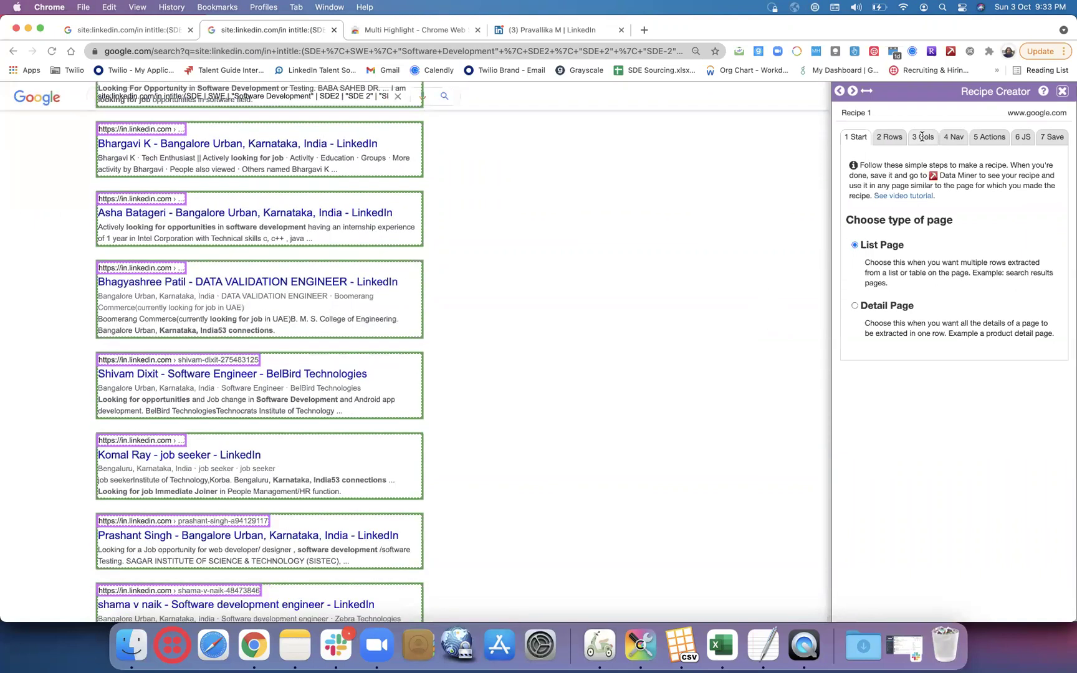
pyautogui.click(922, 136)
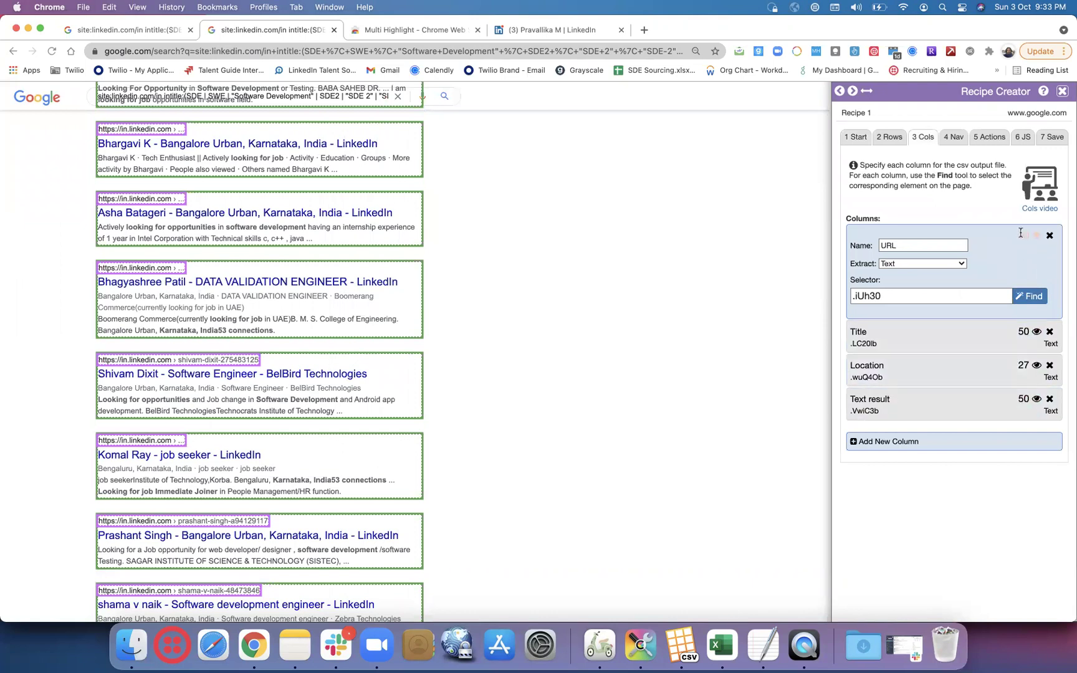
pyautogui.click(1053, 139)
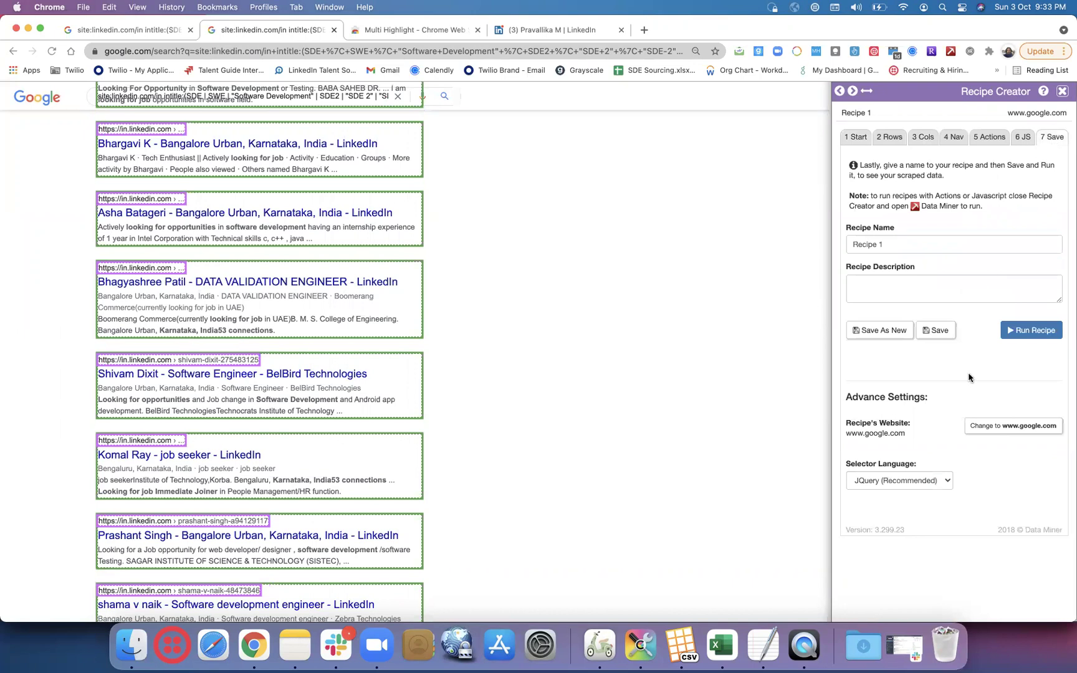
pyautogui.scroll(10, 709, 365)
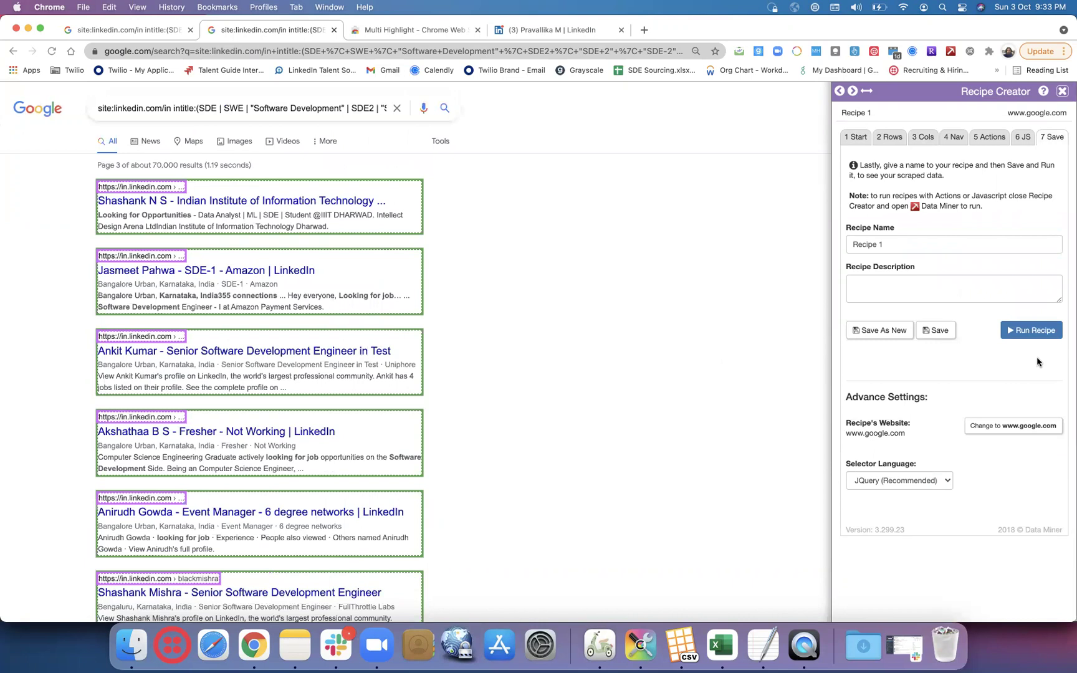
# - Rename the recipe to 'Google all 4 results', save it, and run it to extract 50 rows
pyautogui.click(932, 242)
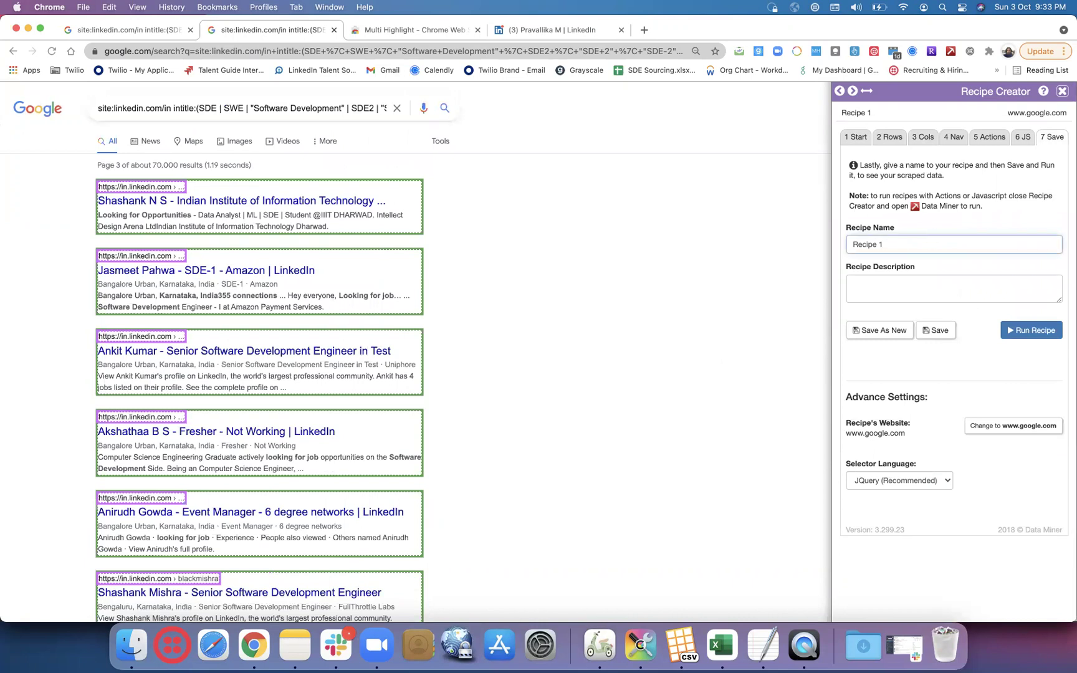
pyautogui.press('BackSpace')
pyautogui.press('BackSpace')
pyautogui.press('BackSpace')
pyautogui.press('BackSpace')
pyautogui.press('BackSpace')
pyautogui.press('BackSpace')
pyautogui.write('Google all 4 results')
pyautogui.click(930, 331)
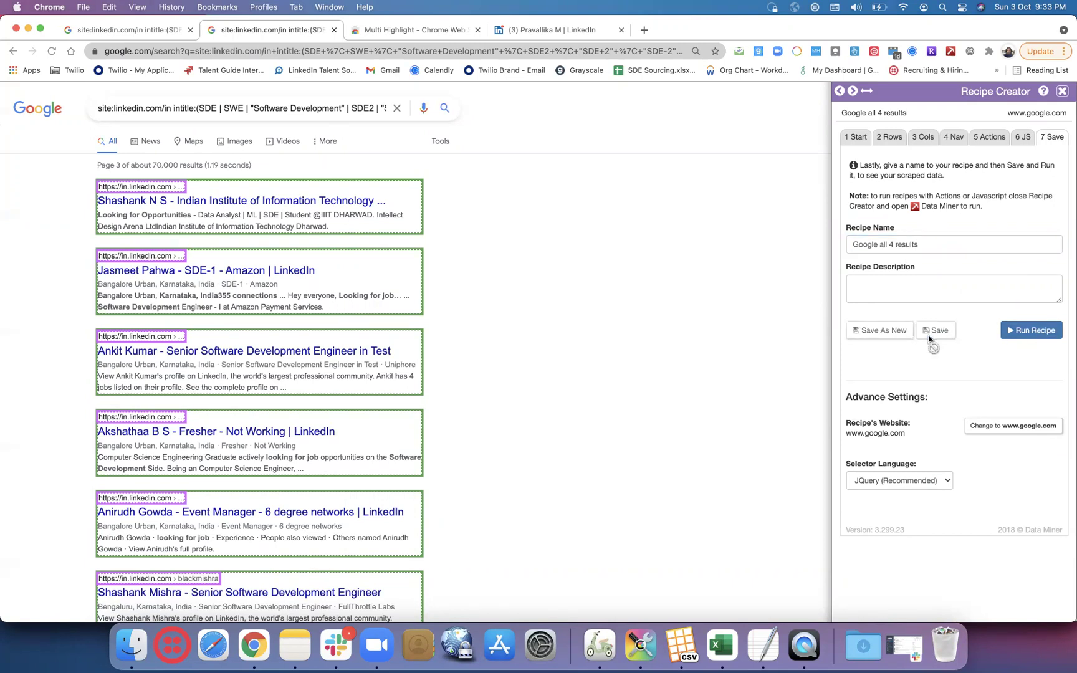
pyautogui.click(1033, 336)
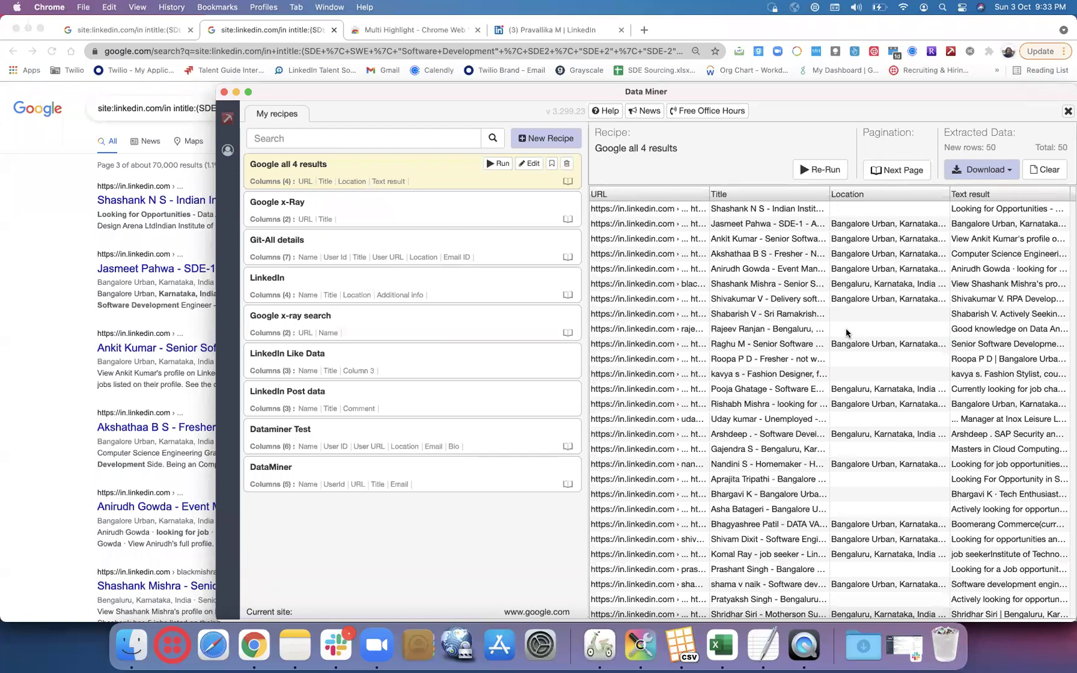
# - Run automatic pagination over 3 pages so the extracted data reaches 150 rows
pyautogui.click(892, 169)
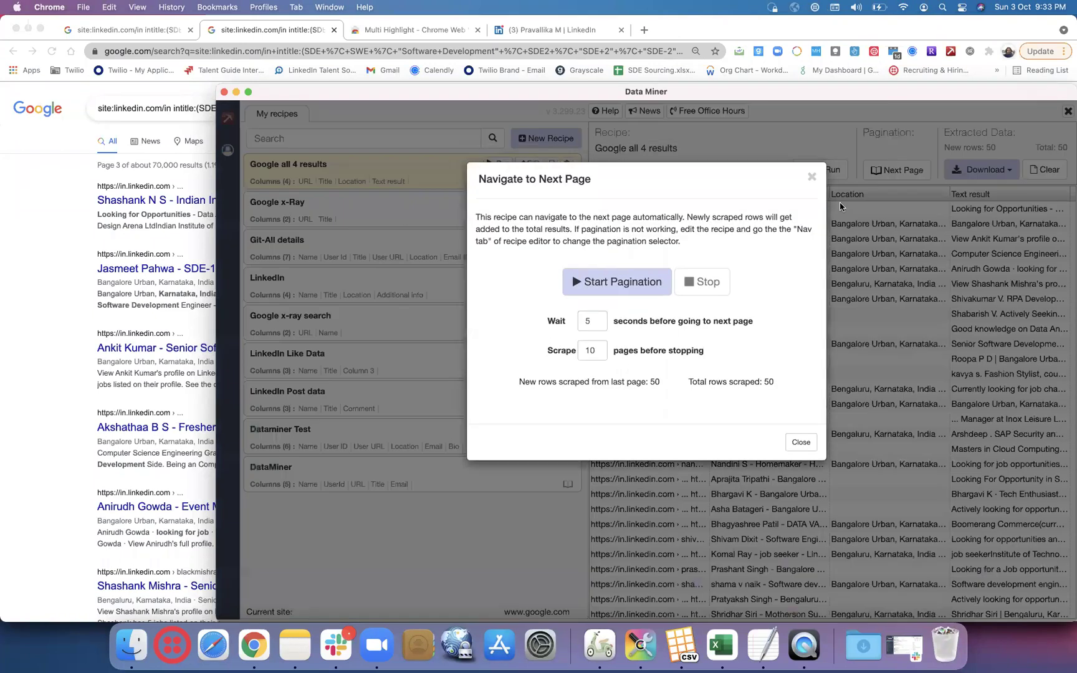
pyautogui.click(602, 351)
pyautogui.write('3')
pyautogui.click(626, 281)
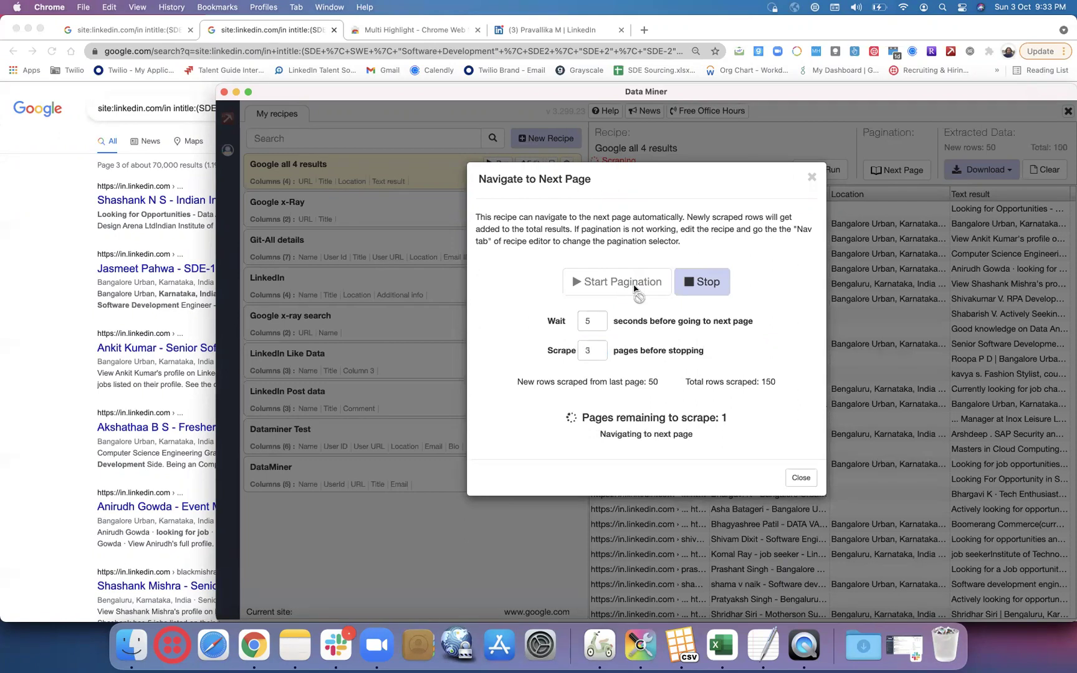
pyautogui.click(800, 477)
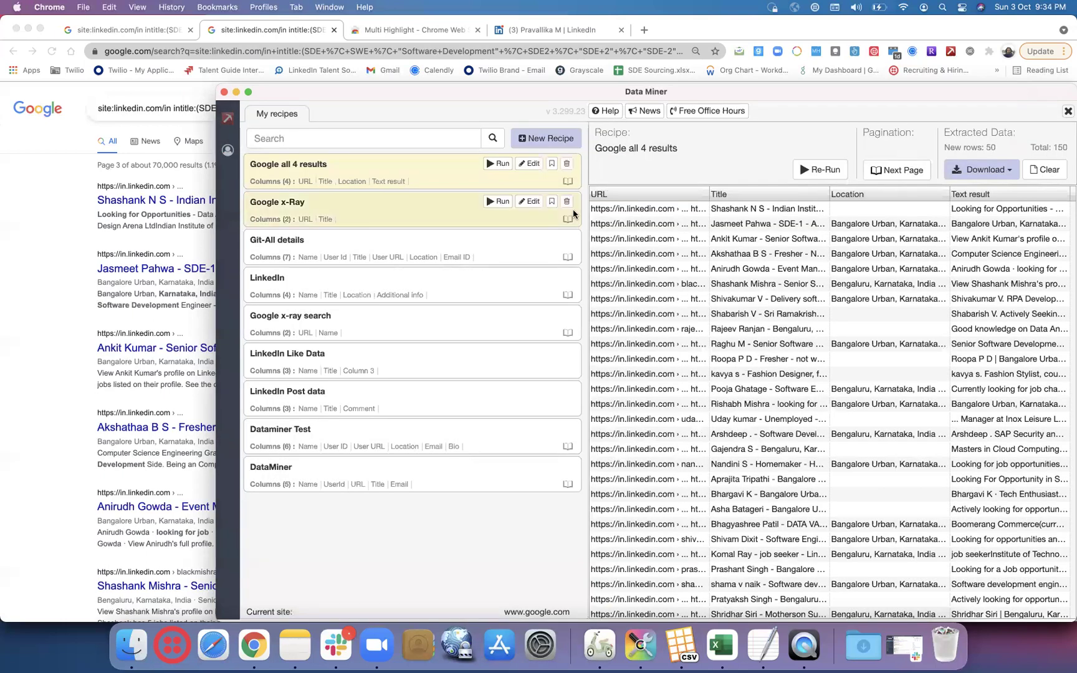
# - Reopen the 'Google all 4 results' recipe and delete its existing next-page selector
pyautogui.click(530, 164)
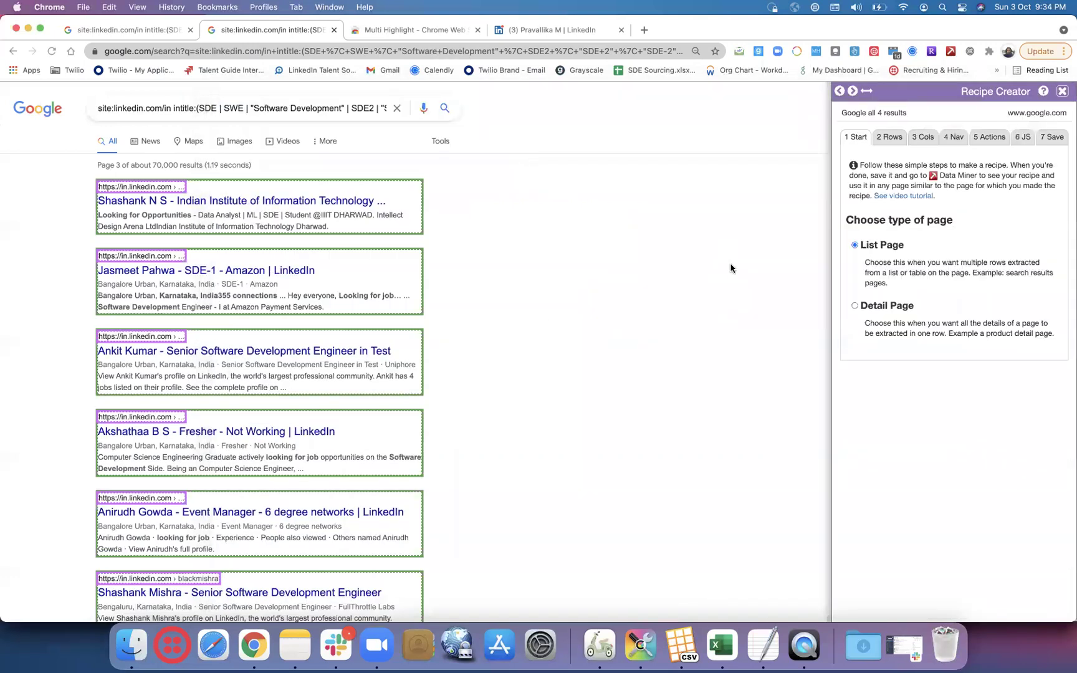
pyautogui.click(957, 136)
pyautogui.click(927, 235)
pyautogui.press('BackSpace')
pyautogui.press('BackSpace')
pyautogui.press('BackSpace')
pyautogui.press('BackSpace')
pyautogui.press('BackSpace')
pyautogui.press('BackSpace')
pyautogui.press('BackSpace')
pyautogui.press('BackSpace')
pyautogui.press('BackSpace')
pyautogui.press('BackSpace')
pyautogui.press('BackSpace')
pyautogui.press('BackSpace')
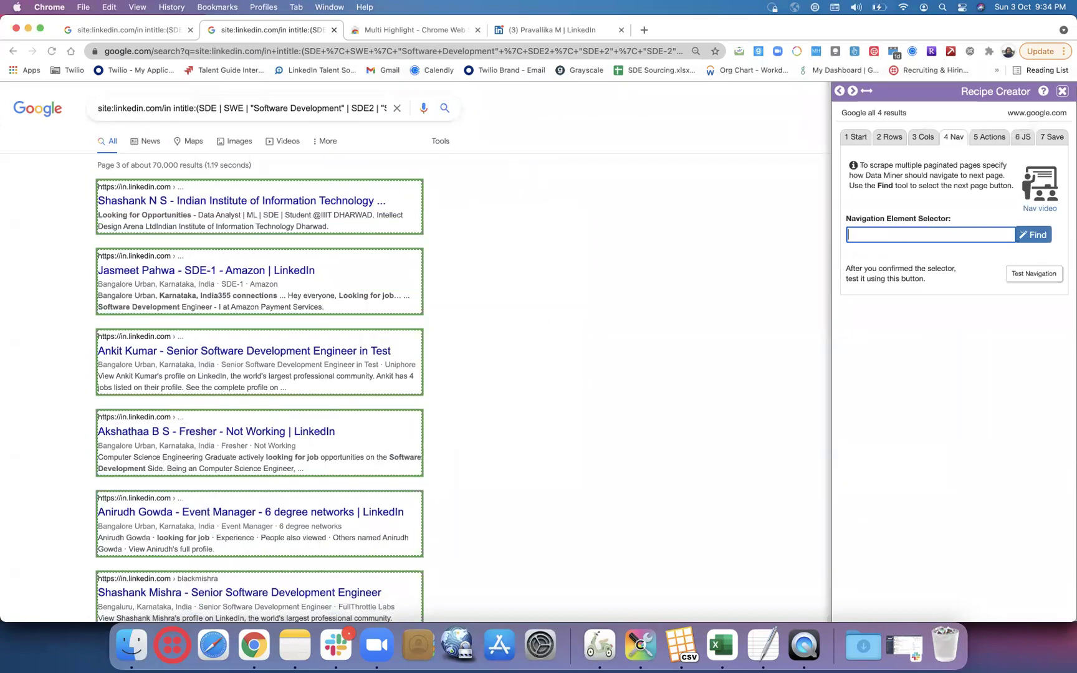
pyautogui.click(1027, 233)
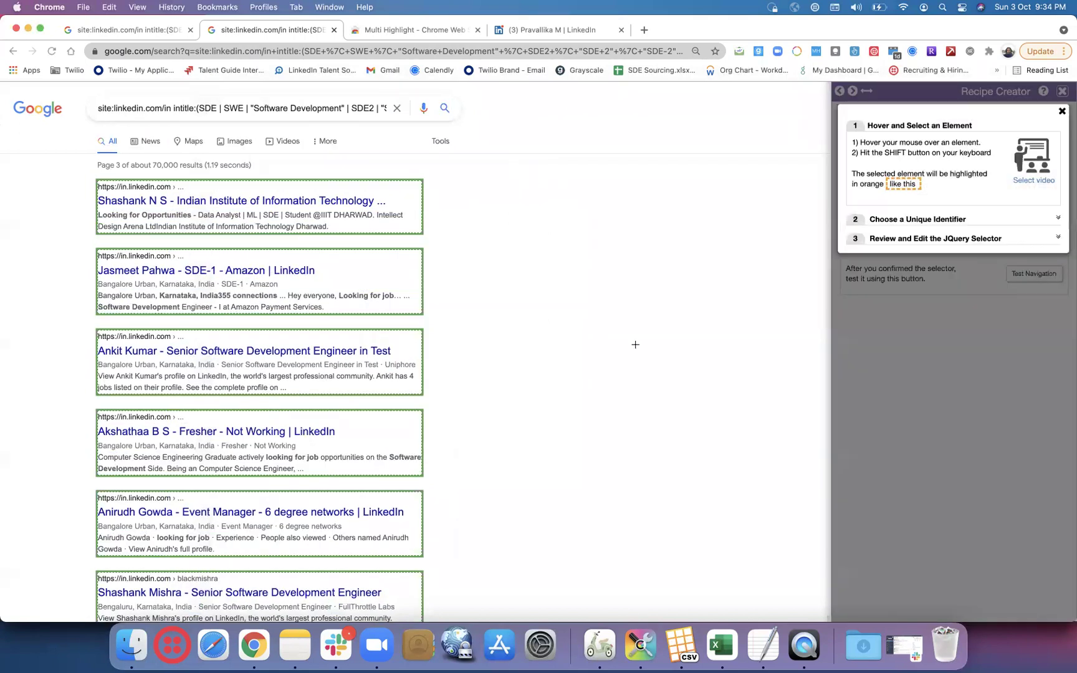
# - Return to Google results page 2 and restart picking the next-page element there
pyautogui.scroll(-15, 635, 344)
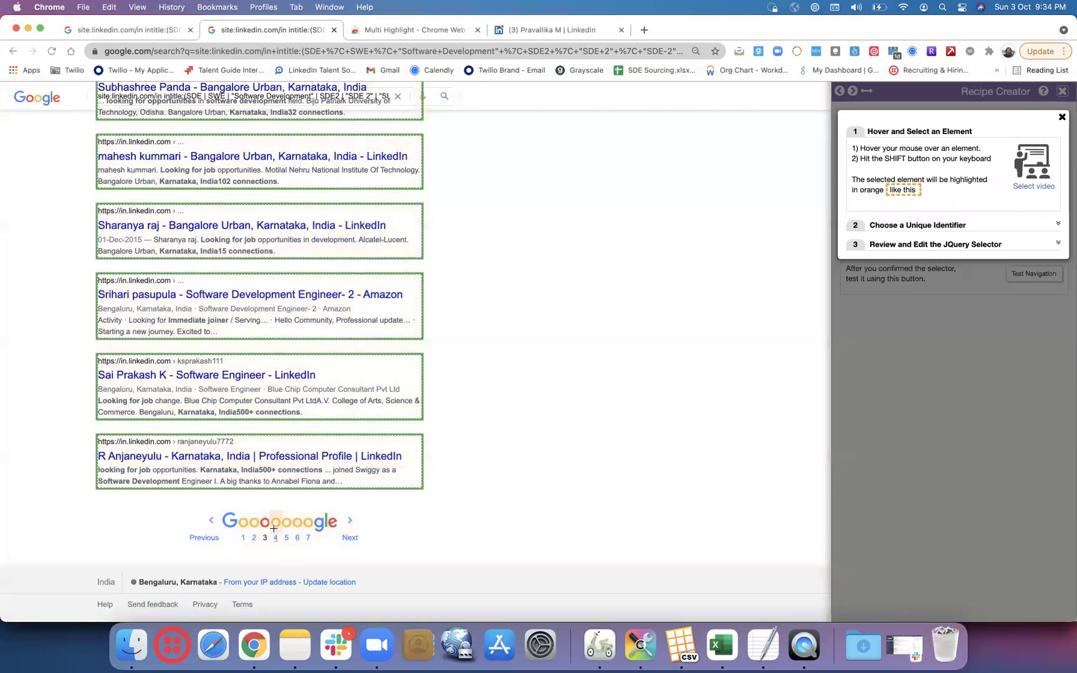
pyautogui.click(254, 537)
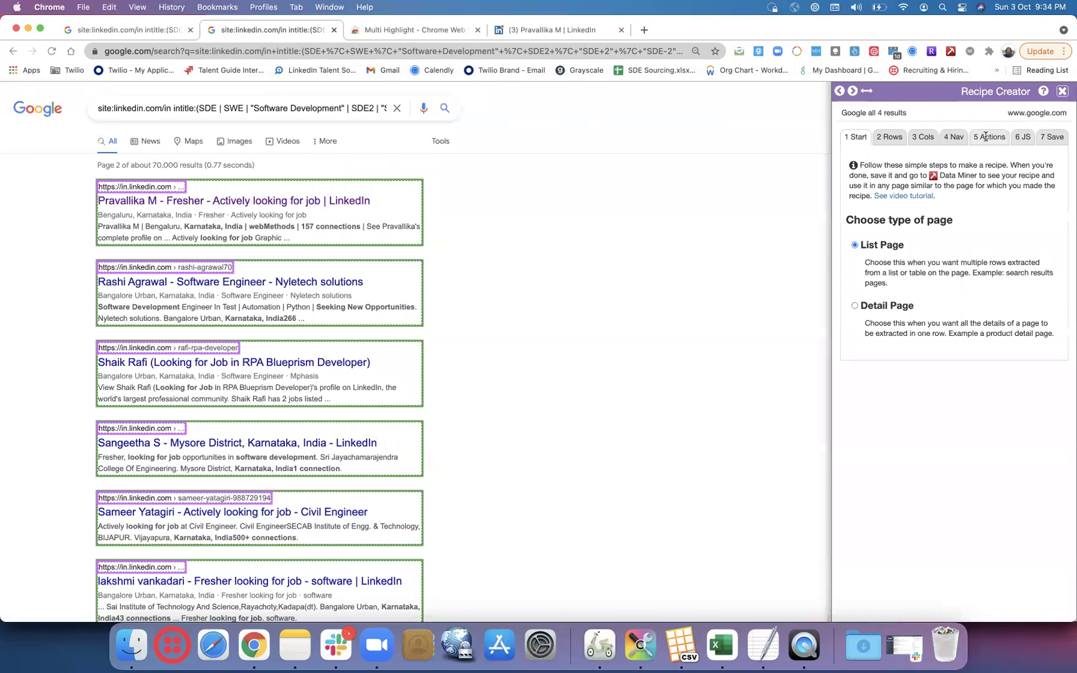
pyautogui.click(960, 139)
pyautogui.click(1031, 237)
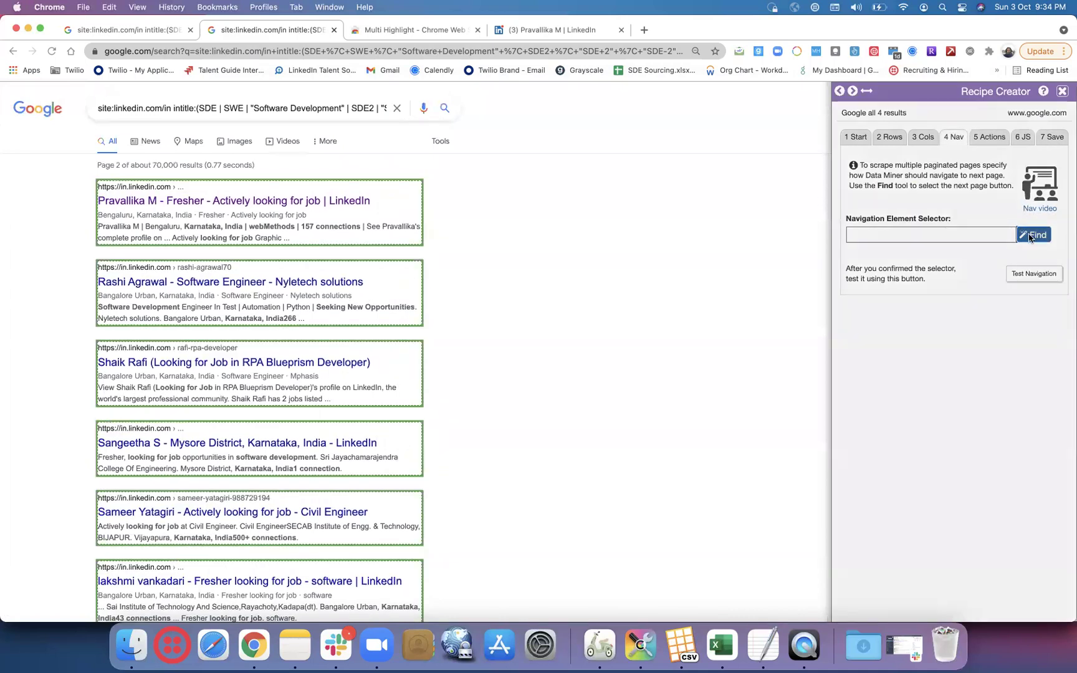
pyautogui.scroll(-15, 660, 339)
pyautogui.scroll(-10, 660, 339)
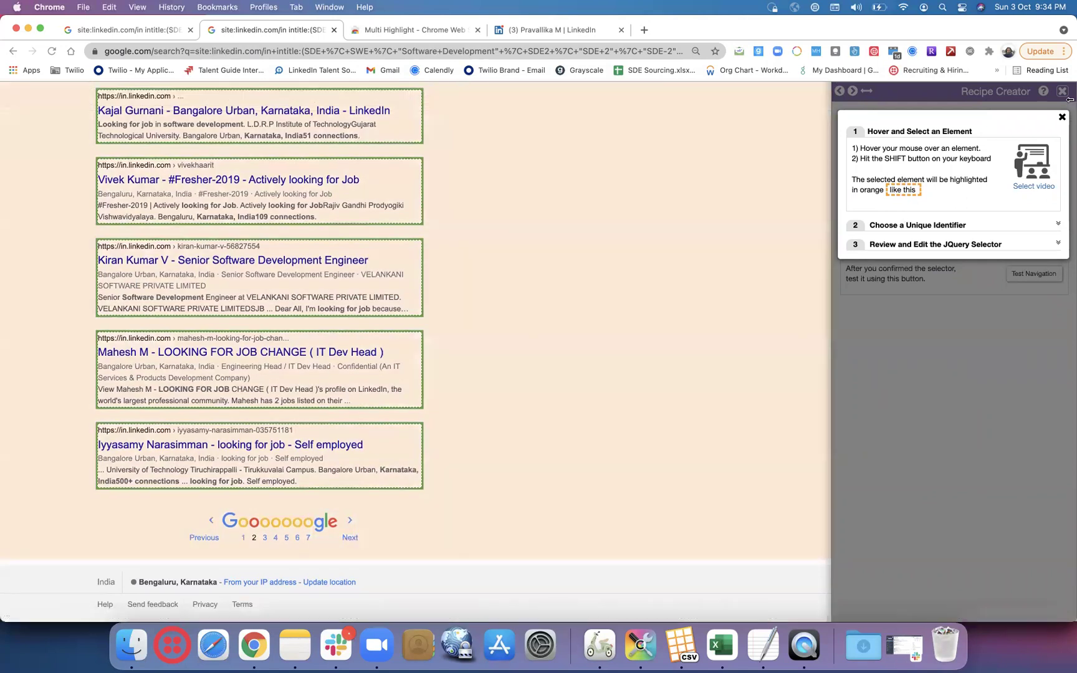
pyautogui.click(1062, 118)
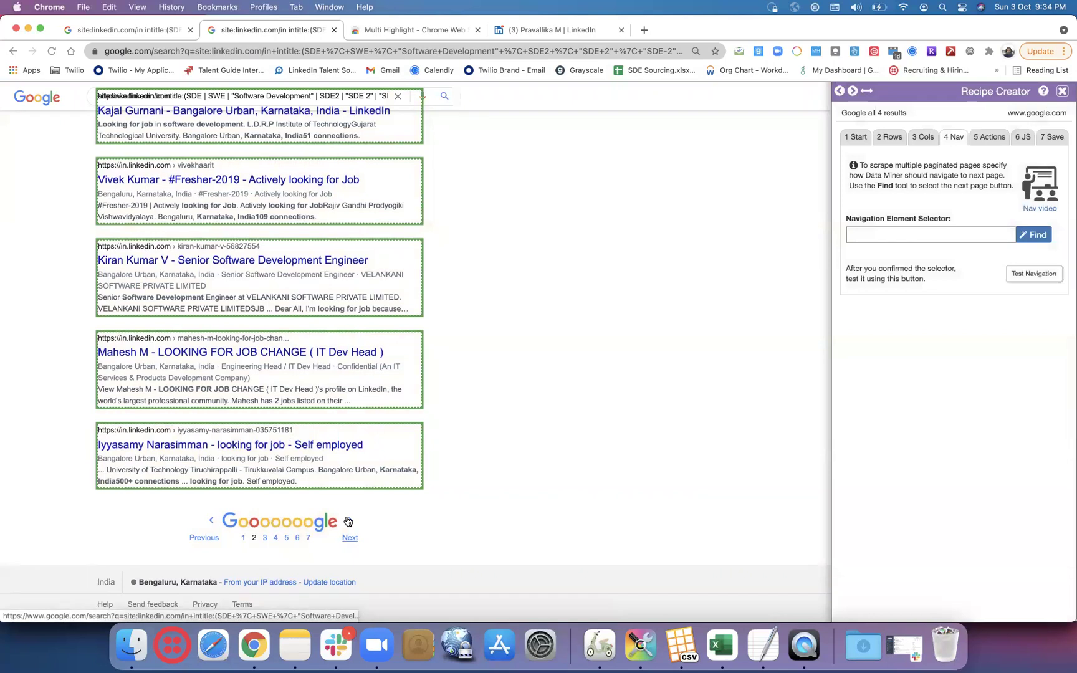
# - Page through Google results pages 3 and 4, then go back to page 2
pyautogui.click(348, 521)
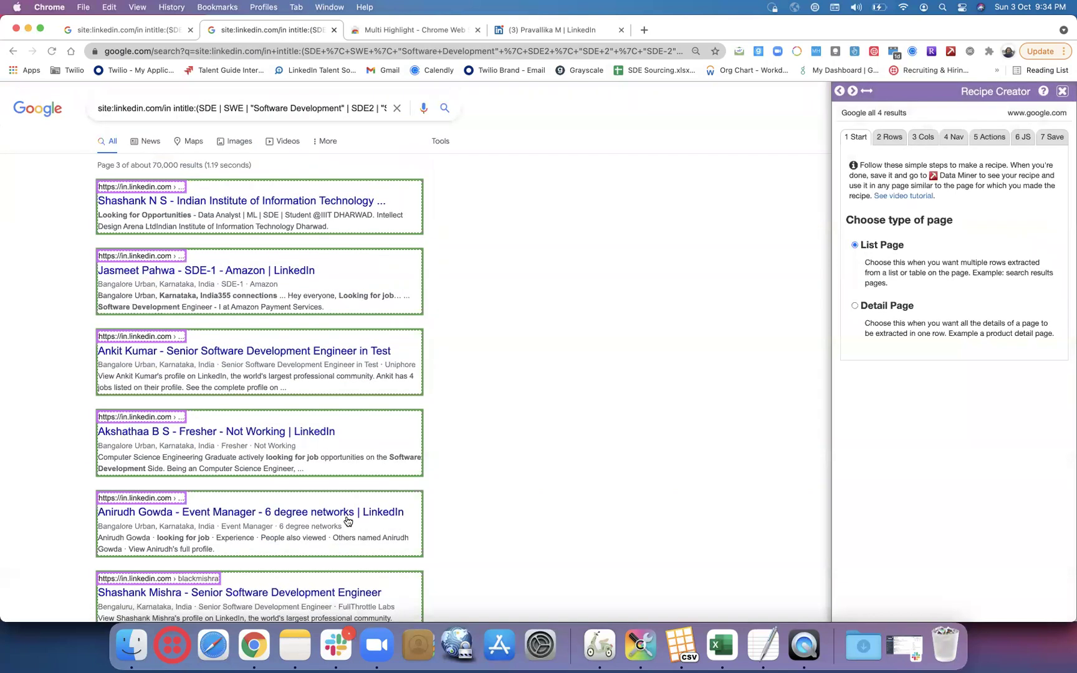
pyautogui.scroll(-20, 347, 521)
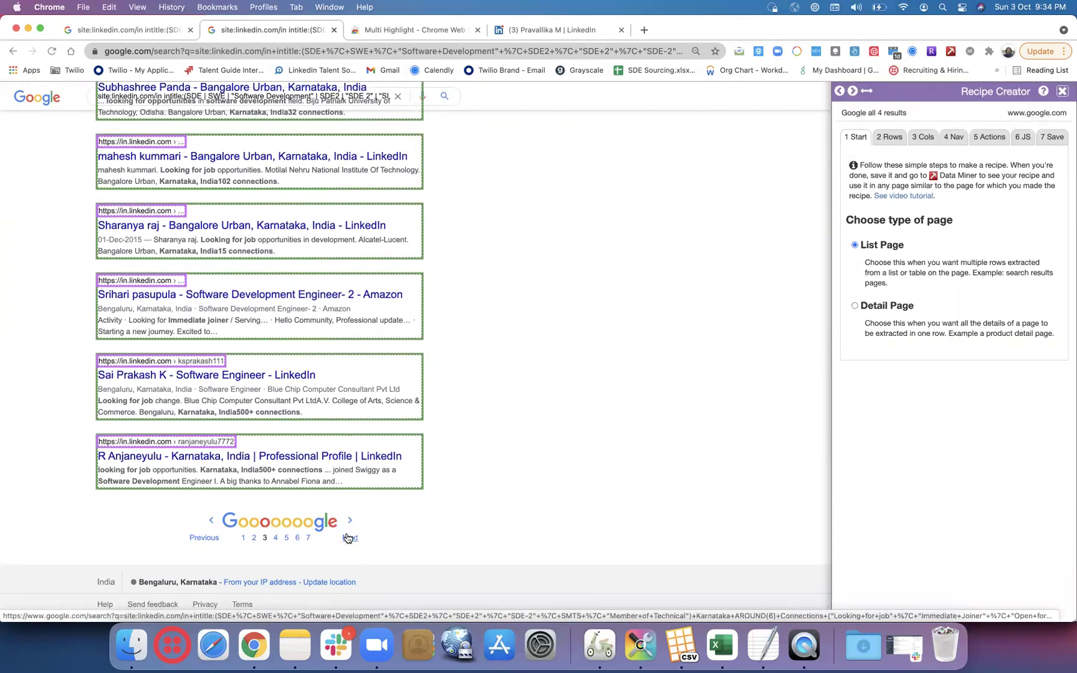
pyautogui.click(348, 537)
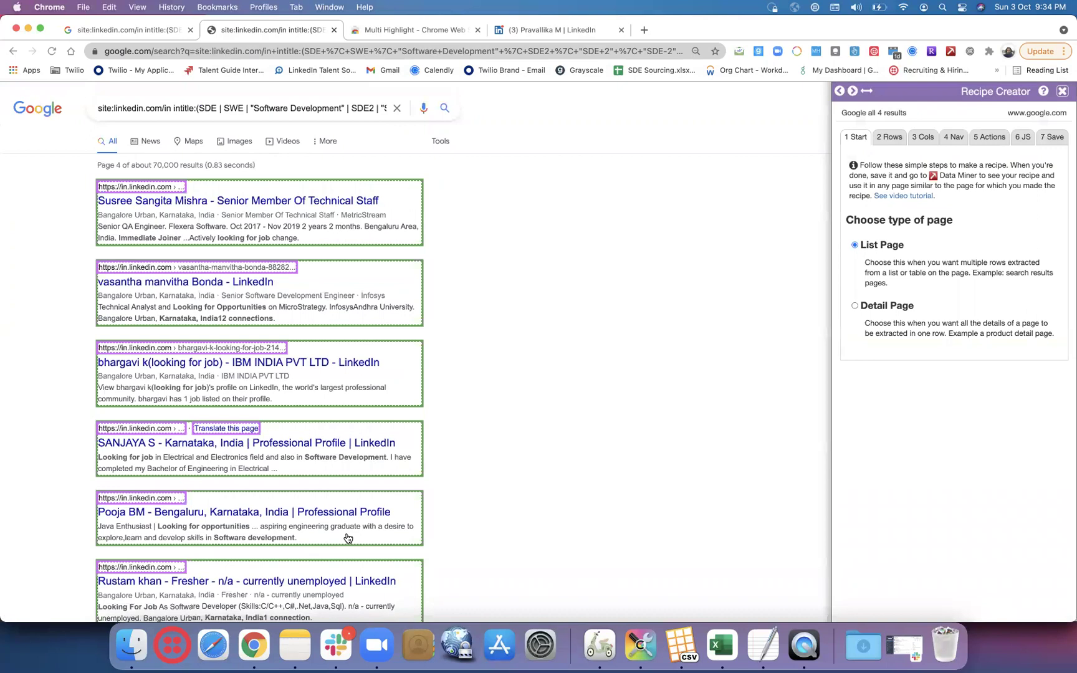
pyautogui.scroll(-20, 348, 537)
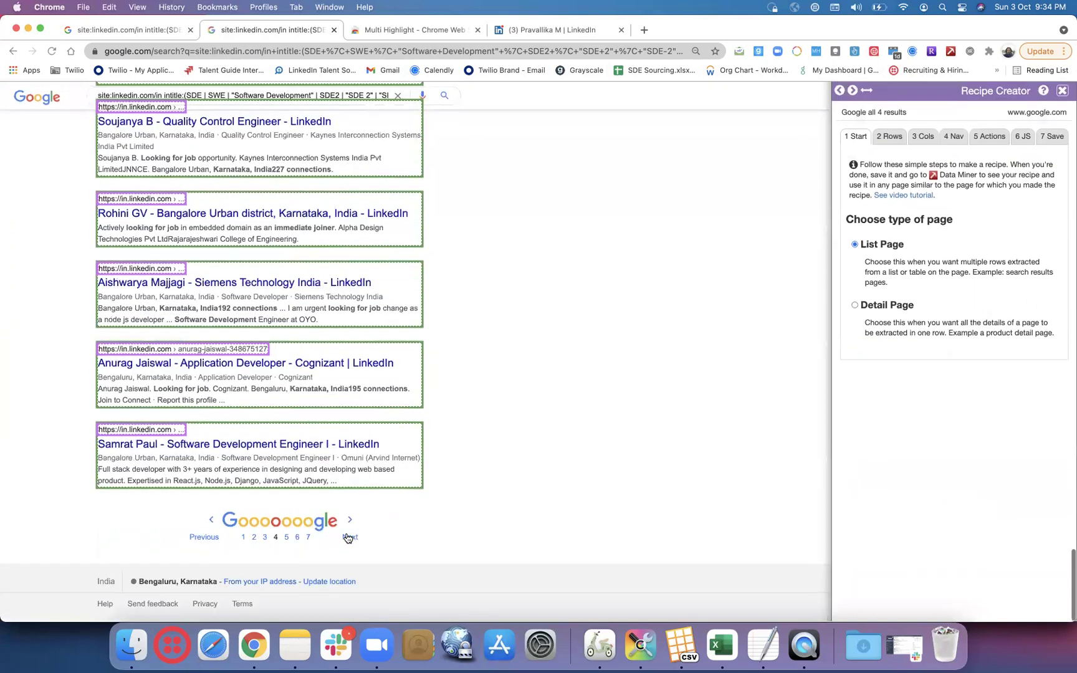
pyautogui.click(253, 540)
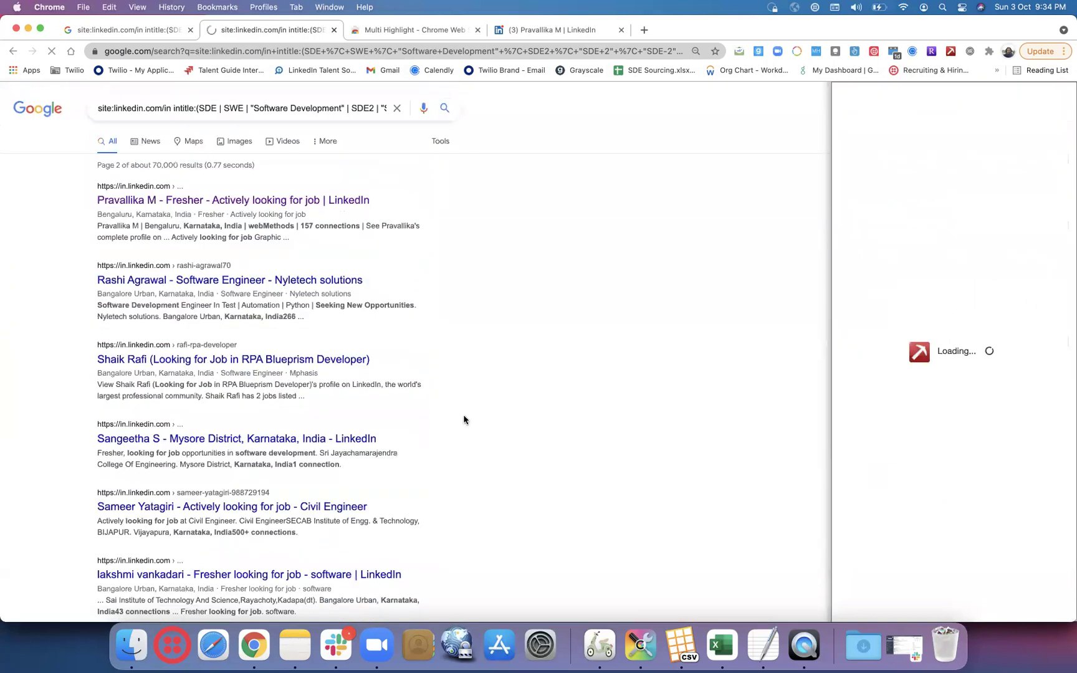
pyautogui.scroll(-20, 569, 393)
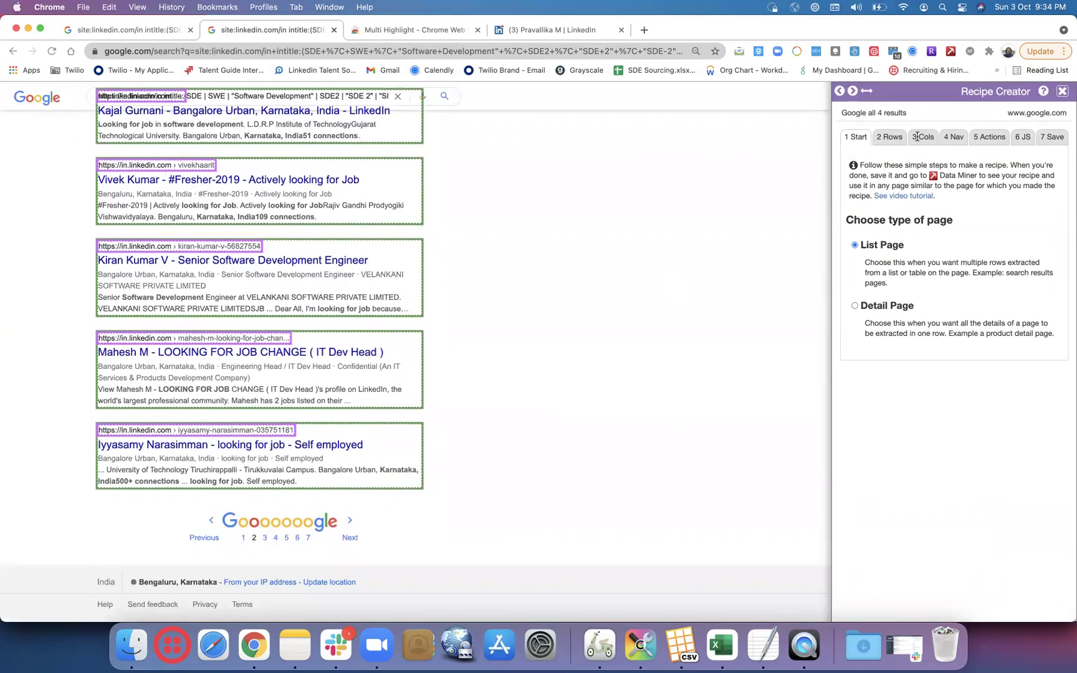
# - Pick an item in Google's pager and base the navigation selector on the SJajHc class
pyautogui.click(957, 140)
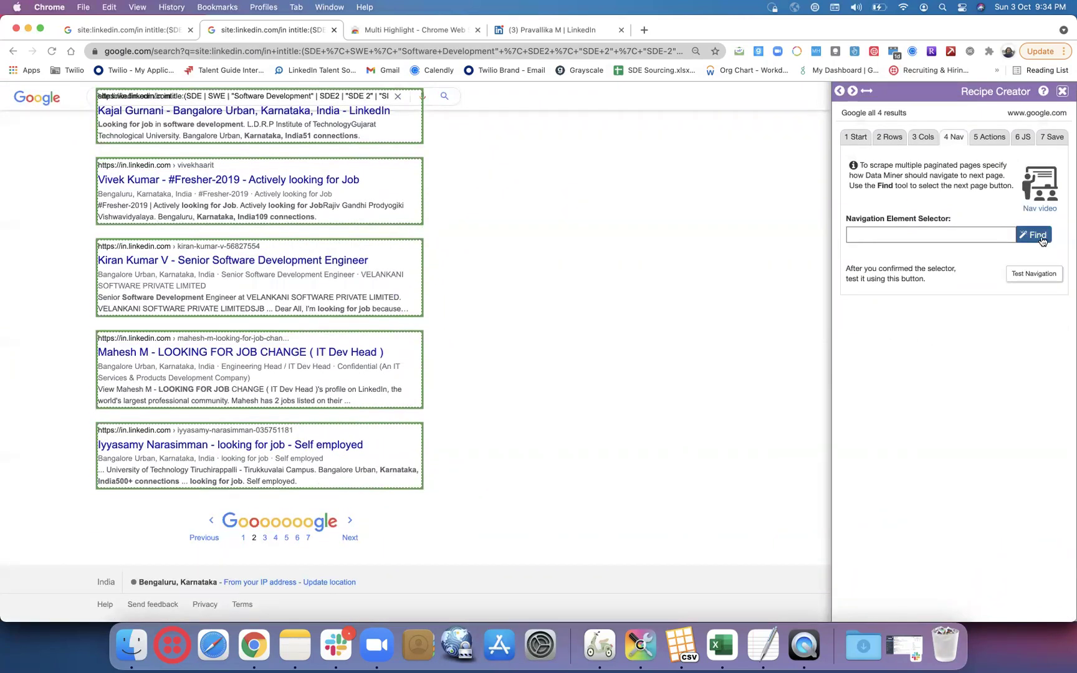
pyautogui.click(1034, 235)
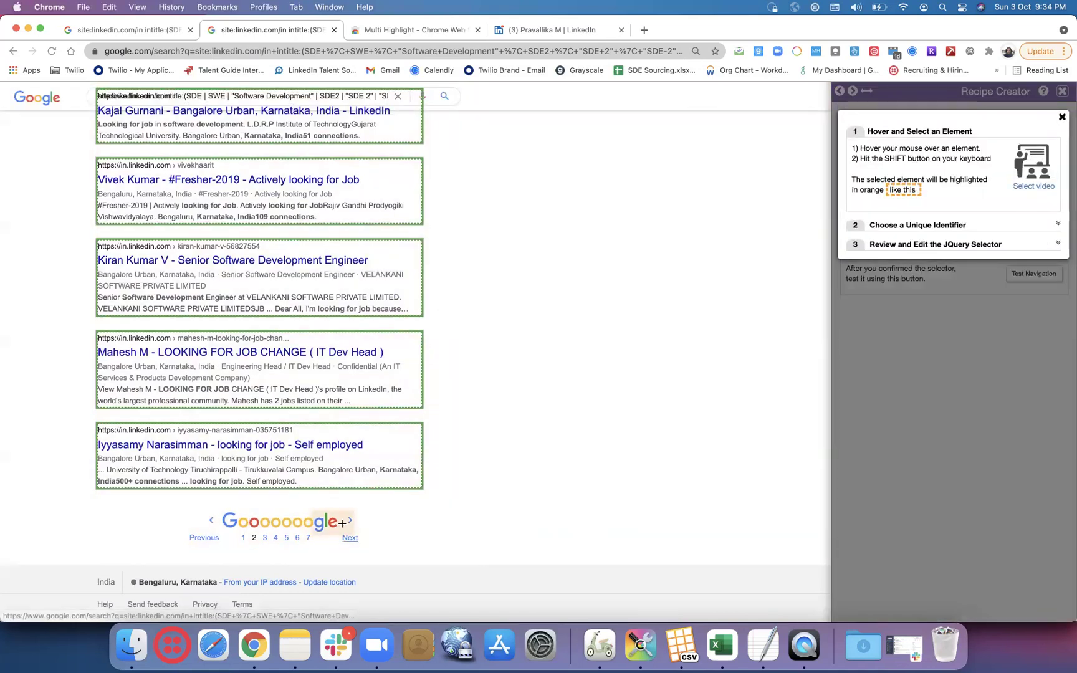
pyautogui.press('shift')
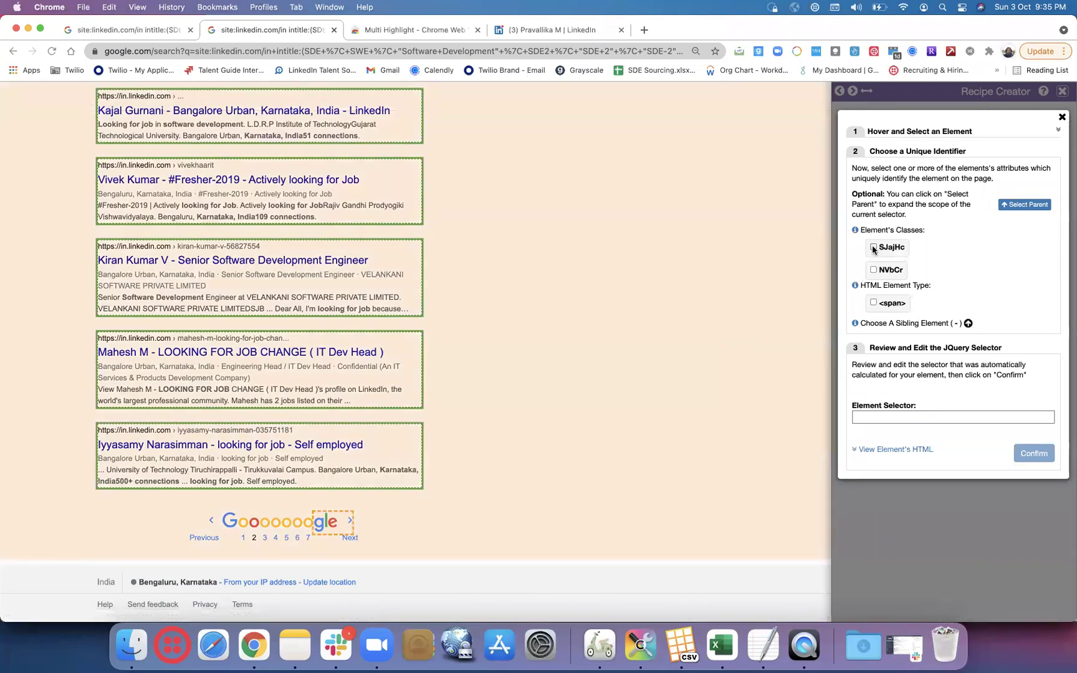
pyautogui.click(873, 247)
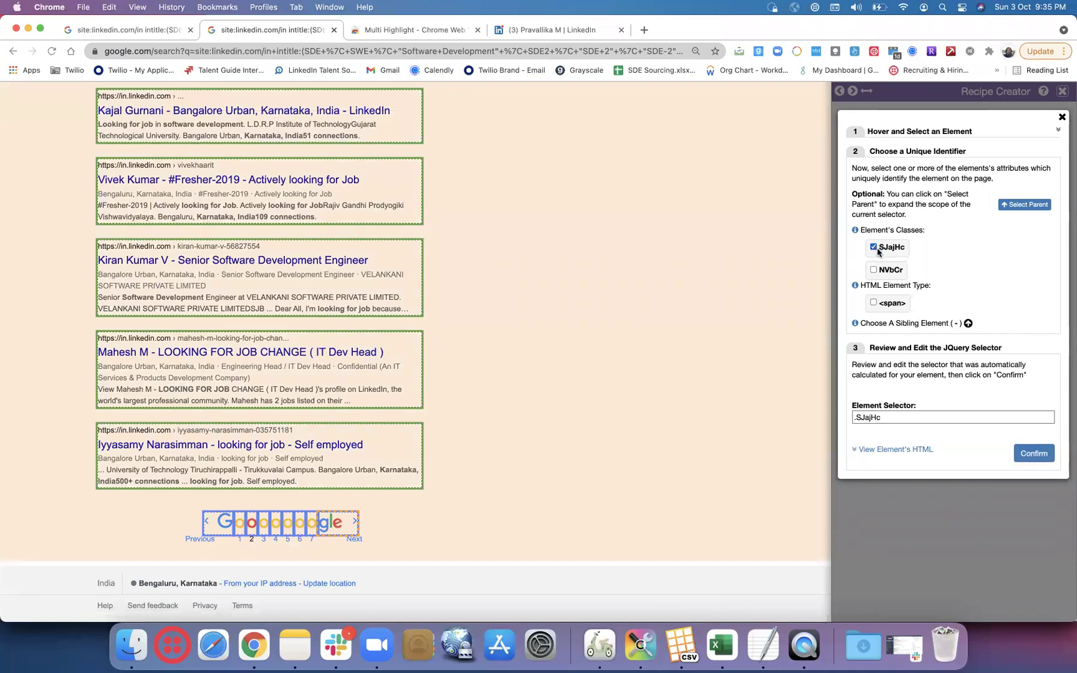
# - Step the sibling index to 8 to target the Next link and confirm .SJajHc:eq(8)
pyautogui.click(969, 323)
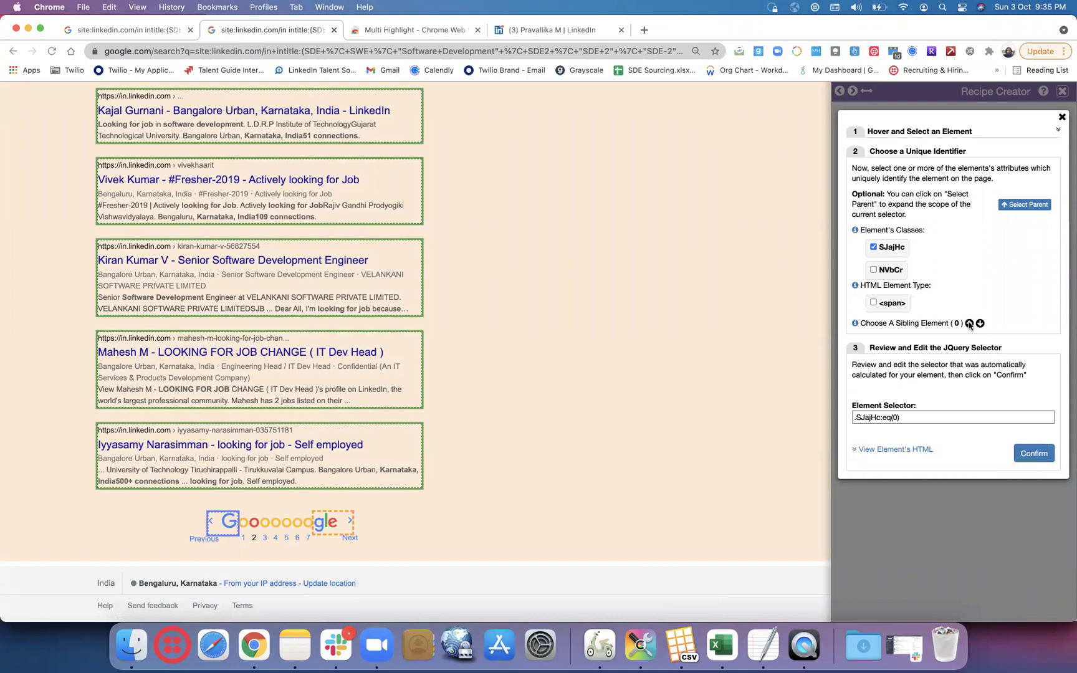
pyautogui.click(969, 323)
pyautogui.click(969, 323)
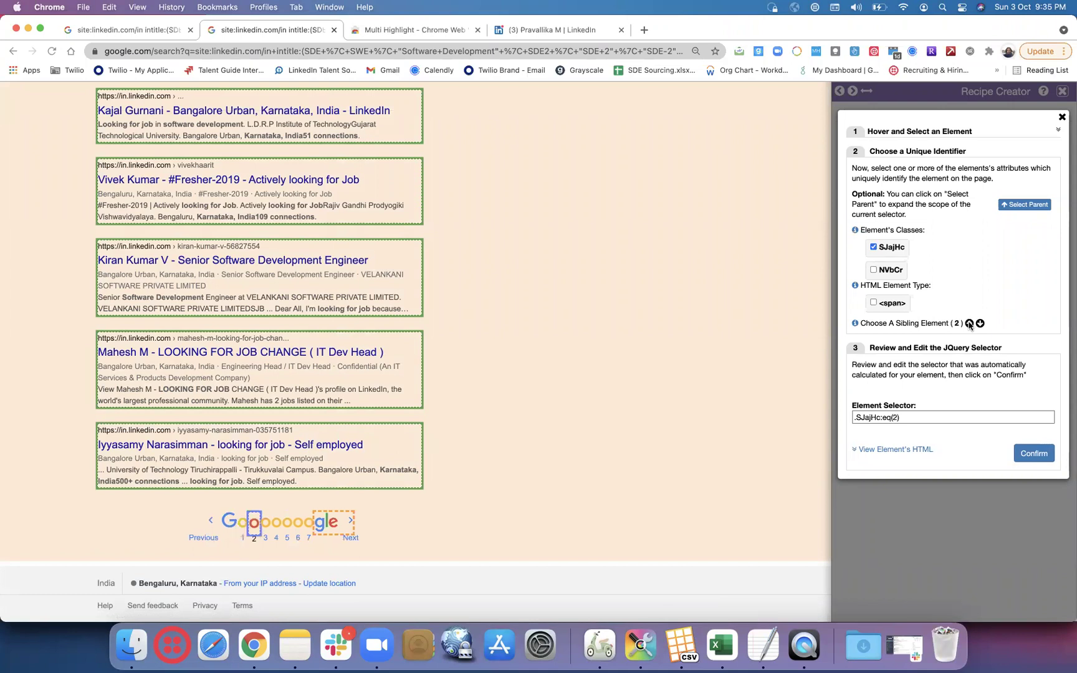
pyautogui.click(969, 323)
pyautogui.click(969, 324)
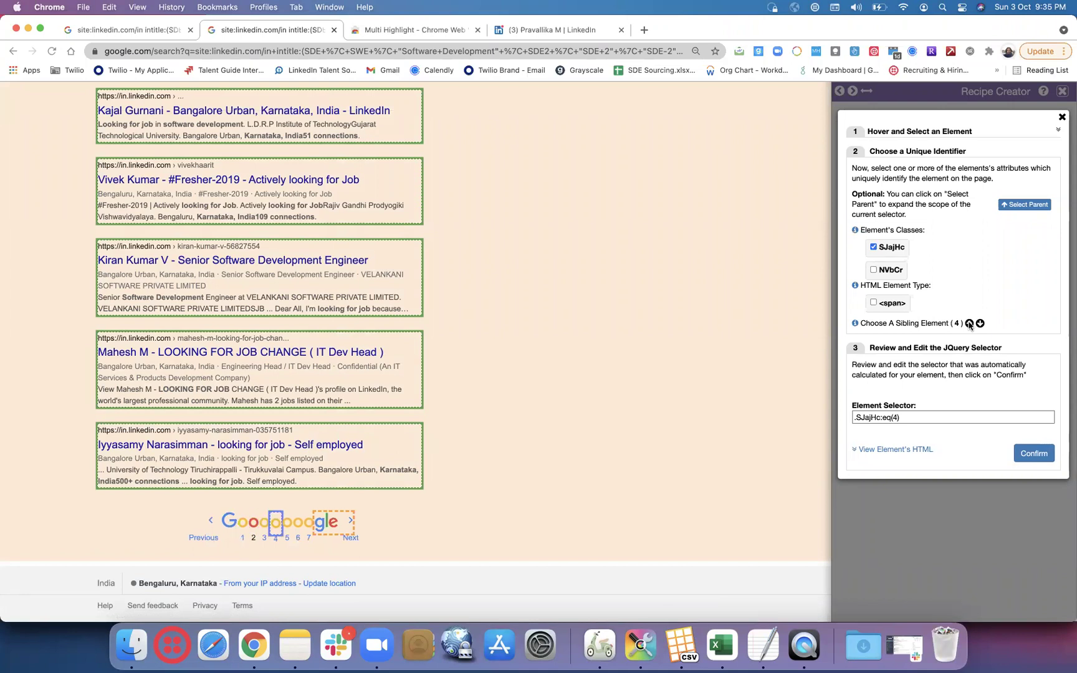
pyautogui.click(969, 323)
pyautogui.click(968, 324)
pyautogui.click(969, 323)
pyautogui.click(969, 323)
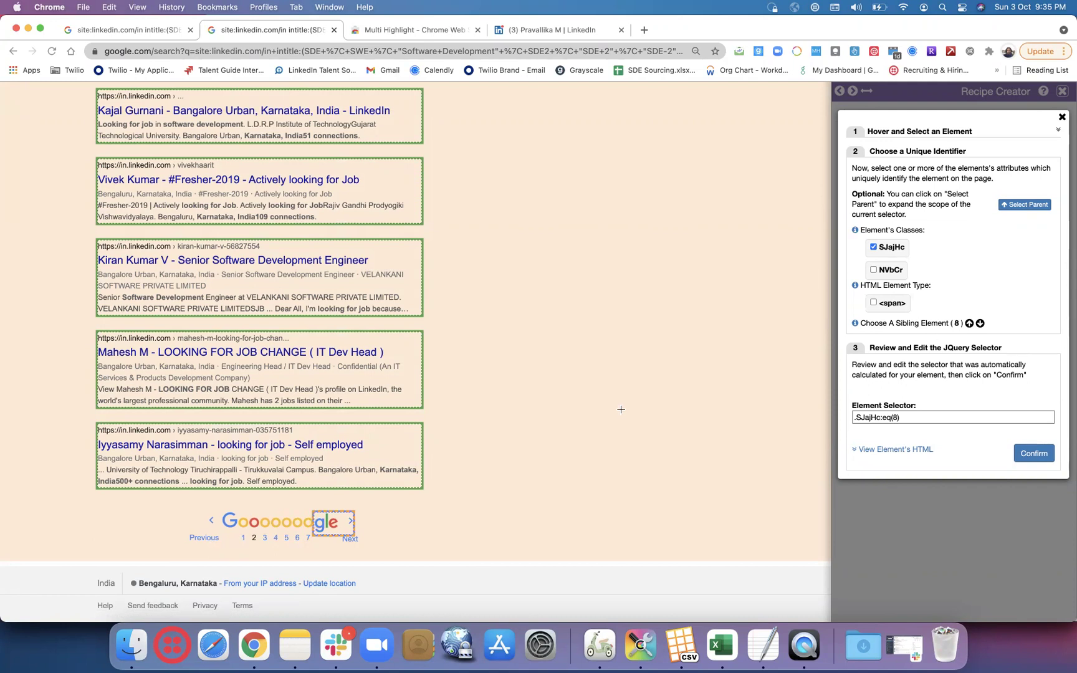
pyautogui.click(1033, 453)
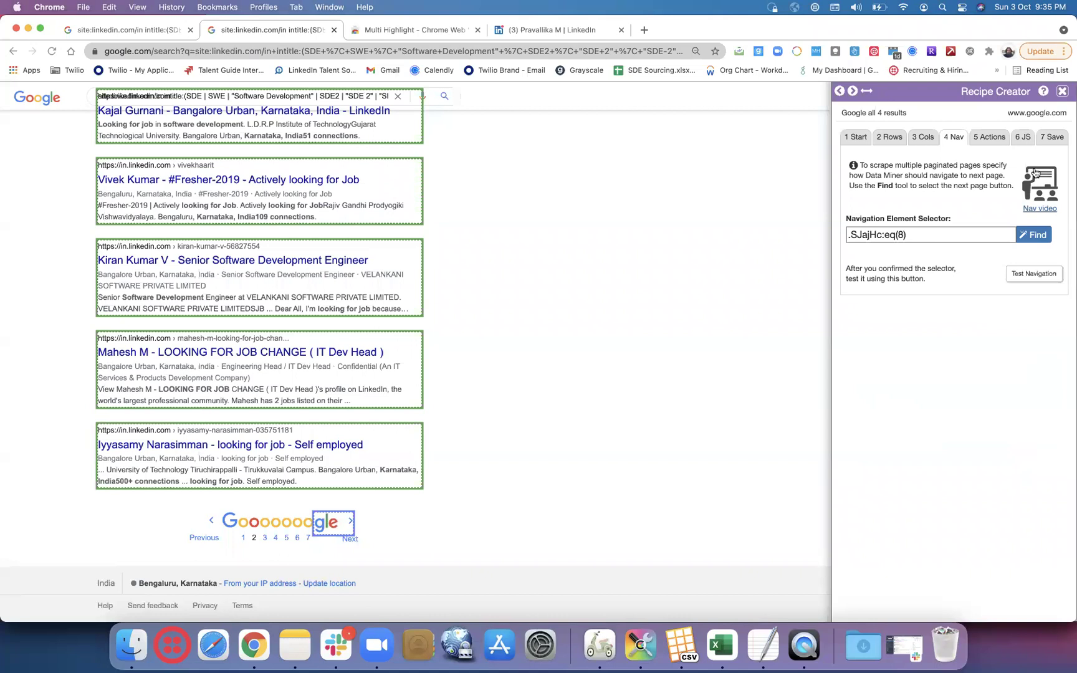
pyautogui.click(1056, 134)
# - Save and run 'Google all 4 results' for 50 rows, then reposition and widen the Data Miner window
pyautogui.click(944, 330)
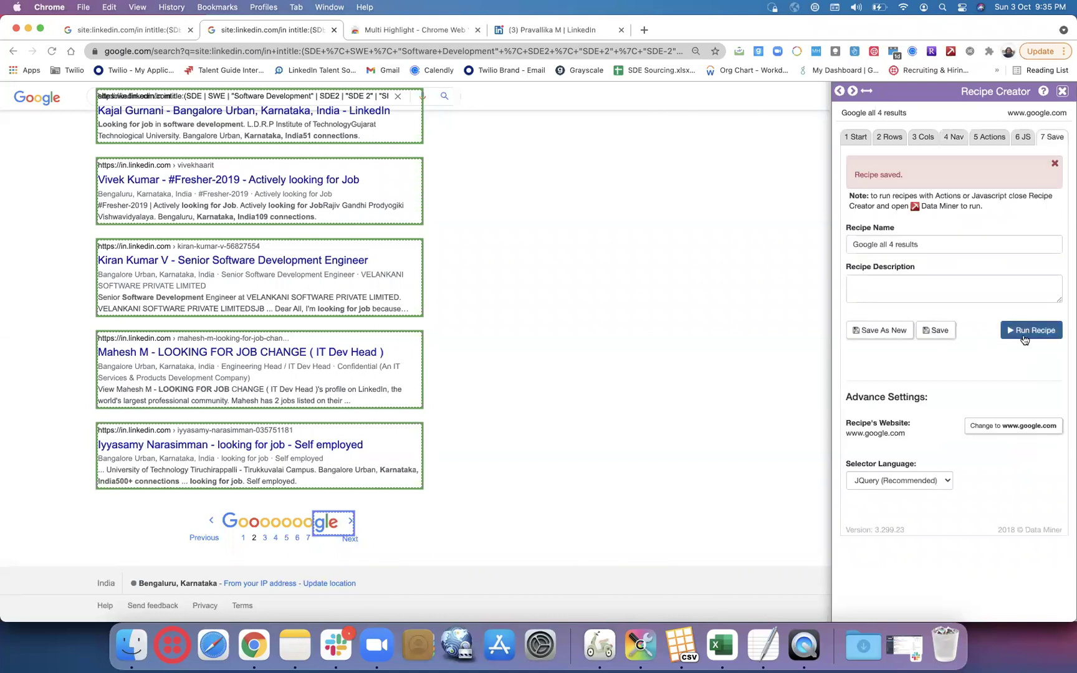
pyautogui.click(1024, 331)
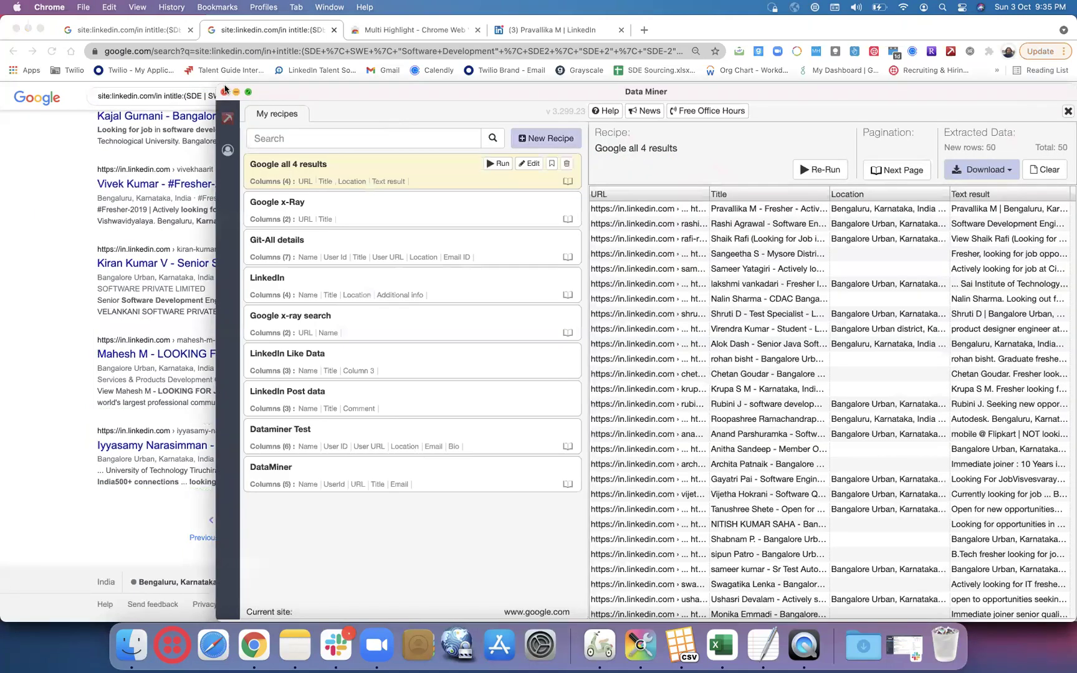
pyautogui.moveTo(225, 89); pyautogui.dragTo(625, 228)
pyautogui.moveTo(704, 235); pyautogui.dragTo(577, 115)
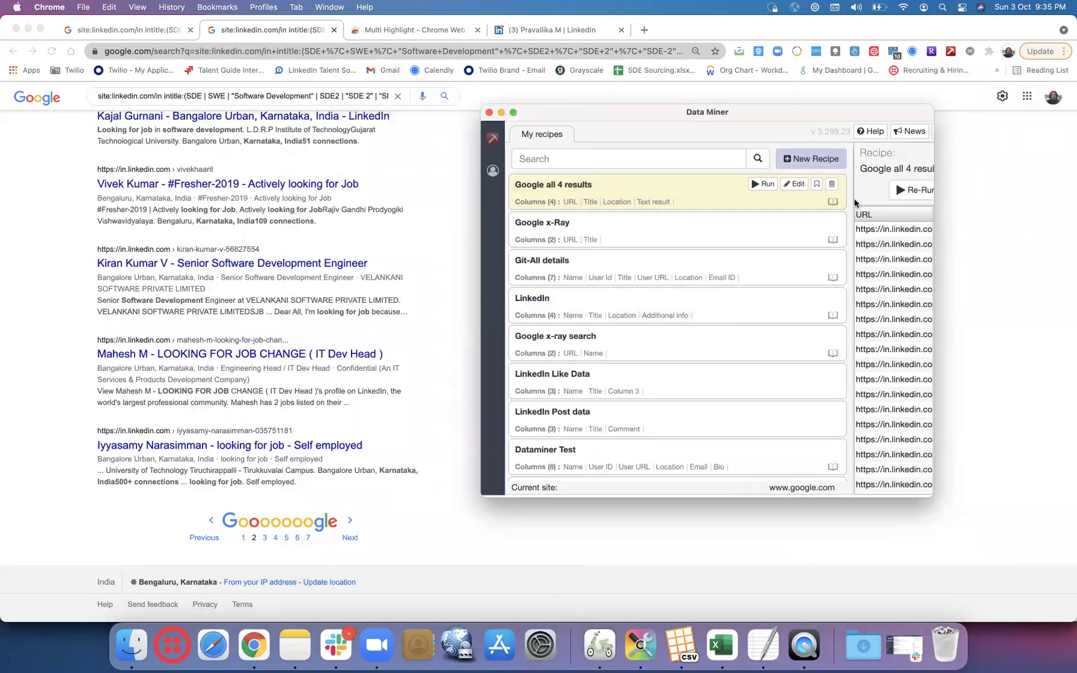
pyautogui.moveTo(834, 206); pyautogui.dragTo(1070, 502)
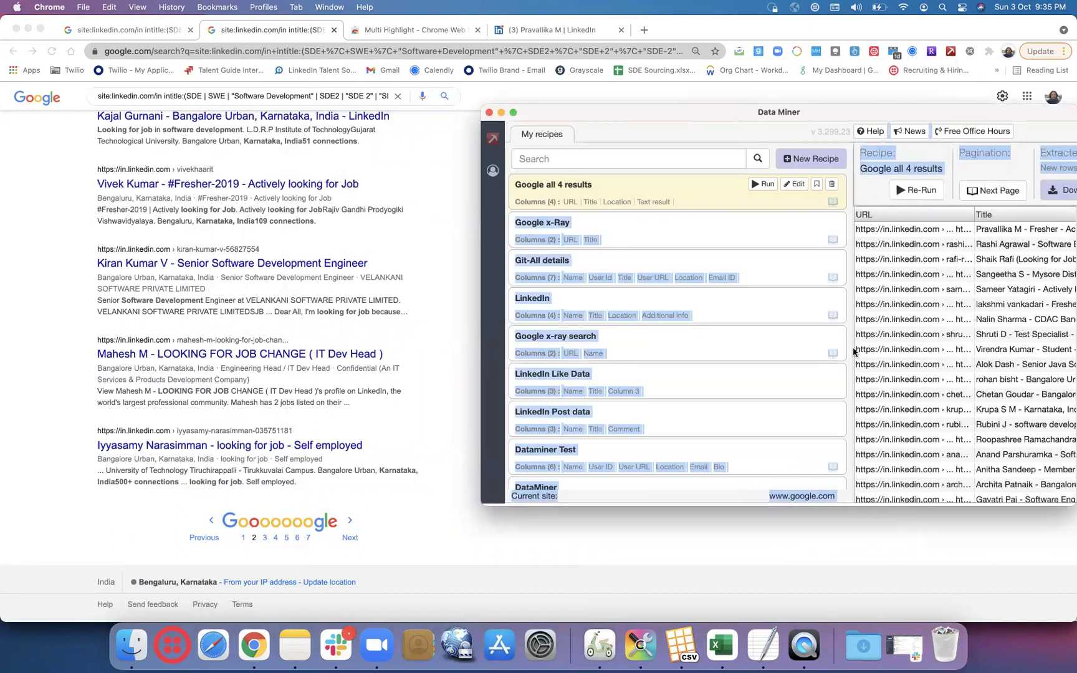
pyautogui.moveTo(827, 111); pyautogui.dragTo(638, 105)
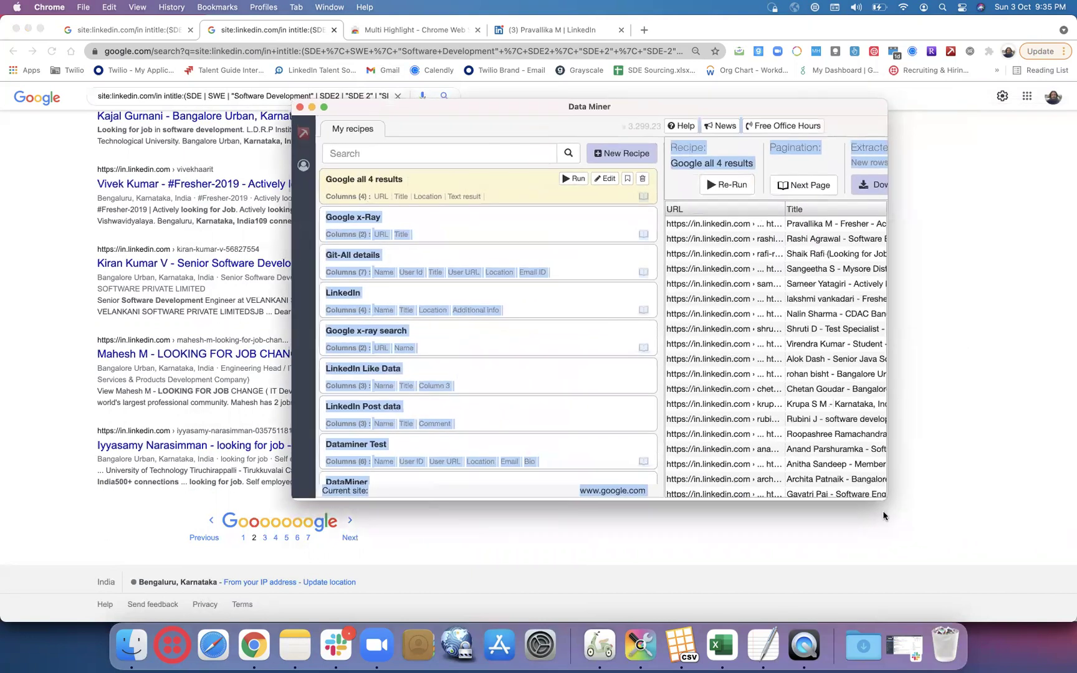
pyautogui.moveTo(885, 498); pyautogui.dragTo(1032, 503)
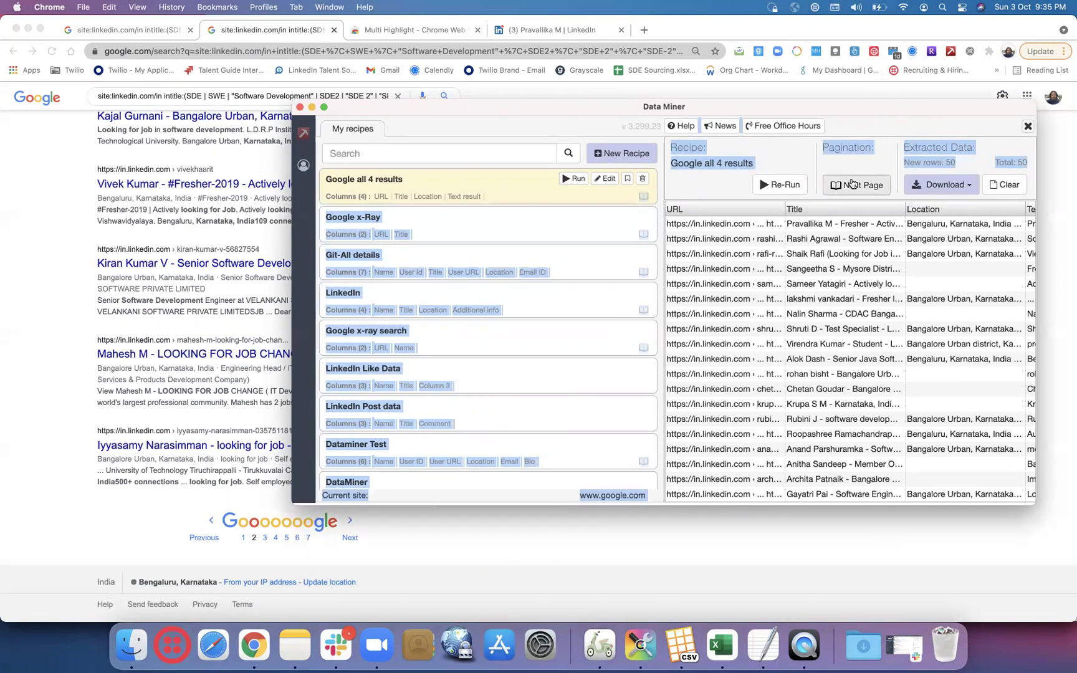
pyautogui.click(852, 183)
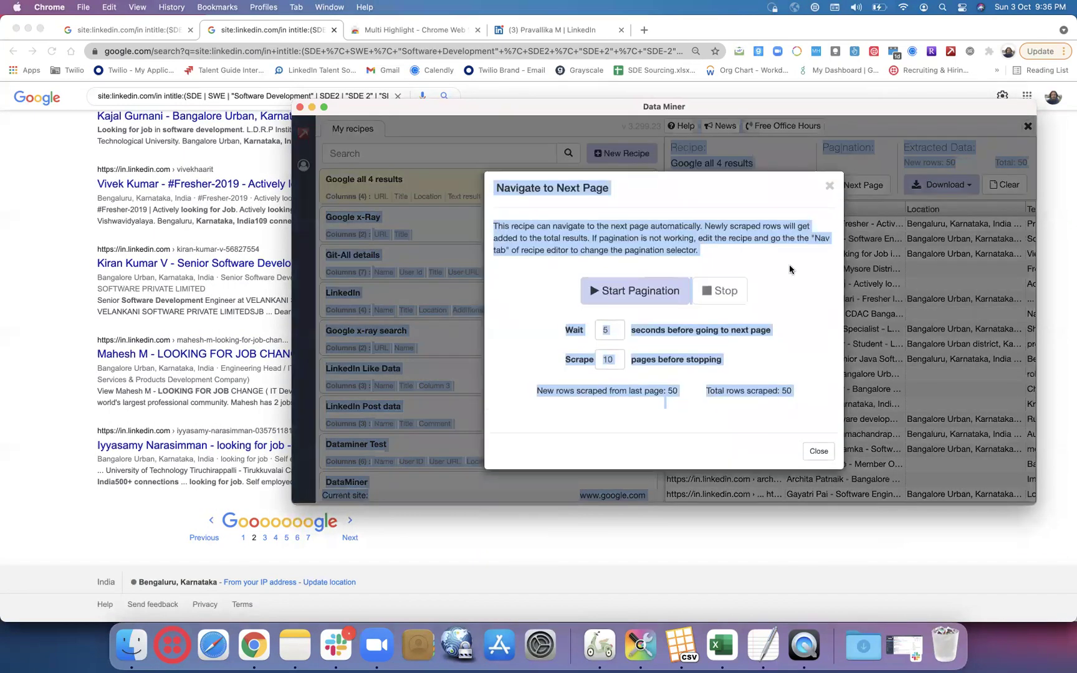
# - Set pagination to scrape 5 pages, start it, and close the pagination dialog
pyautogui.click(789, 269)
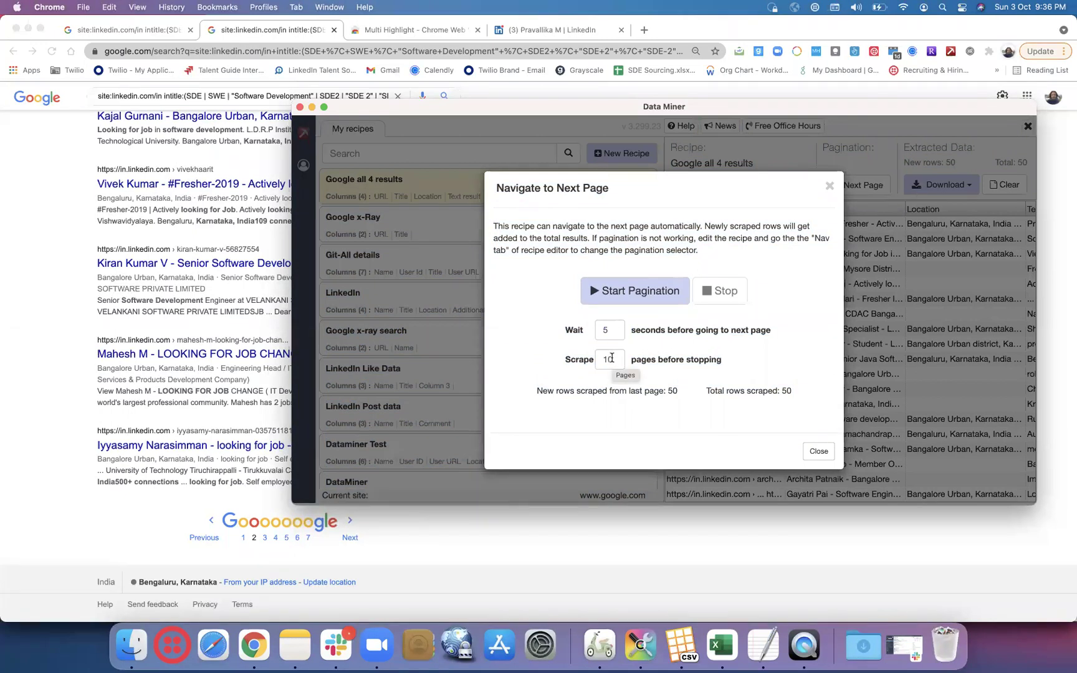
pyautogui.click(611, 358)
pyautogui.press('BackSpace')
pyautogui.press('BackSpace')
pyautogui.write('5')
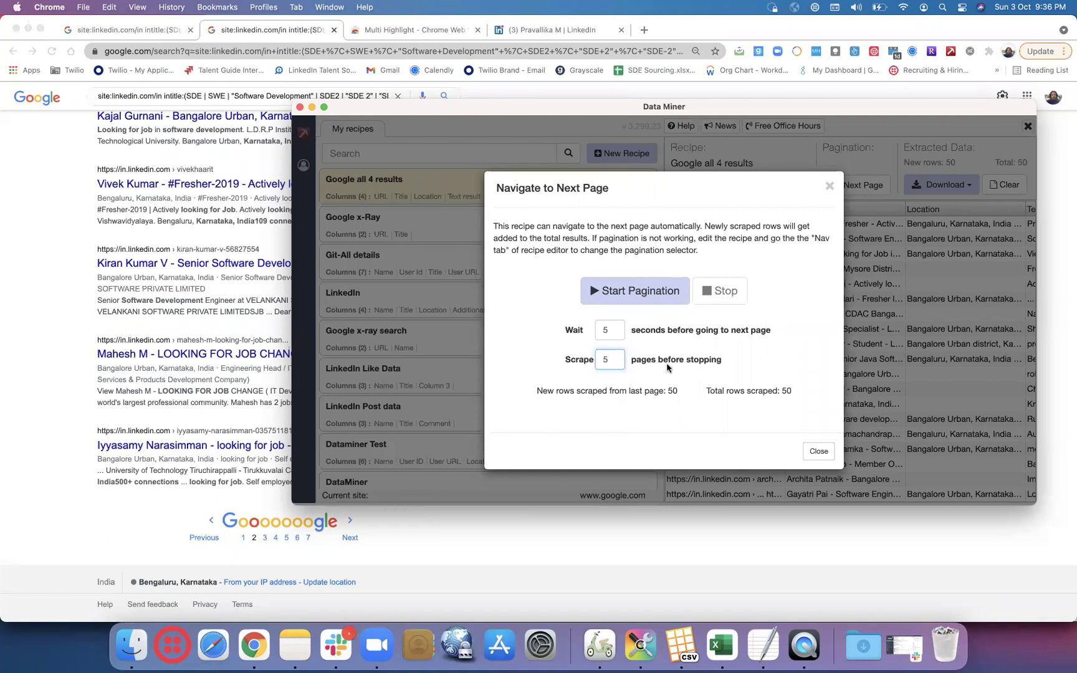
pyautogui.click(644, 296)
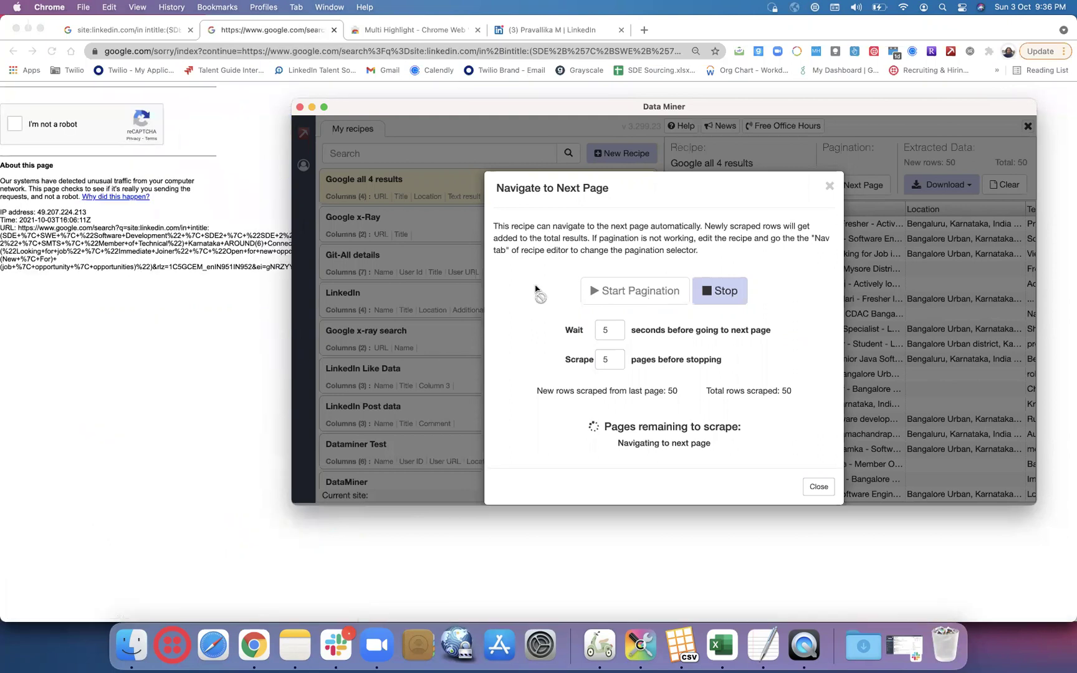
pyautogui.click(818, 486)
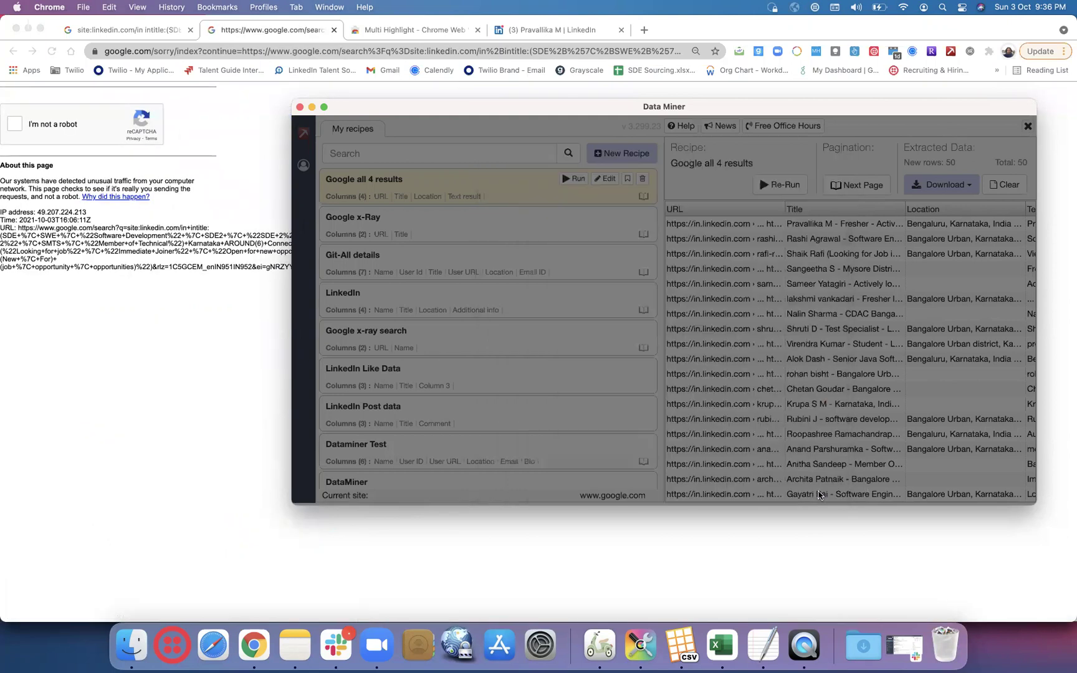
# - Pass Google's not-a-robot check and scroll through page 3 of the LinkedIn results
pyautogui.click(16, 127)
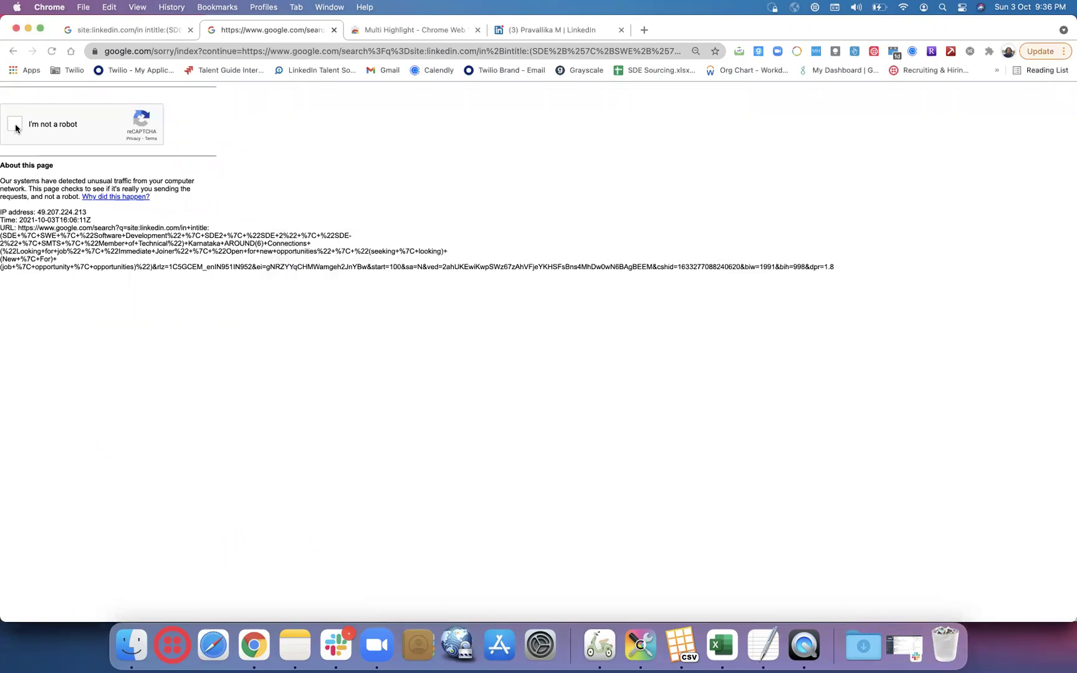
pyautogui.click(15, 125)
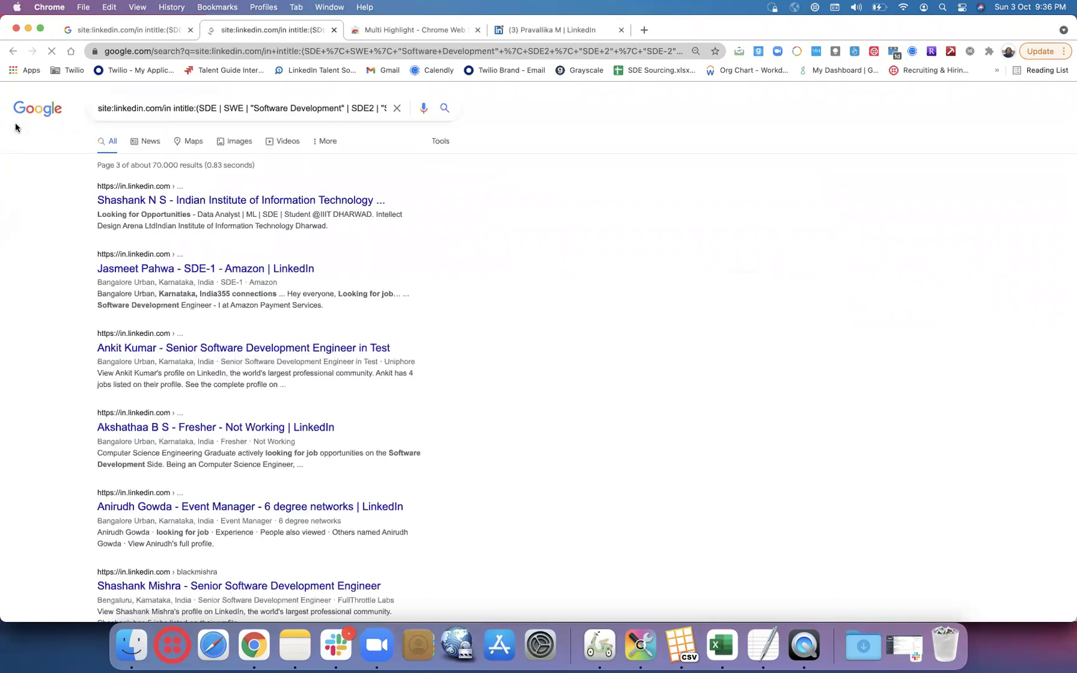
pyautogui.scroll(-10, 32, 234)
pyautogui.scroll(-20, 32, 235)
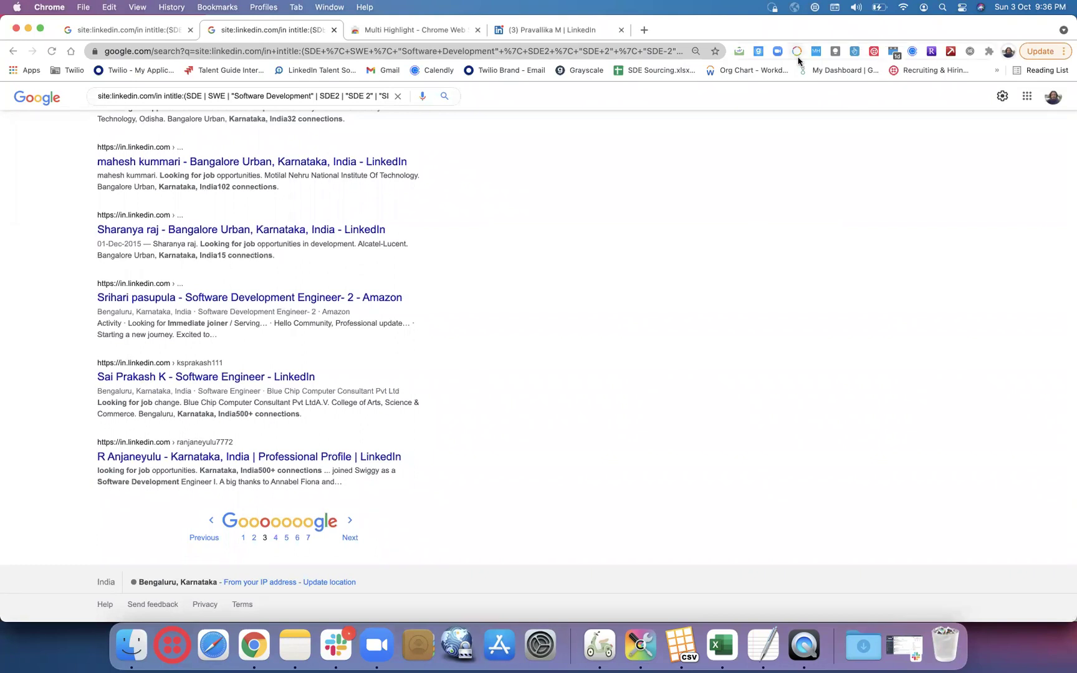
# - Run the saved 'Google all 4 results' recipe from Data Miner's recipe list
pyautogui.click(929, 51)
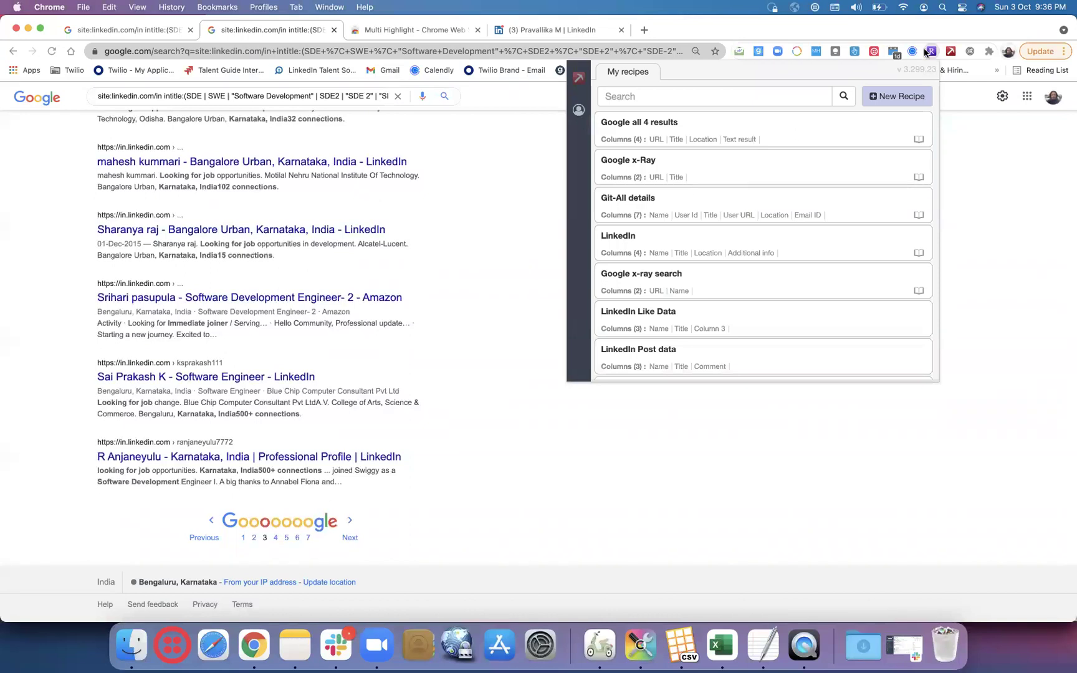
pyautogui.click(850, 121)
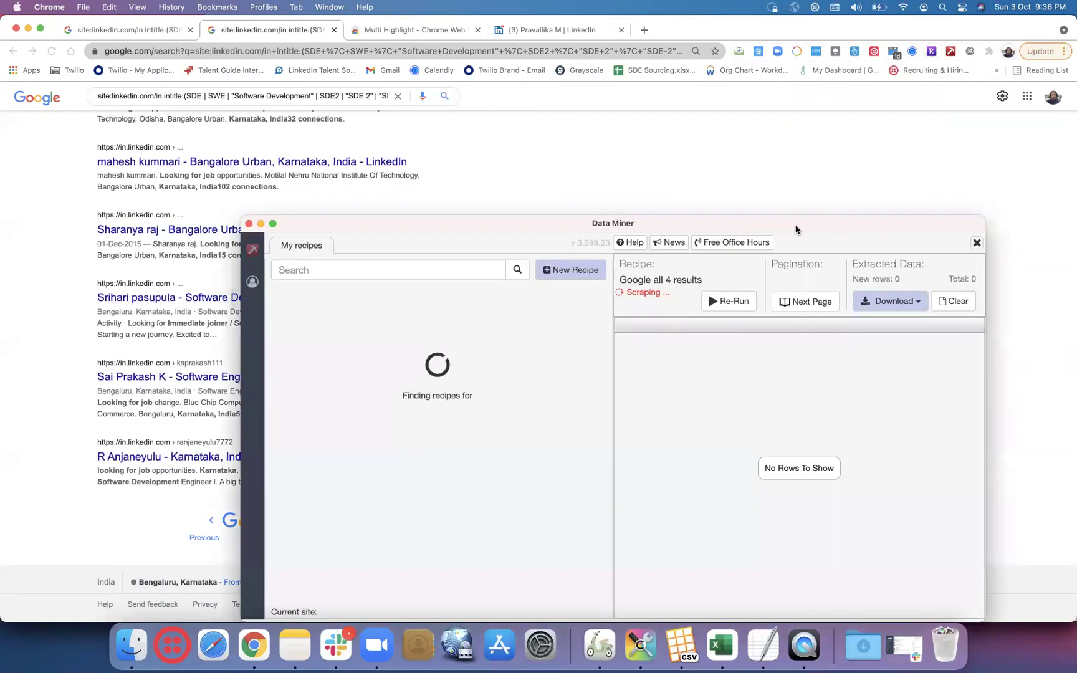
pyautogui.moveTo(797, 229); pyautogui.dragTo(812, 100)
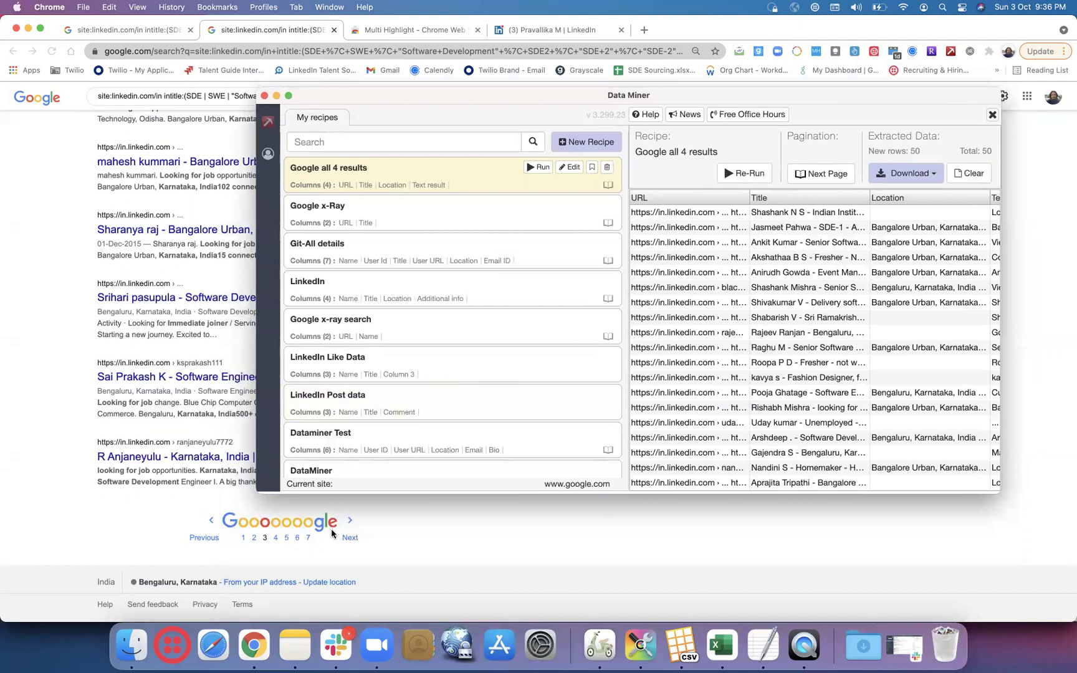
# - Set pagination to wait 10 seconds between pages and scrape 3 pages
pyautogui.click(816, 176)
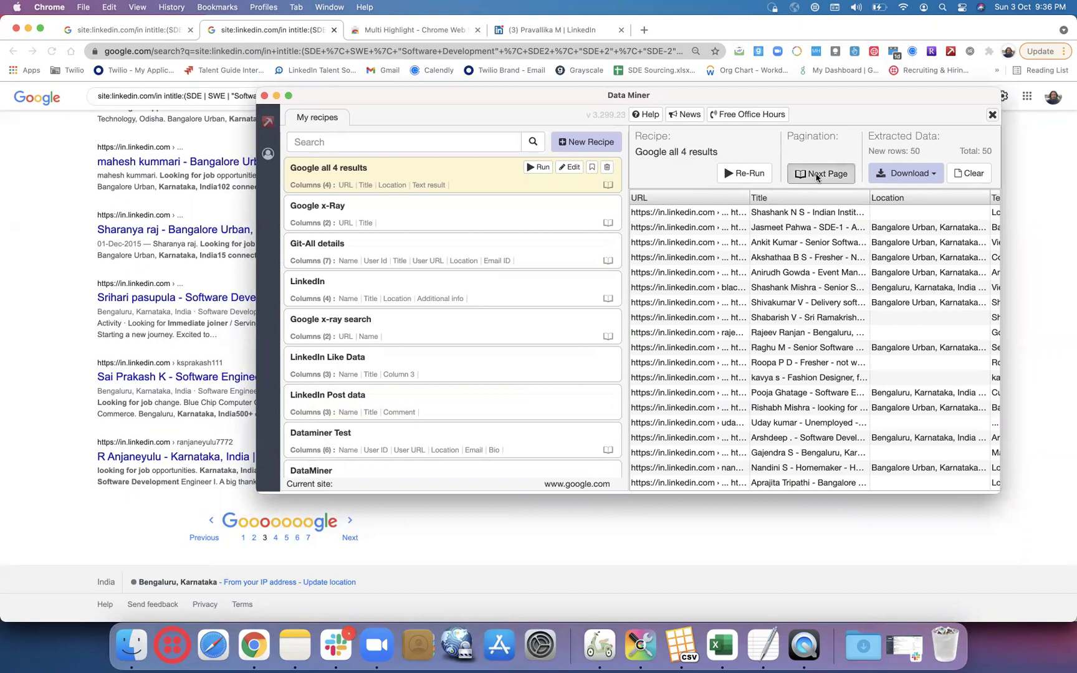
pyautogui.click(578, 320)
pyautogui.press('BackSpace')
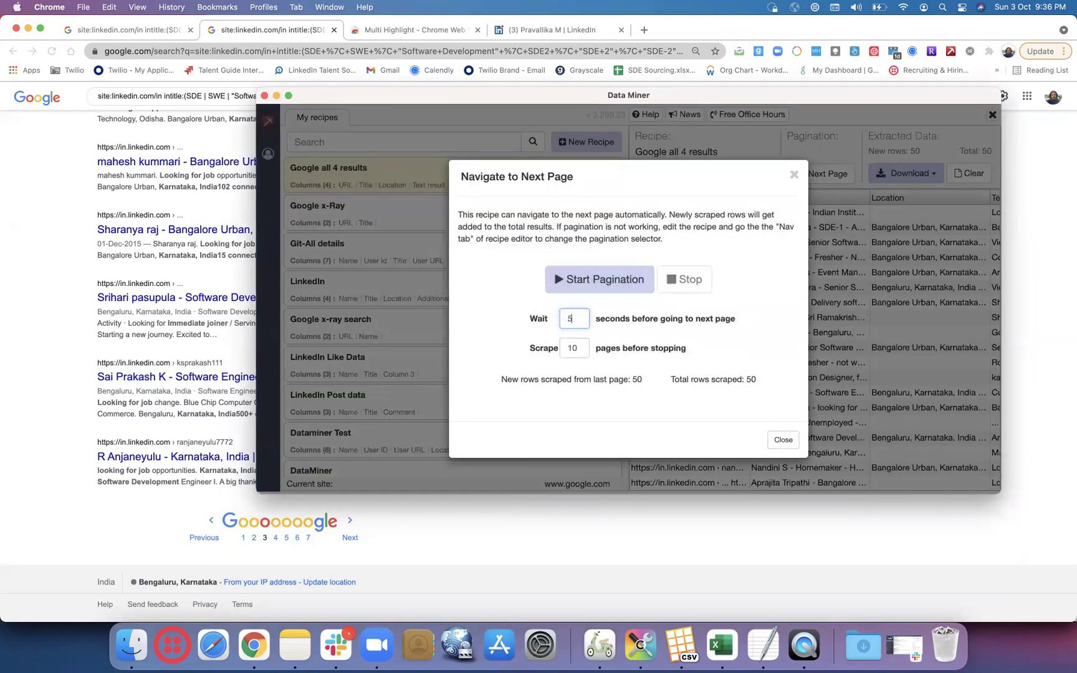
pyautogui.write('10')
pyautogui.click(580, 351)
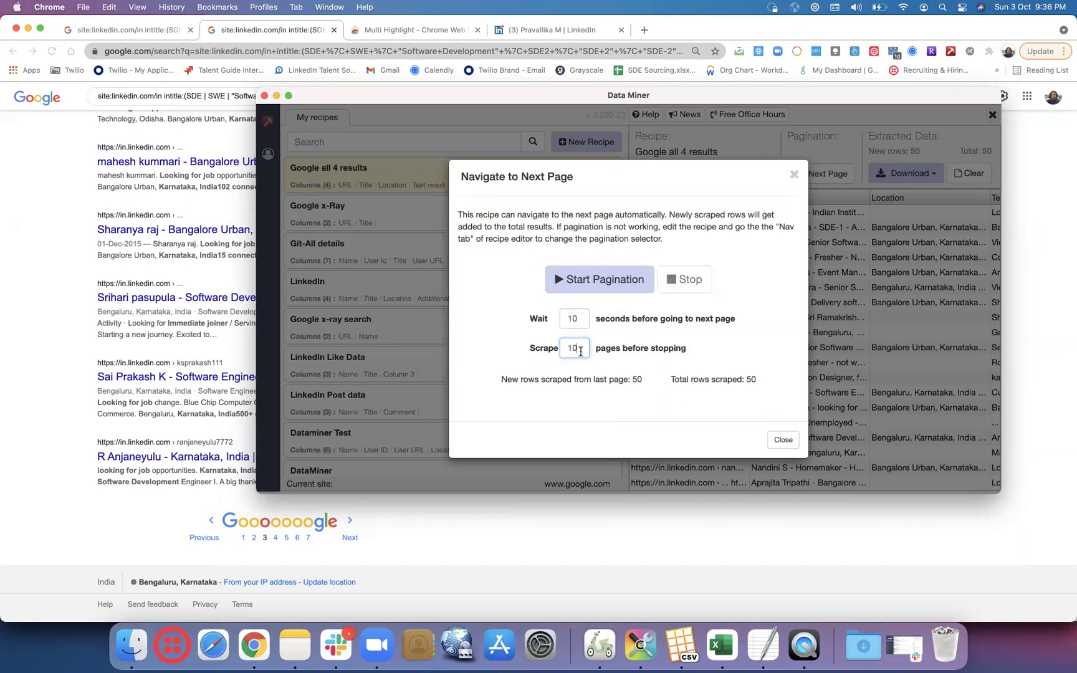
pyautogui.press('BackSpace')
pyautogui.write('3')
# - Start the pagination run and let it finish, bringing the extracted total to 200 rows
pyautogui.click(618, 280)
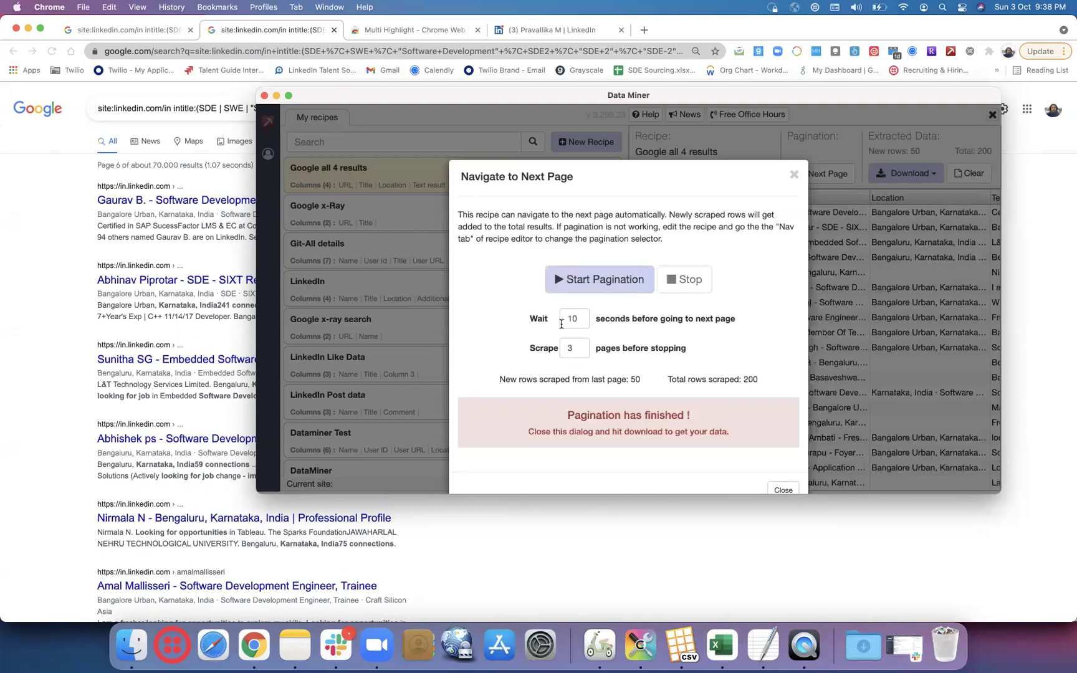
# - Download the 200 extracted rows as an XLSX file to Downloads and open it in Excel
pyautogui.click(783, 490)
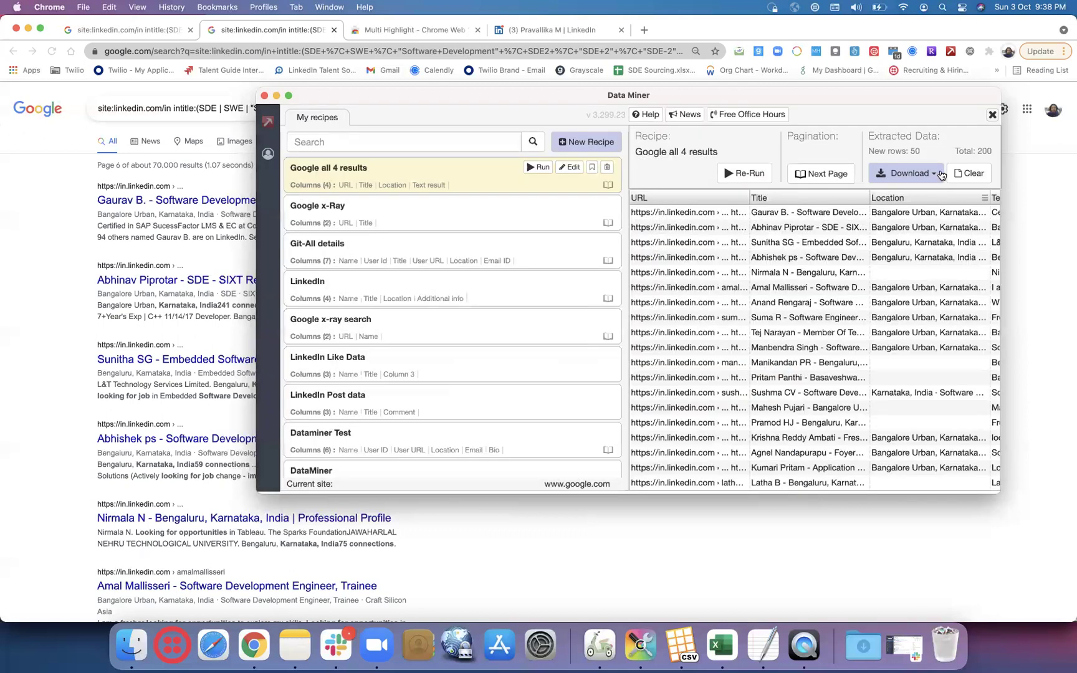
pyautogui.click(938, 177)
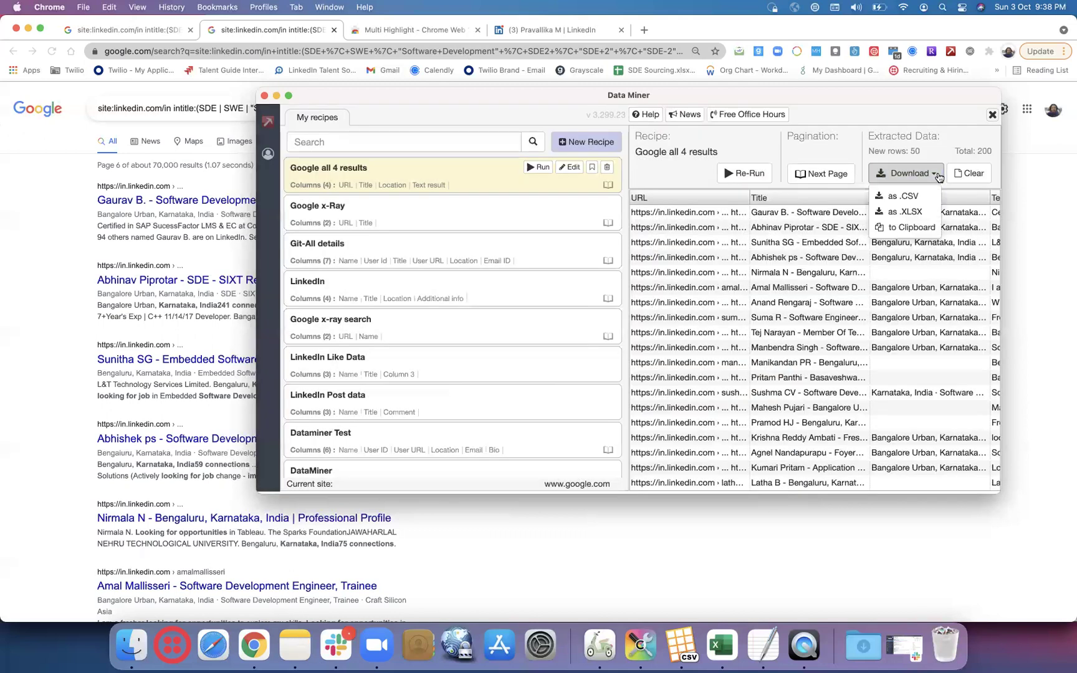
pyautogui.click(916, 210)
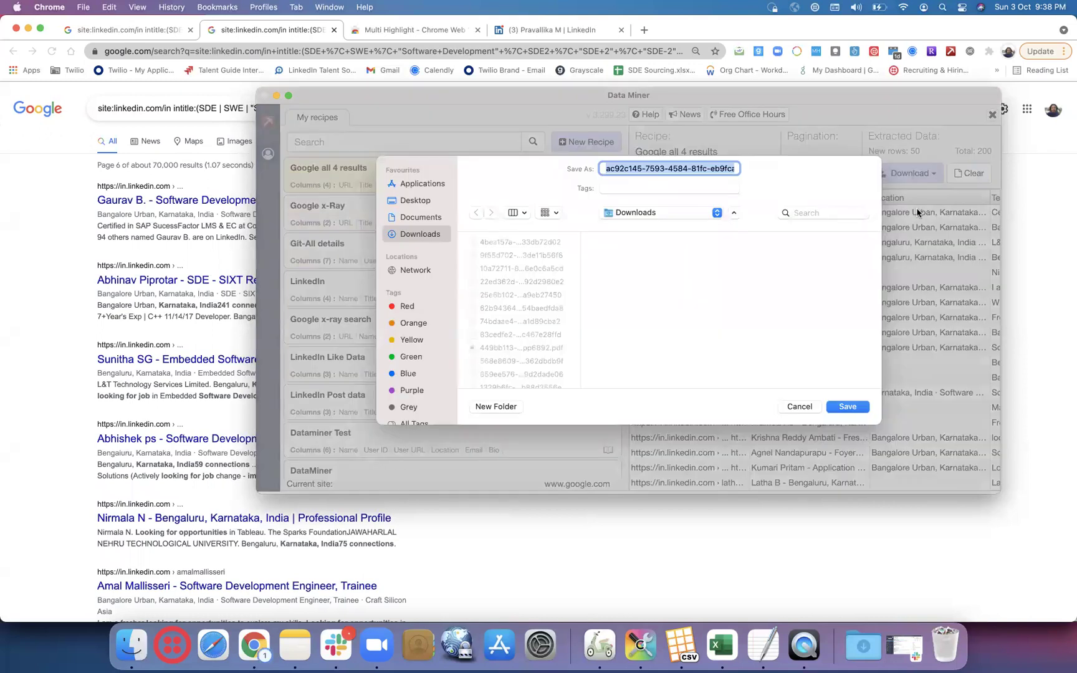
pyautogui.click(848, 406)
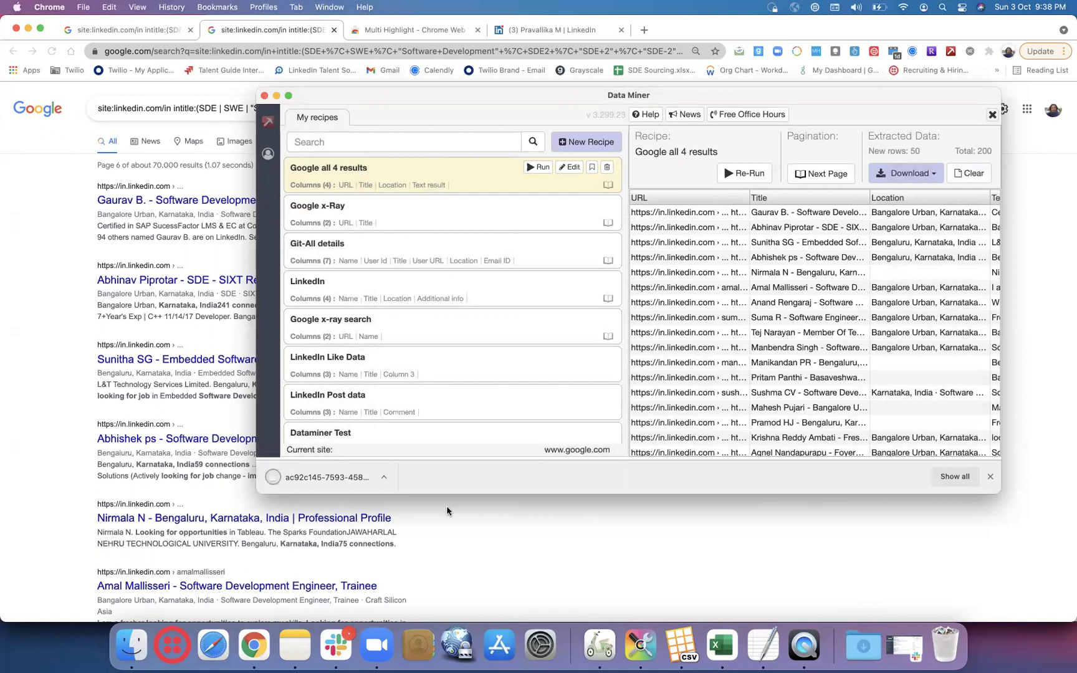
pyautogui.click(385, 477)
pyautogui.click(399, 484)
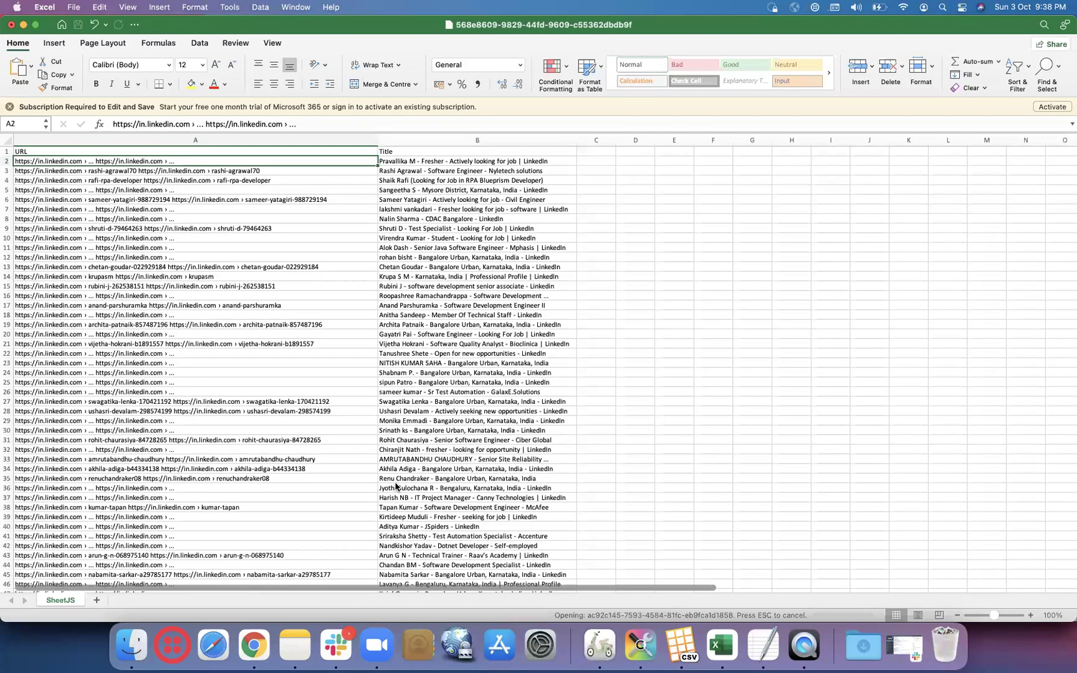
# - Accept the format warning, then widen the Text result, Location, Title and URL columns
pyautogui.click(502, 274)
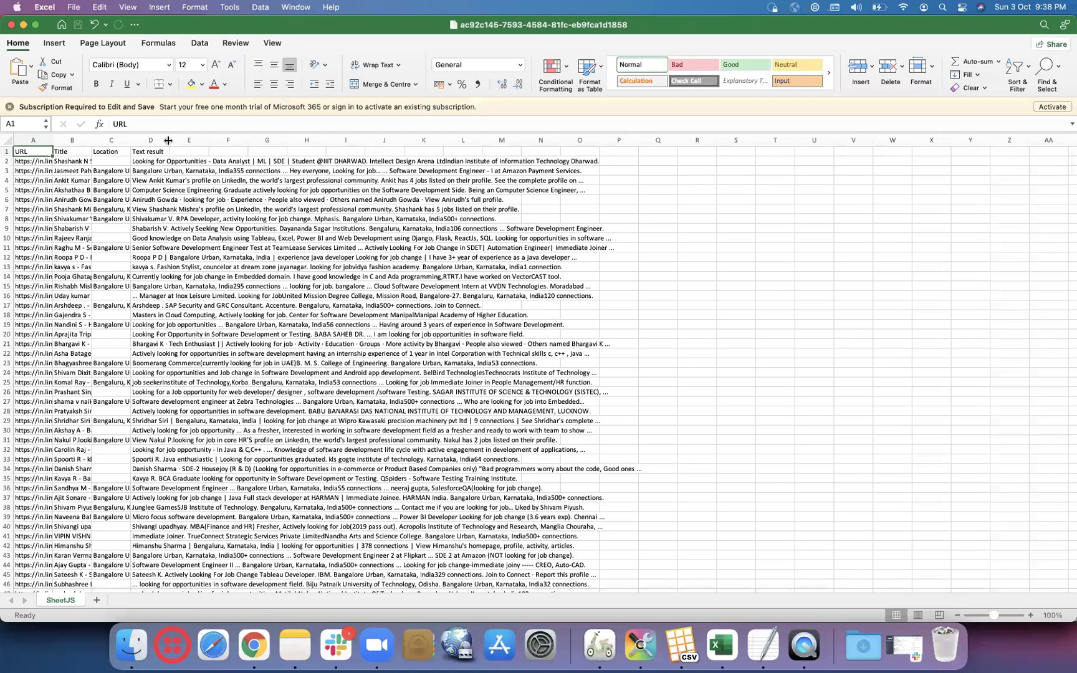
pyautogui.moveTo(168, 140); pyautogui.dragTo(611, 140)
pyautogui.moveTo(131, 142); pyautogui.dragTo(482, 151)
pyautogui.moveTo(91, 143); pyautogui.dragTo(341, 165)
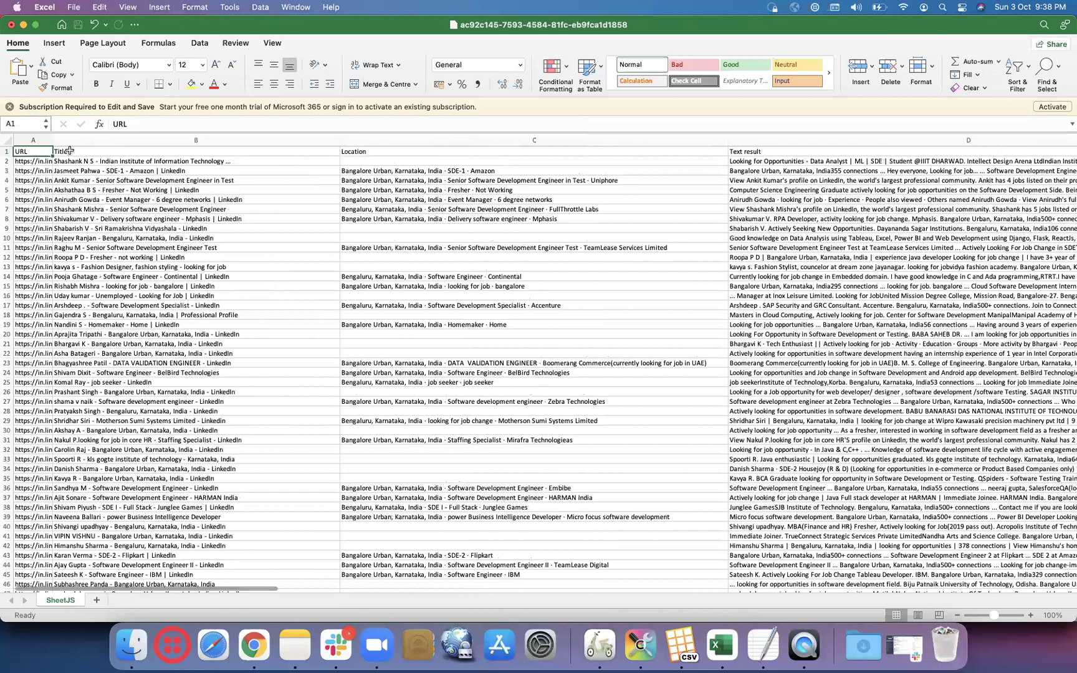
pyautogui.moveTo(53, 149); pyautogui.dragTo(349, 150)
# - Copy the entire URL column A
pyautogui.click(206, 160)
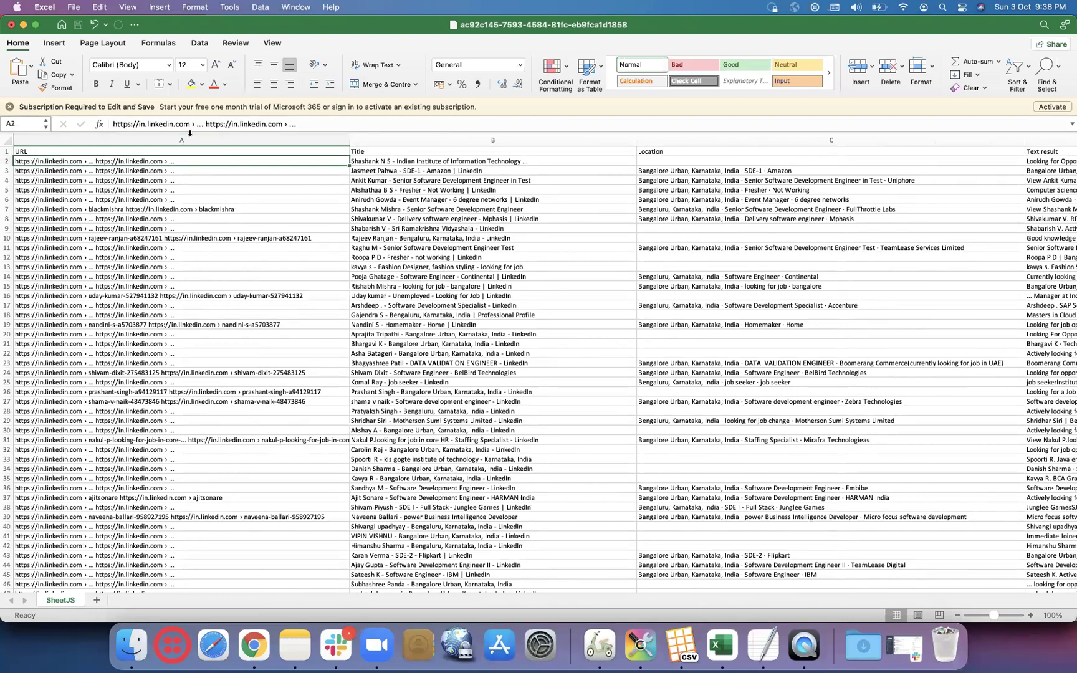
pyautogui.click(212, 140)
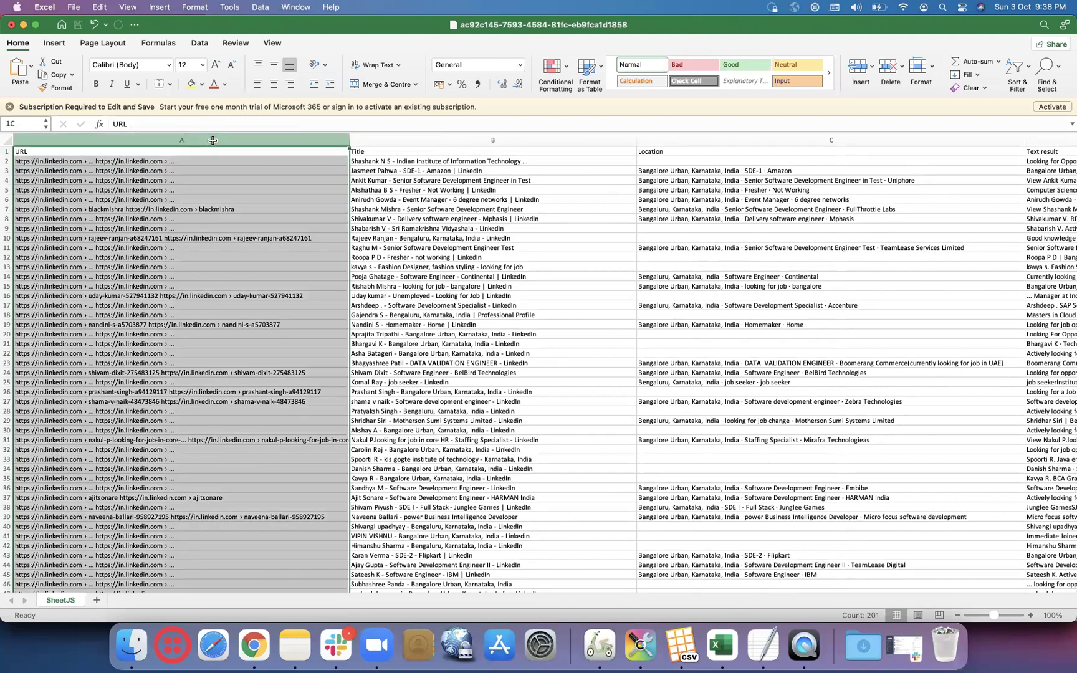
pyautogui.press('super+c')
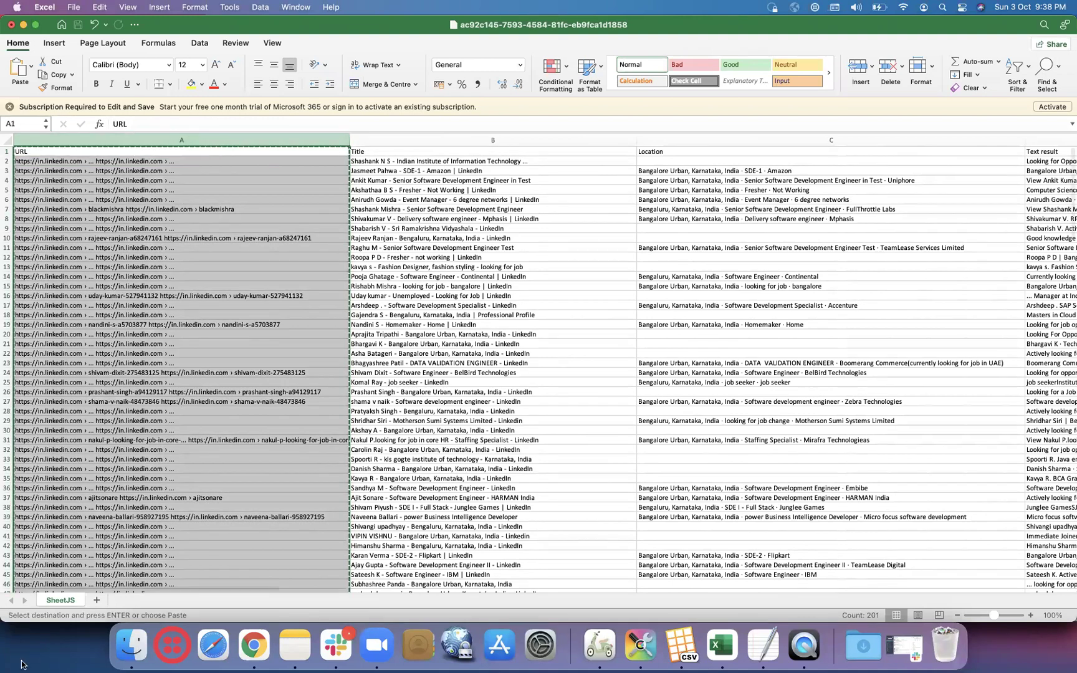
# - Paste the copied URL column into a new sheet and review the URLs in A2–A5
pyautogui.click(96, 599)
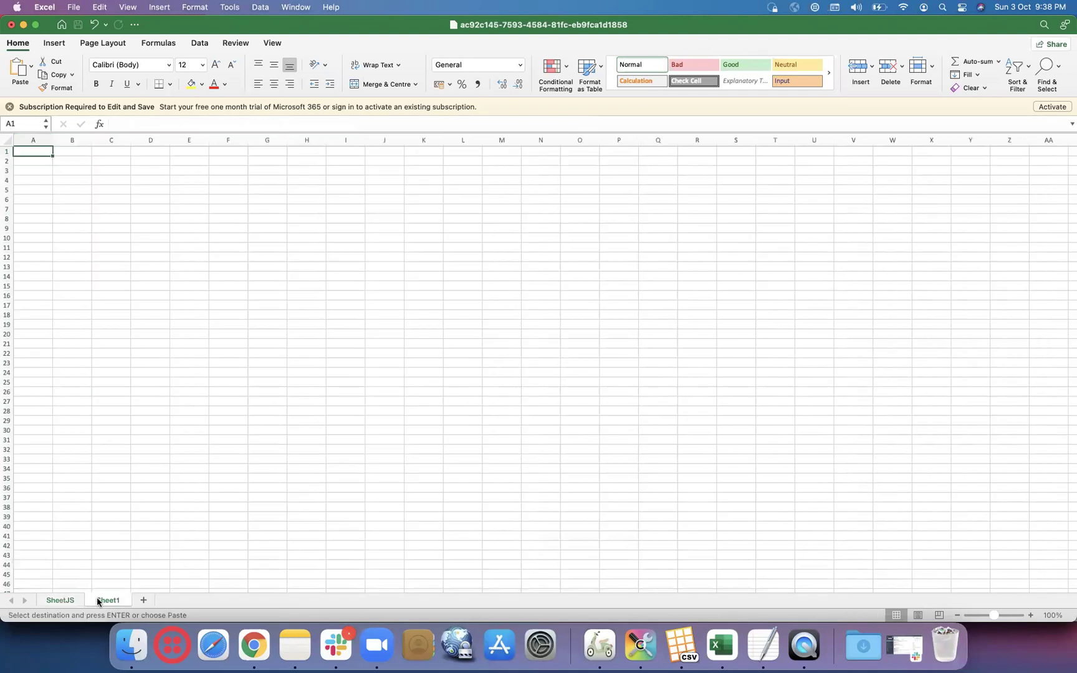
pyautogui.press('super+v')
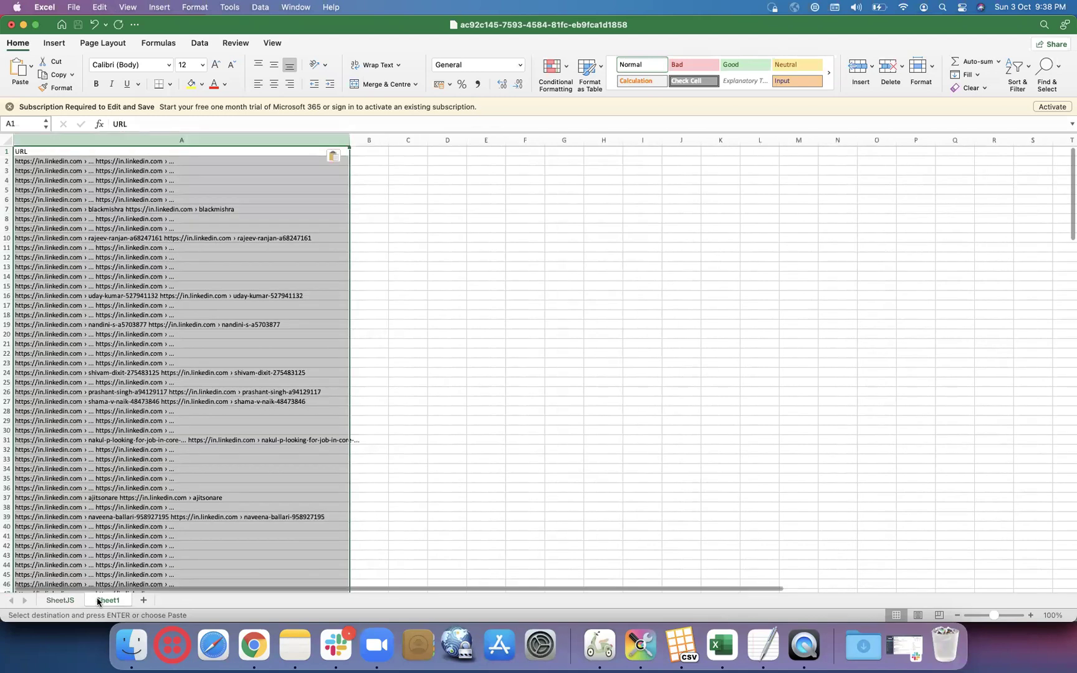
pyautogui.click(182, 161)
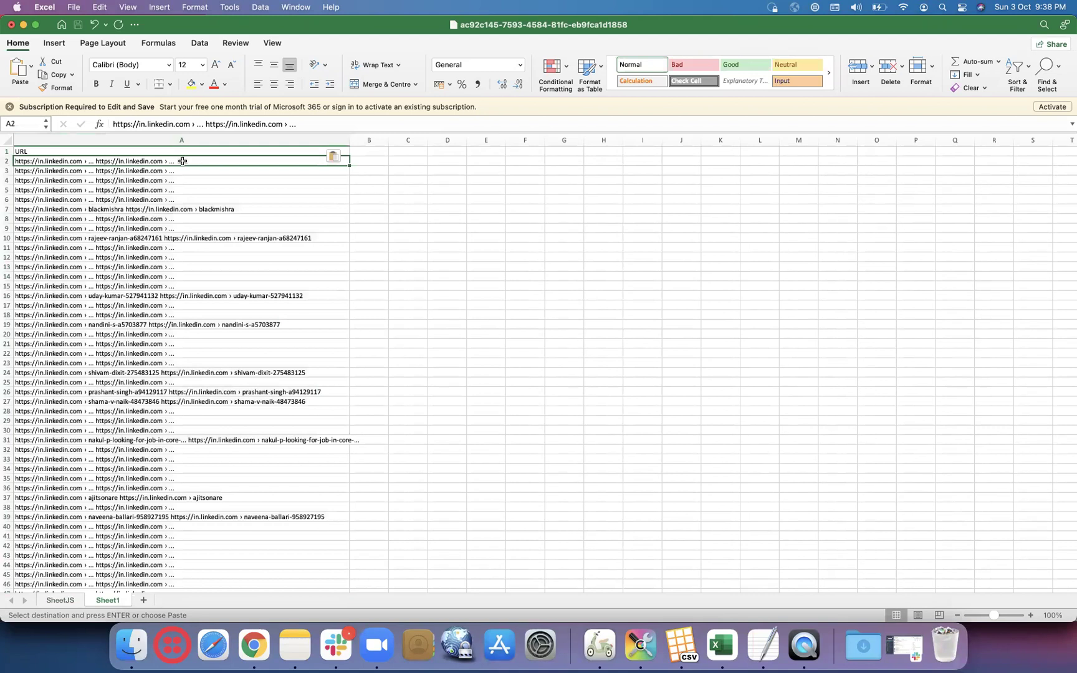
pyautogui.click(195, 124)
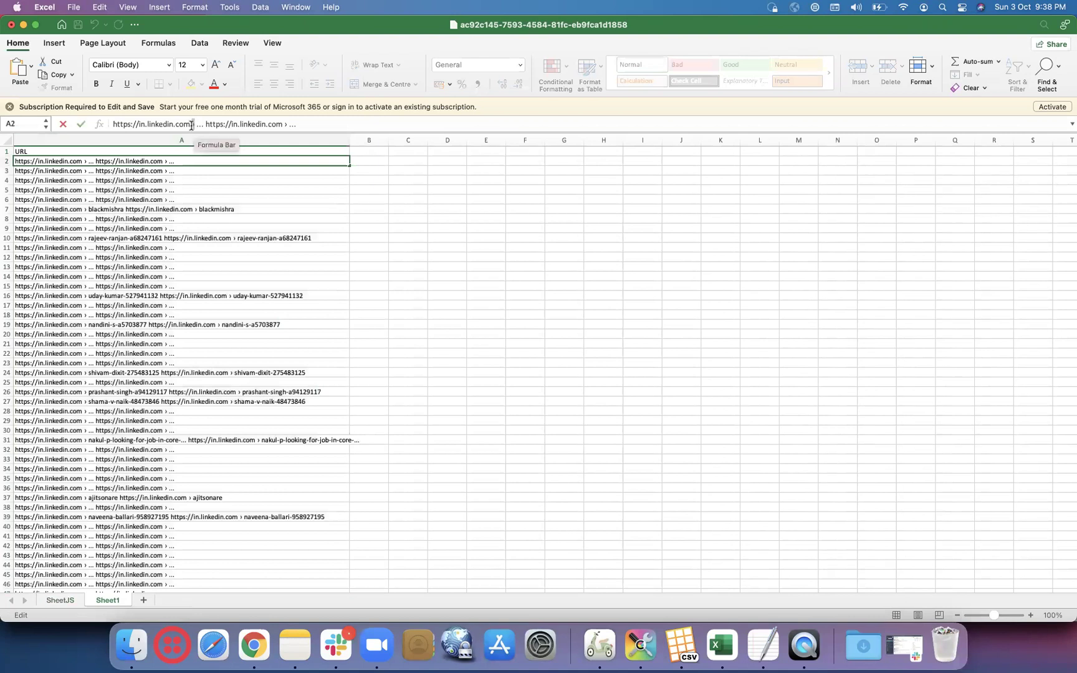
pyautogui.click(165, 171)
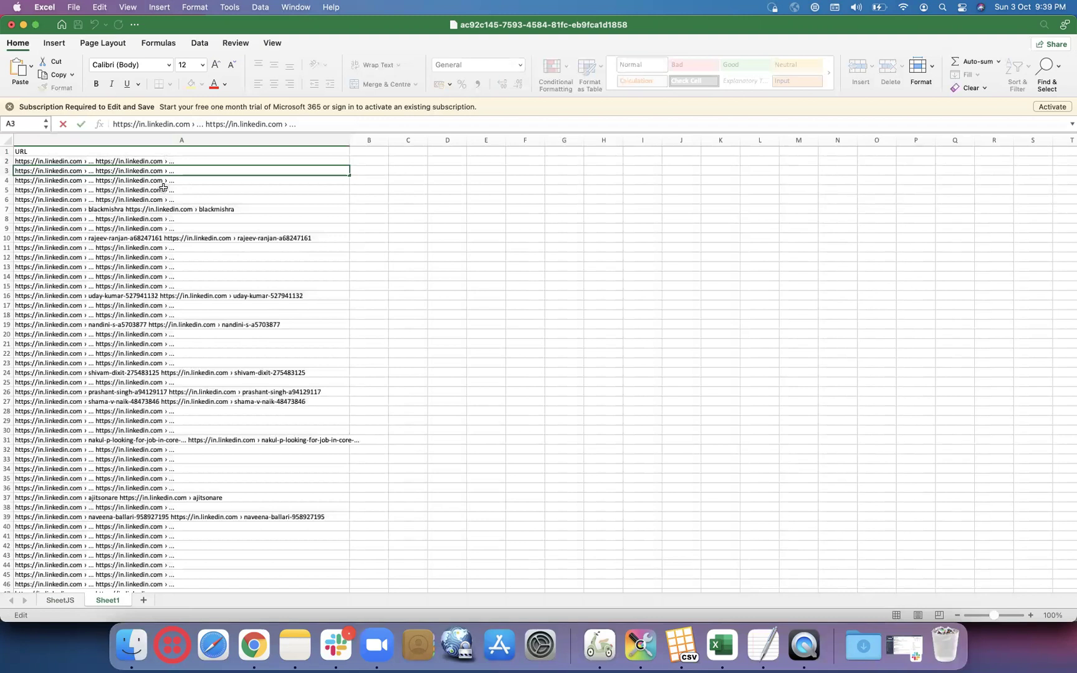
pyautogui.click(165, 180)
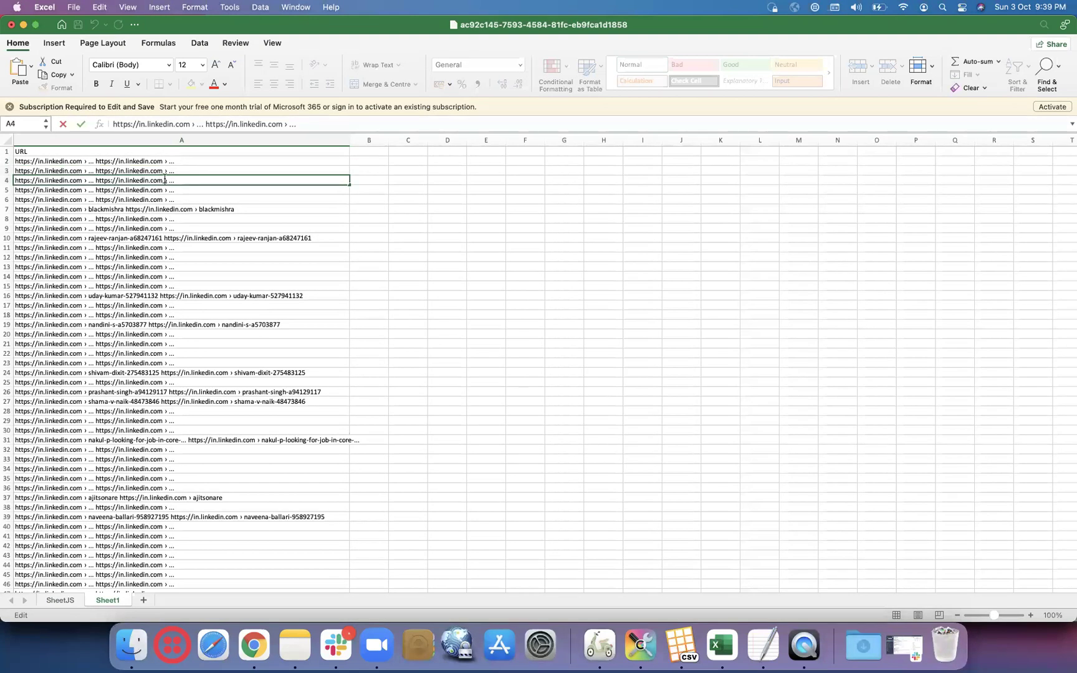
pyautogui.click(164, 190)
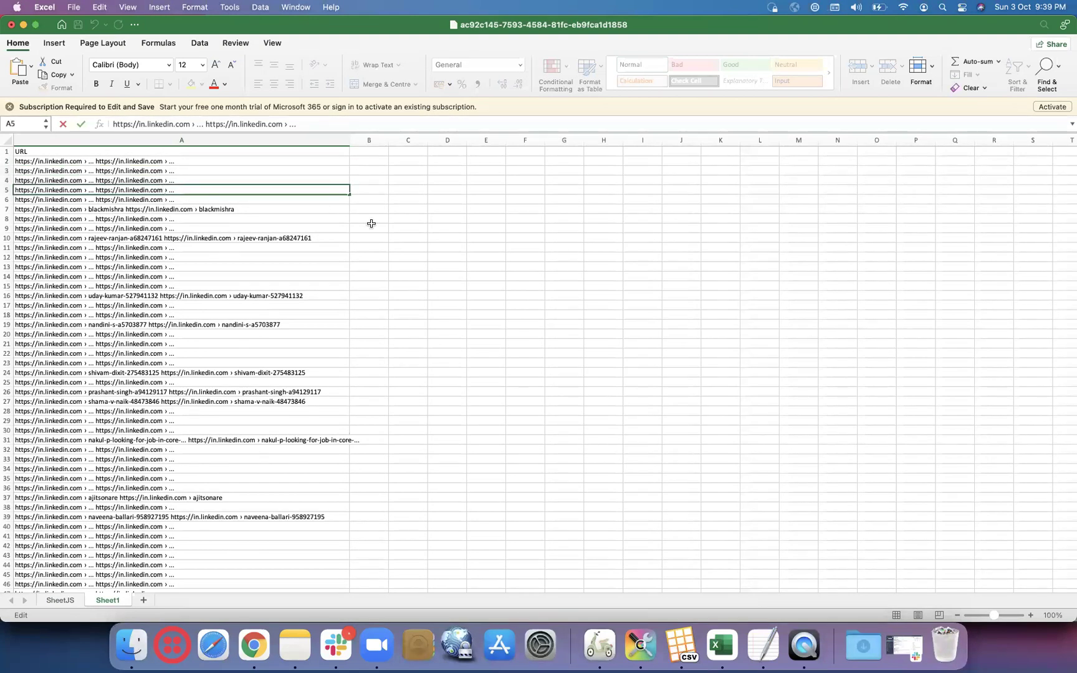
# - Select the whole URL column A on the new sheet
pyautogui.click(222, 136)
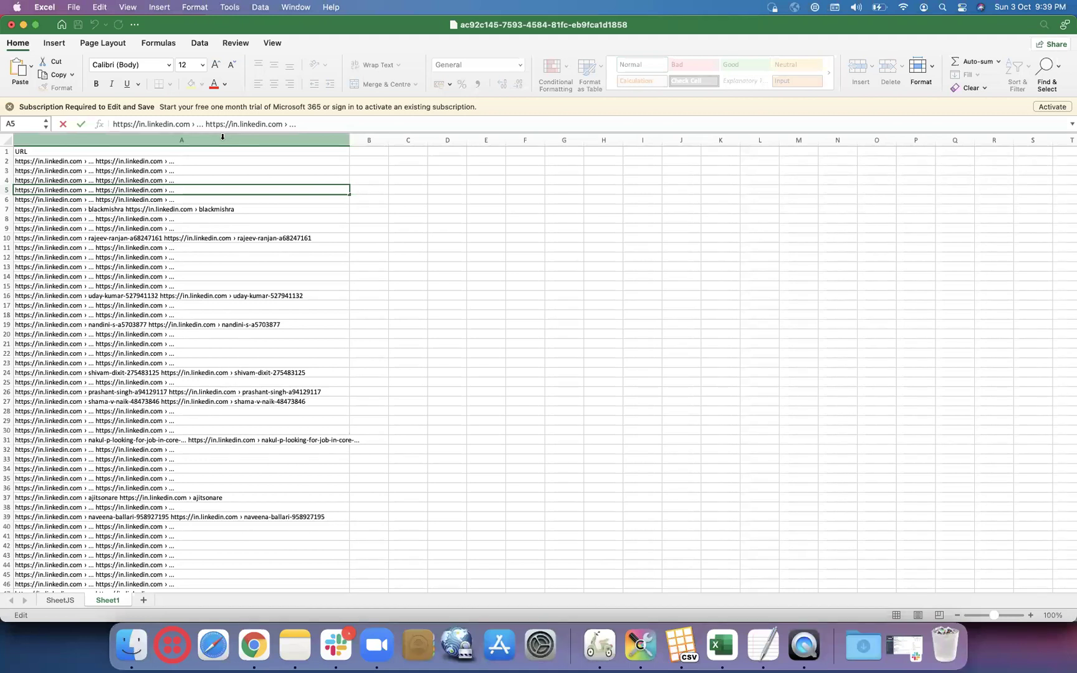
pyautogui.click(223, 136)
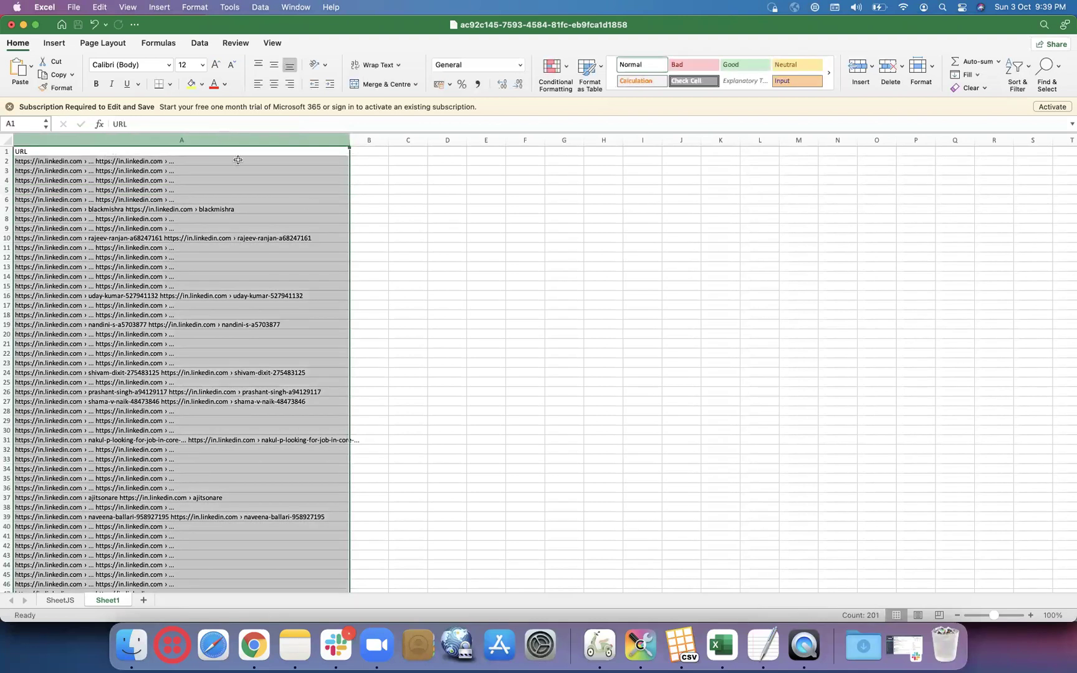
pyautogui.click(462, 212)
pyautogui.click(165, 162)
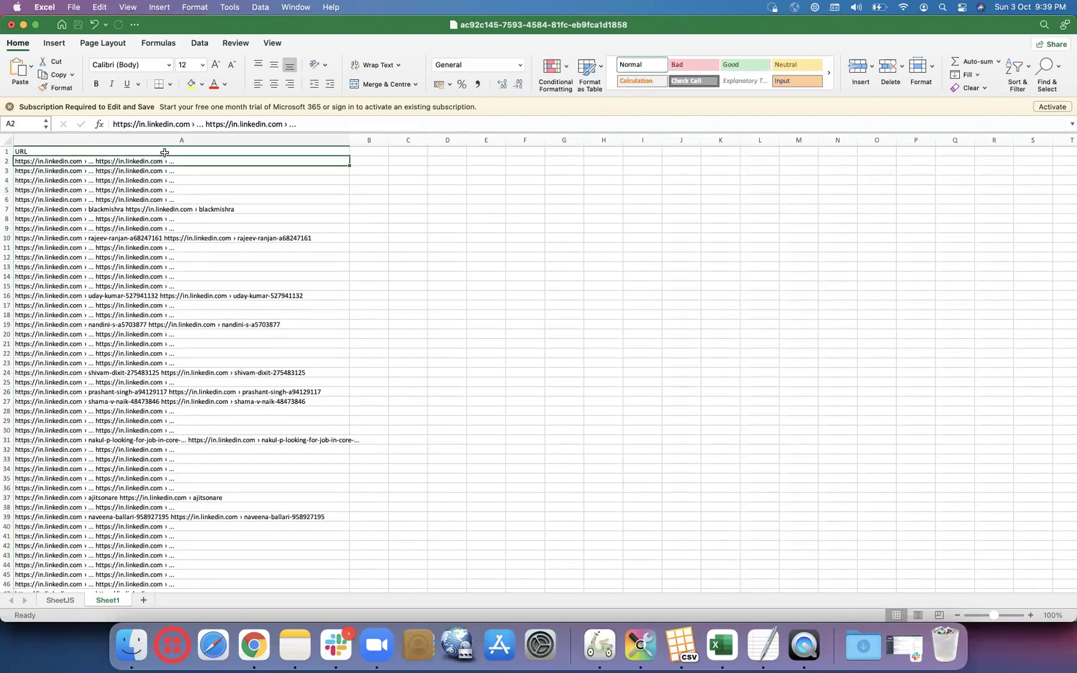
pyautogui.click(192, 124)
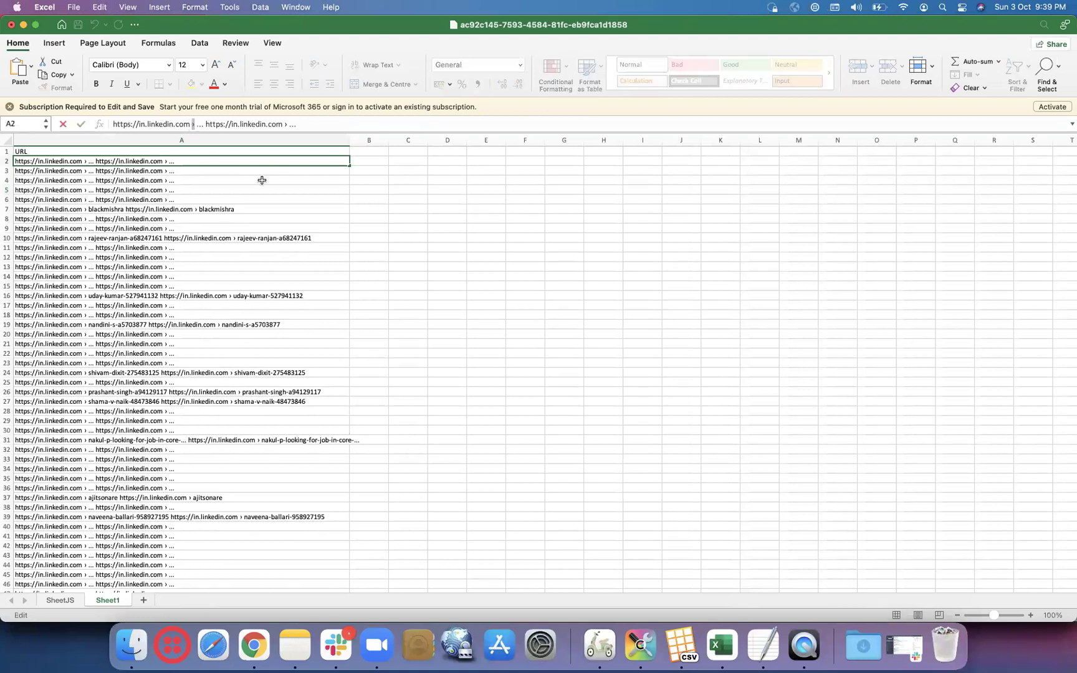
pyautogui.click(220, 139)
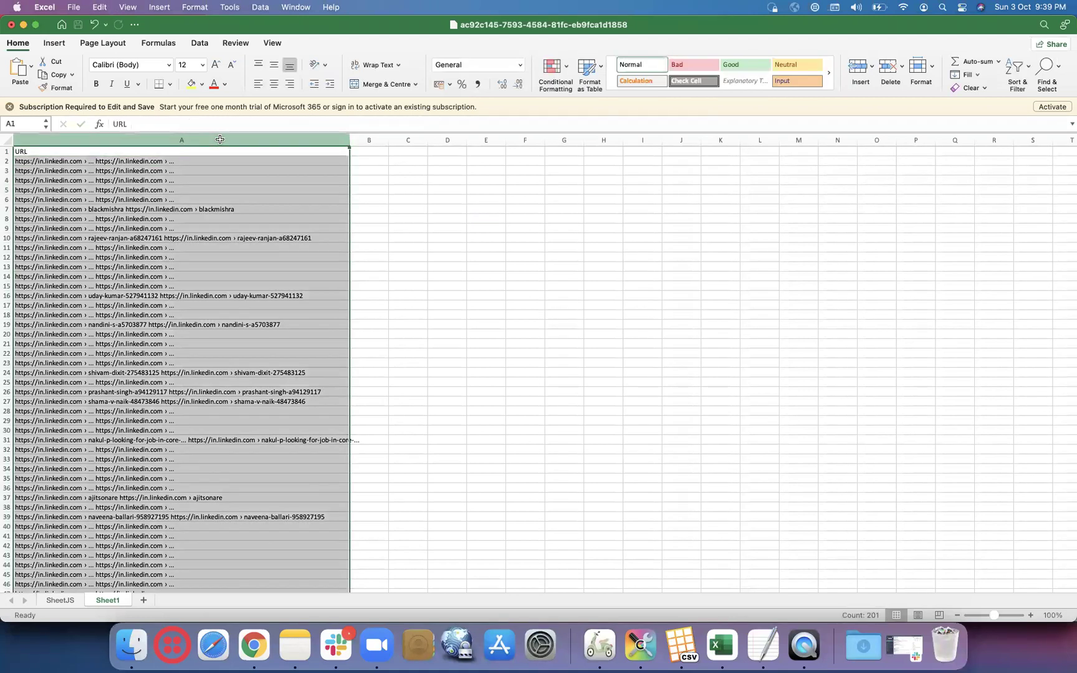
pyautogui.click(199, 43)
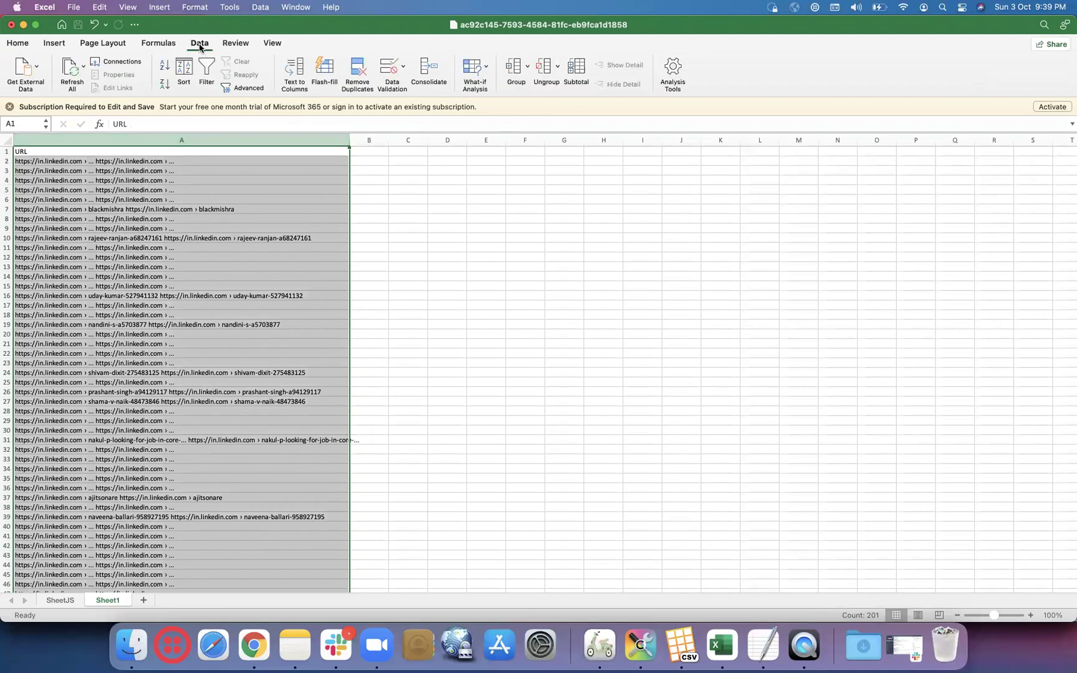
pyautogui.click(199, 43)
pyautogui.click(200, 45)
pyautogui.click(295, 73)
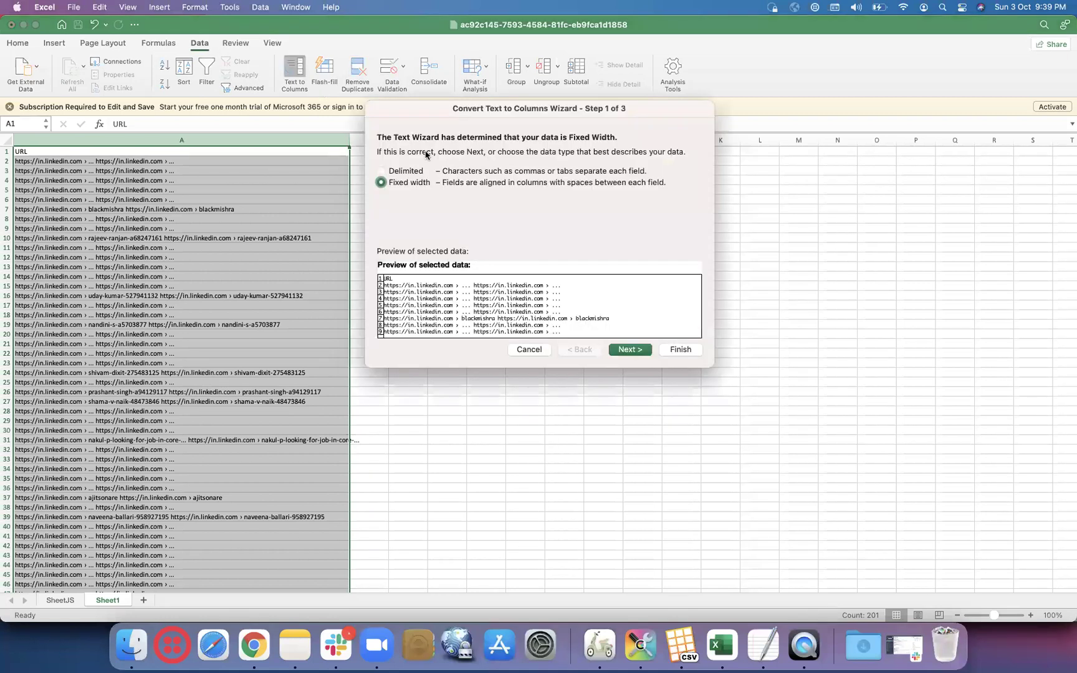
pyautogui.click(630, 350)
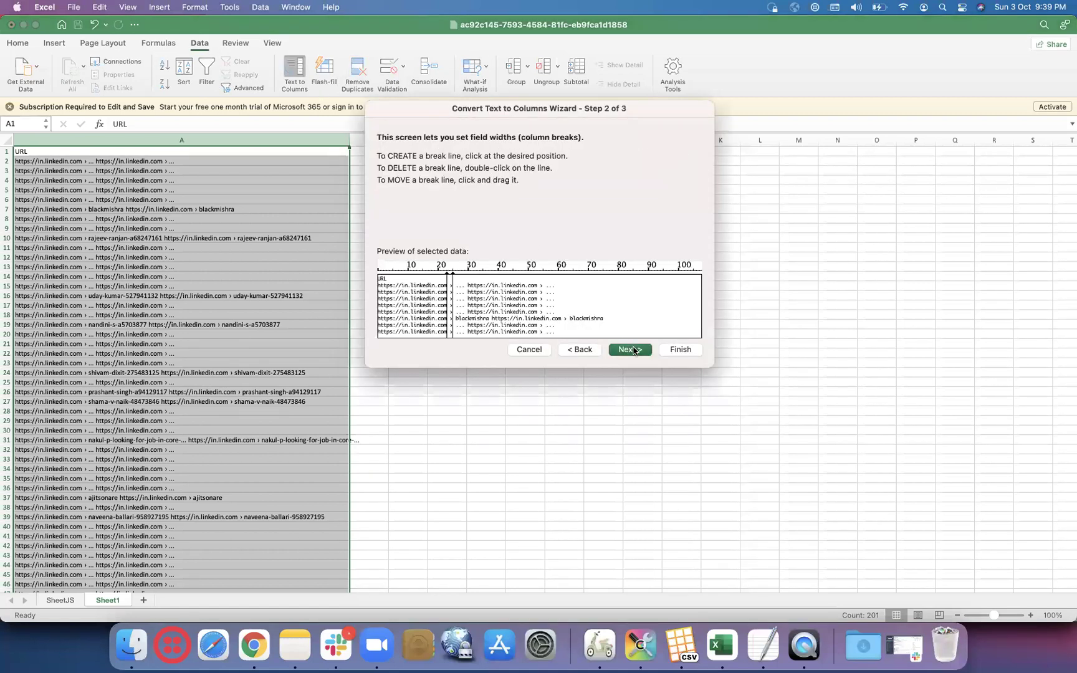
pyautogui.click(630, 350)
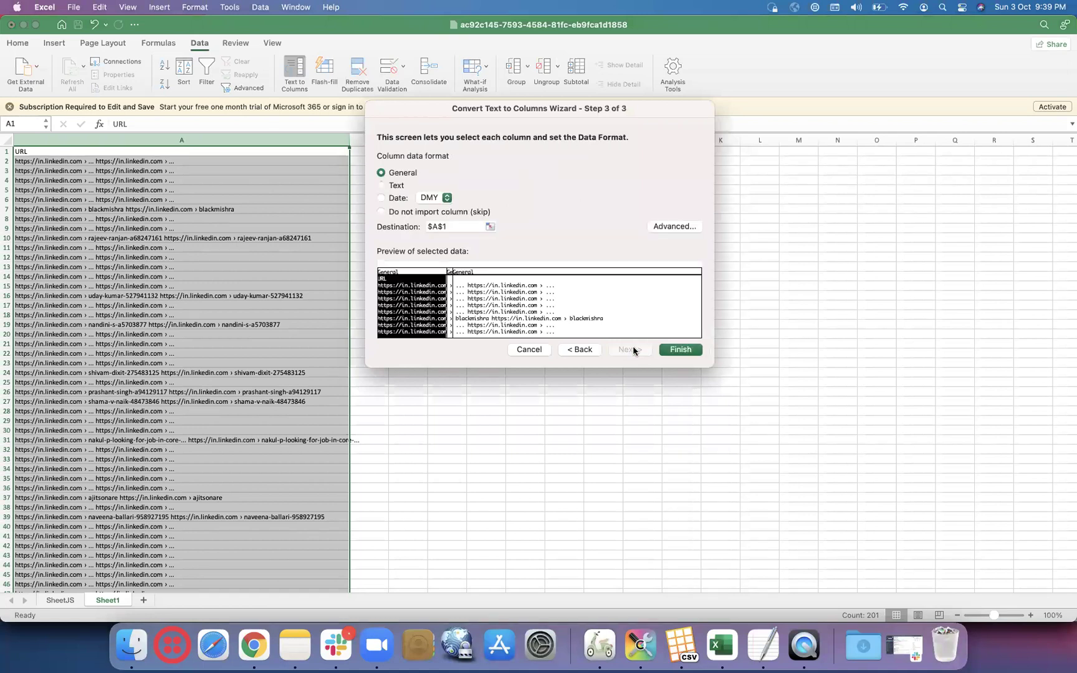
pyautogui.click(578, 350)
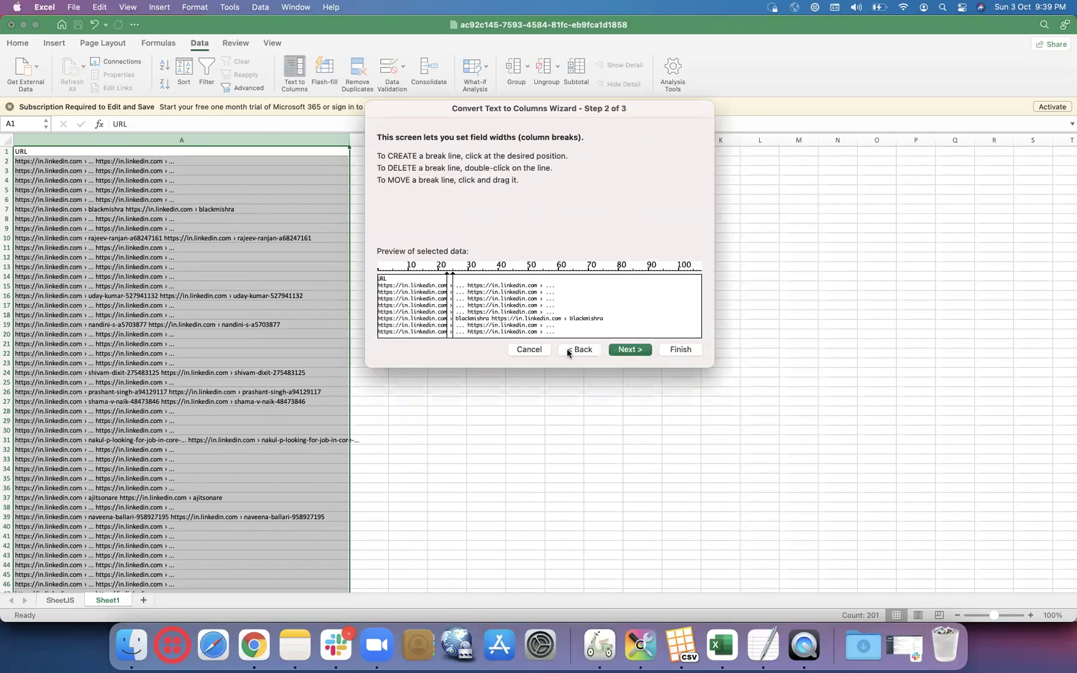
pyautogui.click(568, 351)
pyautogui.click(379, 172)
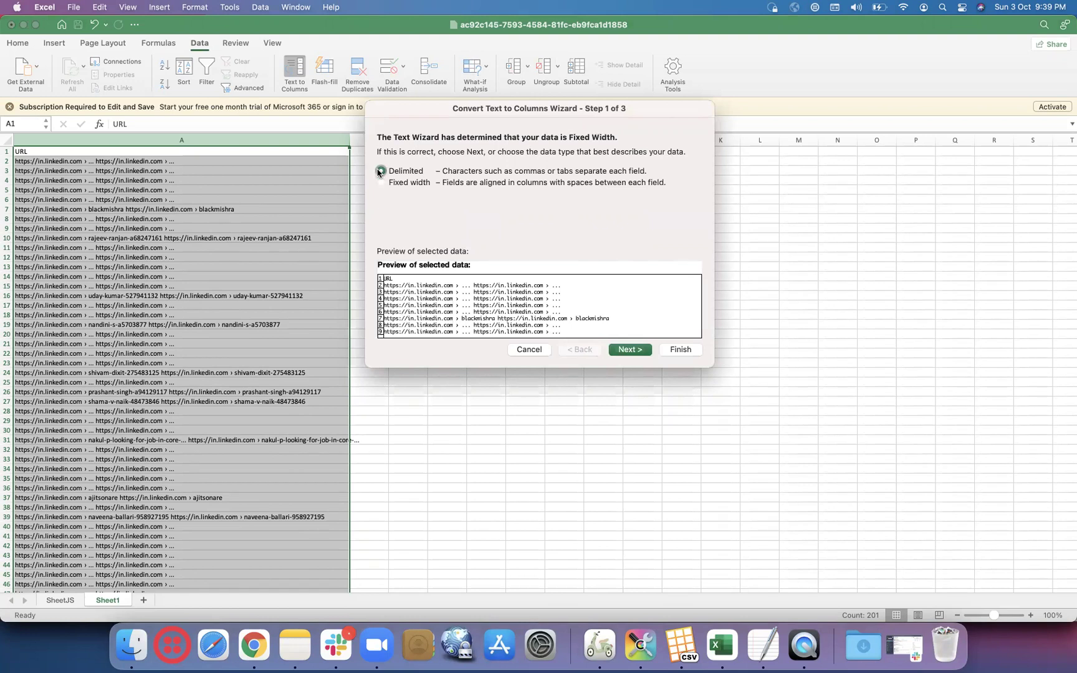
pyautogui.click(629, 349)
pyautogui.click(381, 228)
pyautogui.click(423, 228)
pyautogui.write('›')
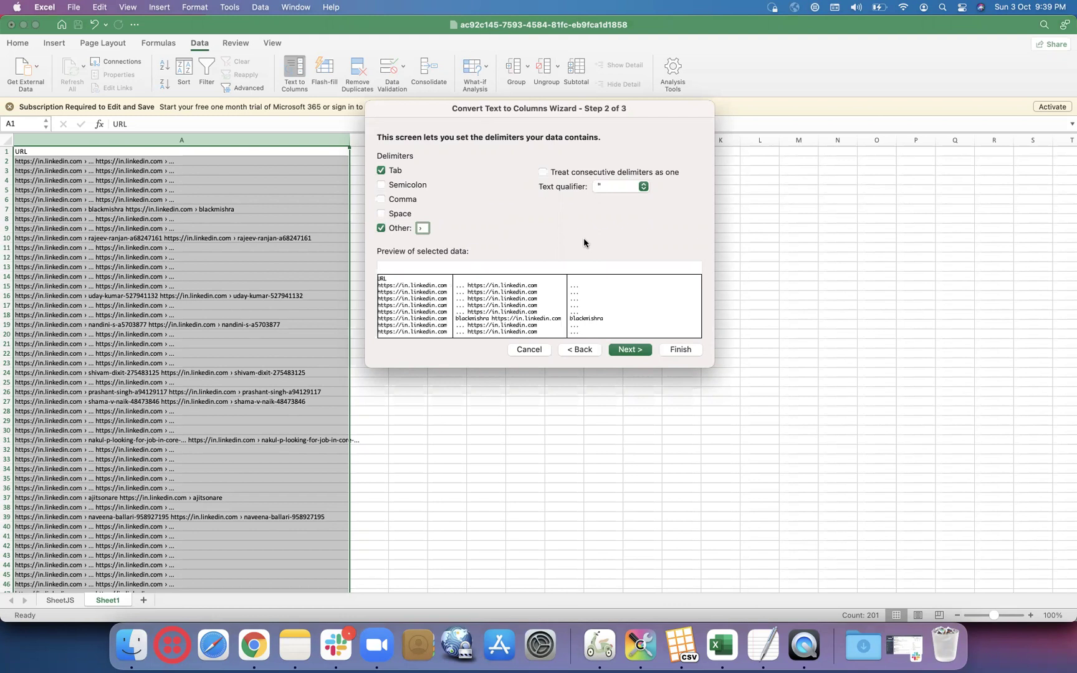
pyautogui.click(622, 353)
pyautogui.click(680, 350)
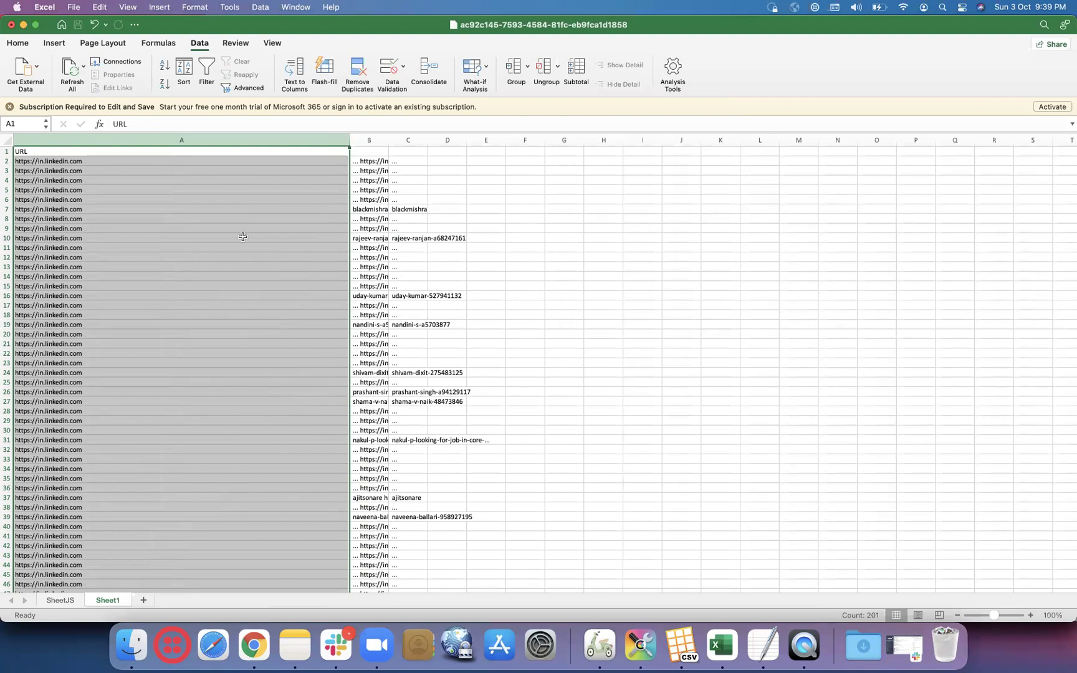
pyautogui.click(242, 236)
pyautogui.hscroll(2, 242, 236)
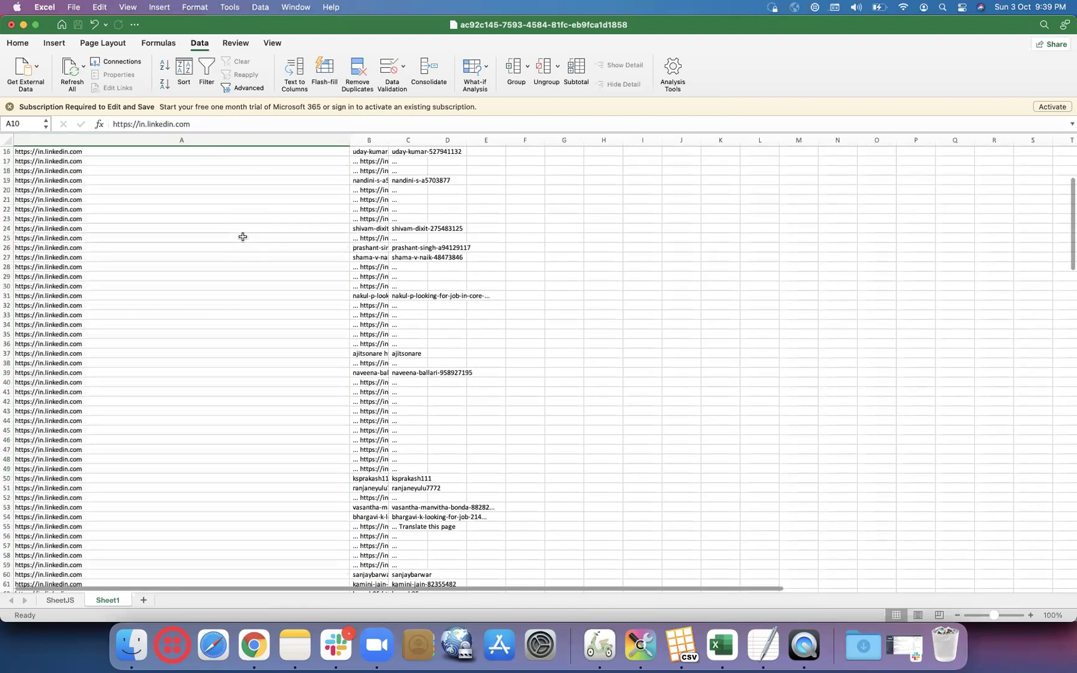
pyautogui.press('super+z')
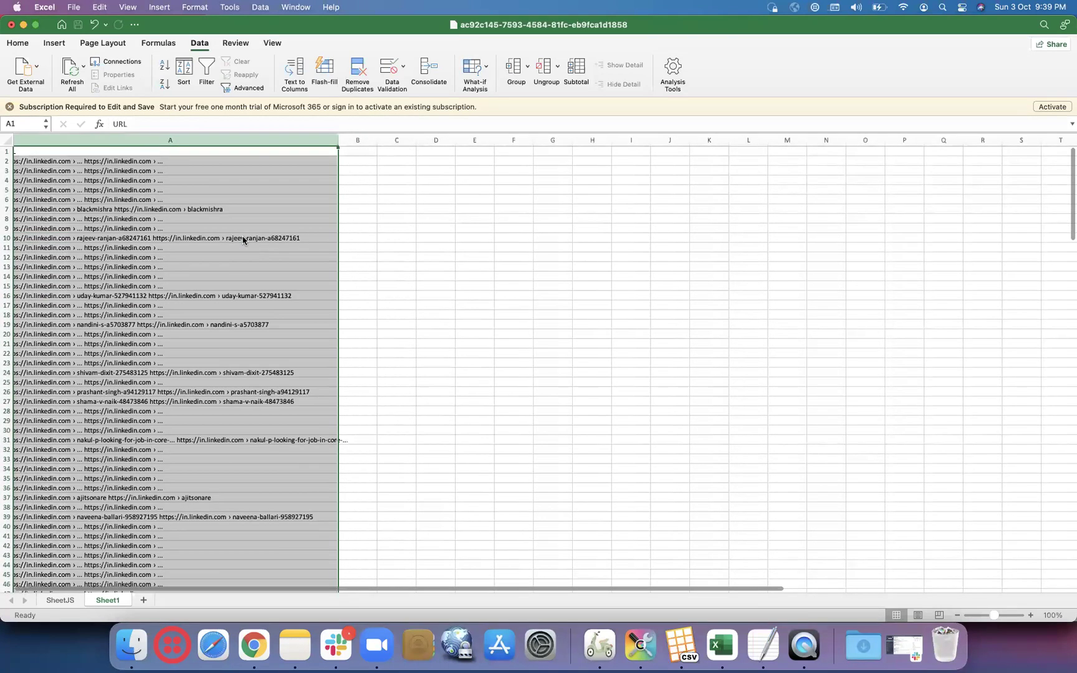
pyautogui.click(162, 196)
pyautogui.click(155, 207)
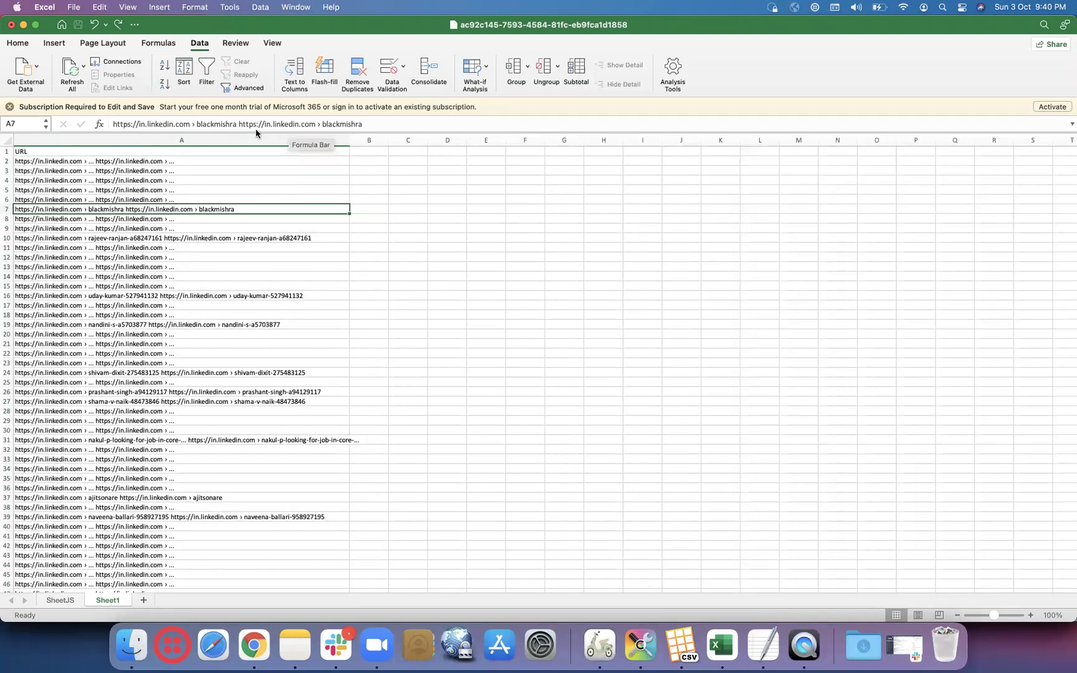
pyautogui.click(238, 124)
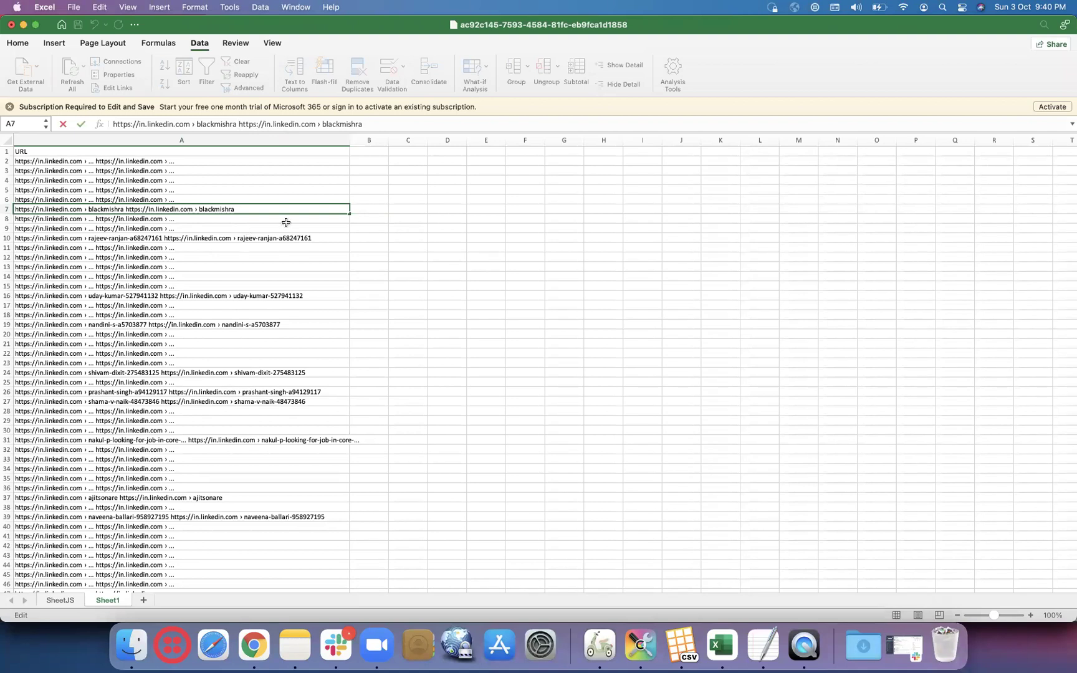
pyautogui.moveTo(238, 122); pyautogui.dragTo(316, 125)
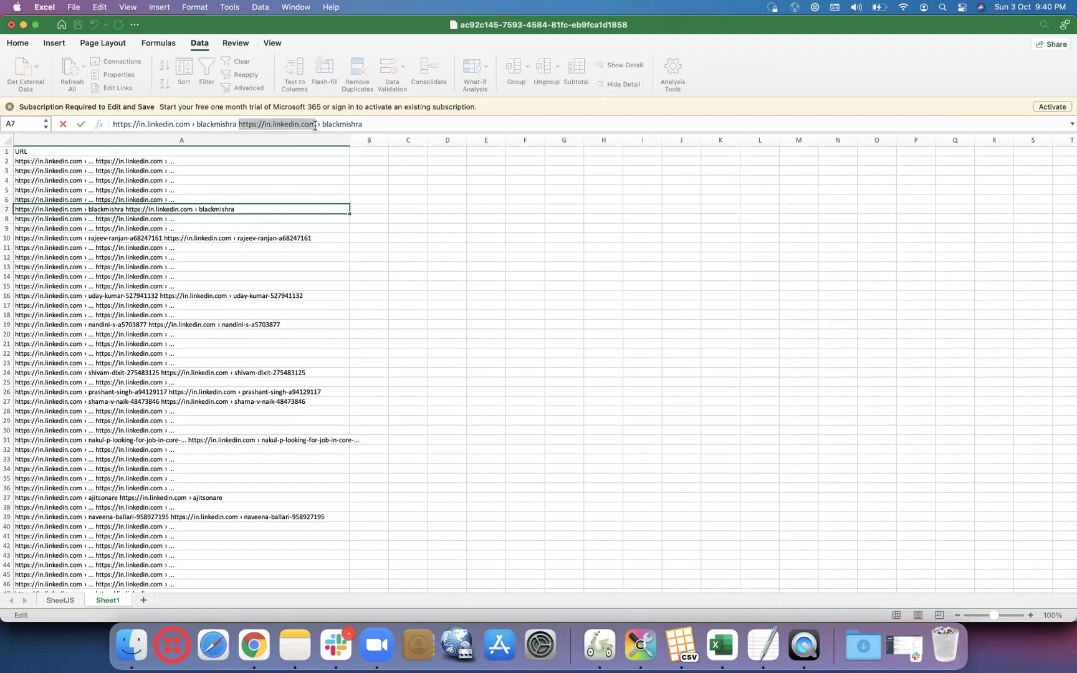
pyautogui.click(203, 137)
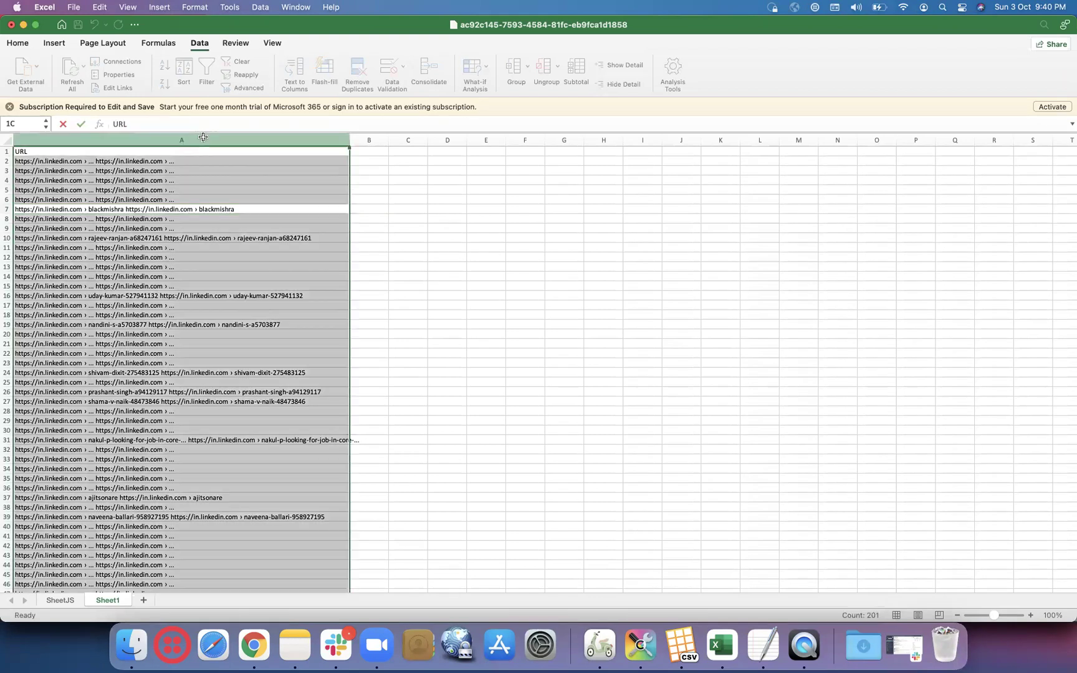
pyautogui.click(294, 69)
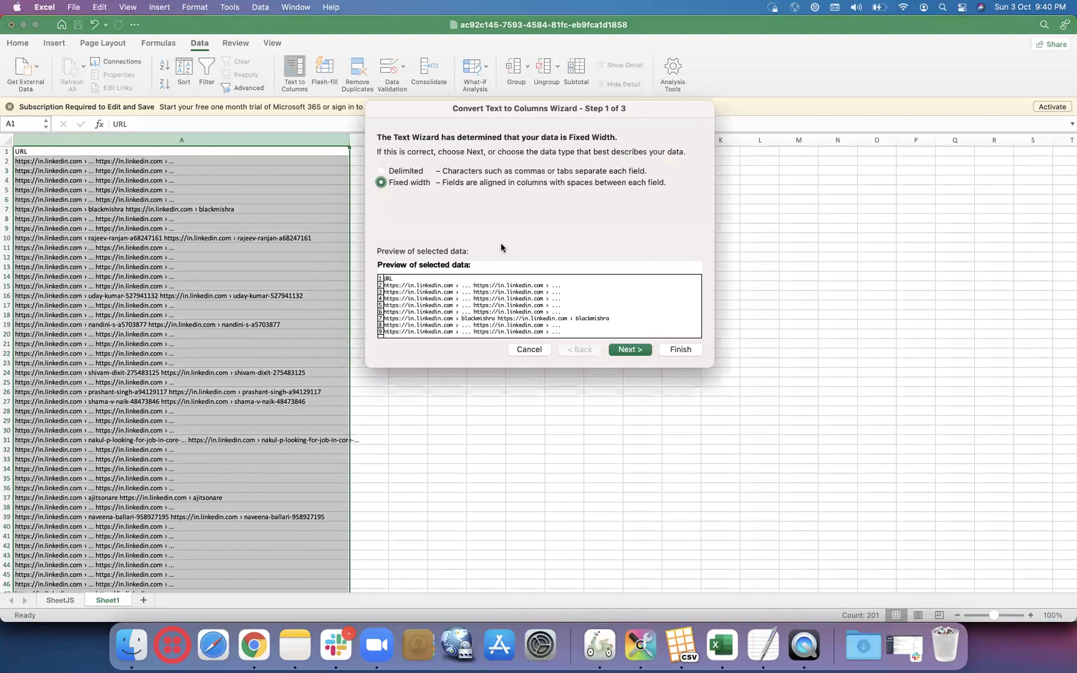
pyautogui.click(383, 174)
pyautogui.click(631, 350)
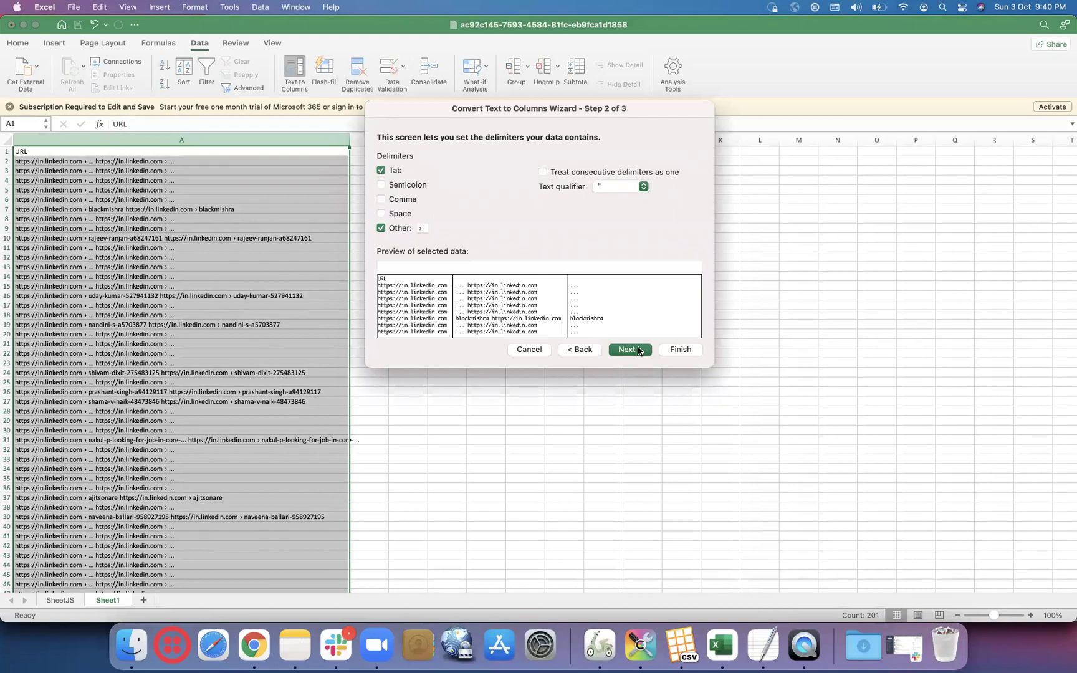
pyautogui.click(639, 350)
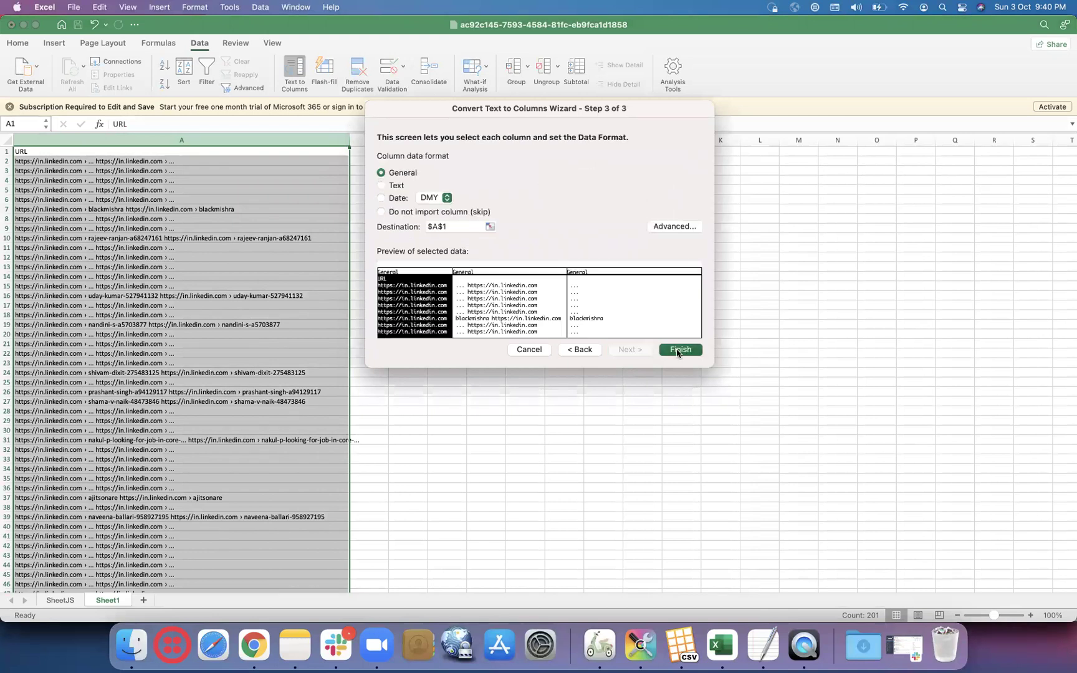
pyautogui.click(678, 350)
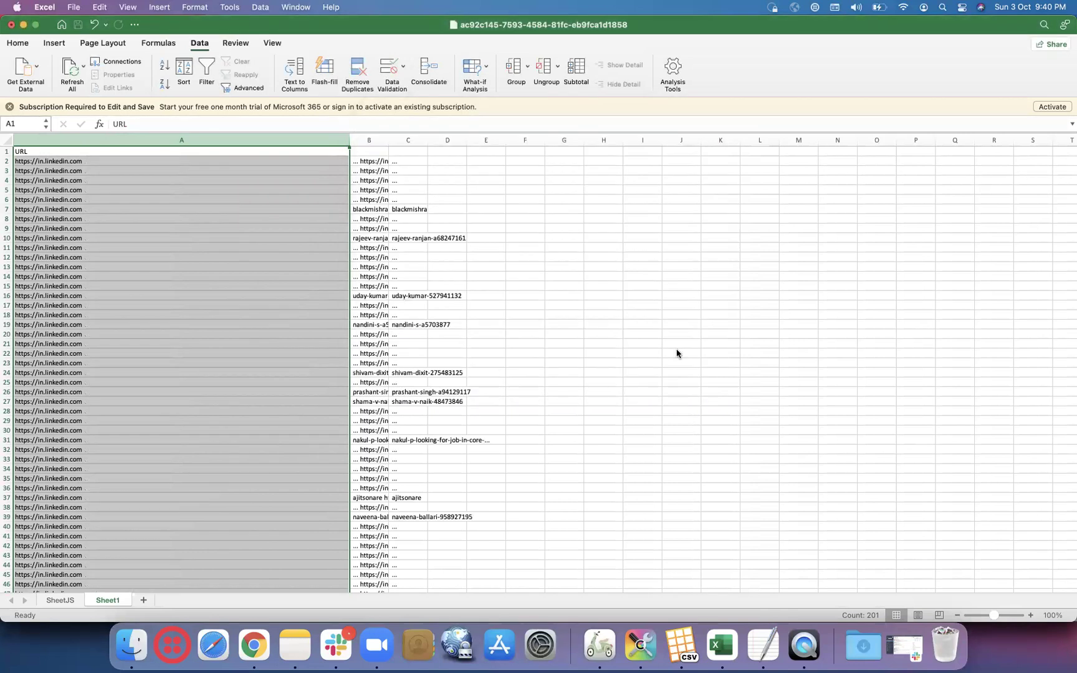
pyautogui.doubleClick(388, 141)
pyautogui.click(464, 160)
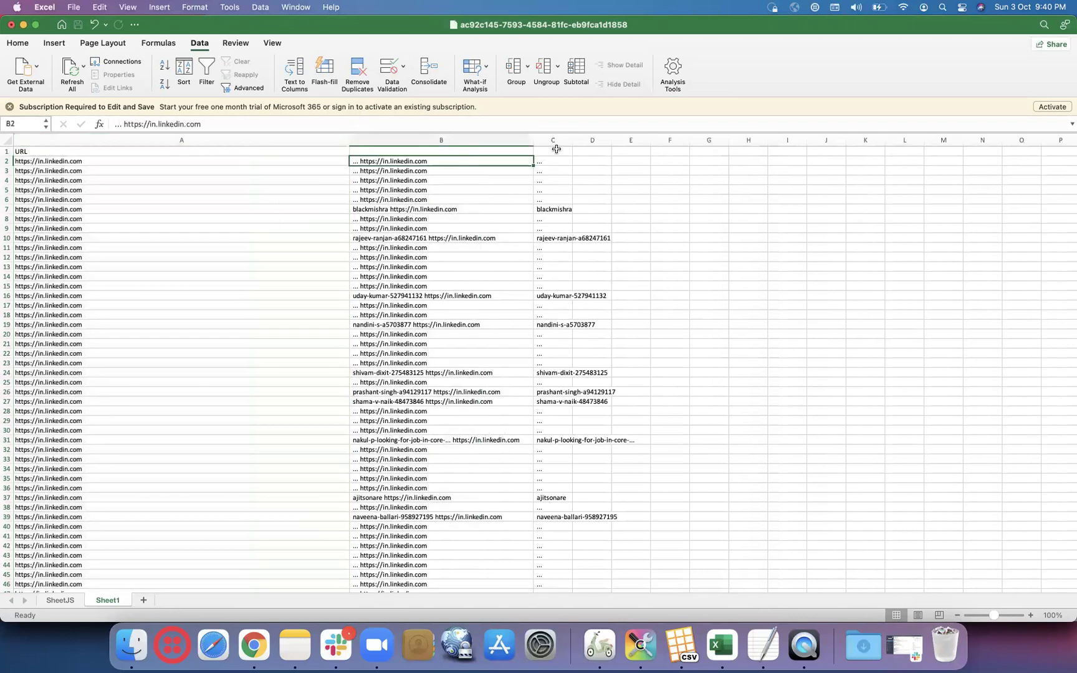
pyautogui.moveTo(572, 139); pyautogui.dragTo(643, 140)
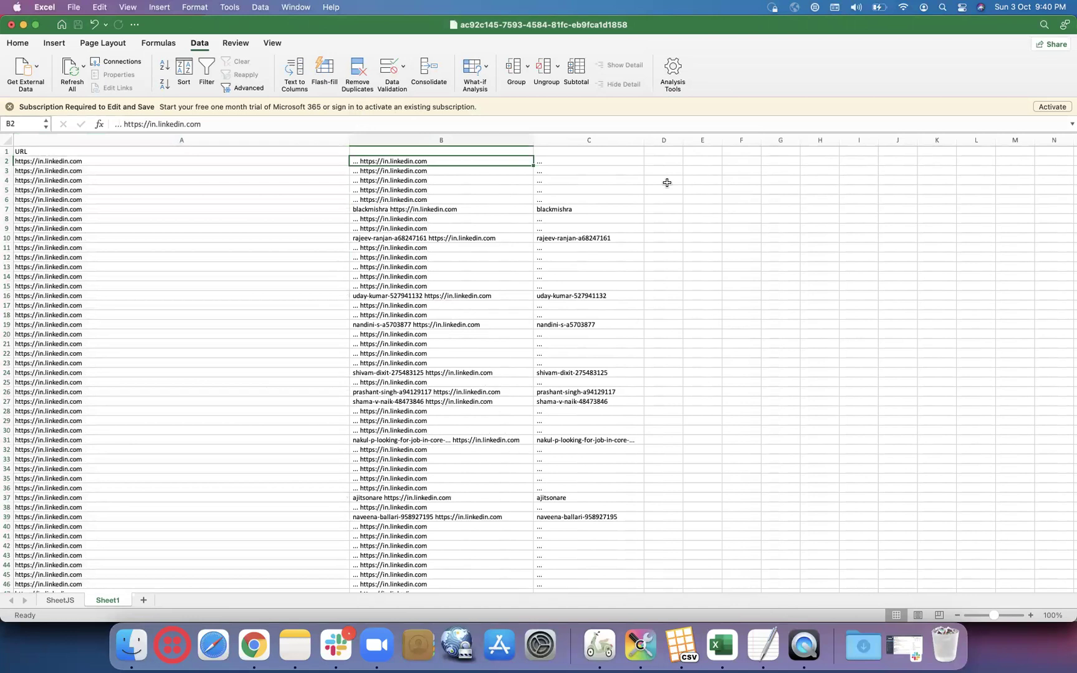
pyautogui.press('super+z')
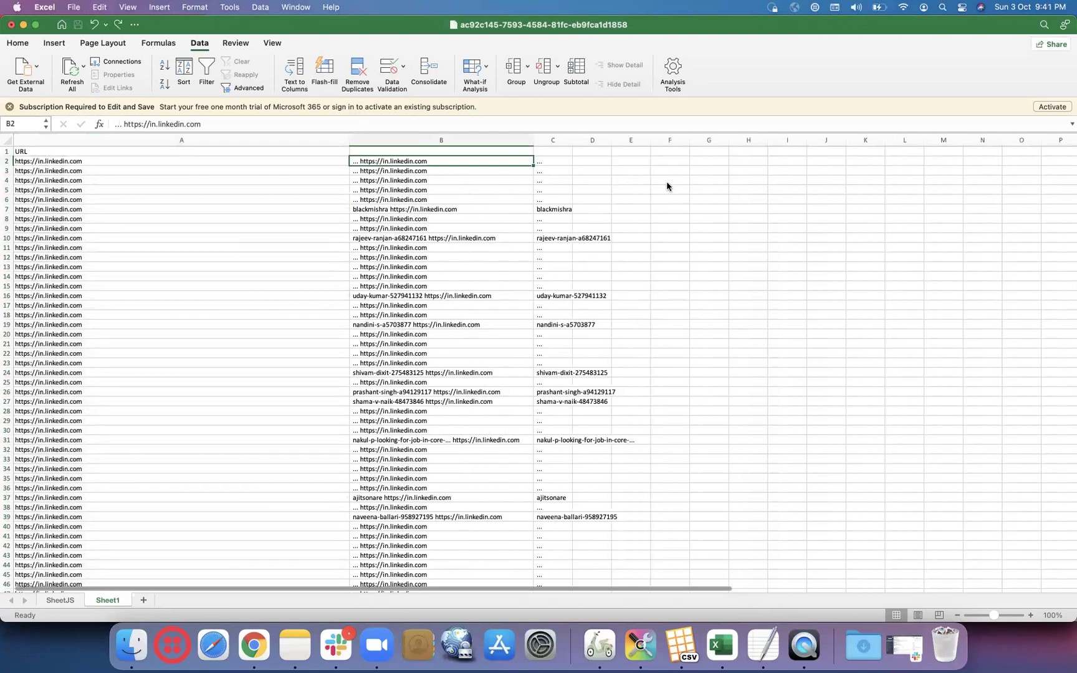
pyautogui.press('super+z')
pyautogui.press('super+z')
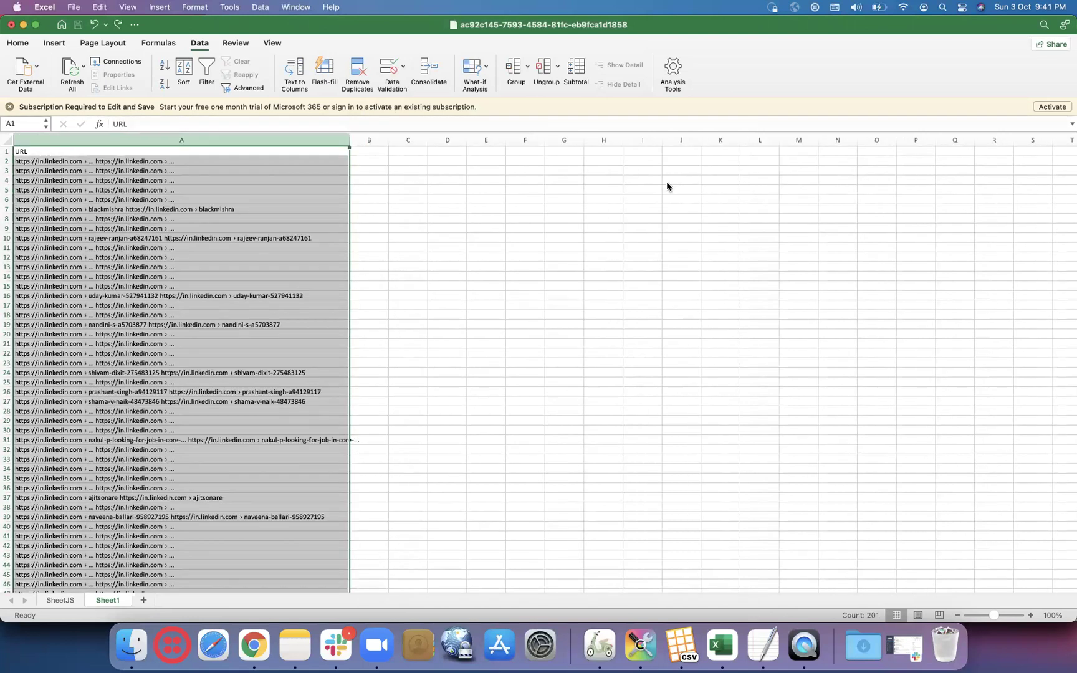
# - Rerun Text to Columns on the URLs as Delimited, splitting on spaces but not on ›
pyautogui.click(300, 70)
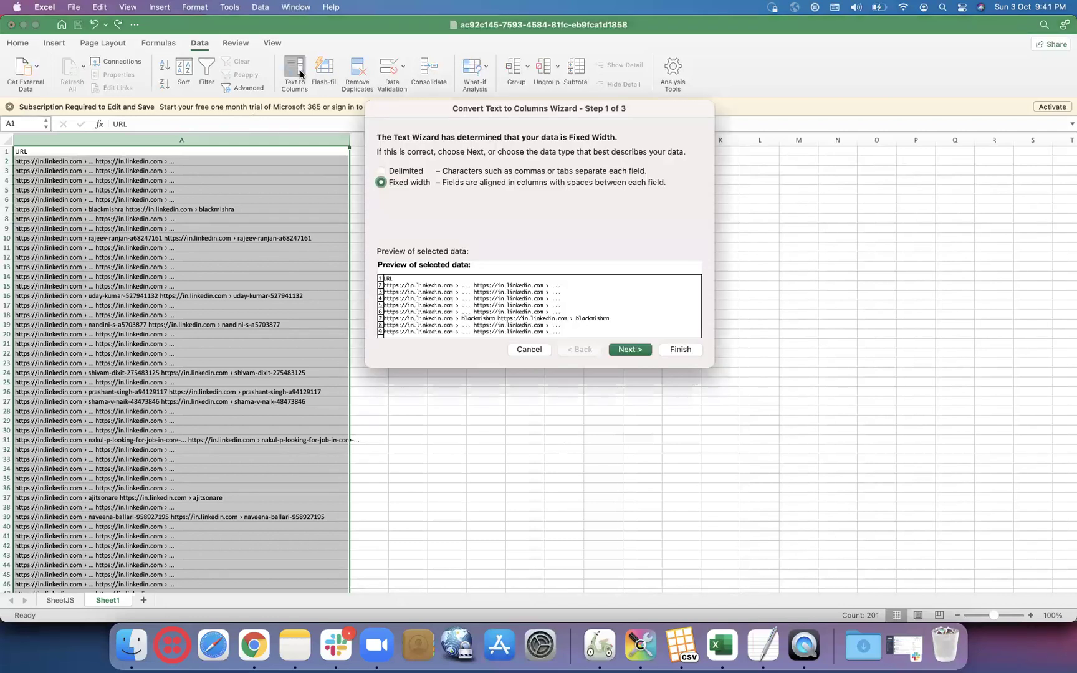
pyautogui.click(623, 349)
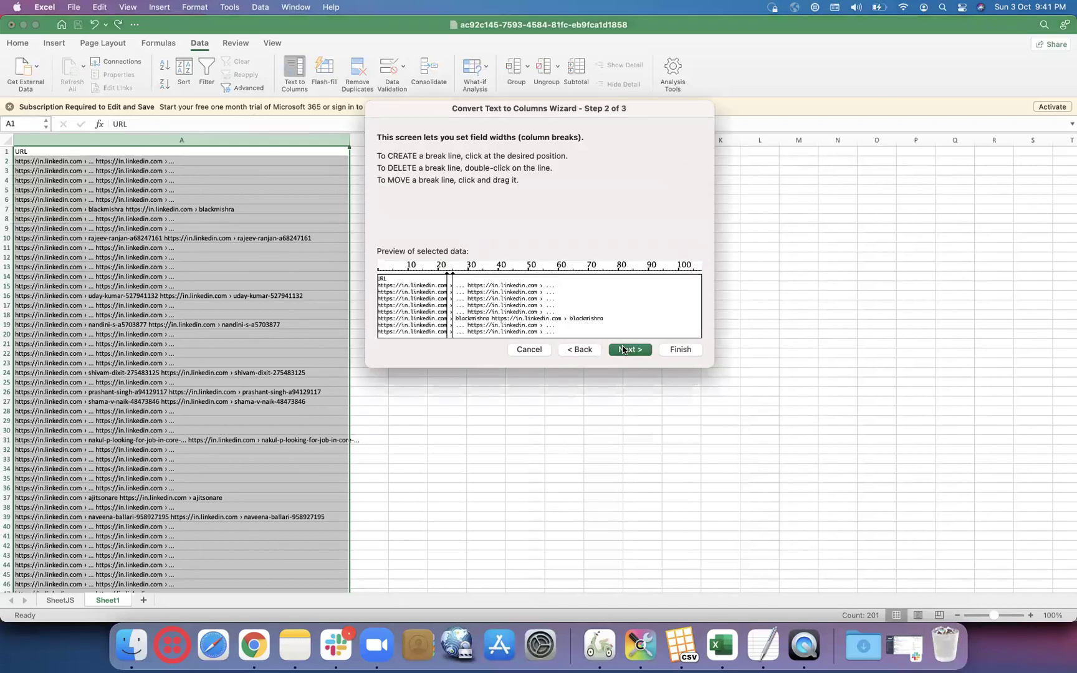
pyautogui.click(623, 349)
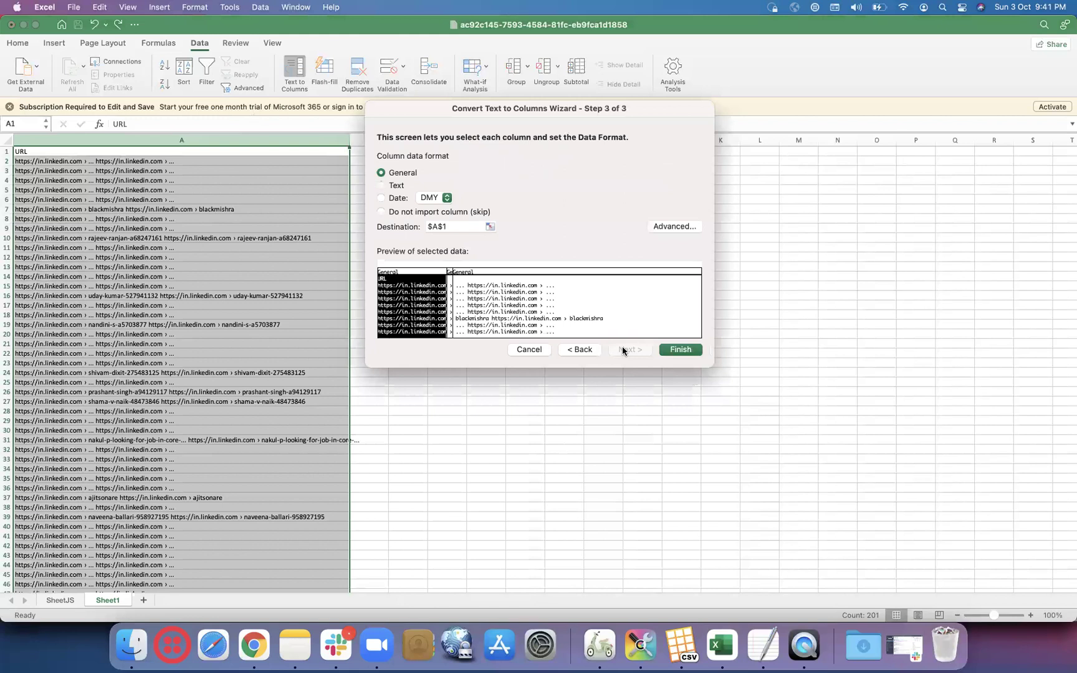
pyautogui.click(577, 351)
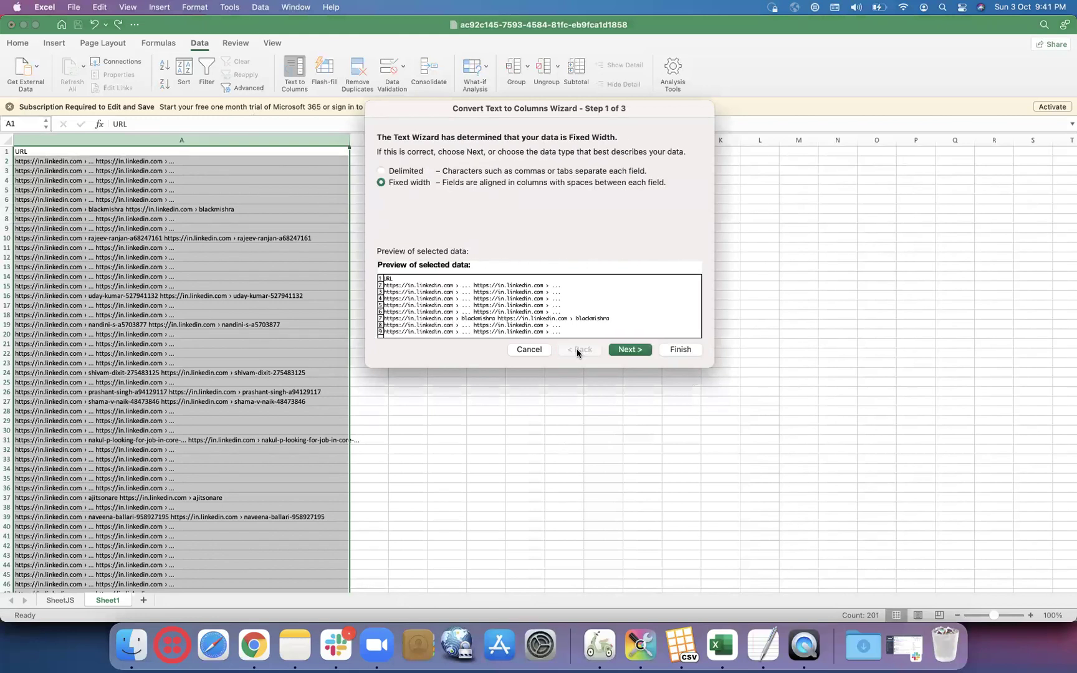
pyautogui.click(380, 170)
pyautogui.click(630, 350)
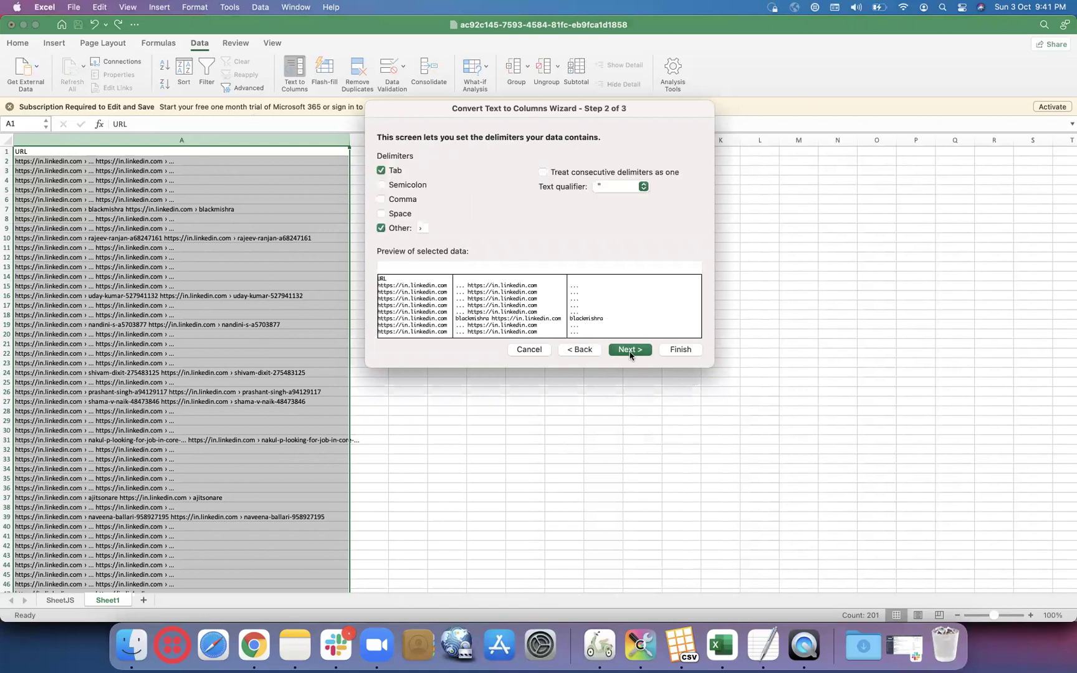
pyautogui.click(381, 214)
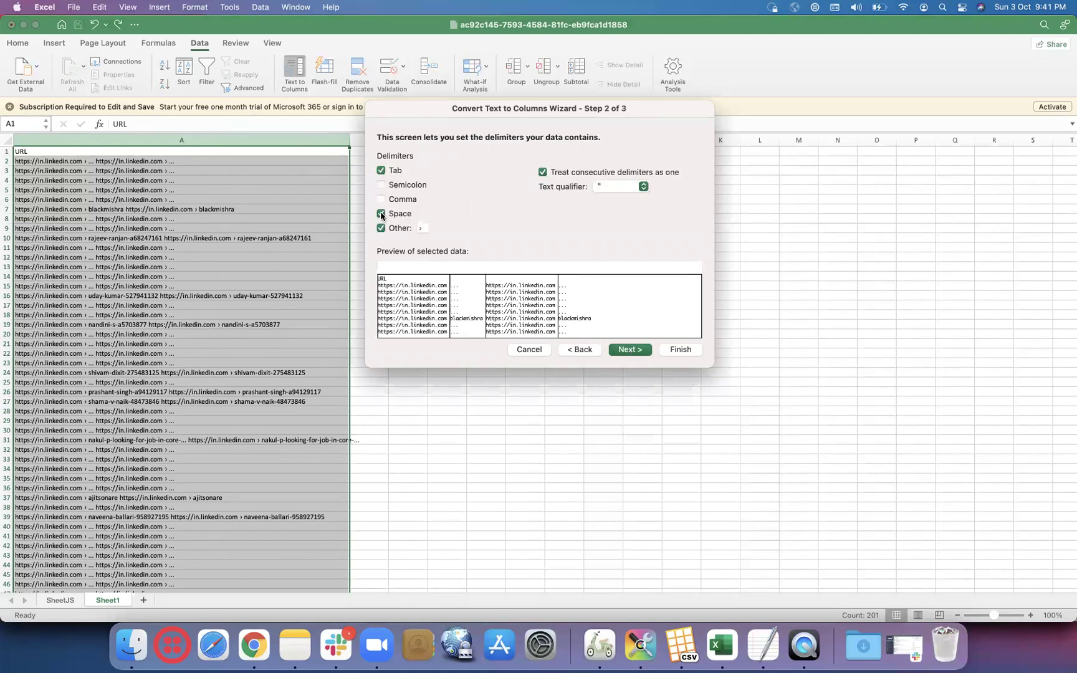
pyautogui.click(383, 228)
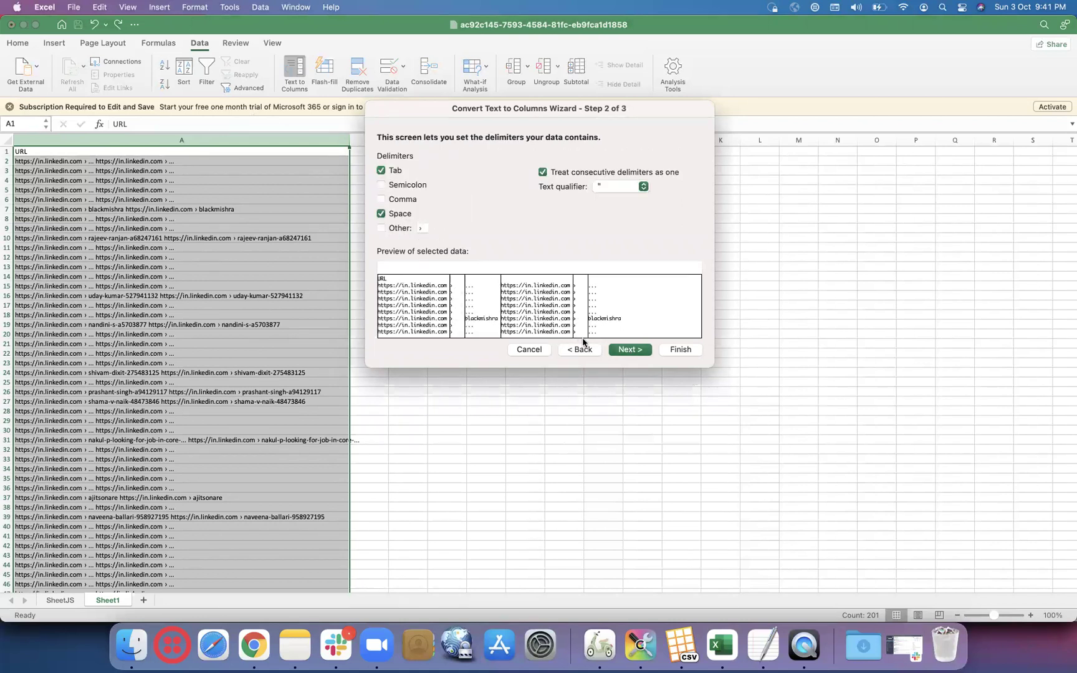
pyautogui.click(628, 349)
pyautogui.click(674, 350)
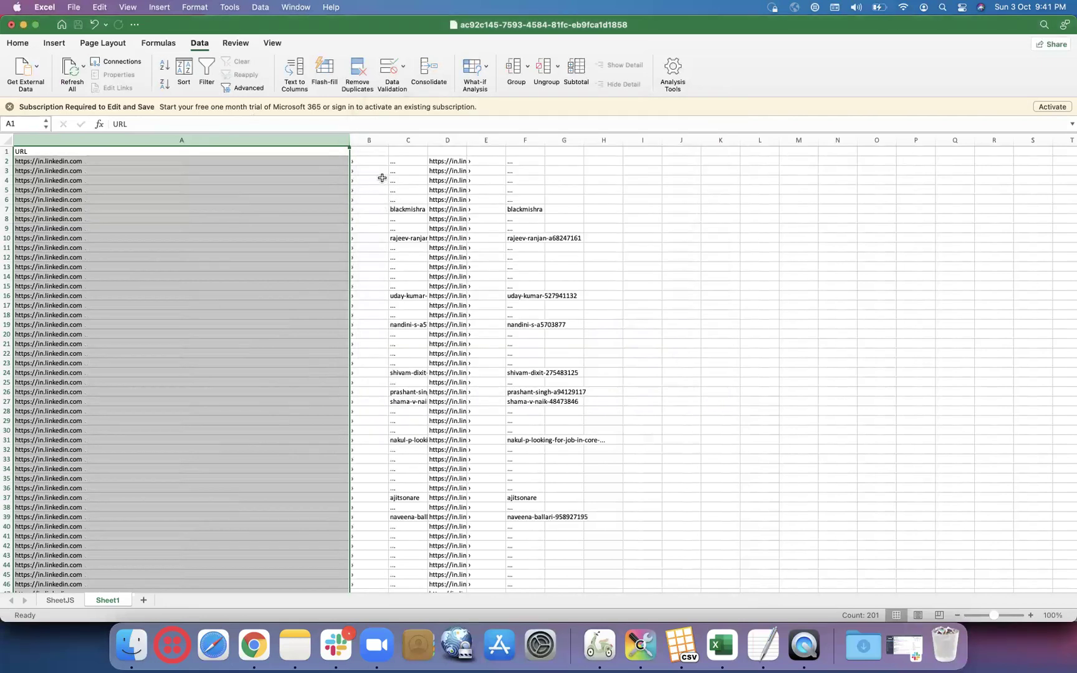
# - Widen column C and delete the › separator column B
pyautogui.moveTo(427, 138); pyautogui.dragTo(569, 139)
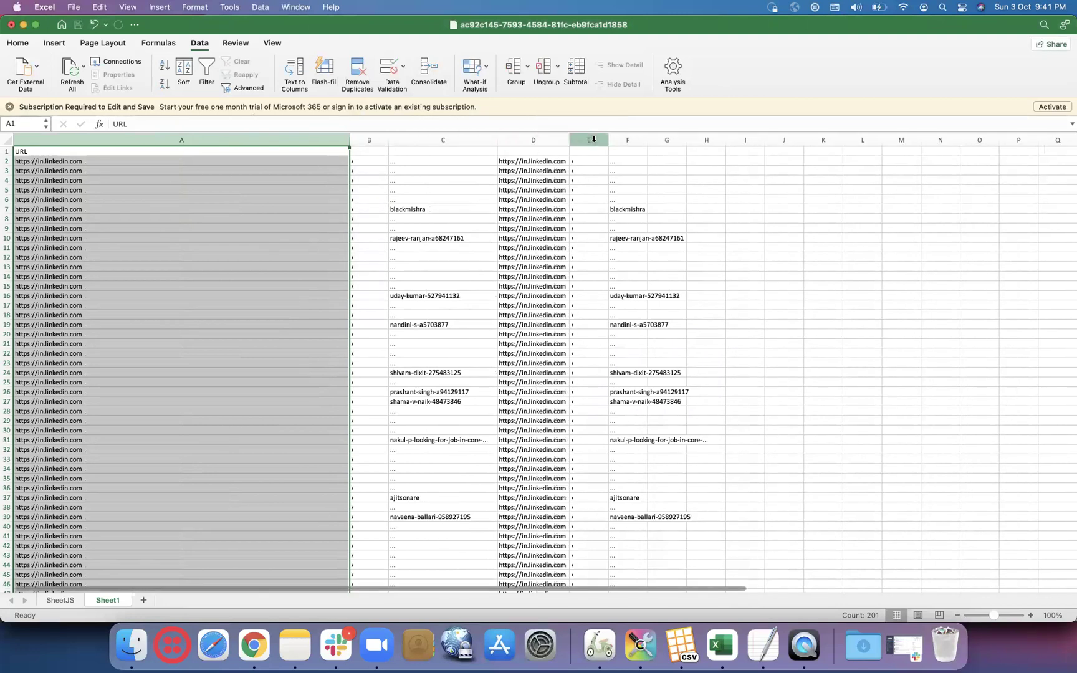
pyautogui.click(603, 137)
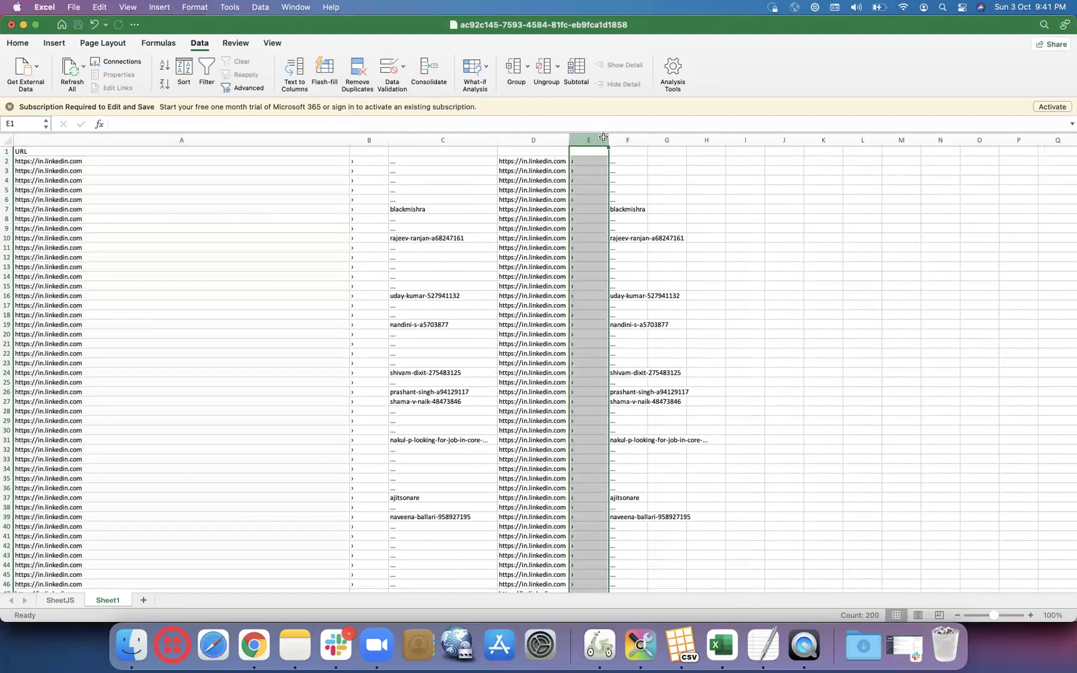
pyautogui.click(401, 161)
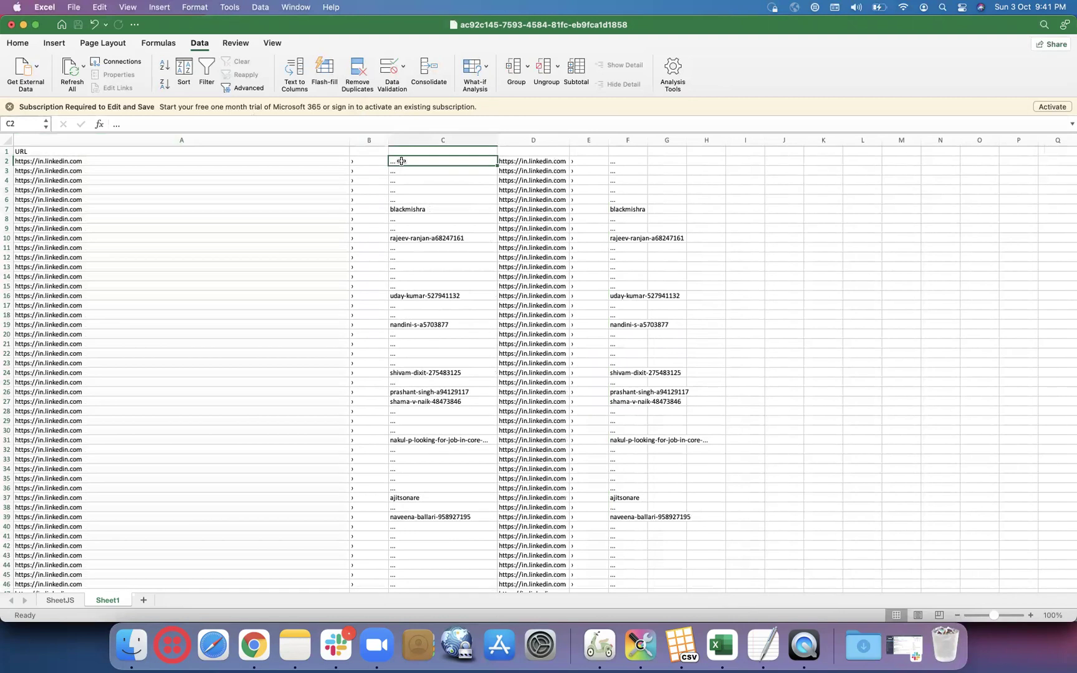
pyautogui.click(367, 138)
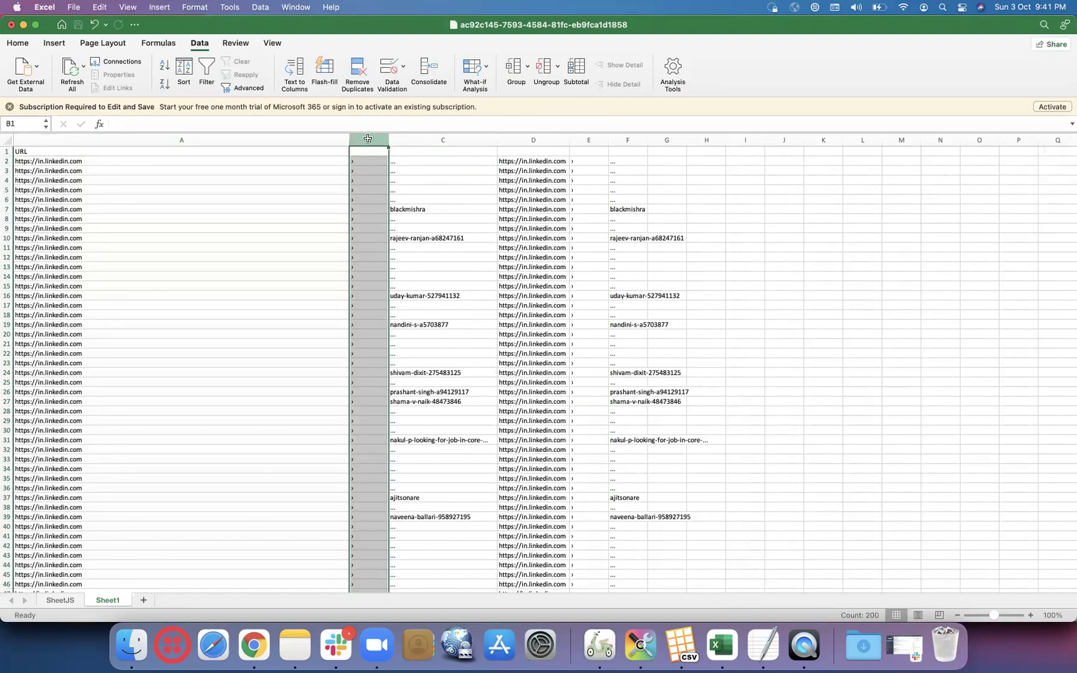
pyautogui.rightClick(367, 138)
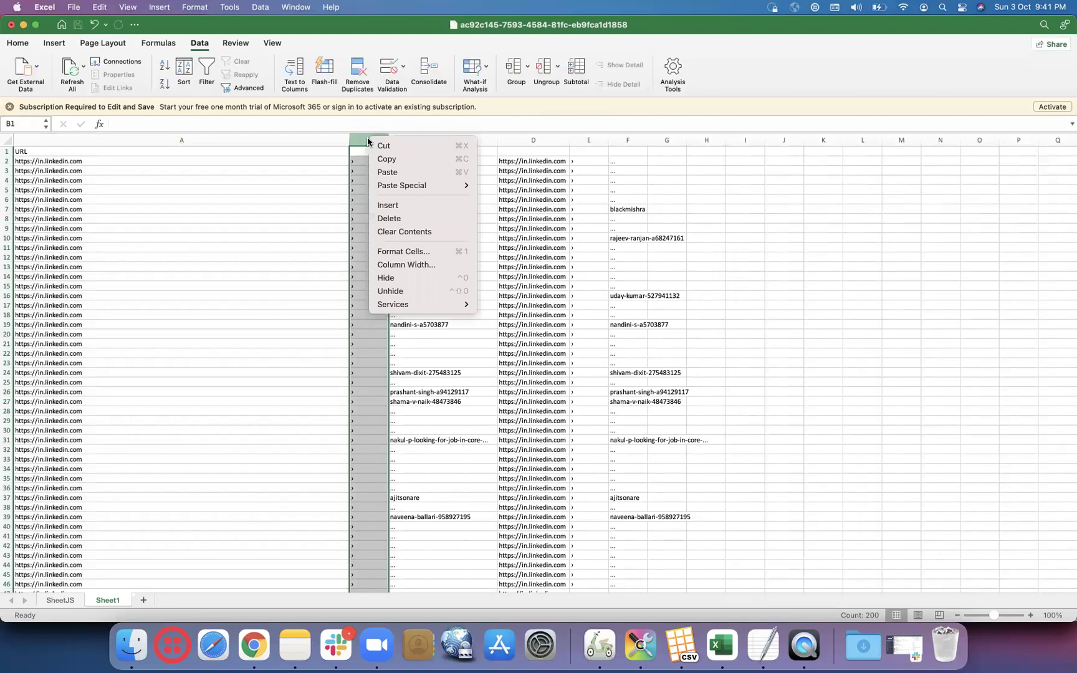
pyautogui.click(378, 144)
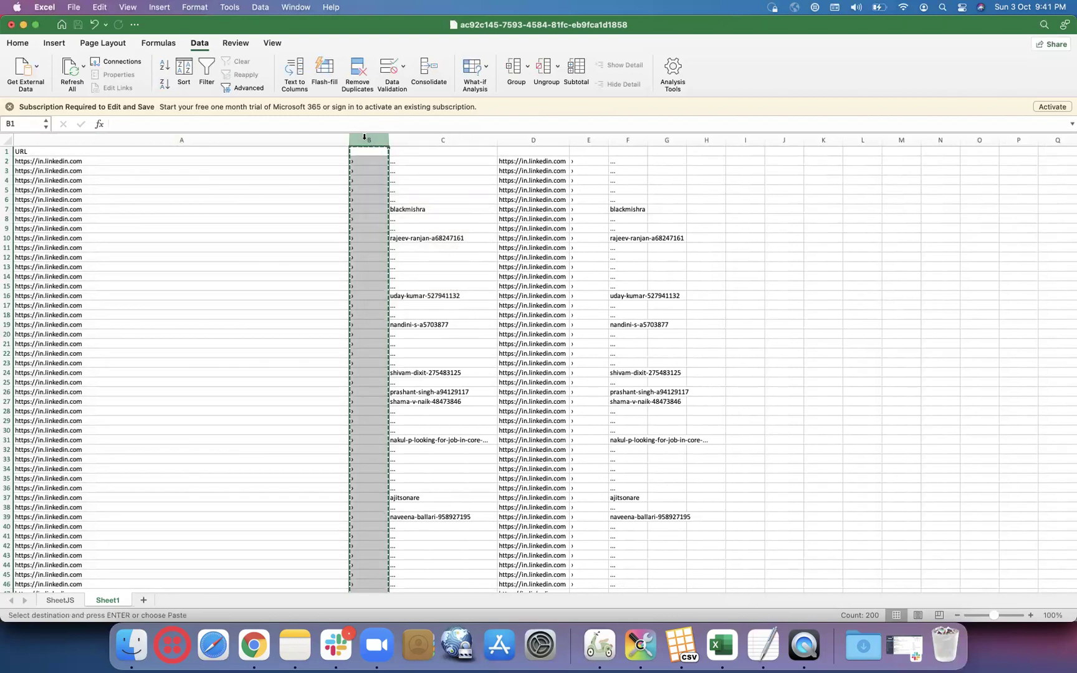
pyautogui.rightClick(364, 139)
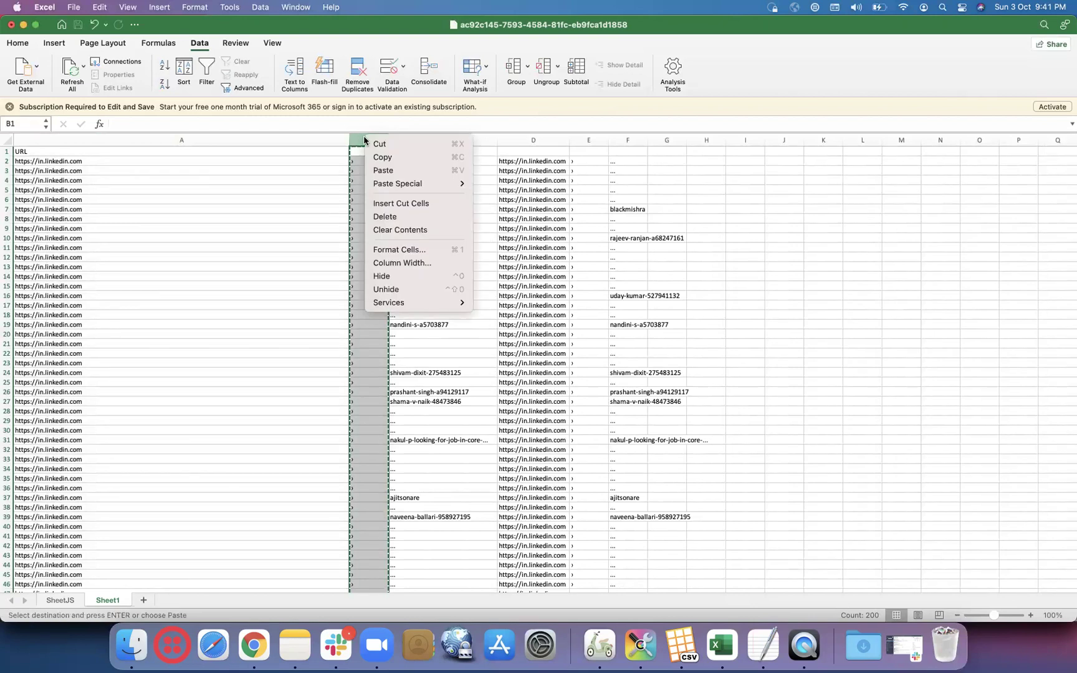
pyautogui.click(384, 218)
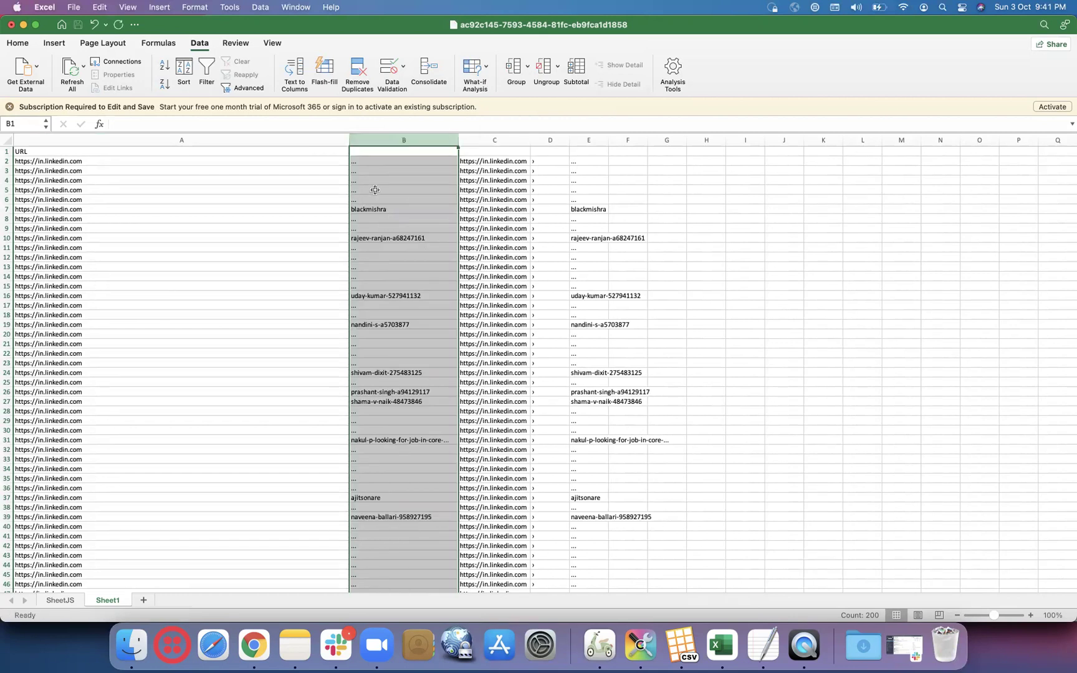
# - Check the profile names, widen columns C and D, and select URL column A
pyautogui.click(373, 190)
pyautogui.press('Down')
pyautogui.press('Down')
pyautogui.click(424, 238)
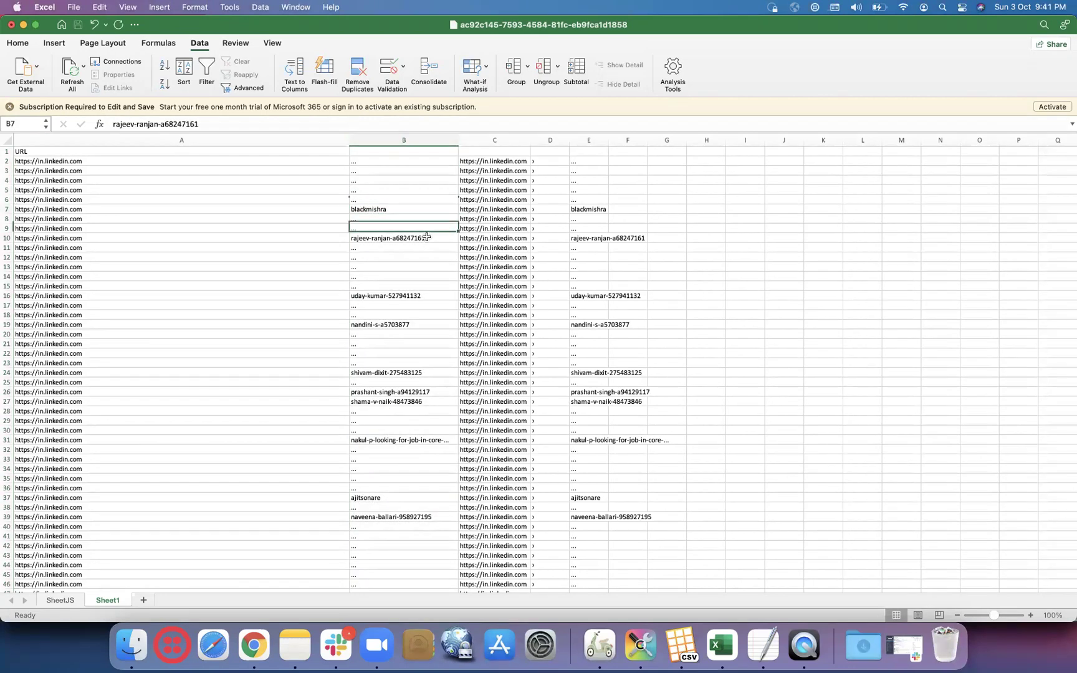
pyautogui.click(425, 295)
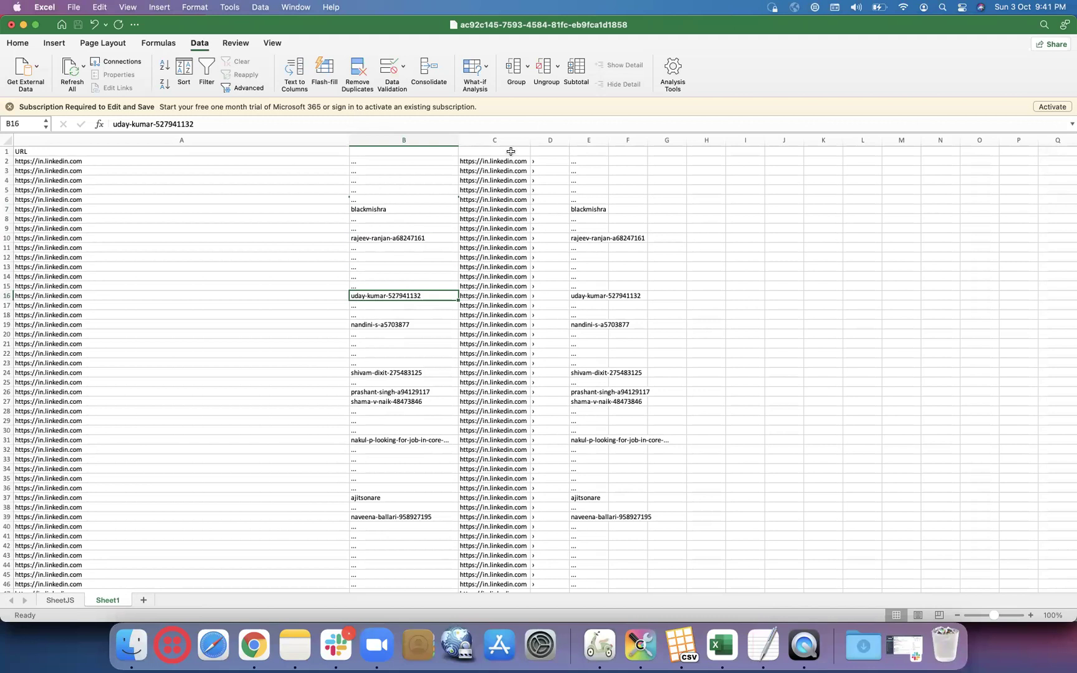
pyautogui.moveTo(496, 137); pyautogui.dragTo(628, 140)
pyautogui.click(598, 184)
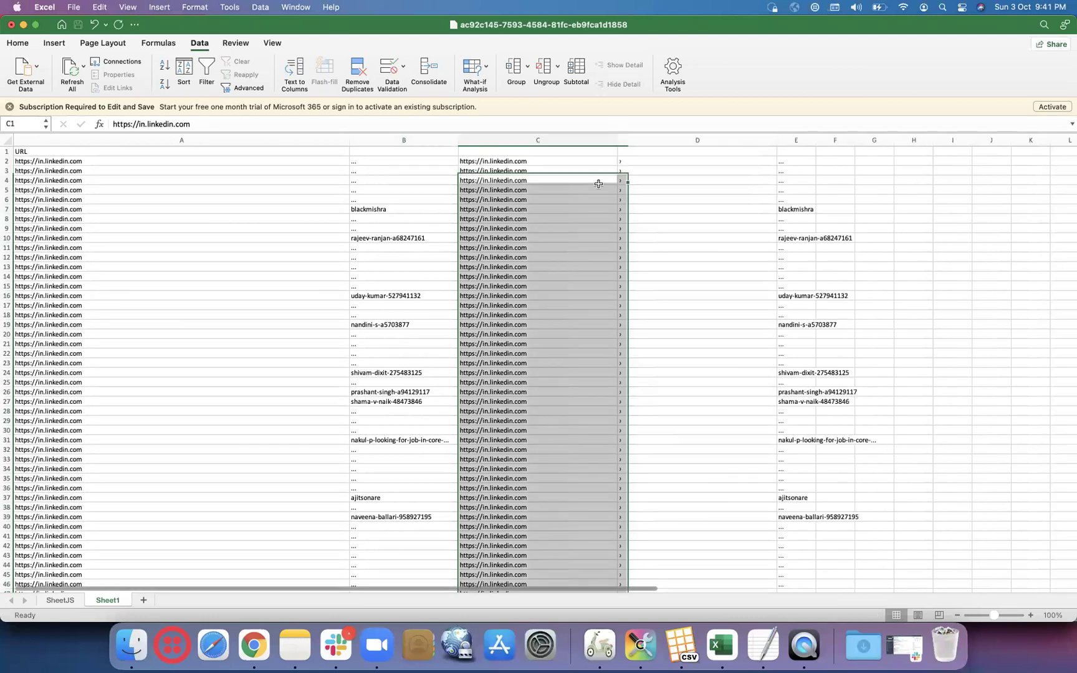
pyautogui.doubleClick(296, 211)
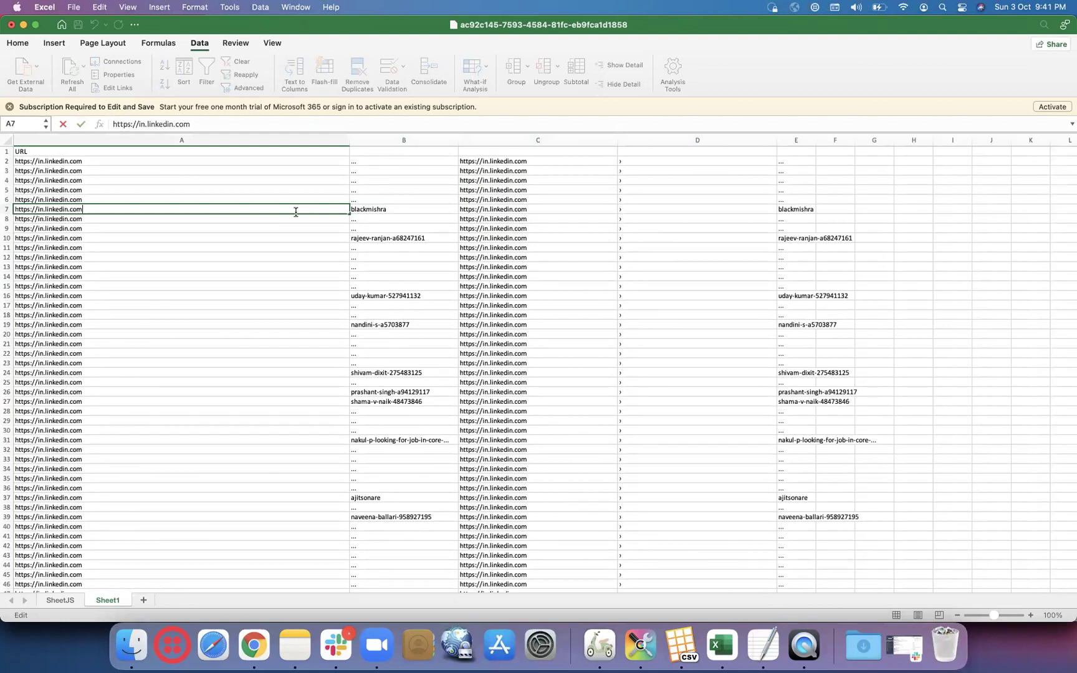
pyautogui.click(208, 138)
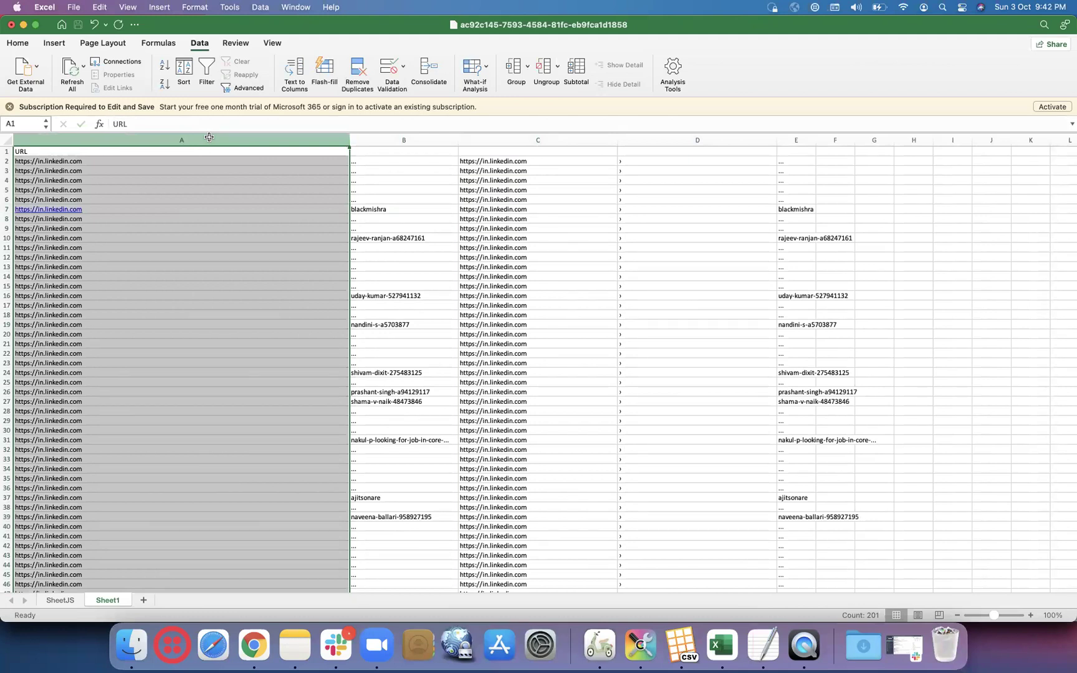
pyautogui.click(255, 645)
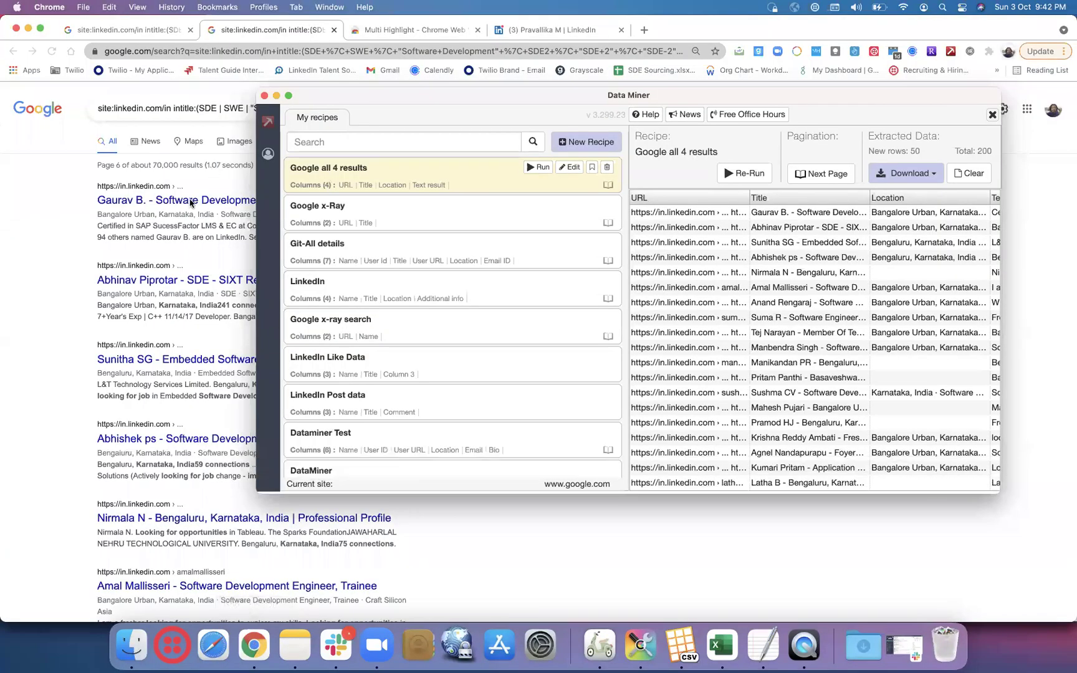
pyautogui.click(190, 203)
pyautogui.click(198, 205)
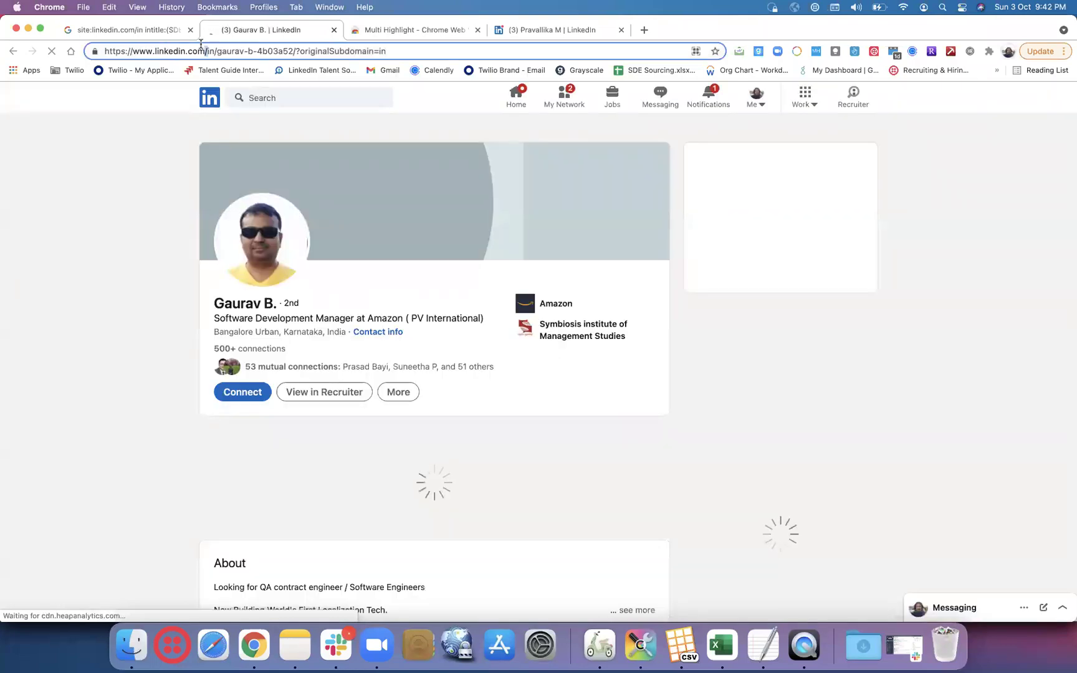
pyautogui.moveTo(213, 49); pyautogui.dragTo(146, 52)
pyautogui.moveTo(216, 51); pyautogui.dragTo(96, 54)
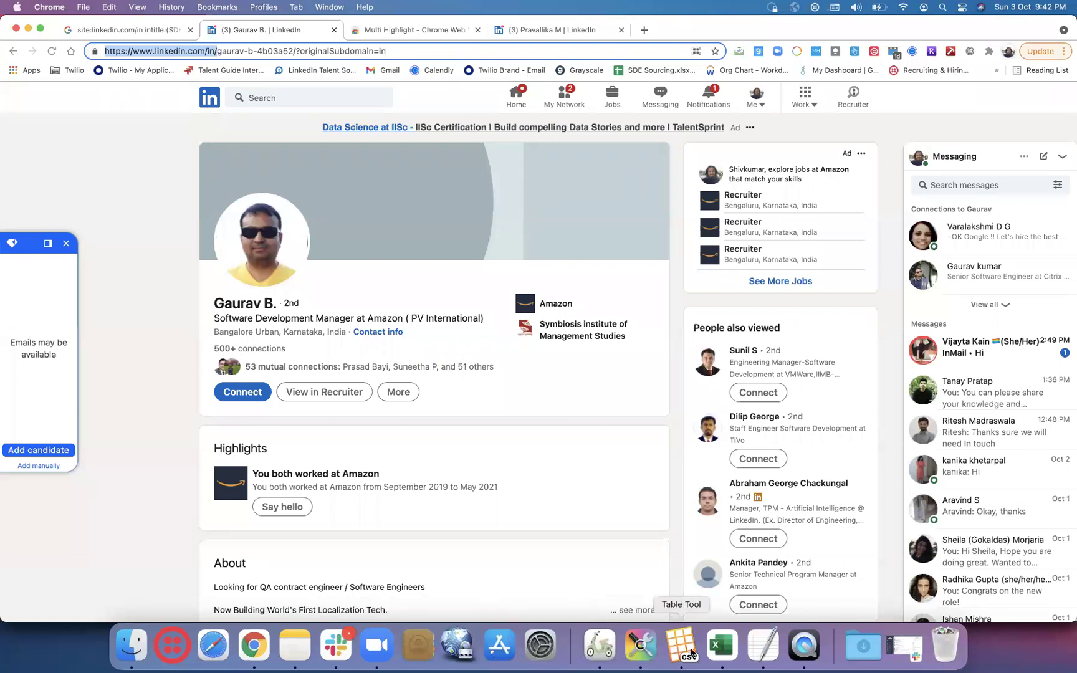
pyautogui.click(720, 653)
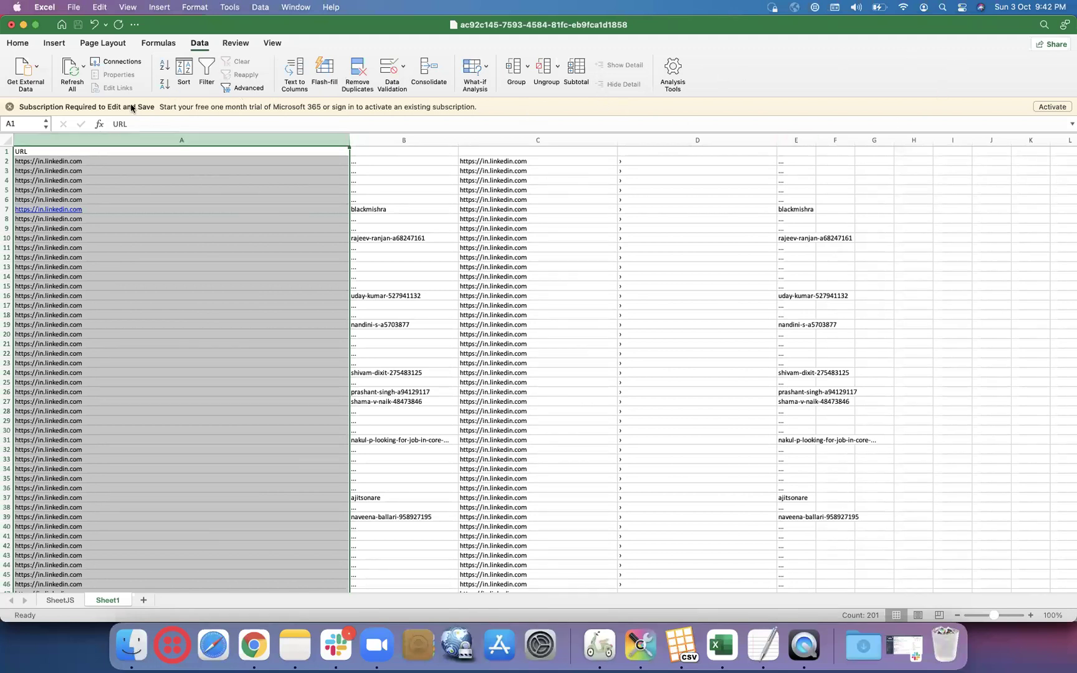
# - Open Replace from Home > Find & Select and clear the old Find text
pyautogui.click(18, 43)
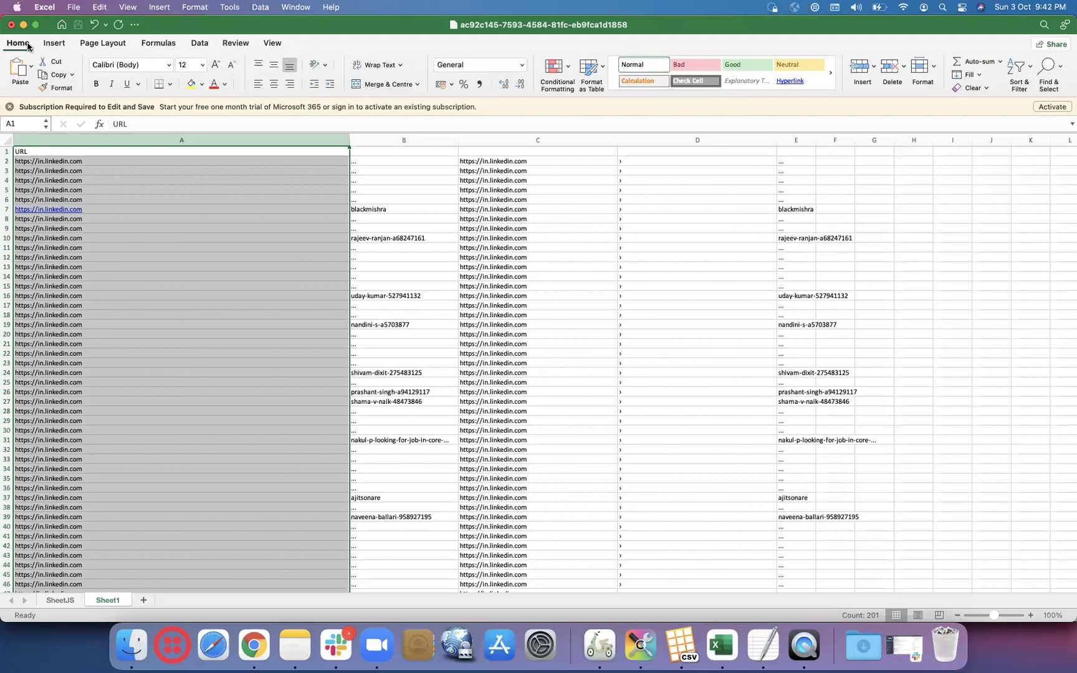
pyautogui.click(1057, 70)
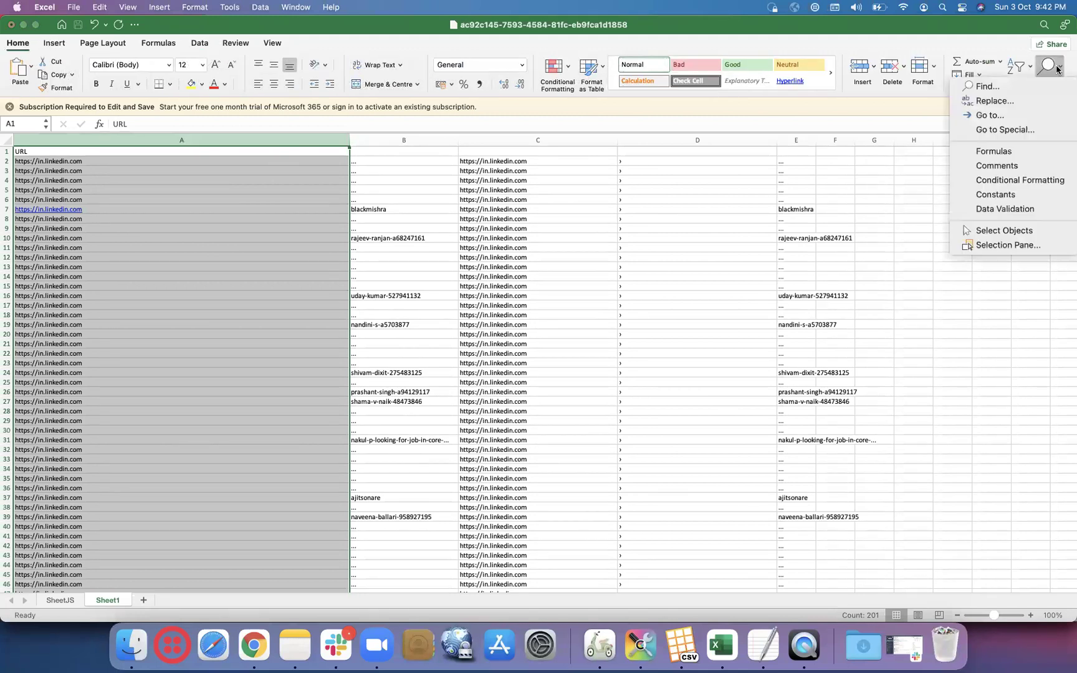
pyautogui.click(995, 101)
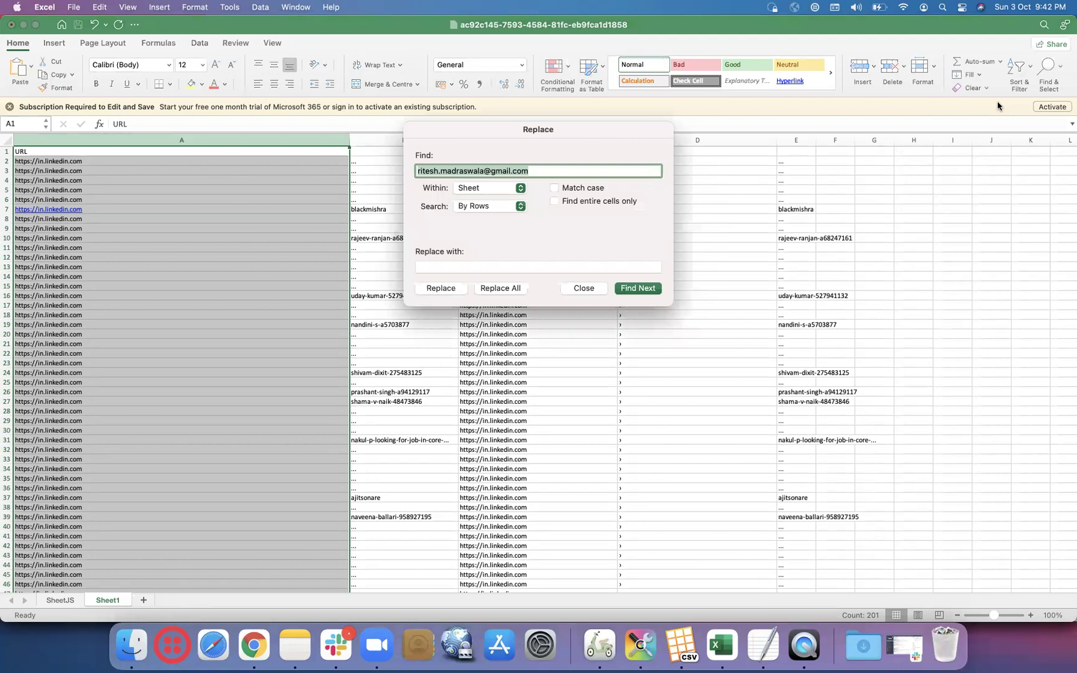
pyautogui.press('BackSpace')
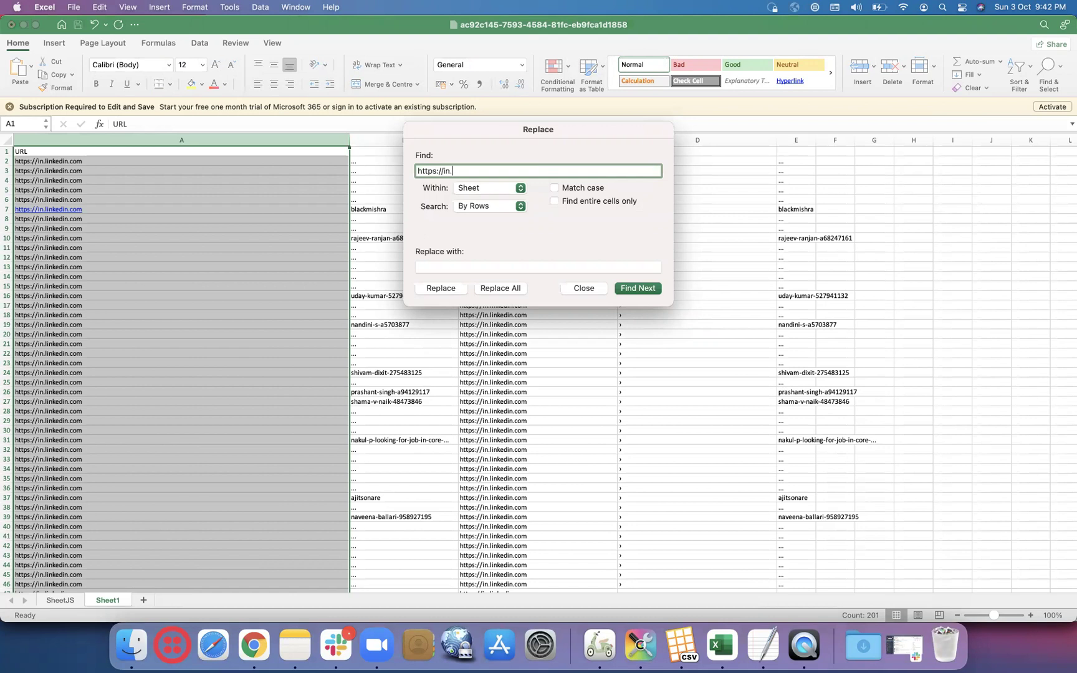
pyautogui.write('com')
pyautogui.click(436, 266)
pyautogui.write('https://www.linkedin.com/in/')
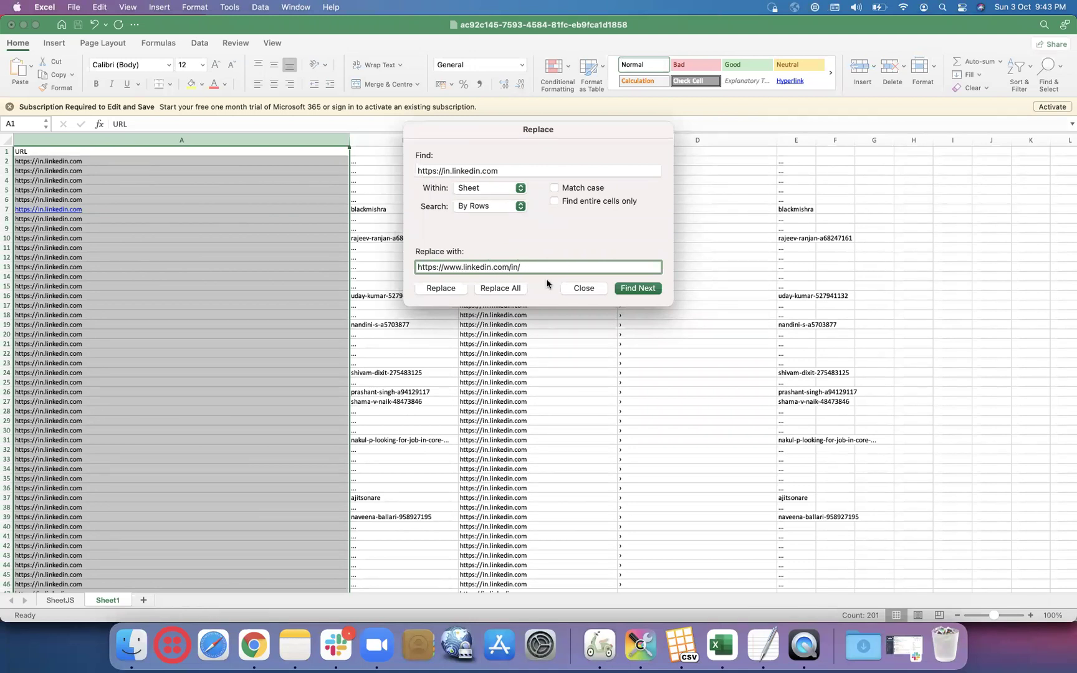
pyautogui.click(511, 288)
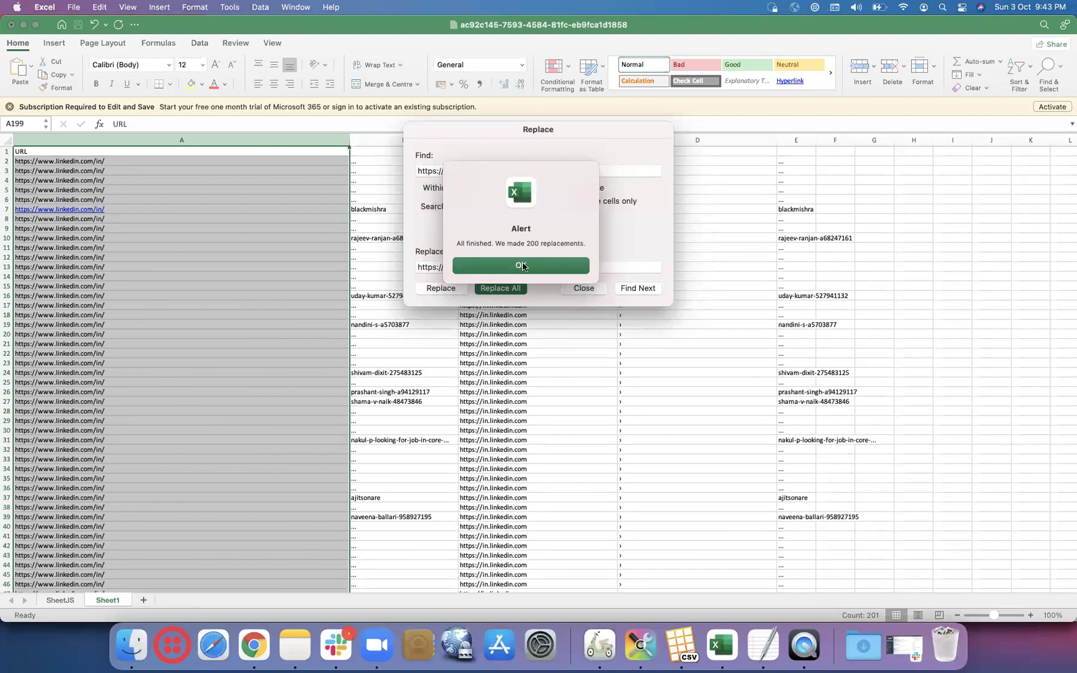
pyautogui.click(522, 266)
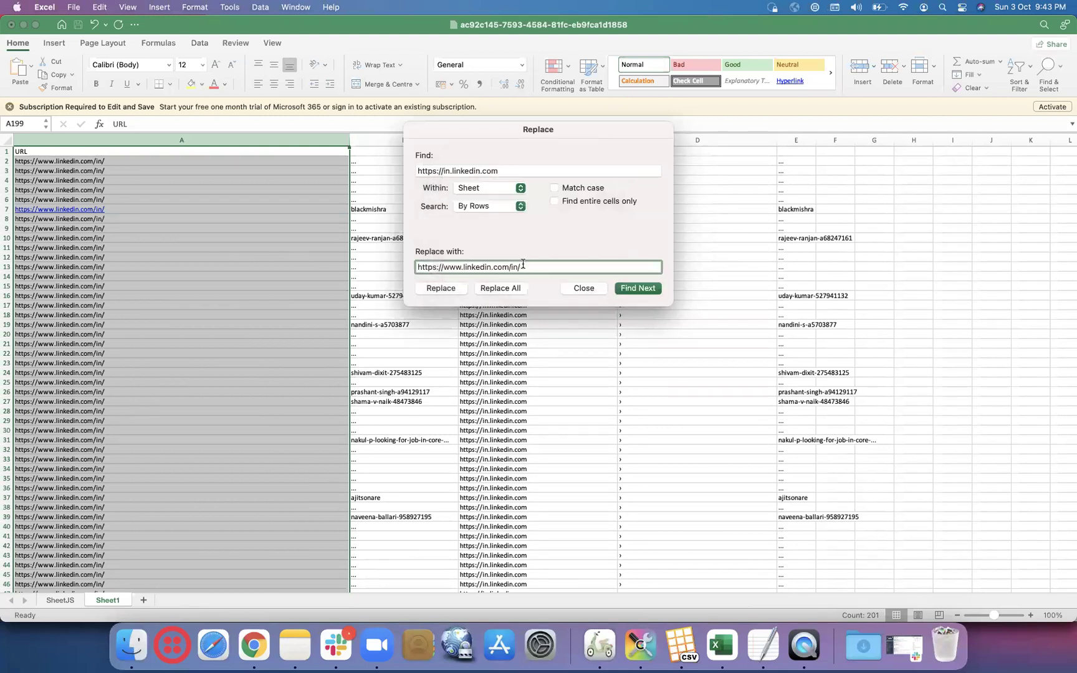
pyautogui.click(584, 287)
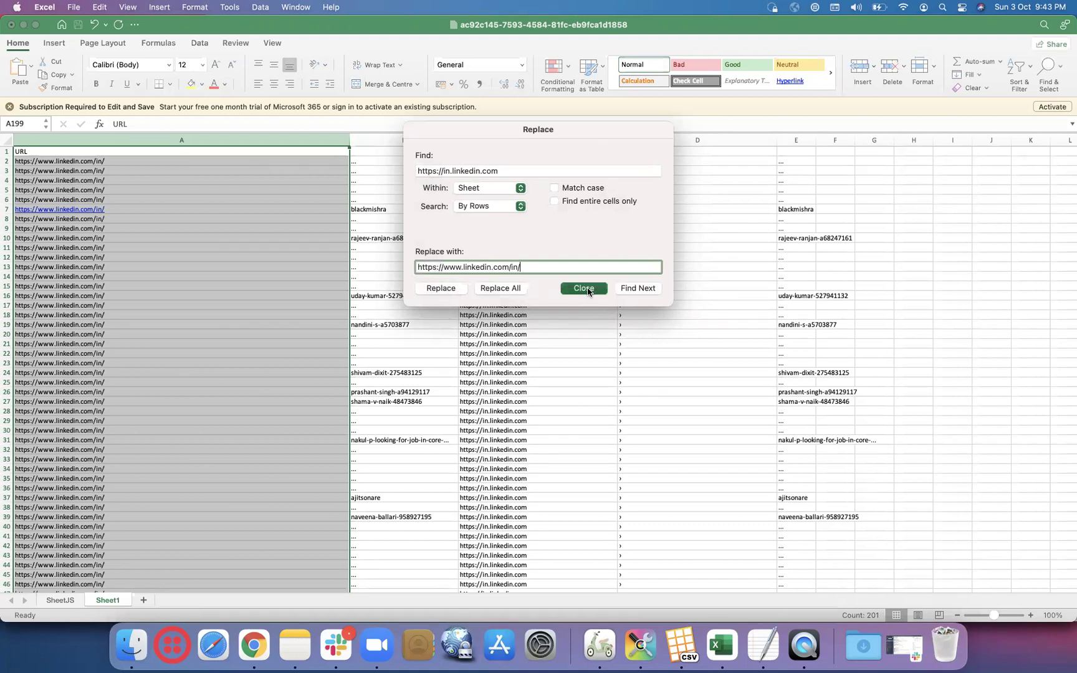
# - Clear columns C–E and enter =CONCATENATE(A2,B2) in C2
pyautogui.moveTo(501, 140); pyautogui.dragTo(779, 141)
pyautogui.press('Delete')
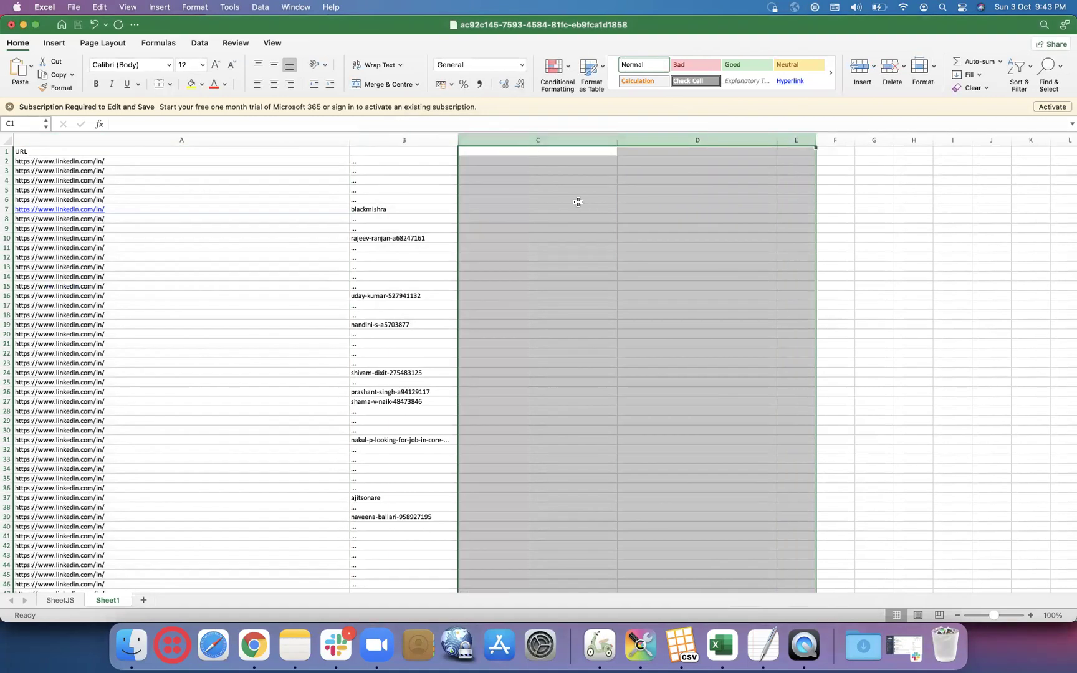
pyautogui.click(501, 151)
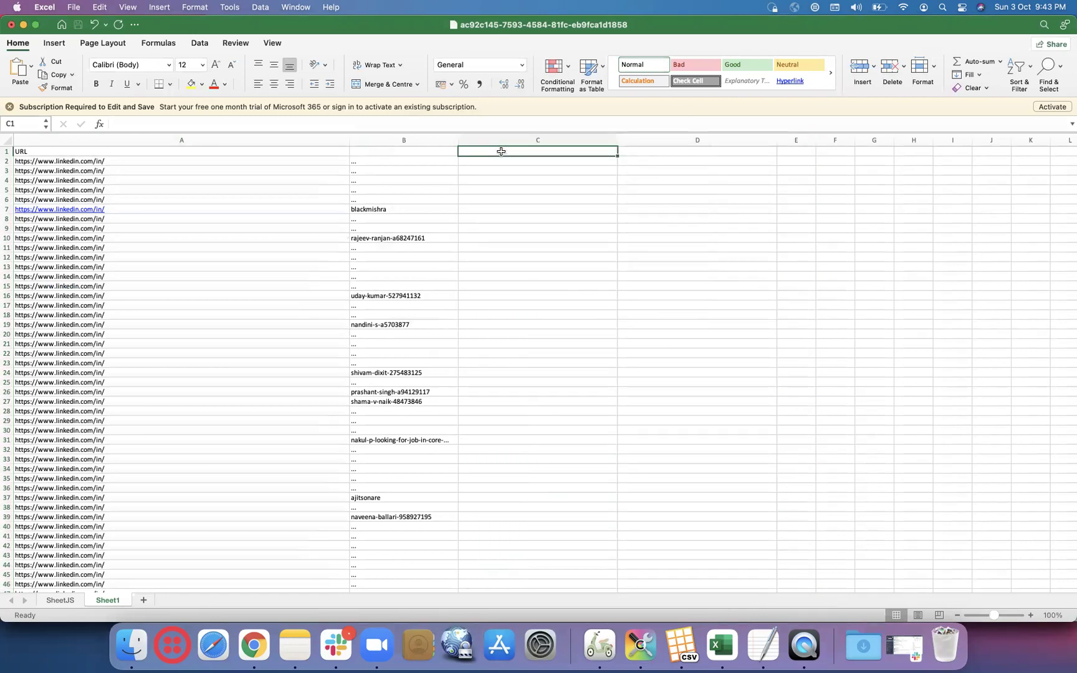
pyautogui.click(501, 159)
pyautogui.write('=con')
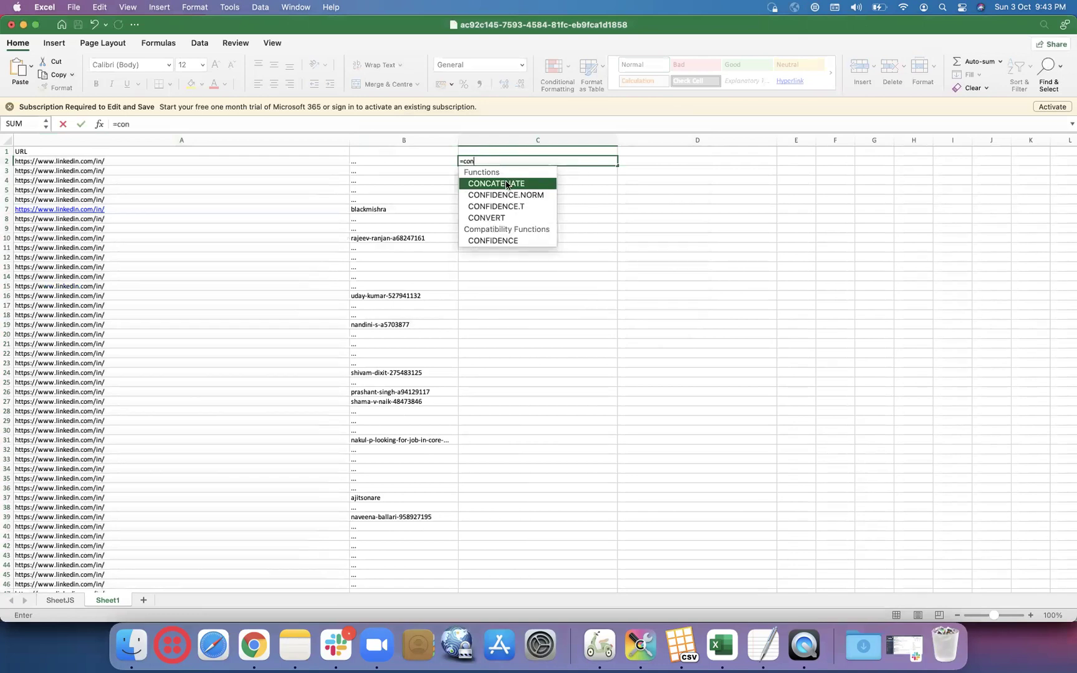
pyautogui.doubleClick(506, 183)
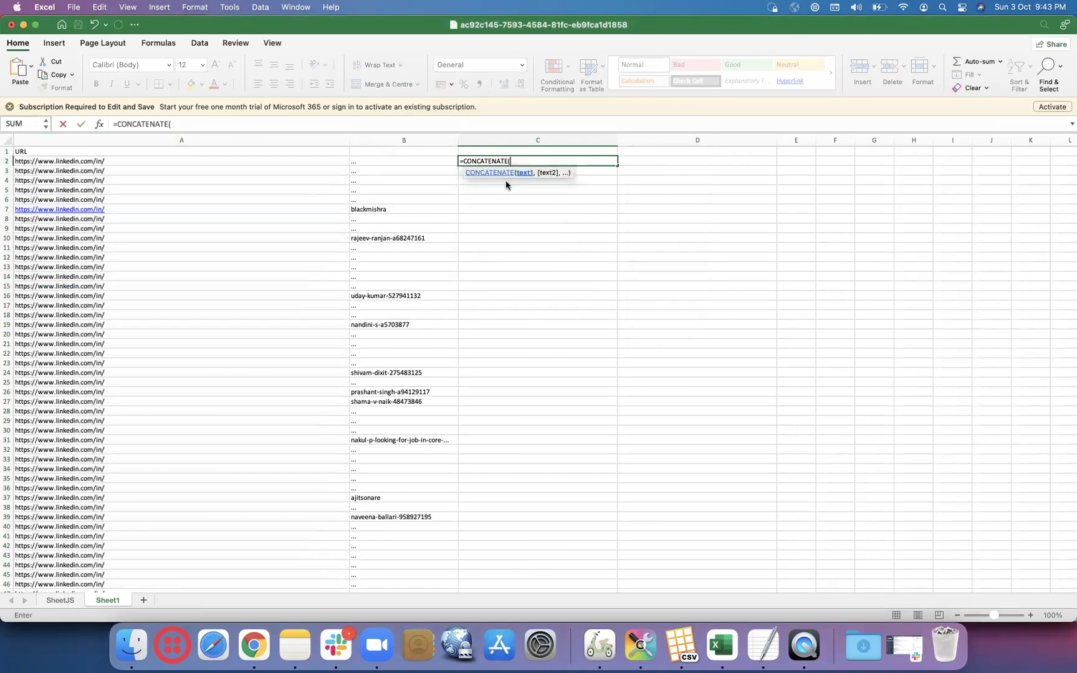
pyautogui.click(222, 162)
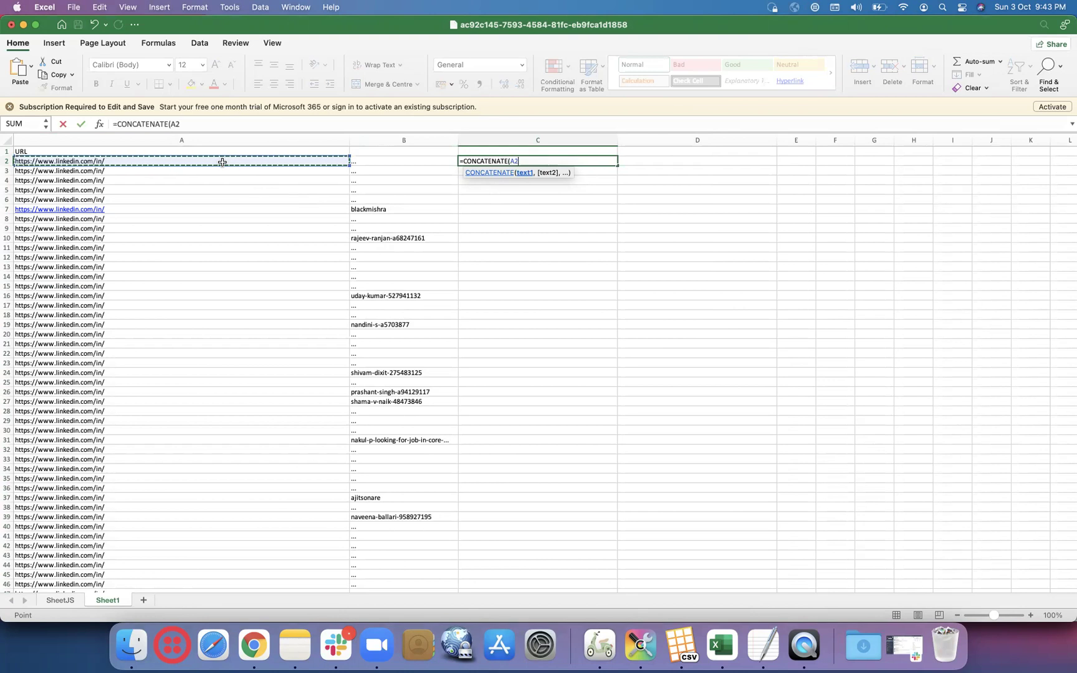
pyautogui.write(',')
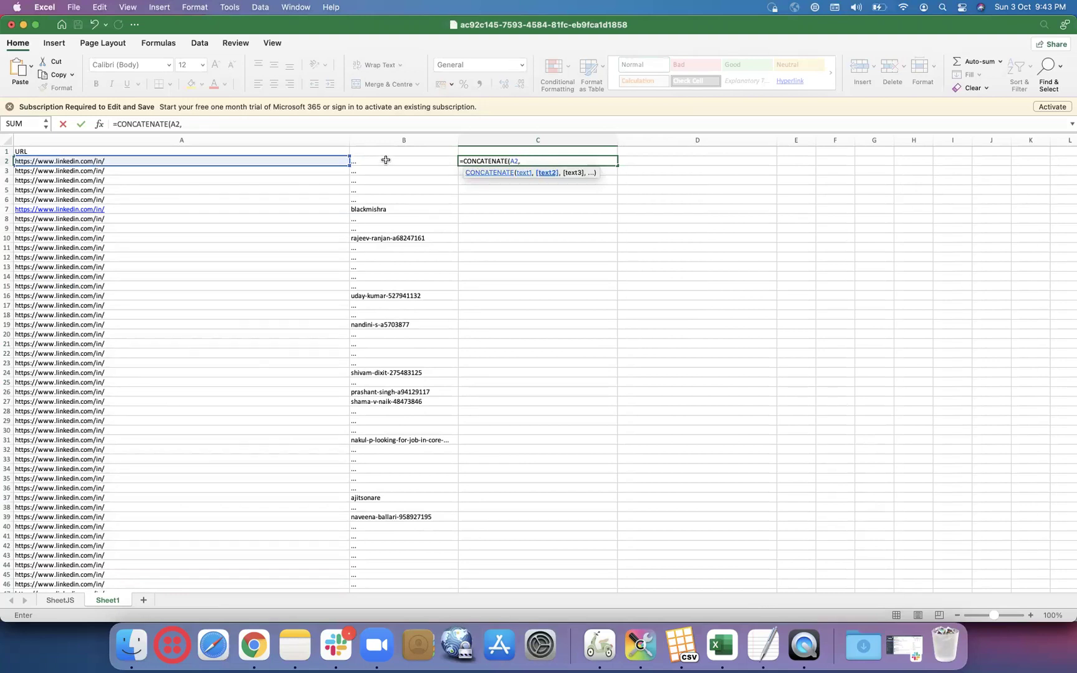
pyautogui.click(385, 161)
pyautogui.write(')')
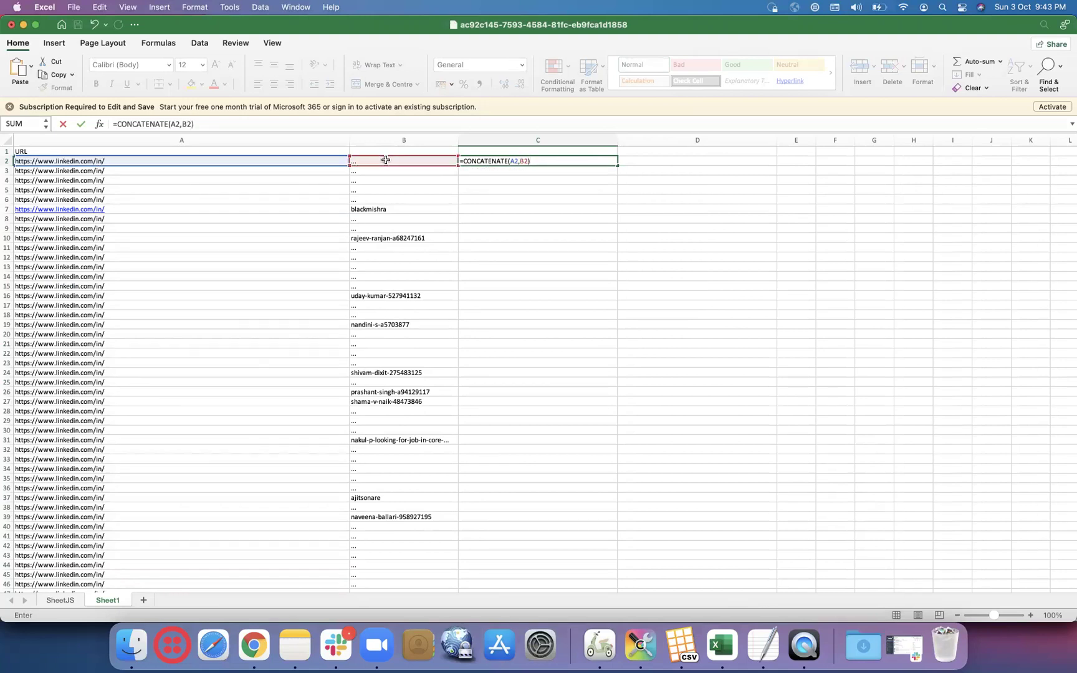
pyautogui.press('Return')
# - Fill the C2 formula down to row 201 and copy the joined URL in C196
pyautogui.click(597, 162)
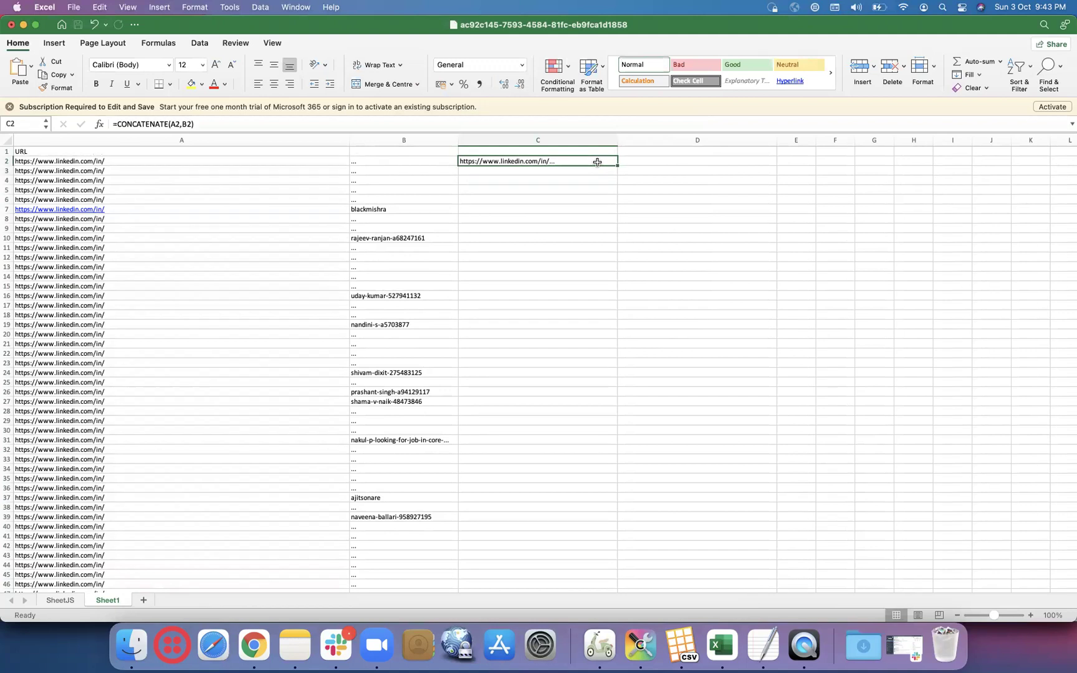
pyautogui.doubleClick(618, 164)
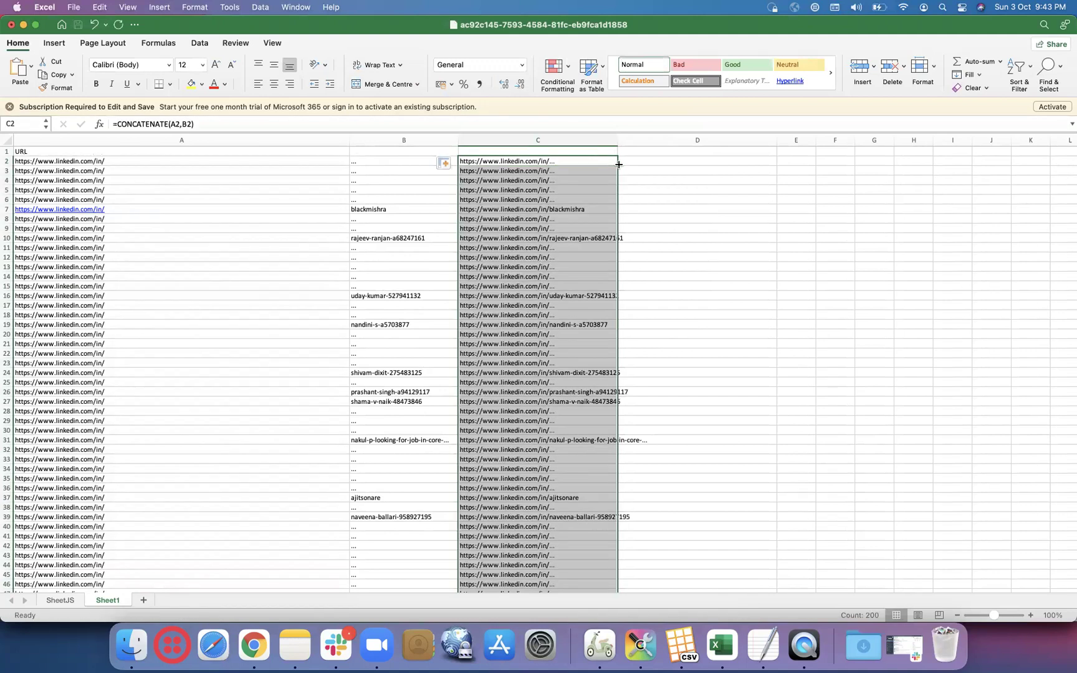
pyautogui.scroll(-20, 560, 336)
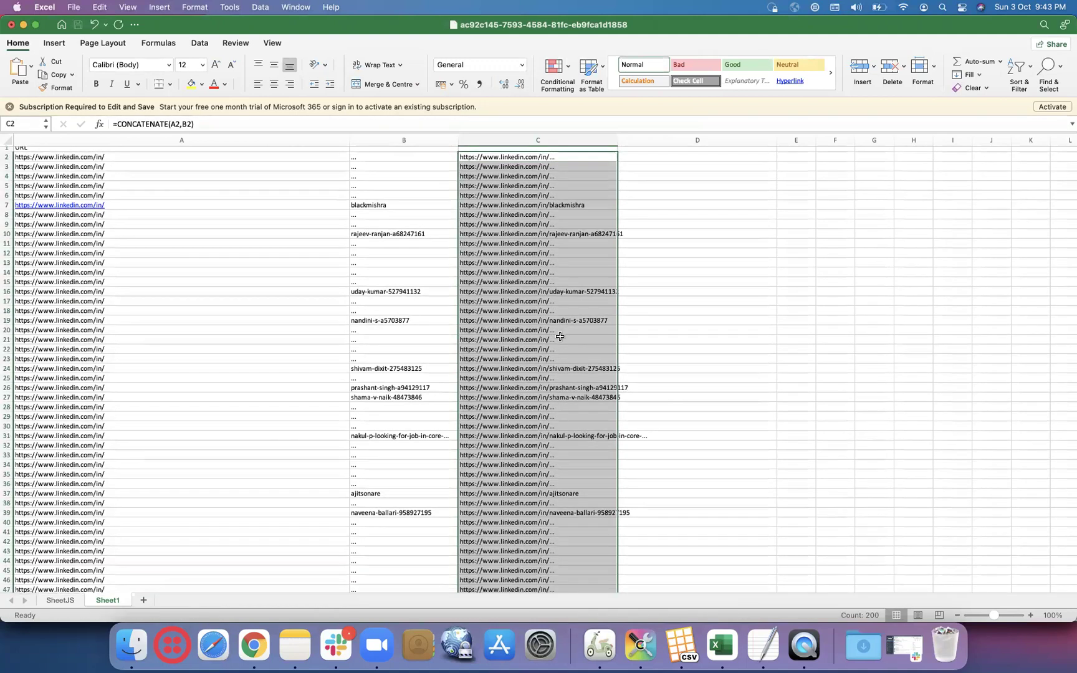
pyautogui.scroll(-20, 560, 337)
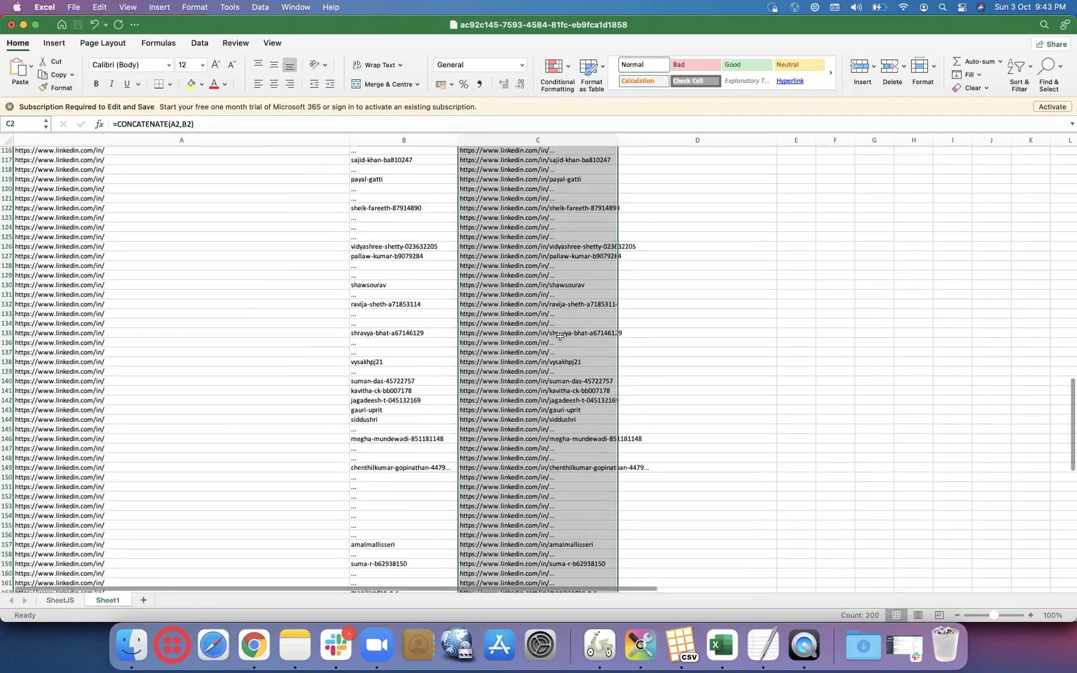
pyautogui.scroll(-10, 559, 337)
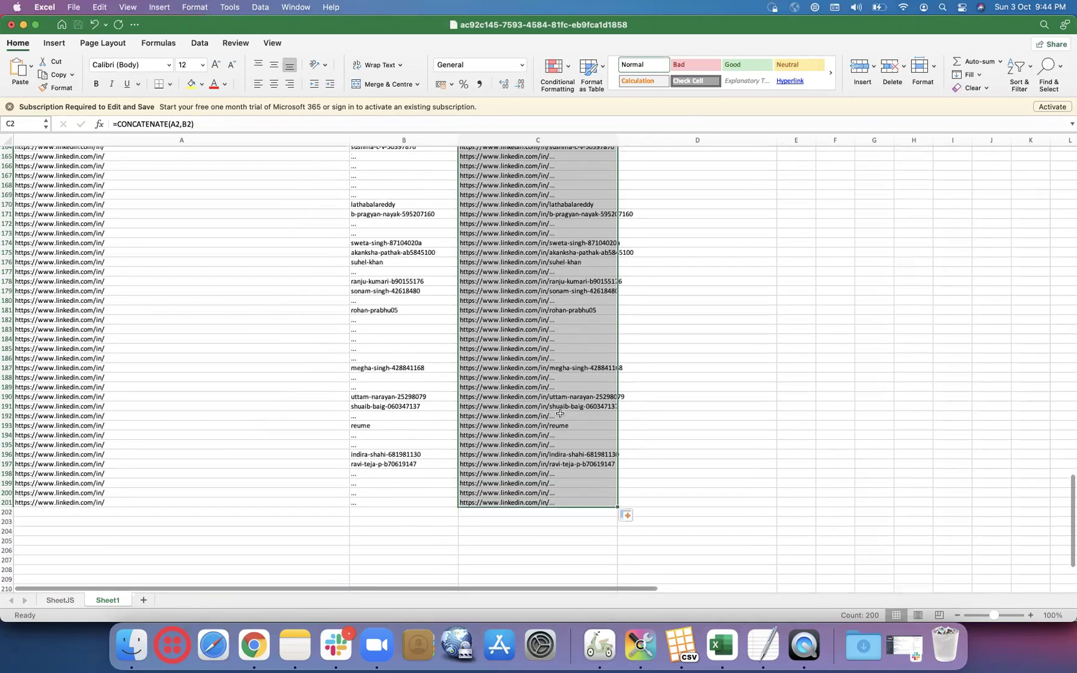
pyautogui.click(576, 456)
pyautogui.press('super+c')
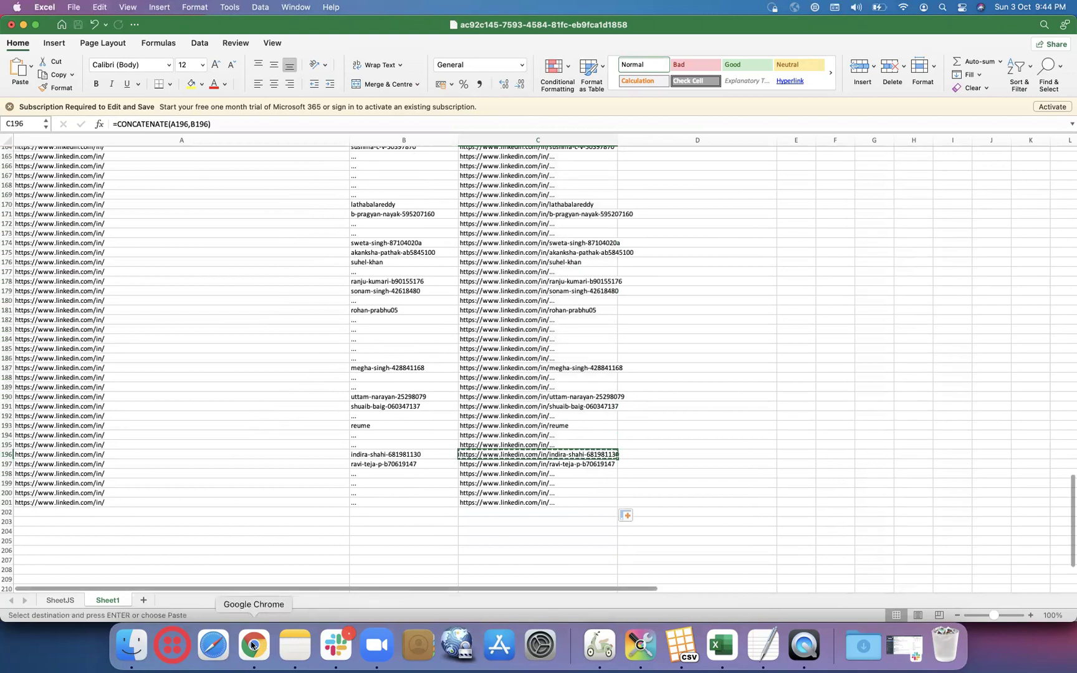
pyautogui.click(252, 645)
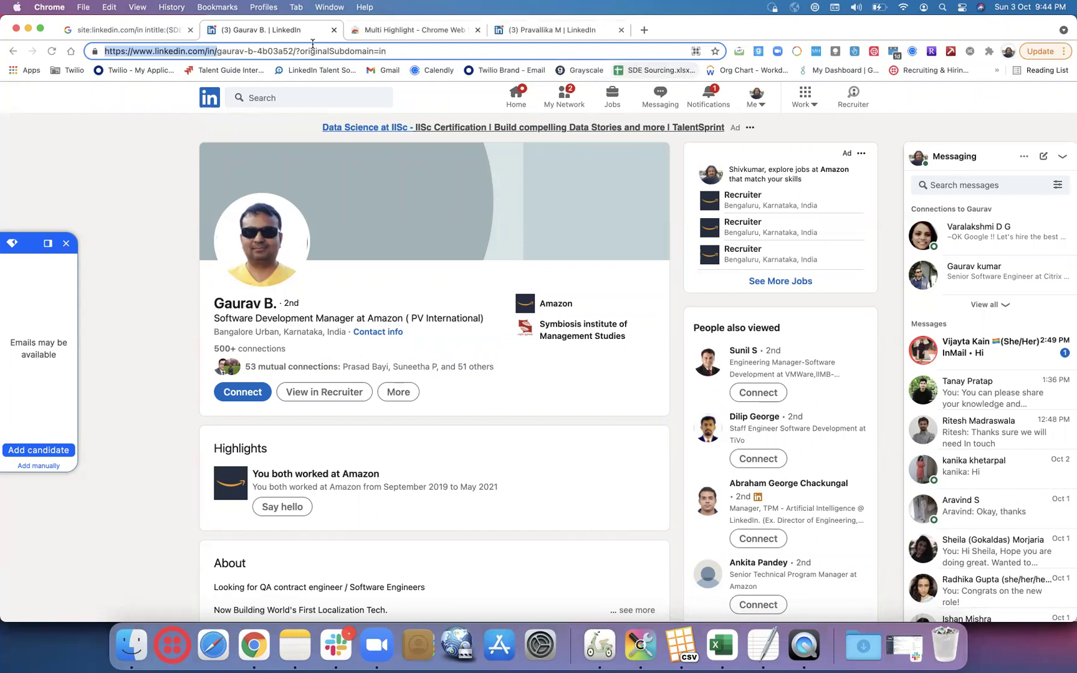
# - Search Google for 'googe search settings' in a new tab
pyautogui.click(12, 53)
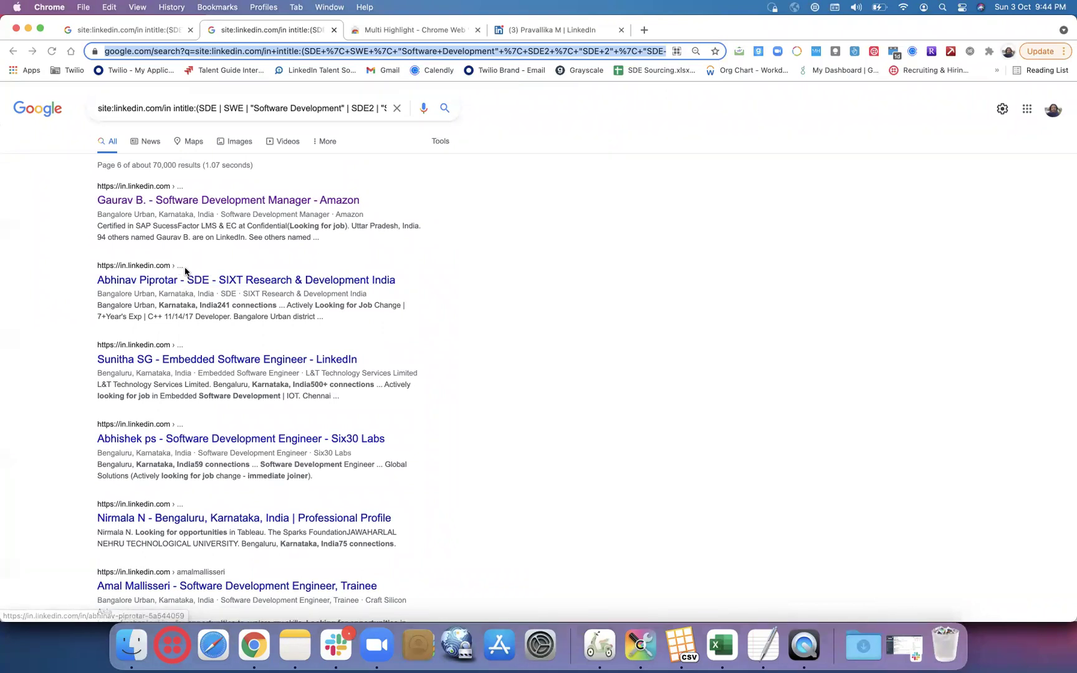
pyautogui.click(643, 30)
pyautogui.write('goog')
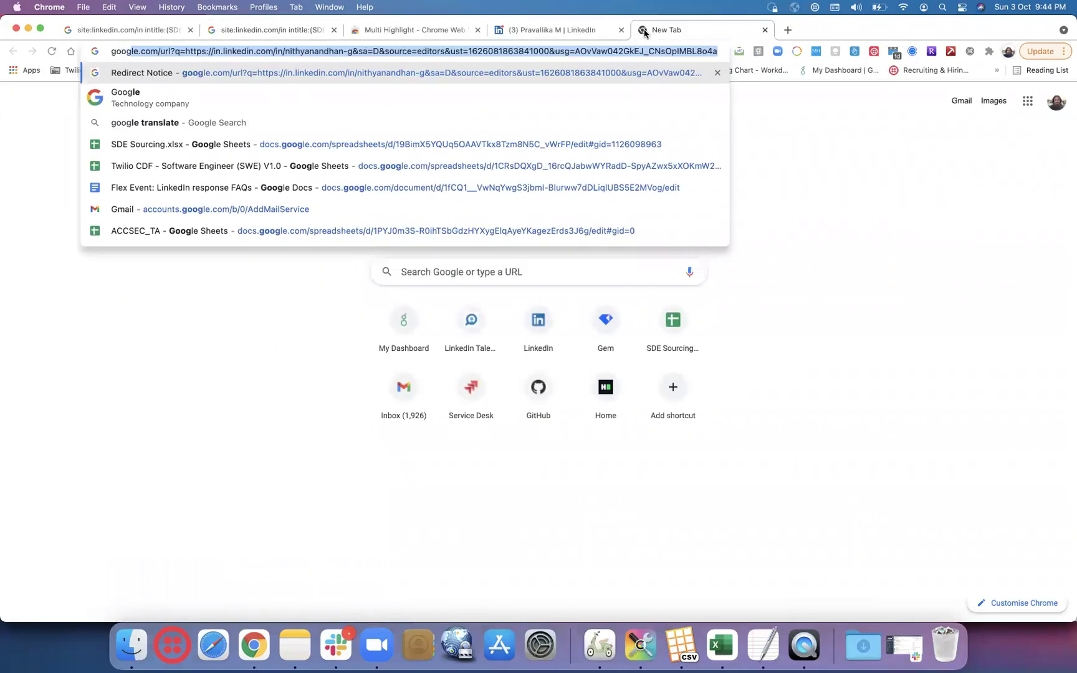
pyautogui.write('e search ')
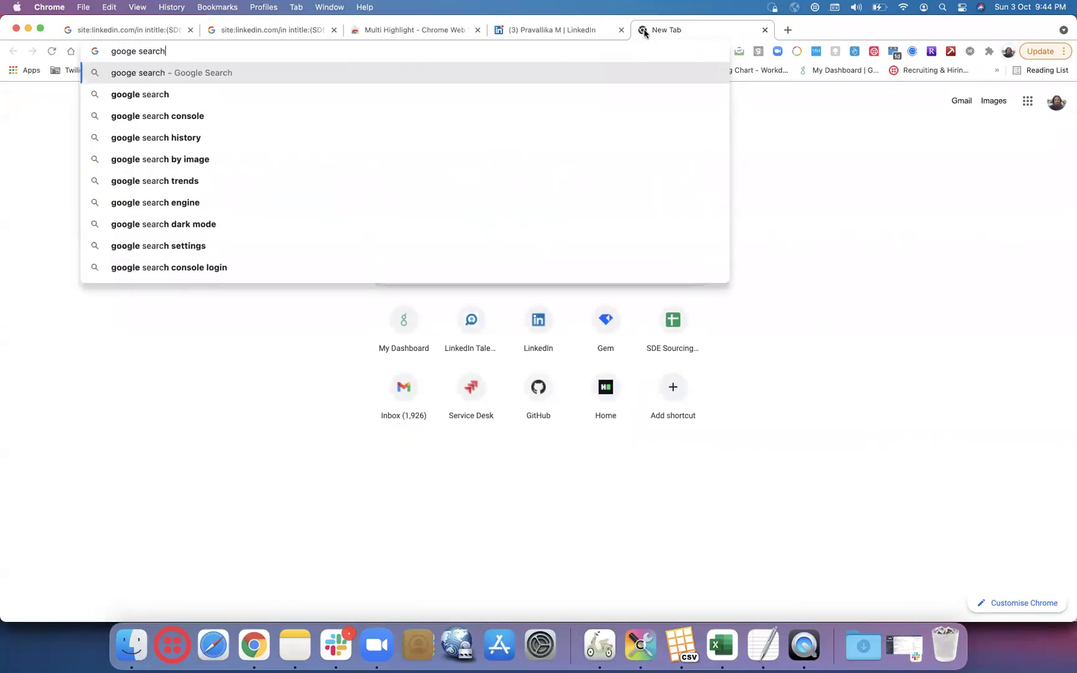
pyautogui.write('se')
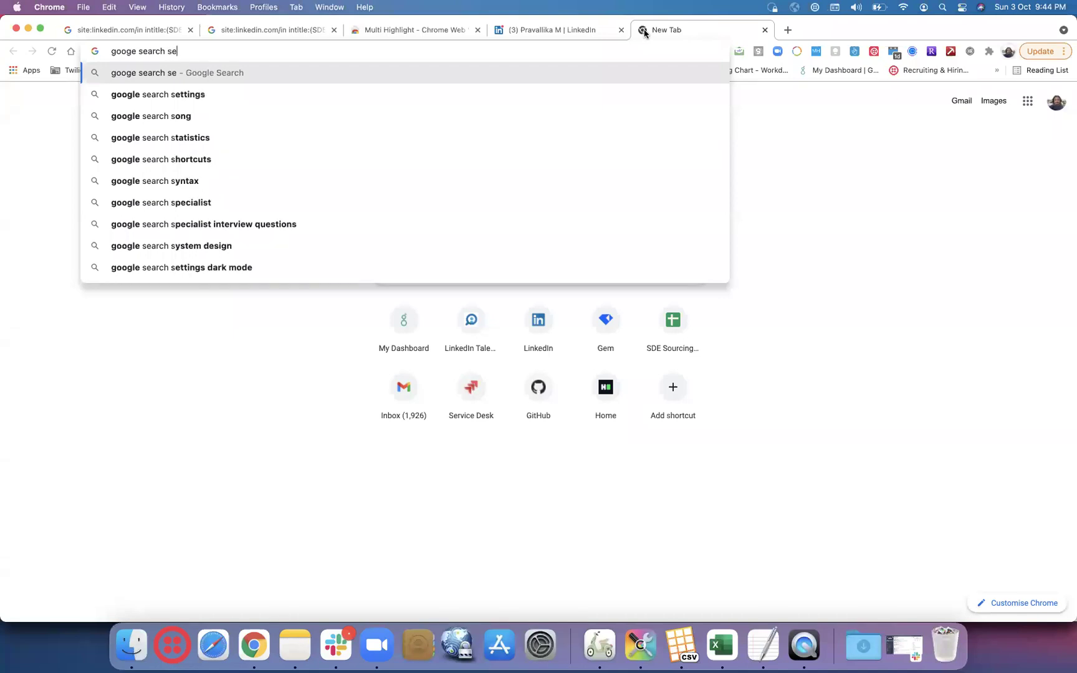
pyautogui.write('tting')
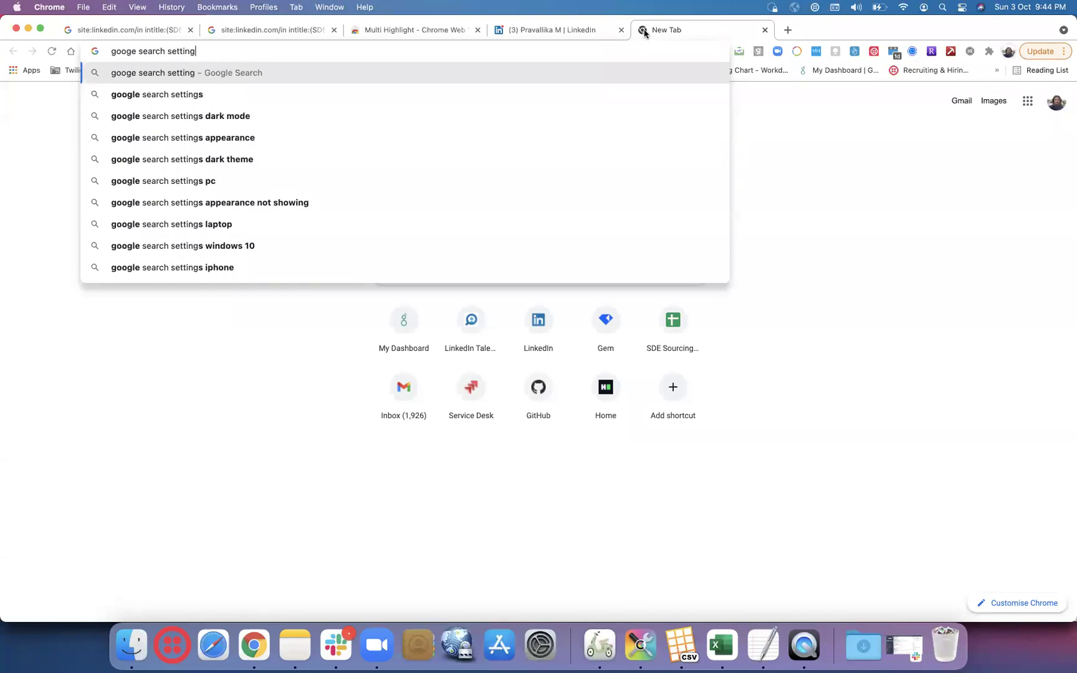
pyautogui.write('s')
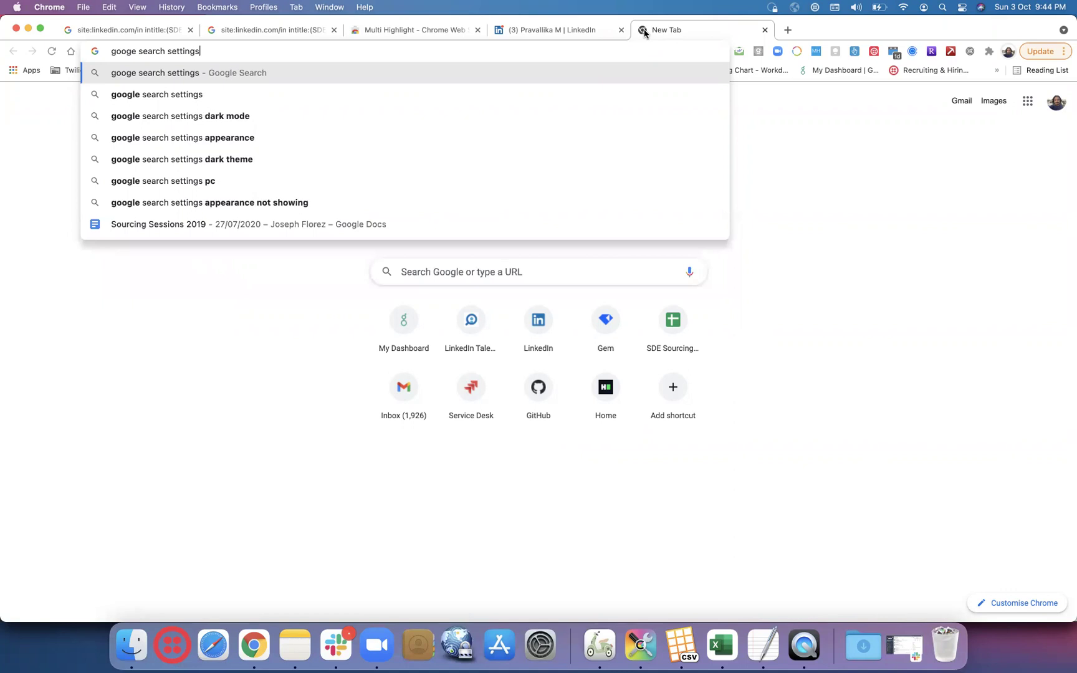
pyautogui.press('Return')
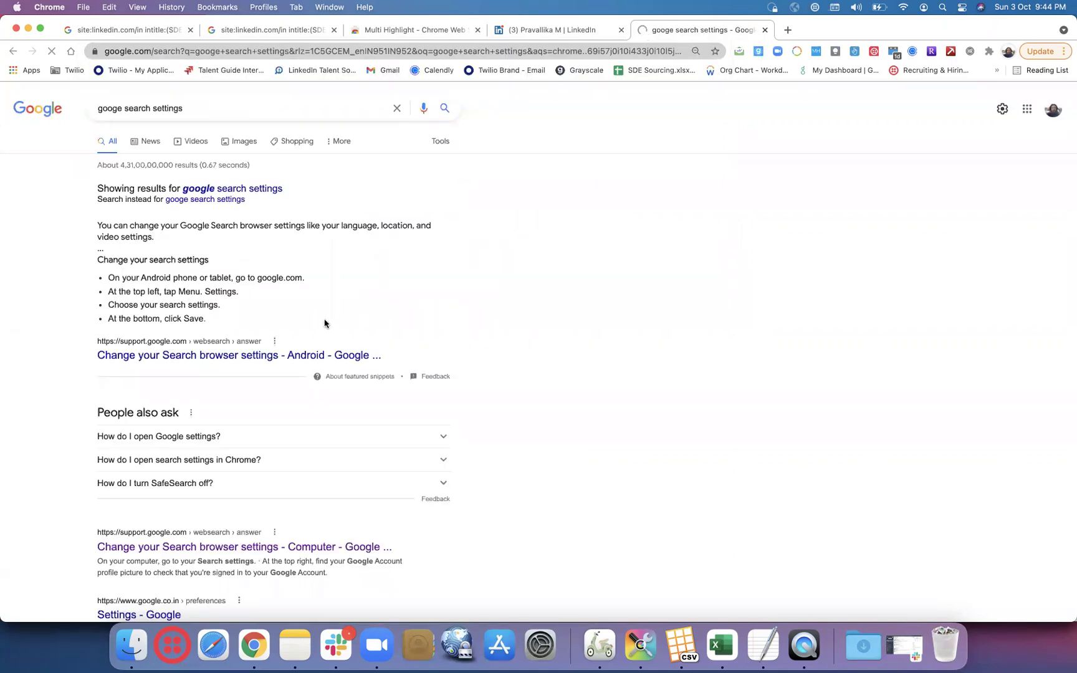
# - Raise Google's results per page from 10 to 20 and save the preferences
pyautogui.click(248, 415)
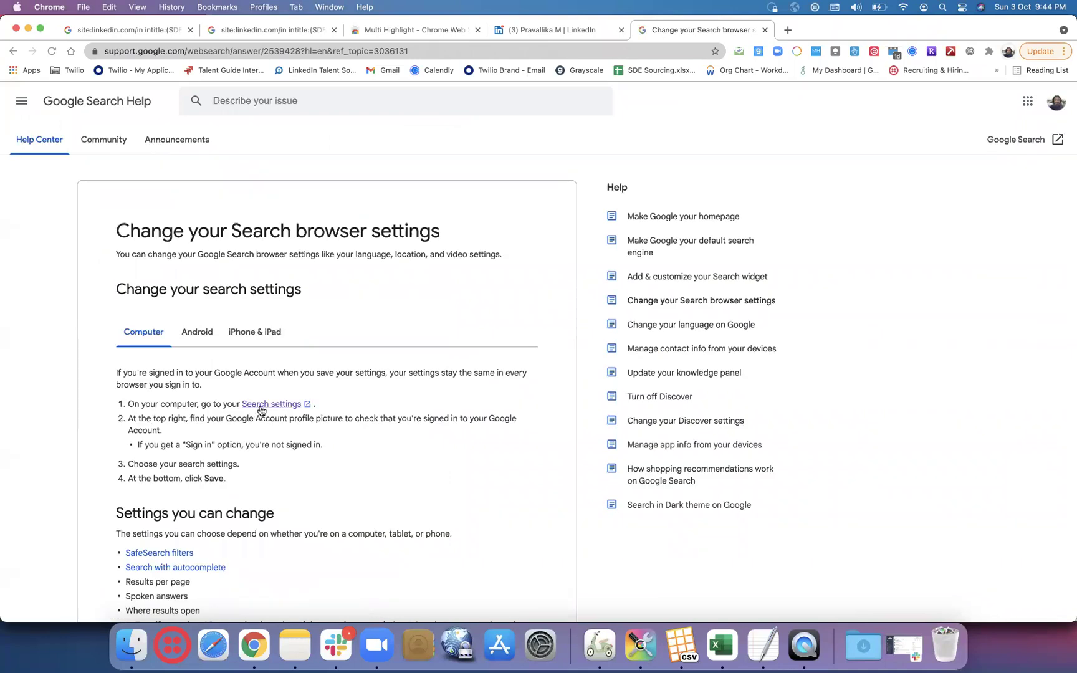
pyautogui.click(261, 405)
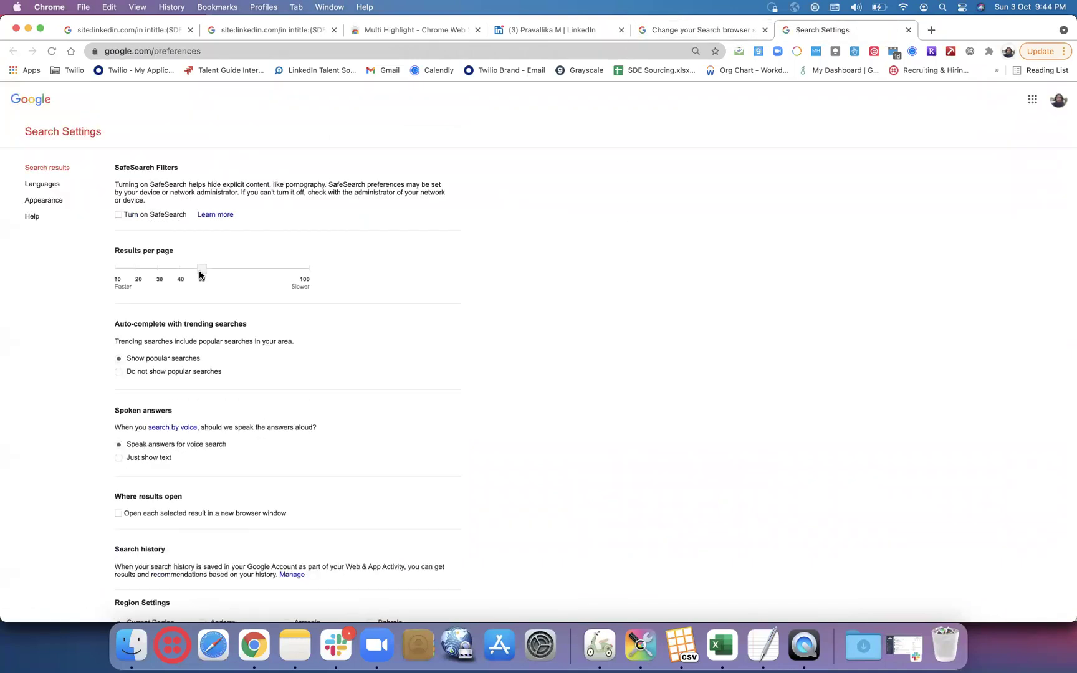
pyautogui.moveTo(126, 273); pyautogui.dragTo(137, 276)
pyautogui.scroll(-5, 530, 294)
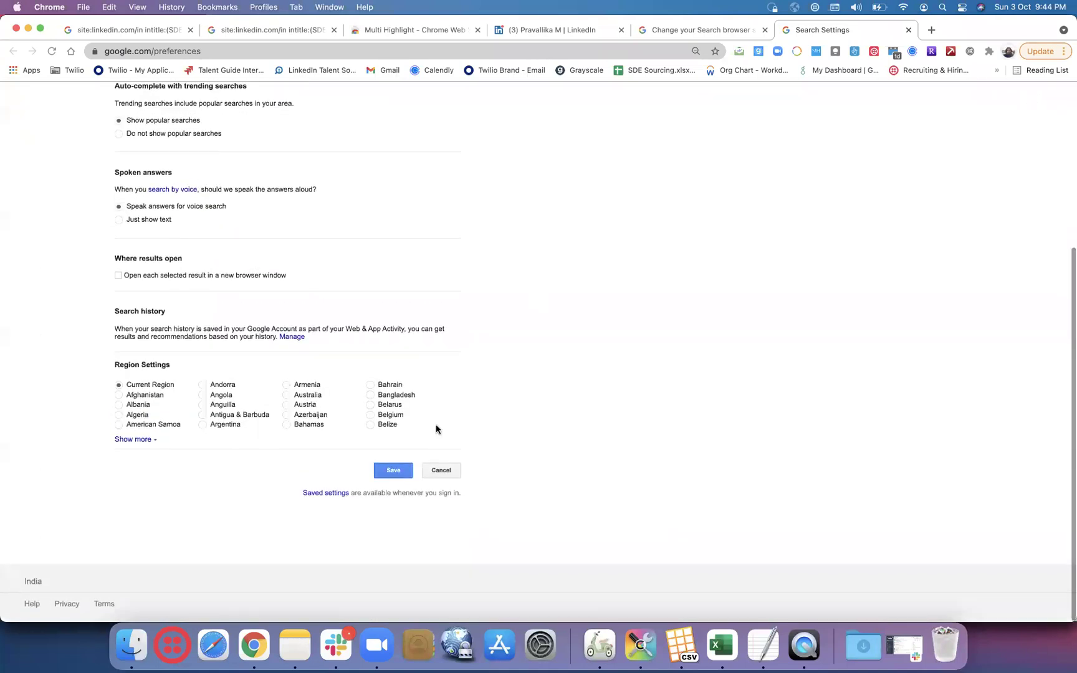
pyautogui.click(405, 472)
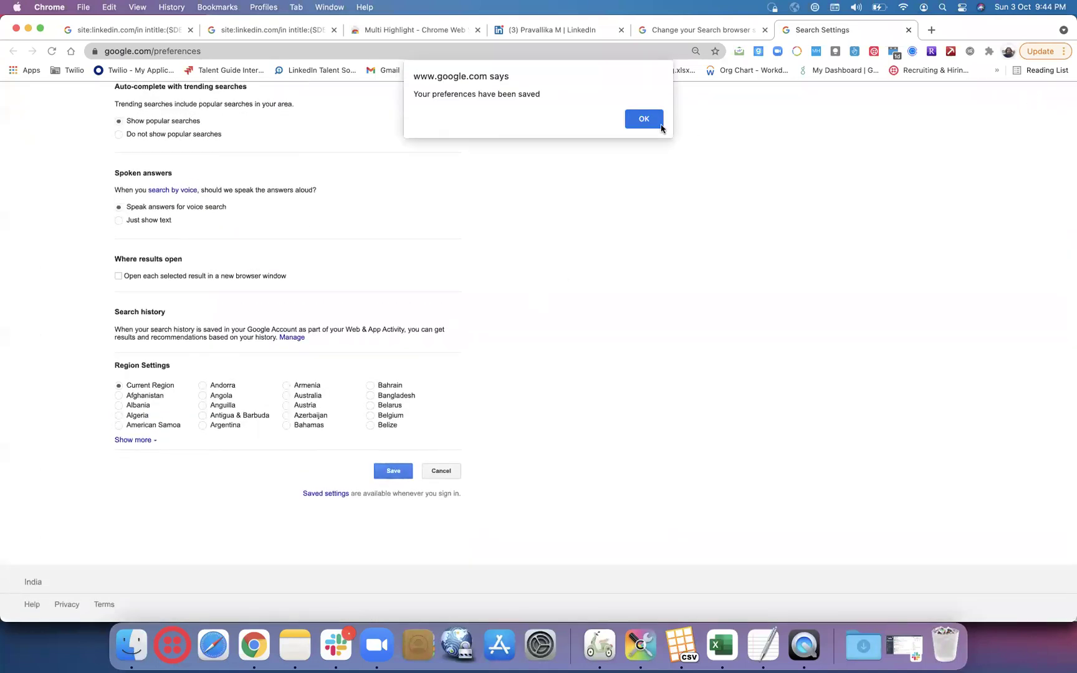
pyautogui.click(641, 118)
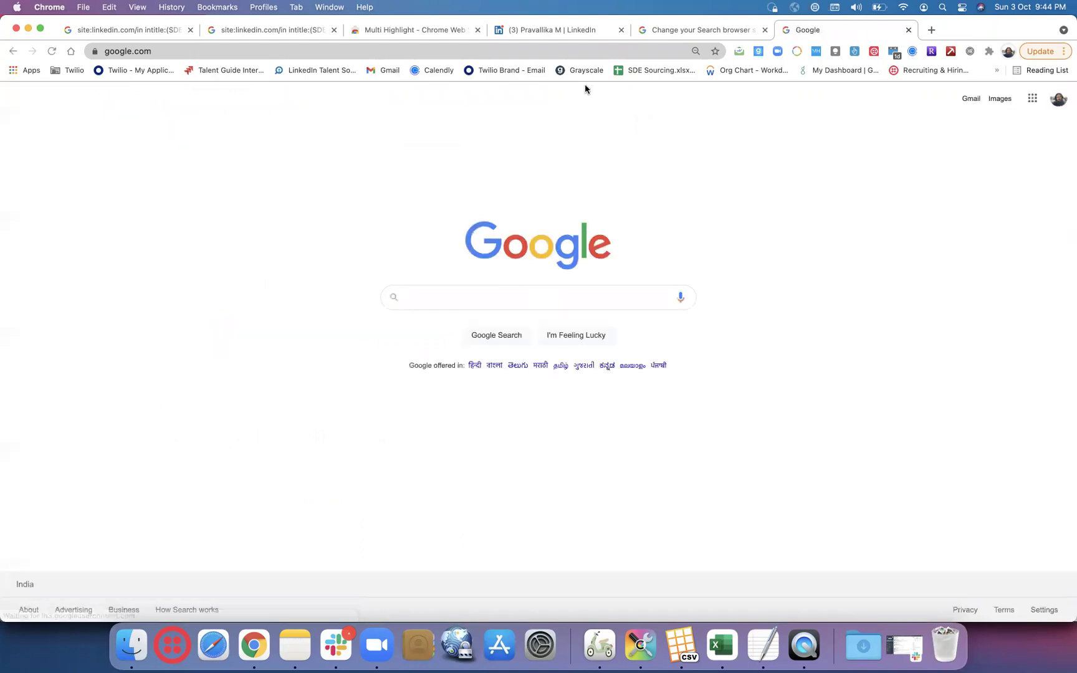
# - Reload and scroll through the LinkedIn X-ray results, then go back to Excel
pyautogui.click(243, 29)
pyautogui.click(54, 51)
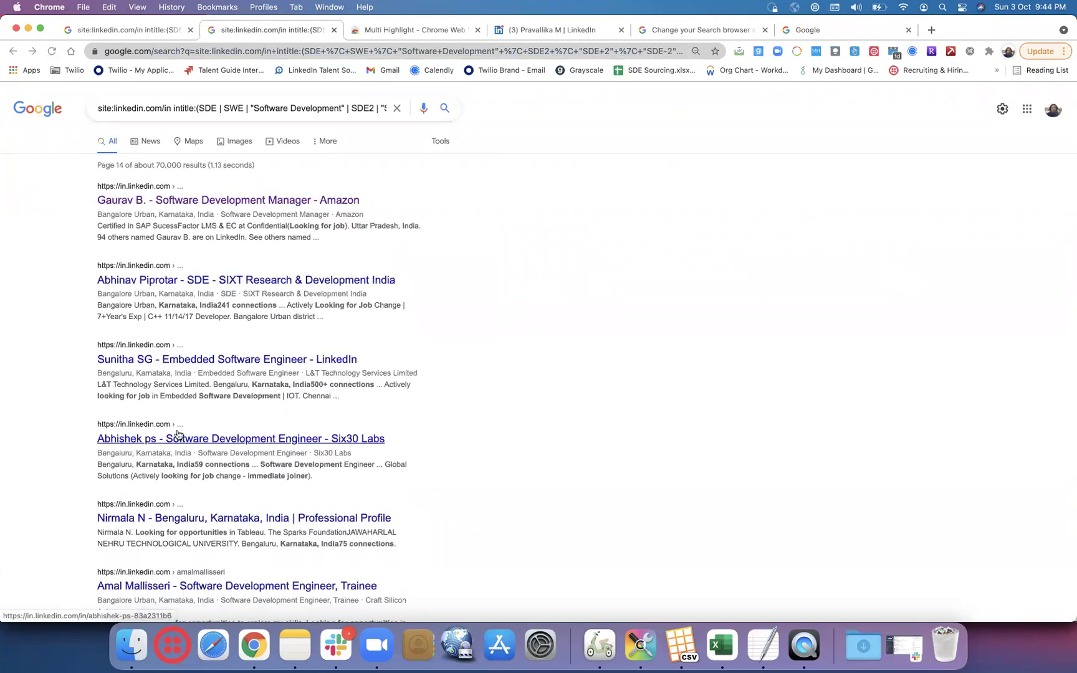
pyautogui.scroll(-7, 215, 528)
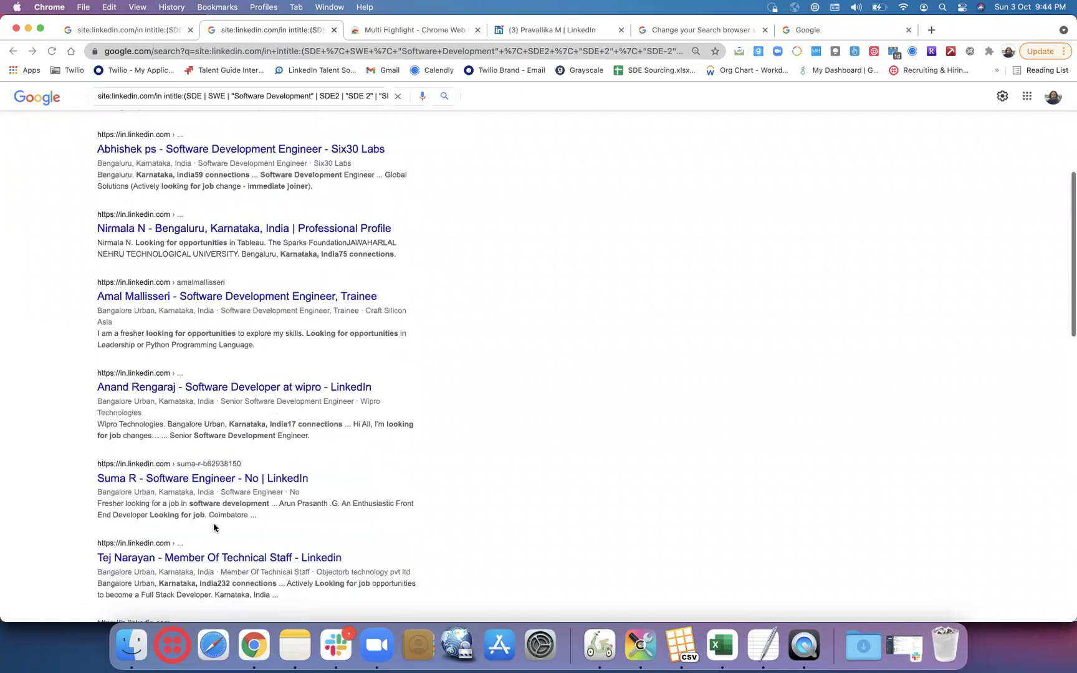
pyautogui.scroll(-2, 214, 527)
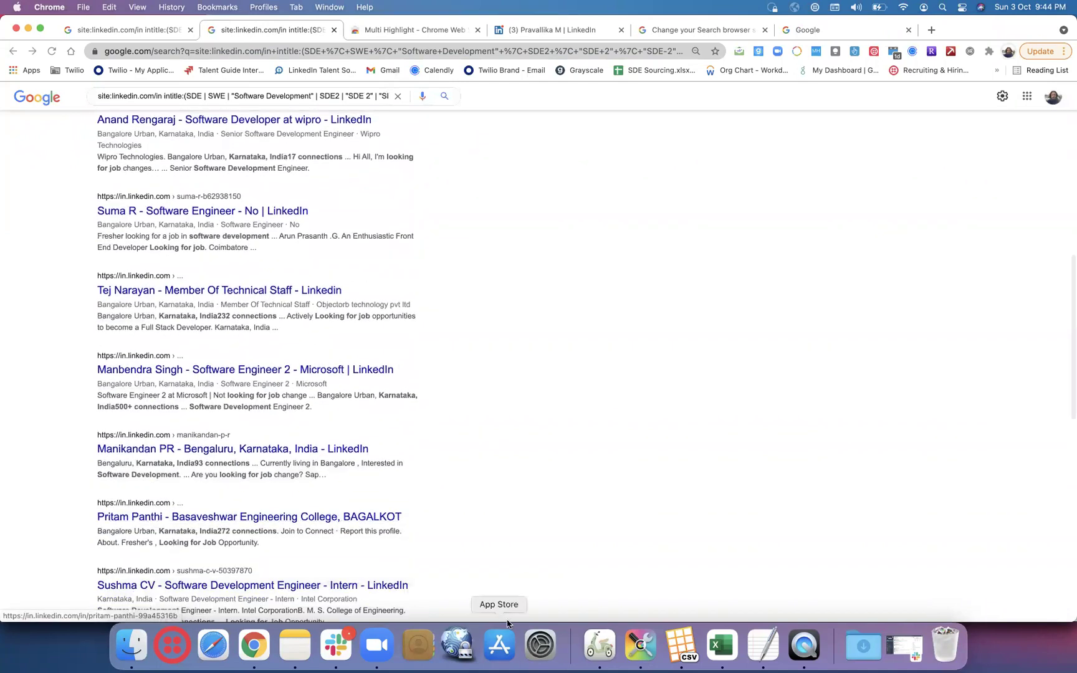
pyautogui.click(717, 648)
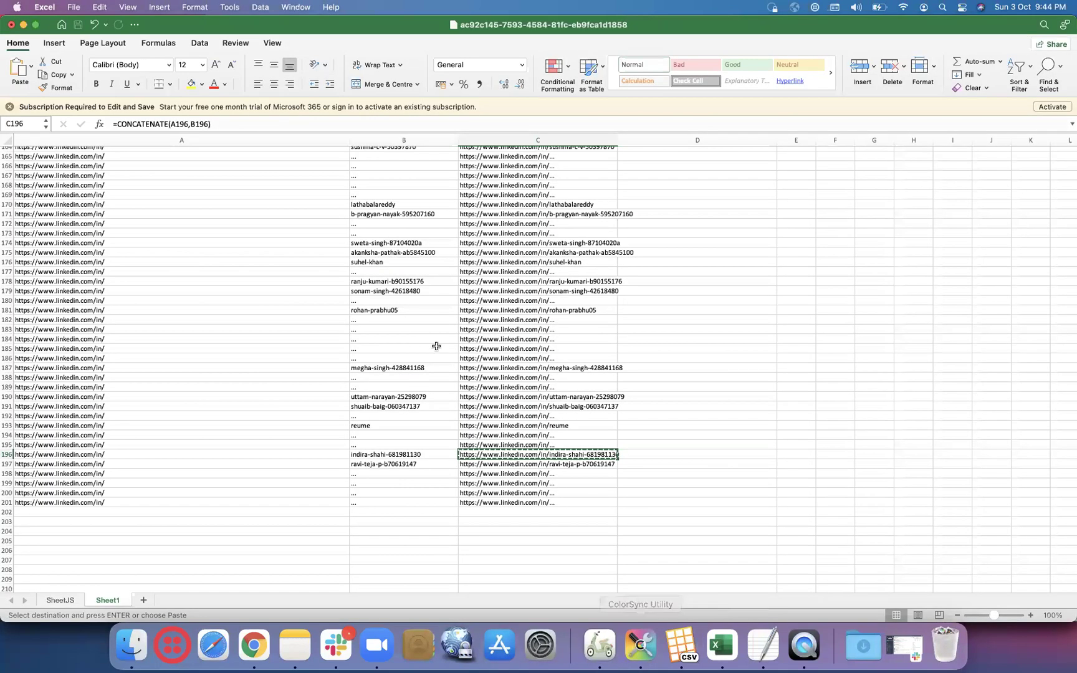
# - Review the base URLs and the CONCATENATE formulas in Sheet1's column C
pyautogui.scroll(20, 436, 346)
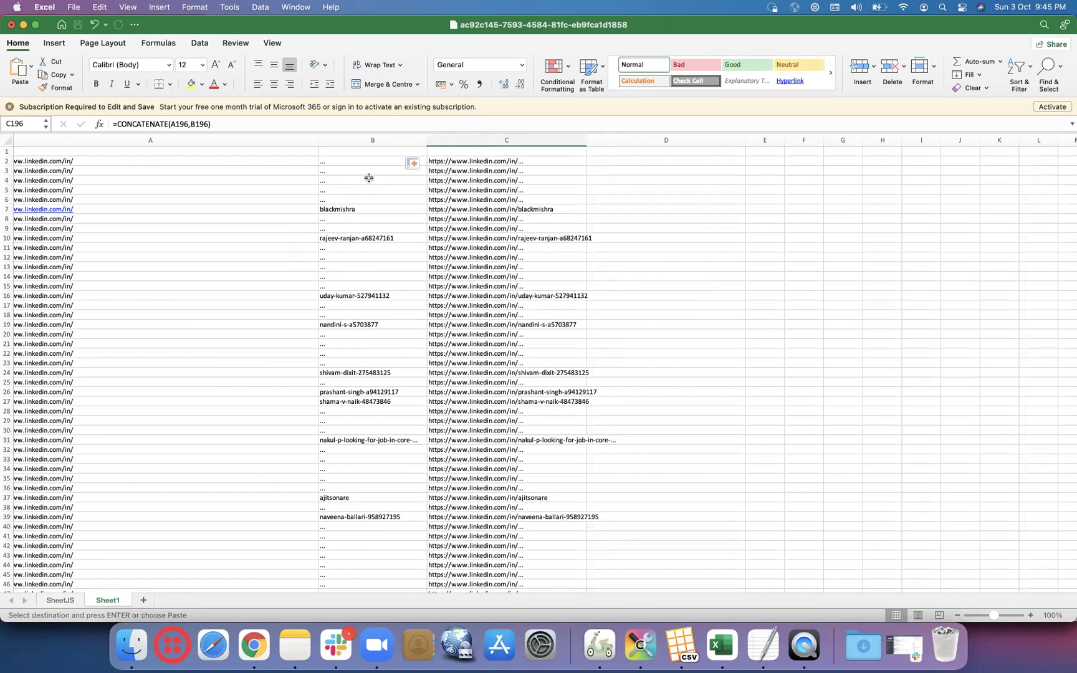
pyautogui.scroll(-10, 326, 389)
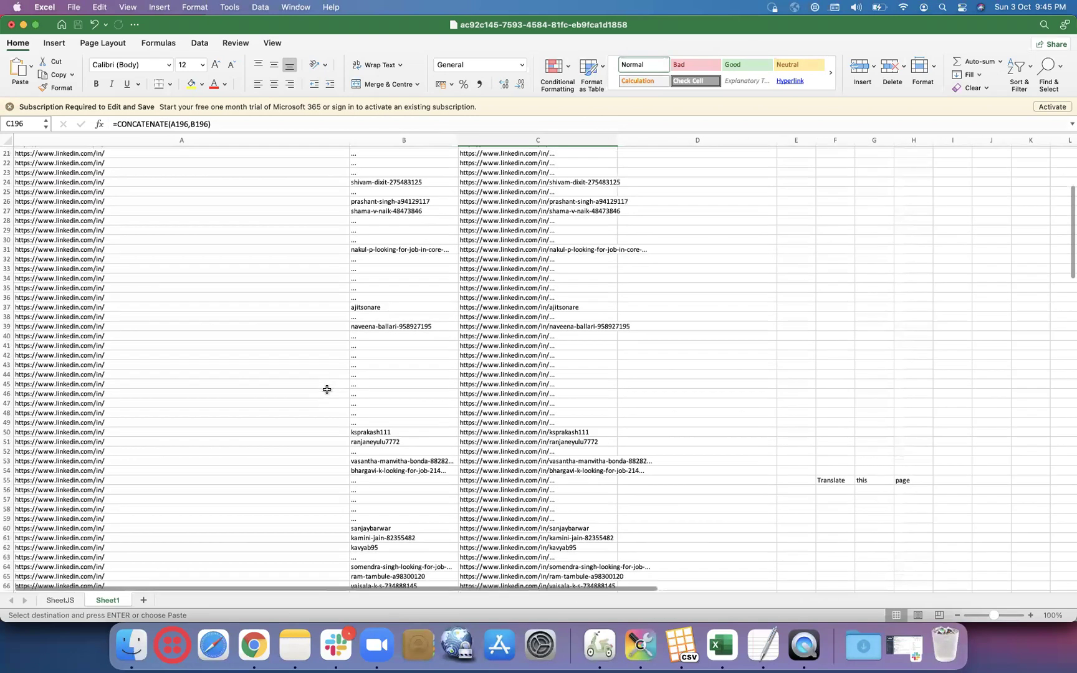
pyautogui.scroll(-1, 327, 389)
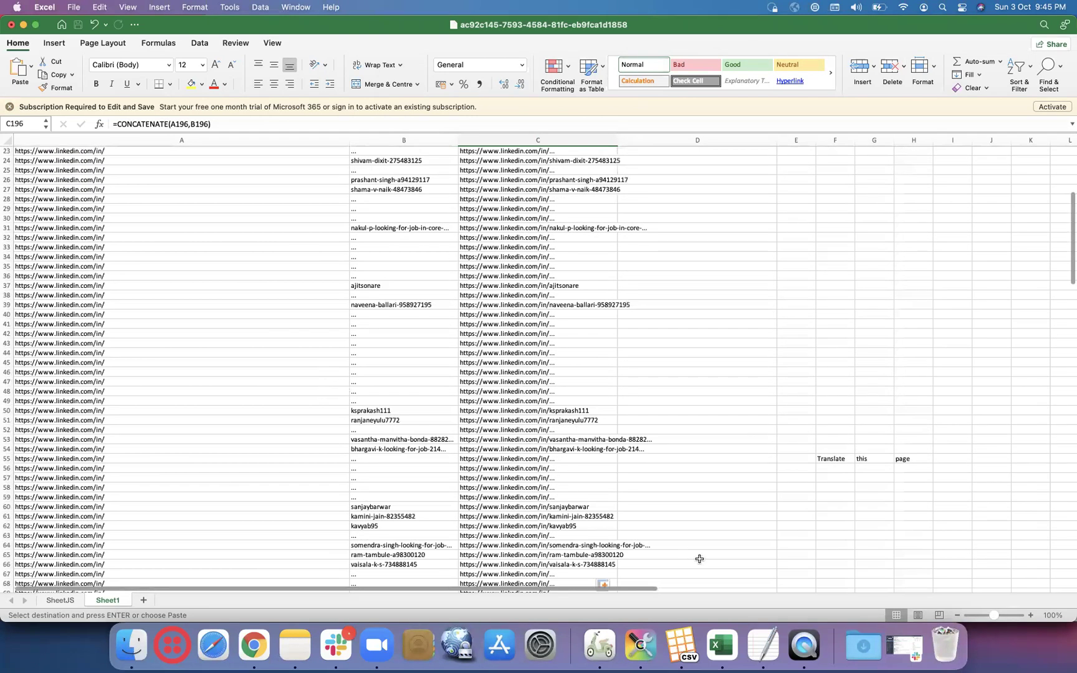
pyautogui.click(605, 276)
pyautogui.click(307, 258)
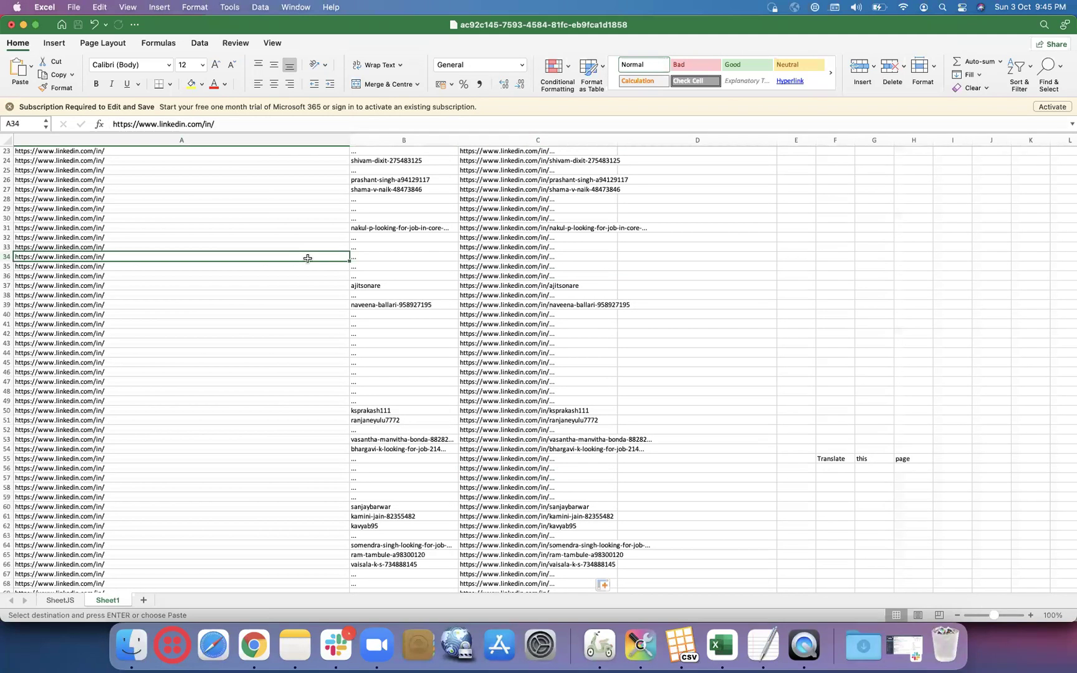
pyautogui.scroll(10, 307, 258)
pyautogui.click(584, 174)
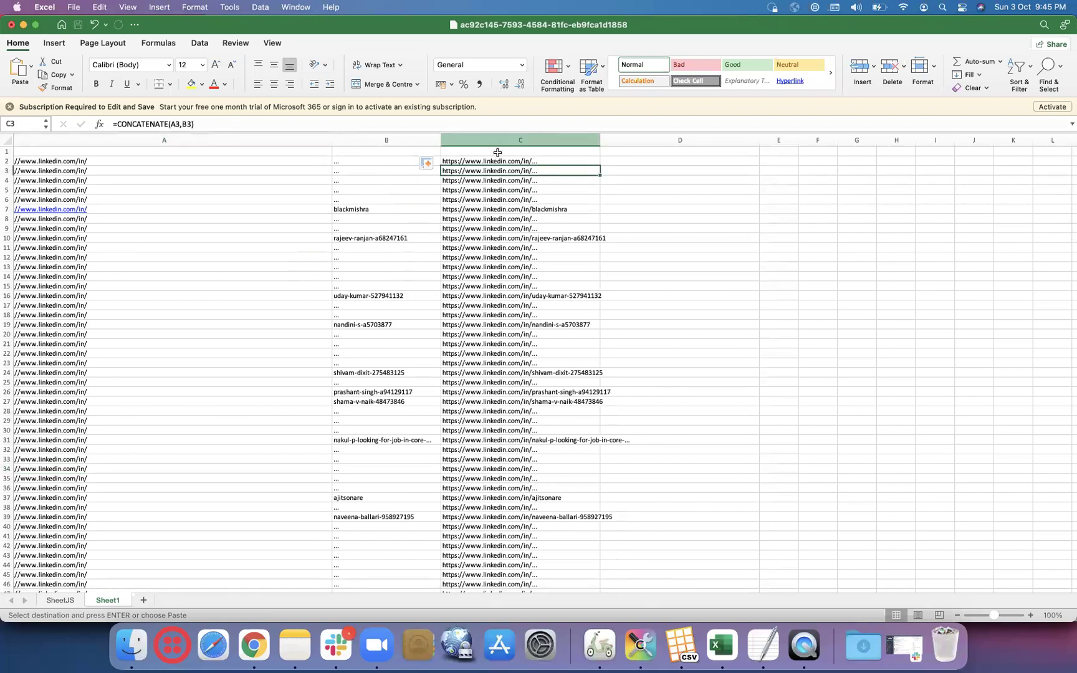
pyautogui.hscroll(2, 574, 160)
pyautogui.click(550, 161)
# - Copy the combined URLs in C1:C201 and clear column A of the SheetJS sheet
pyautogui.moveTo(543, 150); pyautogui.dragTo(546, 456)
pyautogui.press('super+c')
pyautogui.scroll(20, 545, 457)
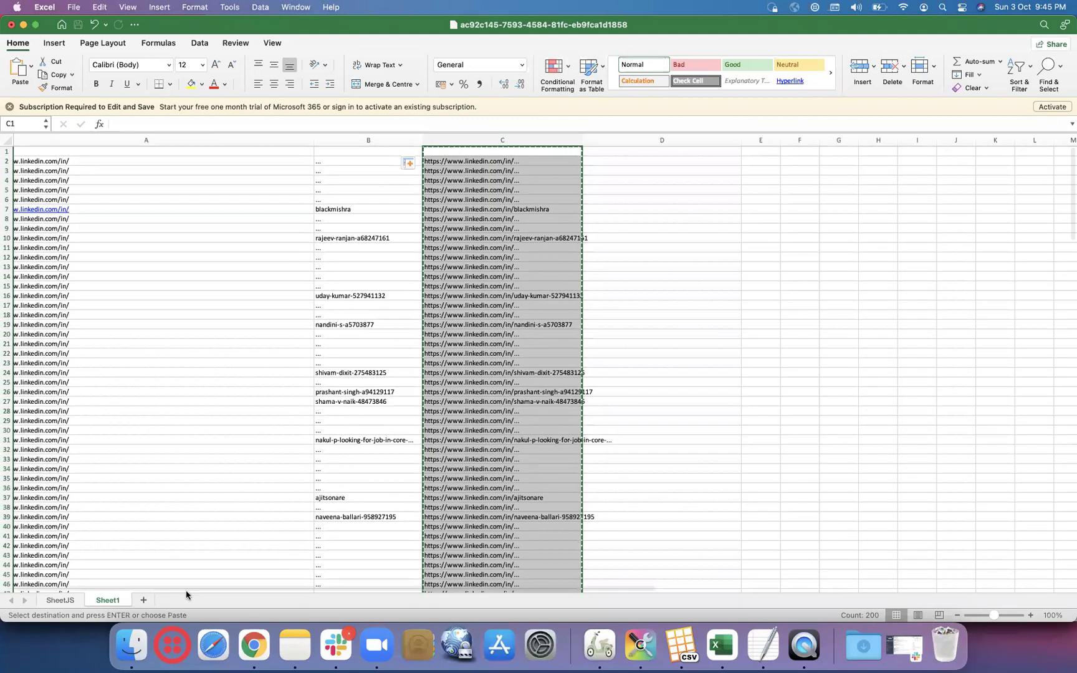
pyautogui.click(60, 600)
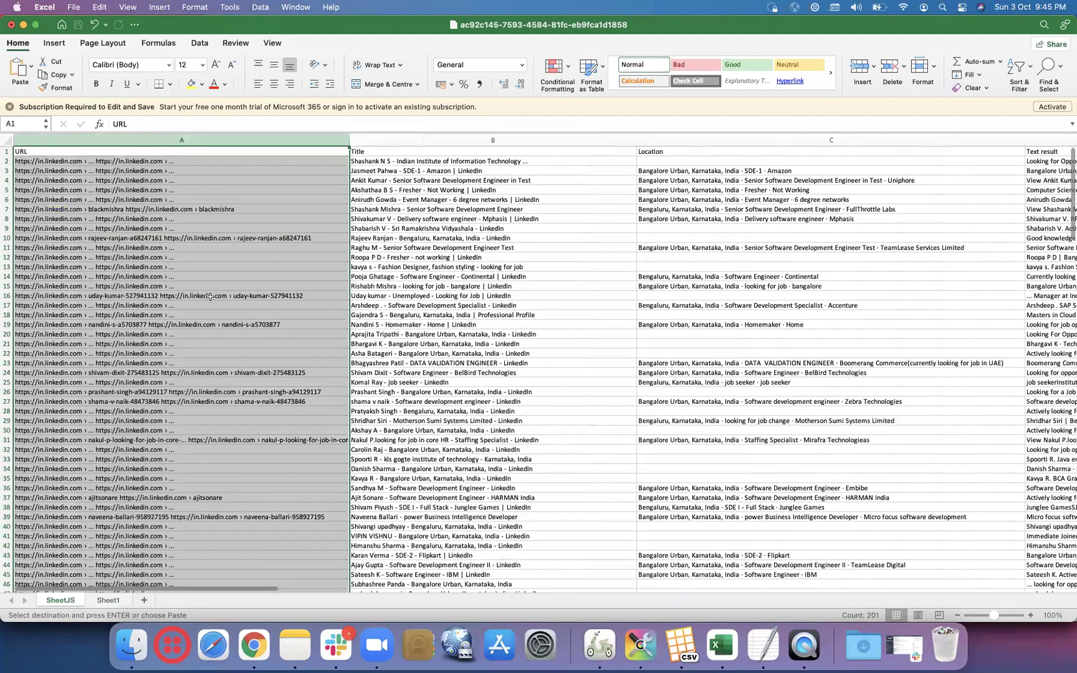
pyautogui.press('Delete')
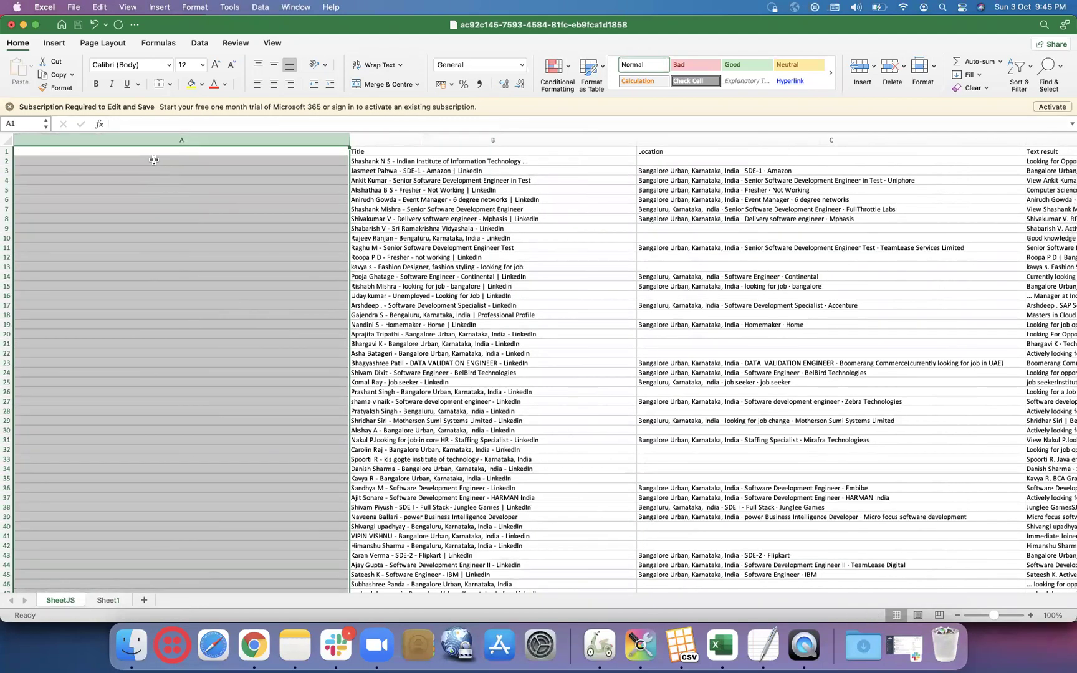
pyautogui.click(154, 161)
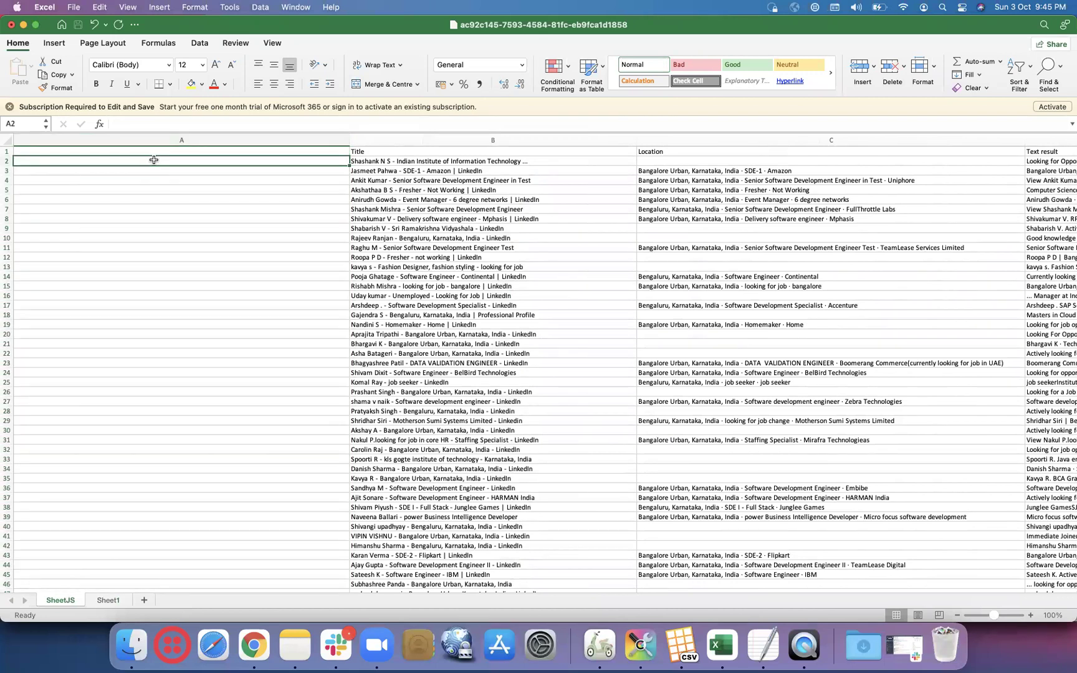
# - Paste column C's URLs into SheetJS A2, undo the #REF! results, and bring up Moped
pyautogui.click(108, 600)
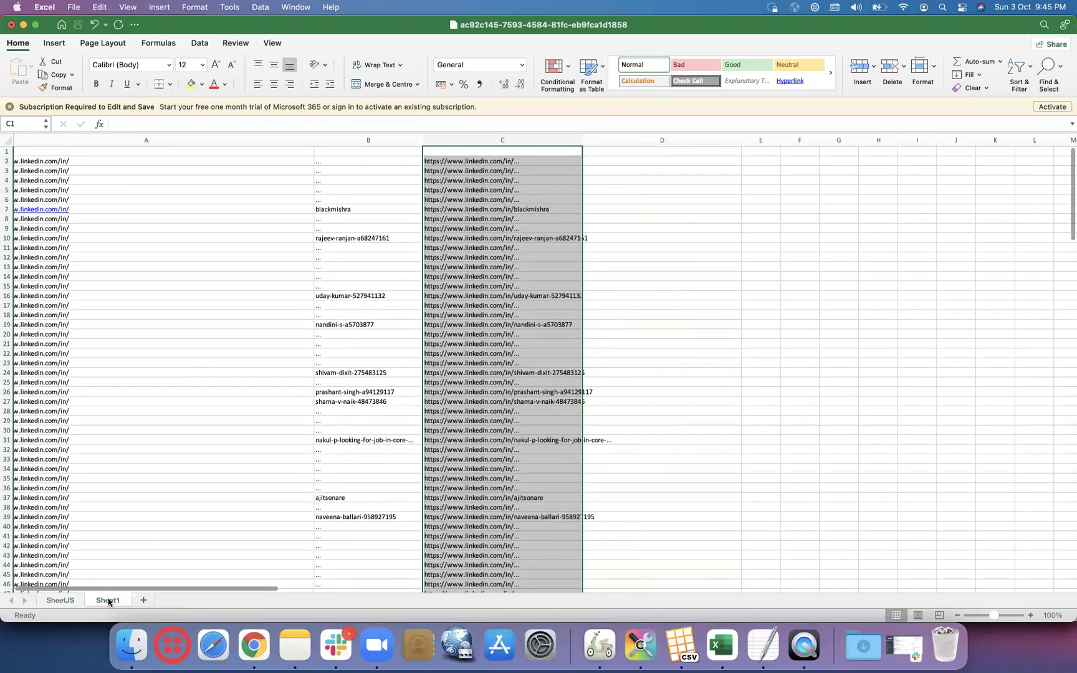
pyautogui.press('super+c')
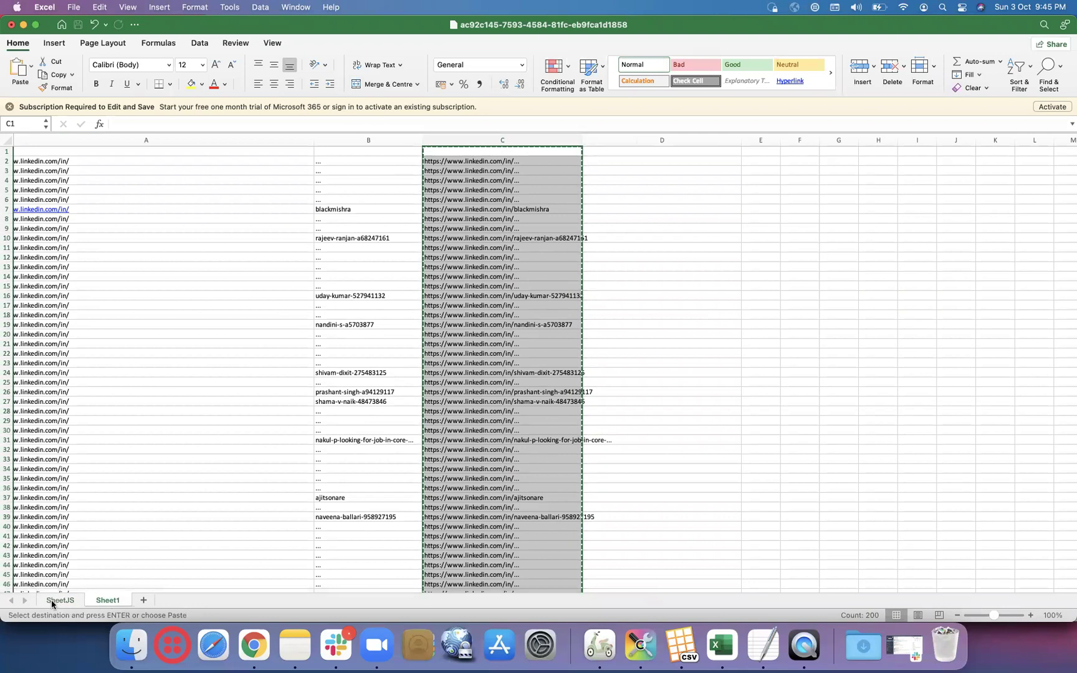
pyautogui.click(52, 603)
pyautogui.press('super+v')
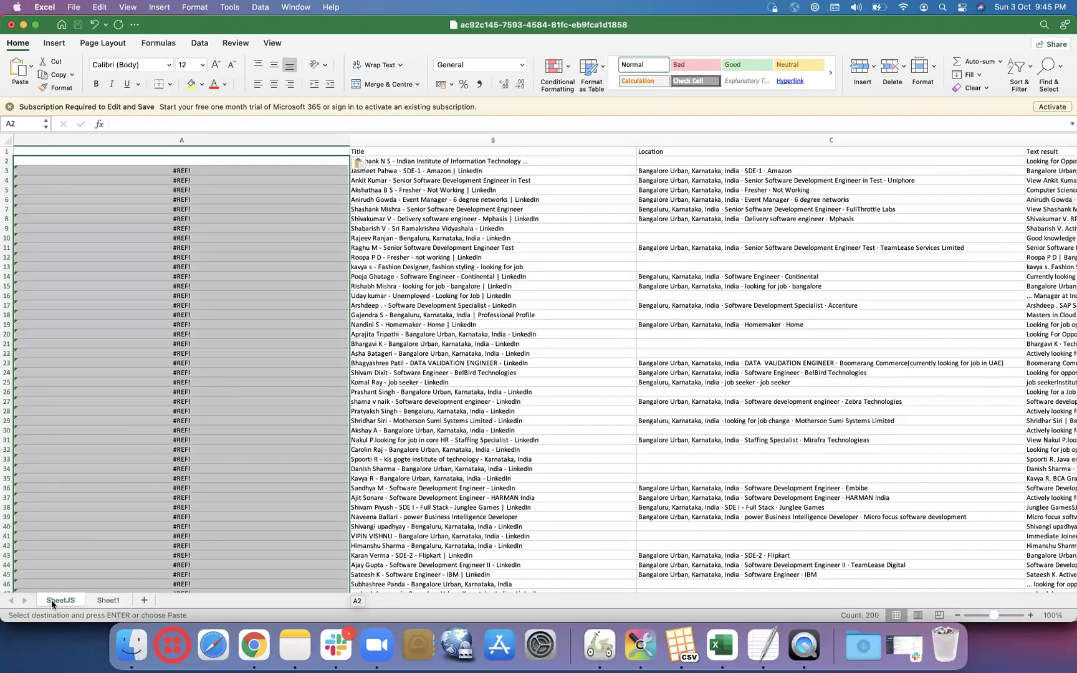
pyautogui.press('super+z')
pyautogui.click(592, 648)
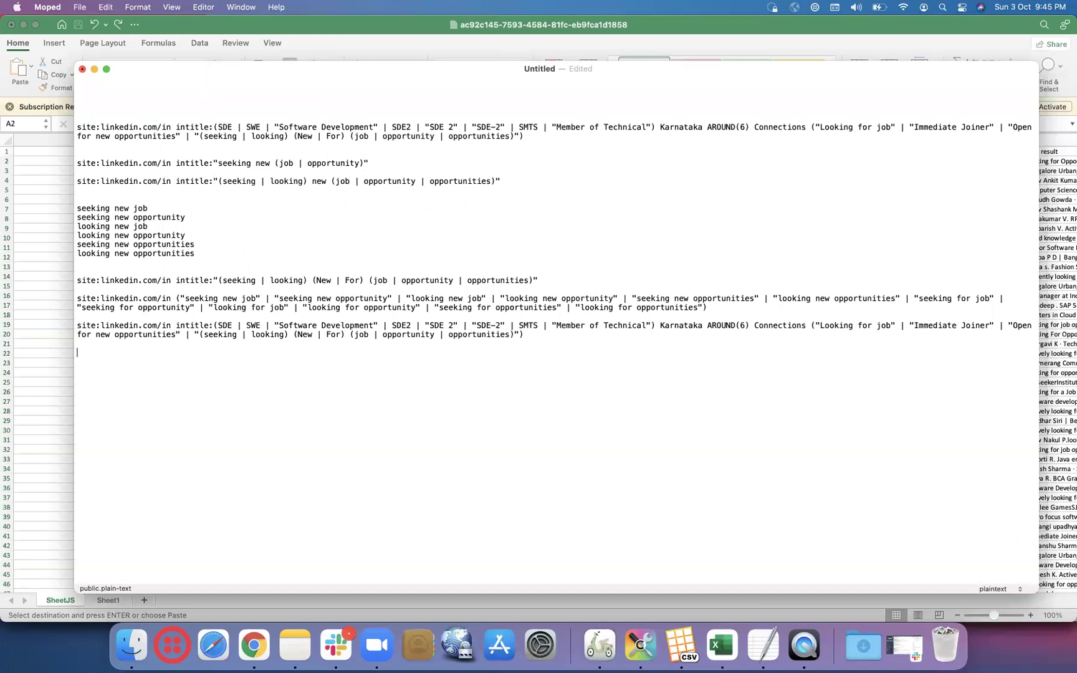
# - Paste the profile URLs as plain text into the Moped note and select those lines
pyautogui.press('super+v')
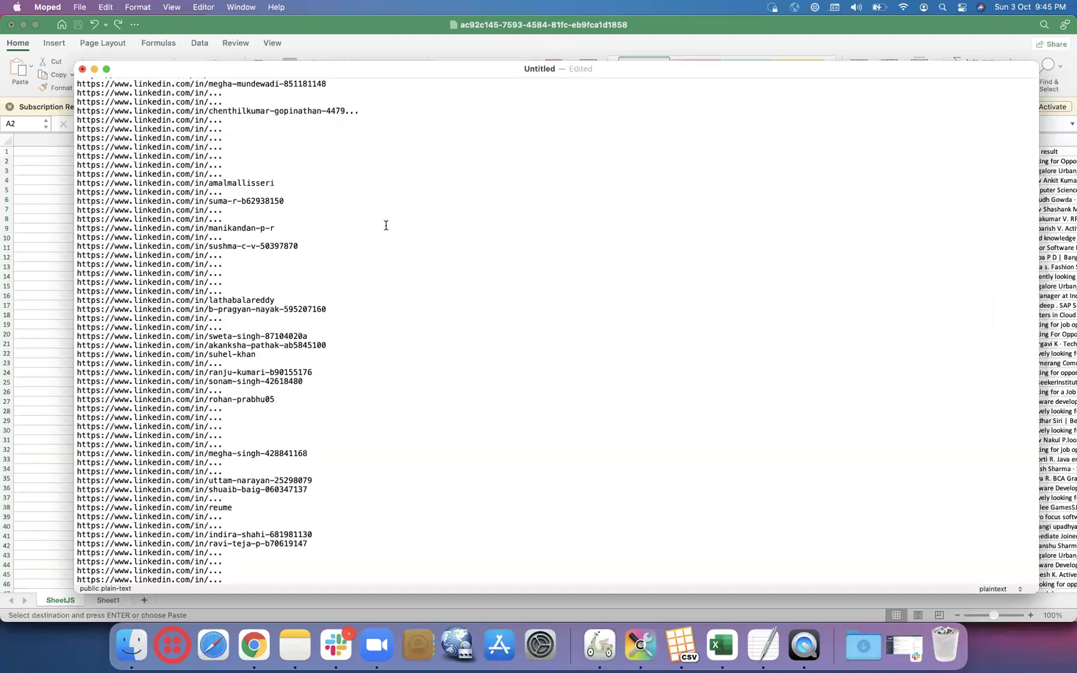
pyautogui.scroll(20, 386, 224)
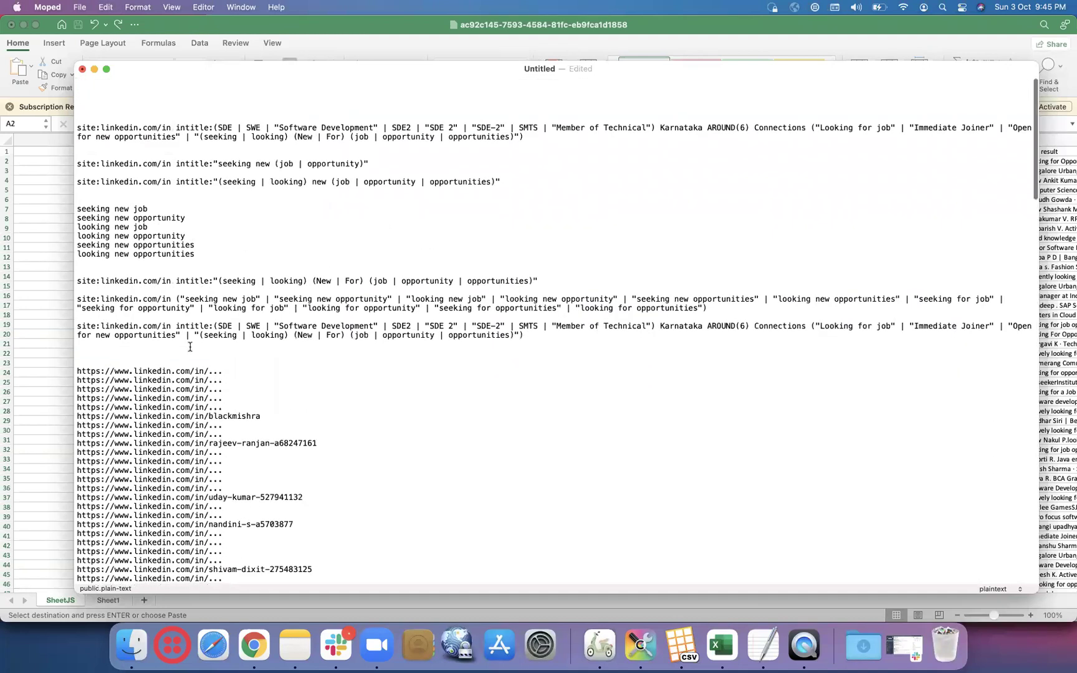
pyautogui.moveTo(77, 371); pyautogui.dragTo(228, 578)
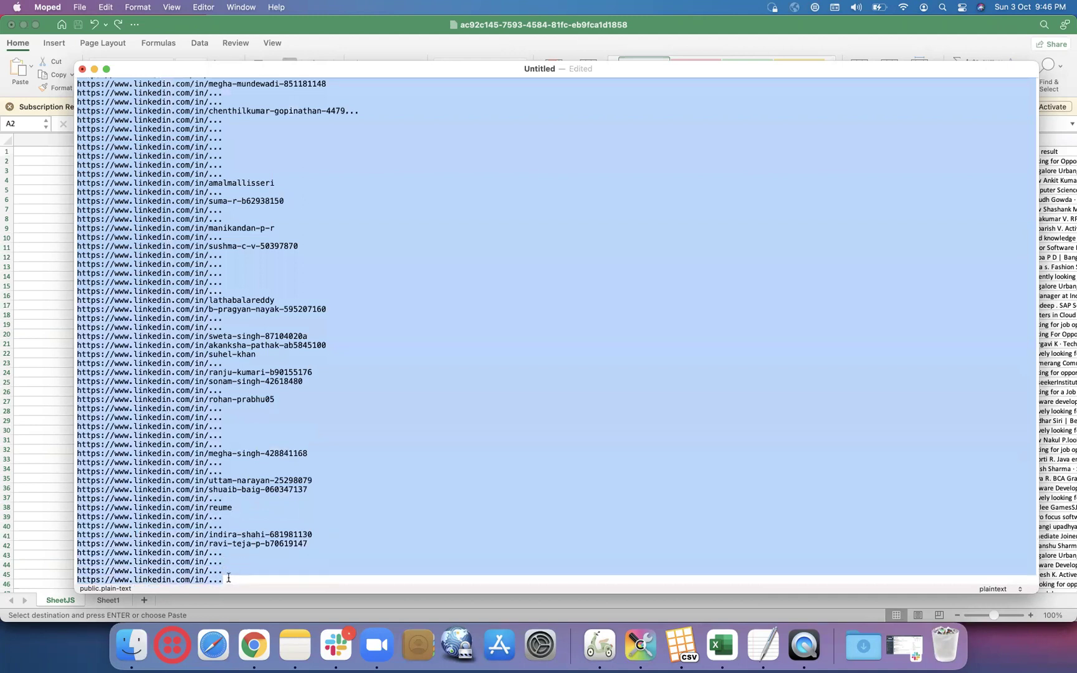
pyautogui.click(58, 436)
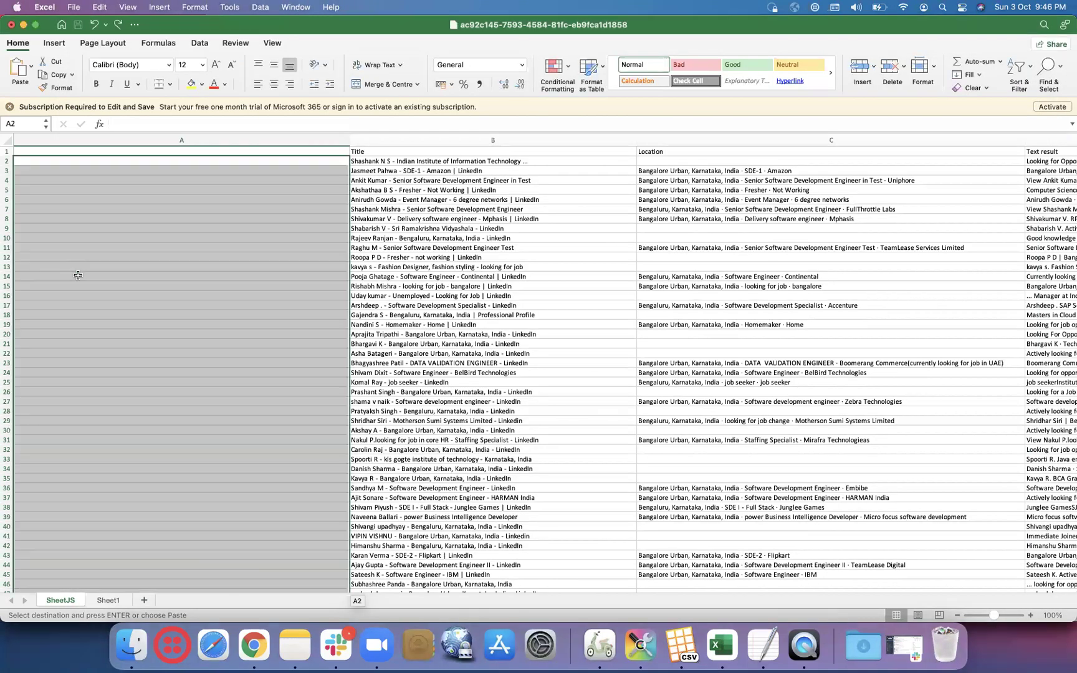
# - Paste the plain-text profile URLs into SheetJS column A starting at A2
pyautogui.press('Escape')
pyautogui.click(97, 161)
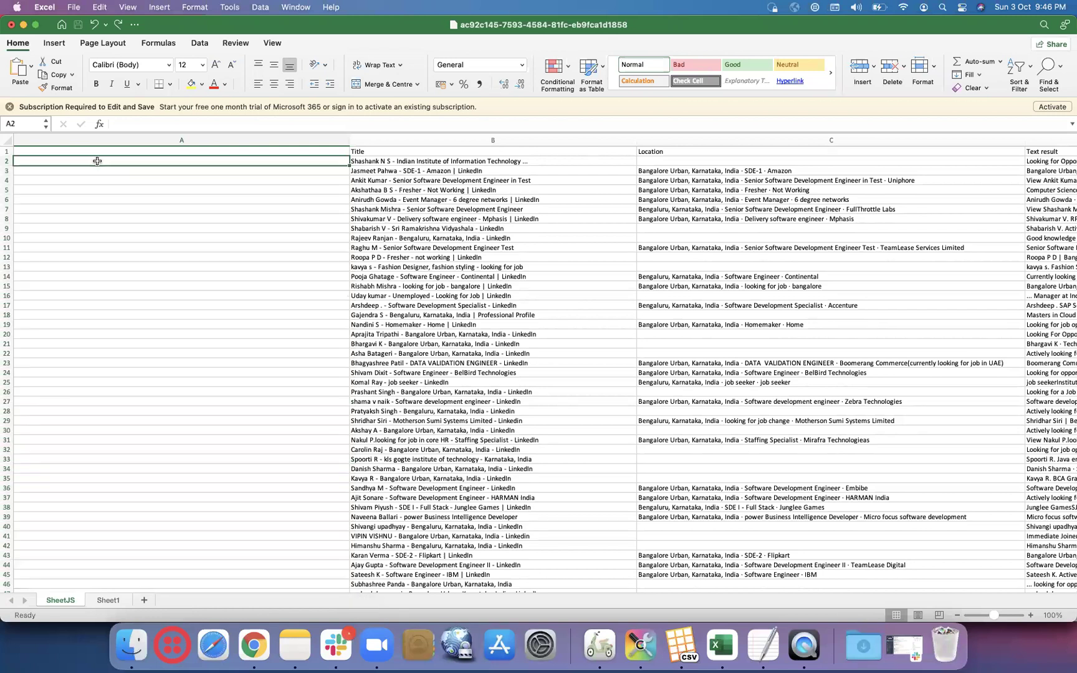
pyautogui.press('super+v')
pyautogui.press('Down')
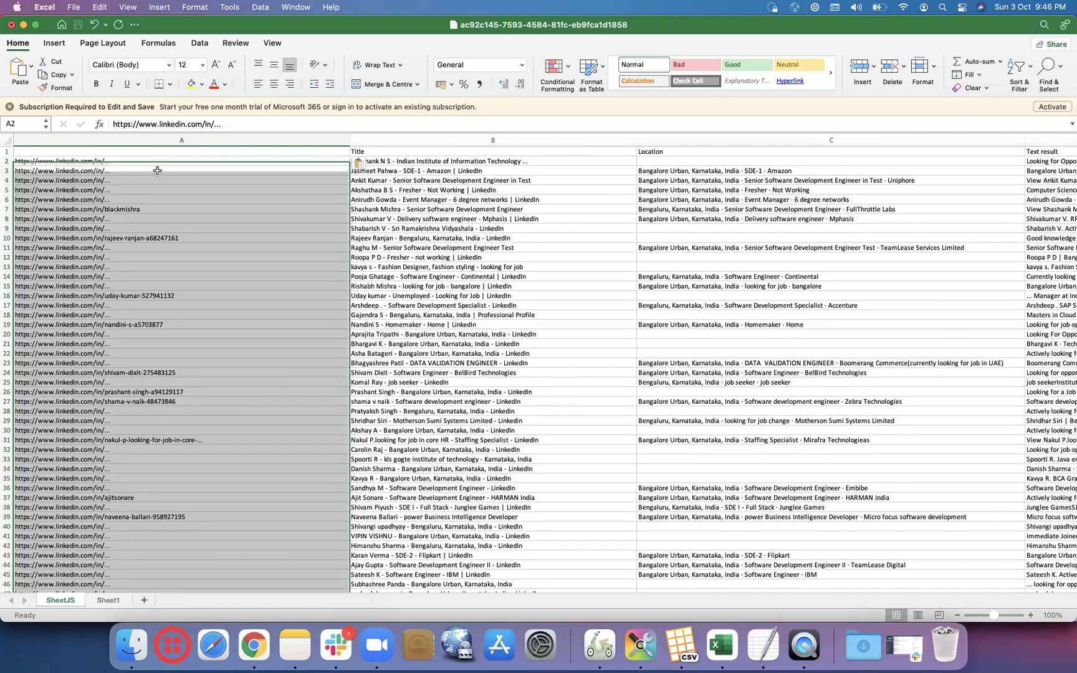
# - Narrow the URL, Title, Location and Text result columns so columns E–N show
pyautogui.moveTo(349, 142); pyautogui.dragTo(201, 155)
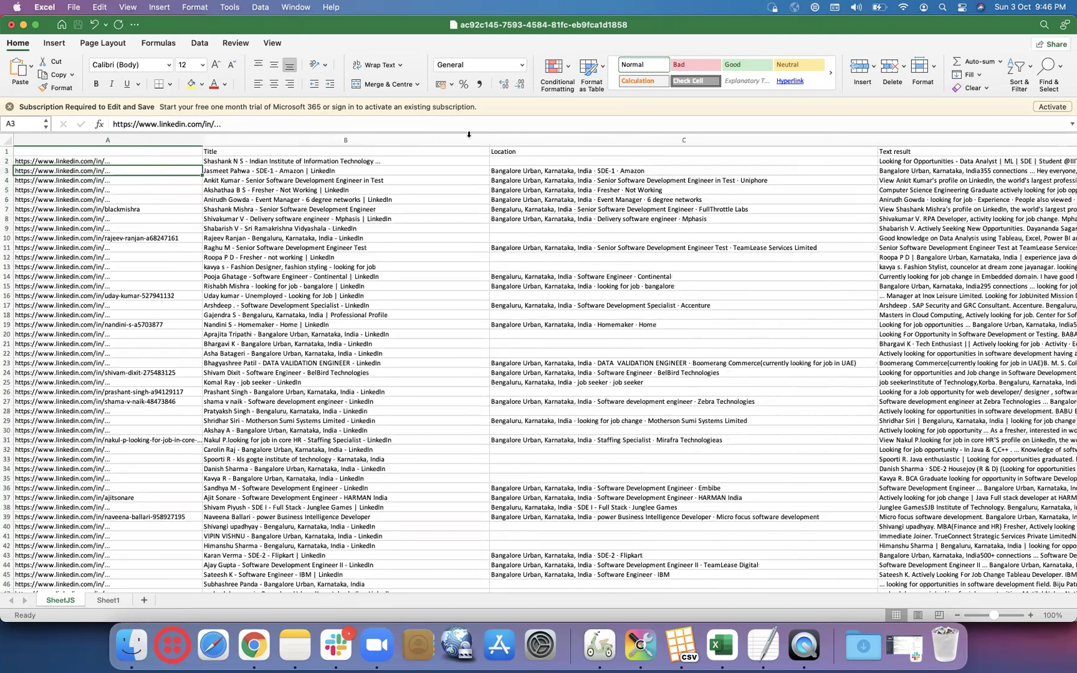
pyautogui.moveTo(491, 136); pyautogui.dragTo(418, 138)
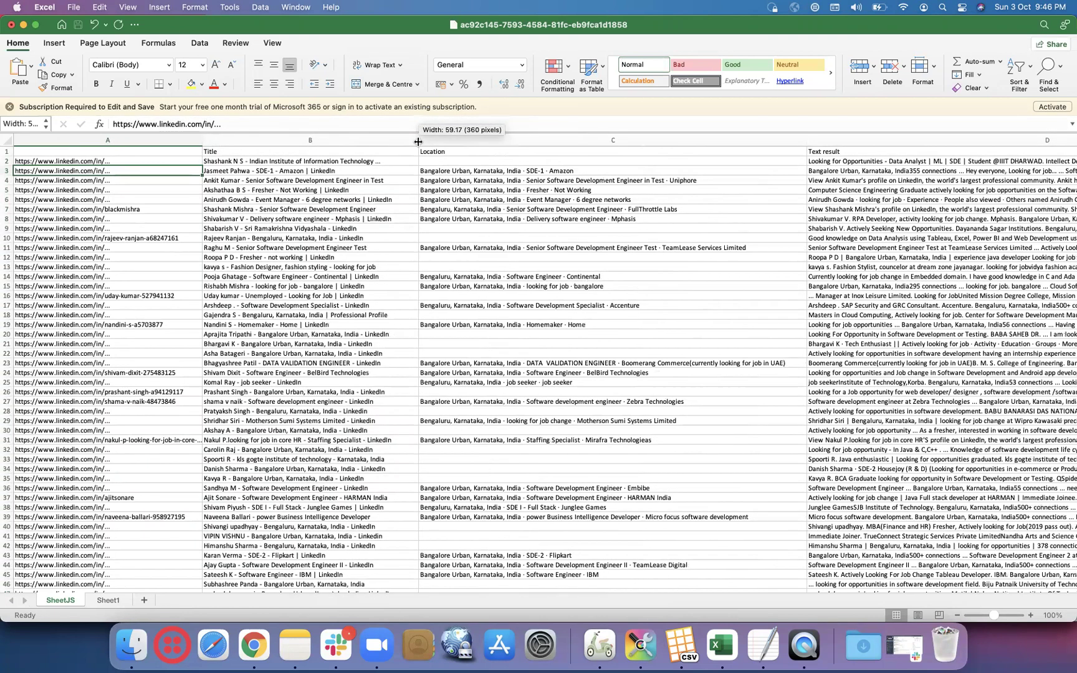
pyautogui.click(802, 139)
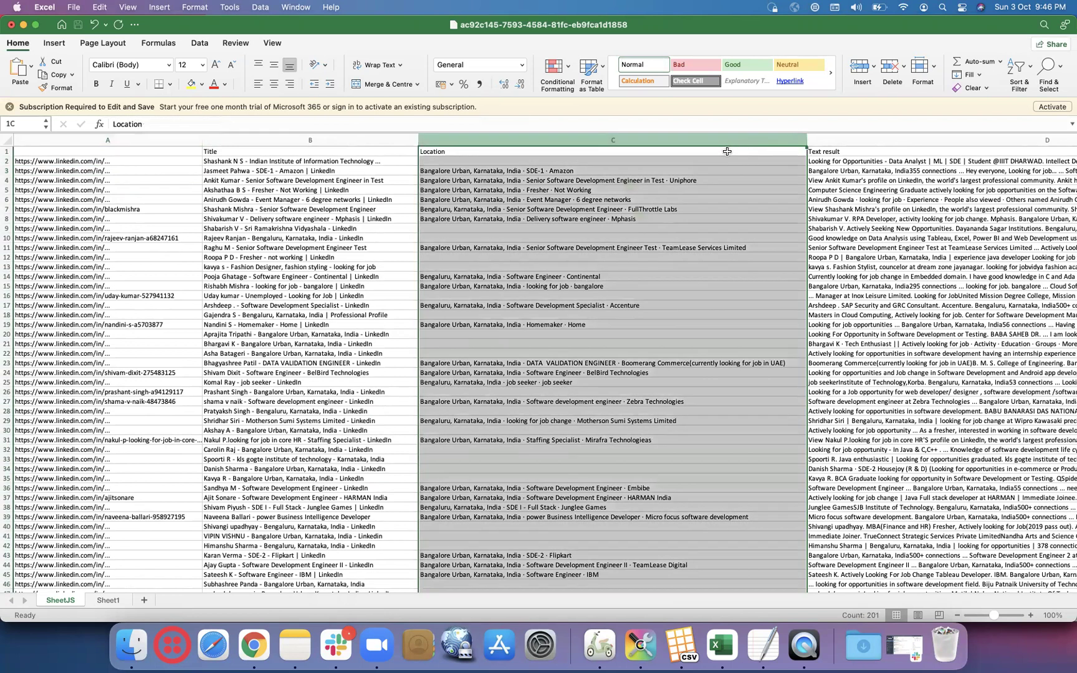
pyautogui.moveTo(807, 137); pyautogui.dragTo(806, 137)
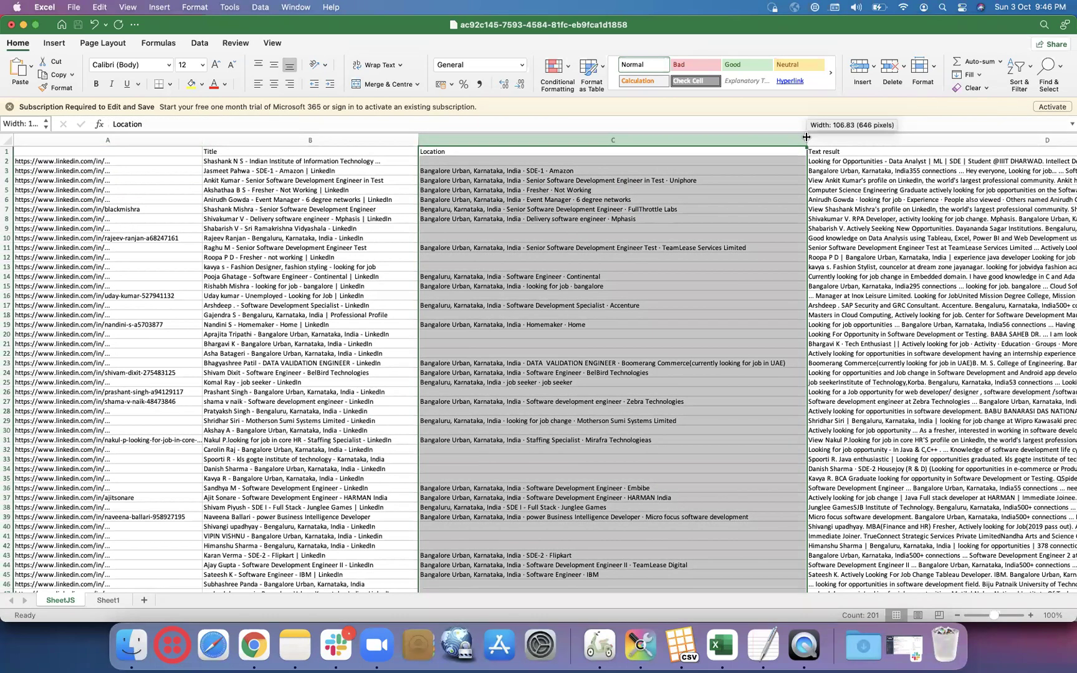
pyautogui.moveTo(696, 148); pyautogui.dragTo(570, 157)
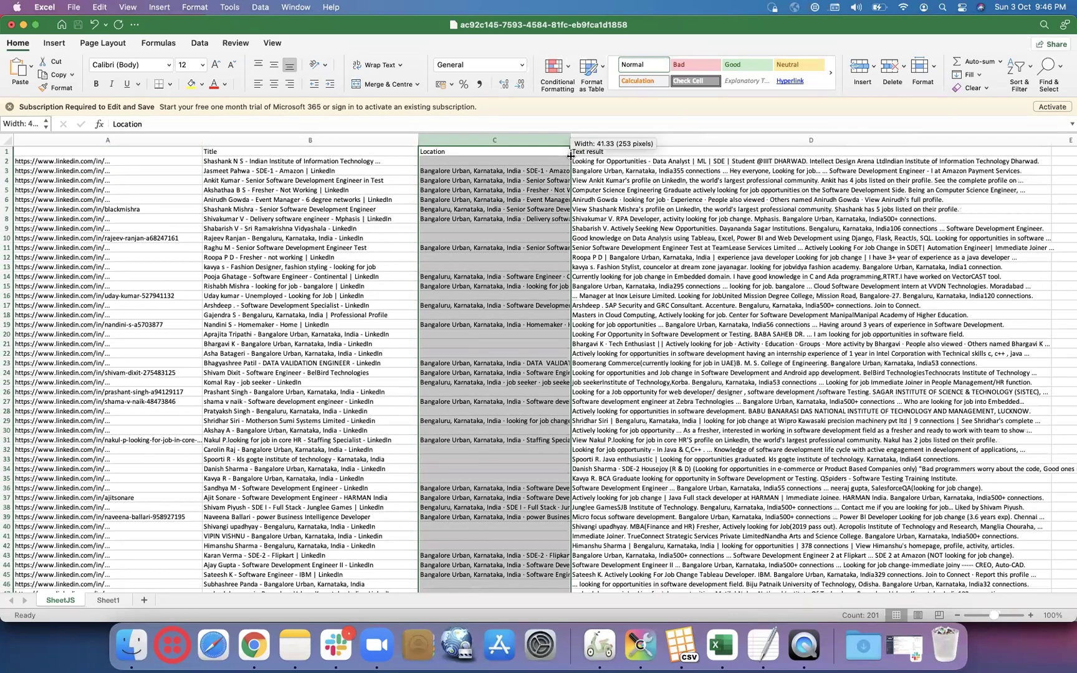
pyautogui.hscroll(3, 866, 170)
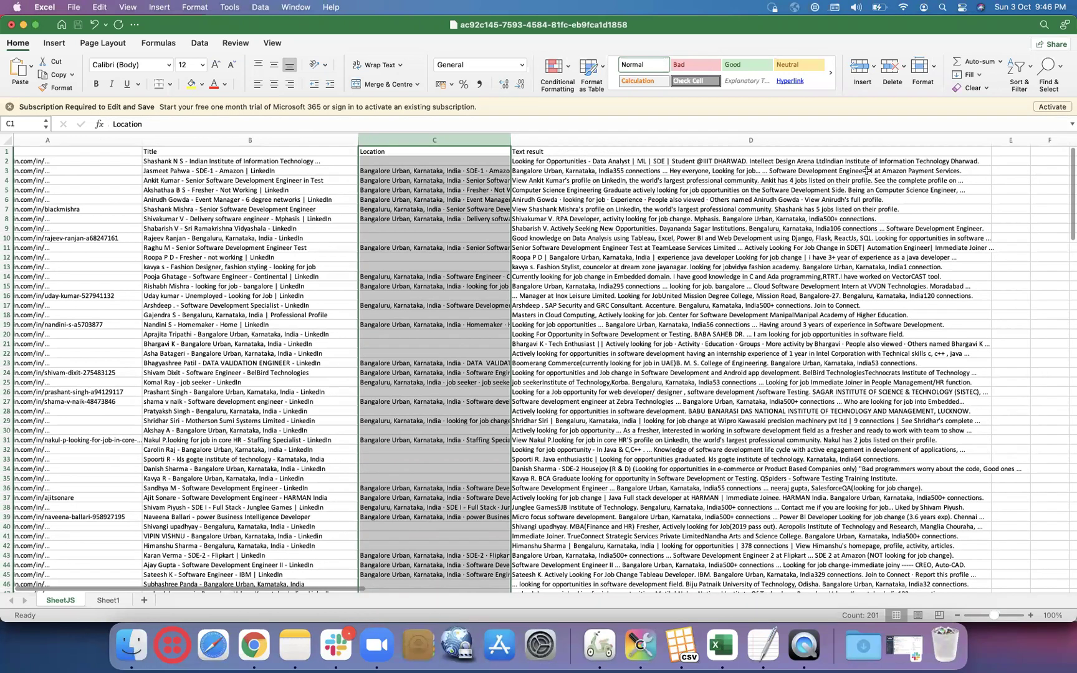
pyautogui.moveTo(995, 139); pyautogui.dragTo(674, 133)
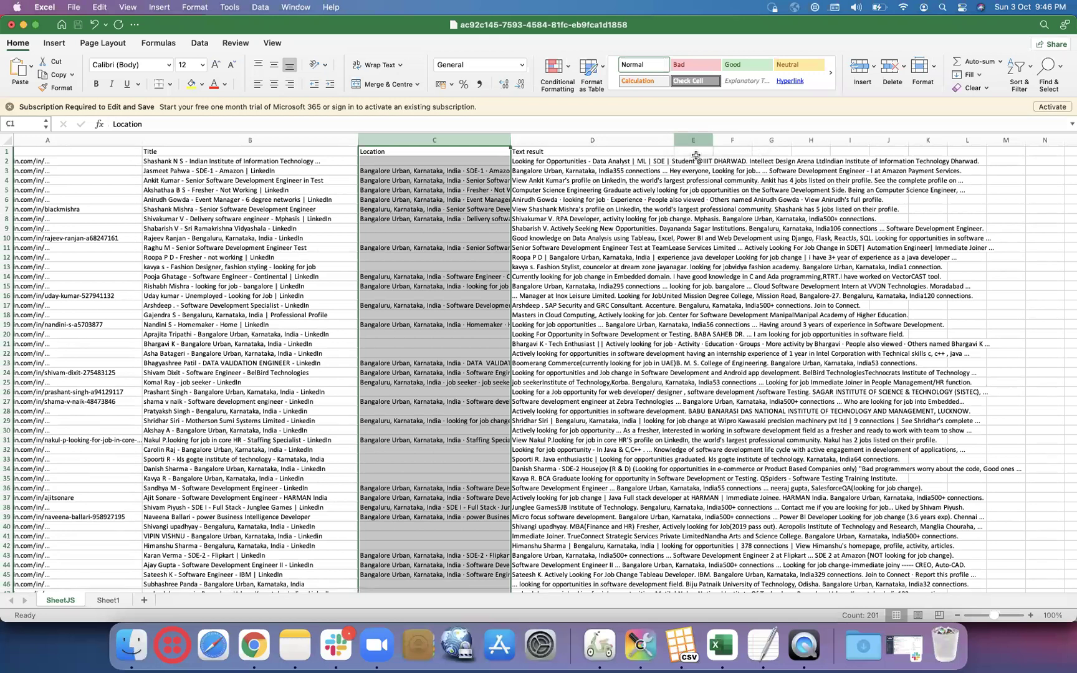
# - Enter =CONCATENATE(B2,D2," ","linkedin.com/in") in E2
pyautogui.click(697, 159)
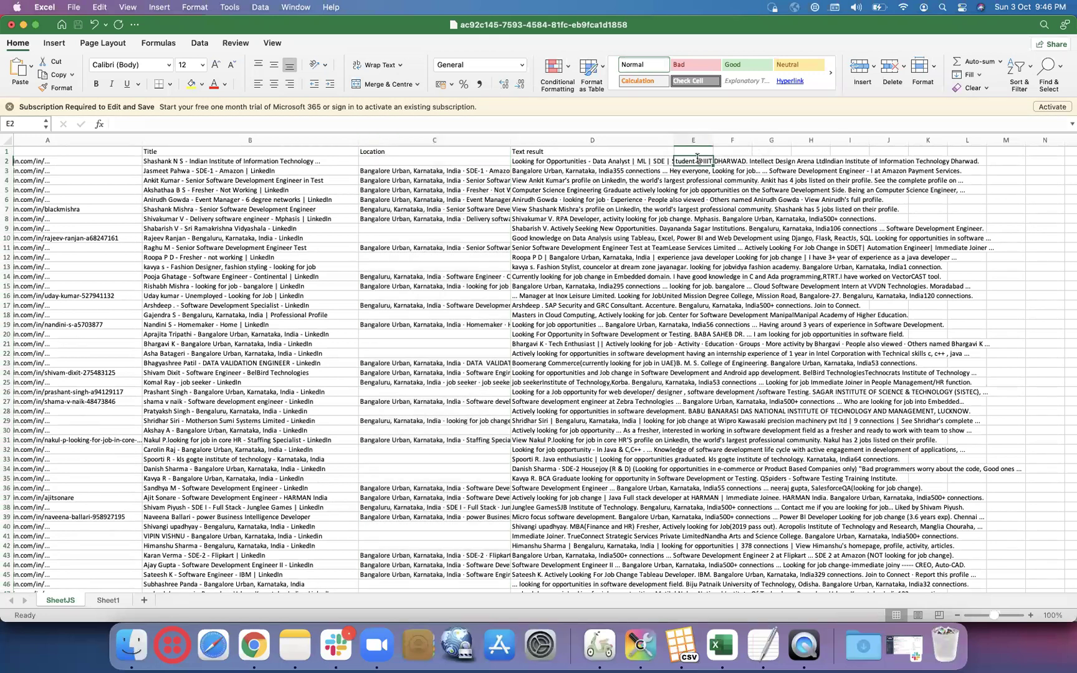
pyautogui.write('=con')
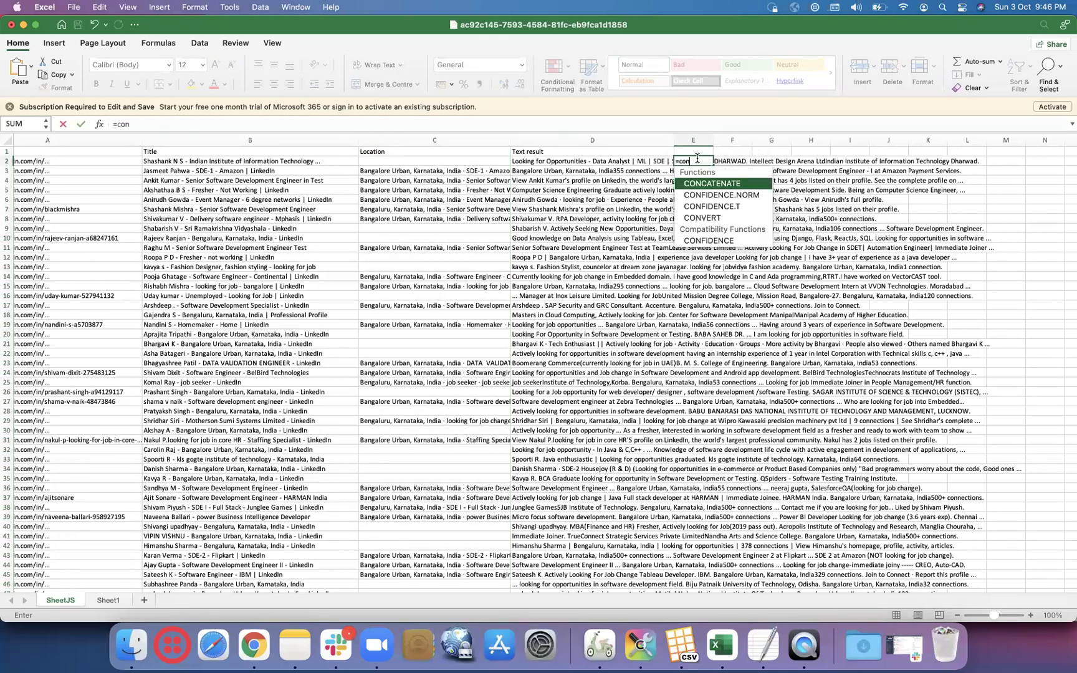
pyautogui.doubleClick(709, 183)
pyautogui.click(166, 187)
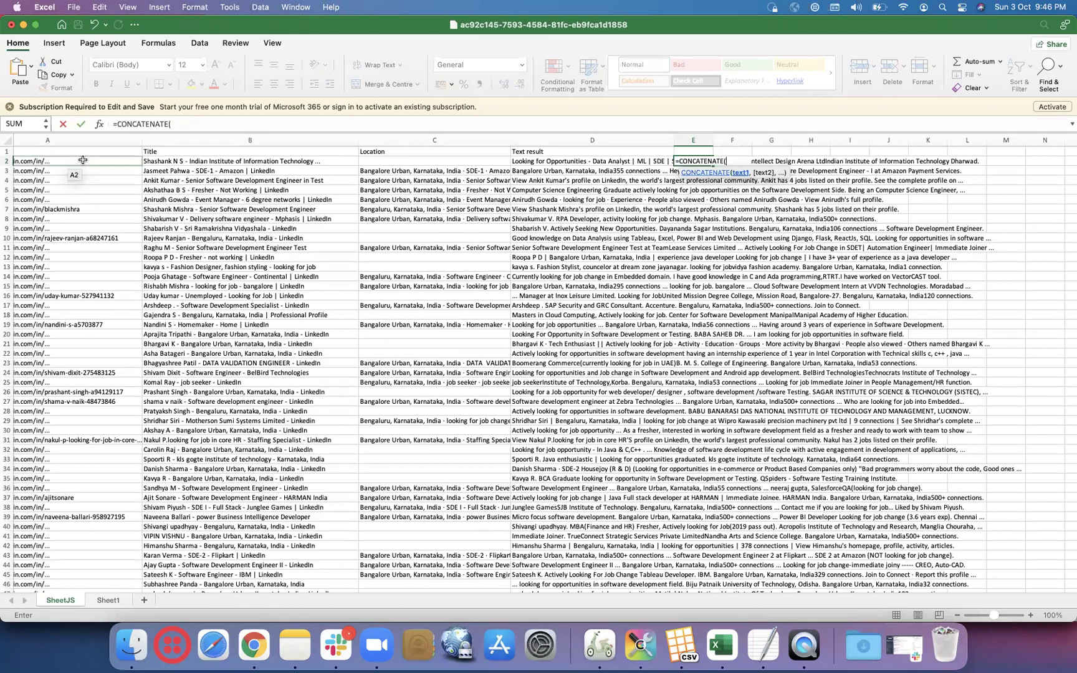
pyautogui.click(203, 164)
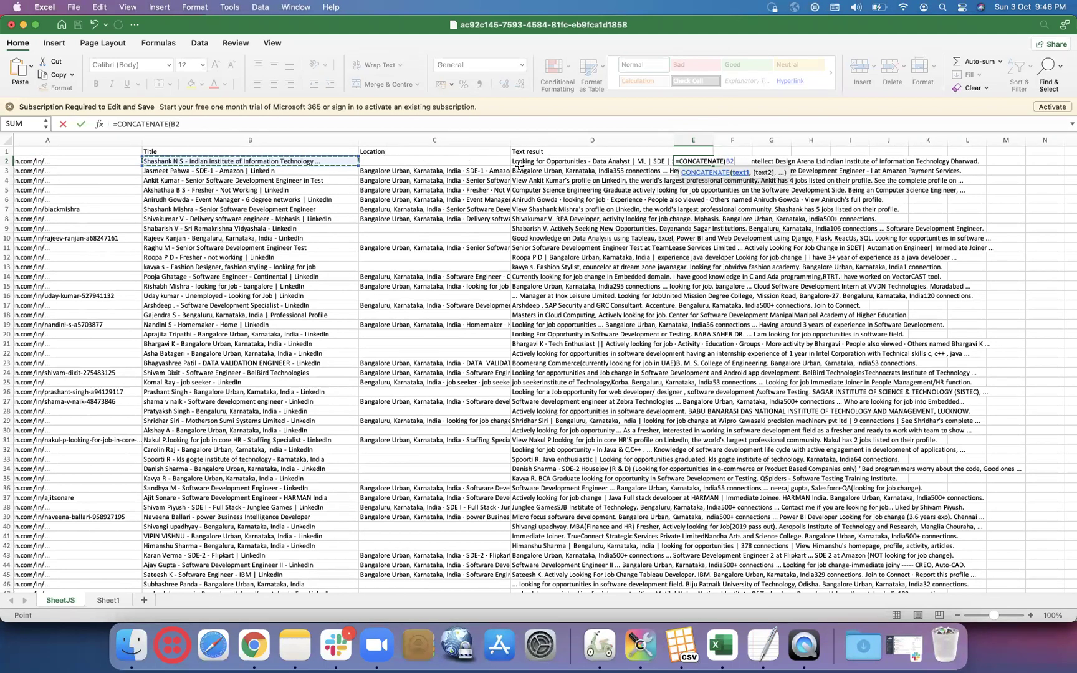
pyautogui.click(533, 162)
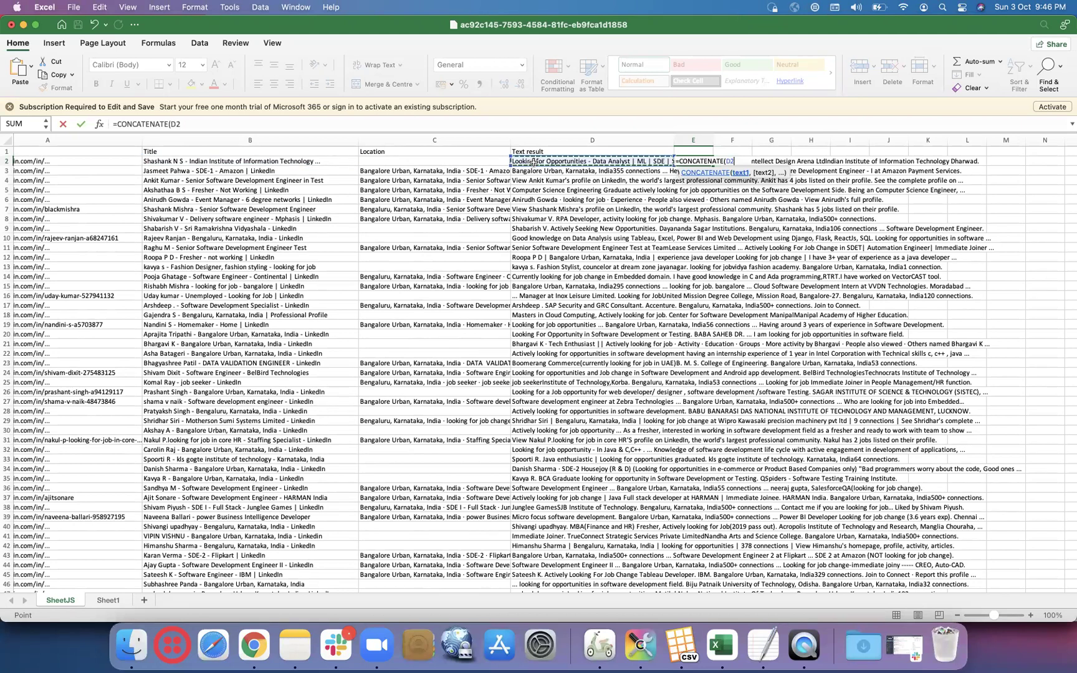
pyautogui.click(313, 160)
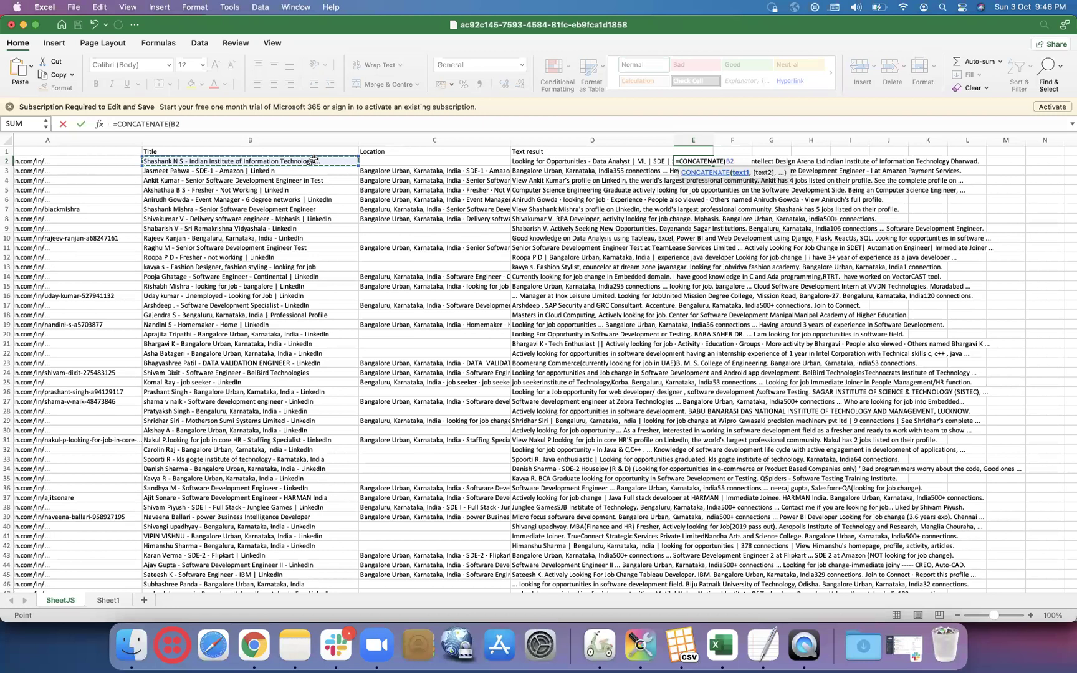
pyautogui.write(',')
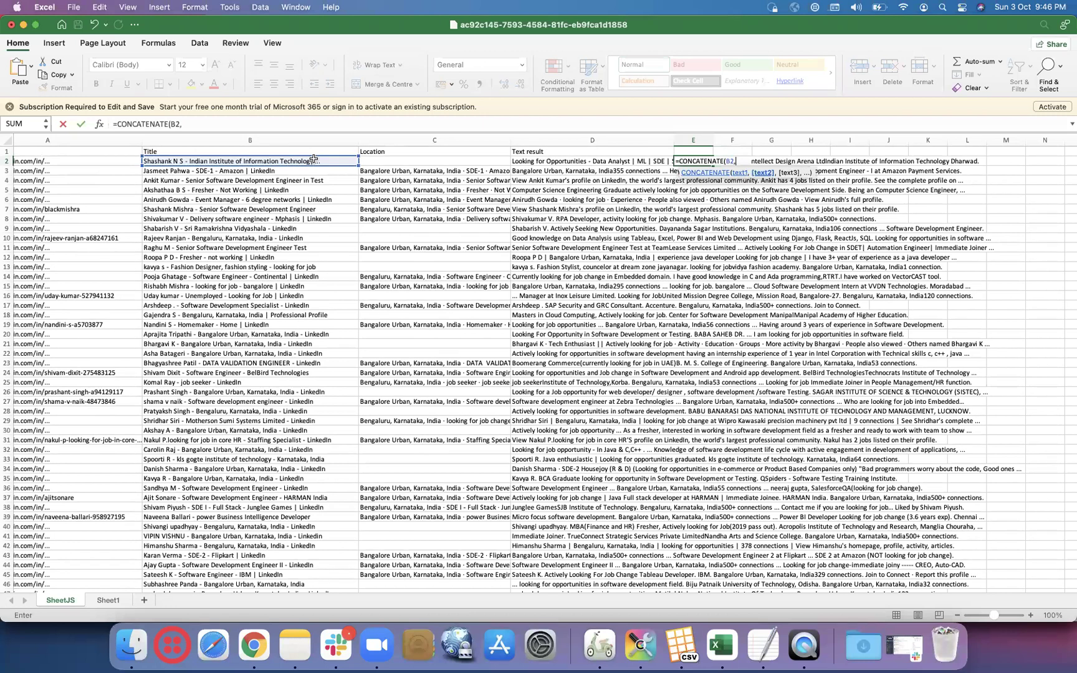
pyautogui.click(535, 160)
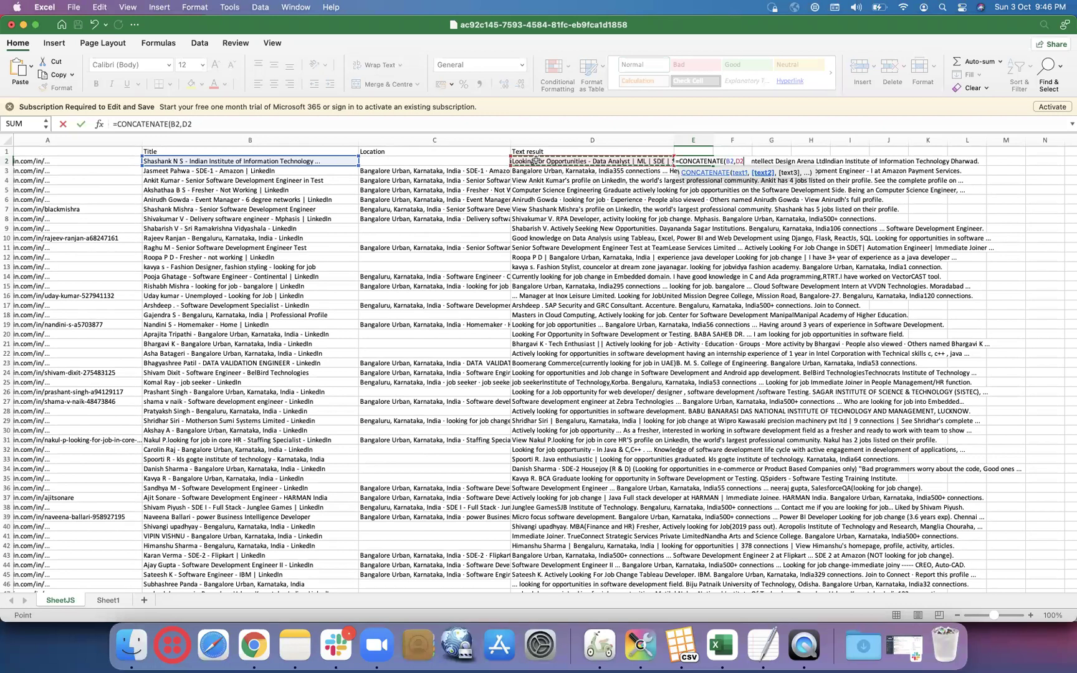
pyautogui.write(',')
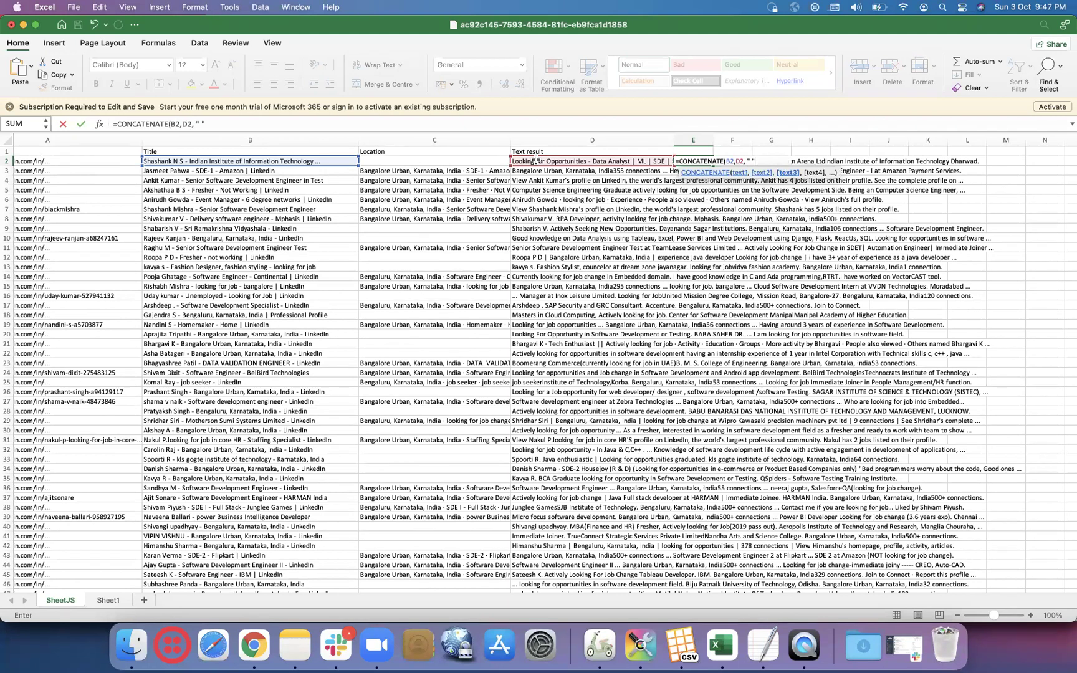
pyautogui.write(',')
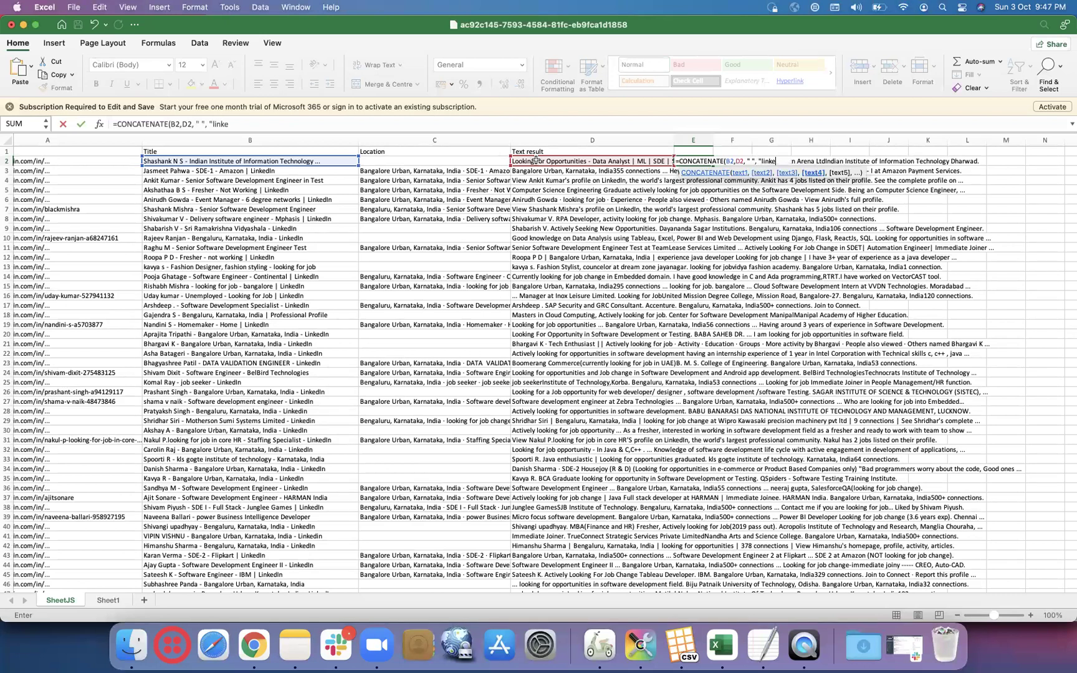
pyautogui.write('"linkedin.com')
pyautogui.write('/in")')
pyautogui.press('Return')
# - Autofit column E and copy the finished search string in E2
pyautogui.doubleClick(710, 141)
pyautogui.hscroll(3, 787, 163)
pyautogui.hscroll(5, 788, 163)
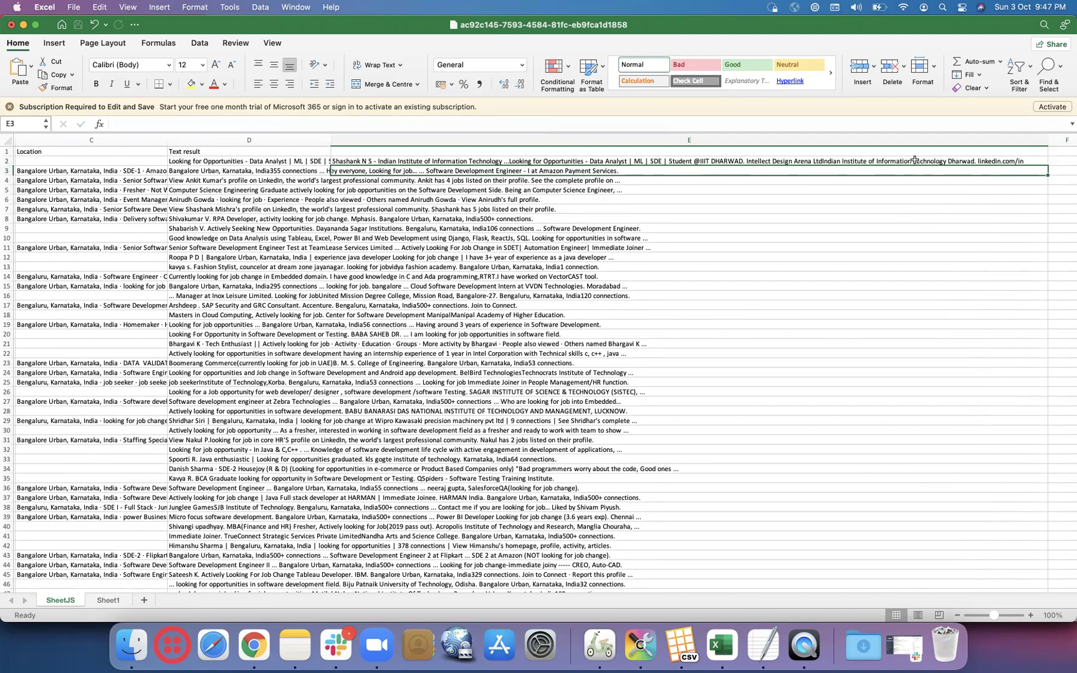
pyautogui.click(911, 160)
pyautogui.press('super+c')
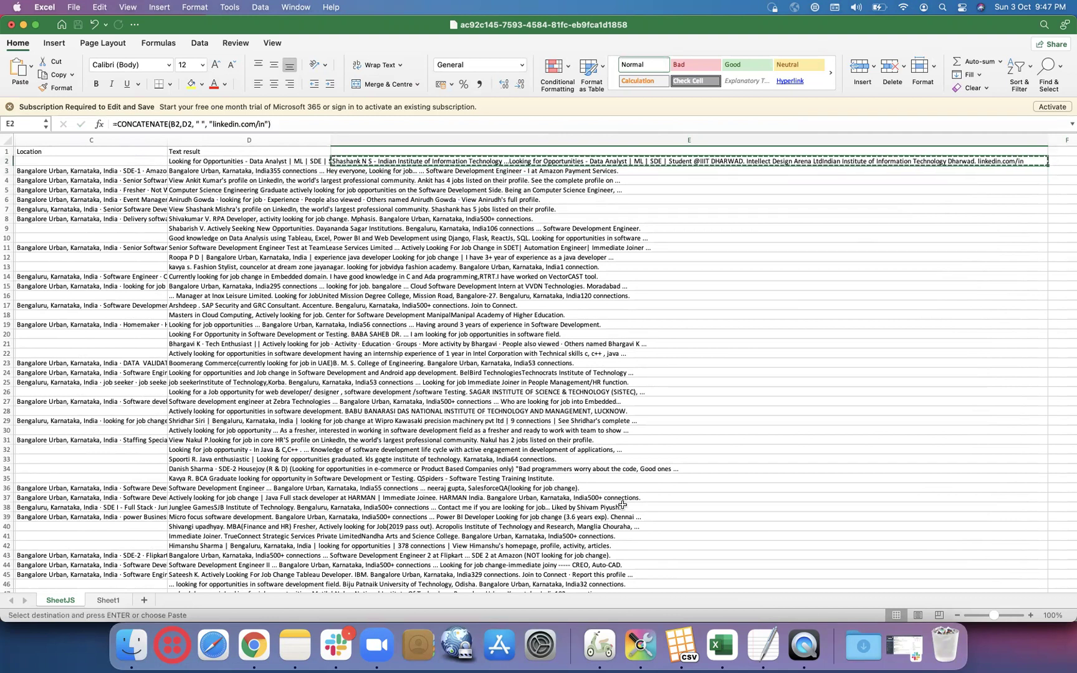
# - Paste the E2 search string into Chrome's address bar and run the Google search
pyautogui.click(262, 647)
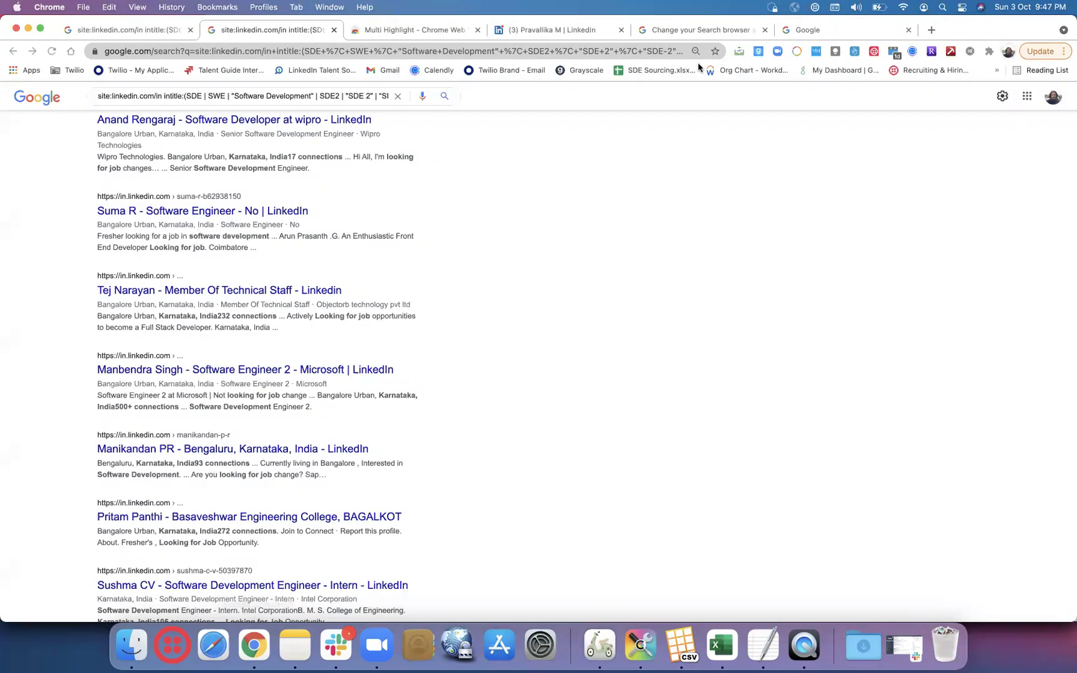
pyautogui.click(841, 28)
pyautogui.click(489, 47)
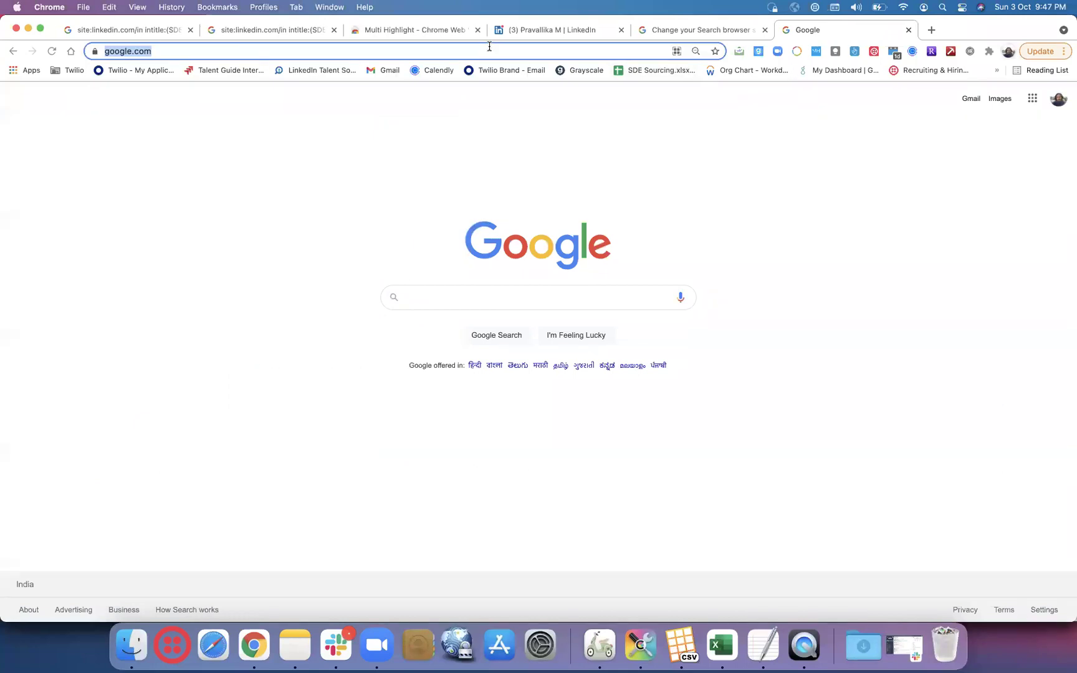
pyautogui.press('super+v')
pyautogui.press('Return')
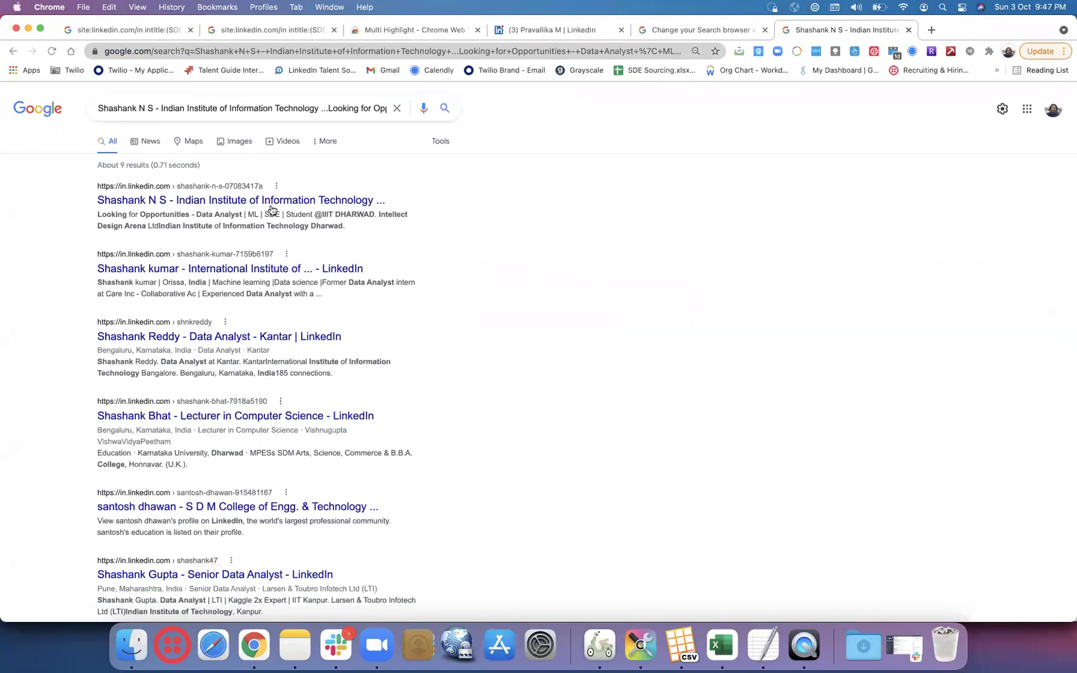
# - Compare with the earlier X-ray results and read the full query through linkedin.com/in
pyautogui.click(265, 31)
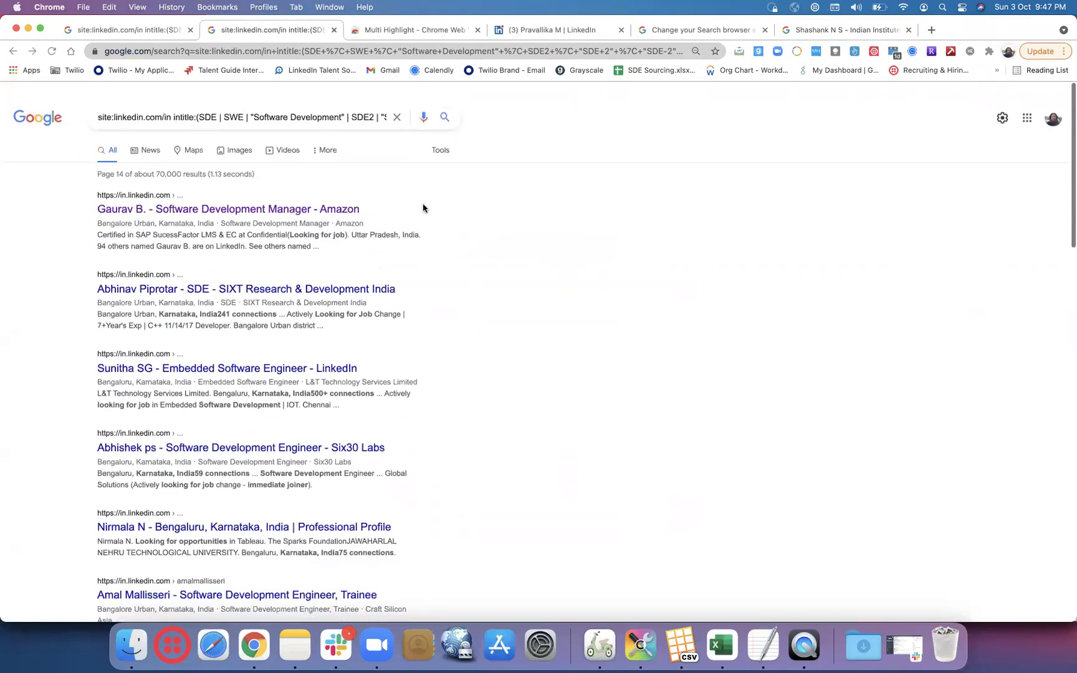
pyautogui.click(872, 30)
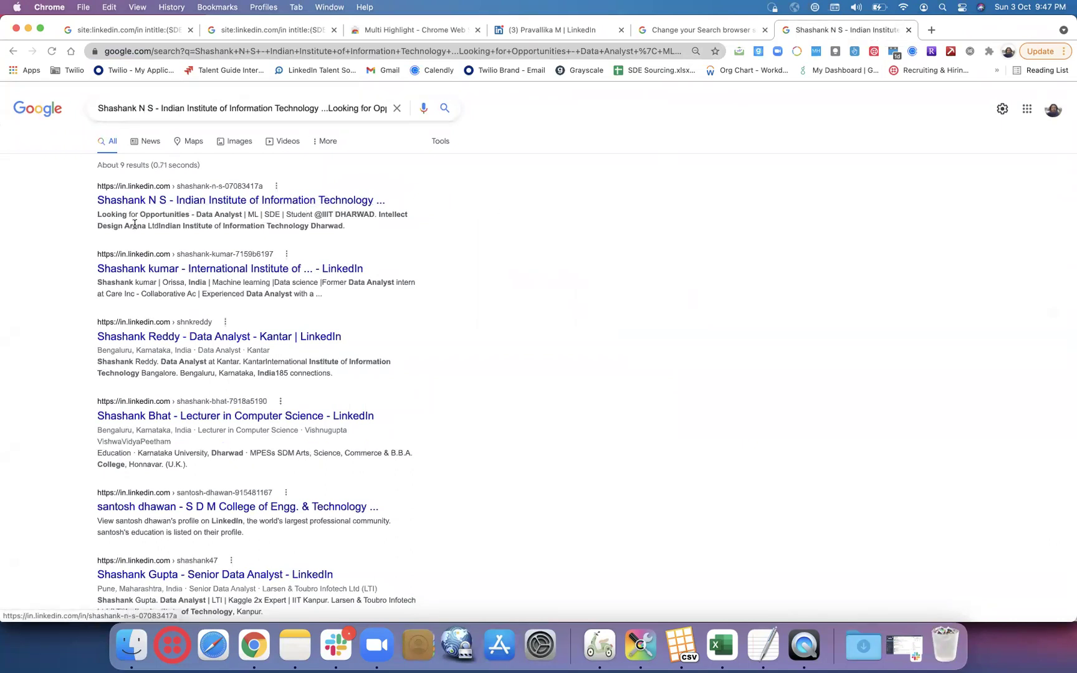
pyautogui.click(331, 108)
pyautogui.press('Right')
pyautogui.press('Right')
pyautogui.press('Right')
pyautogui.press('Right')
pyautogui.press('Right')
pyautogui.press('Right')
pyautogui.press('Right')
pyautogui.press('Right')
pyautogui.press('Right')
pyautogui.press('Right')
pyautogui.press('Right')
pyautogui.press('Right')
pyautogui.press('Right')
pyautogui.press('Right')
pyautogui.press('Right')
pyautogui.press('Right')
pyautogui.press('Right')
pyautogui.press('Right')
pyautogui.press('Right')
pyautogui.press('Right')
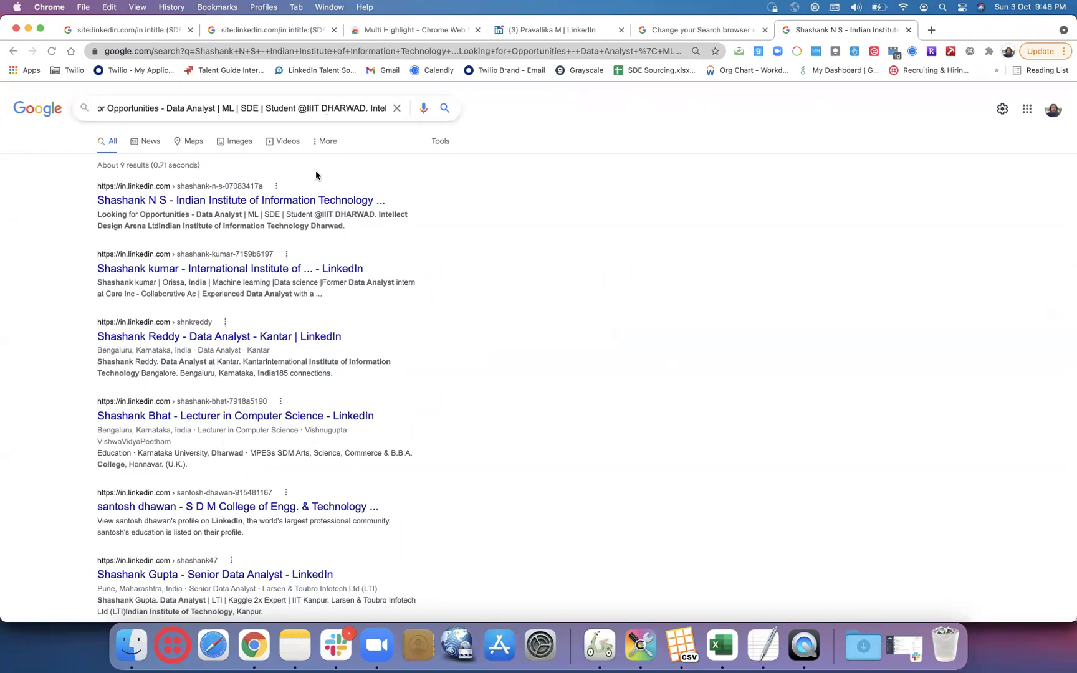
pyautogui.press('Right')
pyautogui.press('Right')
pyautogui.press('Right')
pyautogui.press('Right')
pyautogui.press('Right')
pyautogui.press('Right')
pyautogui.press('Right')
pyautogui.press('Right')
pyautogui.press('Right')
pyautogui.press('Right')
pyautogui.press('Right')
pyautogui.press('Right')
pyautogui.press('Right')
pyautogui.press('Right')
pyautogui.press('Right')
pyautogui.press('Right')
pyautogui.press('Right')
pyautogui.press('Right')
pyautogui.press('Right')
pyautogui.press('Right')
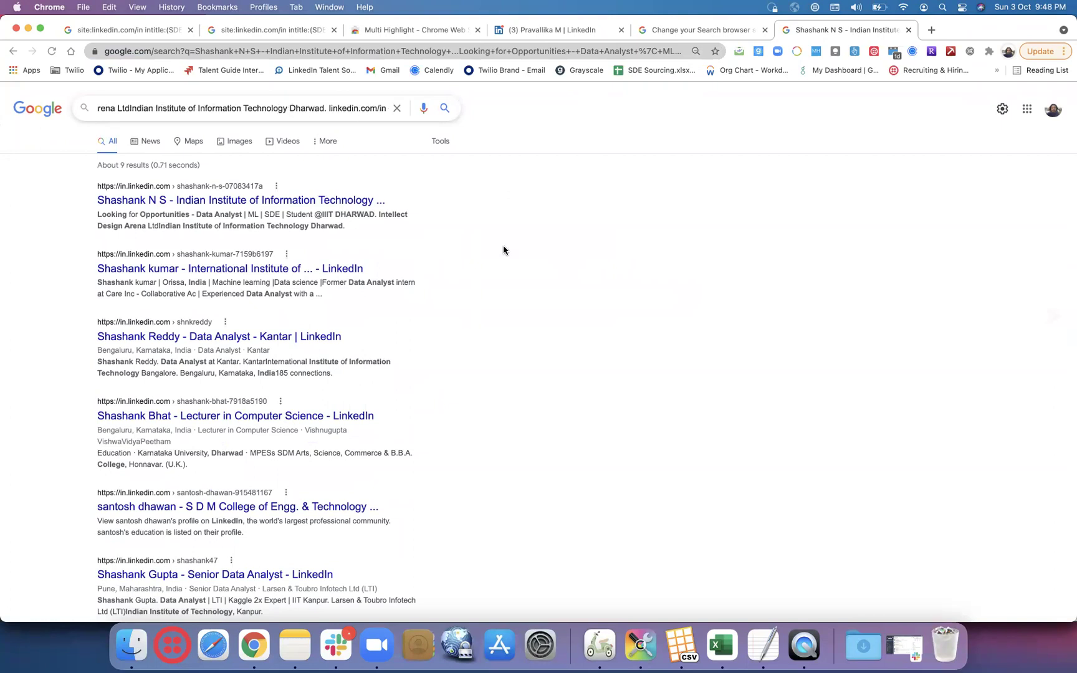
# - Back in Excel, check the search string formula in E2
pyautogui.click(719, 645)
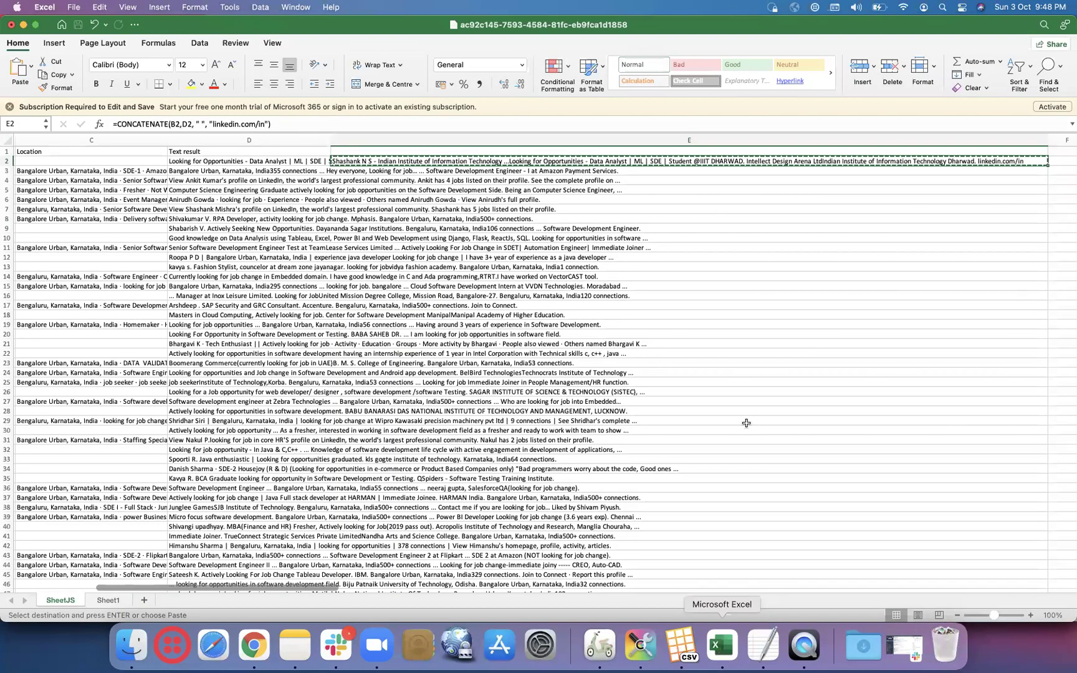
pyautogui.click(1045, 170)
pyautogui.click(1042, 161)
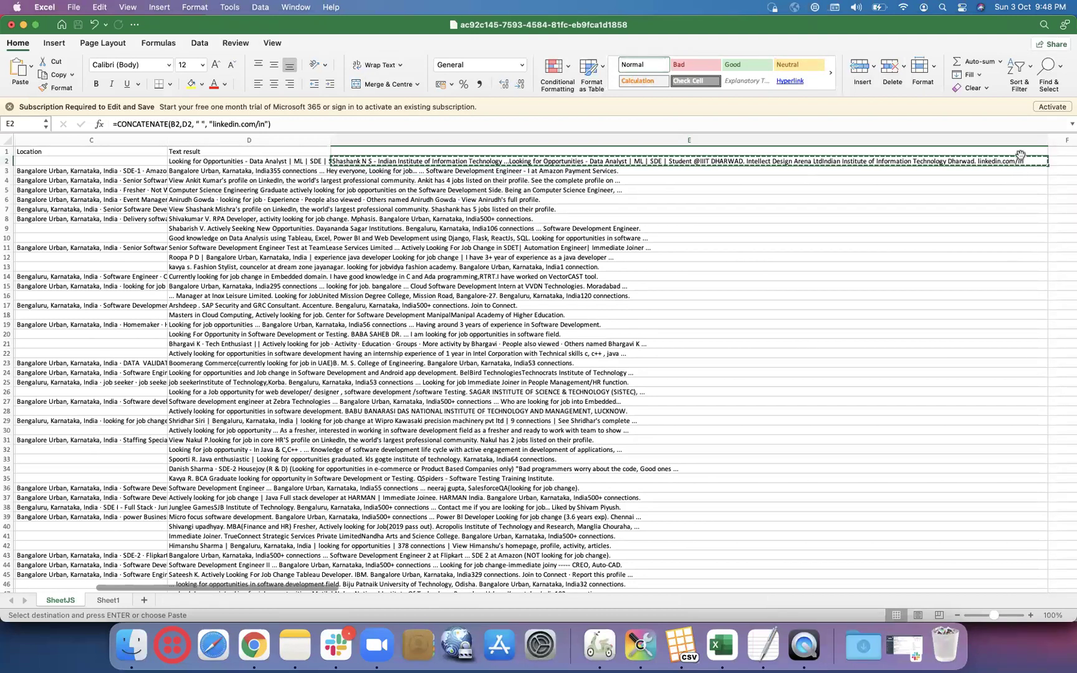
pyautogui.click(1045, 191)
pyautogui.click(1055, 191)
pyautogui.write('-')
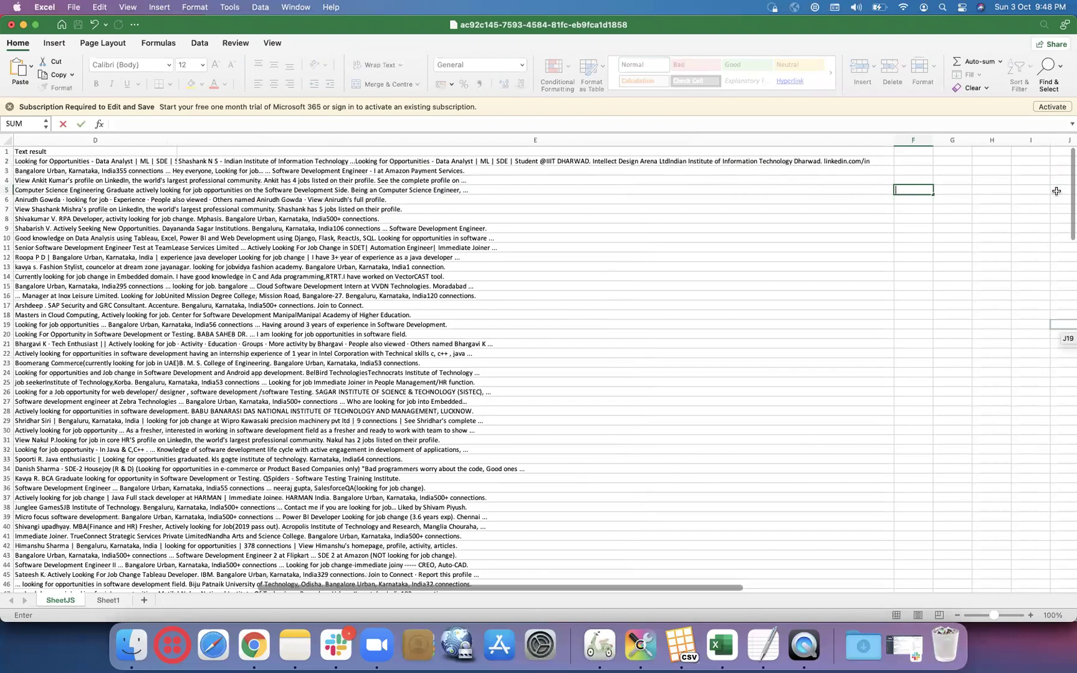
# - Fill the E2 search-string formula down column E and spot-check E7
pyautogui.click(889, 161)
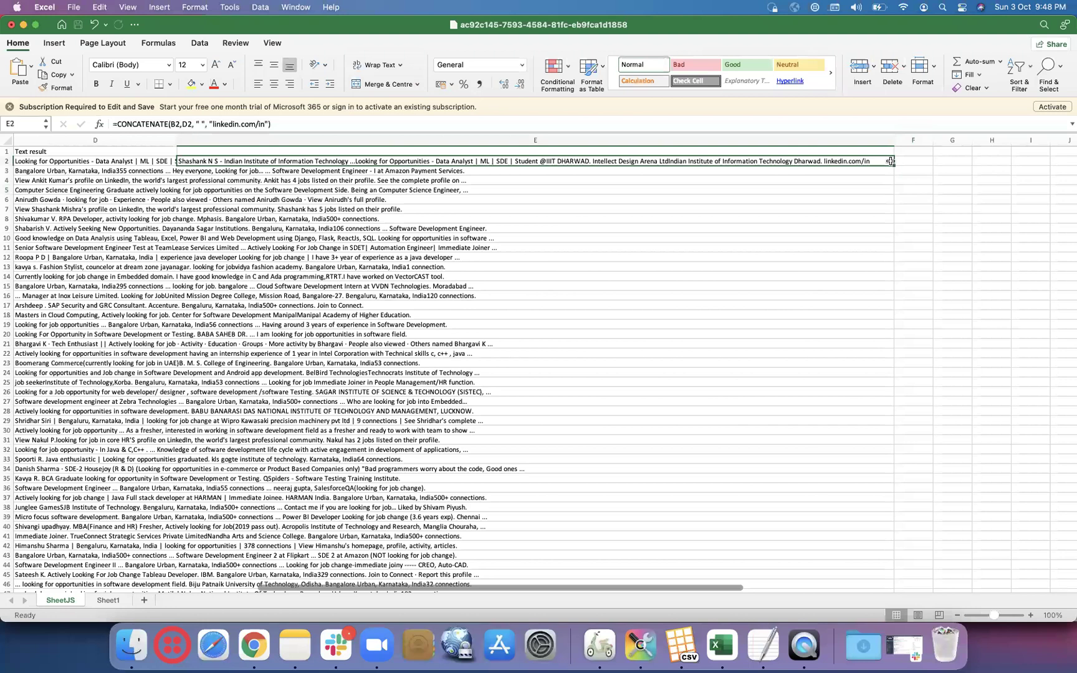
pyautogui.doubleClick(893, 165)
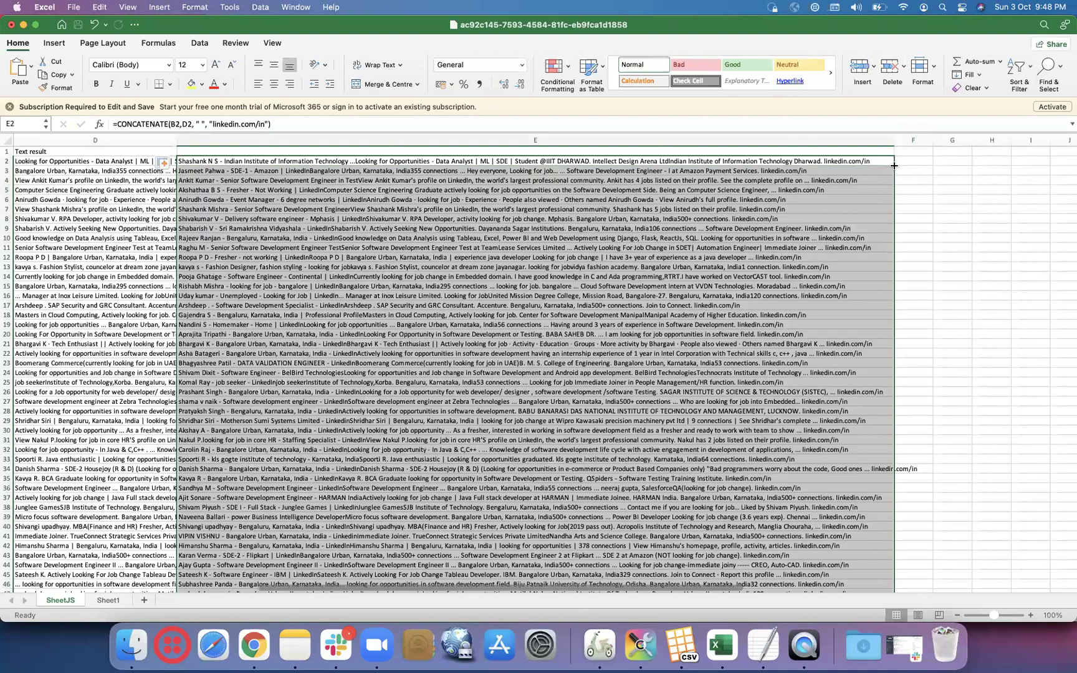
pyautogui.click(723, 208)
pyautogui.hscroll(-10, 476, 184)
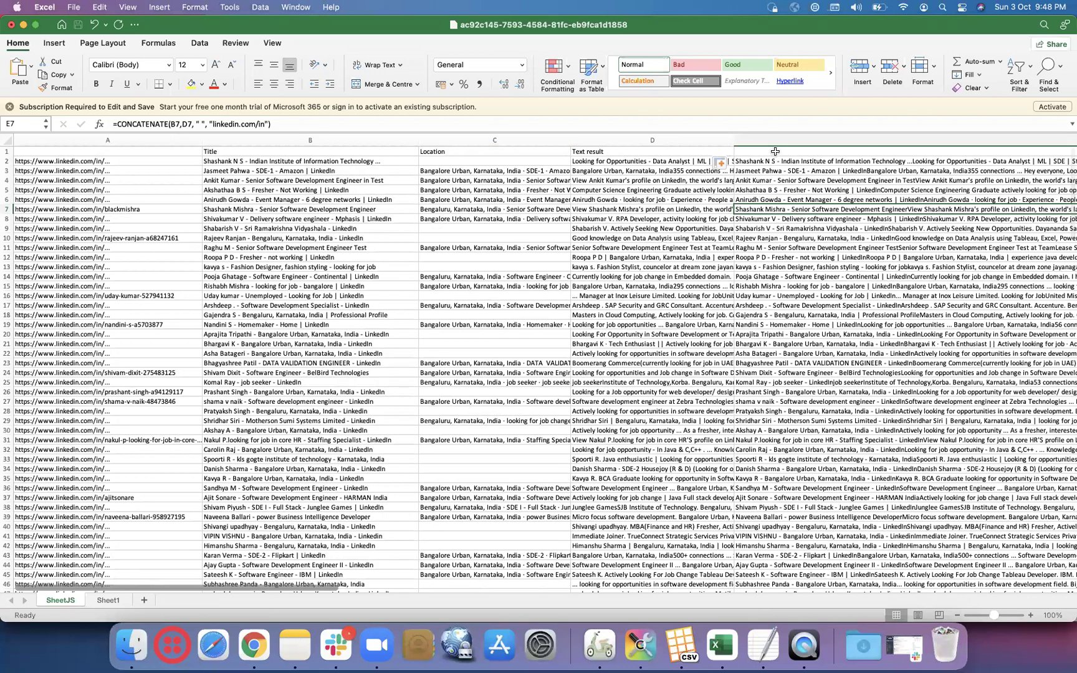
pyautogui.click(774, 152)
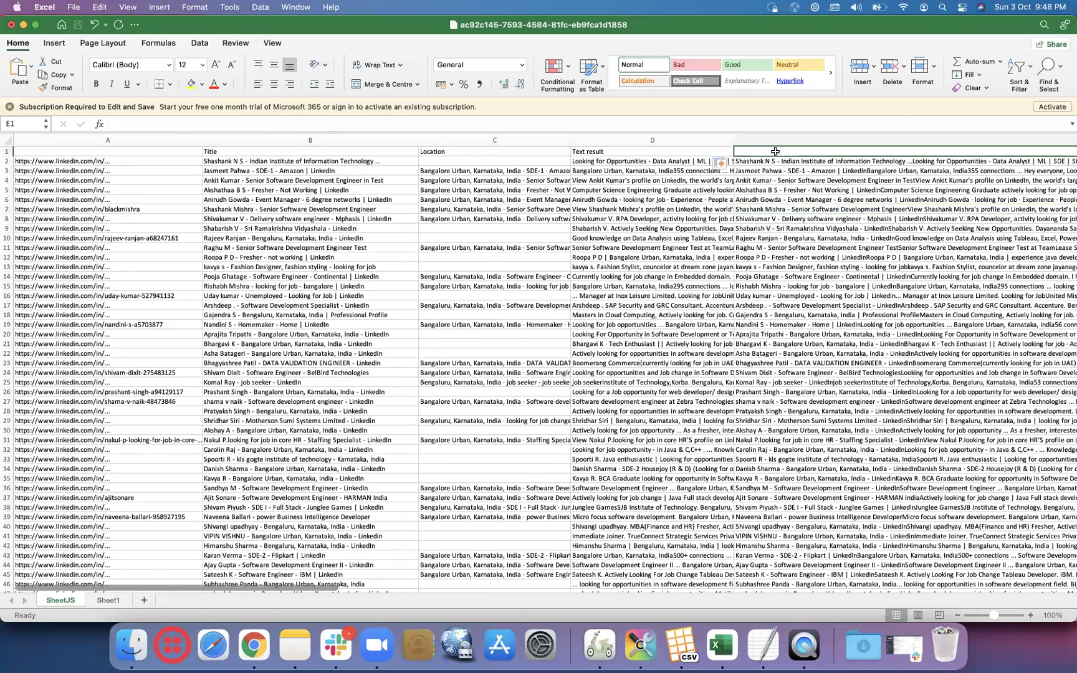
pyautogui.hscroll(10, 829, 258)
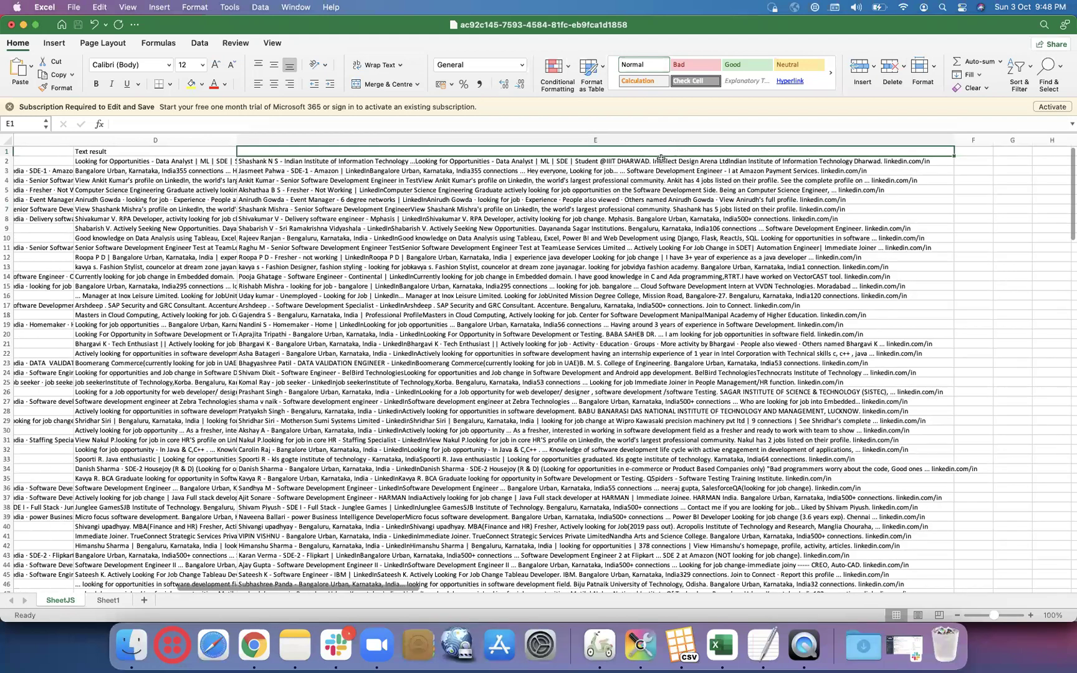
pyautogui.click(660, 160)
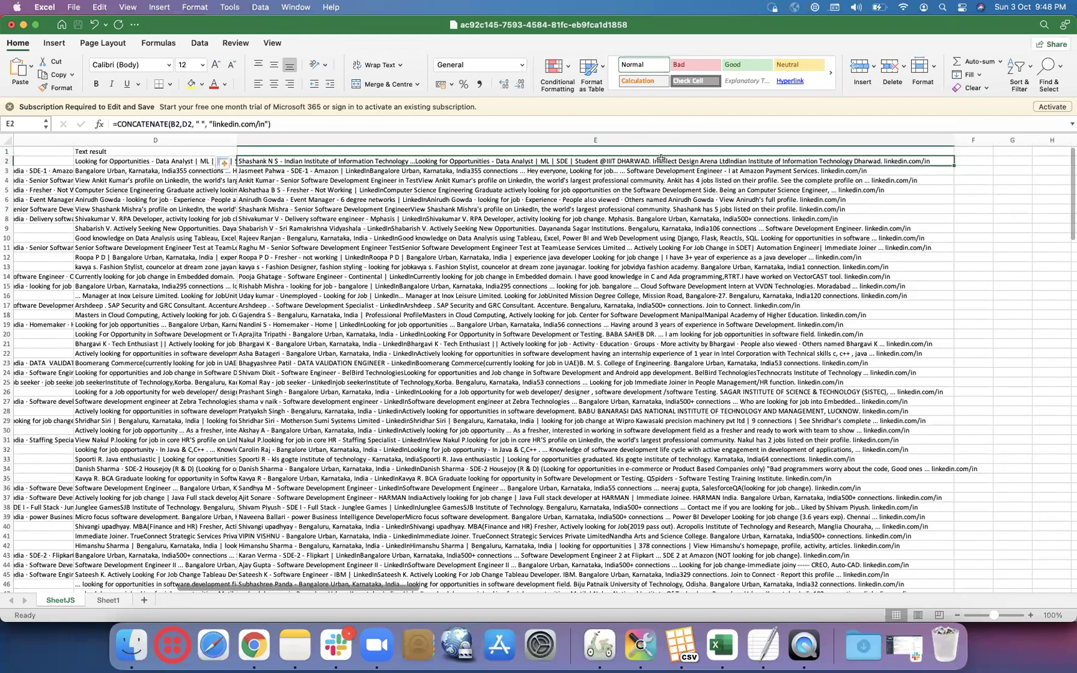
pyautogui.hscroll(-2, 317, 194)
pyautogui.scroll(-1, 318, 194)
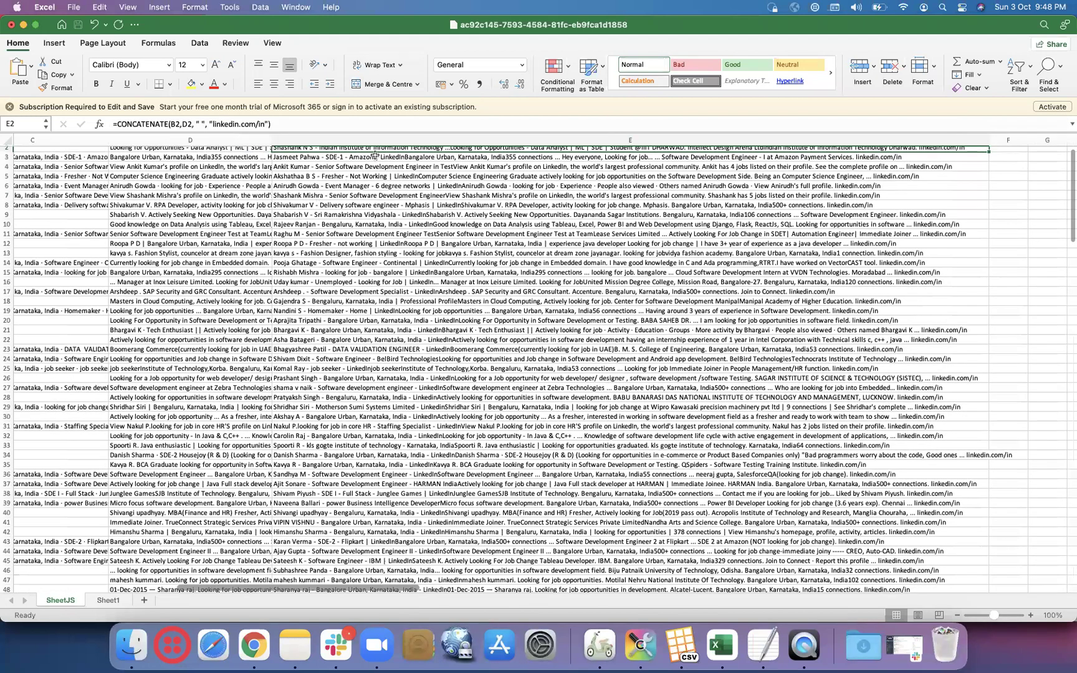
pyautogui.hscroll(-2, 374, 156)
pyautogui.scroll(1, 374, 156)
# - Autofit column D to its longest Text result, then review cells C5 and A10
pyautogui.doubleClick(356, 144)
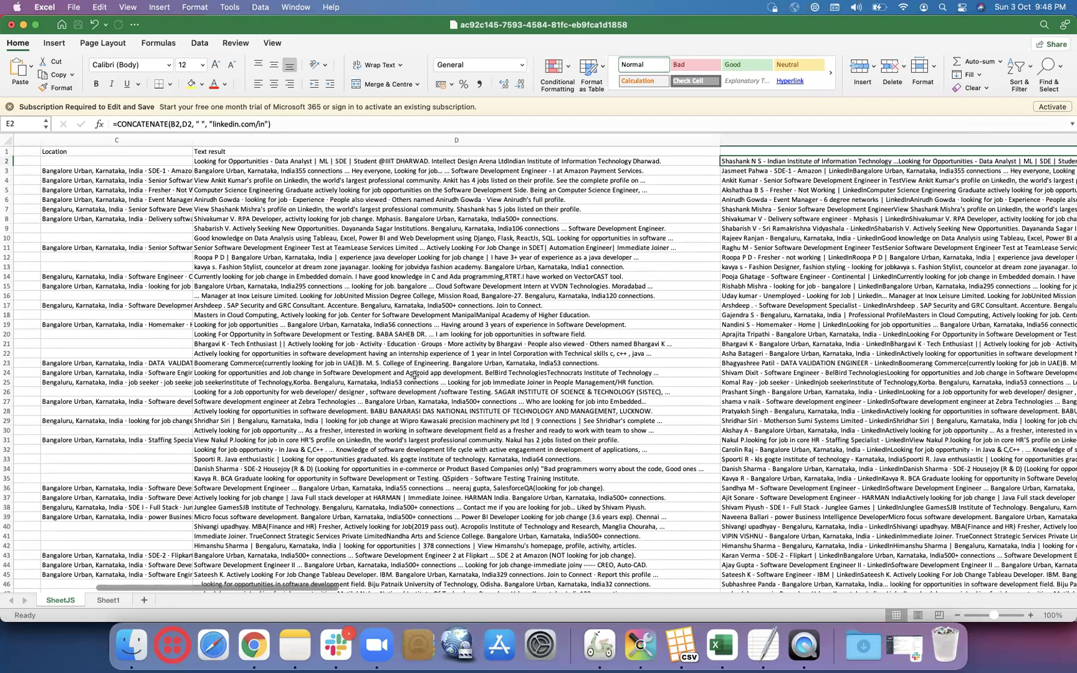
pyautogui.hscroll(1, 415, 374)
pyautogui.scroll(-1, 414, 375)
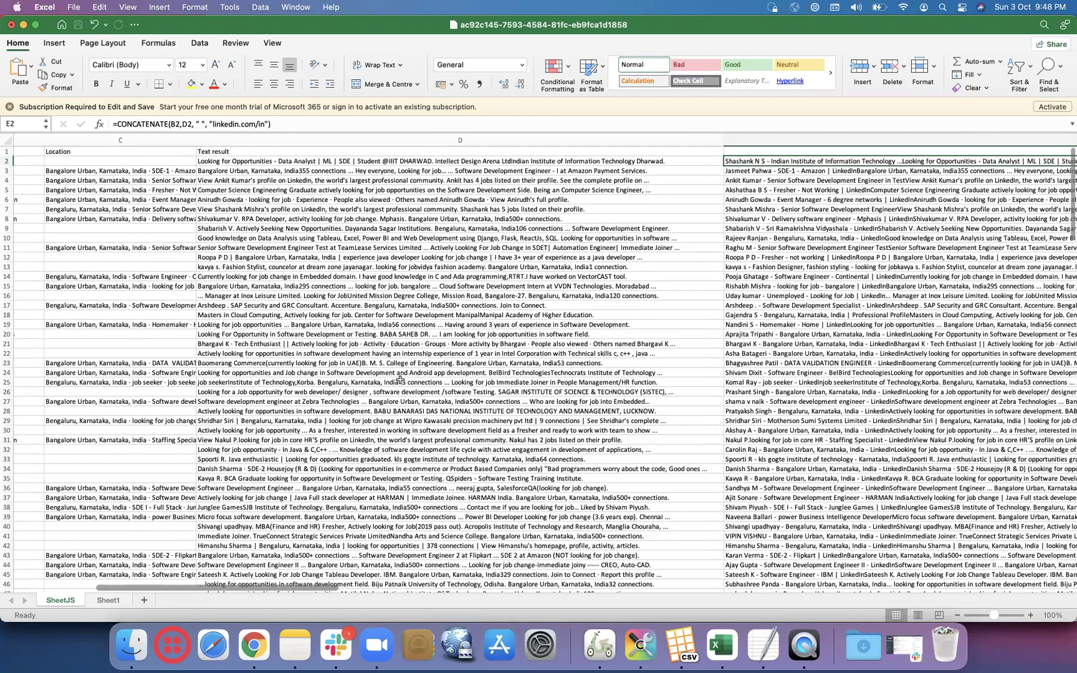
pyautogui.hscroll(-5, 405, 377)
pyautogui.scroll(1, 400, 379)
pyautogui.hscroll(1, 426, 334)
pyautogui.click(236, 189)
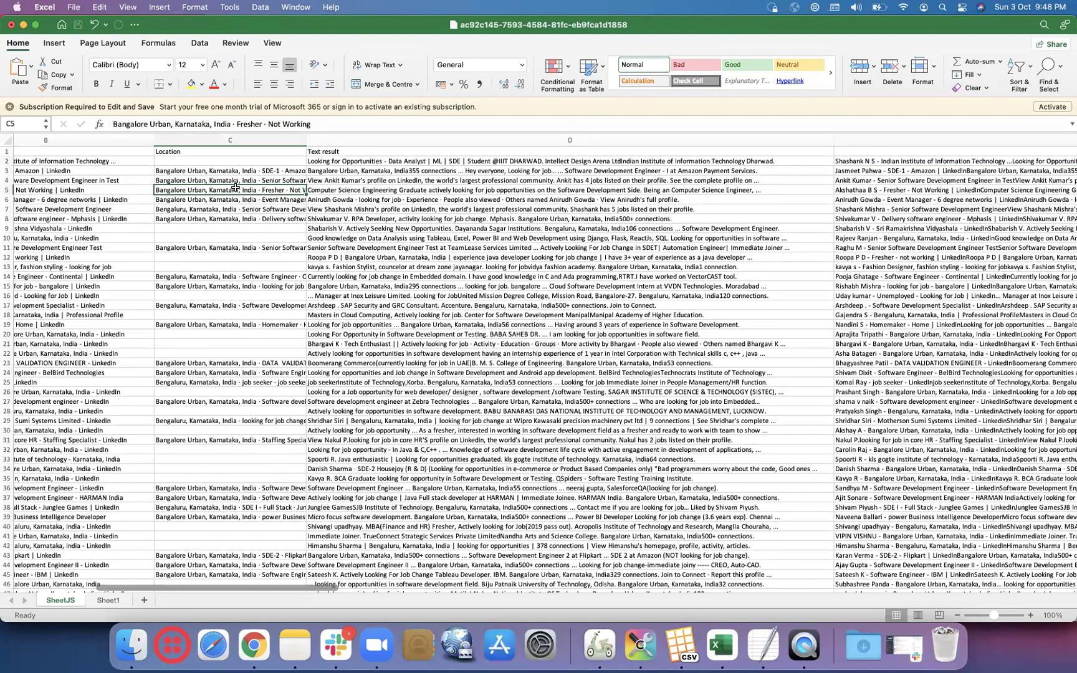
pyautogui.hscroll(-10, 236, 188)
pyautogui.hscroll(1, 249, 312)
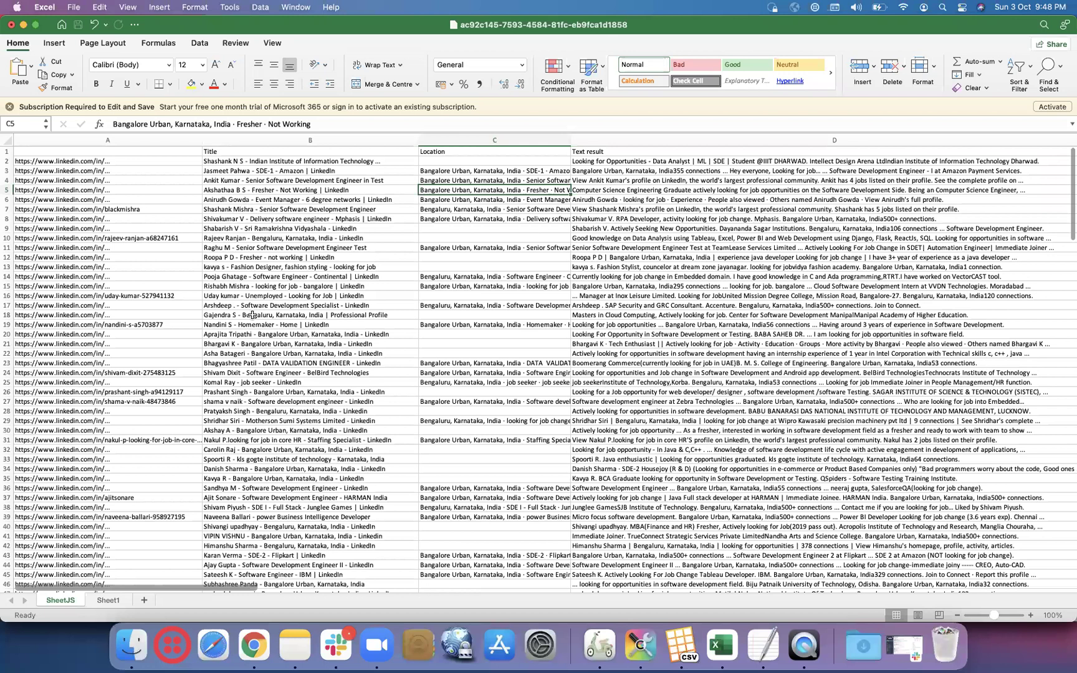
pyautogui.click(137, 236)
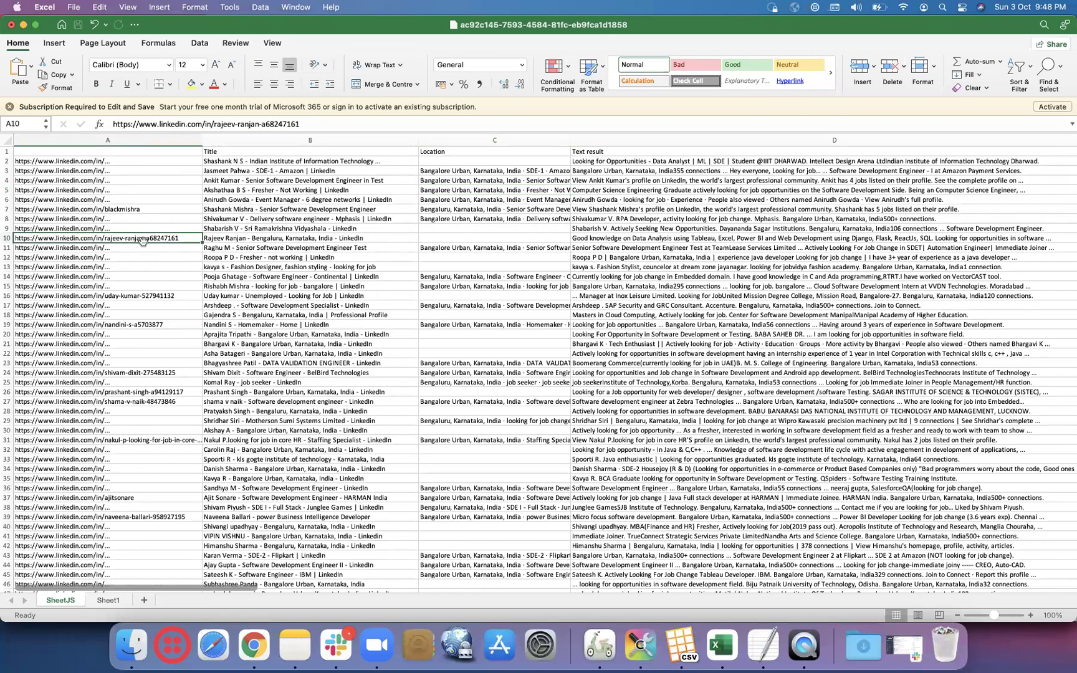
# - Open the LinkedIn profile URL from cell A7 in Chrome
pyautogui.click(162, 210)
pyautogui.press('super+c')
pyautogui.click(253, 645)
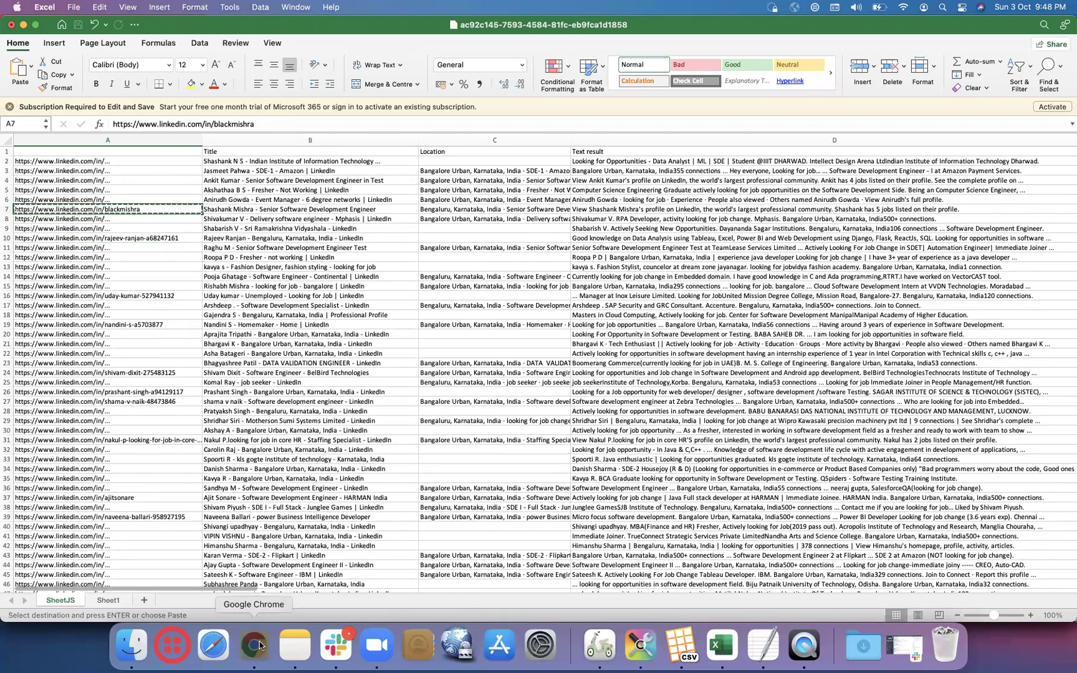
pyautogui.click(497, 53)
pyautogui.press('super+v')
pyautogui.press('Return')
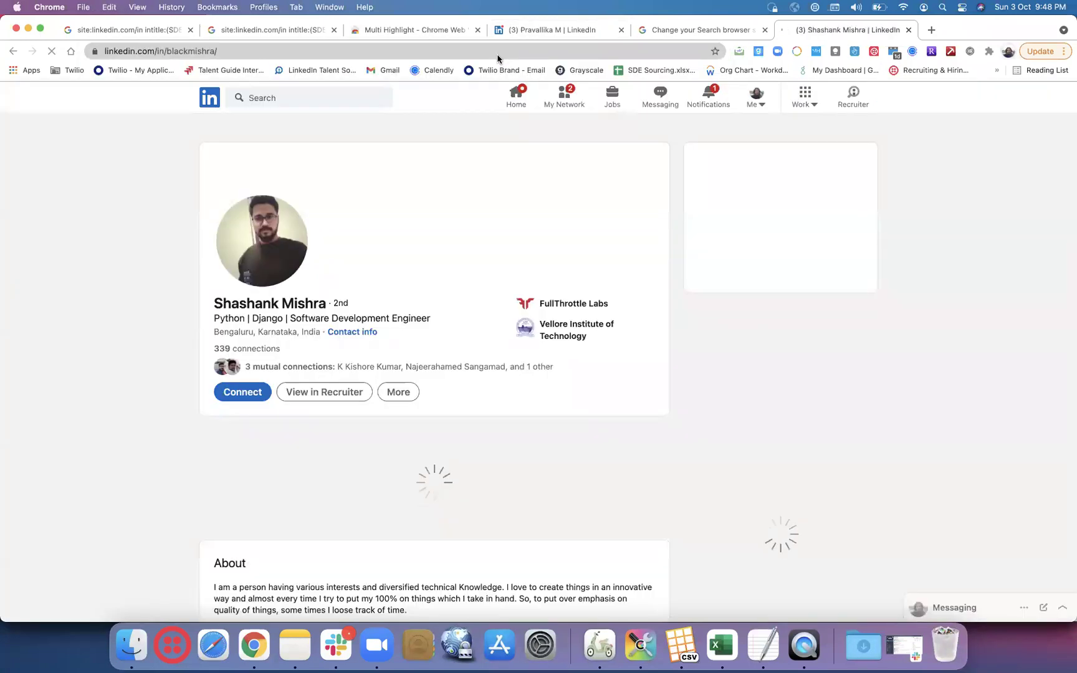
pyautogui.press('super+Tab')
# - Open the LinkedIn profile URL from cell A10 in Chrome
pyautogui.press('Down')
pyautogui.press('Down')
pyautogui.press('Down')
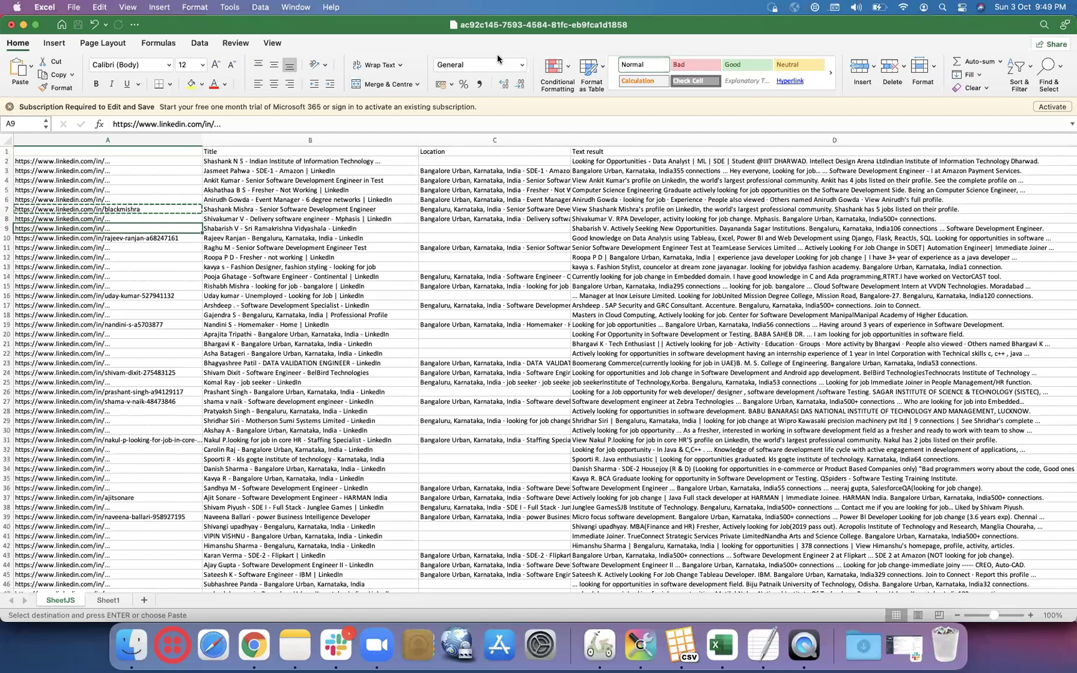
pyautogui.press('super+c')
pyautogui.press('super+Tab')
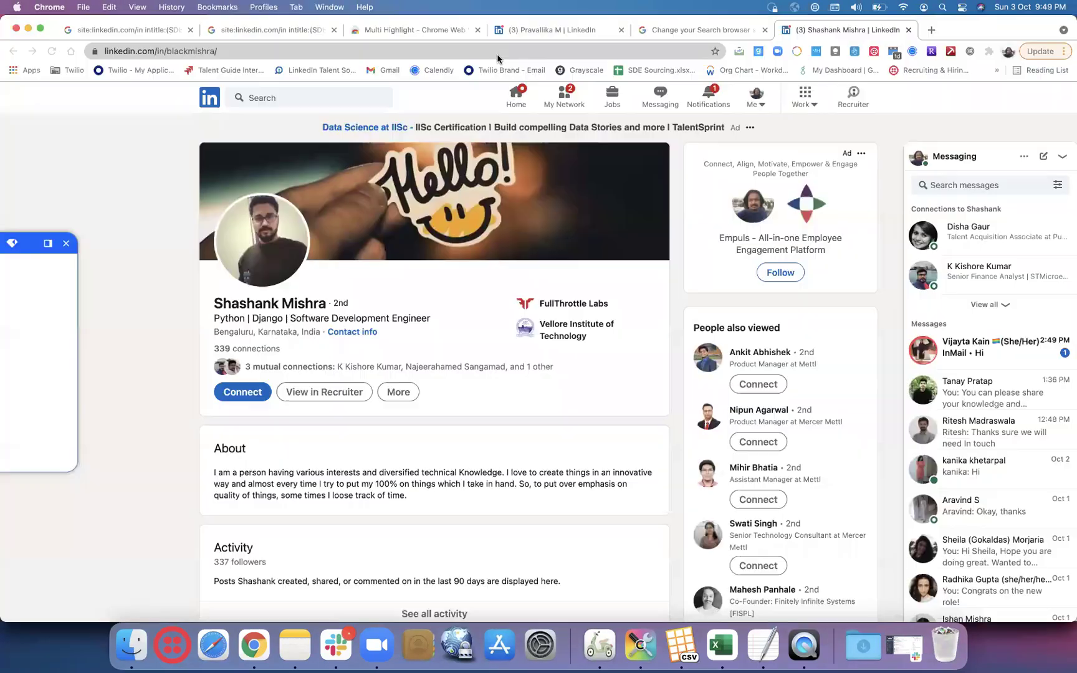
pyautogui.click(390, 52)
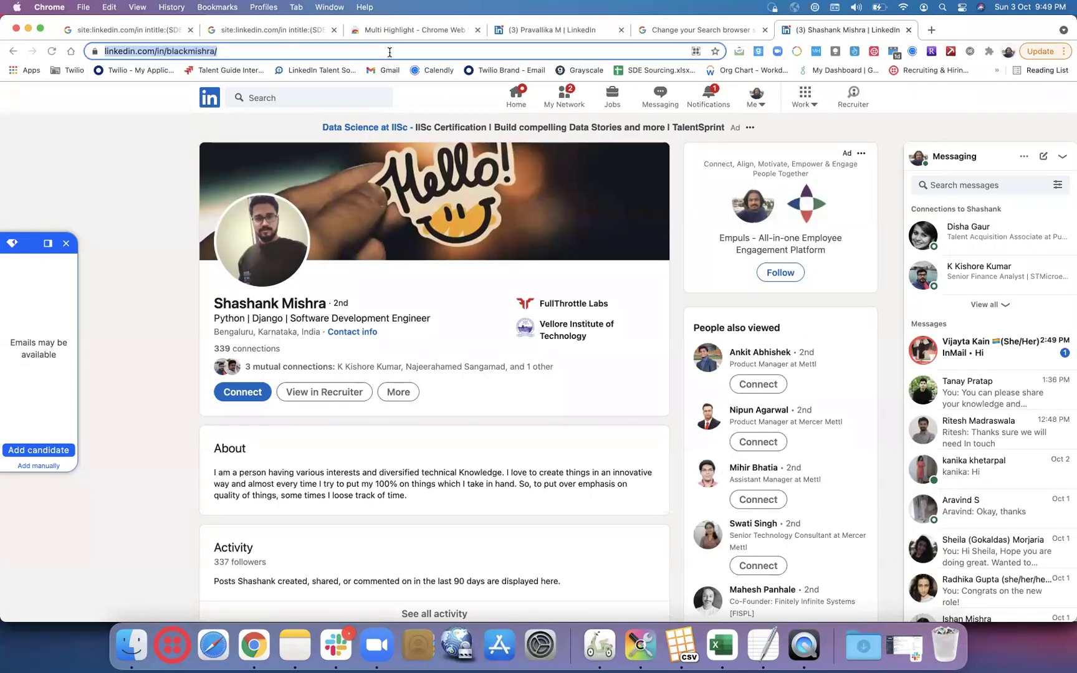
pyautogui.press('super+v')
pyautogui.press('Return')
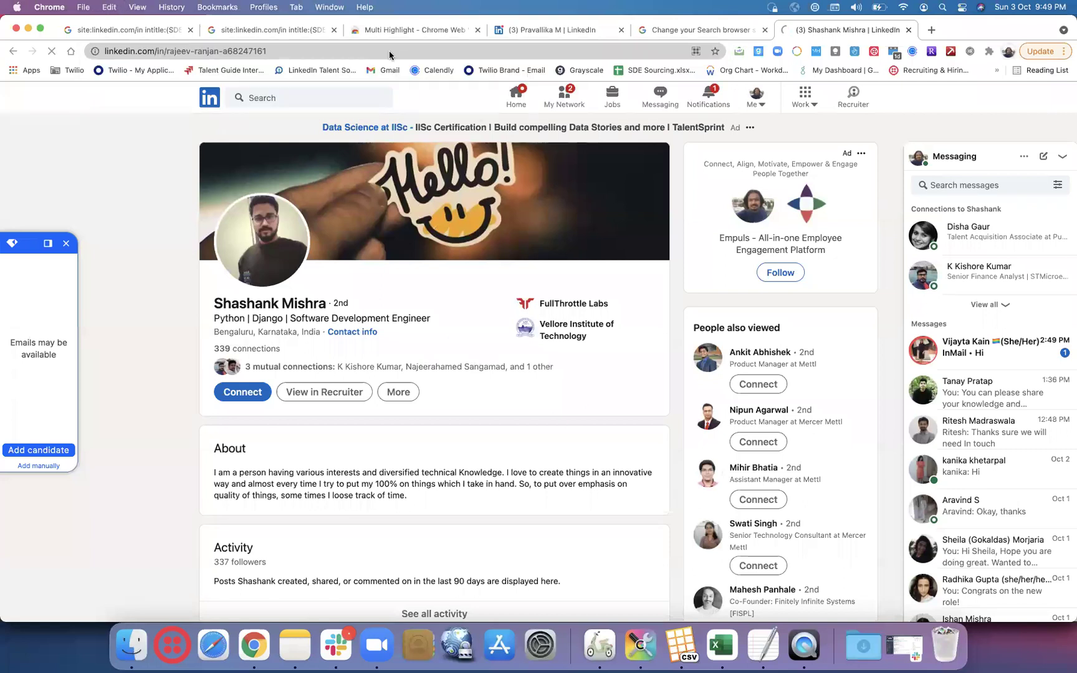
pyautogui.press('super+Tab')
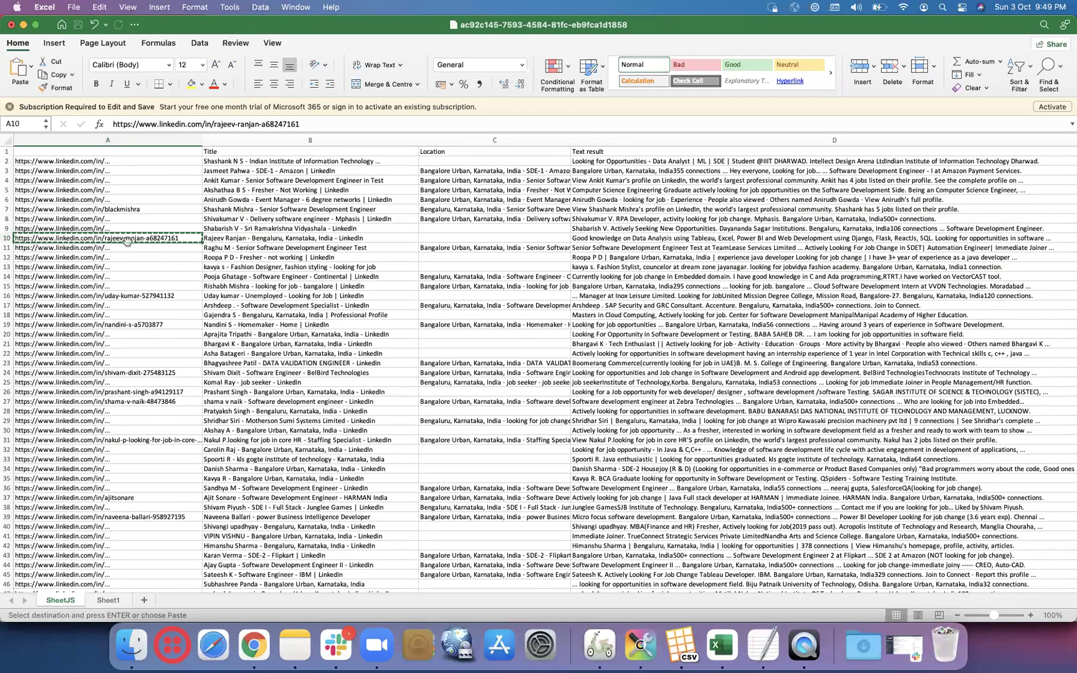
# - Load the A16 profile URL in the reused Google help tab, then return to the sheet's row 2
pyautogui.click(129, 298)
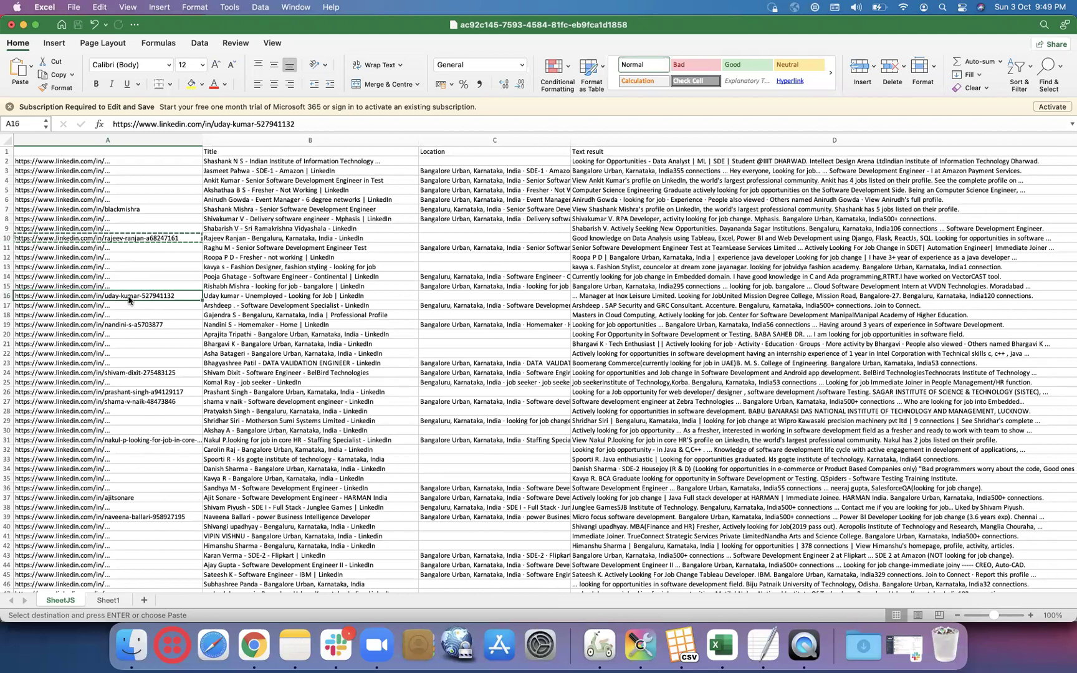
pyautogui.press('super+Tab')
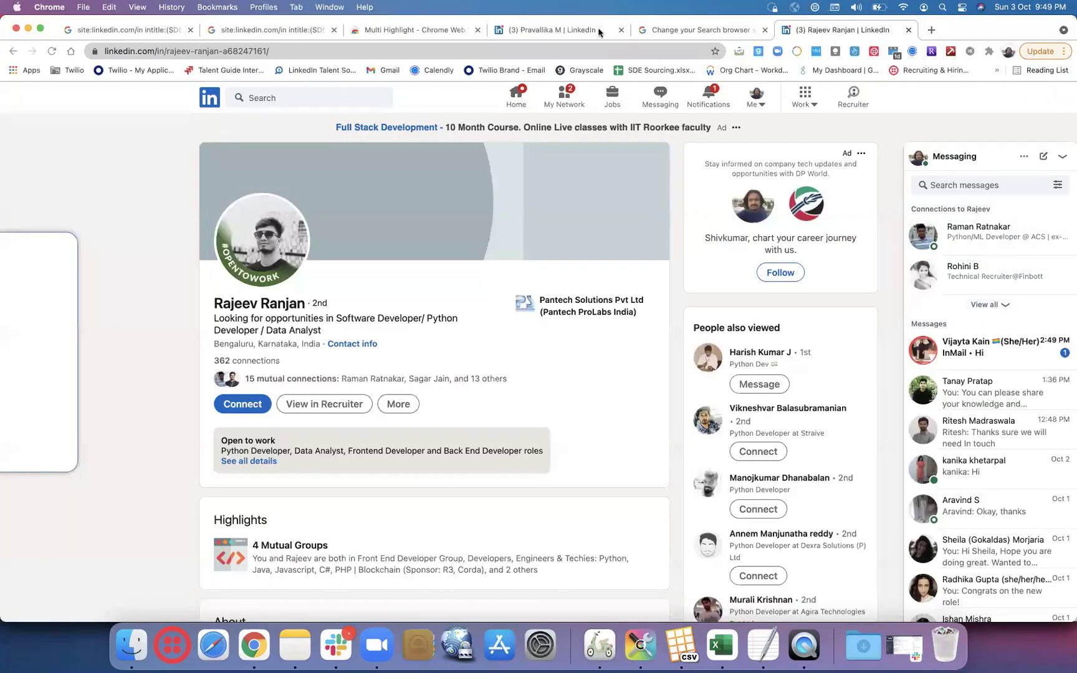
pyautogui.click(598, 31)
pyautogui.click(662, 31)
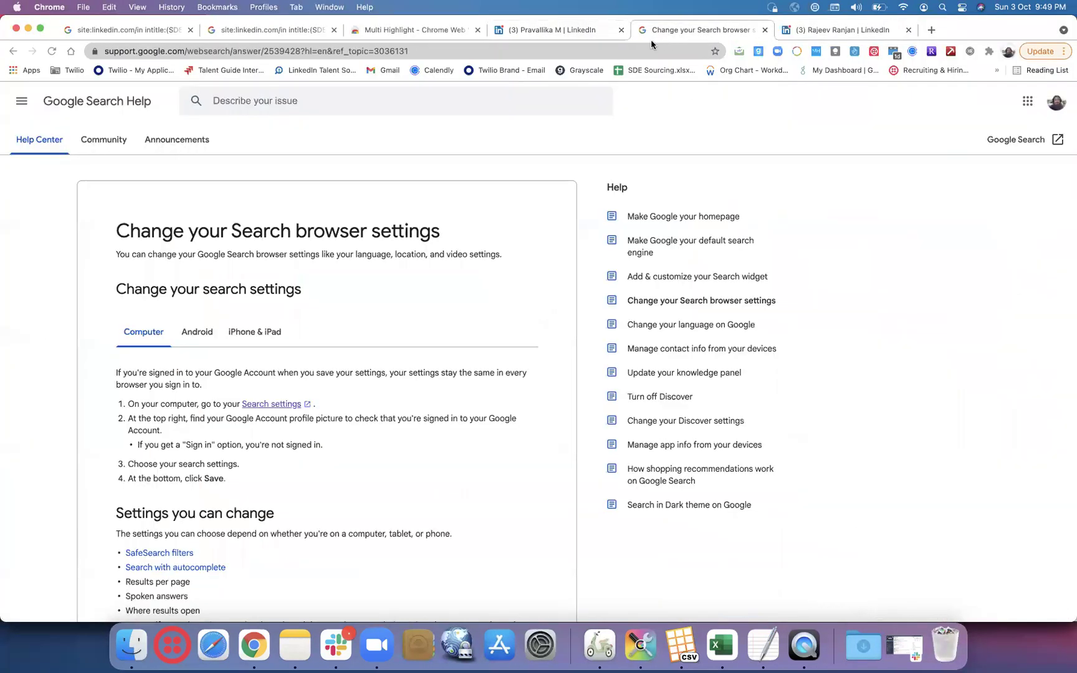
pyautogui.click(617, 52)
pyautogui.press('super+v')
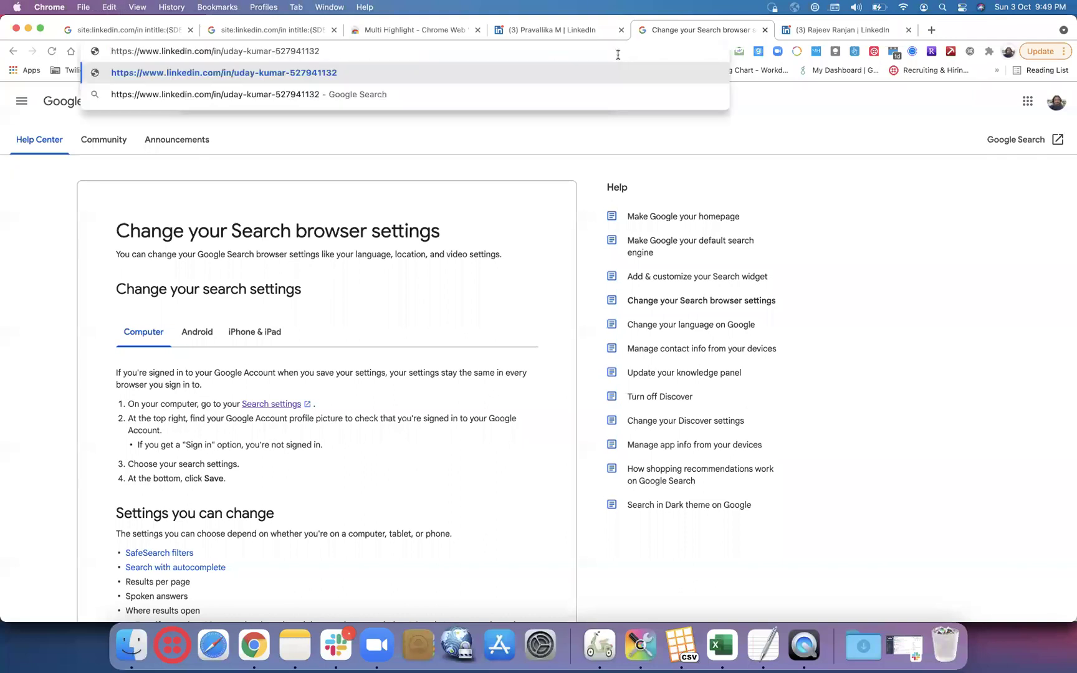
pyautogui.press('Return')
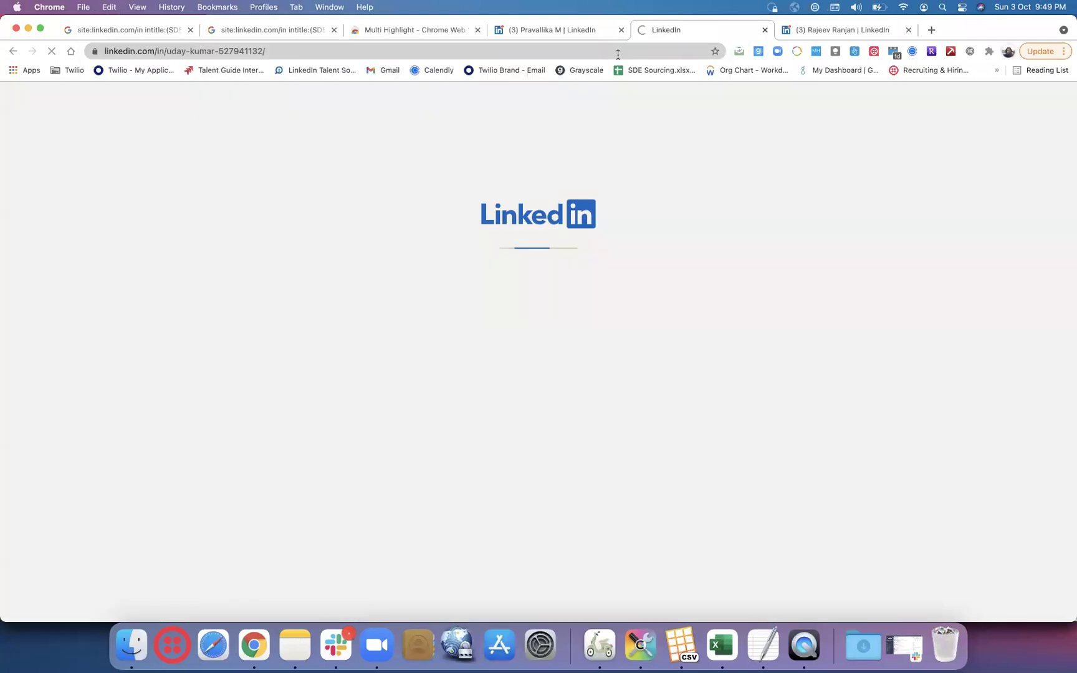
pyautogui.press('super+Tab')
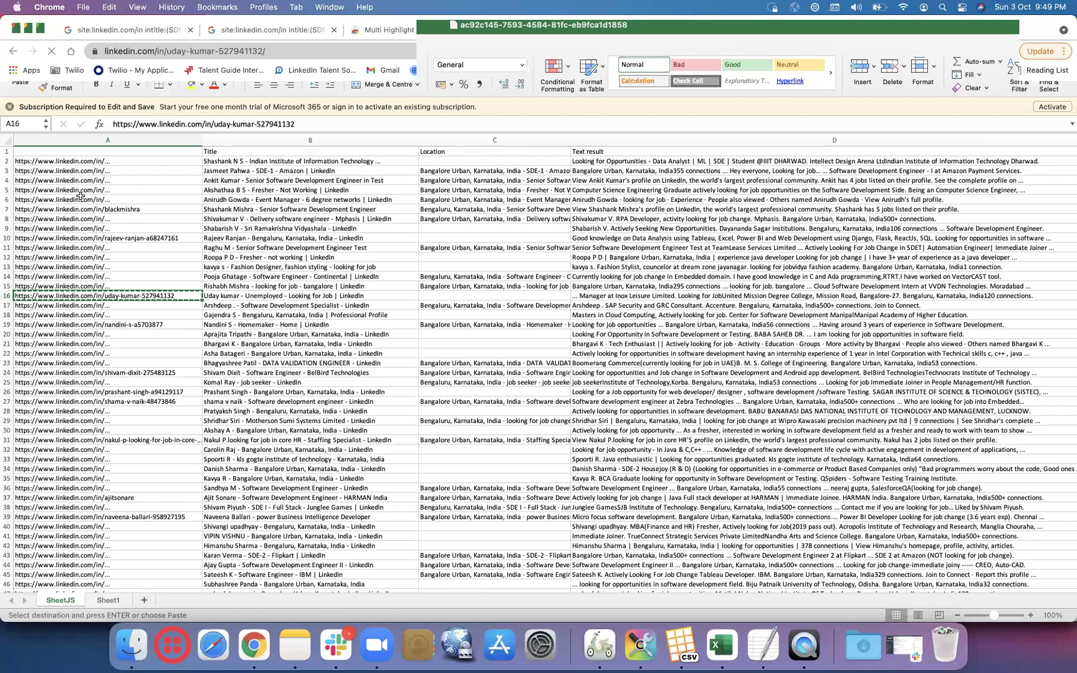
pyautogui.click(321, 159)
pyautogui.press('Right')
pyautogui.press('Right')
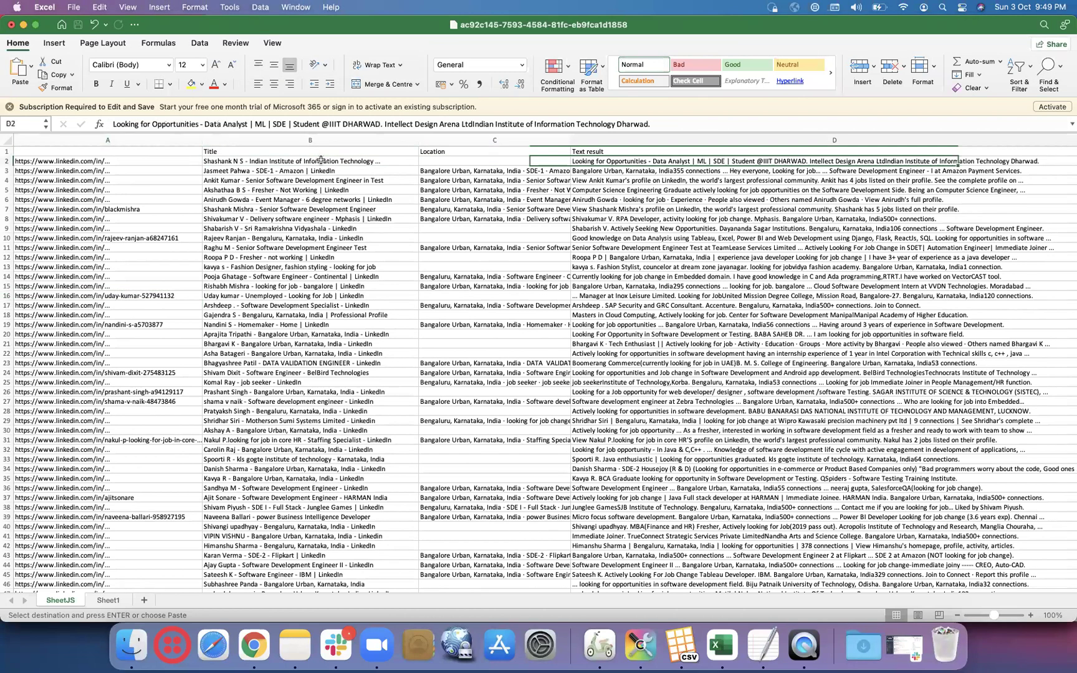
pyautogui.hscroll(2, 321, 160)
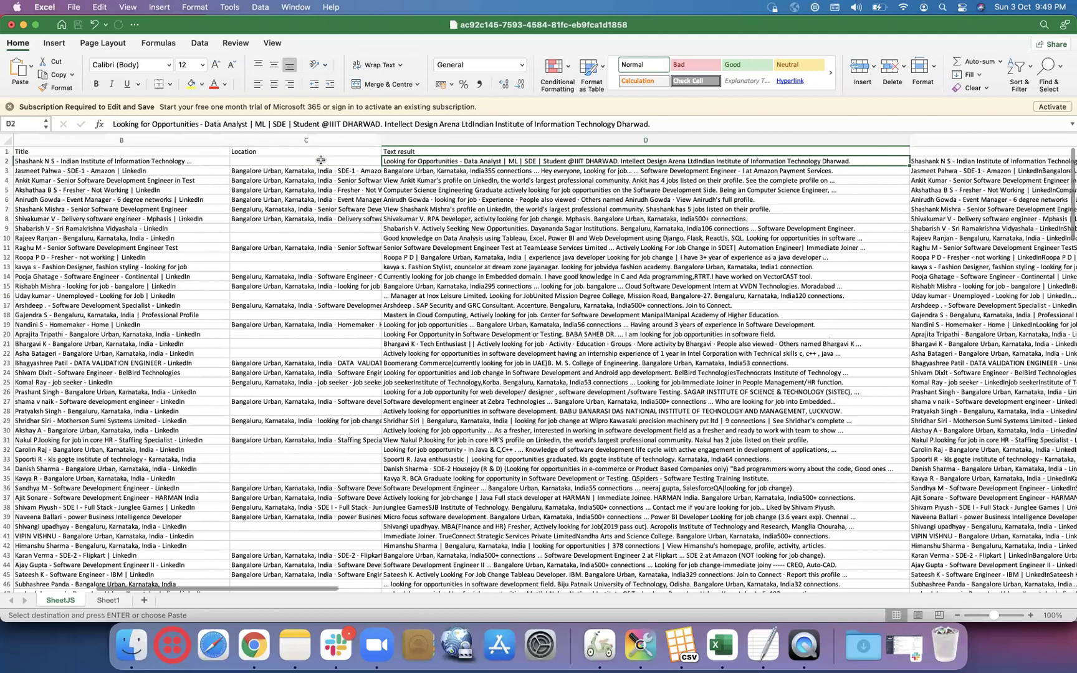
pyautogui.press('Right')
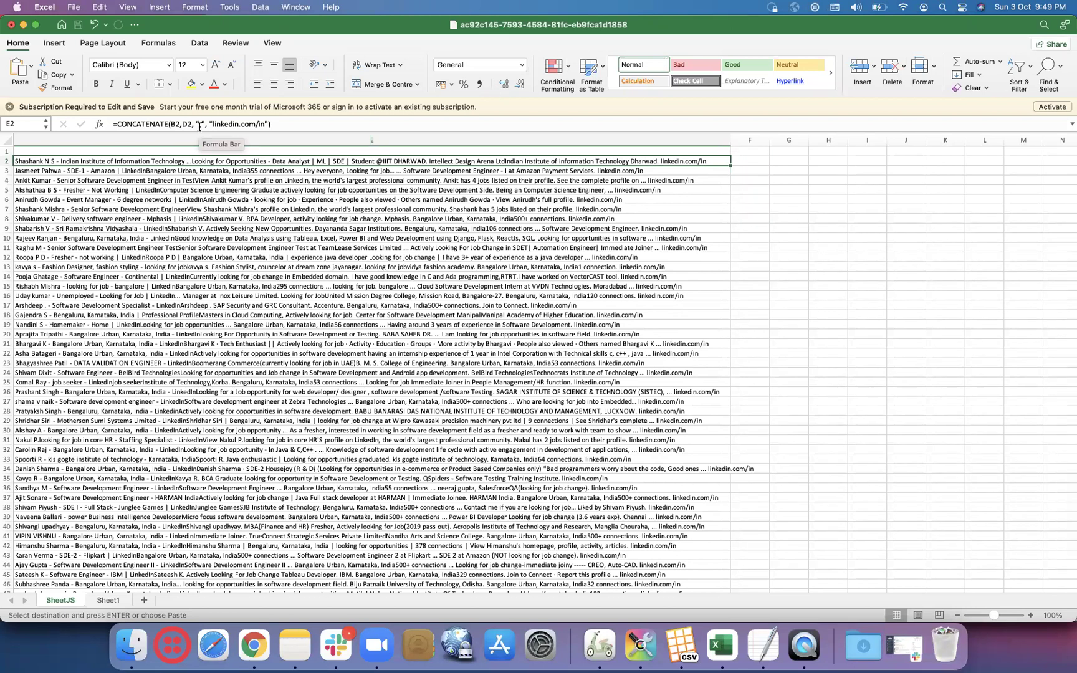
pyautogui.hscroll(2, 510, 160)
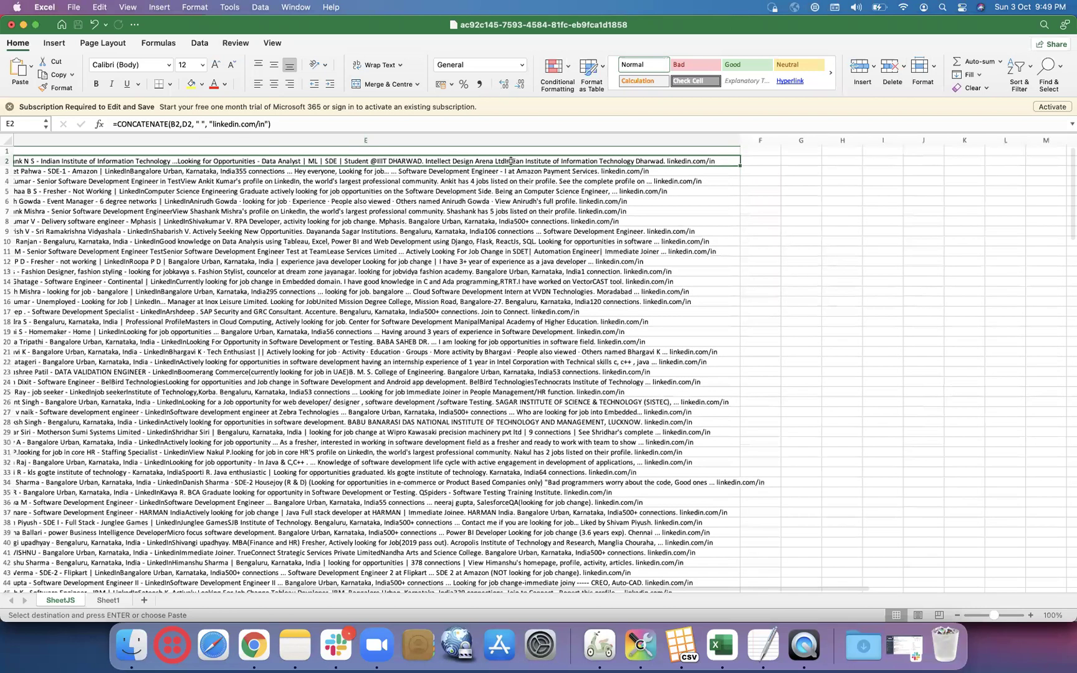
pyautogui.scroll(5, 510, 161)
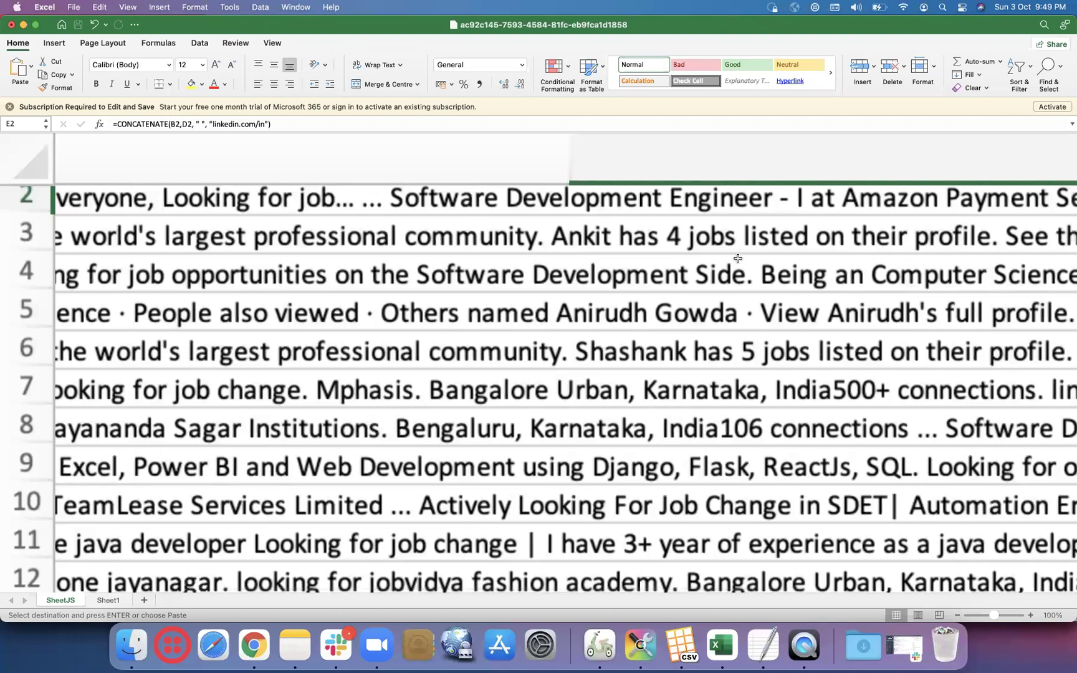
pyautogui.hscroll(-10, 737, 259)
pyautogui.hscroll(15, 737, 259)
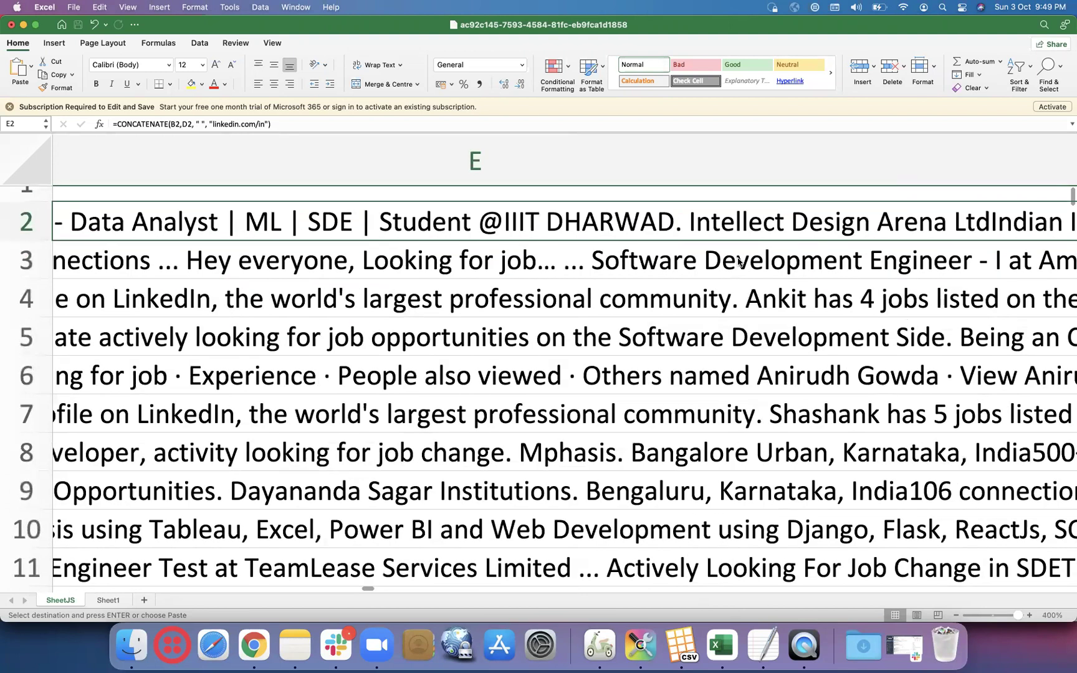
pyautogui.hscroll(15, 737, 259)
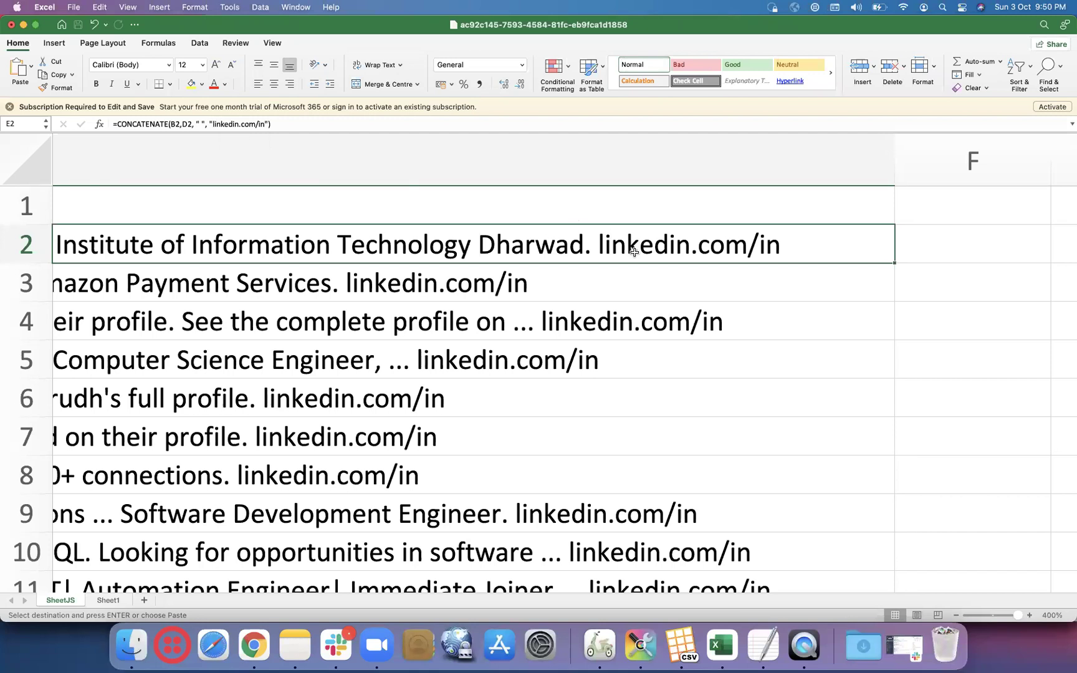
# - Search Google with the copied profile snippet in the next candidate's tab
pyautogui.click(667, 288)
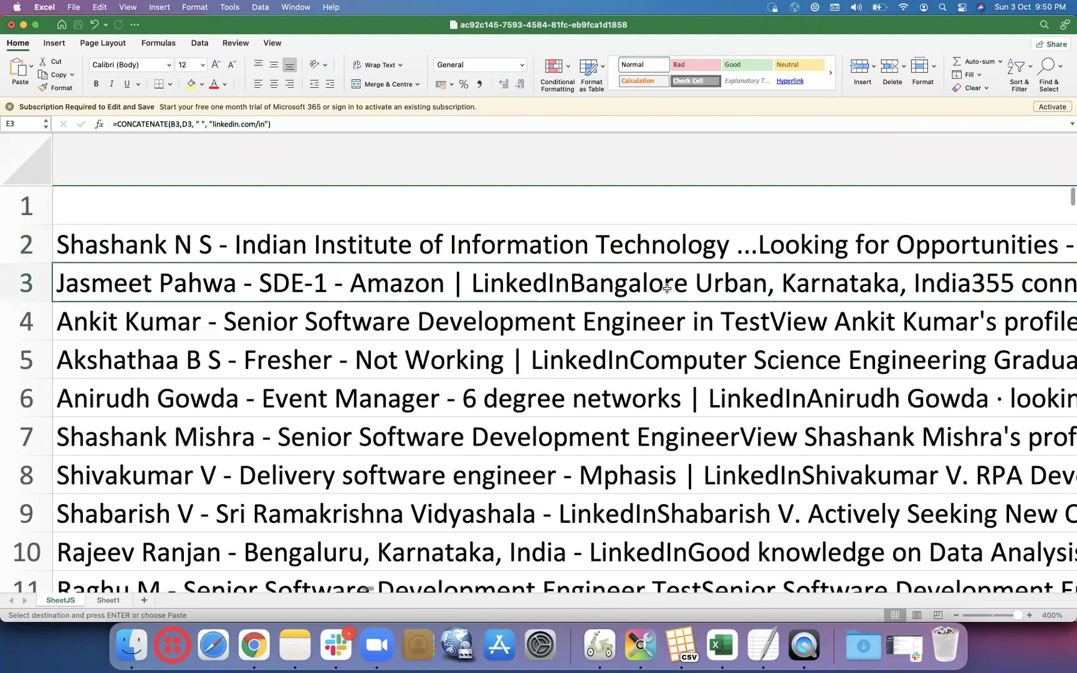
pyautogui.press('super+Tab')
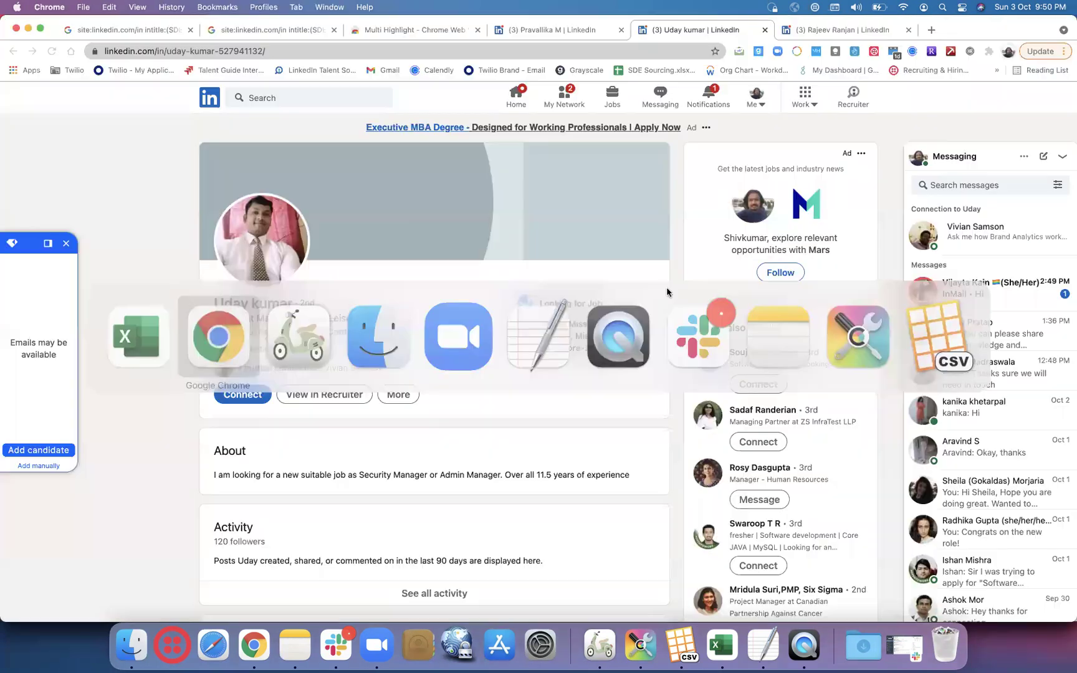
pyautogui.click(810, 30)
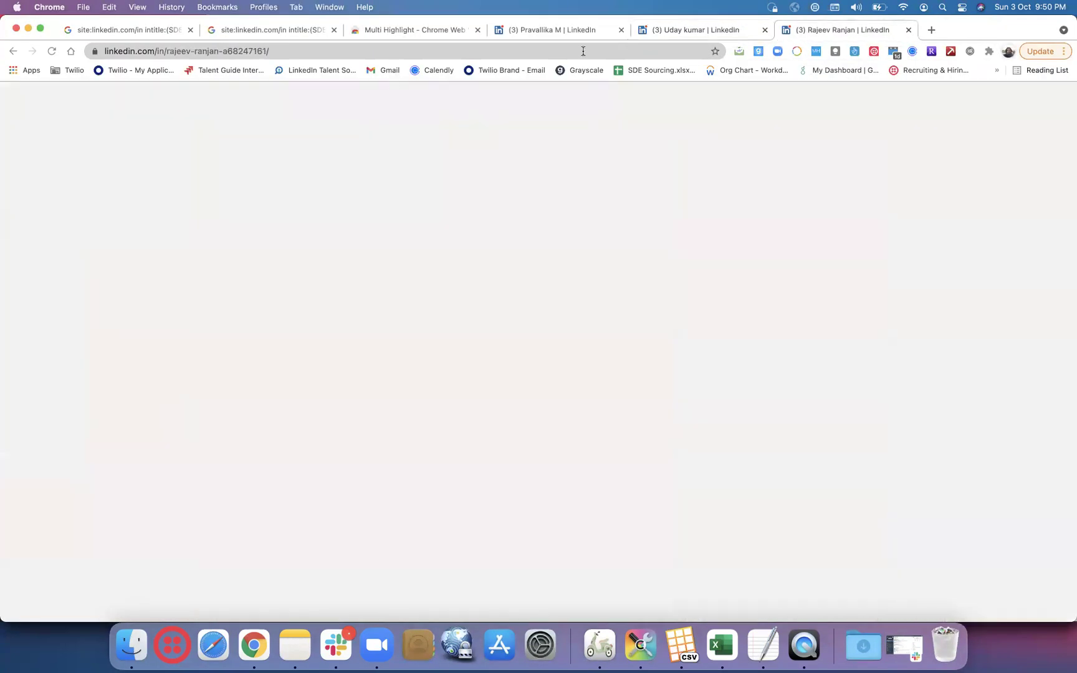
pyautogui.click(583, 51)
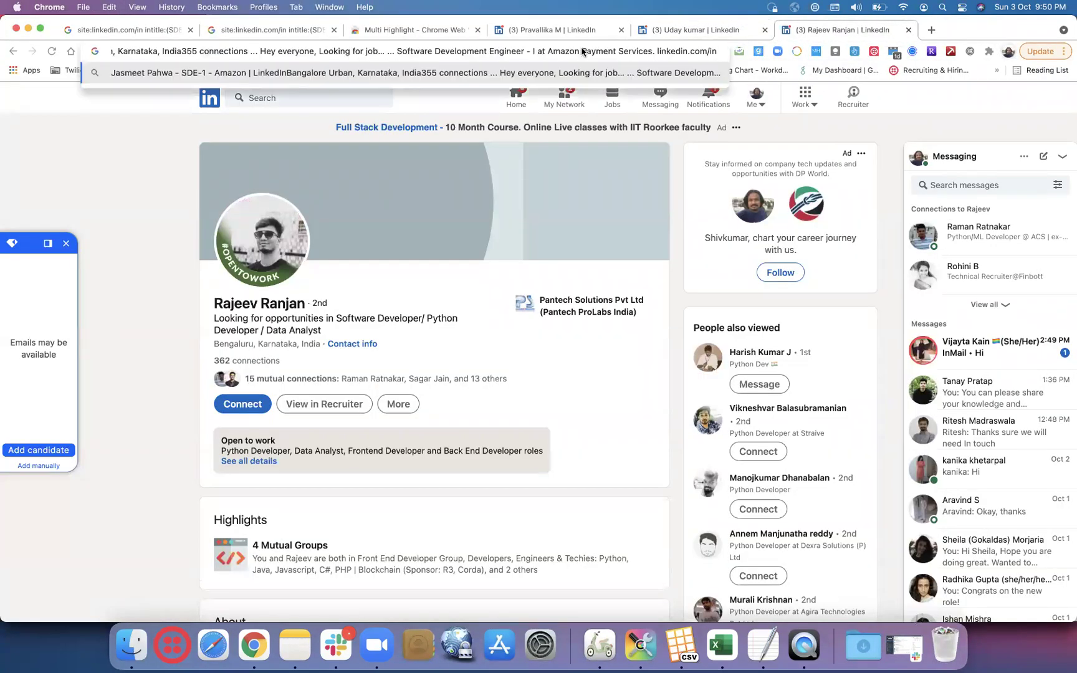
pyautogui.press('Return')
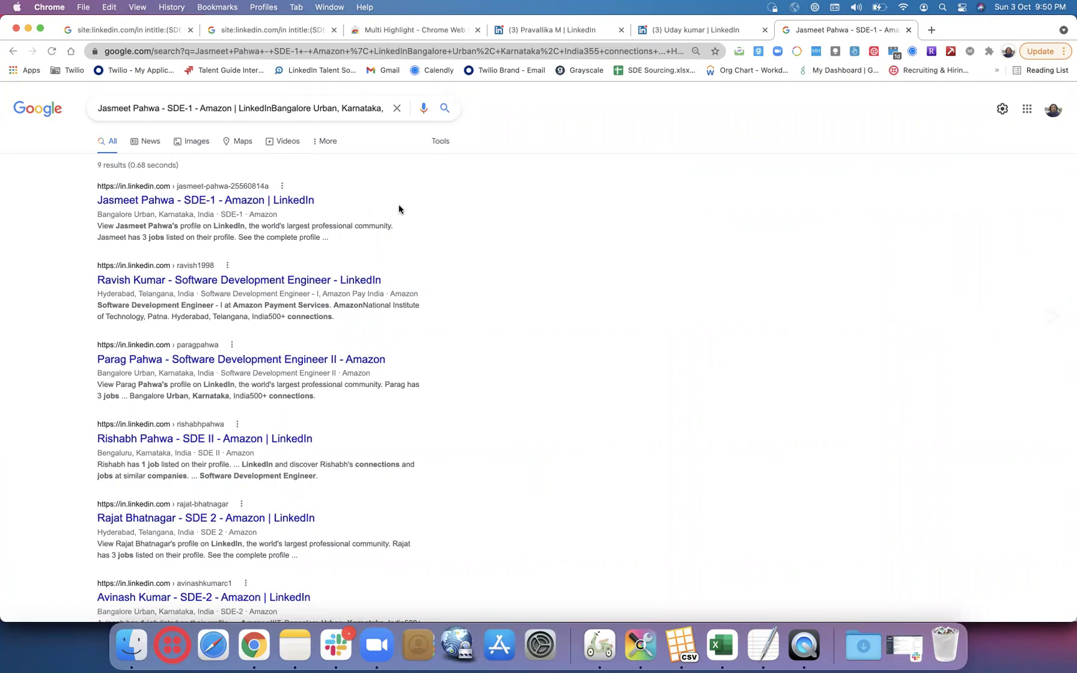
# - Search Google with the next row's string, showing Senior Software Development Engineer in Test results
pyautogui.press('super+Tab')
pyautogui.press('Down')
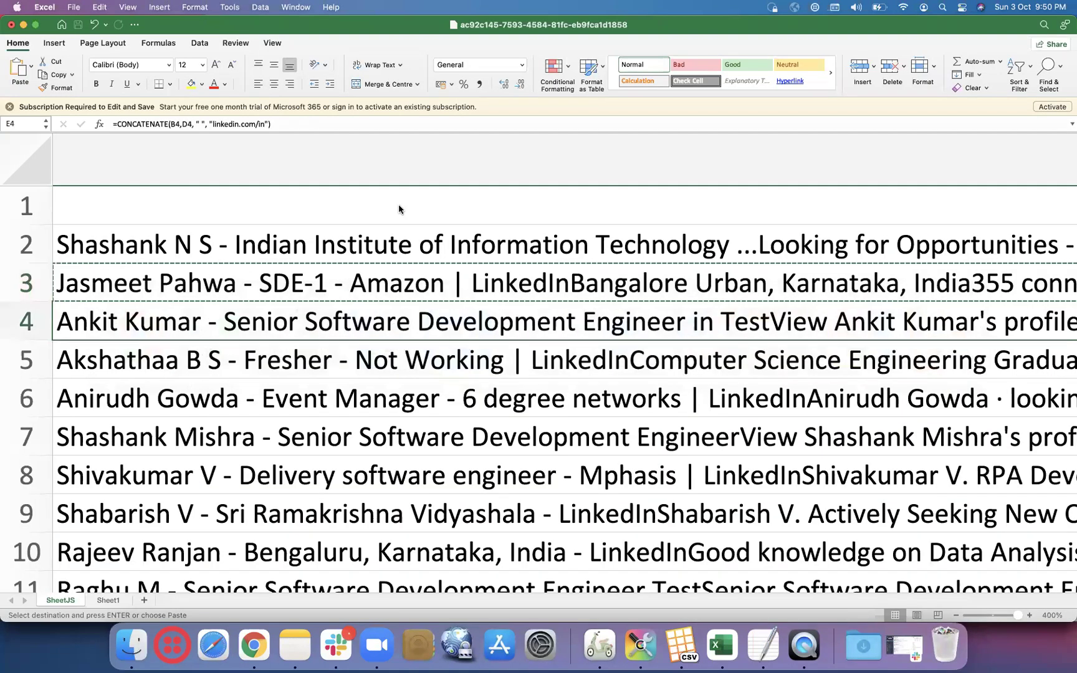
pyautogui.press('super+Tab')
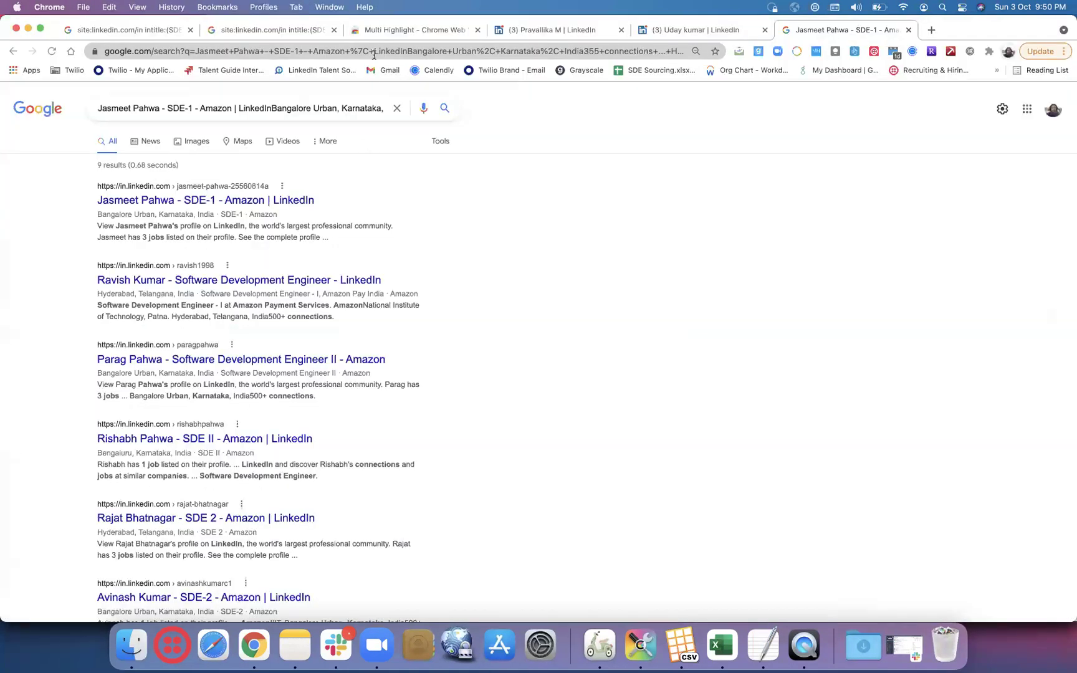
pyautogui.click(373, 53)
pyautogui.press('Return')
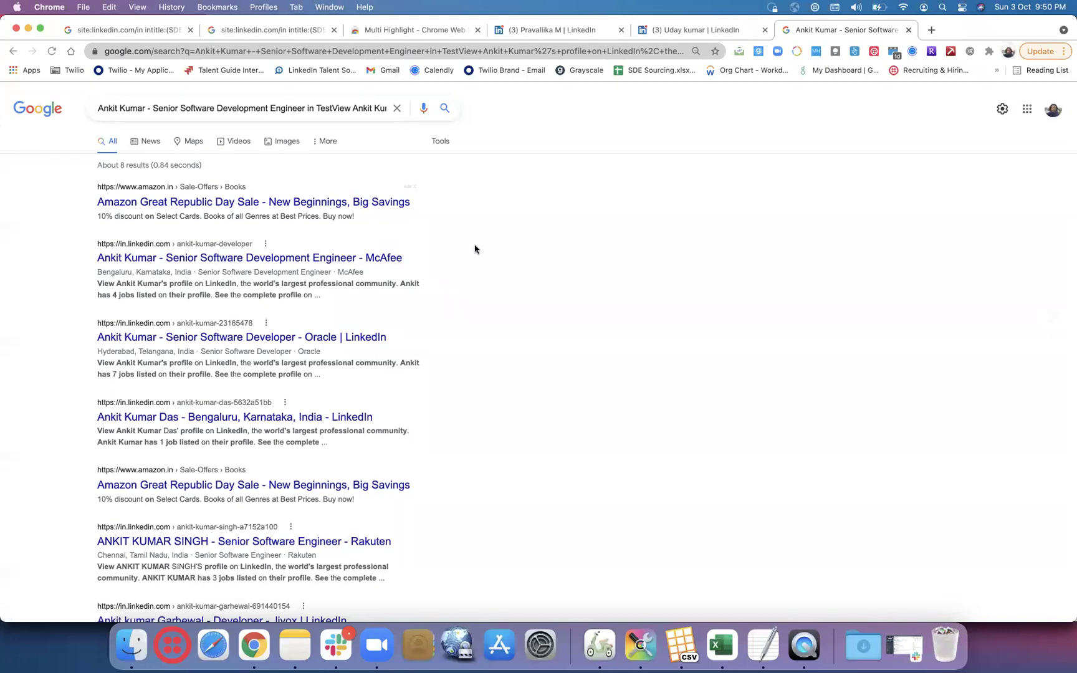
# - Copy row 5's search string and select Chrome's address bar for replacing
pyautogui.press('super+Tab')
pyautogui.press('Down')
pyautogui.press('super+c')
pyautogui.press('super+Tab')
pyautogui.click(381, 51)
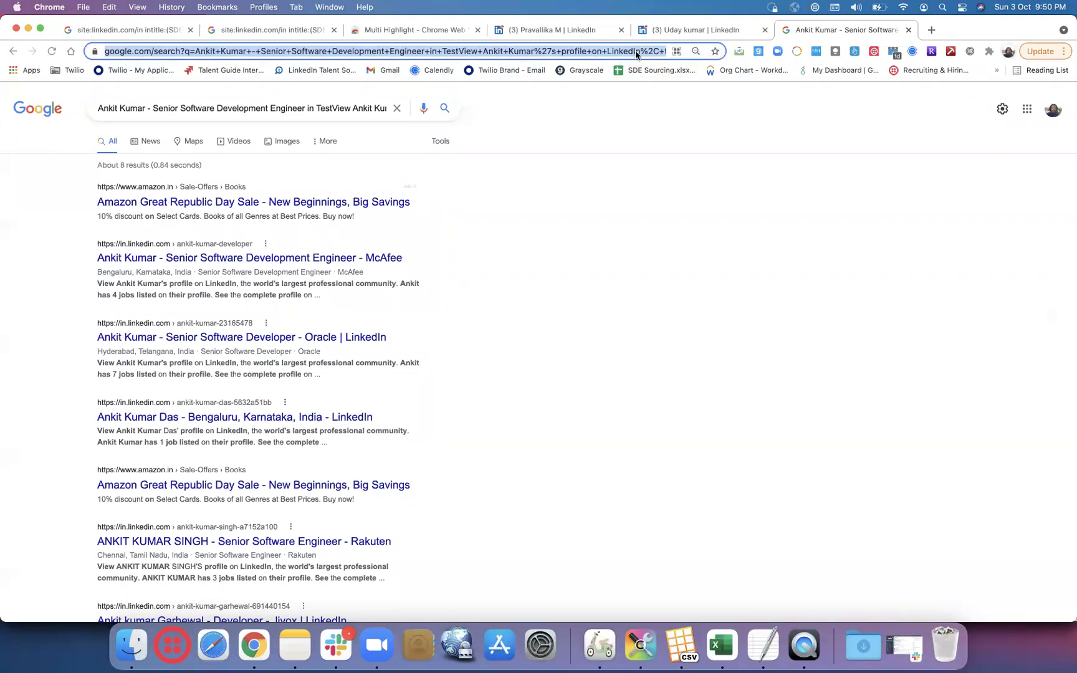
pyautogui.click(698, 138)
# - Search Google with row 5's fresher profile text, review the ~9 results, and return to Excel
pyautogui.click(568, 52)
pyautogui.press('super+v')
pyautogui.press('Return')
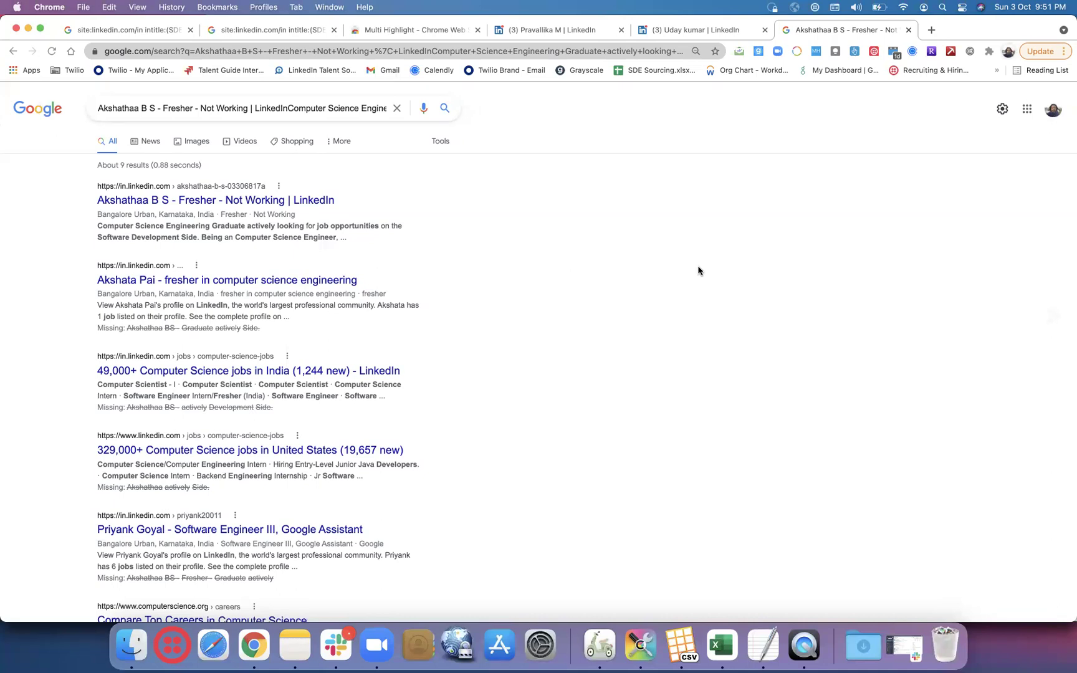
pyautogui.scroll(1, 697, 270)
pyautogui.click(720, 646)
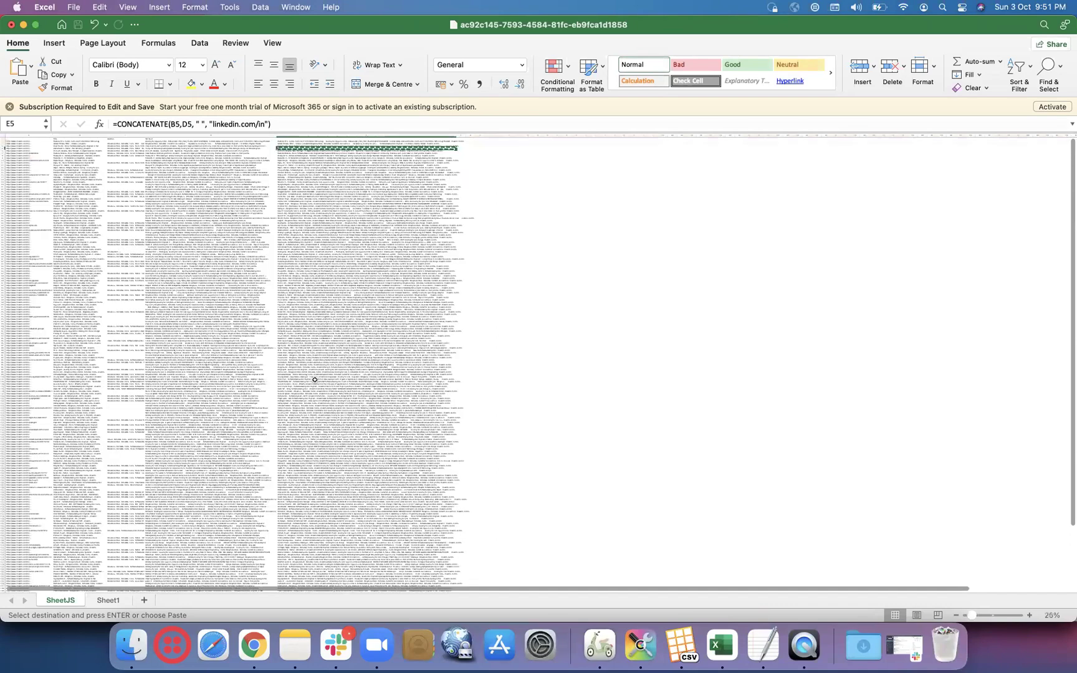
# - Scroll around the sheet to review the URL, Title, Location and Text result columns
pyautogui.scroll(5, 308, 356)
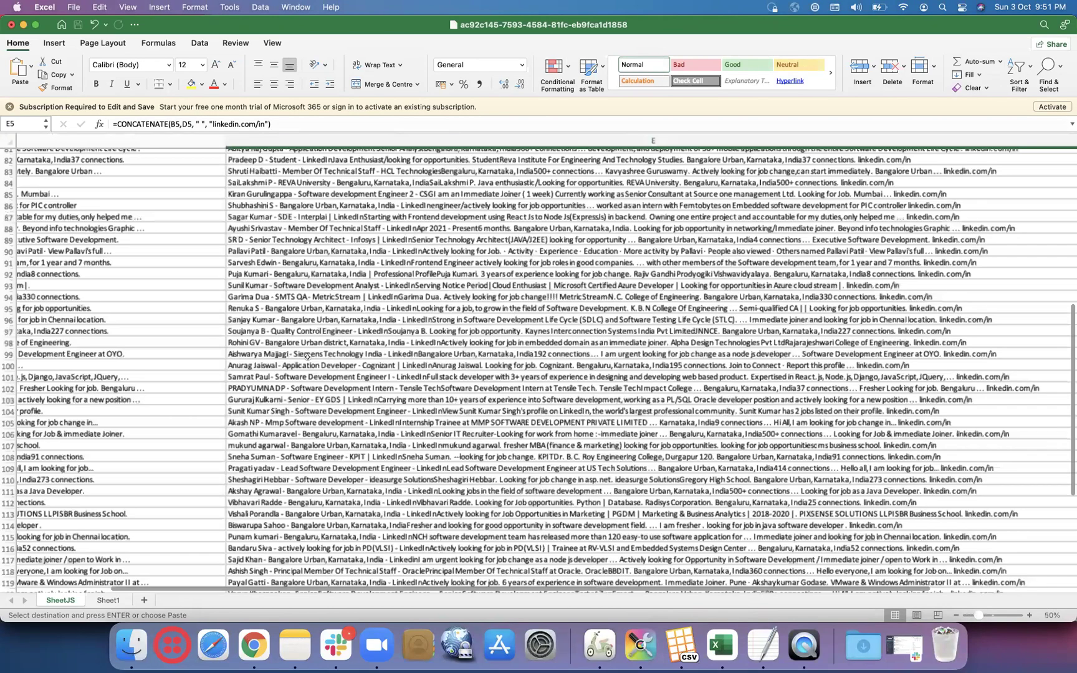
pyautogui.scroll(5, 307, 356)
pyautogui.hscroll(-5, 307, 357)
pyautogui.scroll(15, 307, 356)
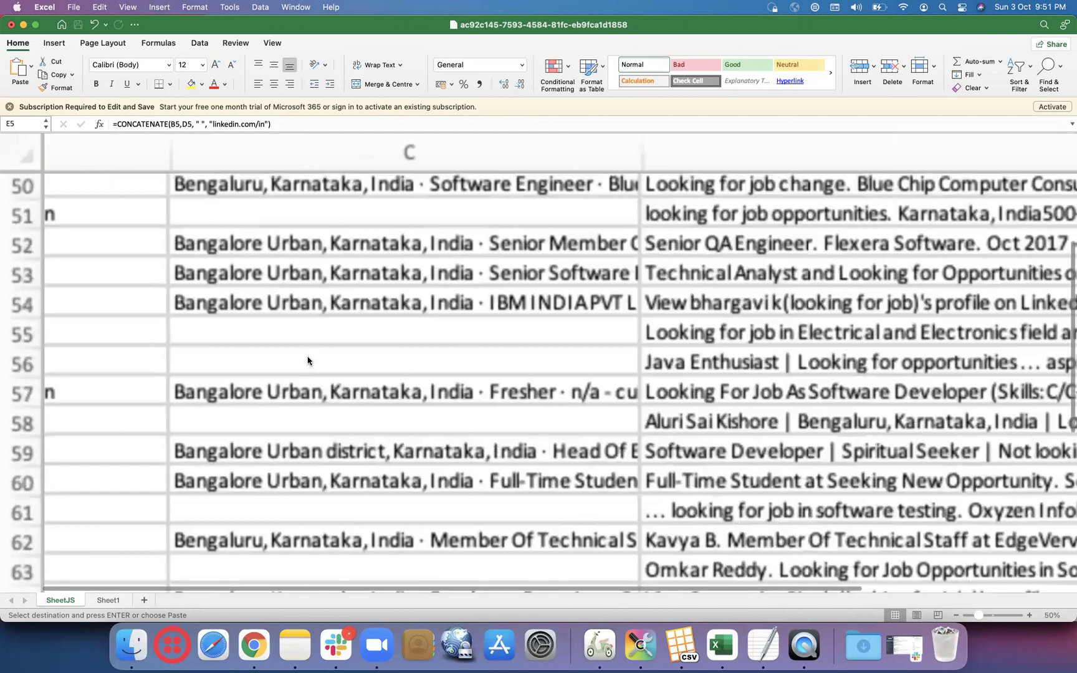
pyautogui.scroll(-3, 307, 356)
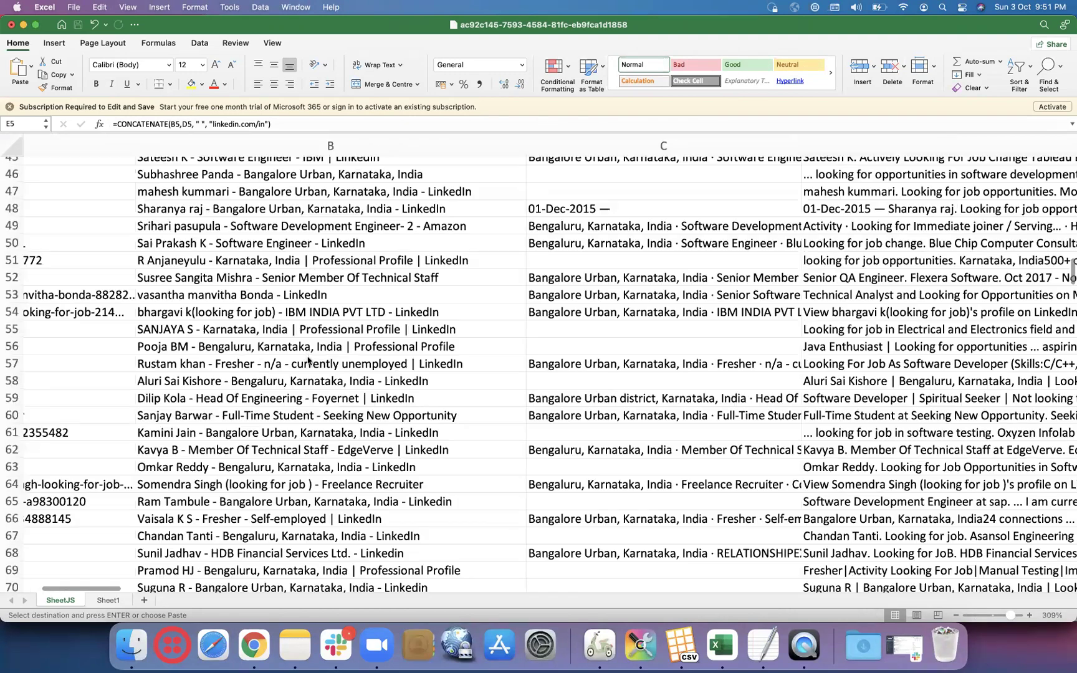
pyautogui.scroll(-5, 307, 360)
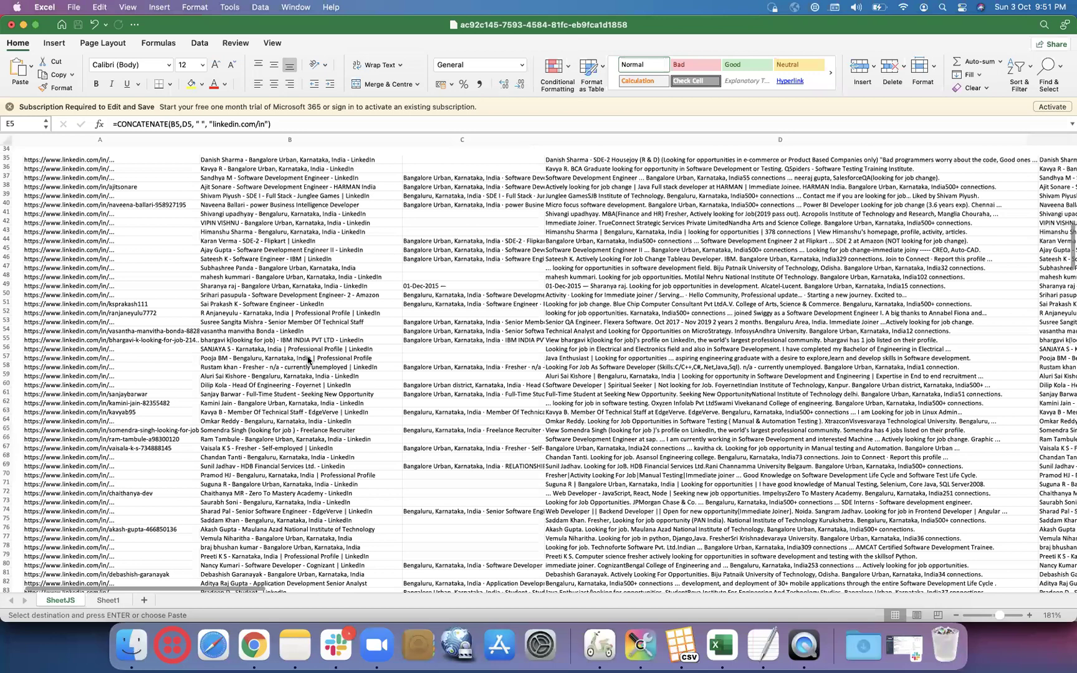
pyautogui.scroll(-3, 307, 360)
pyautogui.scroll(8, 307, 360)
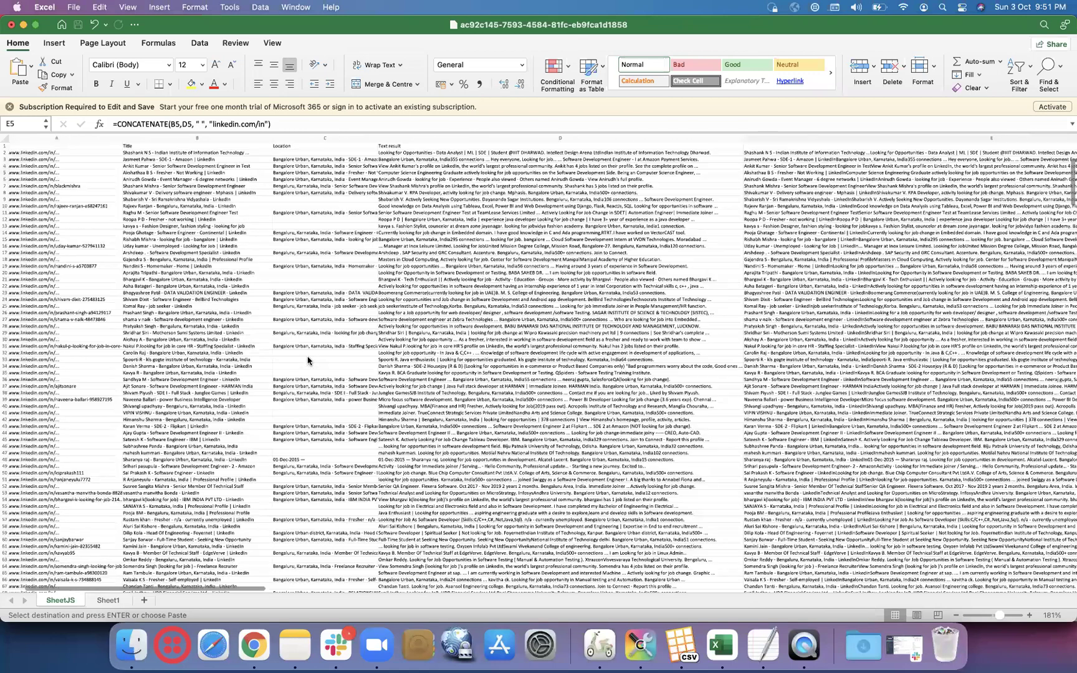
pyautogui.scroll(3, 307, 360)
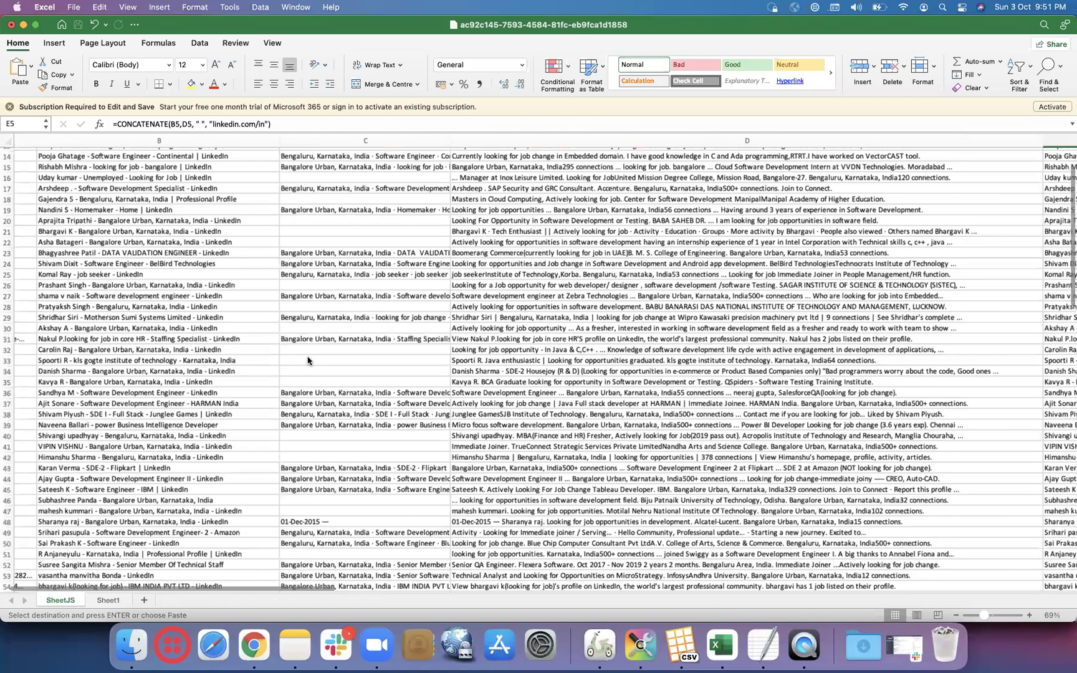
pyautogui.scroll(-2, 307, 360)
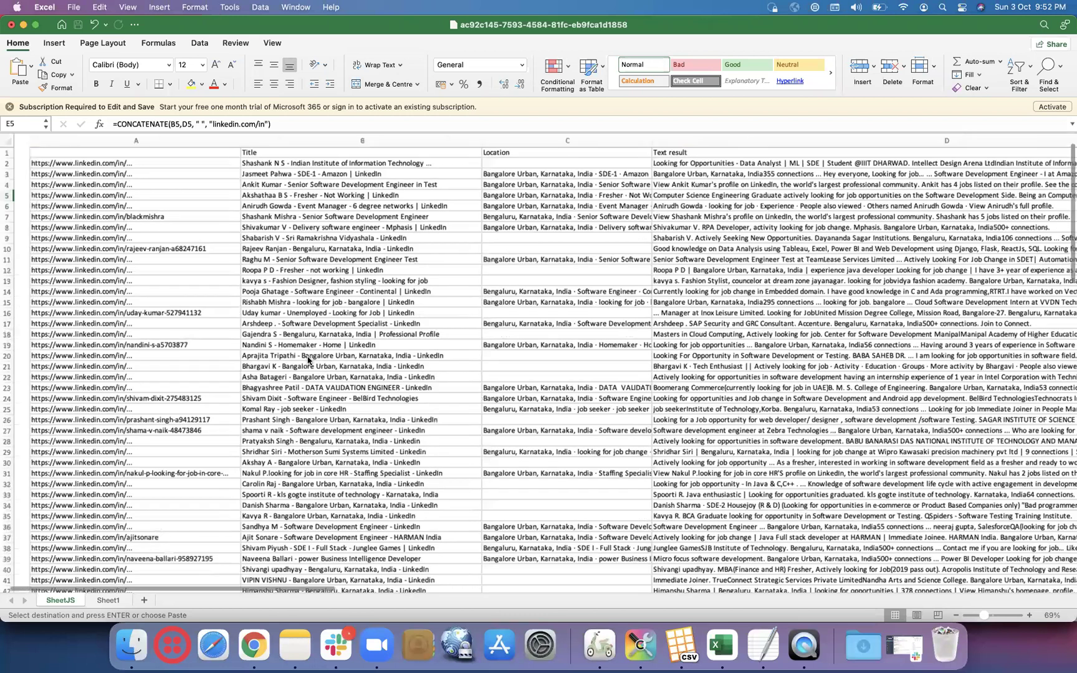
pyautogui.scroll(2, 253, 267)
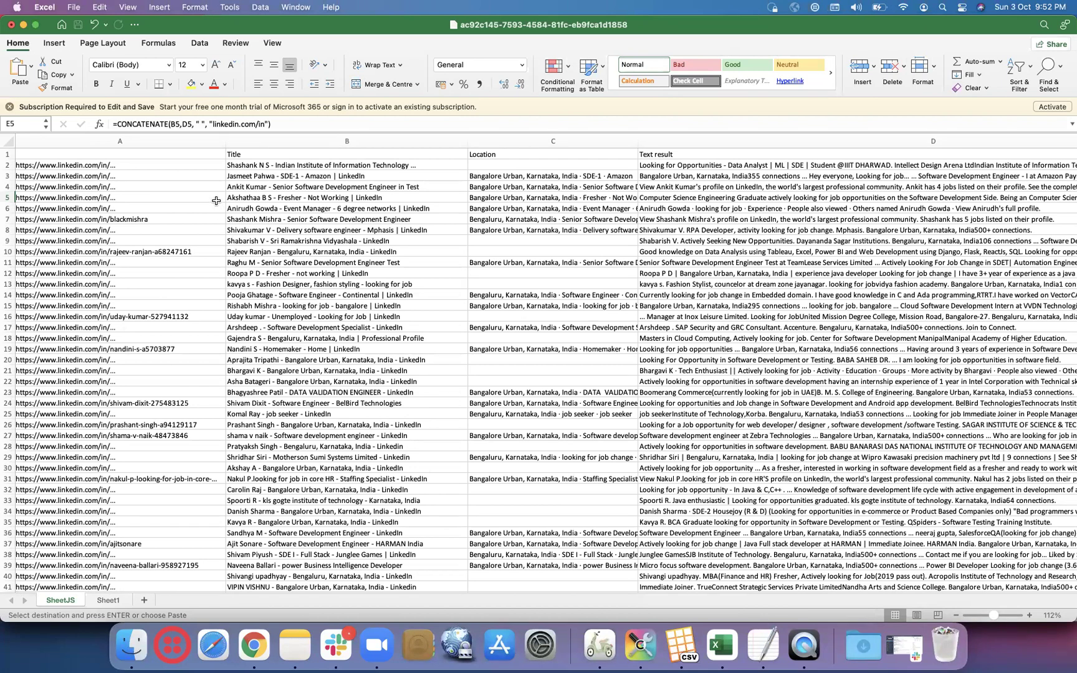
pyautogui.hscroll(1, 187, 176)
pyautogui.scroll(1, 186, 176)
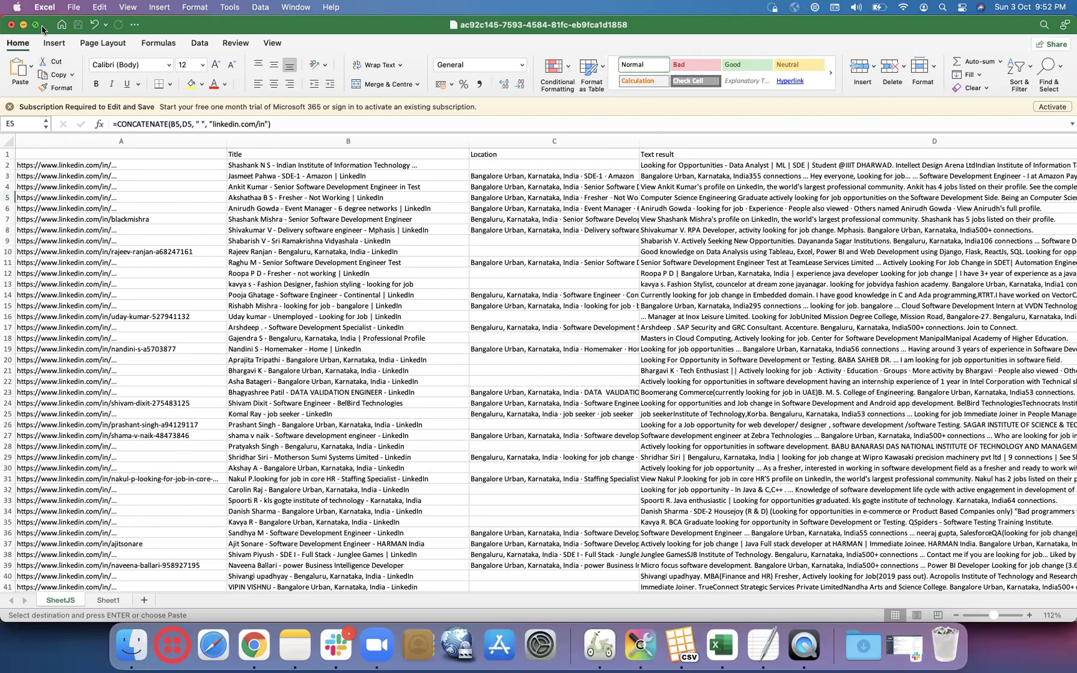
# - Glance at the undo history, read the titles in B6 and B5, then return to Chrome
pyautogui.click(104, 27)
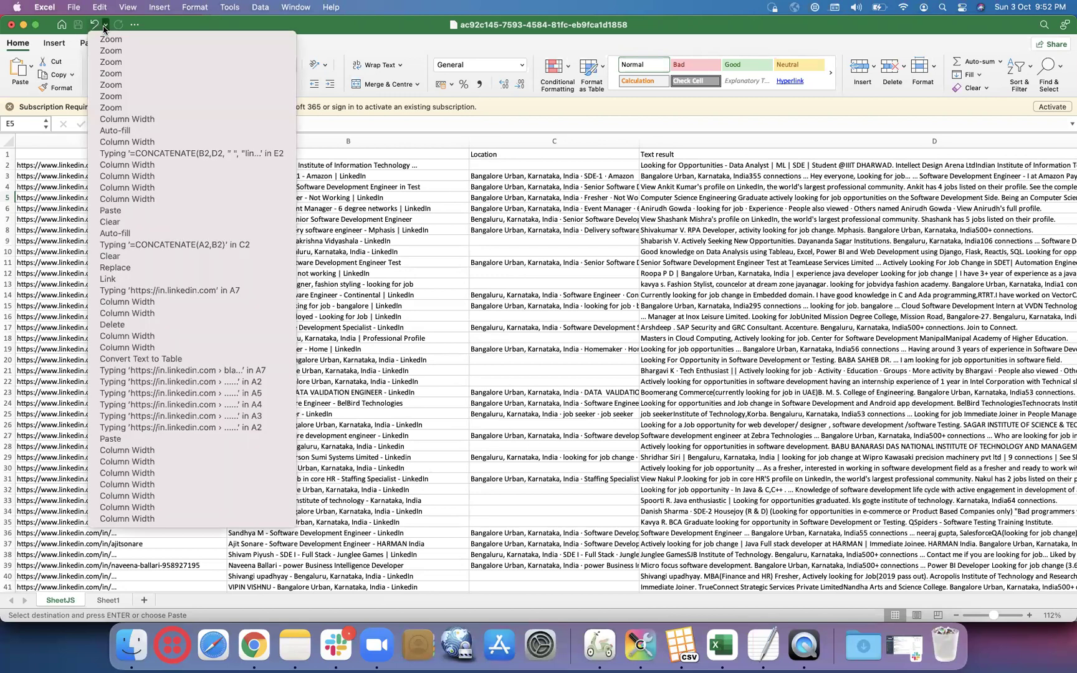
pyautogui.click(333, 206)
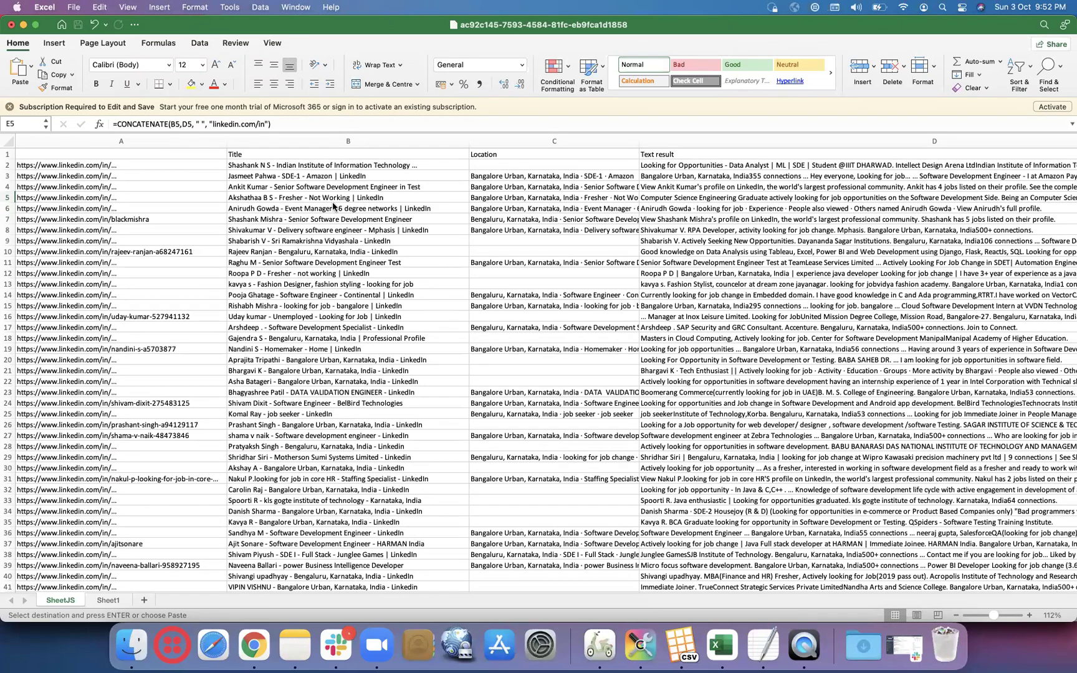
pyautogui.click(333, 207)
pyautogui.click(332, 198)
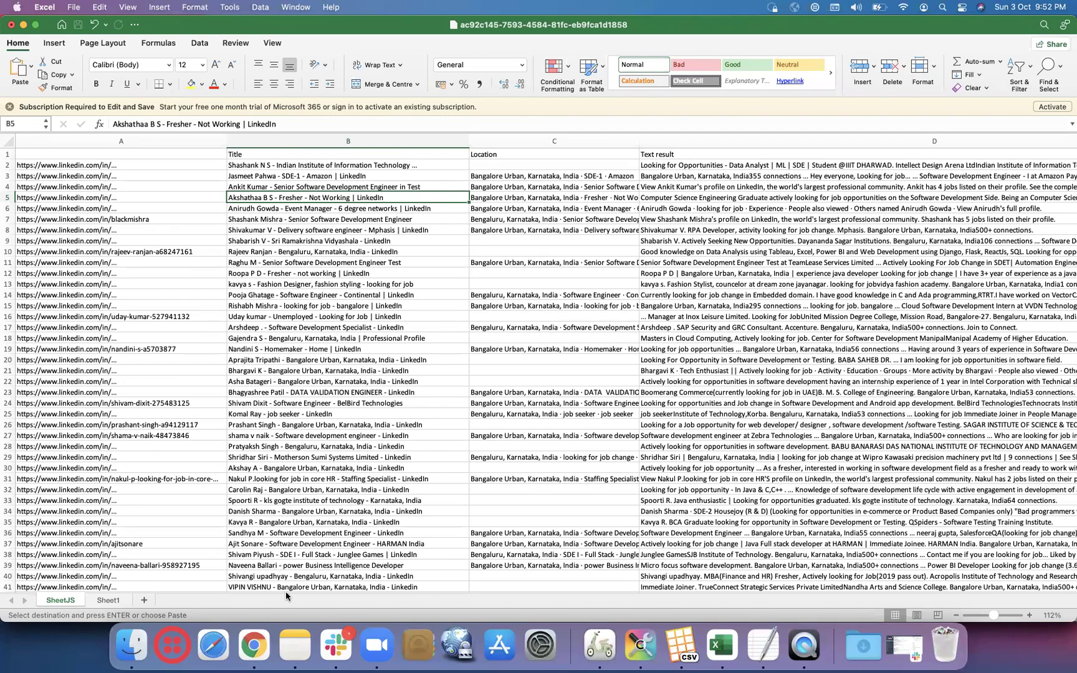
pyautogui.click(263, 647)
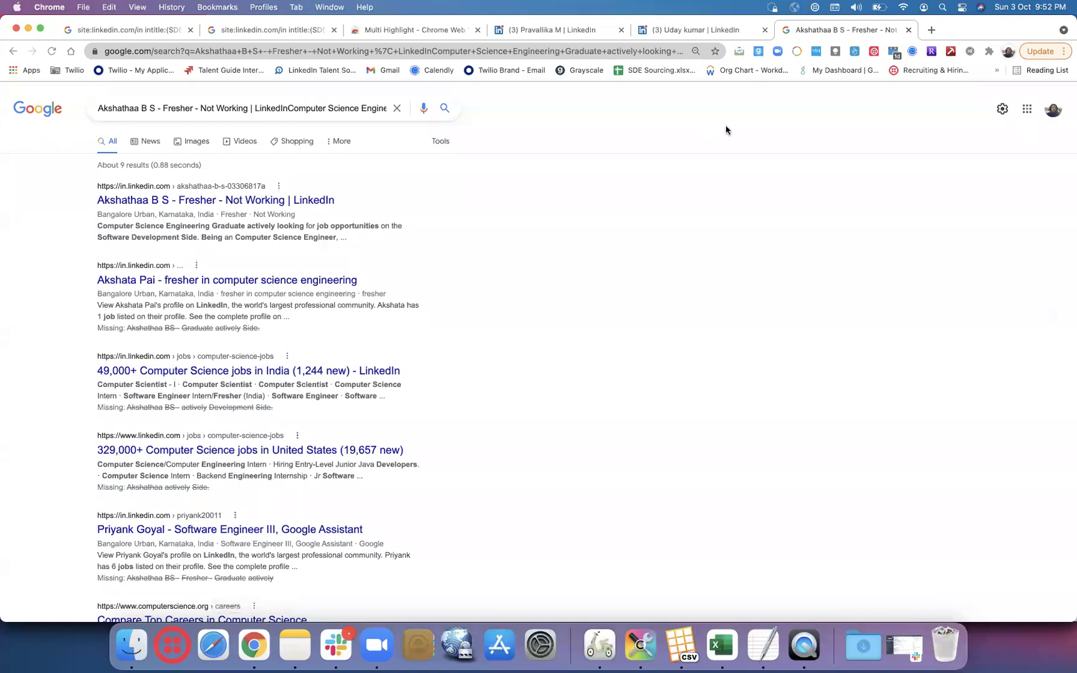
# - Show Data Miner's My recipes list, including Google all 4 results and Google x-Ray
pyautogui.click(933, 56)
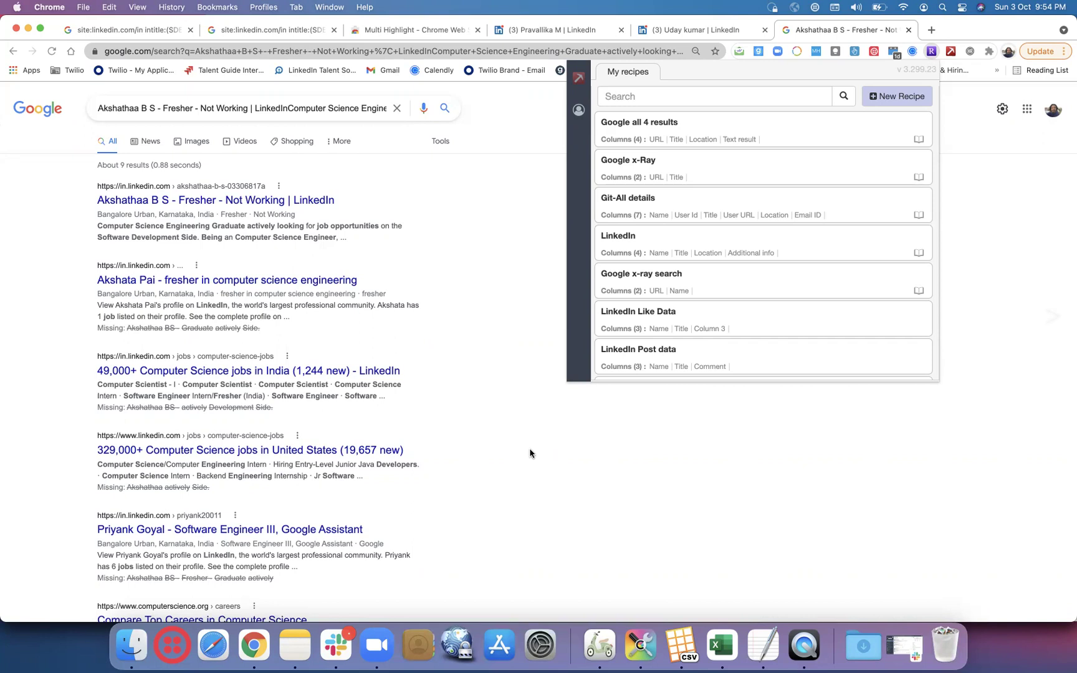
# - Dismiss the Data Miner recipes list, then bring up the calendar extension popup
pyautogui.click(530, 453)
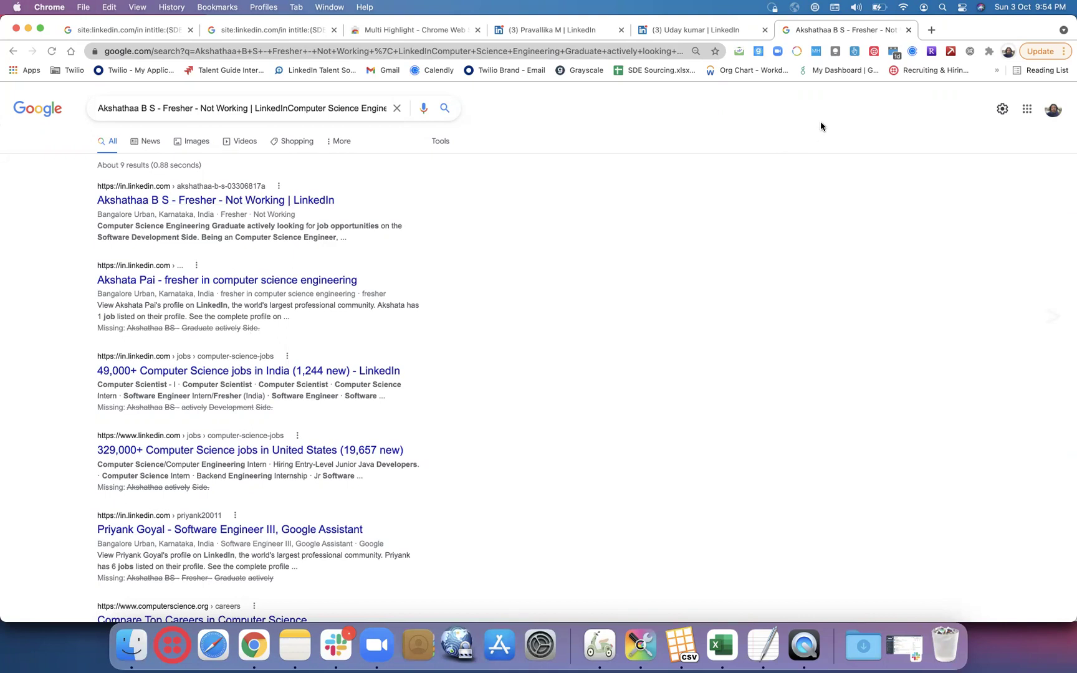
pyautogui.click(894, 53)
# - Close the calendar popup and copy the X-ray query from the second LinkedIn results tab
pyautogui.click(940, 142)
pyautogui.click(275, 31)
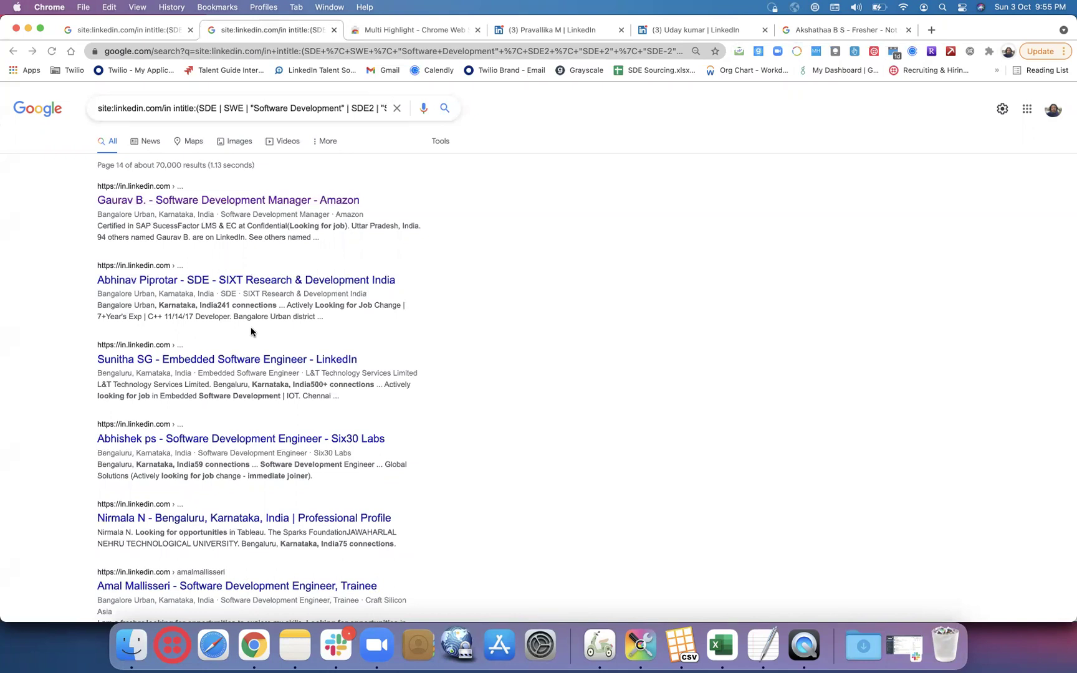
pyautogui.click(266, 111)
pyautogui.press('super+a')
pyautogui.press('super+c')
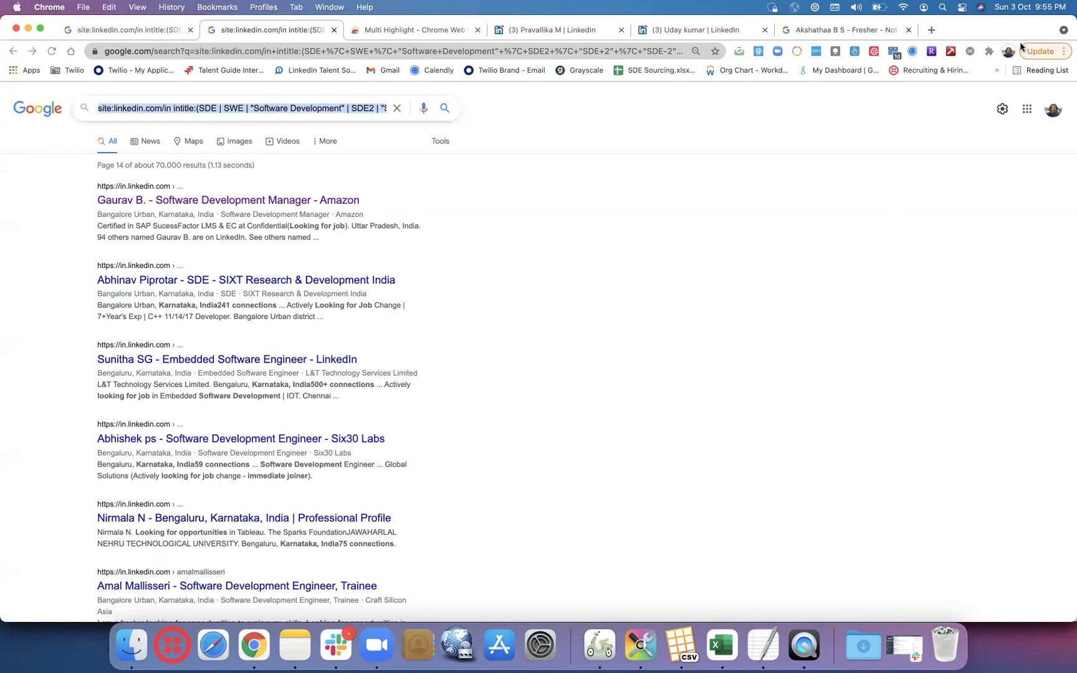
# - Run the copied X-ray query in the other Chrome profile and pass the robot check
pyautogui.click(1007, 51)
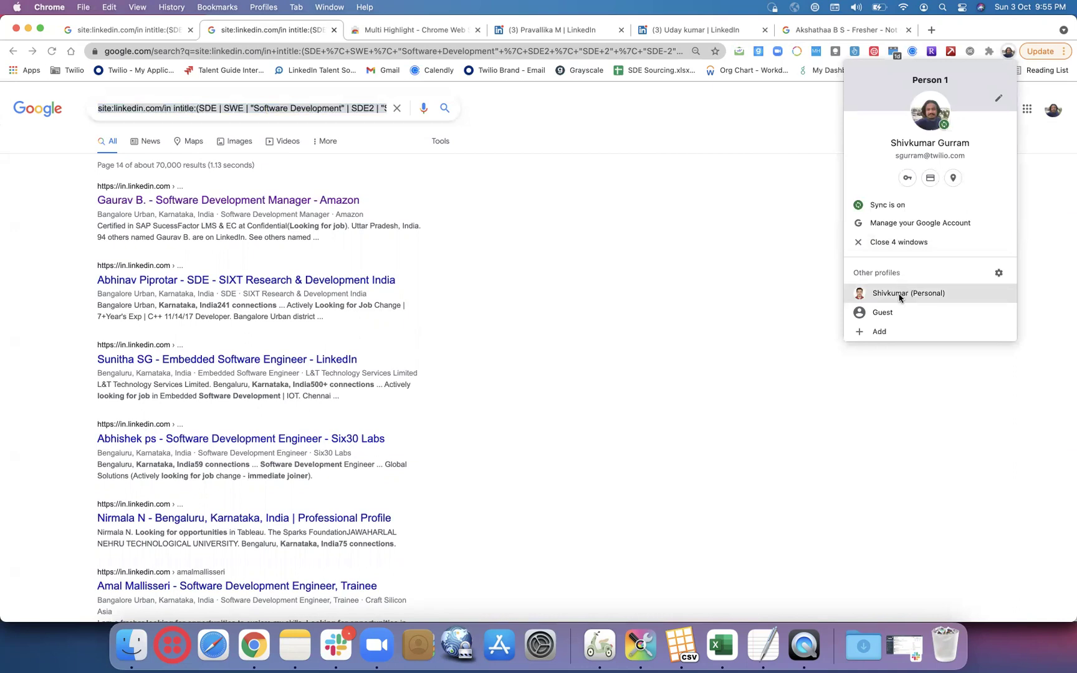
pyautogui.click(900, 293)
pyautogui.click(582, 53)
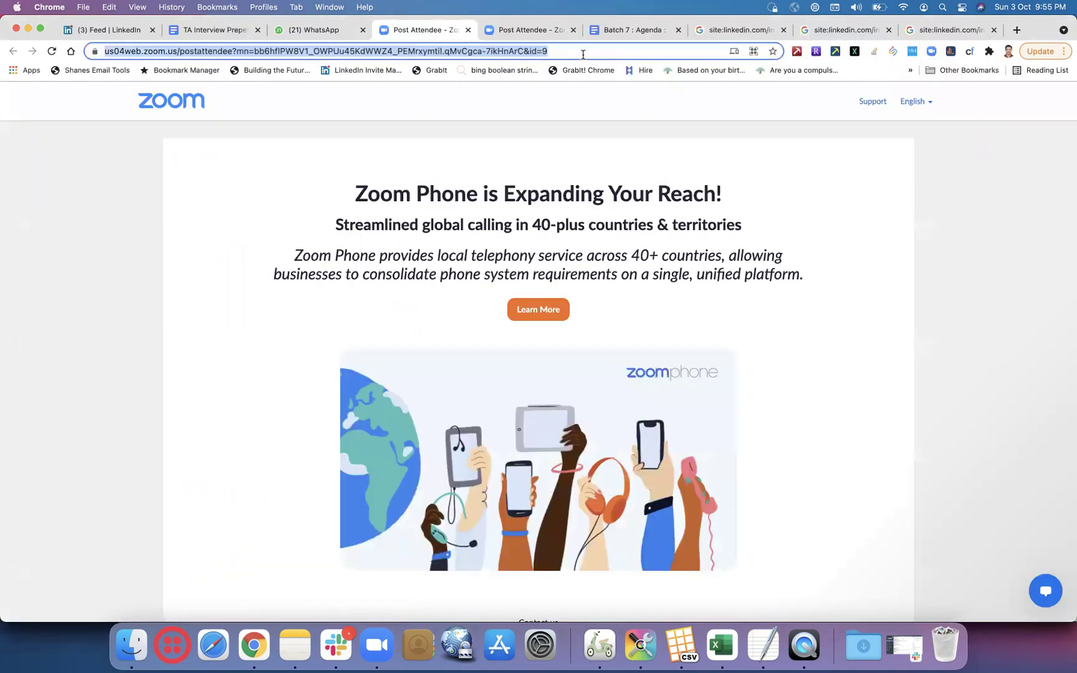
pyautogui.press('super+v')
pyautogui.press('Return')
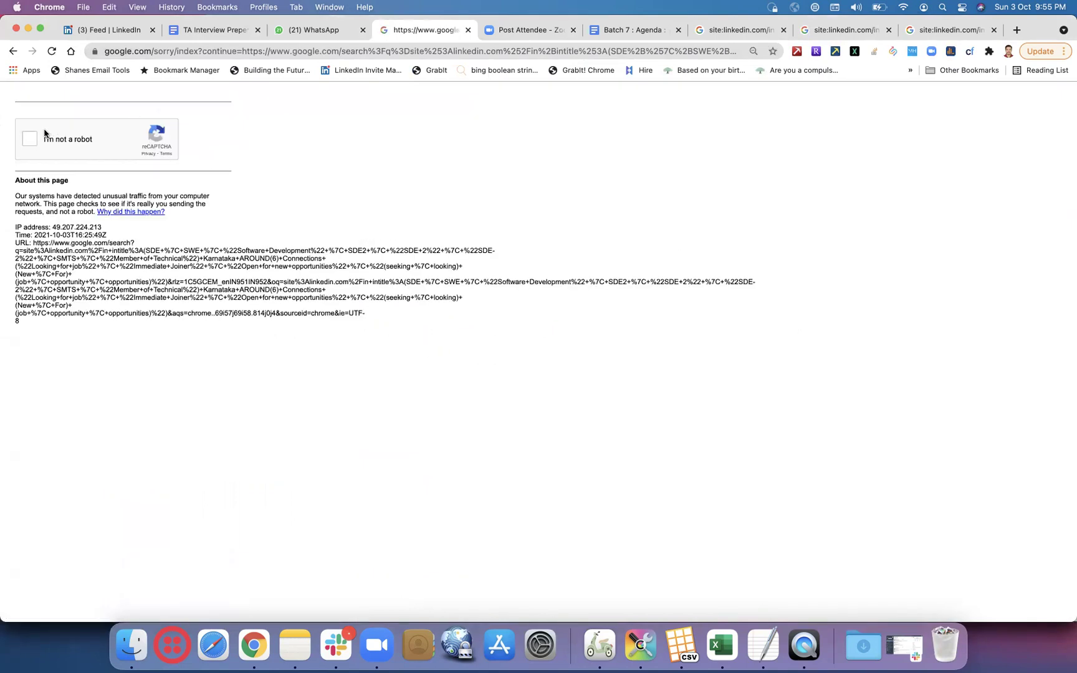
pyautogui.click(30, 139)
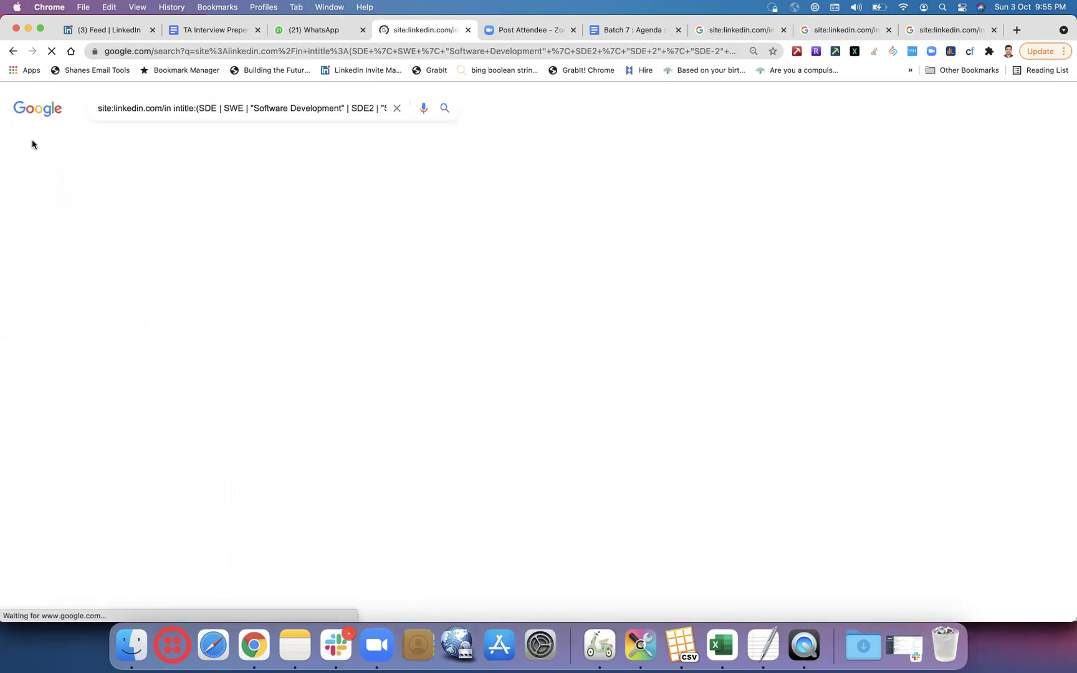
# - Prefix the X-ray query with gmail.com and rerun the search
pyautogui.click(99, 108)
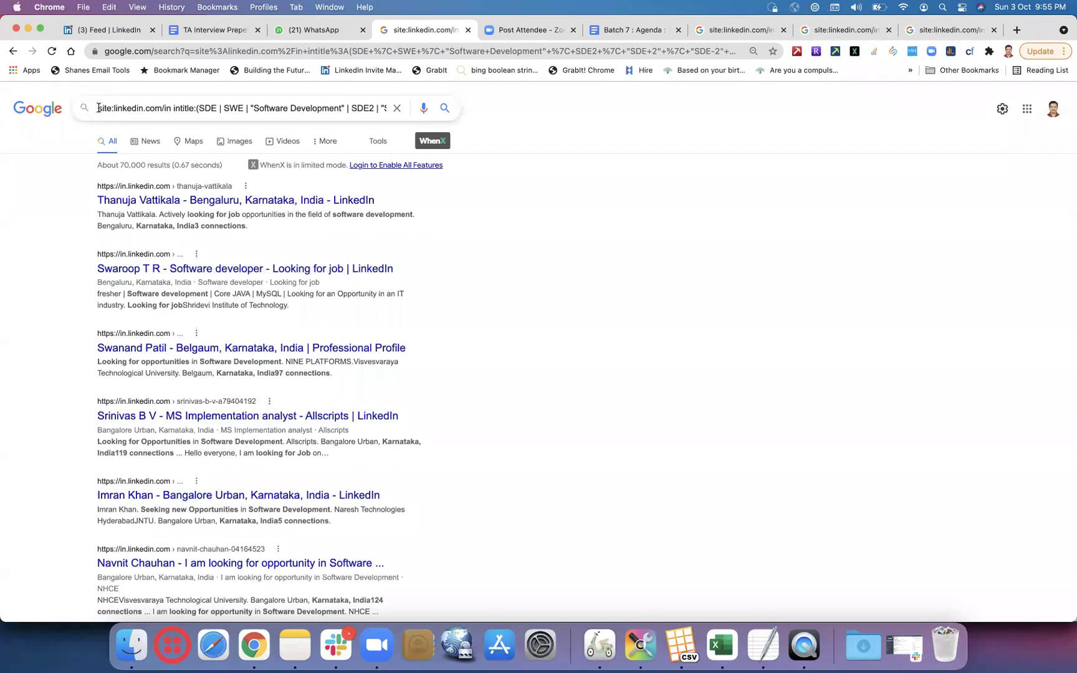
pyautogui.write('gmail.con')
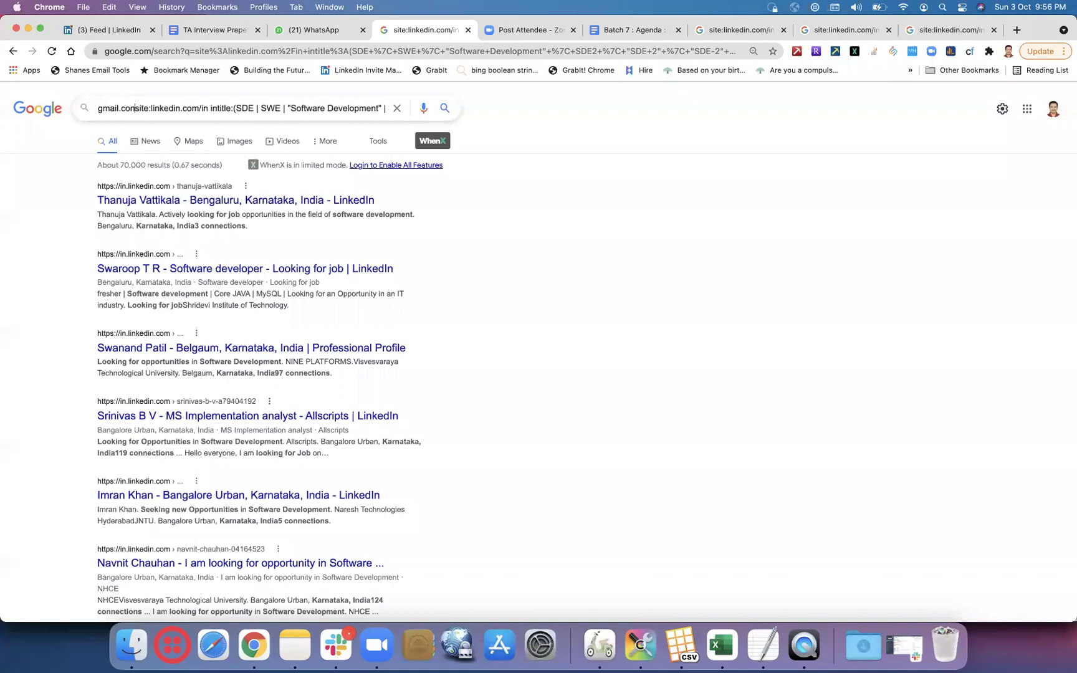
pyautogui.press('BackSpace')
pyautogui.write('m')
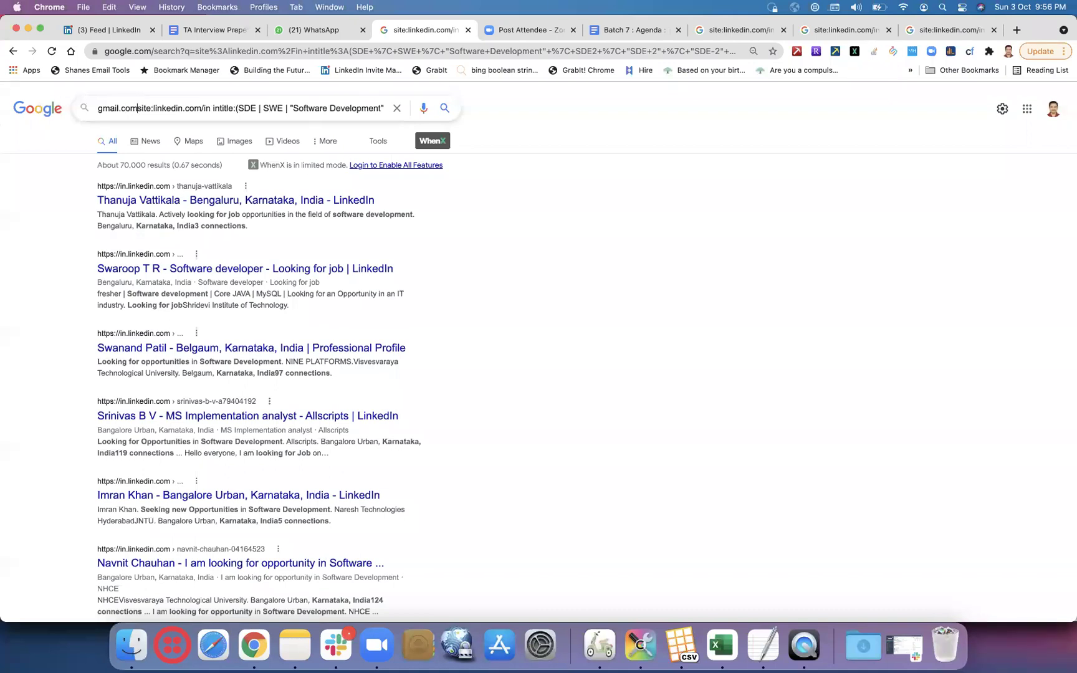
pyautogui.press('Return')
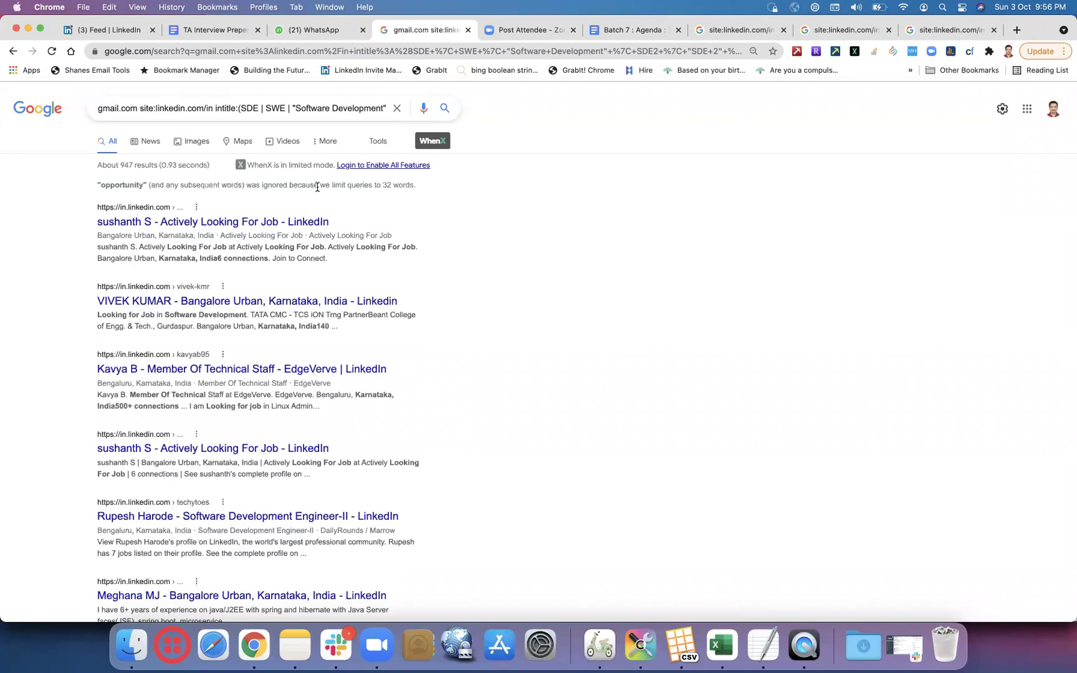
# - Replace the intitle terms with "software development engineer" and scroll through the ~2,220 results
pyautogui.click(281, 108)
pyautogui.press('Right')
pyautogui.press('Right')
pyautogui.press('Right')
pyautogui.press('Right')
pyautogui.press('Right')
pyautogui.press('Right')
pyautogui.press('Right')
pyautogui.press('Right')
pyautogui.press('Right')
pyautogui.press('Right')
pyautogui.press('Right')
pyautogui.press('Right')
pyautogui.press('Right')
pyautogui.press('Right')
pyautogui.press('Right')
pyautogui.press('Right')
pyautogui.press('Right')
pyautogui.press('Right')
pyautogui.press('Right')
pyautogui.press('Right')
pyautogui.press('super+Left')
pyautogui.click(281, 108)
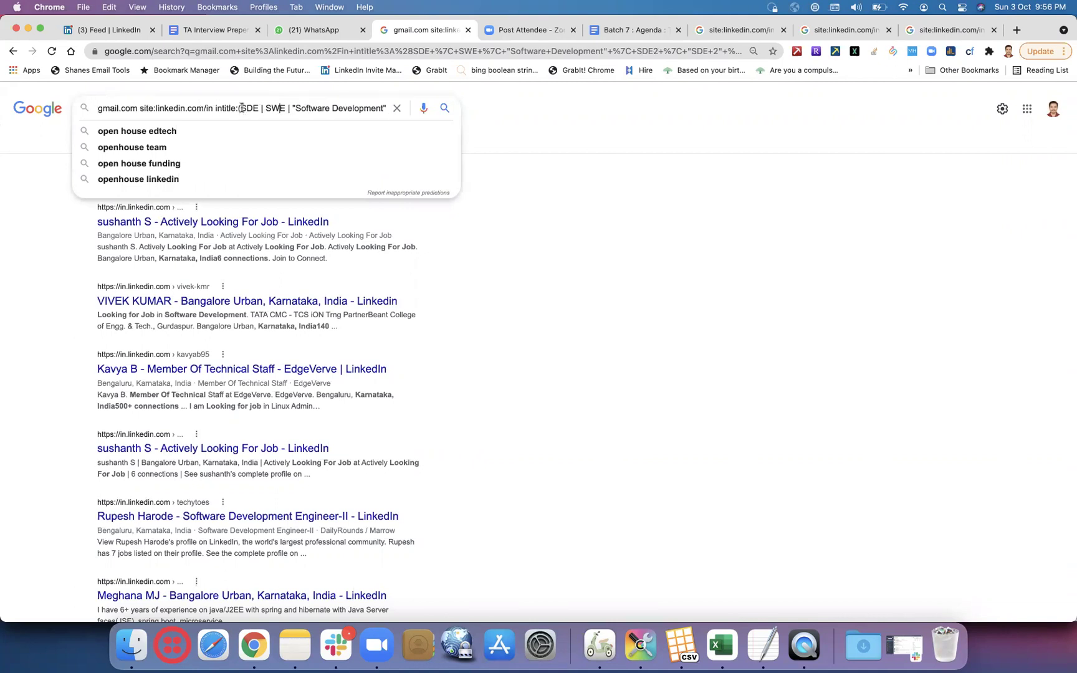
pyautogui.moveTo(239, 108)
pyautogui.mouseDown()
pyautogui.moveTo(406, 116)
pyautogui.moveTo(255, 109)
pyautogui.mouseUp()
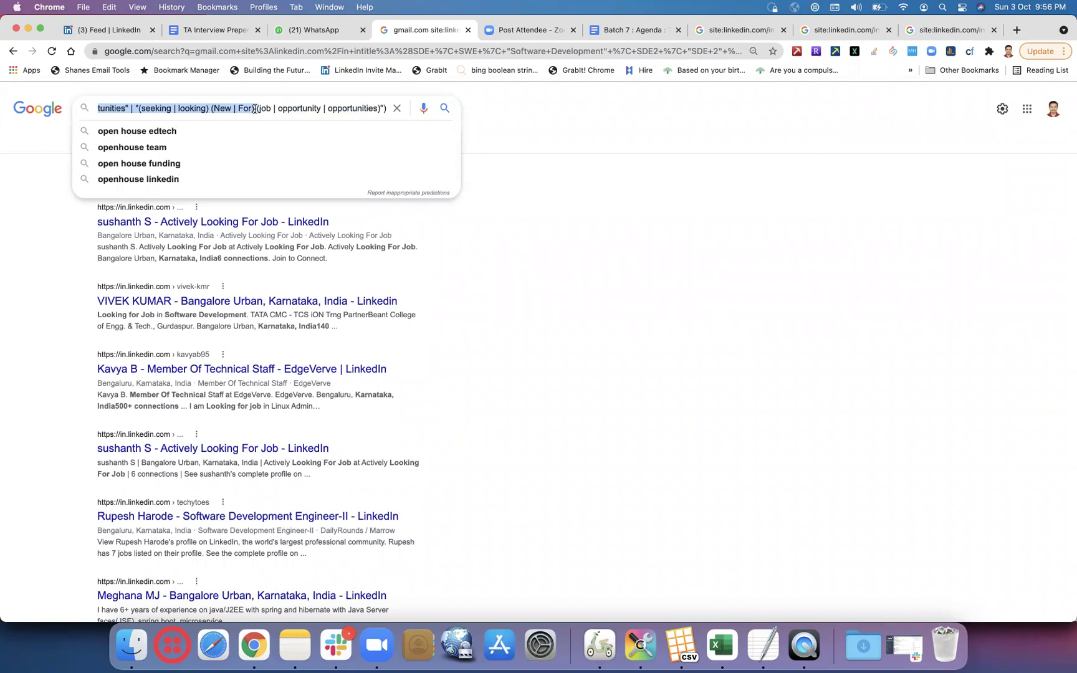
pyautogui.press('BackSpace')
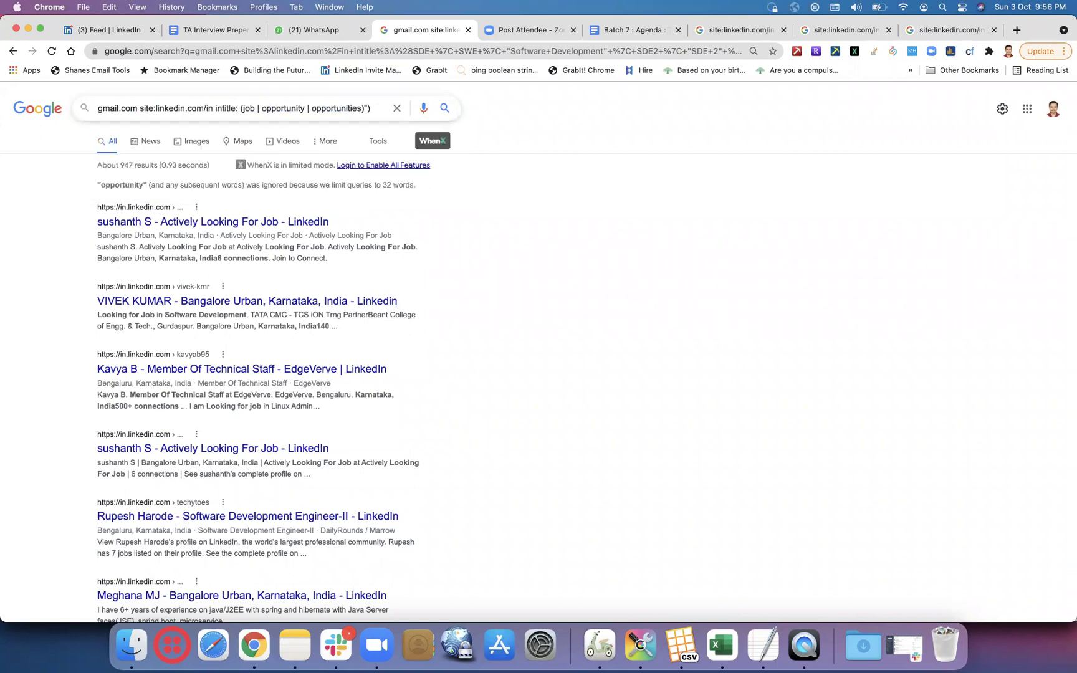
pyautogui.moveTo(374, 109); pyautogui.dragTo(240, 107)
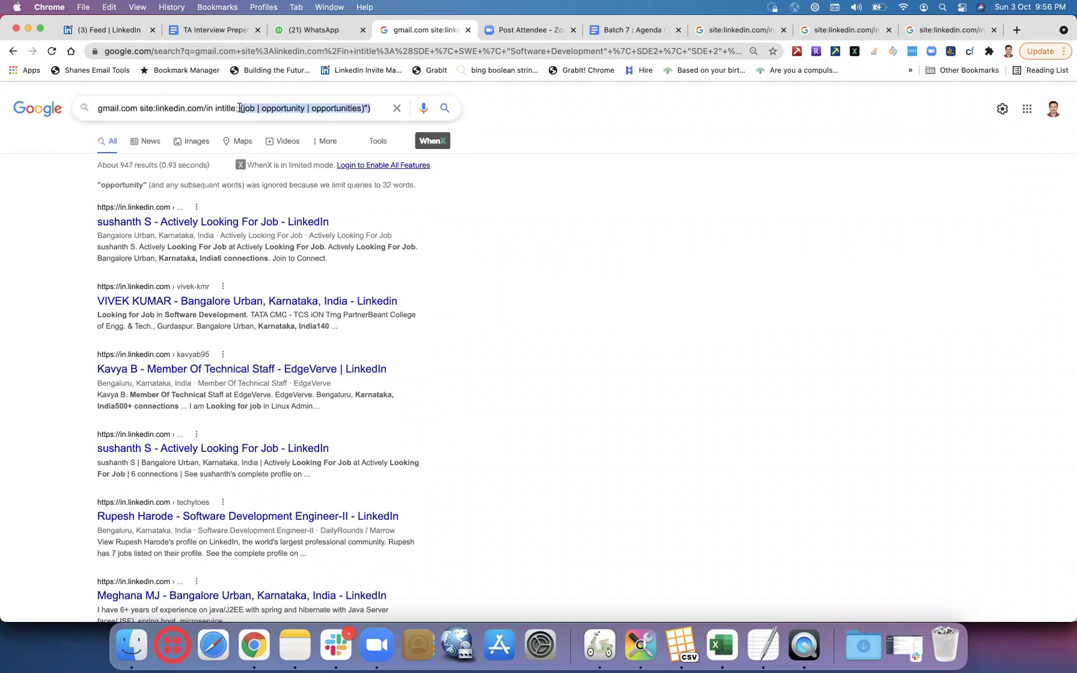
pyautogui.press('BackSpace')
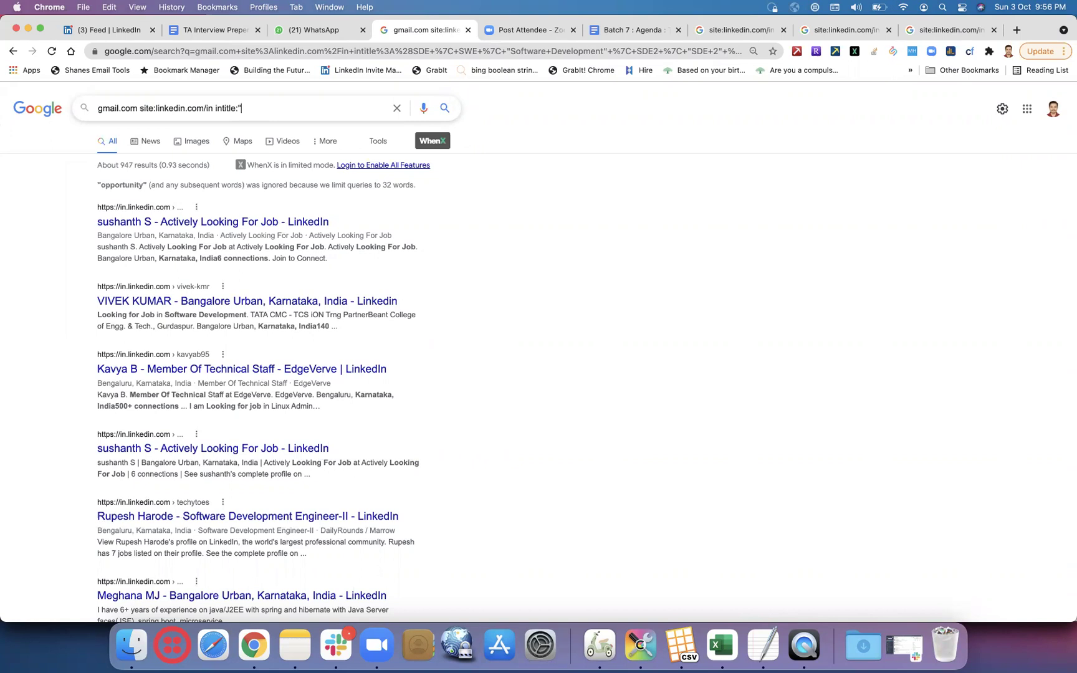
pyautogui.write('software development engineer')
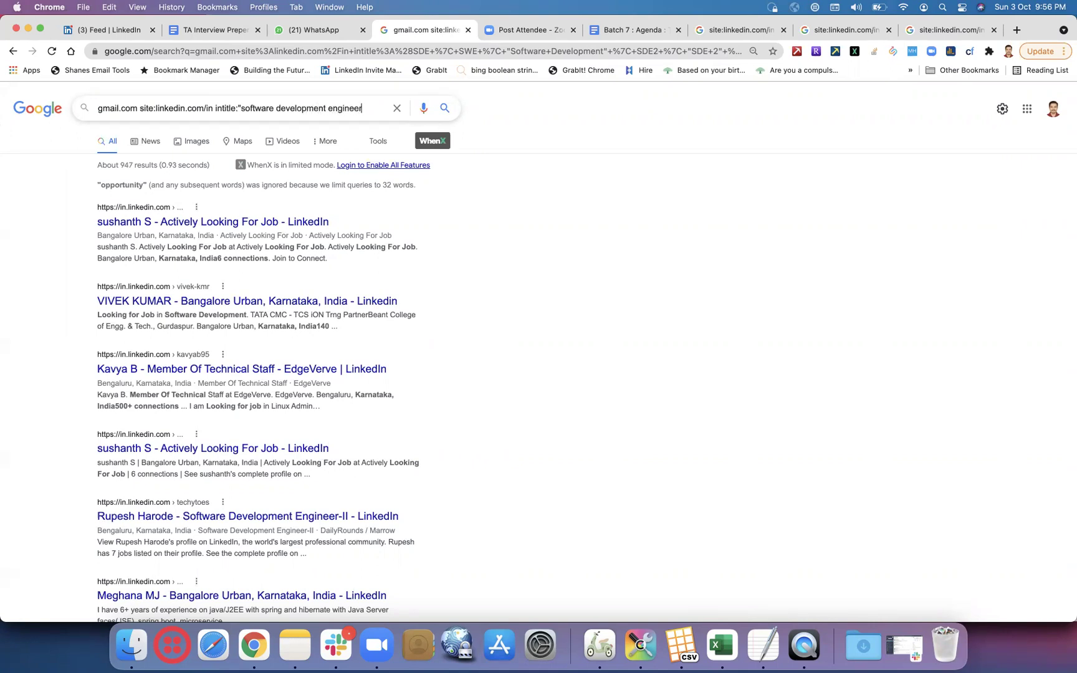
pyautogui.write('"')
pyautogui.press('Return')
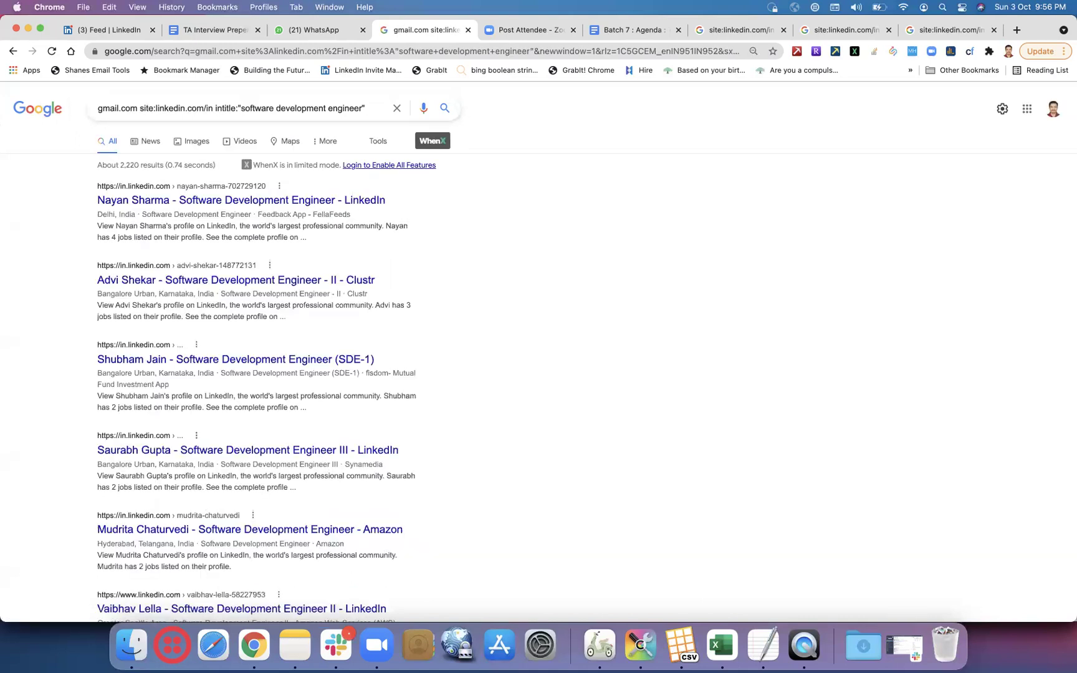
pyautogui.scroll(-5, 228, 217)
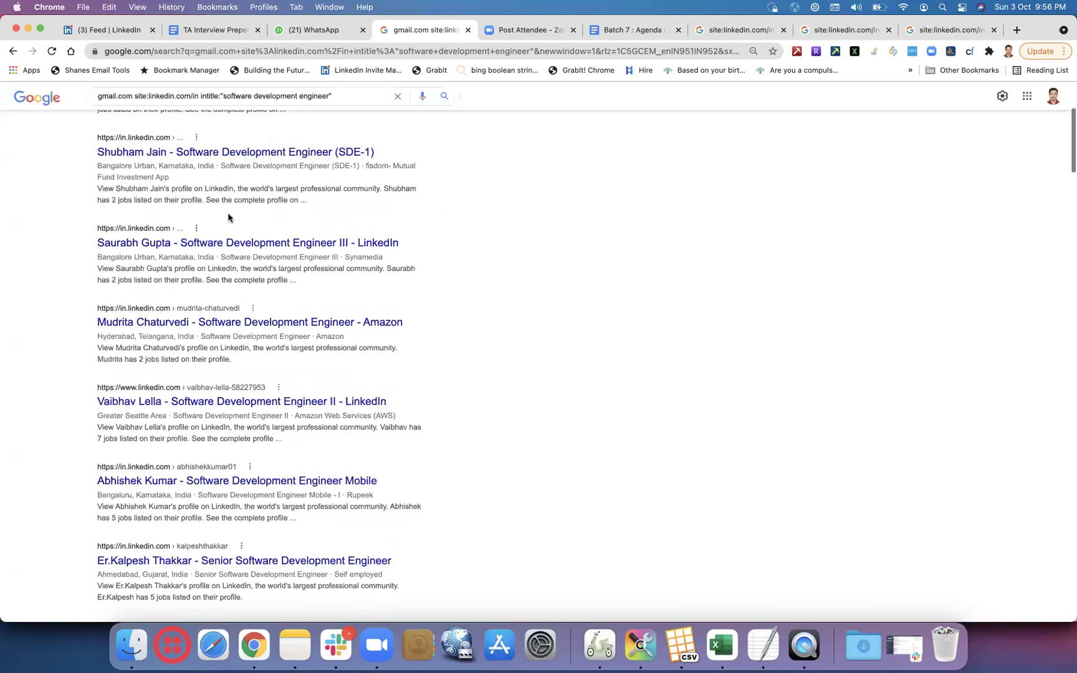
pyautogui.scroll(-12, 228, 217)
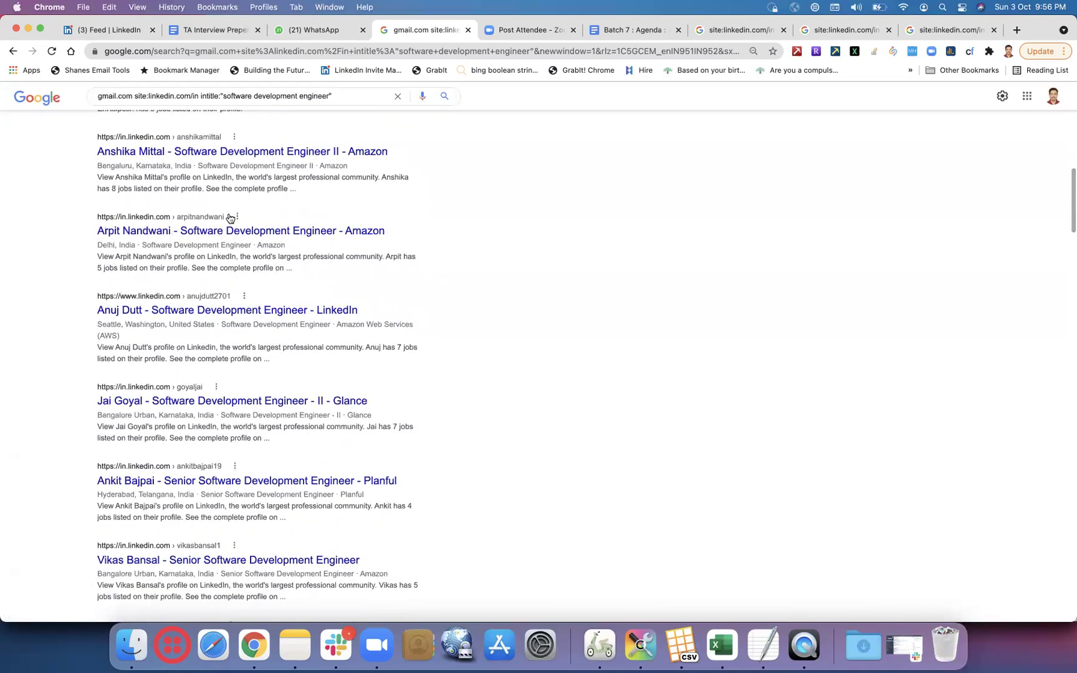
pyautogui.scroll(-20, 229, 218)
pyautogui.scroll(-15, 228, 214)
pyautogui.scroll(20, 228, 214)
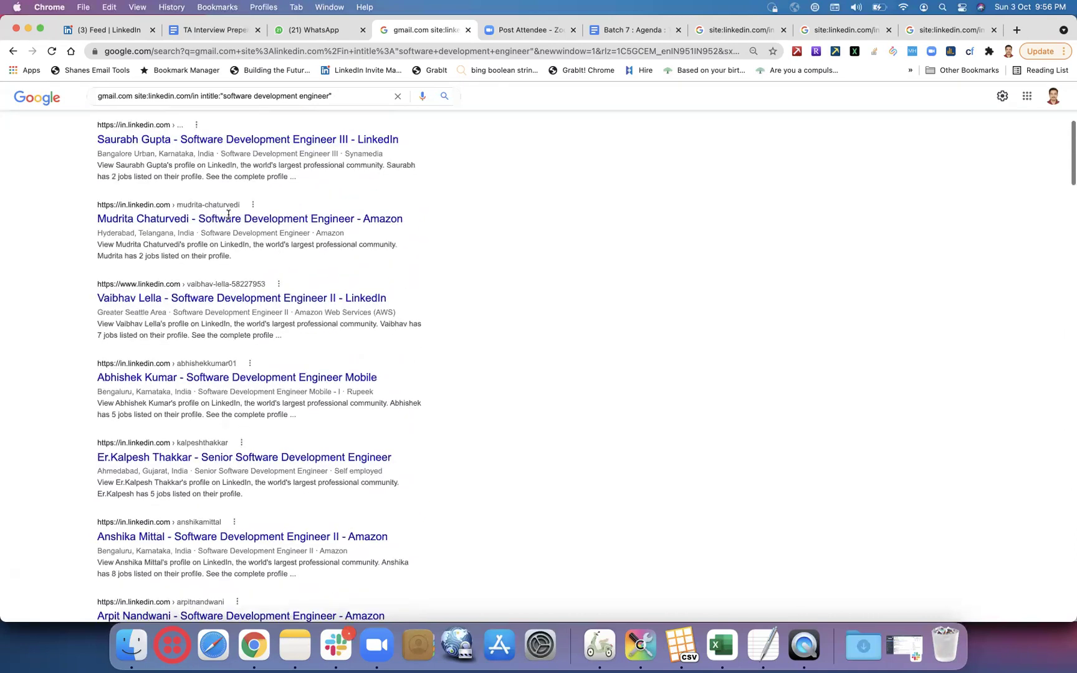
pyautogui.scroll(5, 228, 213)
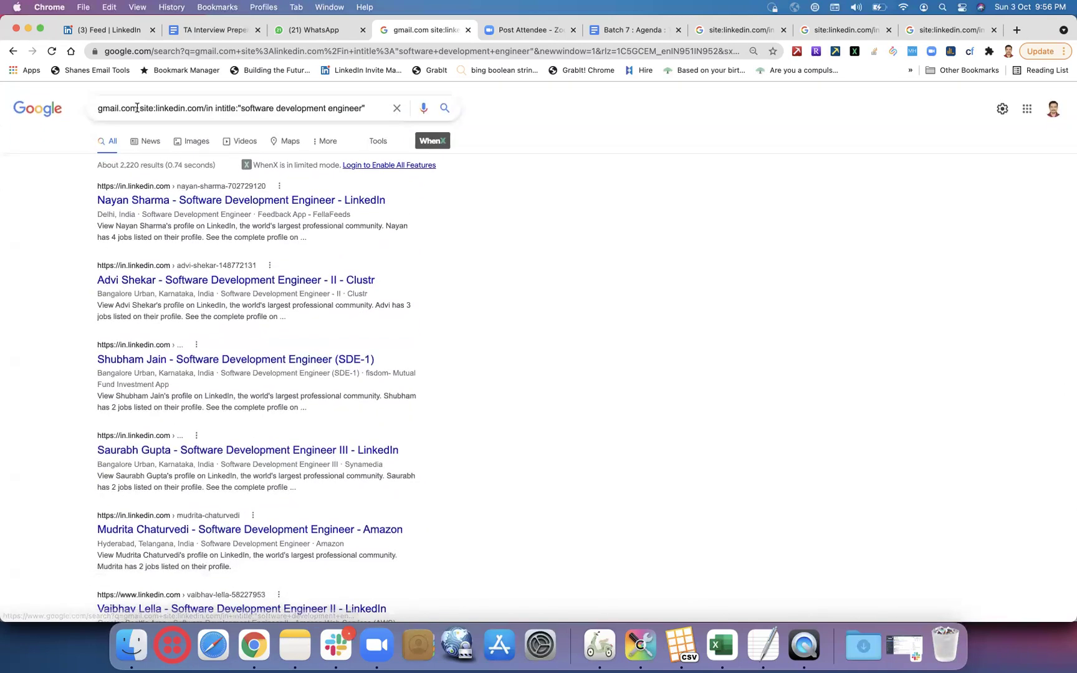
# - Swap the gmail.com prefix for karnataka AROUND(6) Connections with gmail/yahoo email terms
pyautogui.click(137, 108)
pyautogui.press('BackSpace')
pyautogui.press('BackSpace')
pyautogui.press('BackSpace')
pyautogui.press('BackSpace')
pyautogui.press('BackSpace')
pyautogui.press('BackSpace')
pyautogui.press('BackSpace')
pyautogui.press('BackSpace')
pyautogui.press('BackSpace')
pyautogui.press('BackSpace')
pyautogui.click(346, 108)
pyautogui.write('karnakata AROUND')
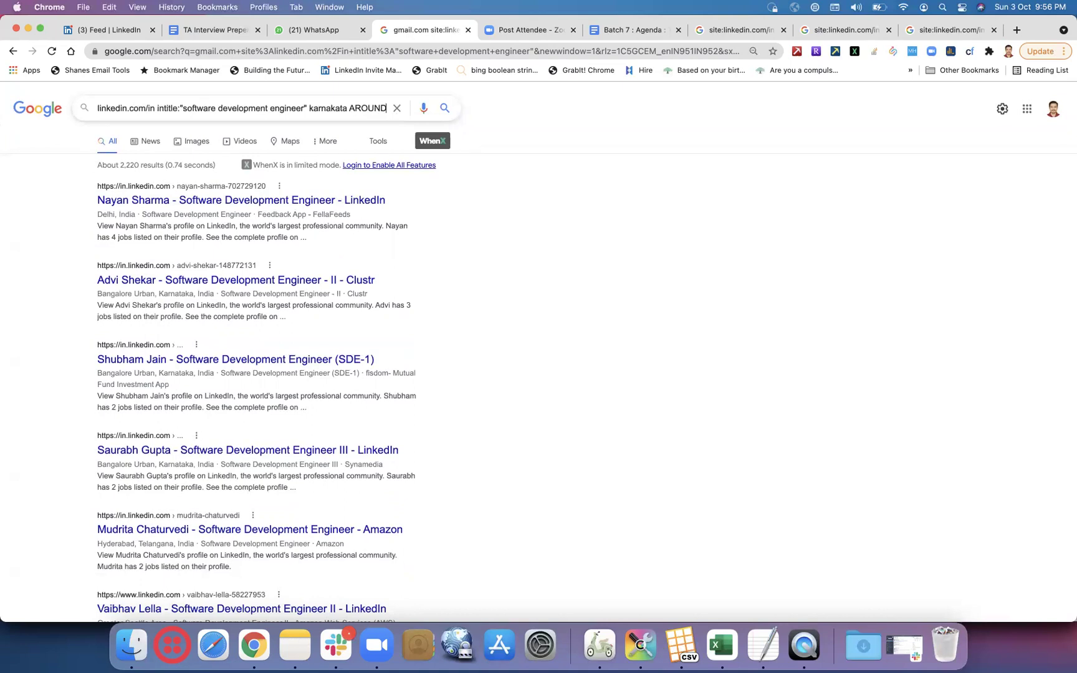
pyautogui.write('(6')
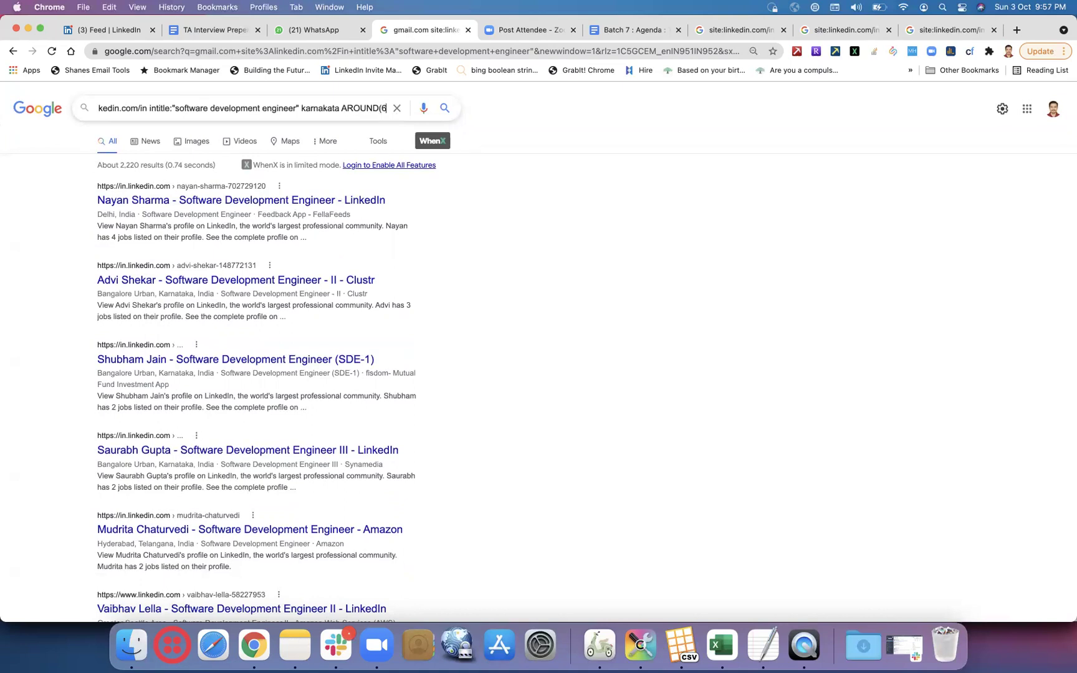
pyautogui.write(')')
pyautogui.write(' Co')
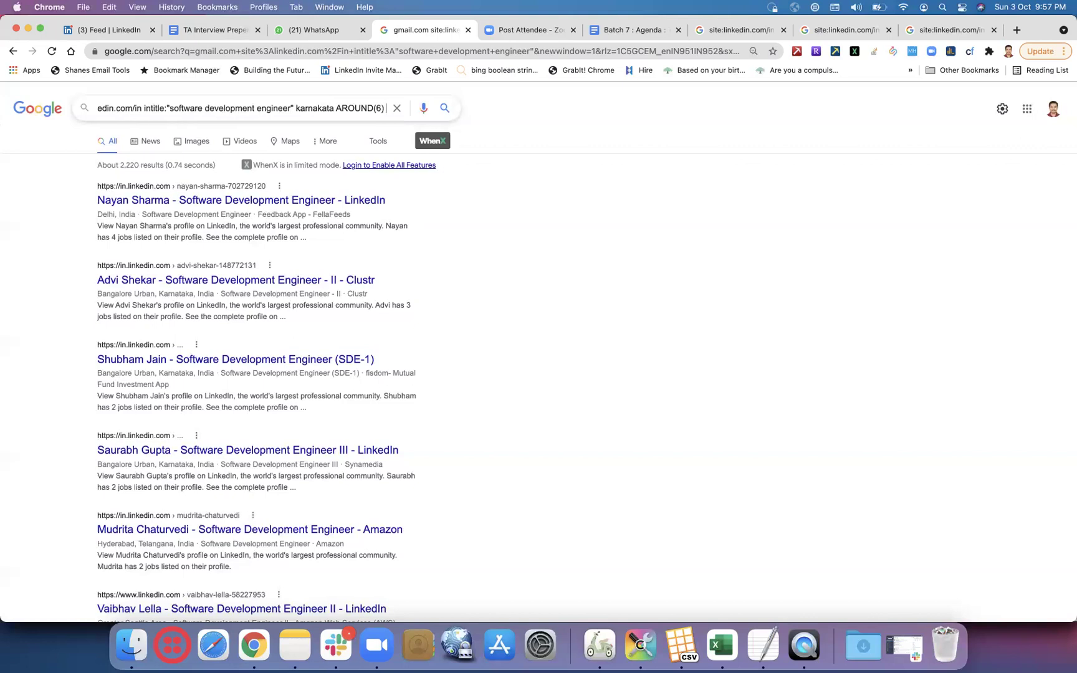
pyautogui.write('nne')
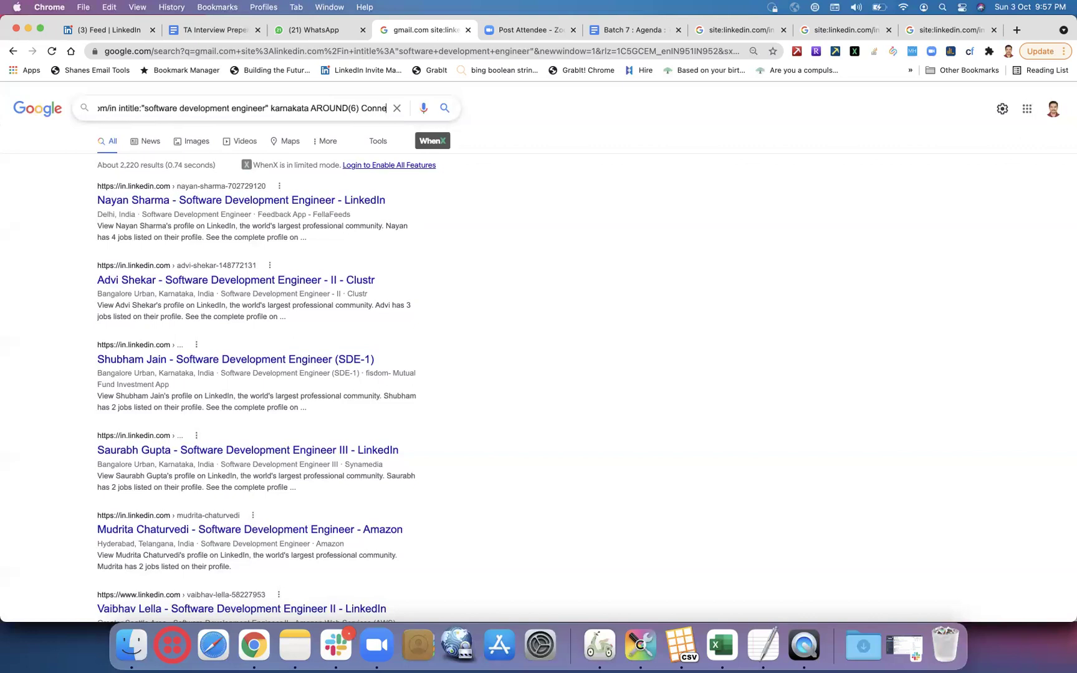
pyautogui.write('ctions (emai')
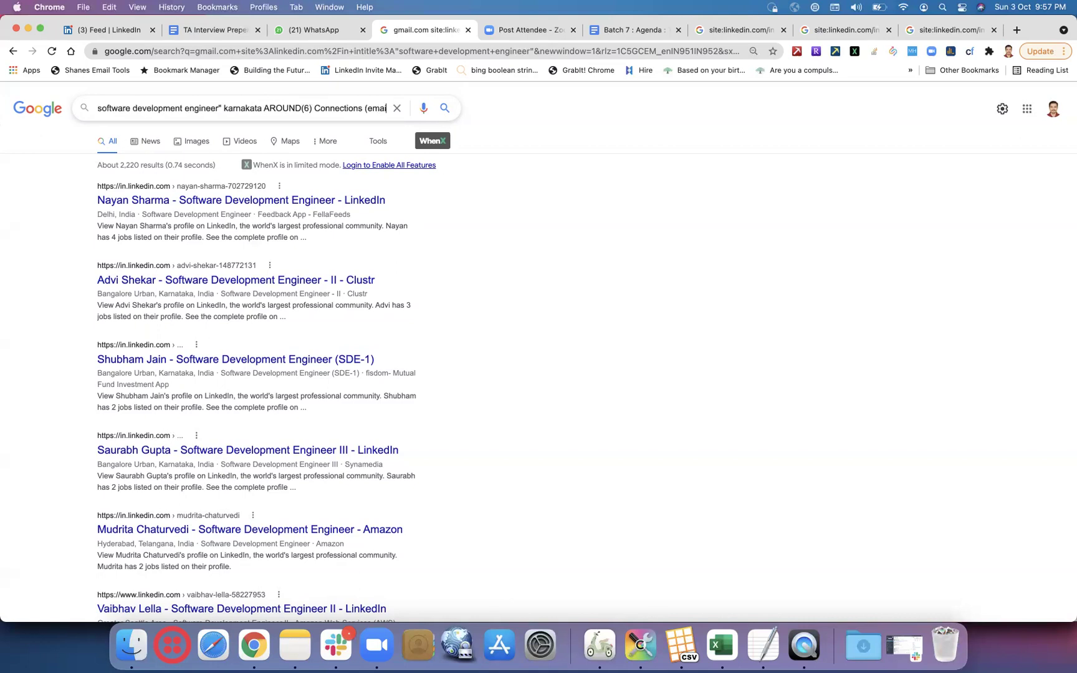
pyautogui.write('l |')
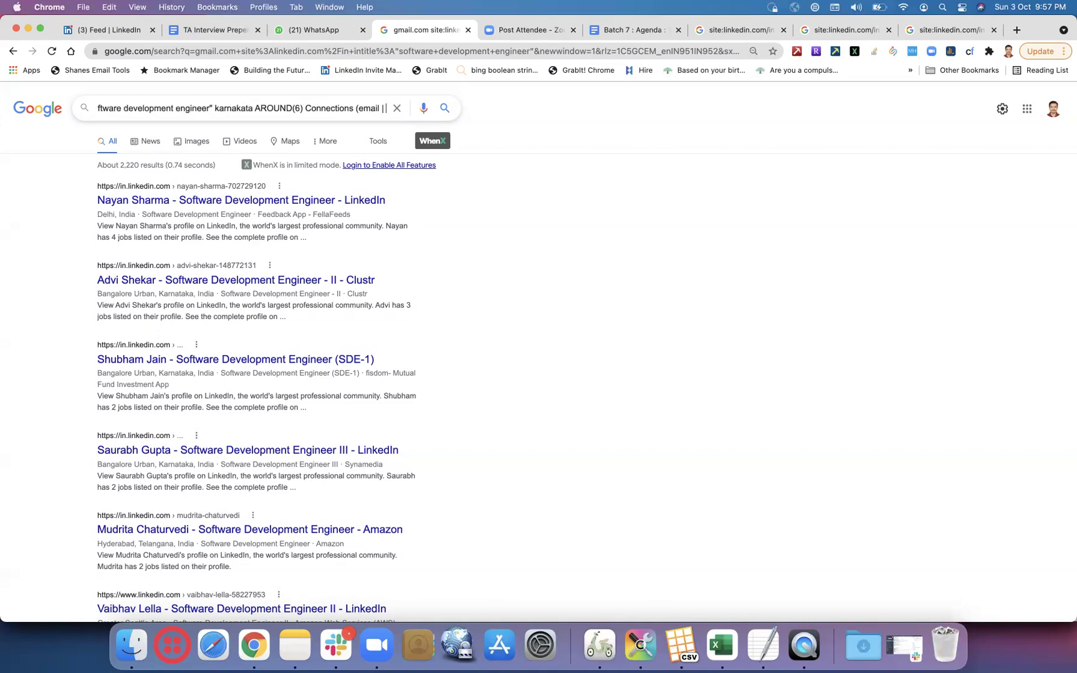
pyautogui.write(' ""')
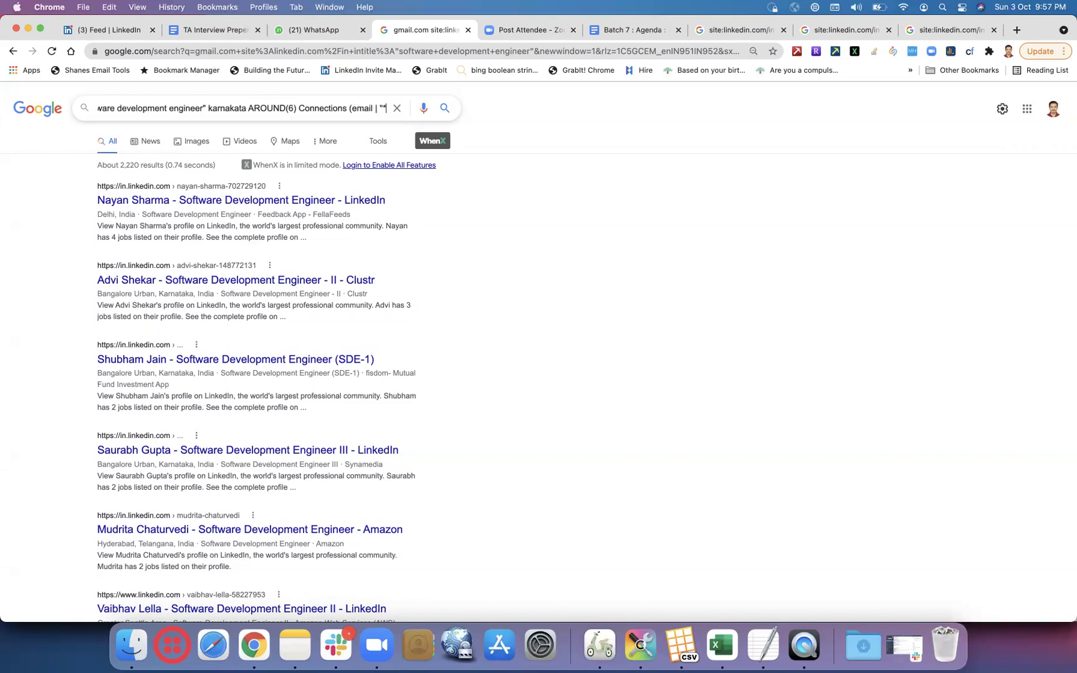
pyautogui.write('@gmai')
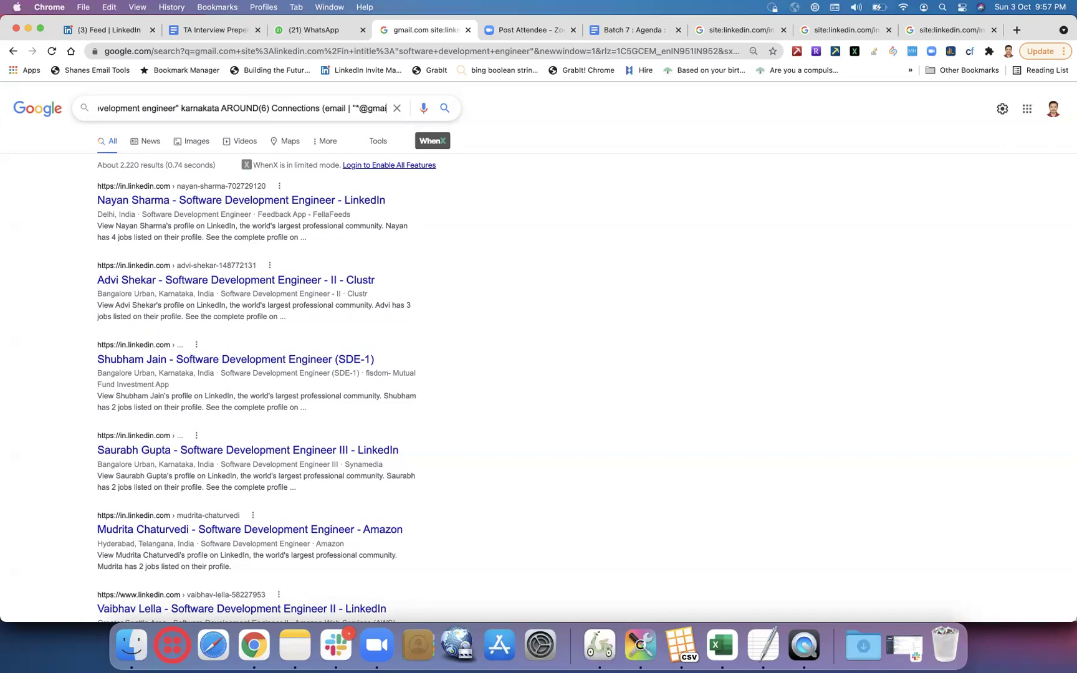
pyautogui.write('l')
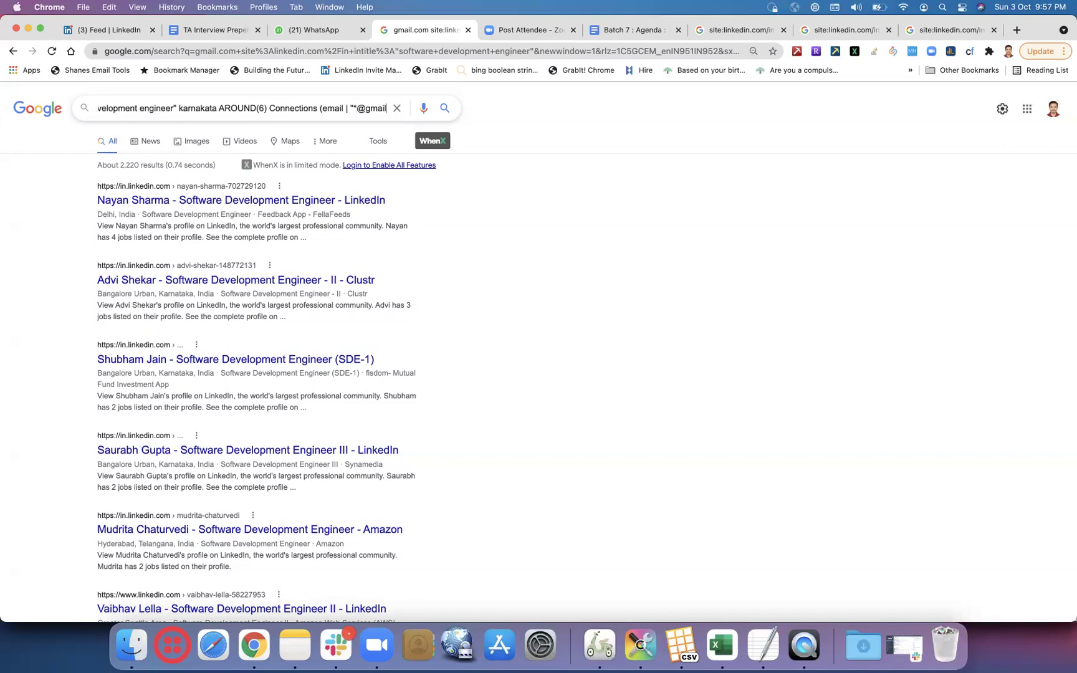
pyautogui.write('.com"')
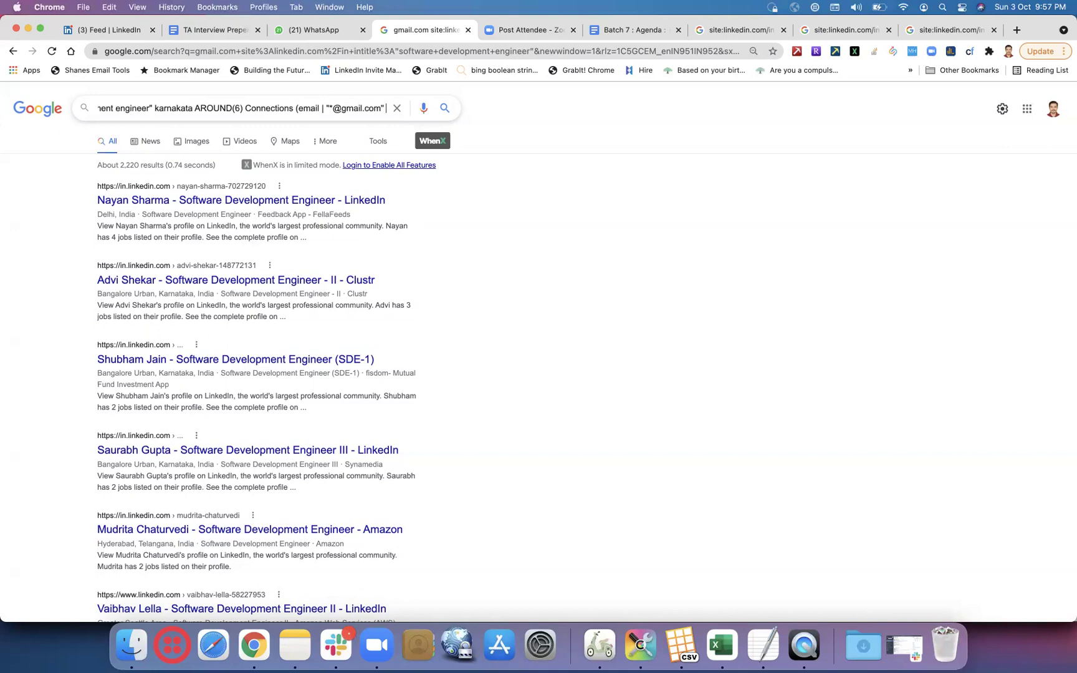
pyautogui.write(' |')
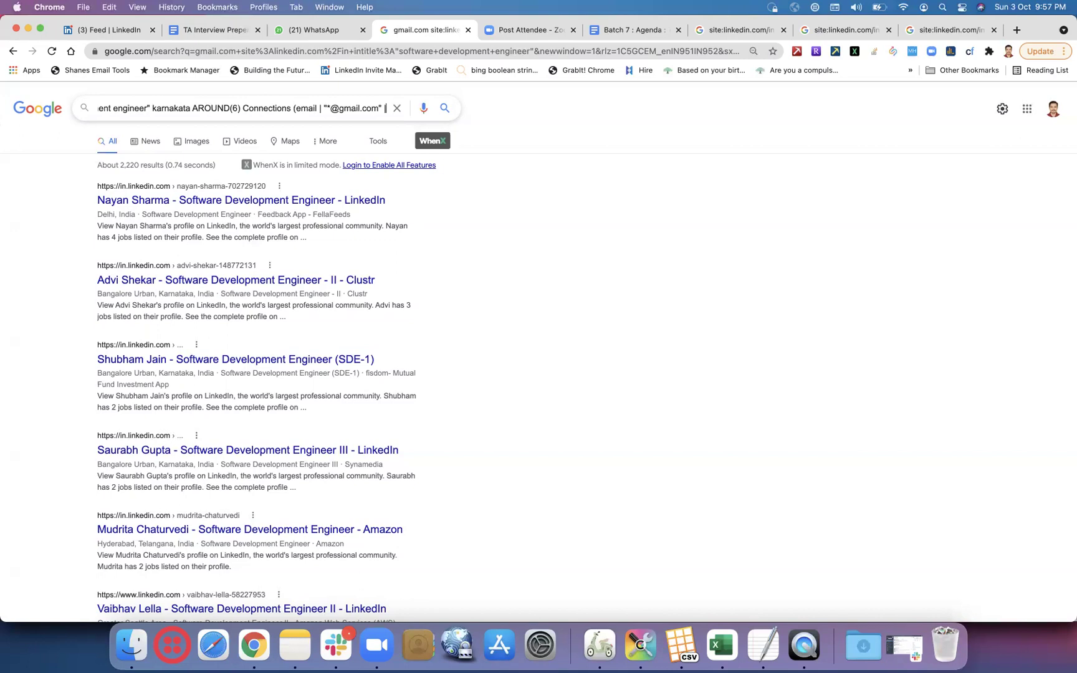
pyautogui.write(' "')
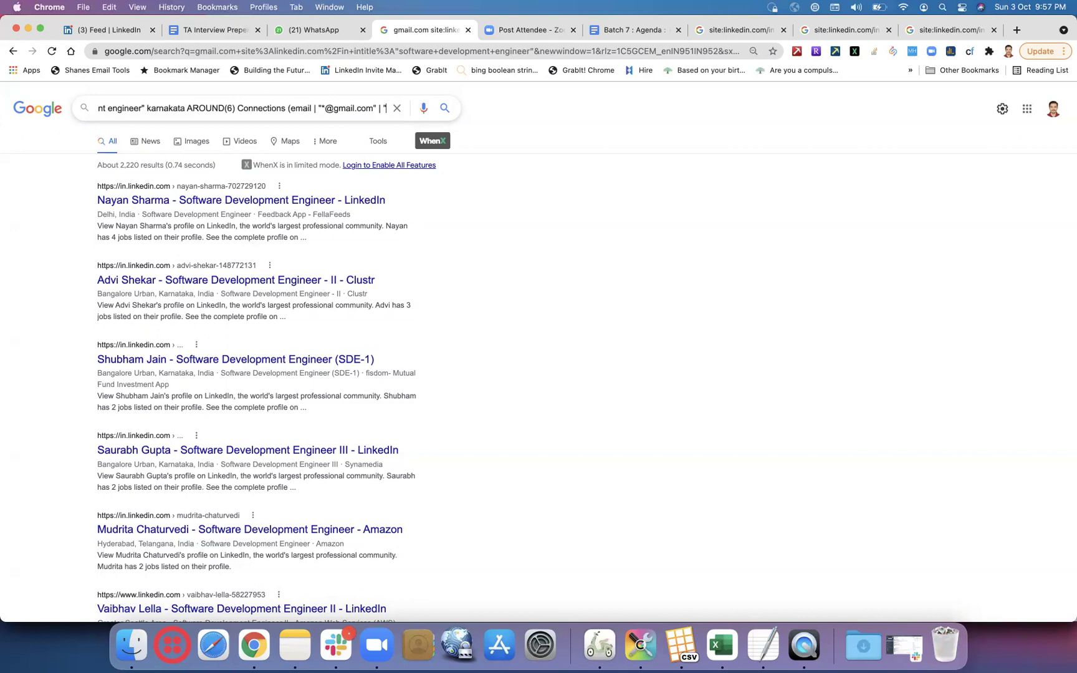
pyautogui.write('*')
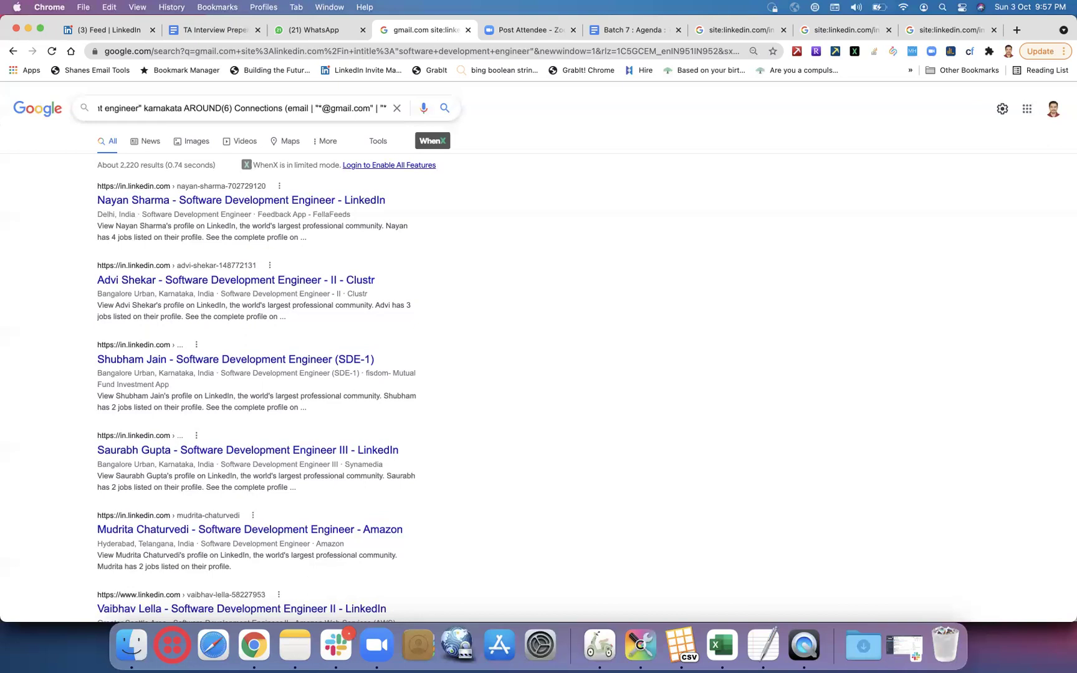
pyautogui.write('@')
pyautogui.write('y')
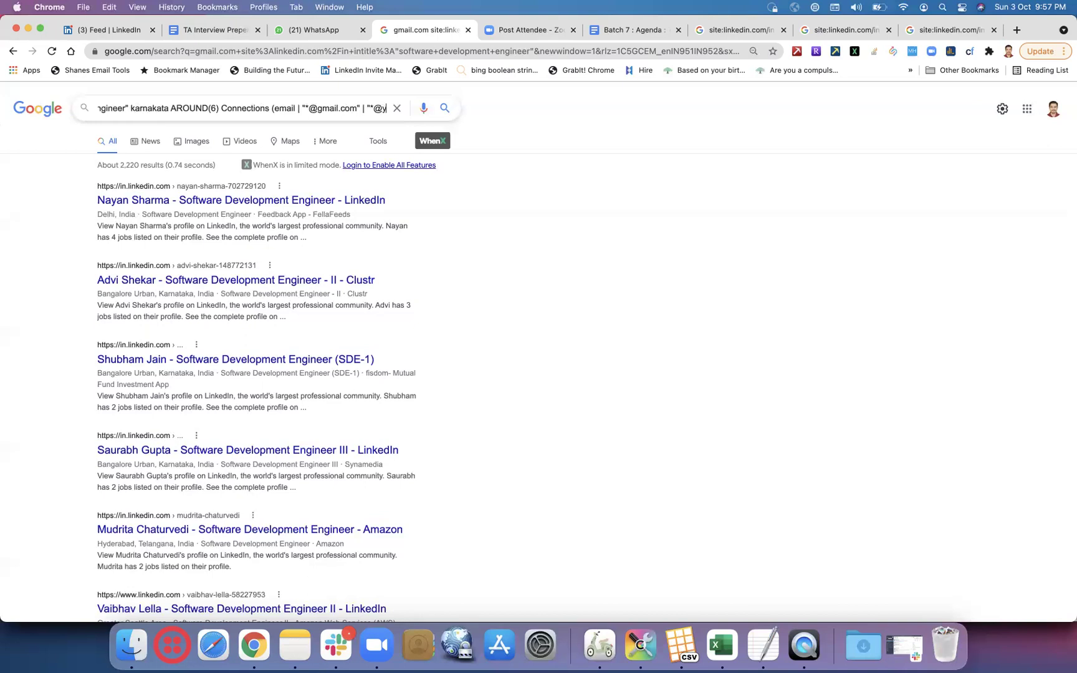
pyautogui.write('ahoo.com')
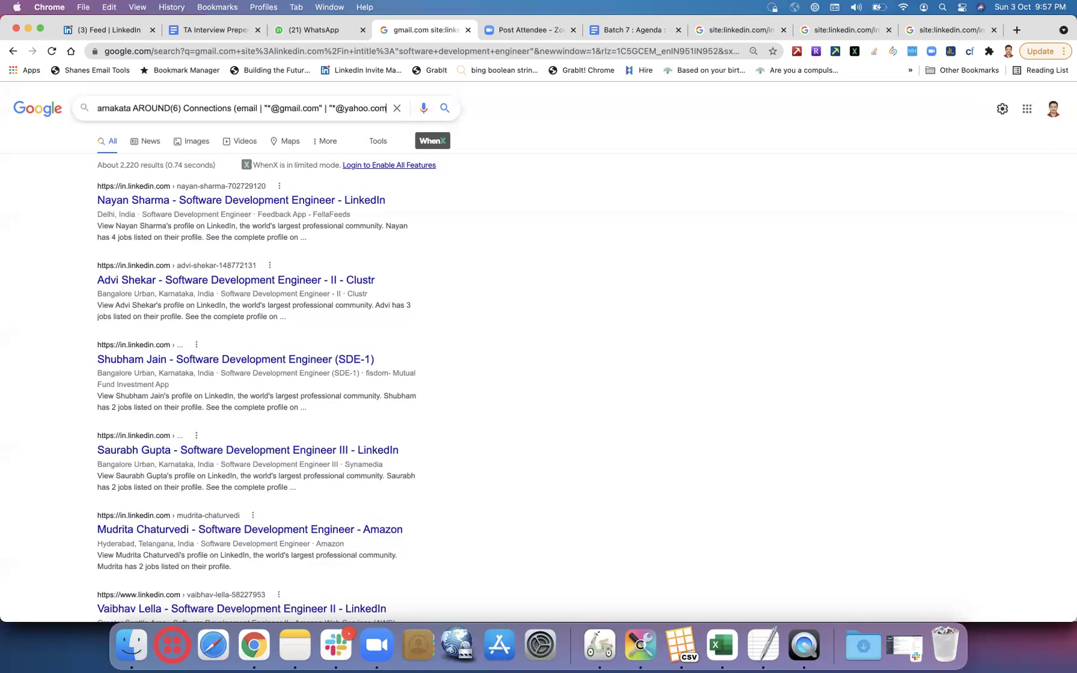
pyautogui.write('")')
pyautogui.press('Return')
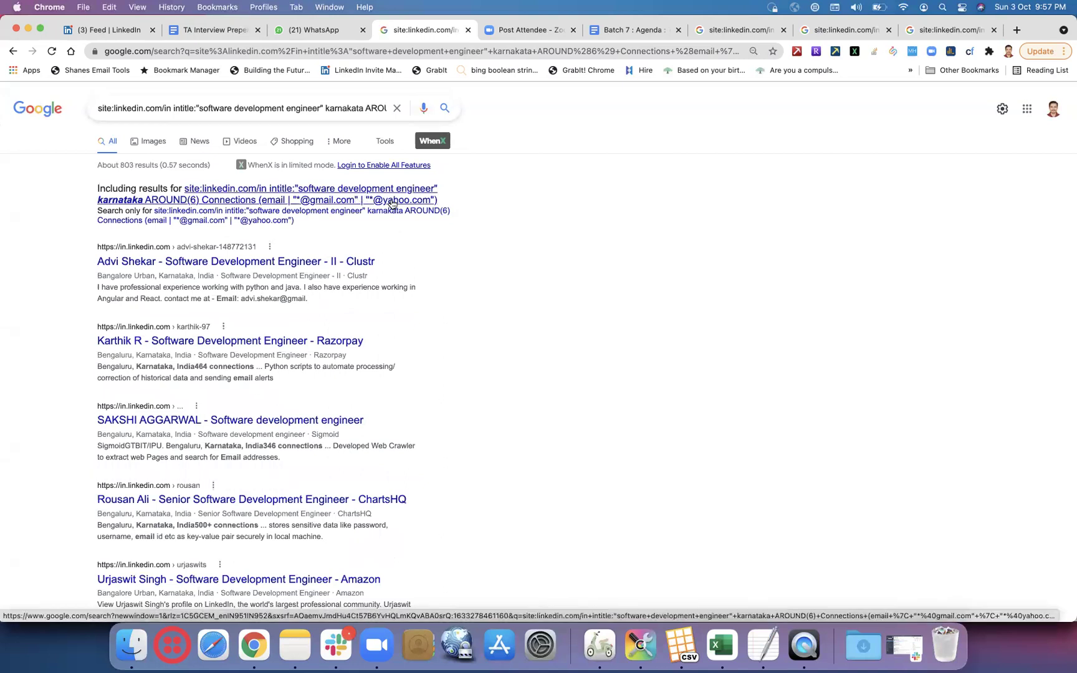
pyautogui.click(391, 205)
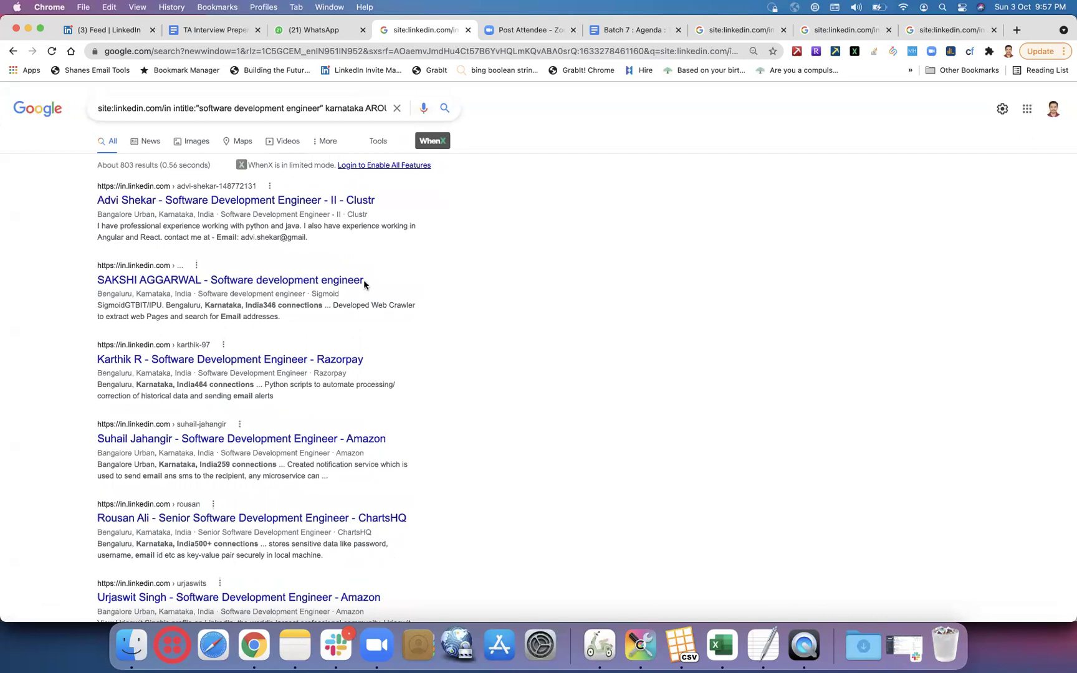
# - Delete the 'email' keyword from the query and rerun the search
pyautogui.click(331, 109)
pyautogui.press('super+Right')
pyautogui.press('Right')
pyautogui.press('Right')
pyautogui.press('Right')
pyautogui.press('Right')
pyautogui.press('Right')
pyautogui.press('Right')
pyautogui.press('Right')
pyautogui.press('Right')
pyautogui.press('Right')
pyautogui.press('Right')
pyautogui.press('Right')
pyautogui.press('Right')
pyautogui.press('Right')
pyautogui.press('Right')
pyautogui.press('Right')
pyautogui.press('Right')
pyautogui.press('Right')
pyautogui.press('Right')
pyautogui.press('Right')
pyautogui.press('Right')
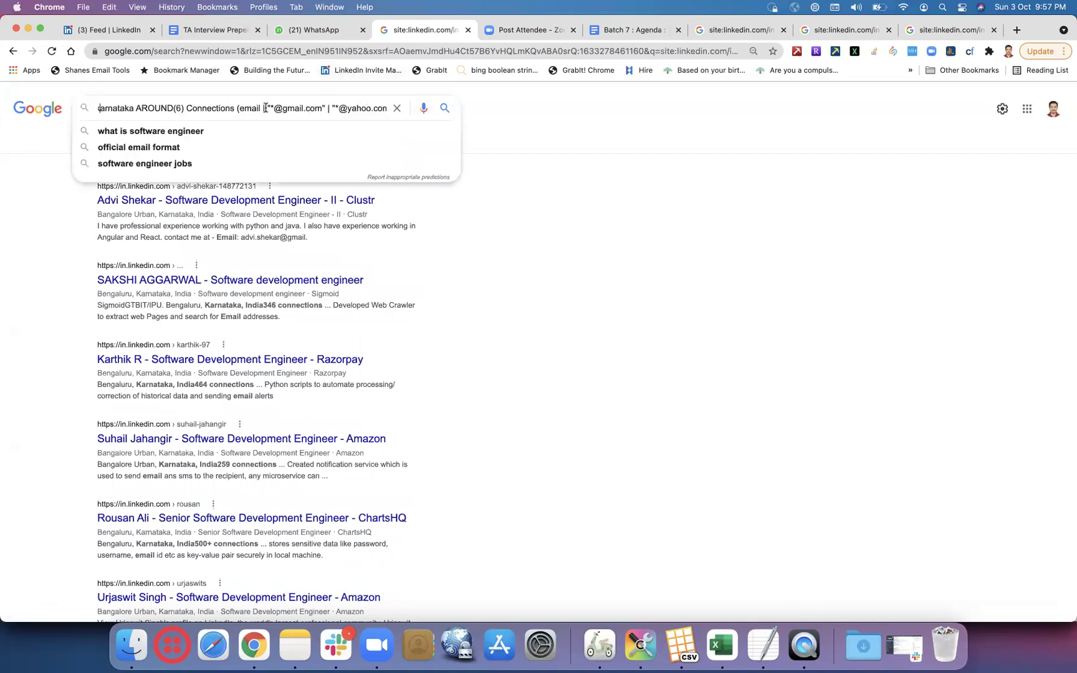
pyautogui.press('BackSpace')
pyautogui.press('BackSpace')
pyautogui.press('BackSpace')
pyautogui.press('BackSpace')
pyautogui.press('BackSpace')
pyautogui.press('BackSpace')
pyautogui.press('BackSpace')
pyautogui.press('BackSpace')
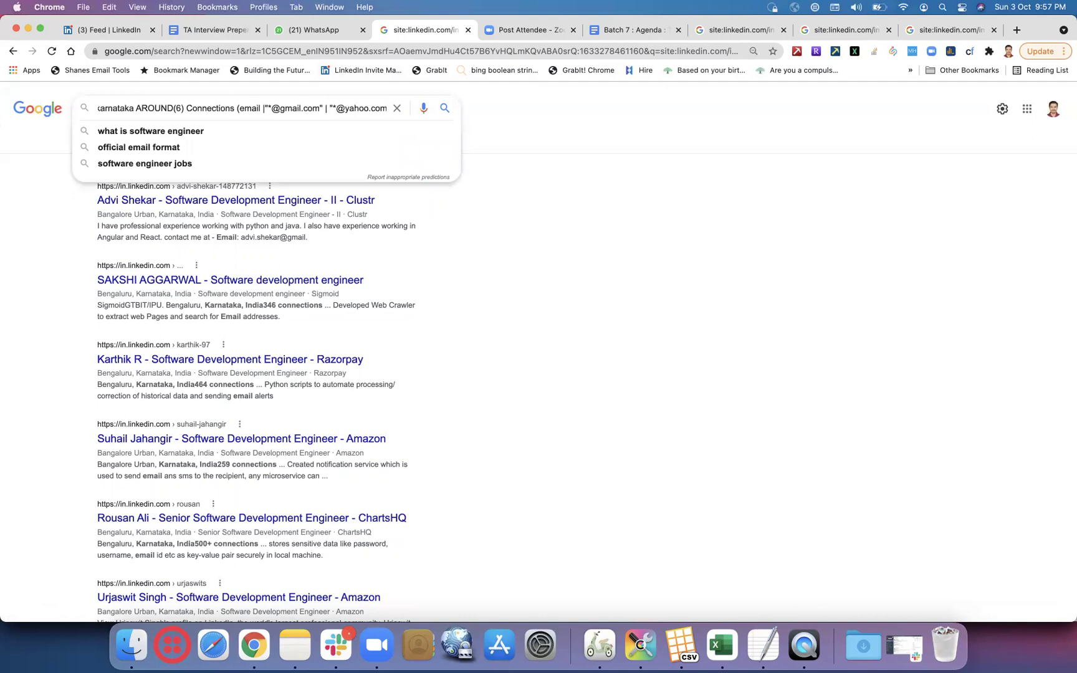
pyautogui.press('Return')
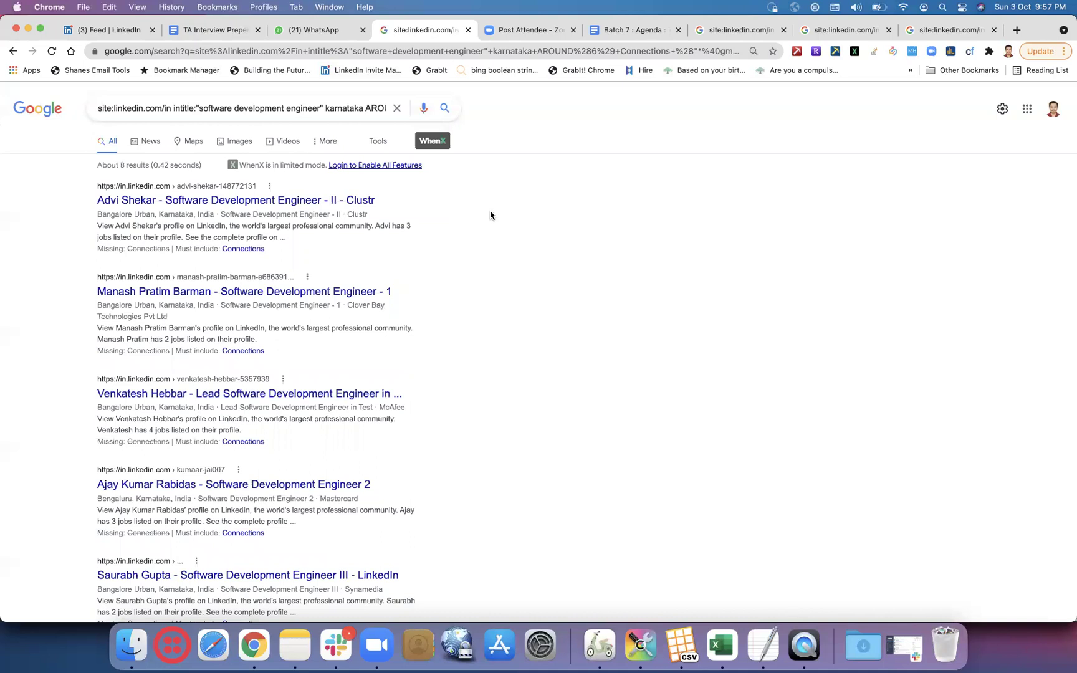
# - Remove the location and connections terms, then open the first profile in a new tab
pyautogui.click(324, 101)
pyautogui.moveTo(324, 102); pyautogui.dragTo(249, 109)
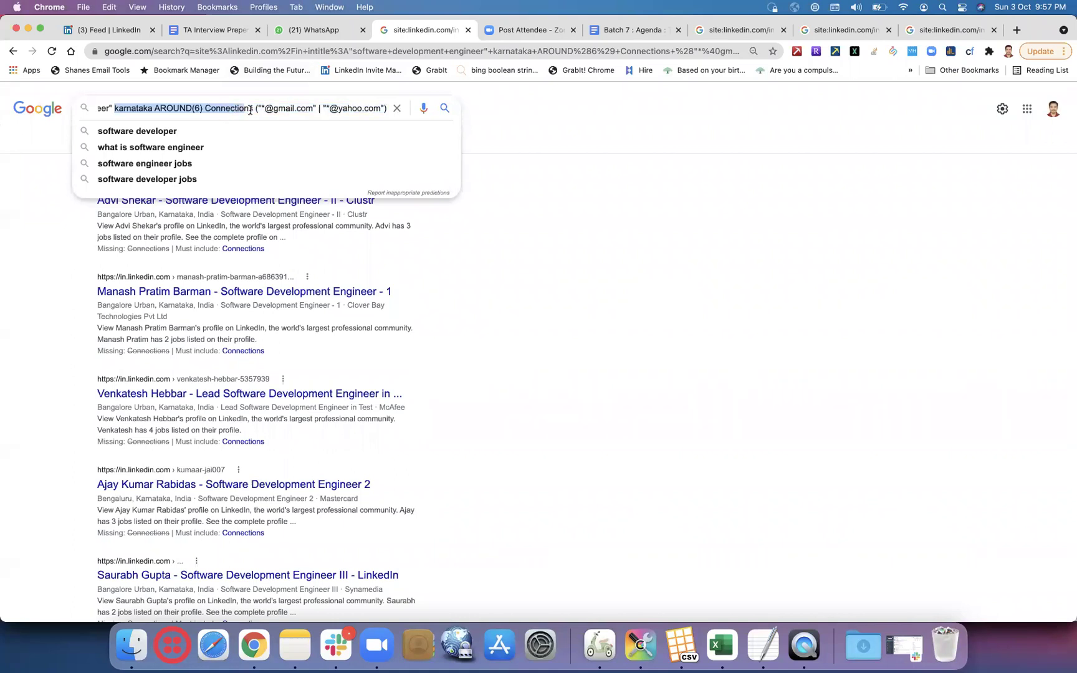
pyautogui.press('BackSpace')
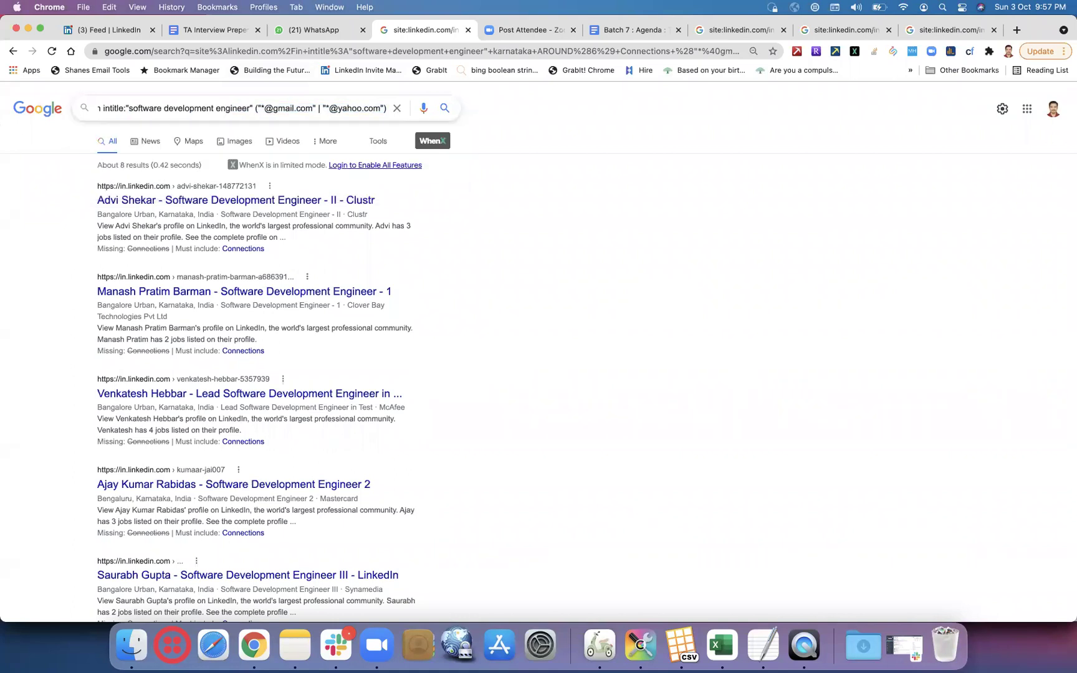
pyautogui.rightClick(351, 201)
pyautogui.click(368, 209)
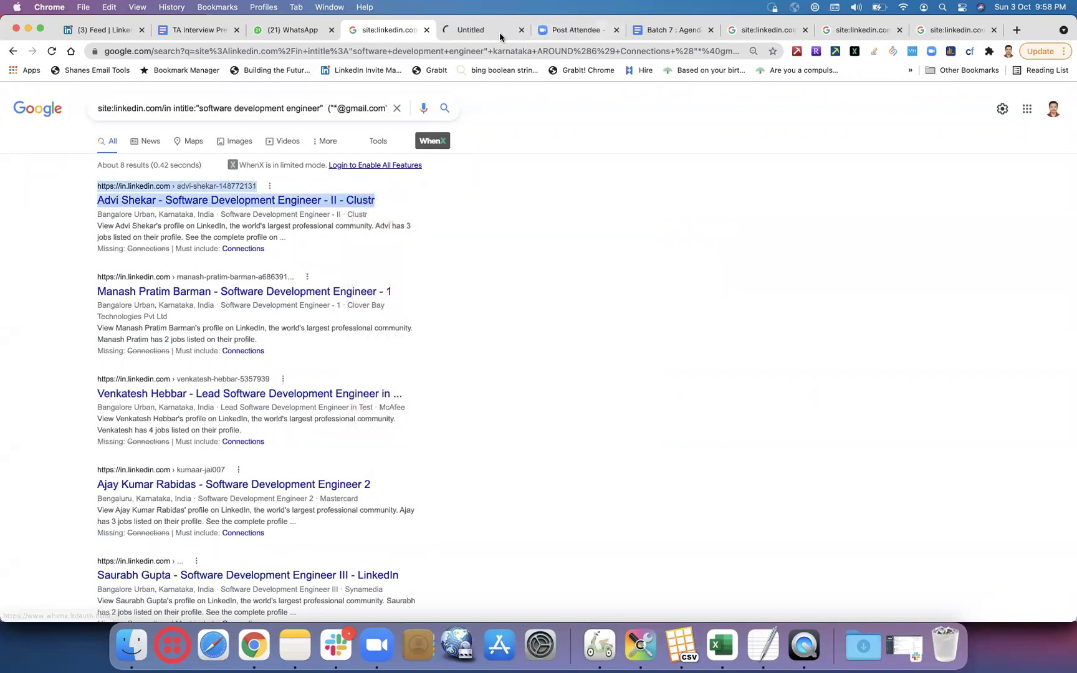
# - Copy 'Bangalore Urban, Karnataka, India' from the opened LinkedIn profile and return to the Google results
pyautogui.click(499, 32)
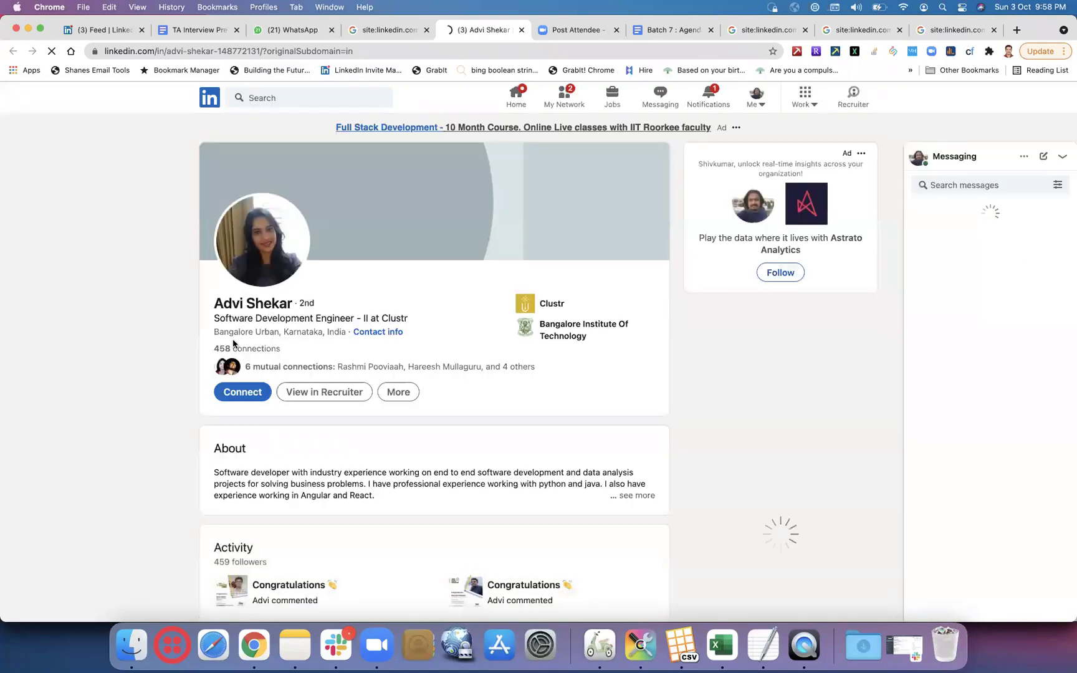
pyautogui.moveTo(213, 331); pyautogui.dragTo(345, 329)
pyautogui.press('super+c')
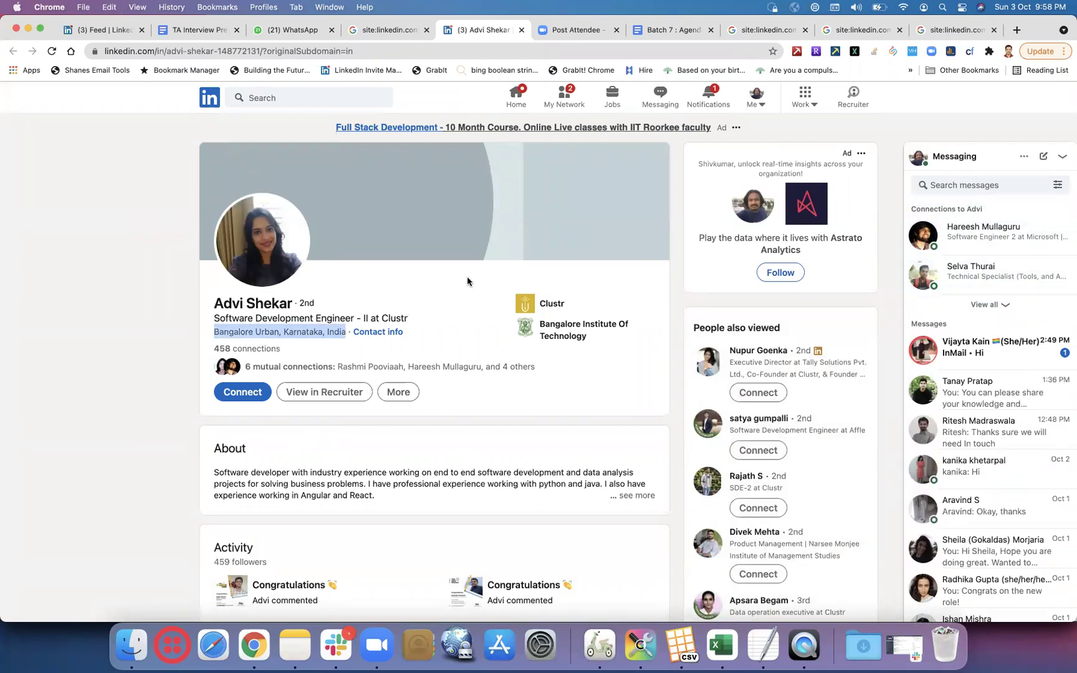
pyautogui.click(757, 32)
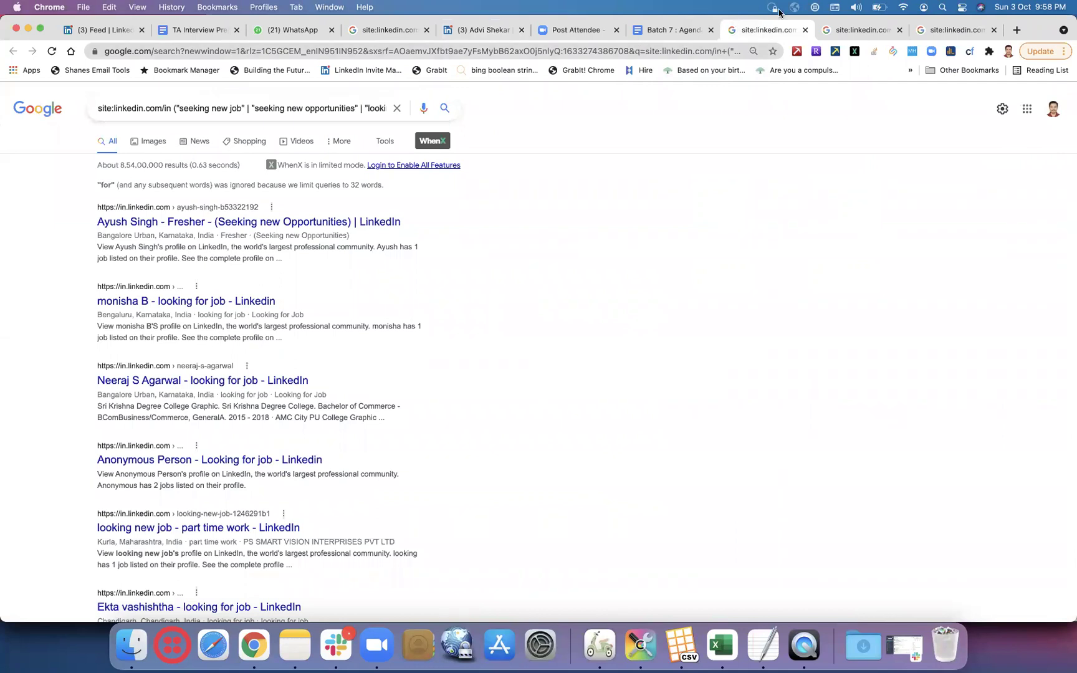
# - Clear the software engineer query and rerun the earlier Karnataka email X-ray search
pyautogui.click(936, 32)
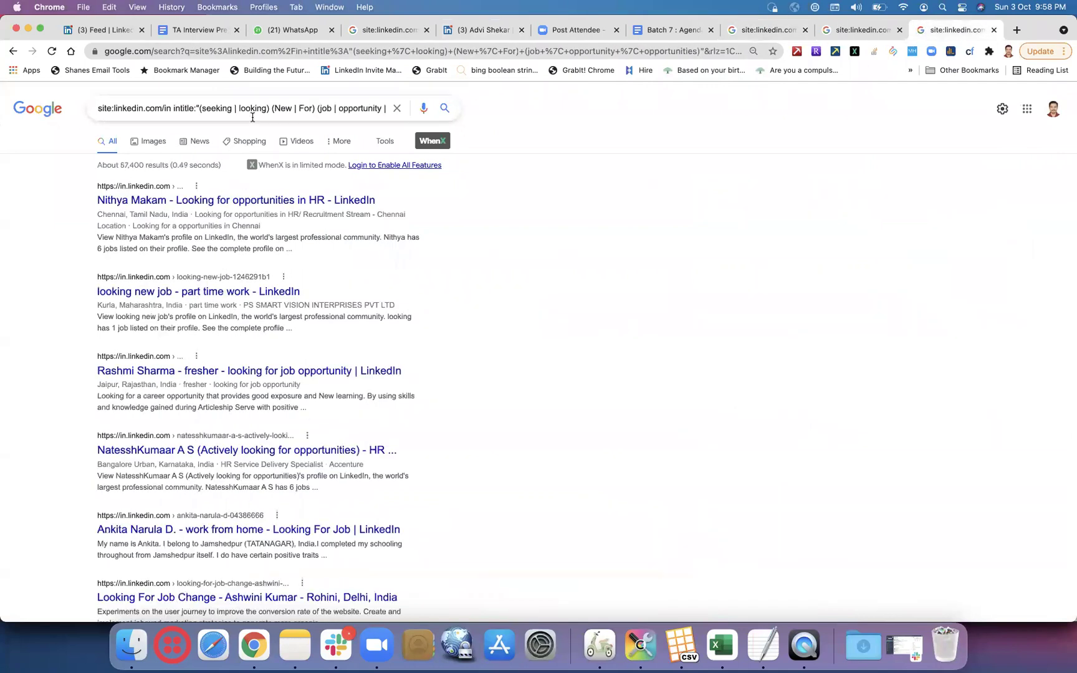
pyautogui.click(381, 30)
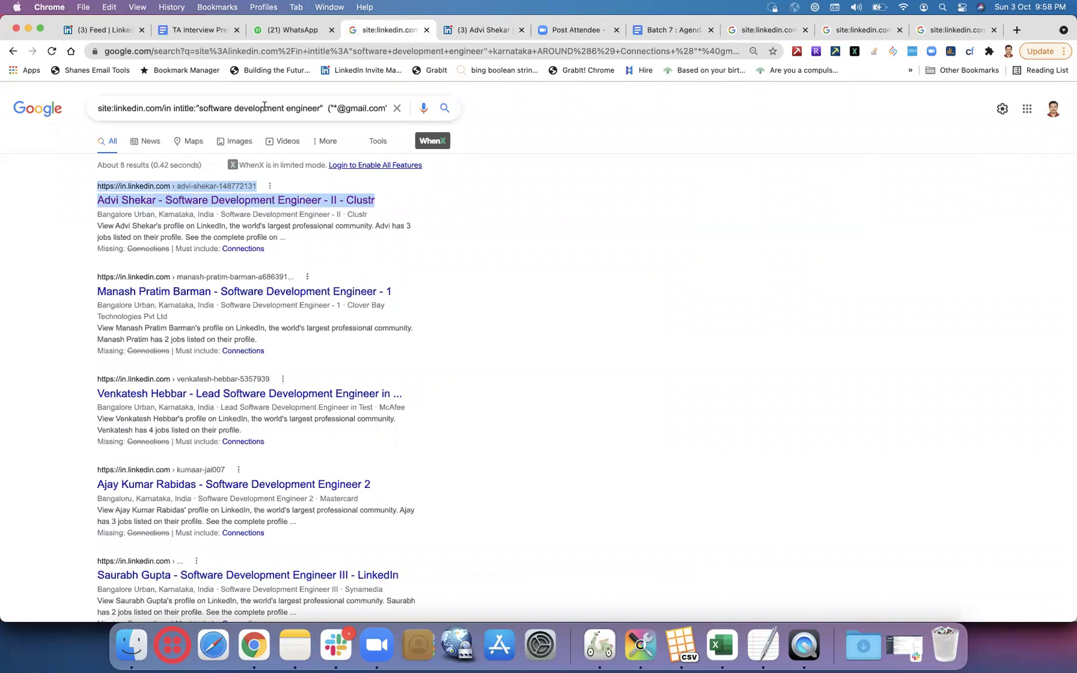
pyautogui.click(325, 109)
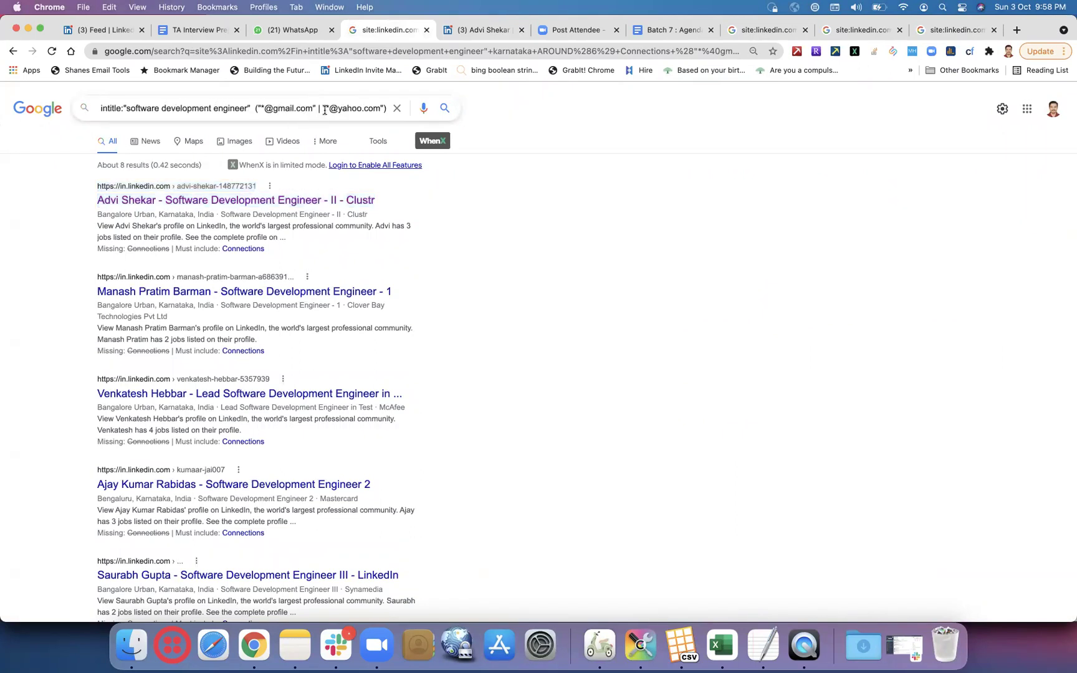
pyautogui.press('super+a')
pyautogui.press('BackSpace')
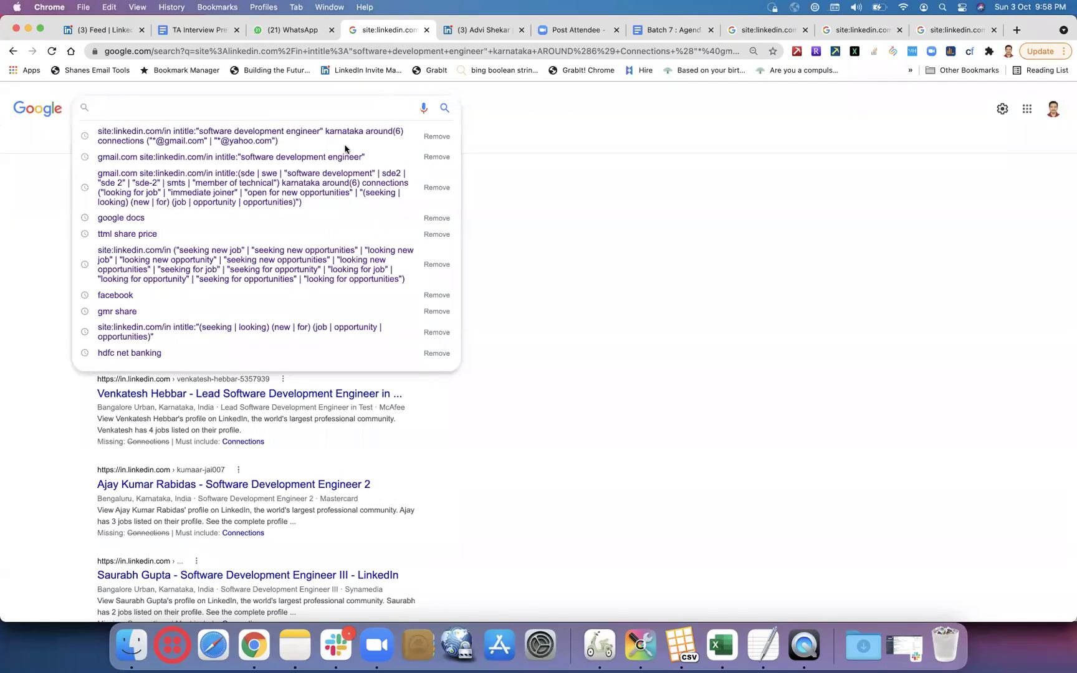
pyautogui.click(343, 143)
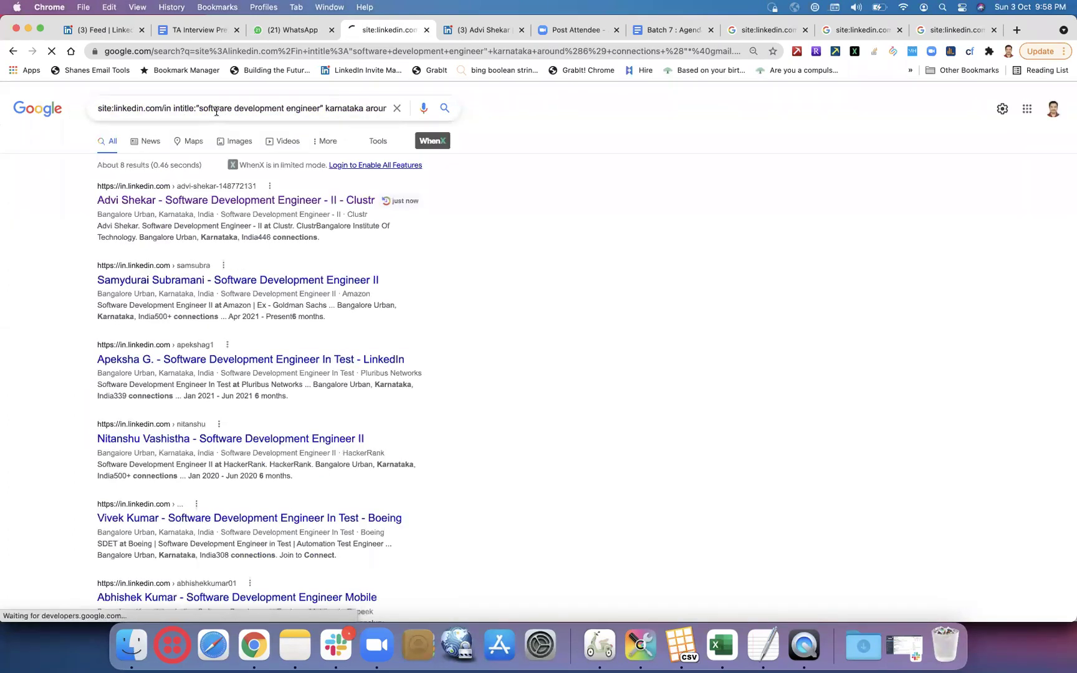
# - Add the copied Bangalore Urban location to the start of the query and search
pyautogui.click(273, 109)
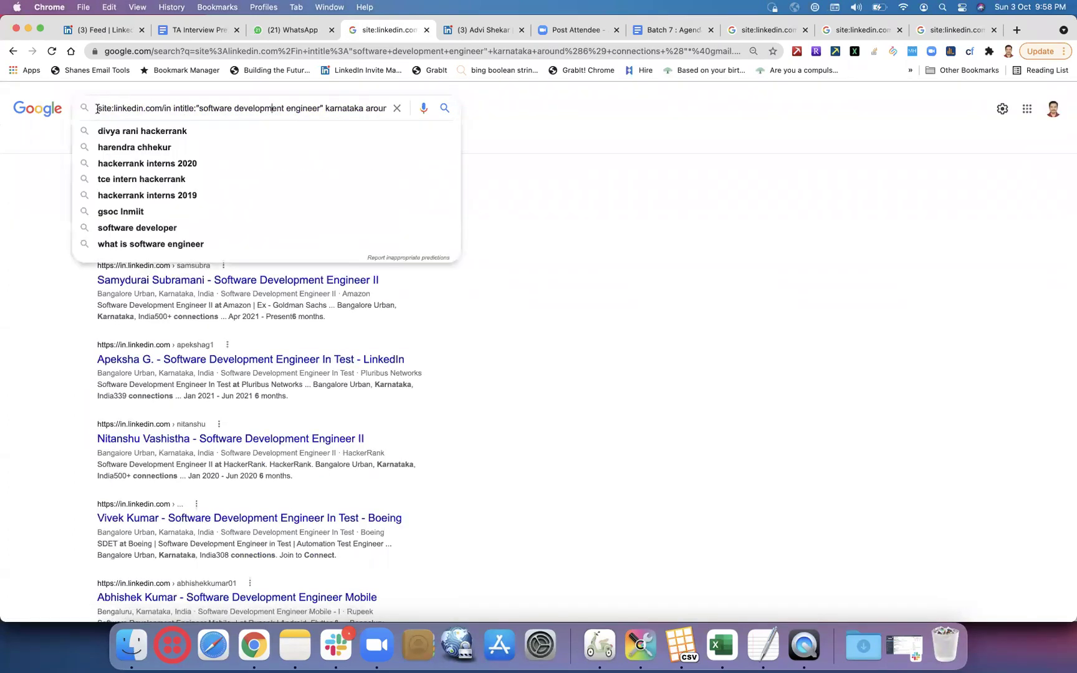
pyautogui.press('super+v')
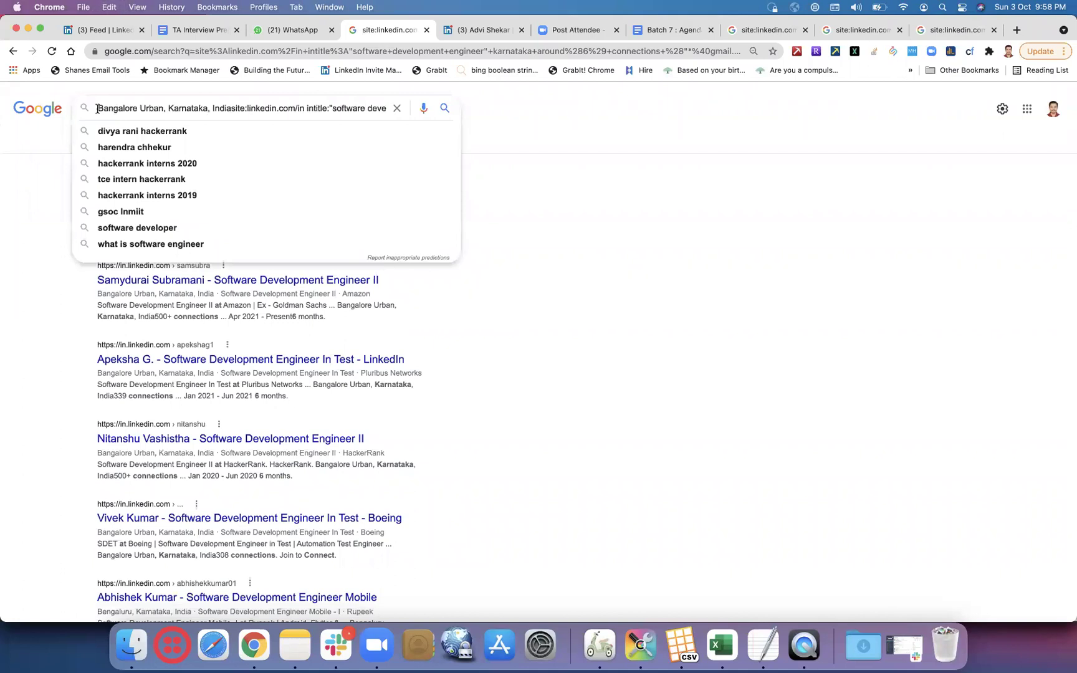
pyautogui.write('" ')
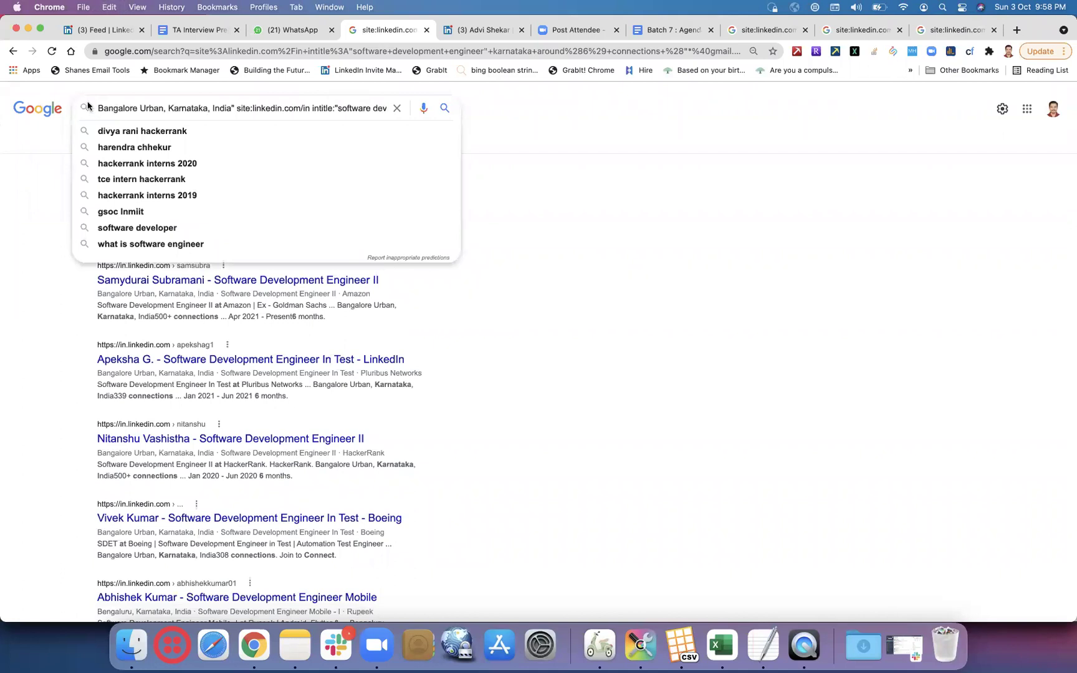
pyautogui.write('"')
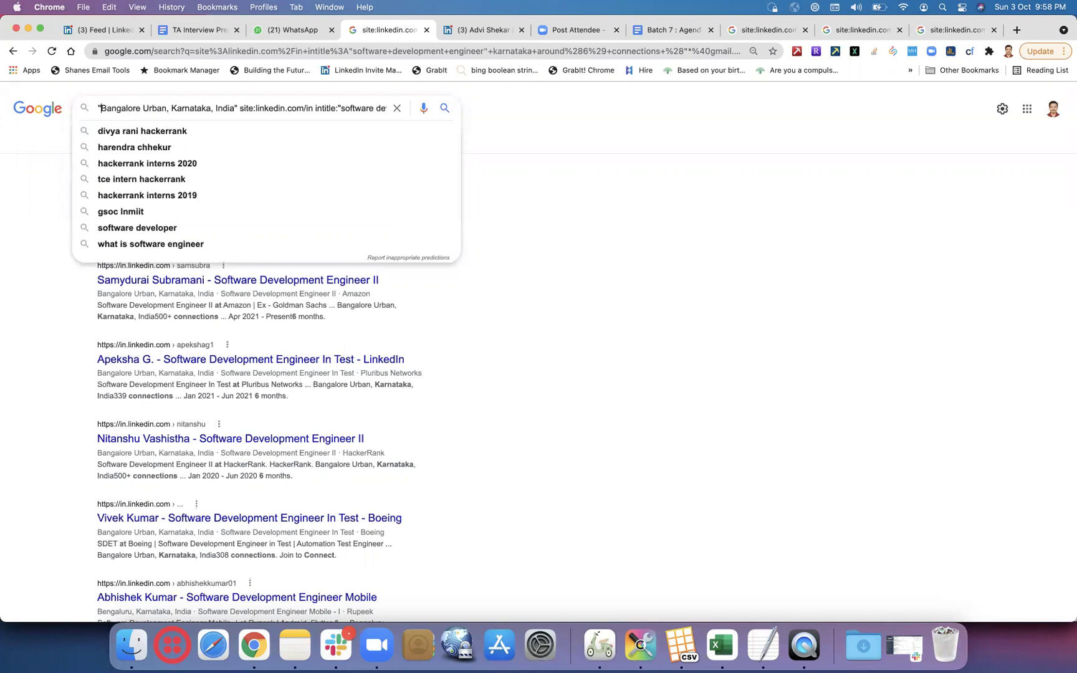
pyautogui.press('Return')
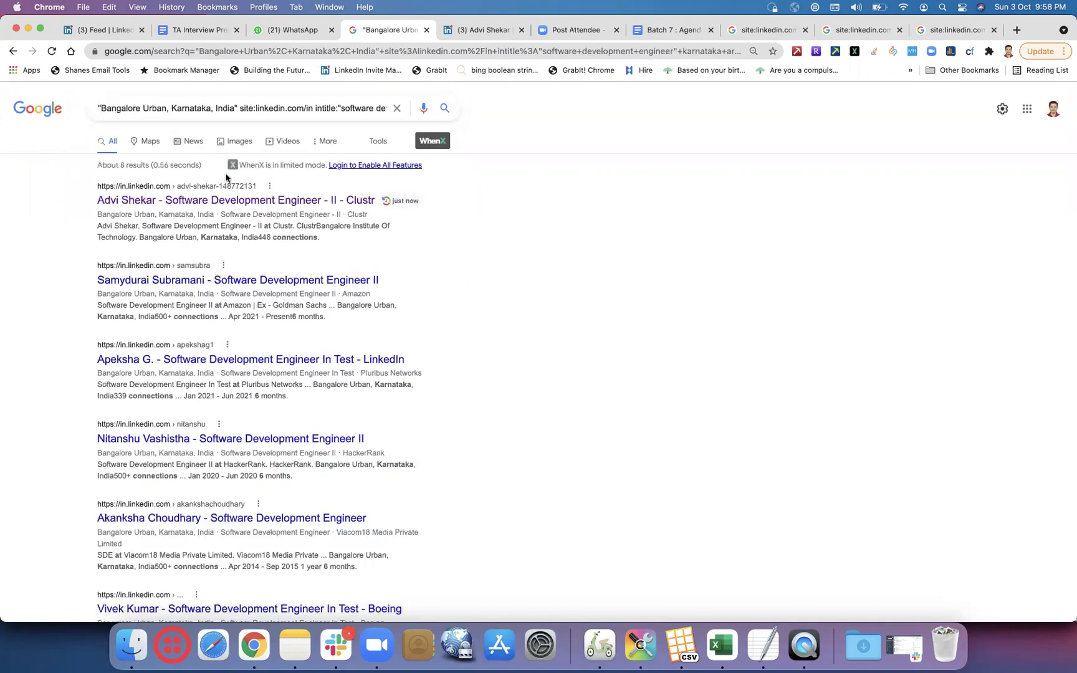
pyautogui.click(322, 110)
pyautogui.press('Right')
pyautogui.press('Right')
pyautogui.press('Right')
pyautogui.press('Right')
pyautogui.press('Right')
pyautogui.press('Right')
pyautogui.press('Right')
pyautogui.press('Right')
pyautogui.press('Right')
pyautogui.press('Right')
pyautogui.press('Right')
pyautogui.press('Right')
pyautogui.press('Right')
pyautogui.press('Right')
pyautogui.press('Right')
pyautogui.press('Right')
pyautogui.press('Right')
pyautogui.press('Right')
pyautogui.press('Right')
pyautogui.press('Right')
pyautogui.press('Right')
pyautogui.press('Right')
pyautogui.press('Right')
pyautogui.press('Right')
pyautogui.press('Right')
pyautogui.press('Right')
pyautogui.press('Right')
pyautogui.press('Right')
pyautogui.press('Right')
pyautogui.press('Right')
pyautogui.press('Right')
pyautogui.press('Right')
pyautogui.press('Right')
pyautogui.press('Right')
pyautogui.press('Right')
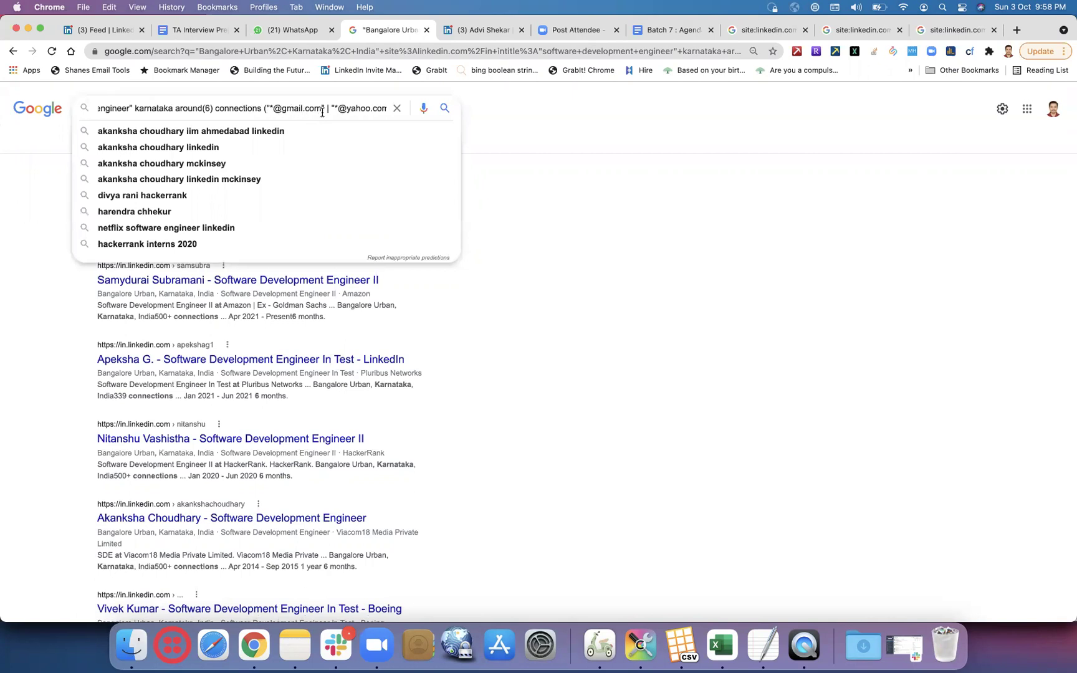
pyautogui.click(473, 331)
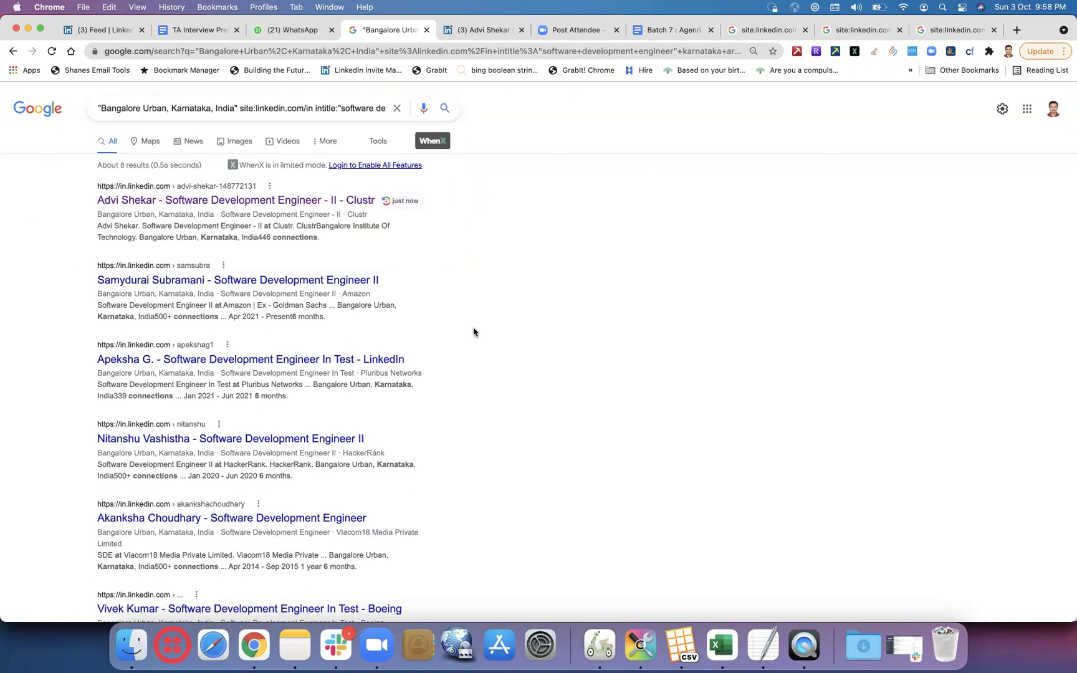
pyautogui.scroll(-10, 473, 331)
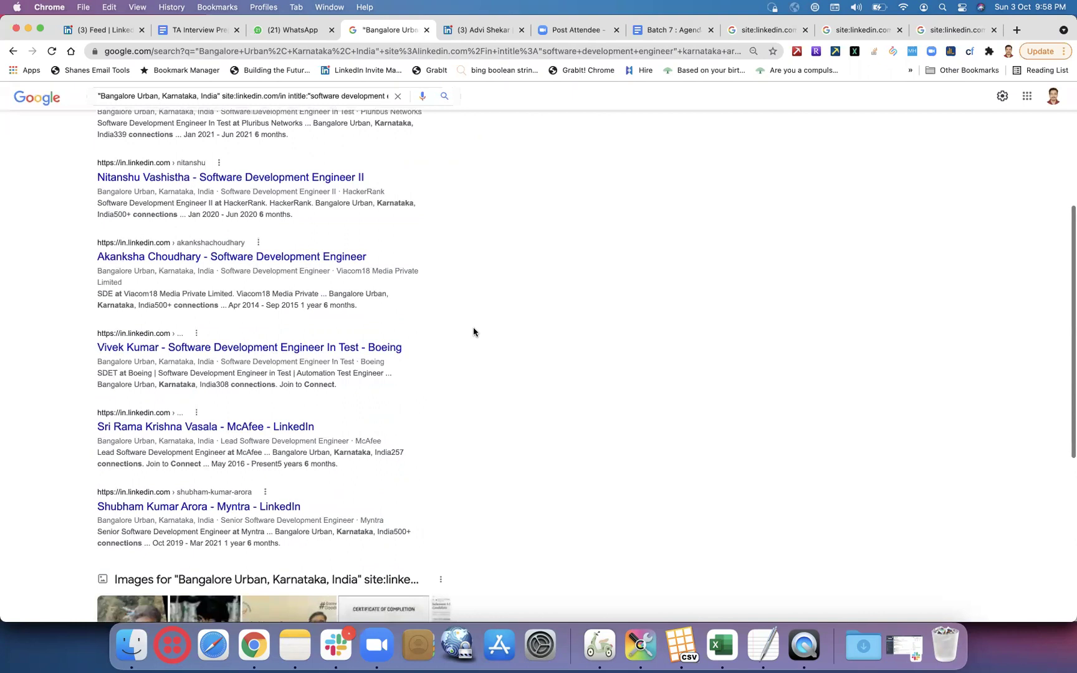
pyautogui.scroll(-5, 474, 331)
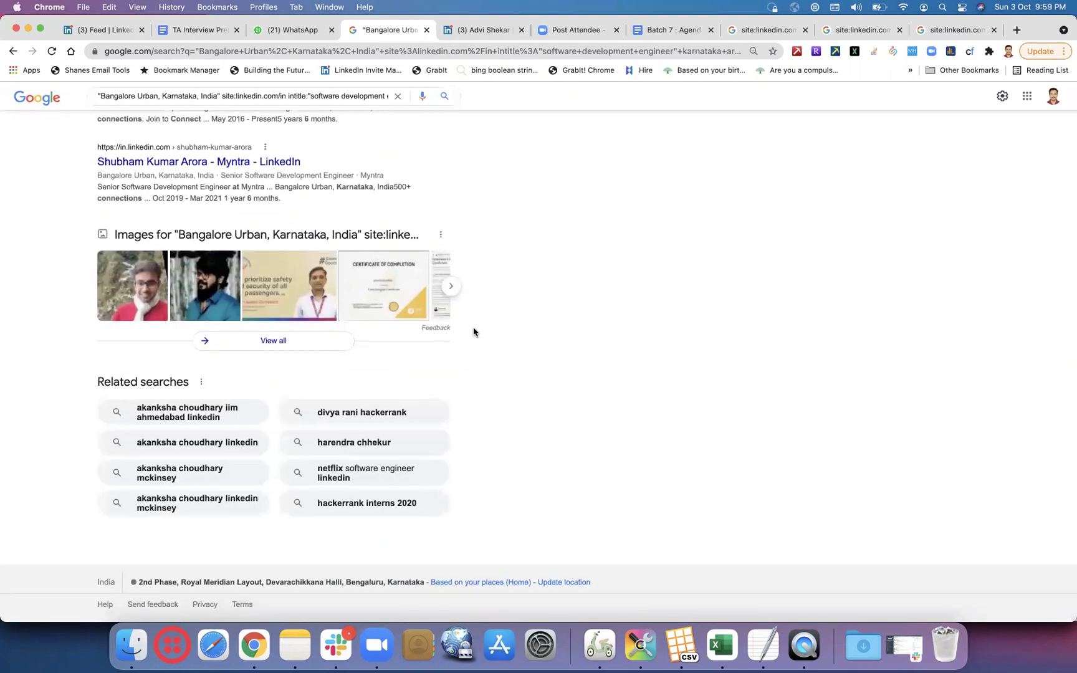
pyautogui.scroll(4, 473, 331)
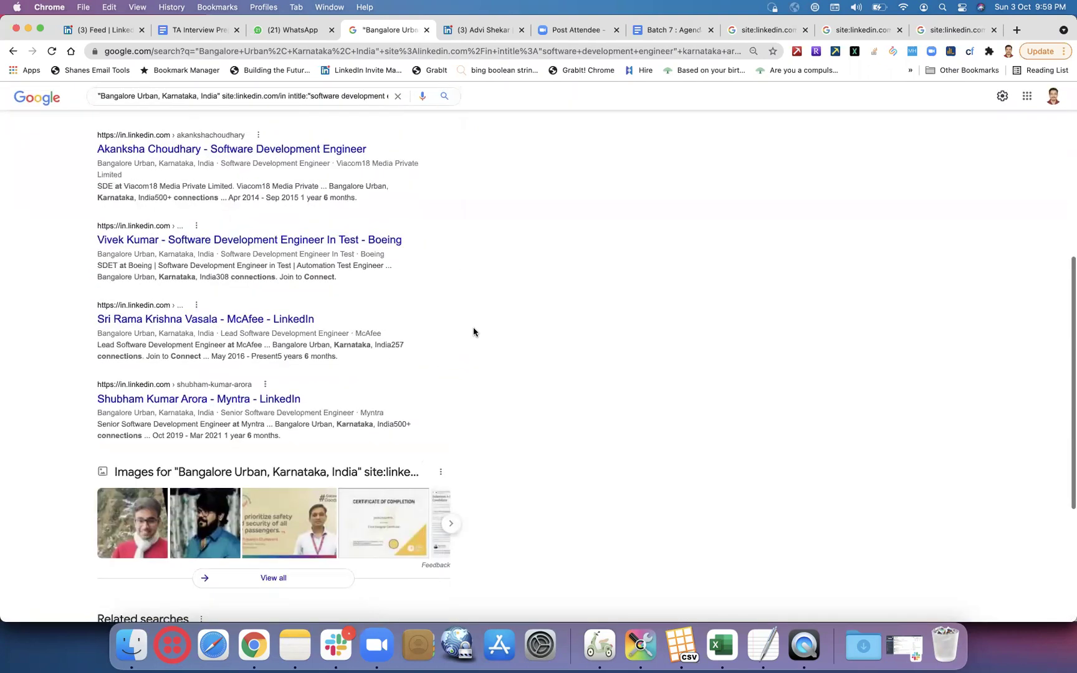
pyautogui.scroll(6, 473, 331)
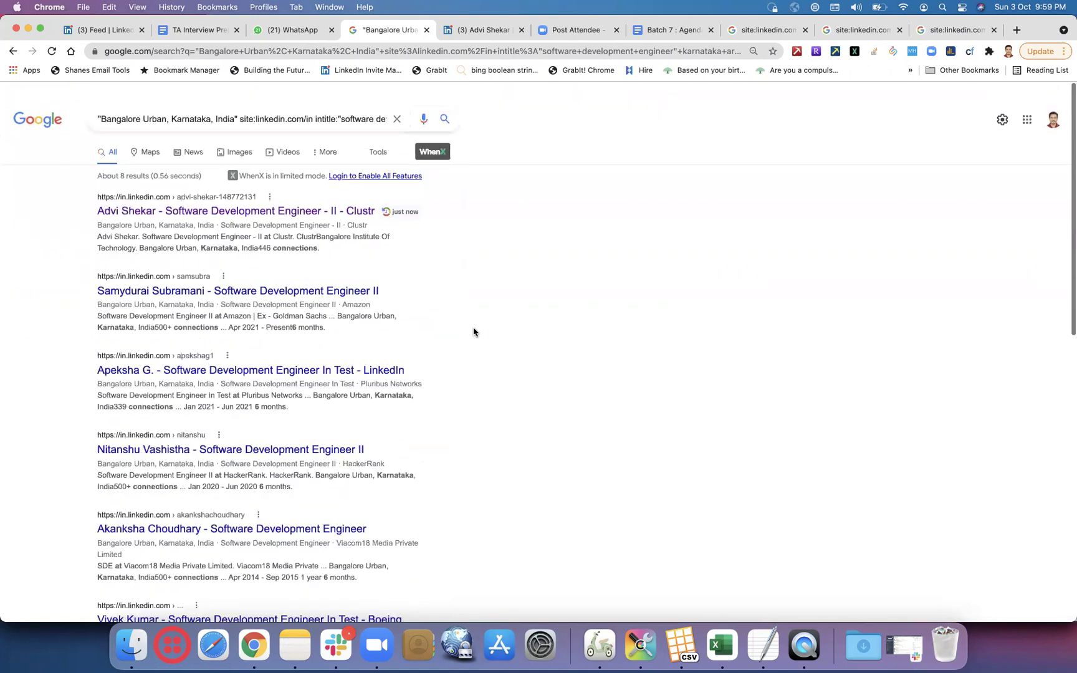
# - Remove the *@ wildcards before gmail.com and yahoo.com and rerun the search
pyautogui.click(347, 108)
pyautogui.press('Right')
pyautogui.press('Right')
pyautogui.press('Right')
pyautogui.press('Right')
pyautogui.press('Right')
pyautogui.press('Right')
pyautogui.press('Right')
pyautogui.press('Right')
pyautogui.press('Right')
pyautogui.press('Right')
pyautogui.press('Right')
pyautogui.press('Right')
pyautogui.press('Right')
pyautogui.press('Right')
pyautogui.press('Right')
pyautogui.press('Right')
pyautogui.press('Right')
pyautogui.press('Right')
pyautogui.press('Right')
pyautogui.press('Right')
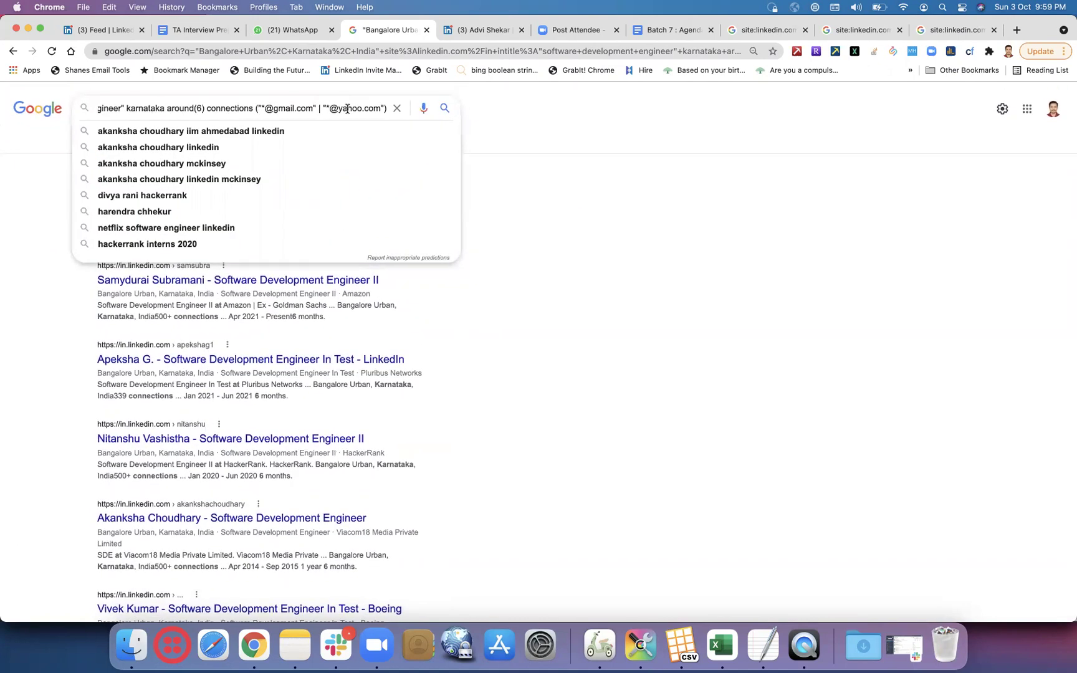
pyautogui.click(273, 110)
pyautogui.press('BackSpace')
pyautogui.press('BackSpace')
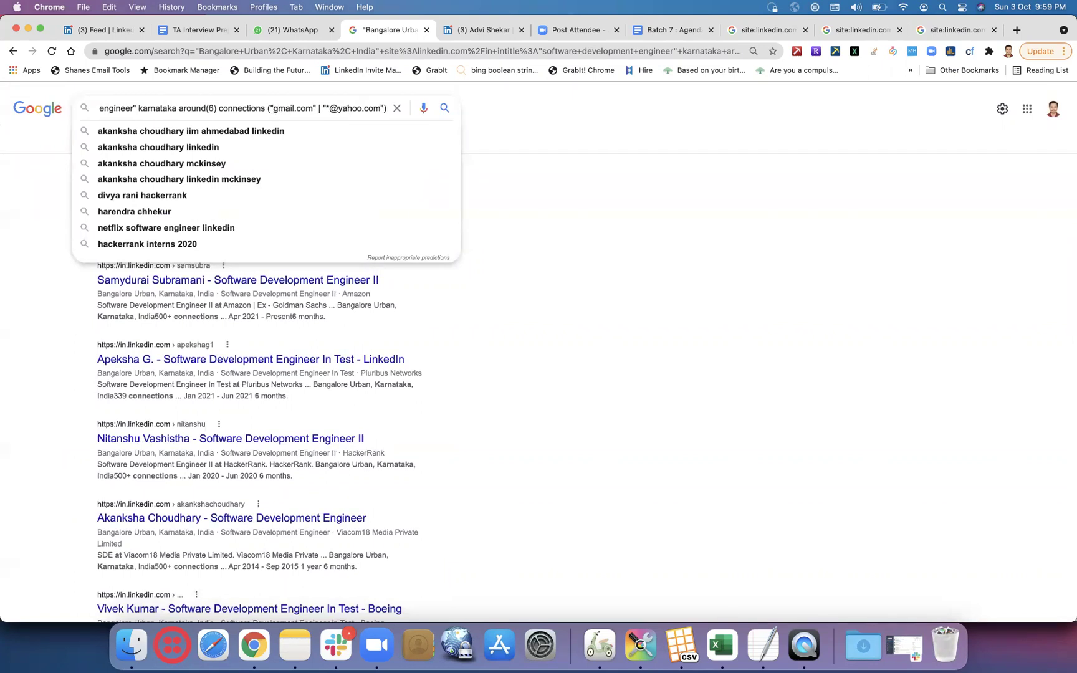
pyautogui.click(338, 108)
pyautogui.press('BackSpace')
pyautogui.press('BackSpace')
pyautogui.press('Return')
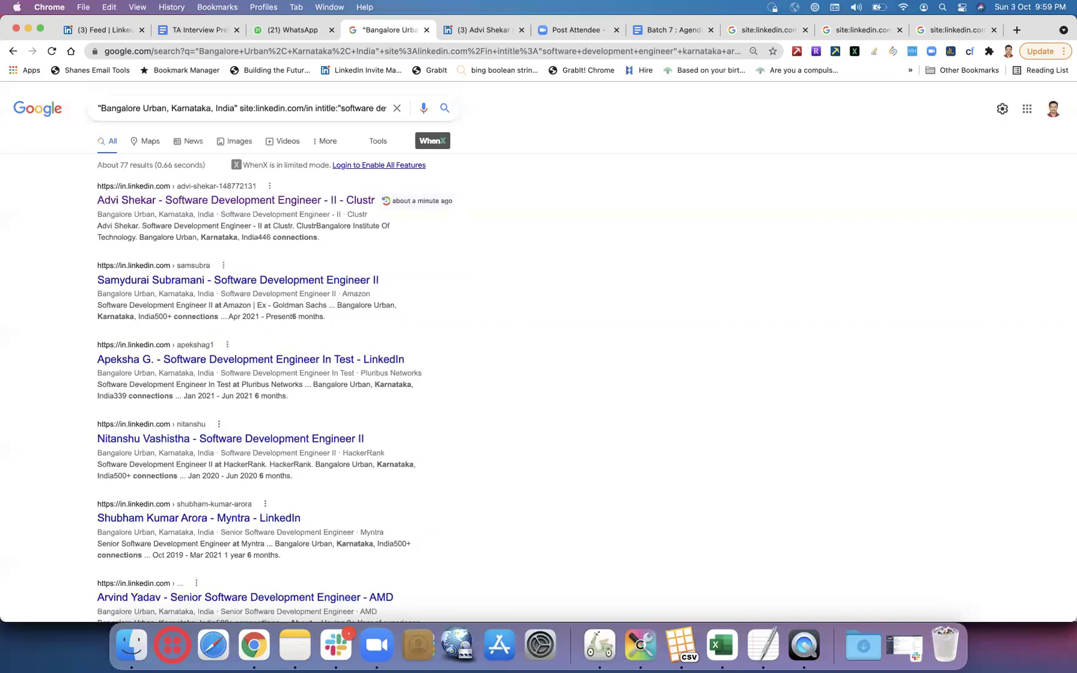
# - Delete the Bangalore Urban location phrase from the query and rerun the search
pyautogui.scroll(-5, 492, 337)
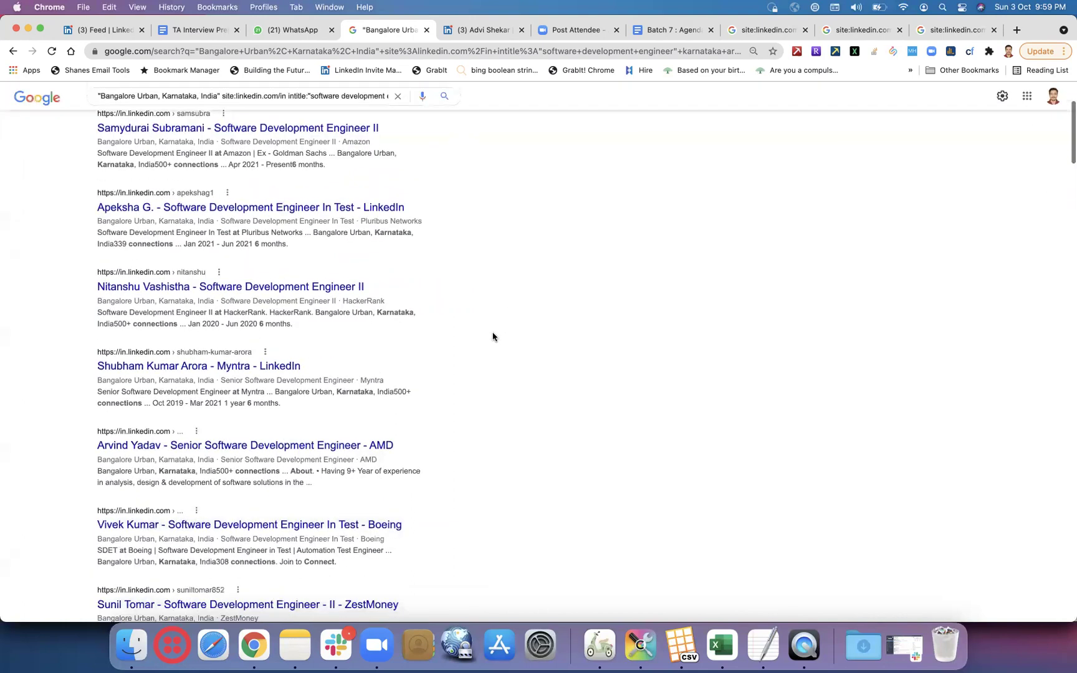
pyautogui.scroll(5, 493, 336)
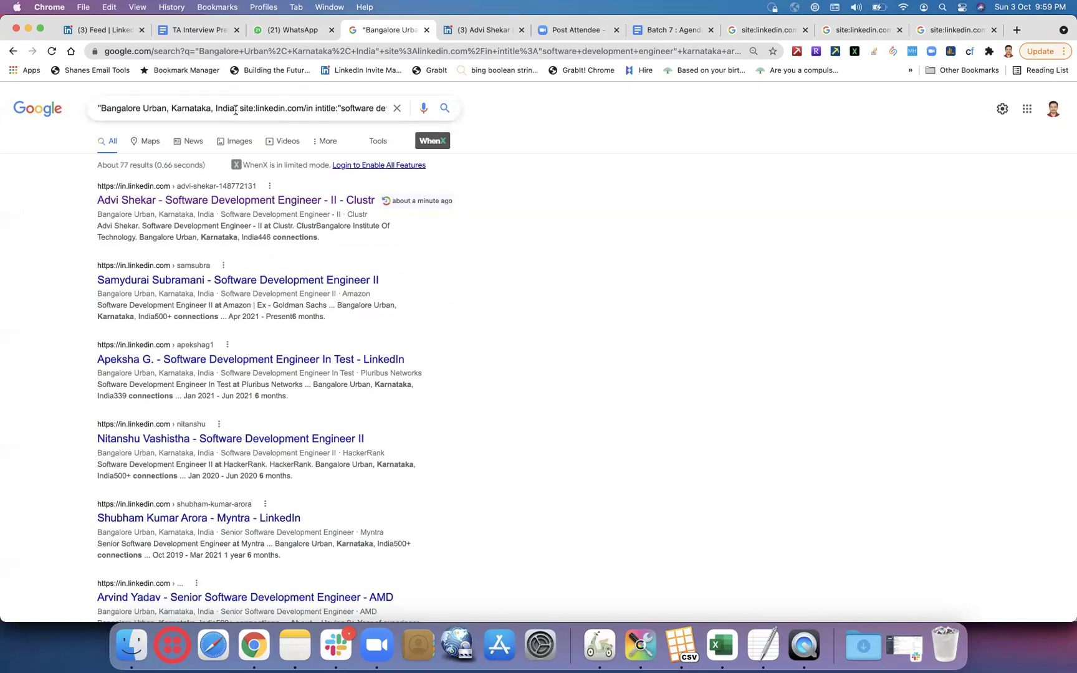
pyautogui.moveTo(237, 109); pyautogui.dragTo(68, 115)
pyautogui.press('BackSpace')
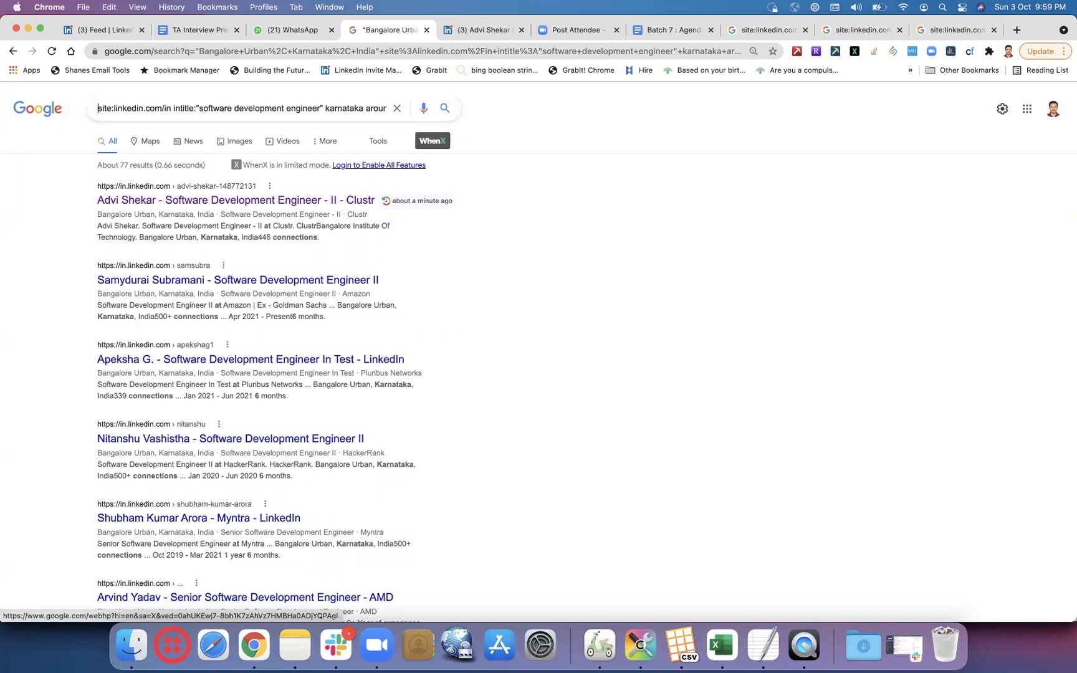
pyautogui.press('Return')
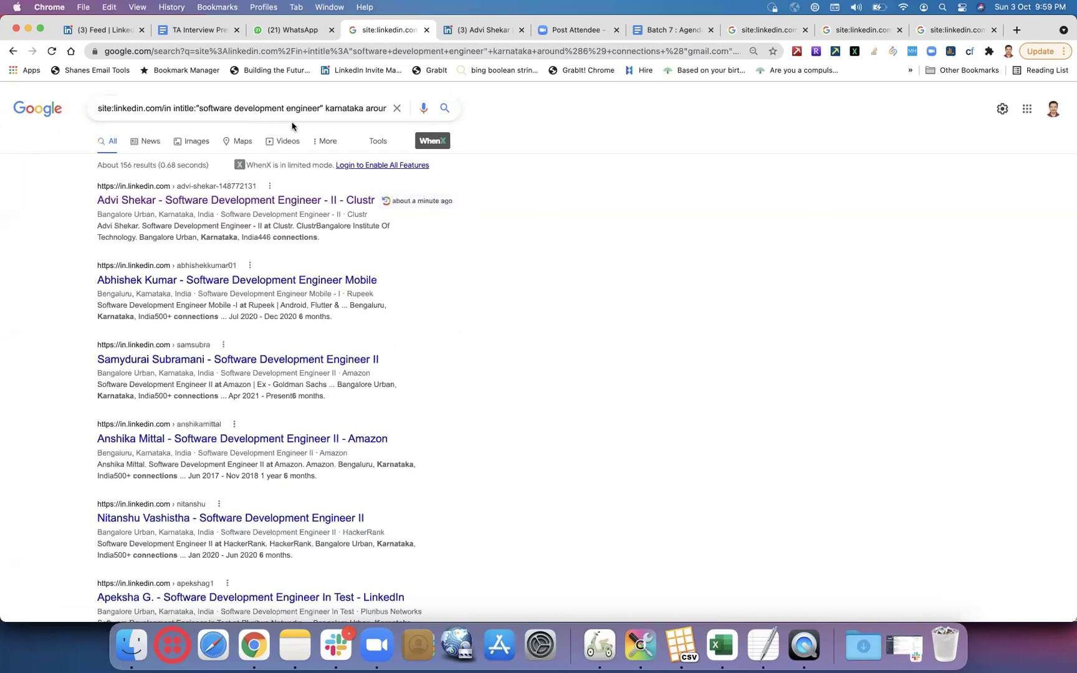
# - Shorten the intitle phrase to "software" and drop the karnataka around(6) connections terms
pyautogui.click(319, 109)
pyautogui.press('BackSpace')
pyautogui.press('BackSpace')
pyautogui.press('BackSpace')
pyautogui.press('BackSpace')
pyautogui.press('BackSpace')
pyautogui.press('BackSpace')
pyautogui.press('BackSpace')
pyautogui.press('BackSpace')
pyautogui.press('BackSpace')
pyautogui.press('BackSpace')
pyautogui.press('BackSpace')
pyautogui.press('BackSpace')
pyautogui.press('BackSpace')
pyautogui.press('BackSpace')
pyautogui.press('BackSpace')
pyautogui.press('BackSpace')
pyautogui.press('BackSpace')
pyautogui.press('BackSpace')
pyautogui.press('BackSpace')
pyautogui.press('BackSpace')
pyautogui.press('BackSpace')
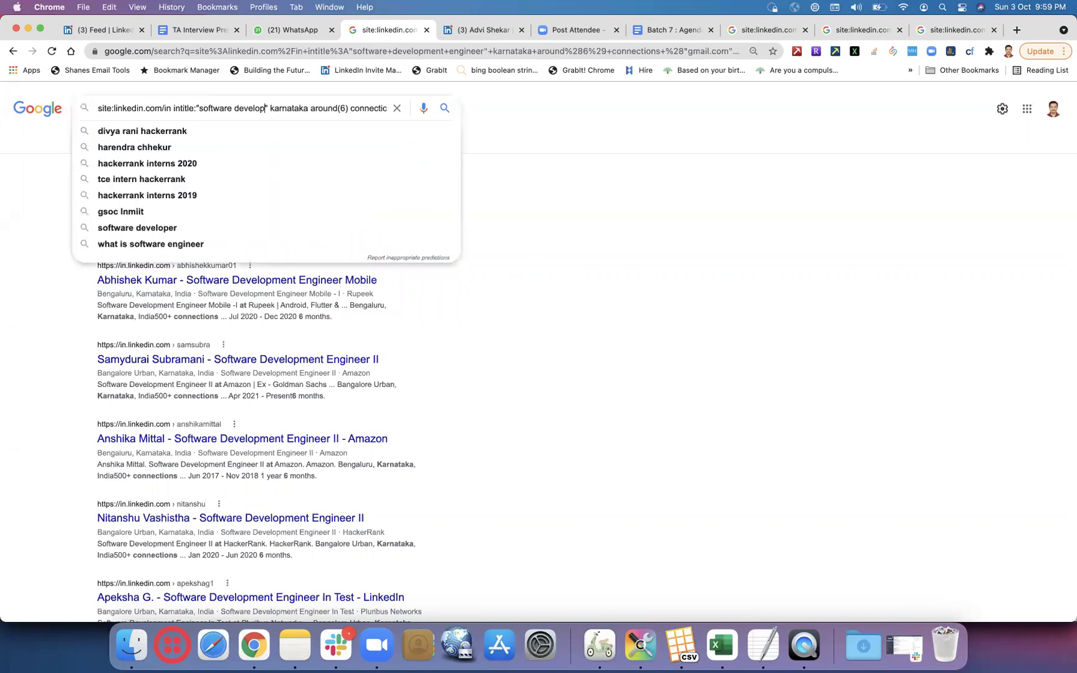
pyautogui.press('Return')
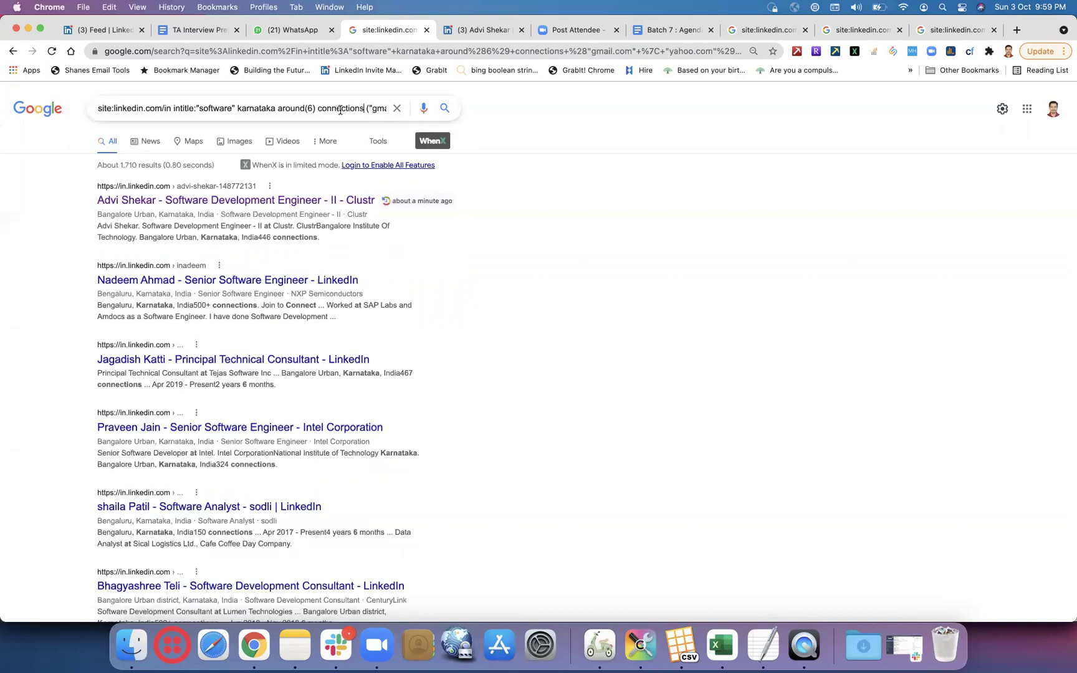
pyautogui.moveTo(364, 109); pyautogui.dragTo(238, 109)
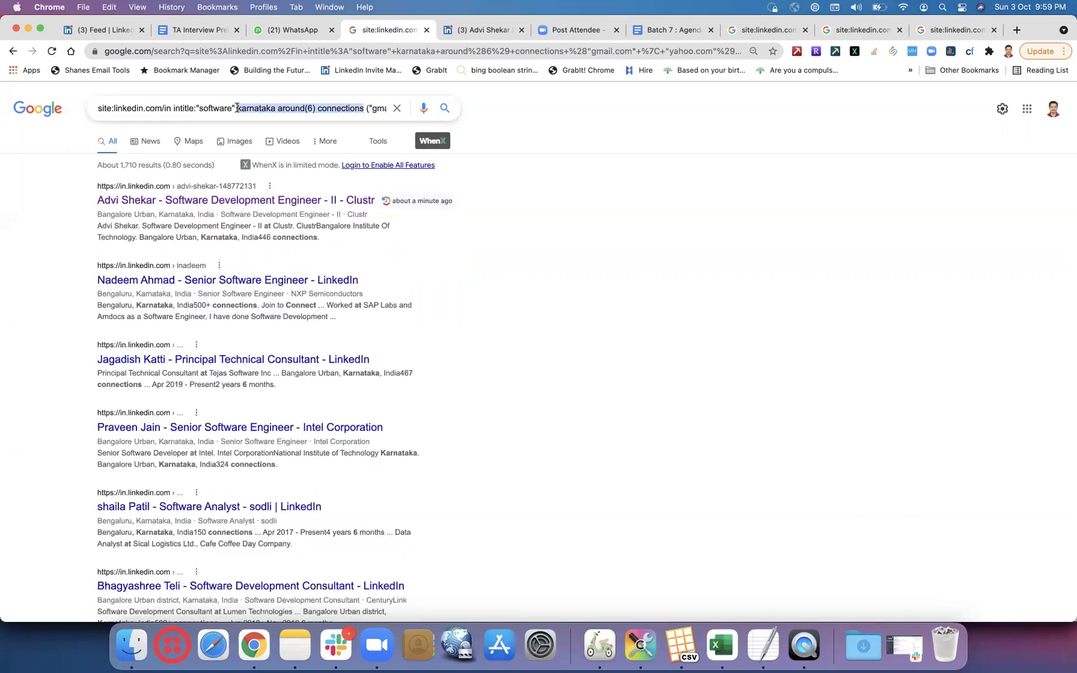
pyautogui.press('BackSpace')
pyautogui.press('BackSpace')
pyautogui.press('Return')
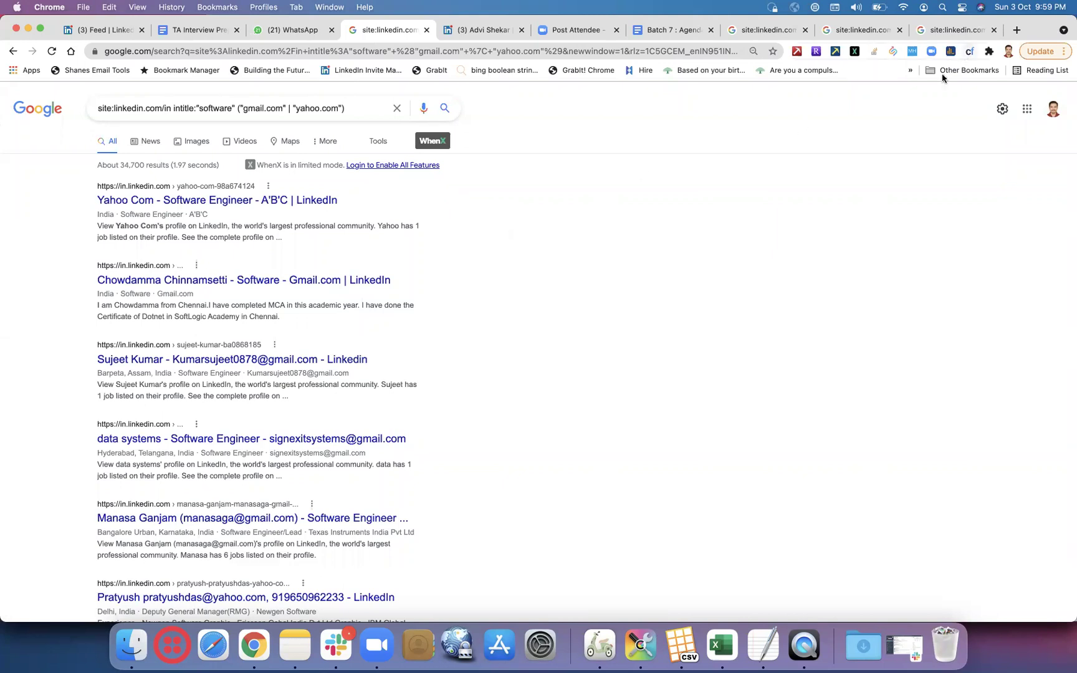
# - Look through Chrome's list of installed extensions
pyautogui.click(989, 52)
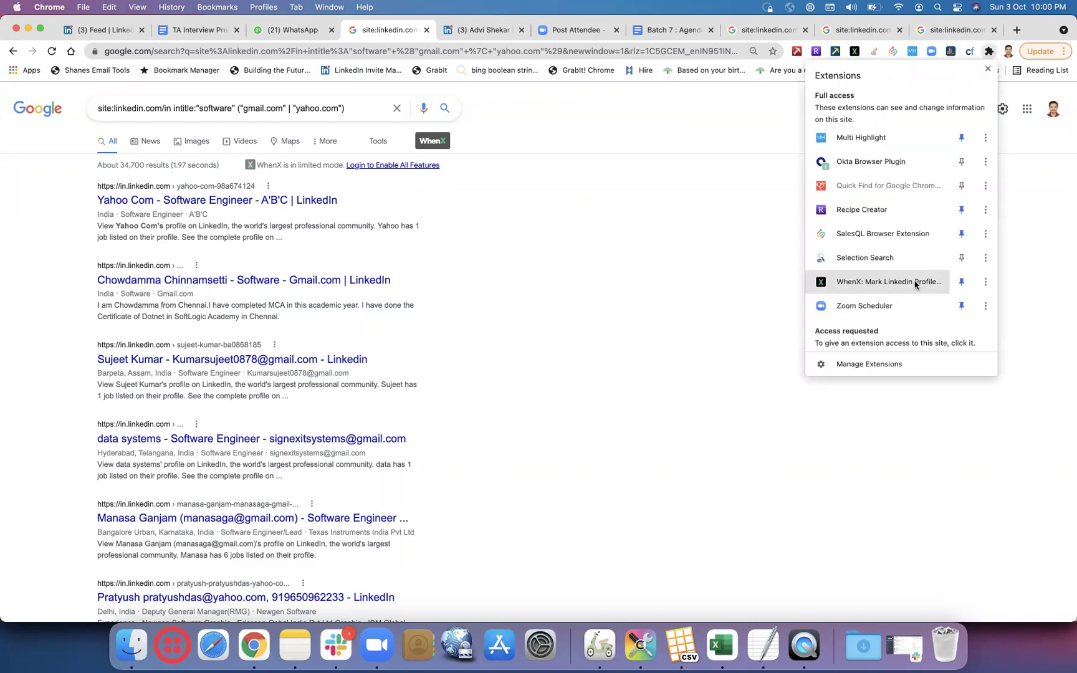
pyautogui.scroll(-5, 915, 284)
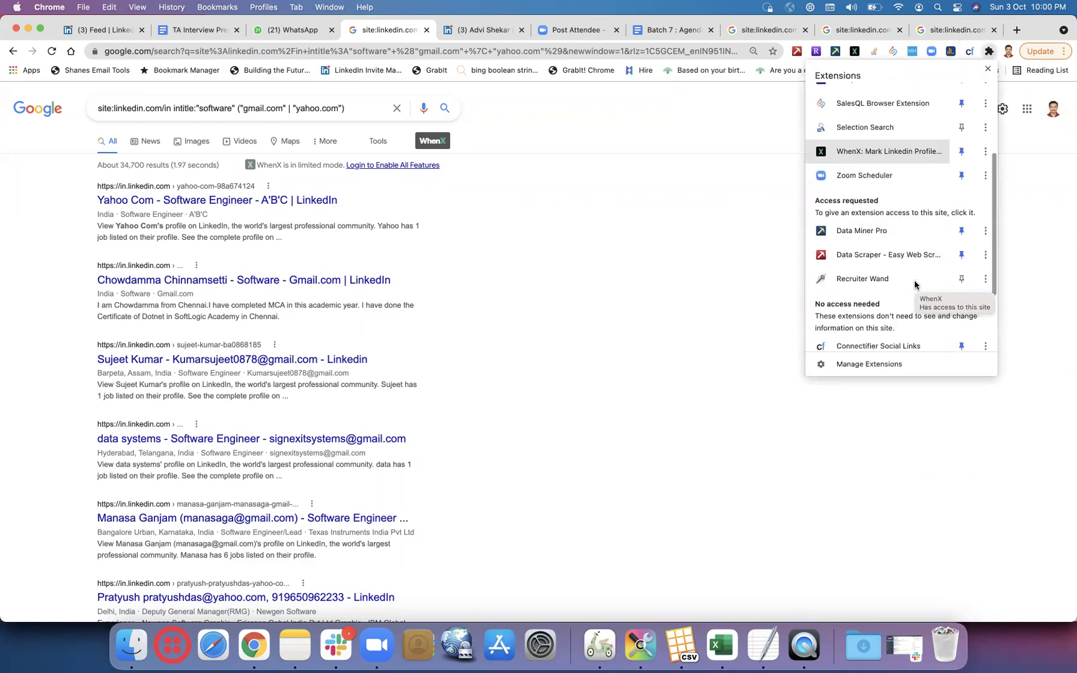
pyautogui.scroll(-3, 915, 284)
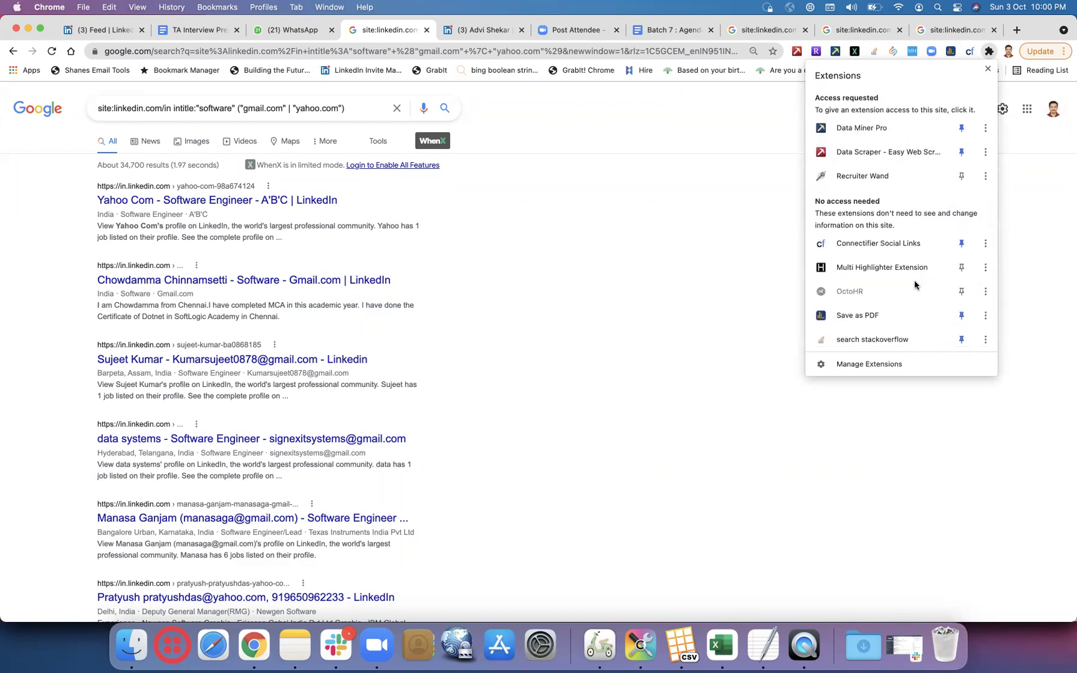
pyautogui.scroll(6, 914, 284)
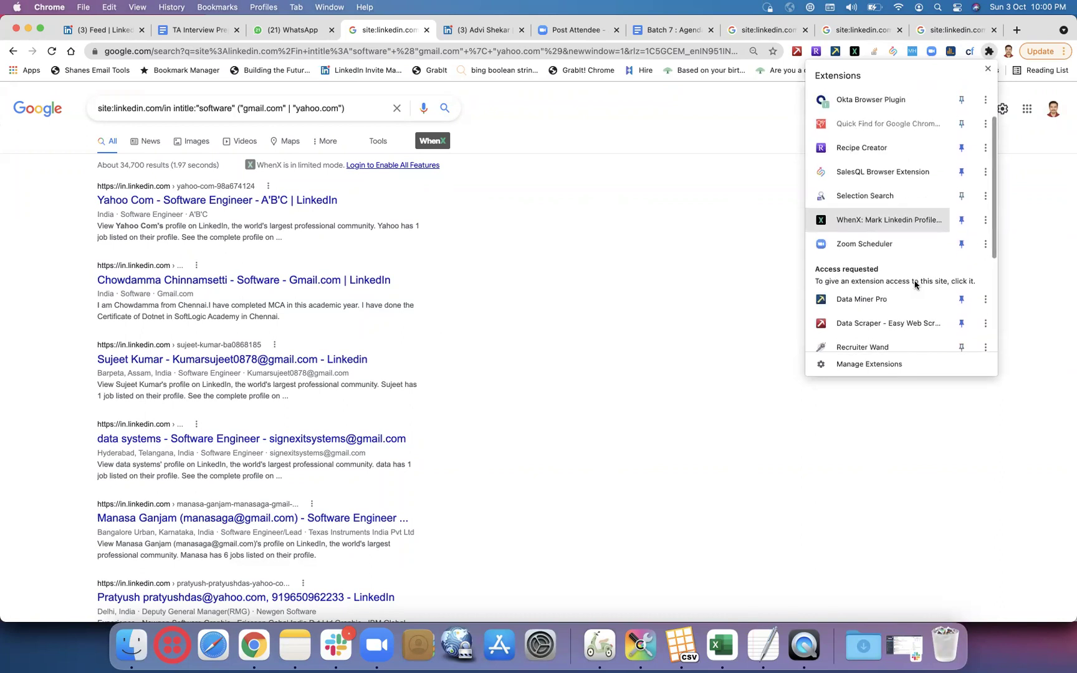
pyautogui.scroll(2, 914, 285)
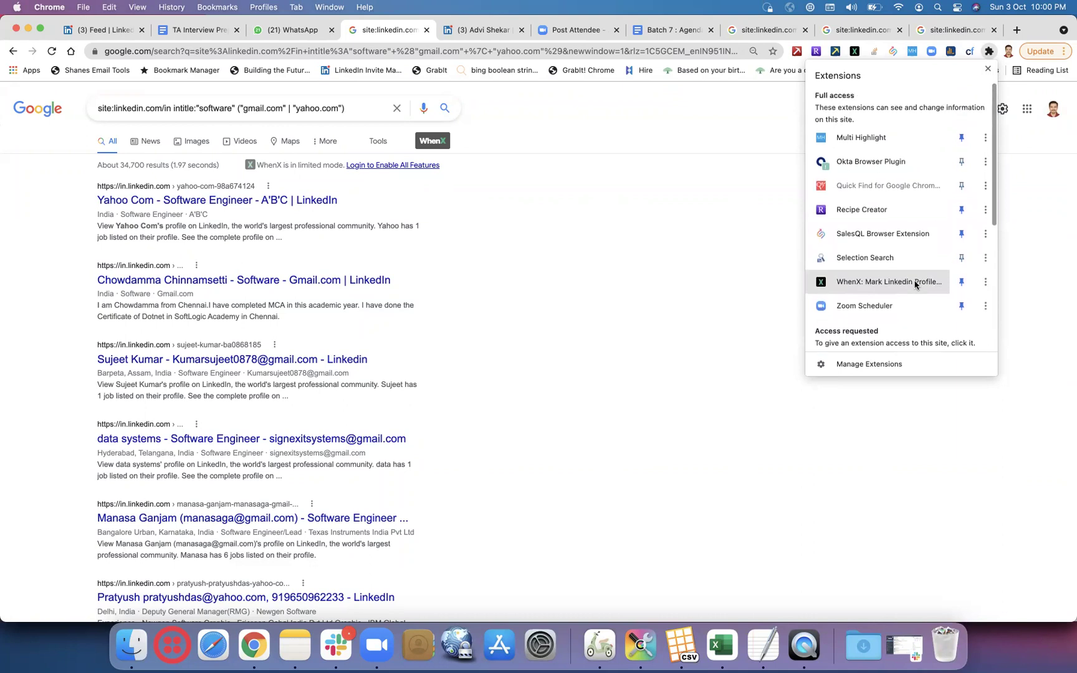
pyautogui.click(734, 219)
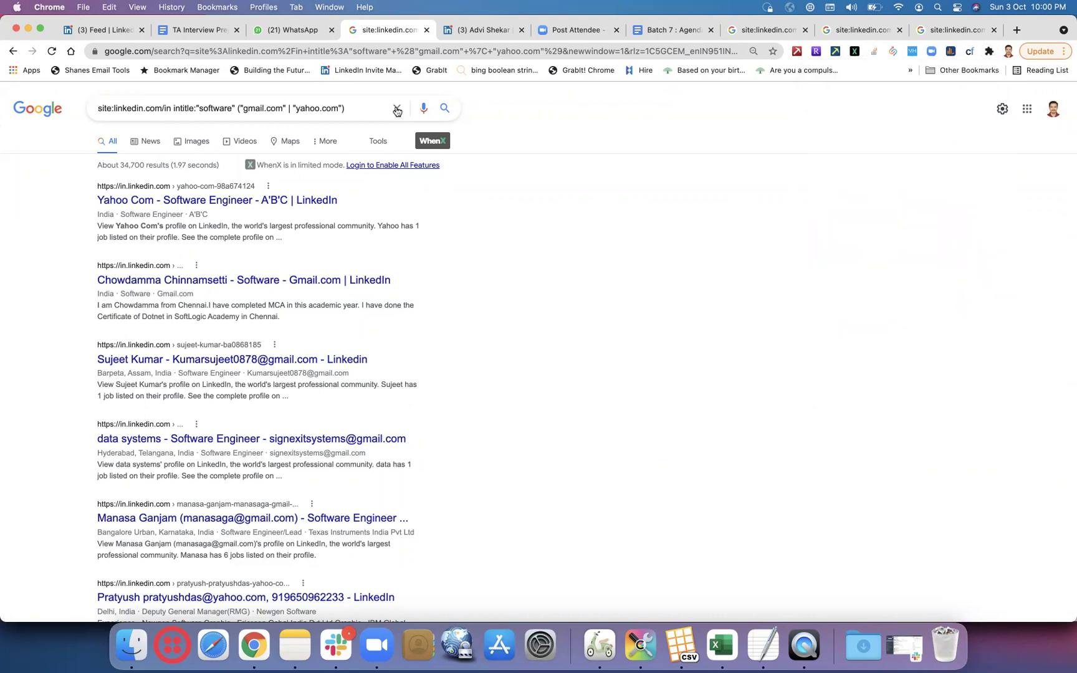
# - Run the gmail/yahoo LinkedIn X-ray query in a new tab of another Chrome profile
pyautogui.click(335, 106)
pyautogui.press('super+a')
pyautogui.press('super+c')
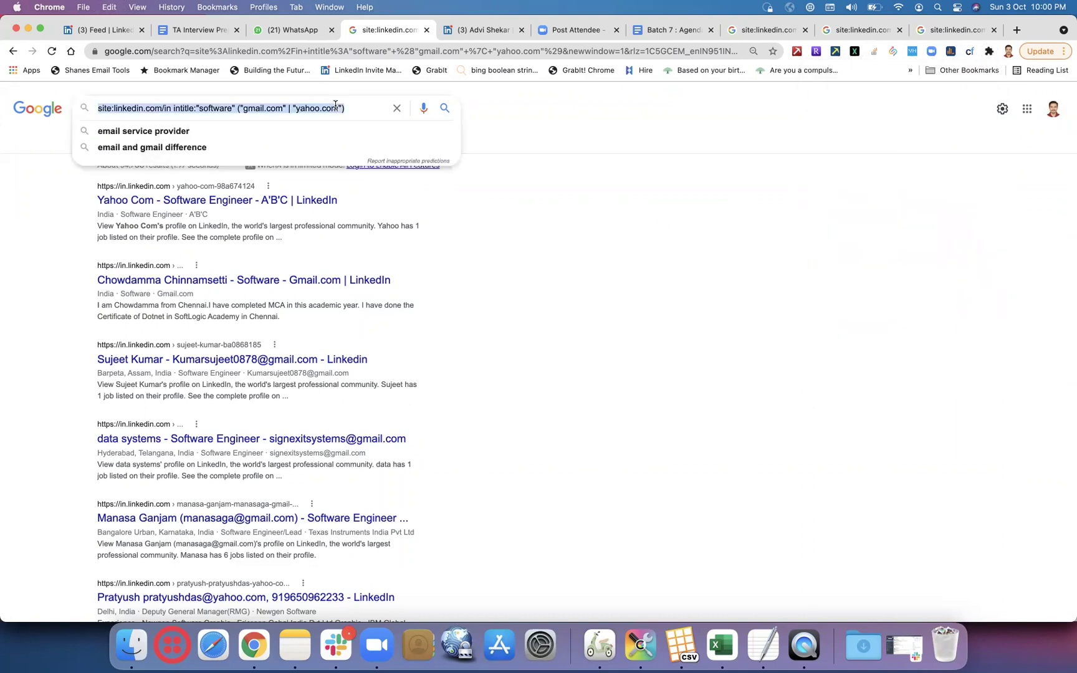
pyautogui.click(1008, 56)
pyautogui.click(909, 270)
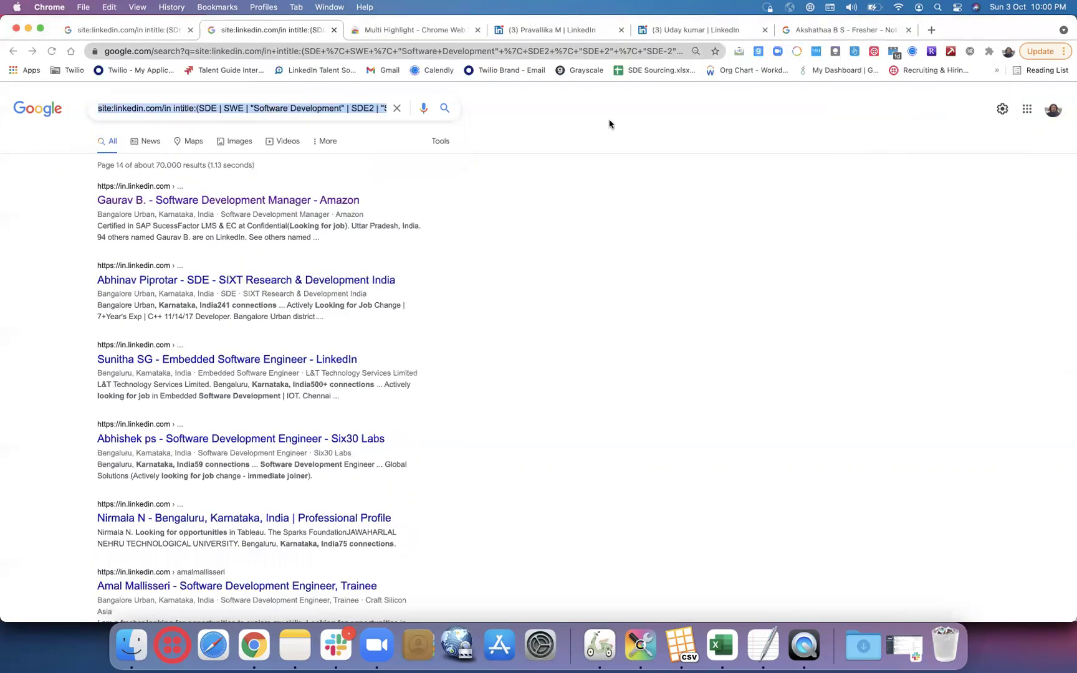
pyautogui.click(931, 30)
pyautogui.press('super+v')
pyautogui.press('Return')
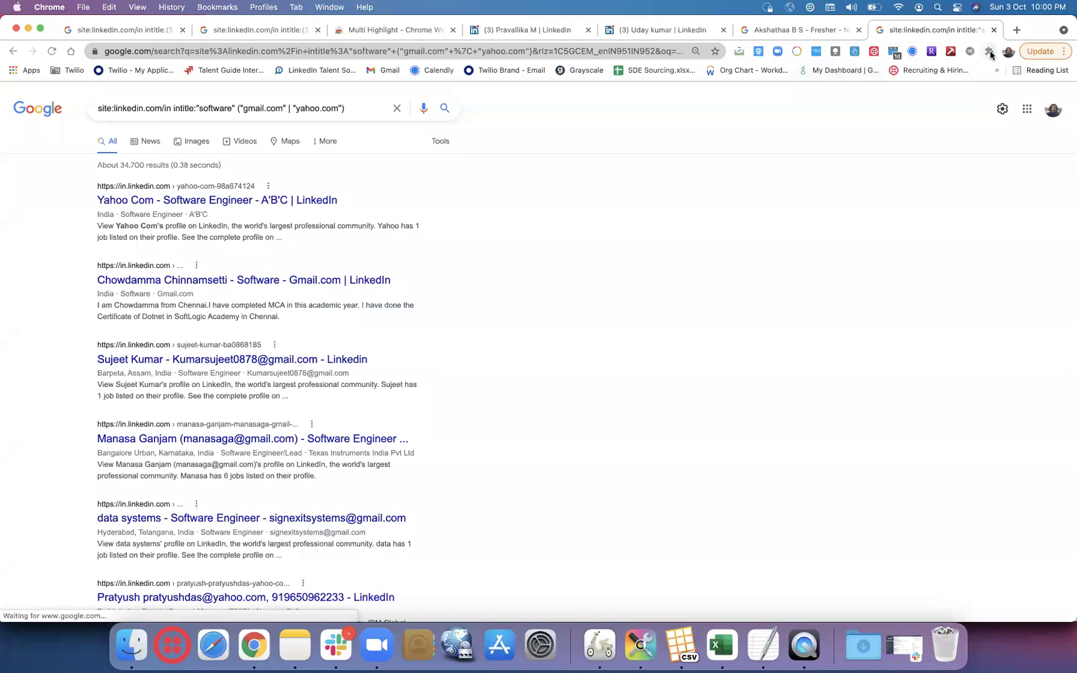
# - Check that profile's extensions and calendar event list, then start a blank tab
pyautogui.click(990, 52)
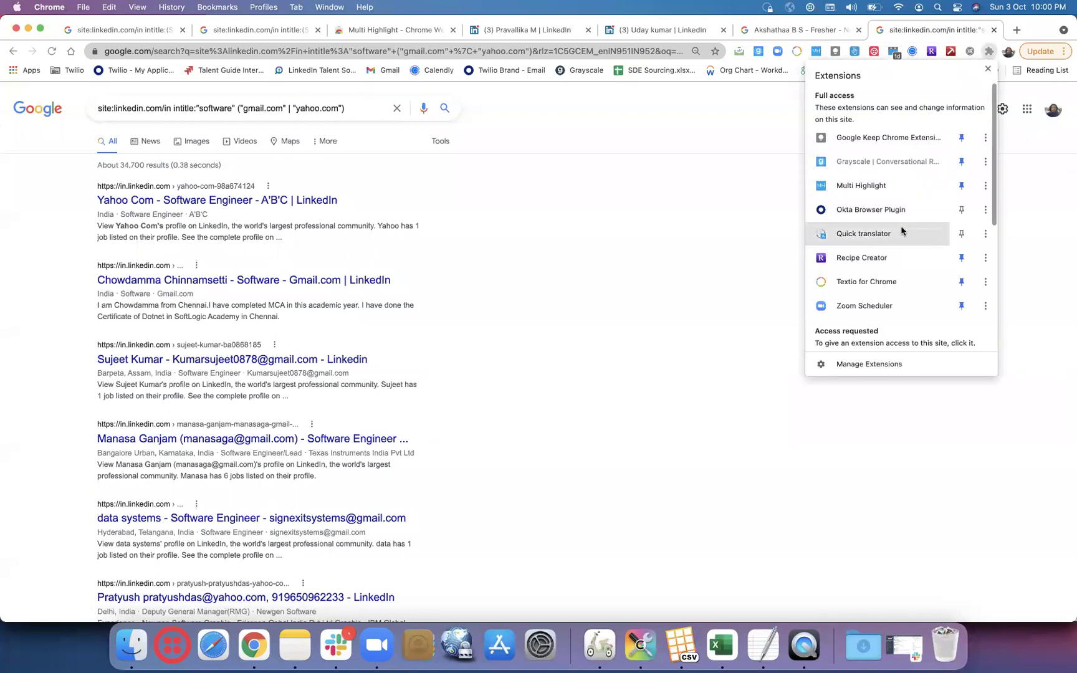
pyautogui.scroll(-4, 901, 231)
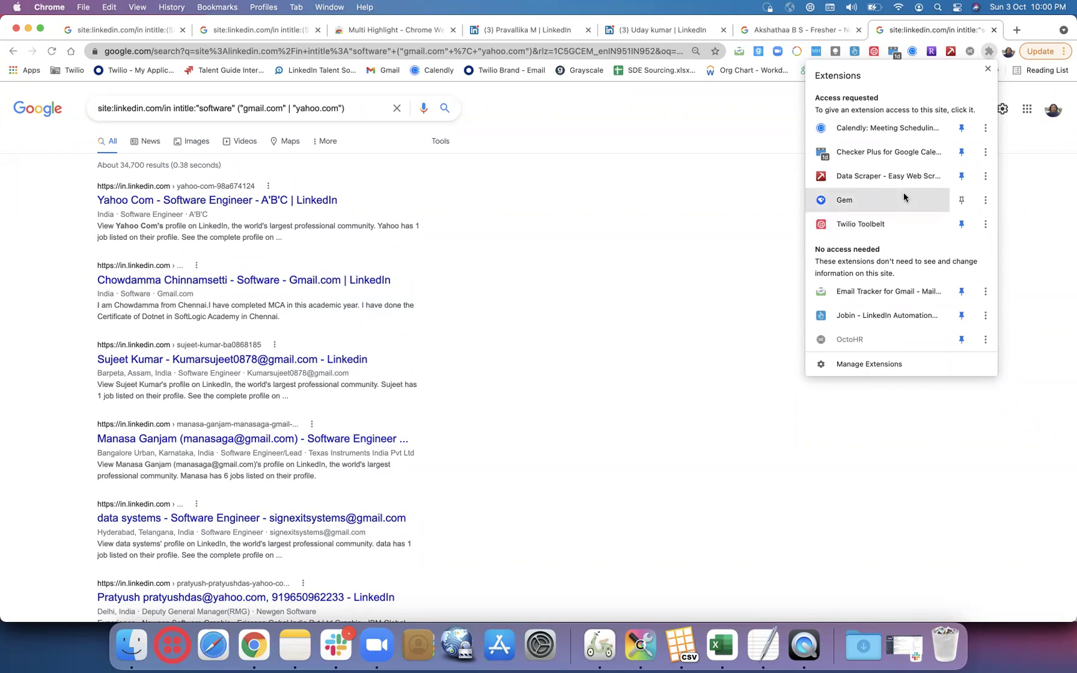
pyautogui.scroll(1, 903, 195)
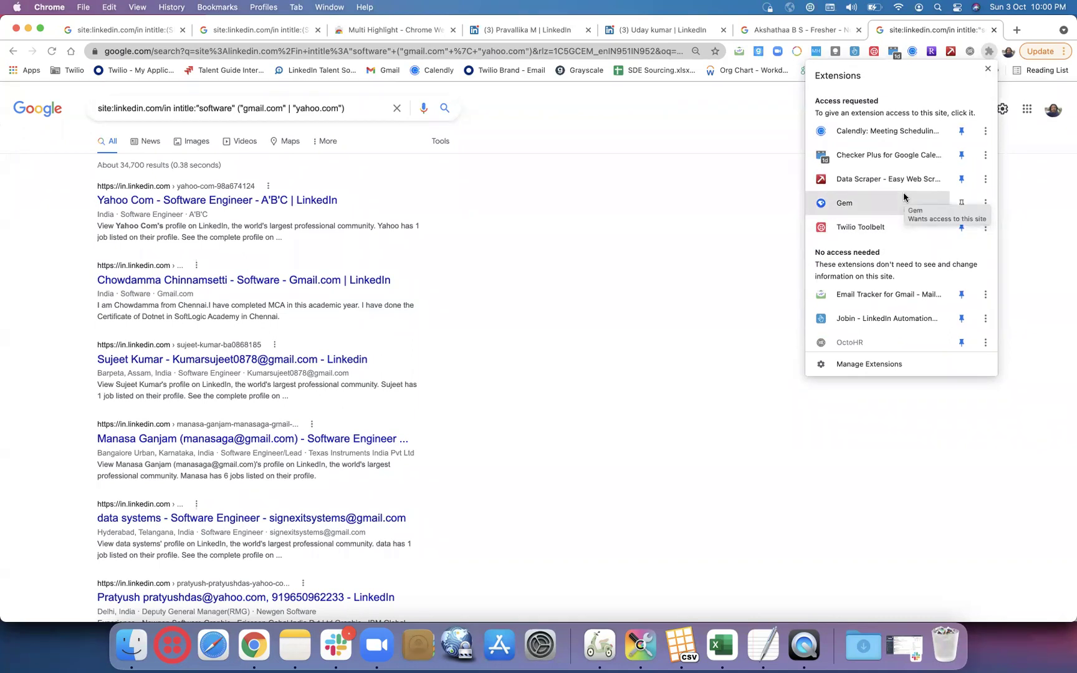
pyautogui.scroll(3, 903, 197)
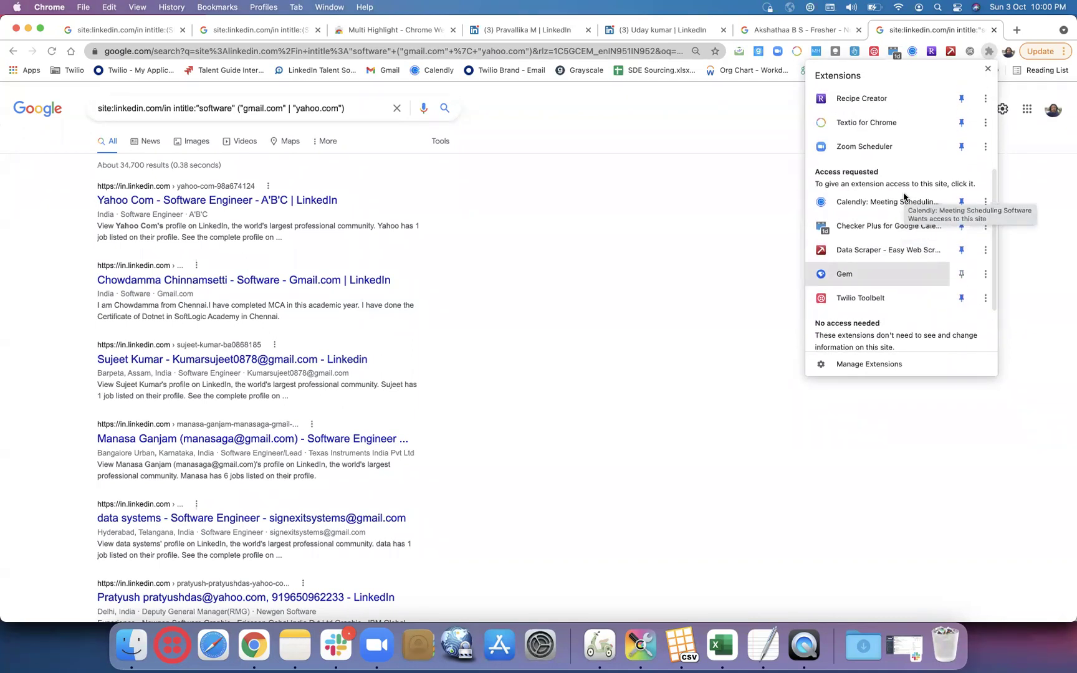
pyautogui.scroll(-3, 904, 197)
pyautogui.scroll(6, 903, 195)
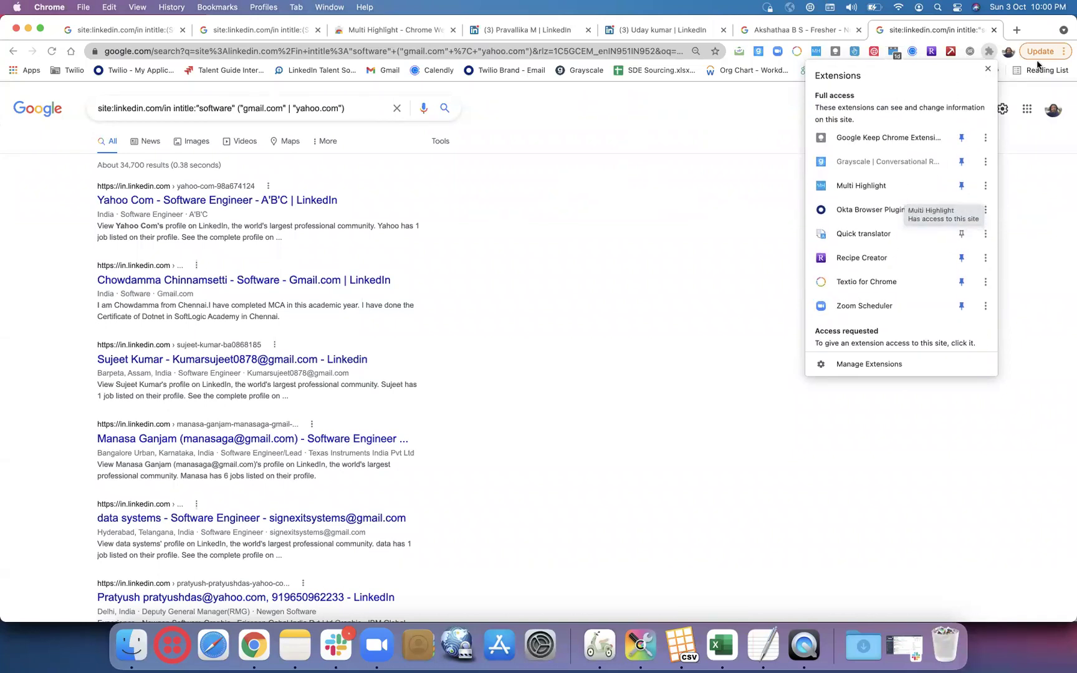
pyautogui.click(1025, 149)
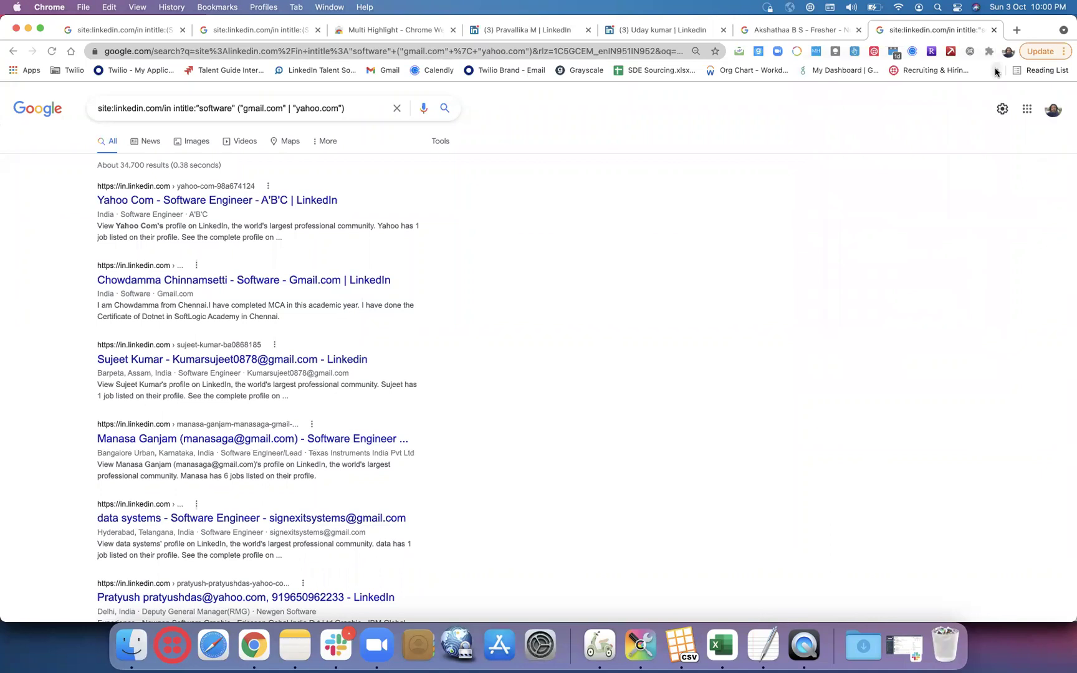
pyautogui.click(893, 51)
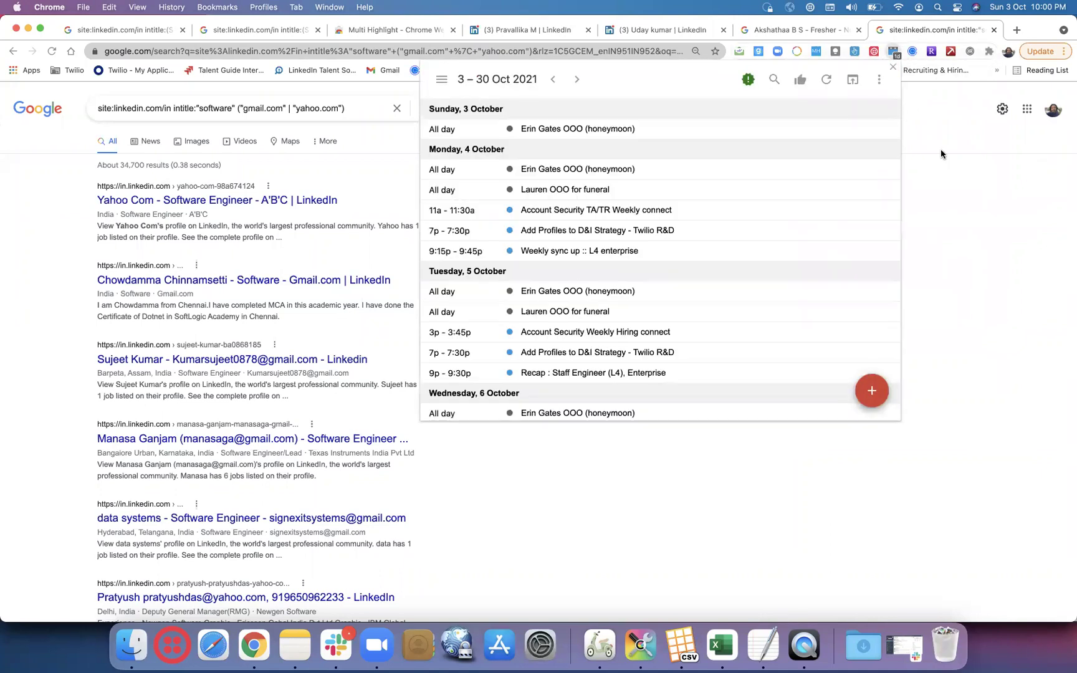
pyautogui.click(940, 153)
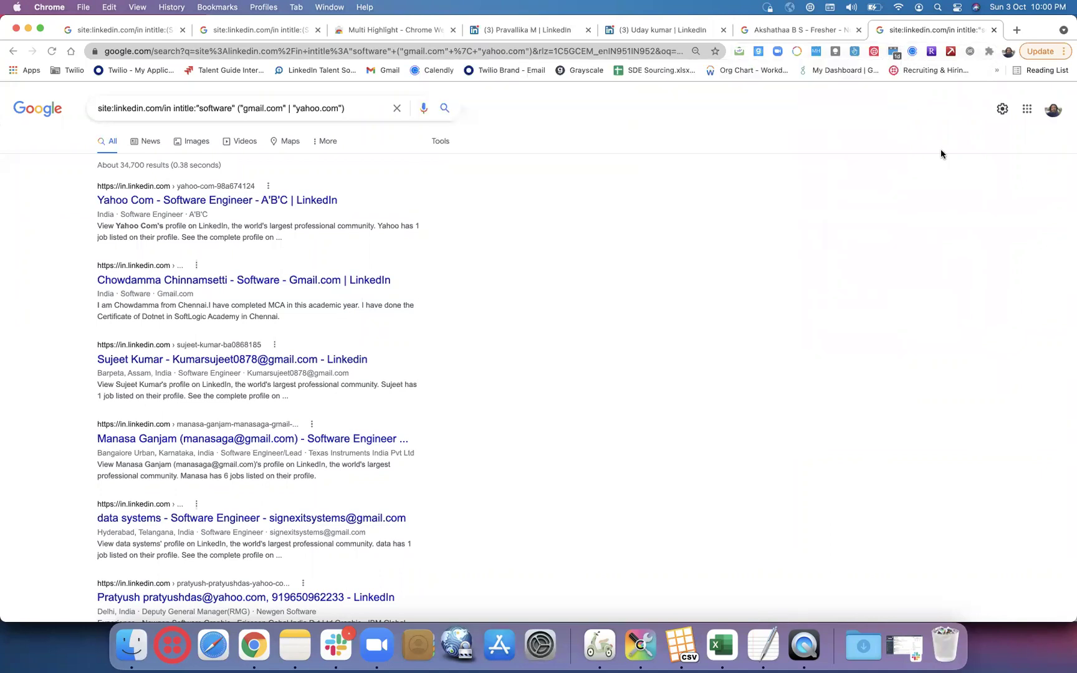
pyautogui.click(989, 51)
pyautogui.click(1017, 30)
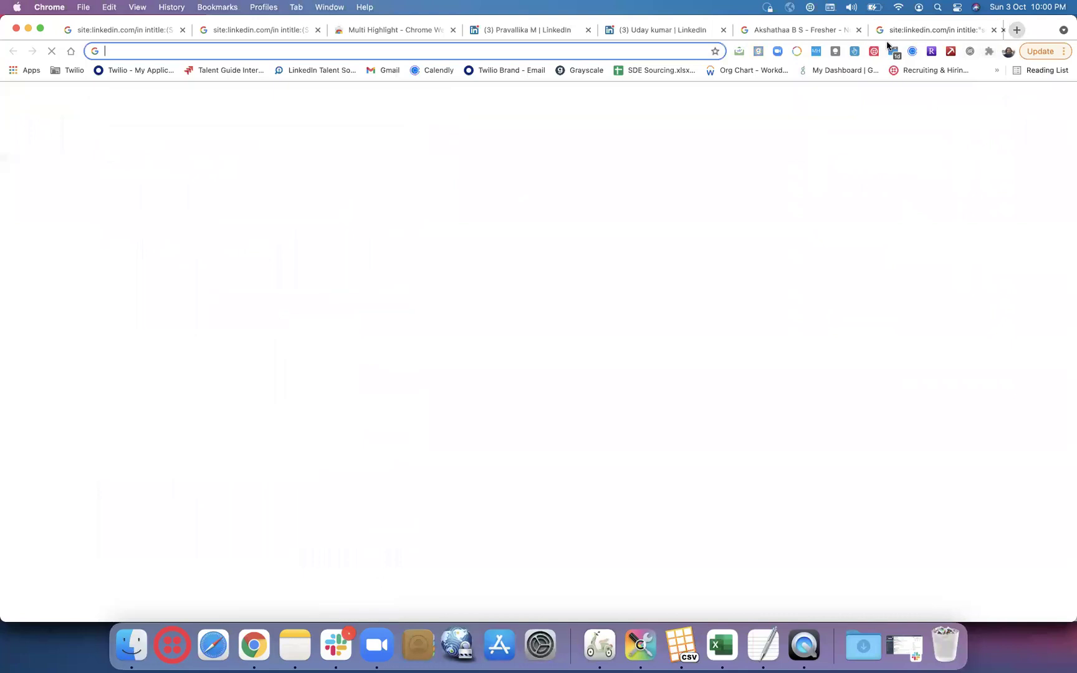
# - Search the Chrome Web Store for 'email extract'
pyautogui.click(24, 69)
pyautogui.click(284, 270)
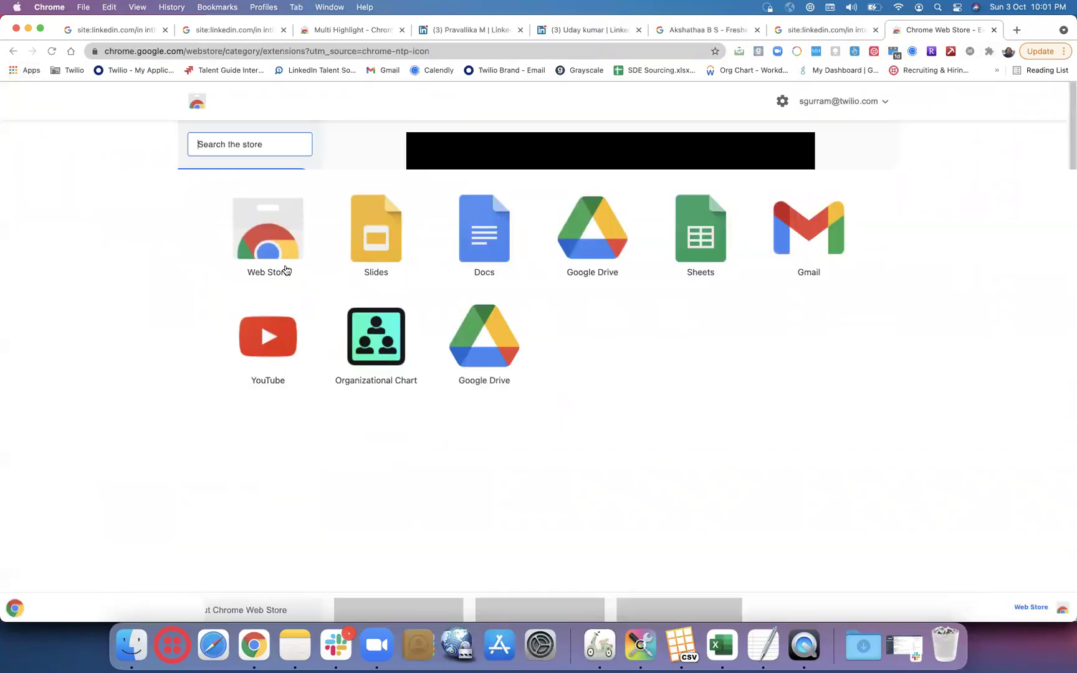
pyautogui.click(246, 144)
pyautogui.write('e')
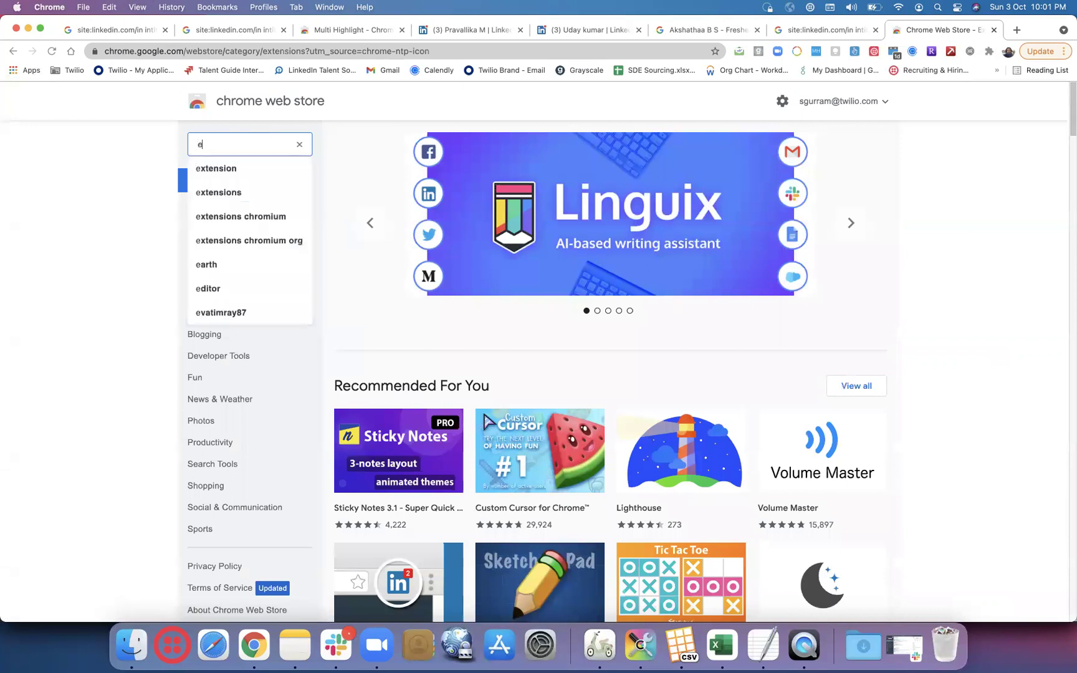
pyautogui.write('mail ')
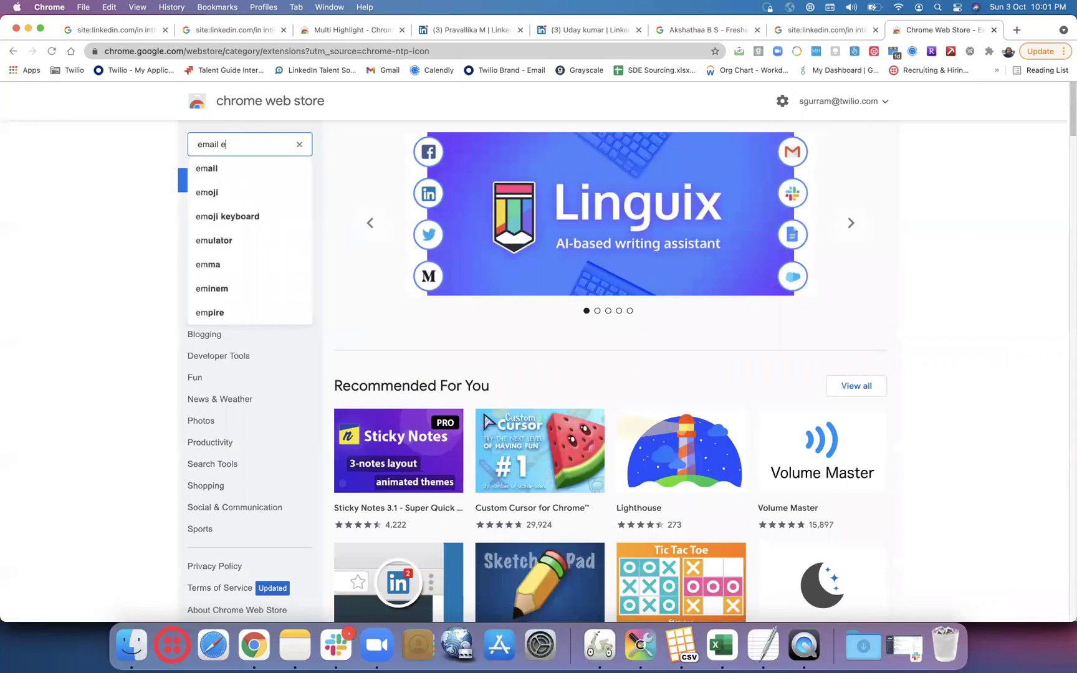
pyautogui.write('extr')
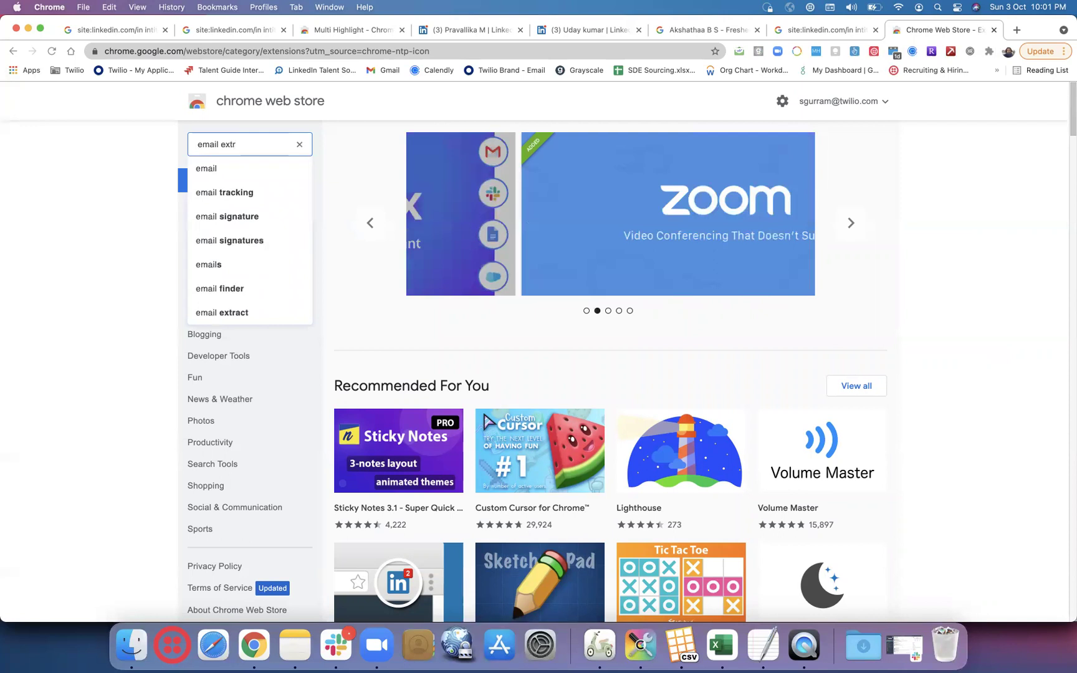
pyautogui.write('act')
pyautogui.press('Return')
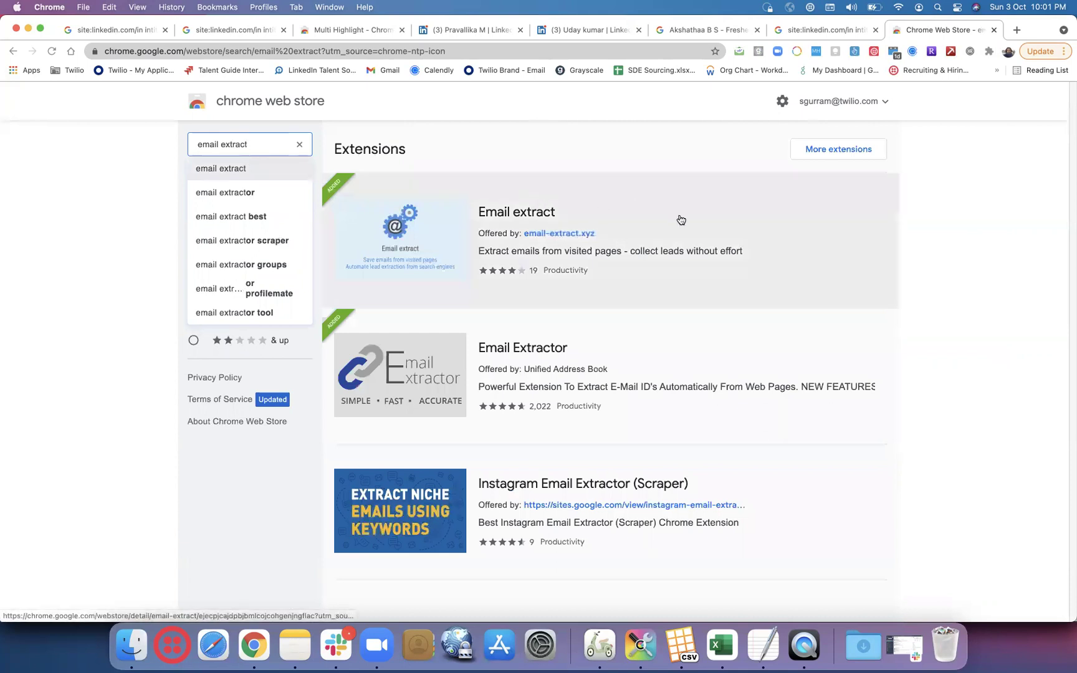
# - Enable the Email extract extension from its store page and return to the X-ray results
pyautogui.click(680, 219)
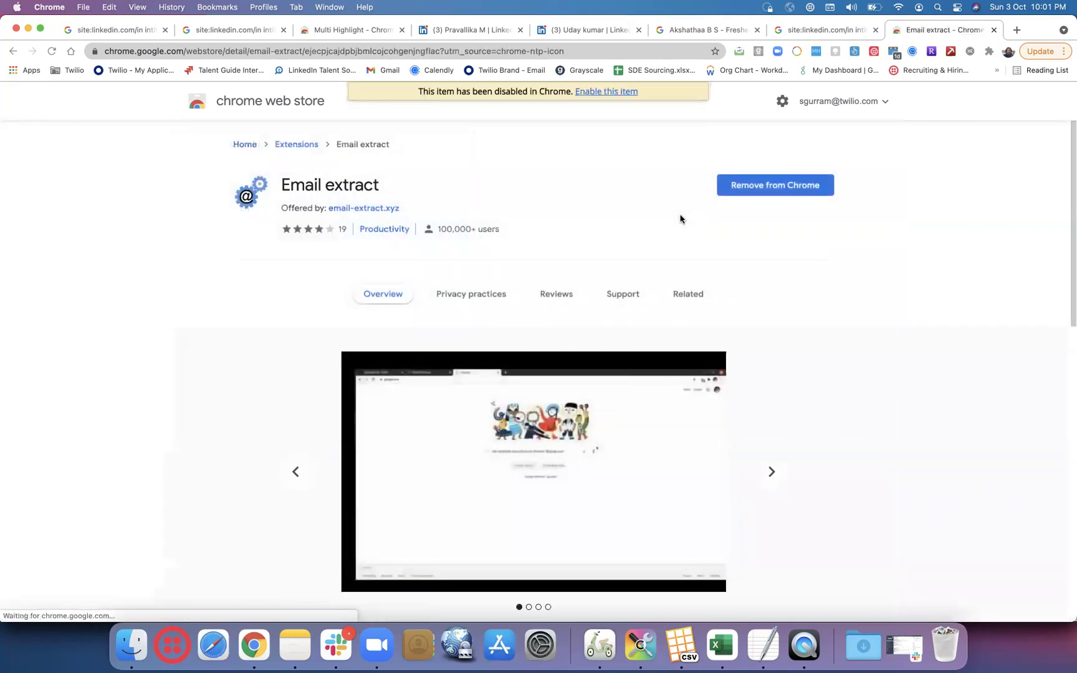
pyautogui.click(608, 93)
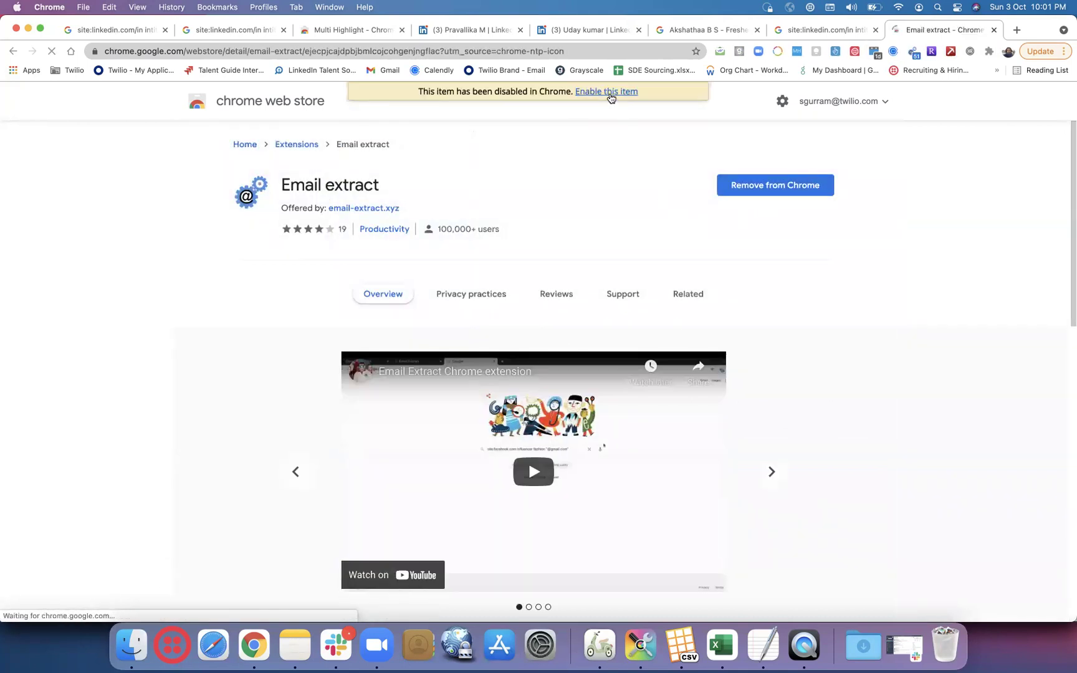
pyautogui.click(822, 32)
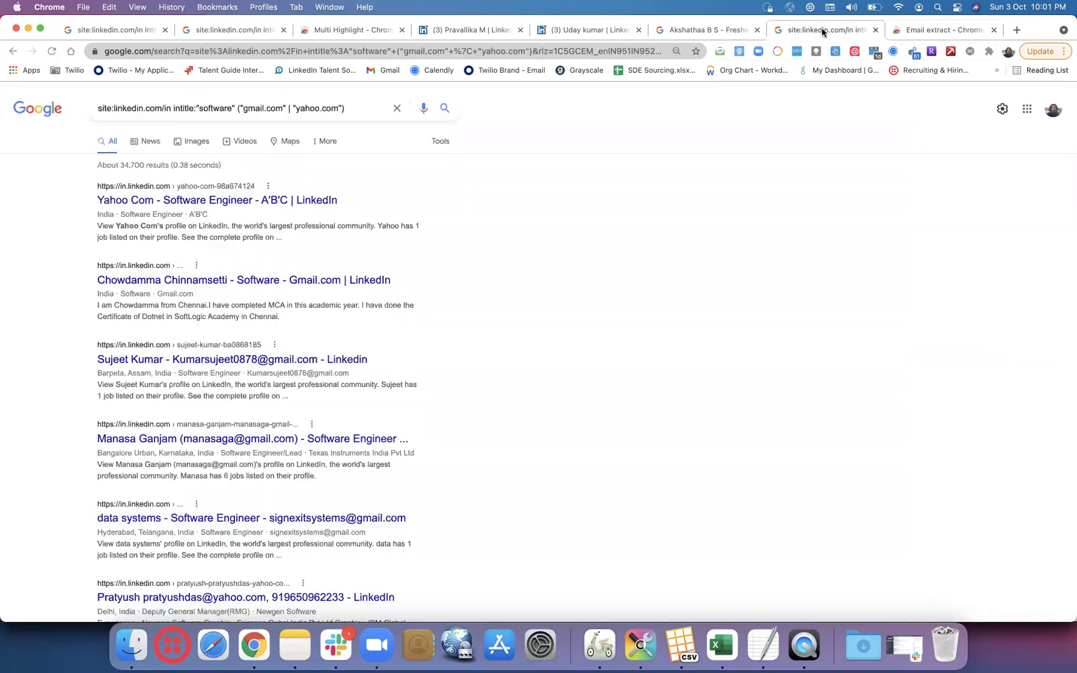
# - Check Email extract's collected emails list, then return to the search results
pyautogui.click(912, 52)
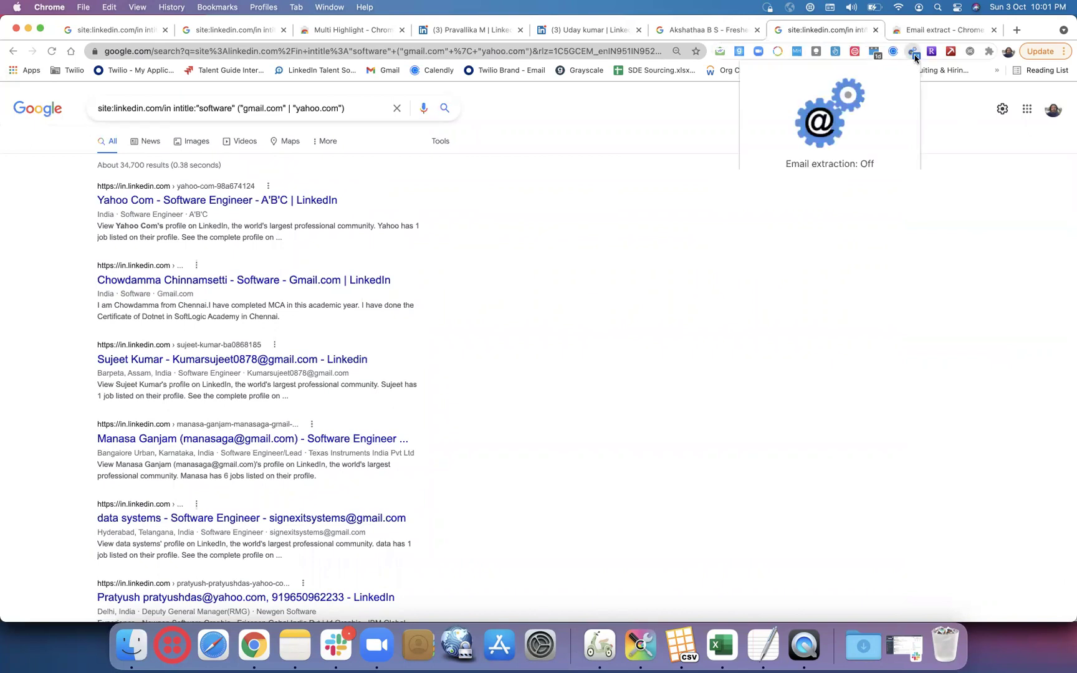
pyautogui.click(855, 323)
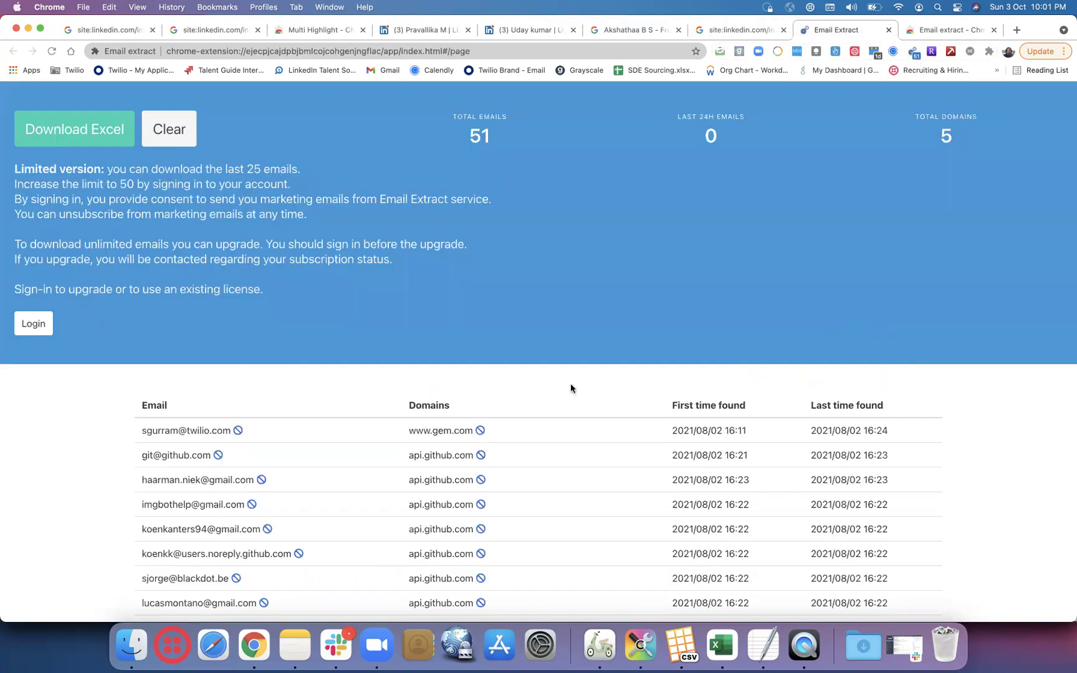
pyautogui.scroll(-8, 571, 386)
pyautogui.scroll(8, 570, 384)
pyautogui.click(740, 30)
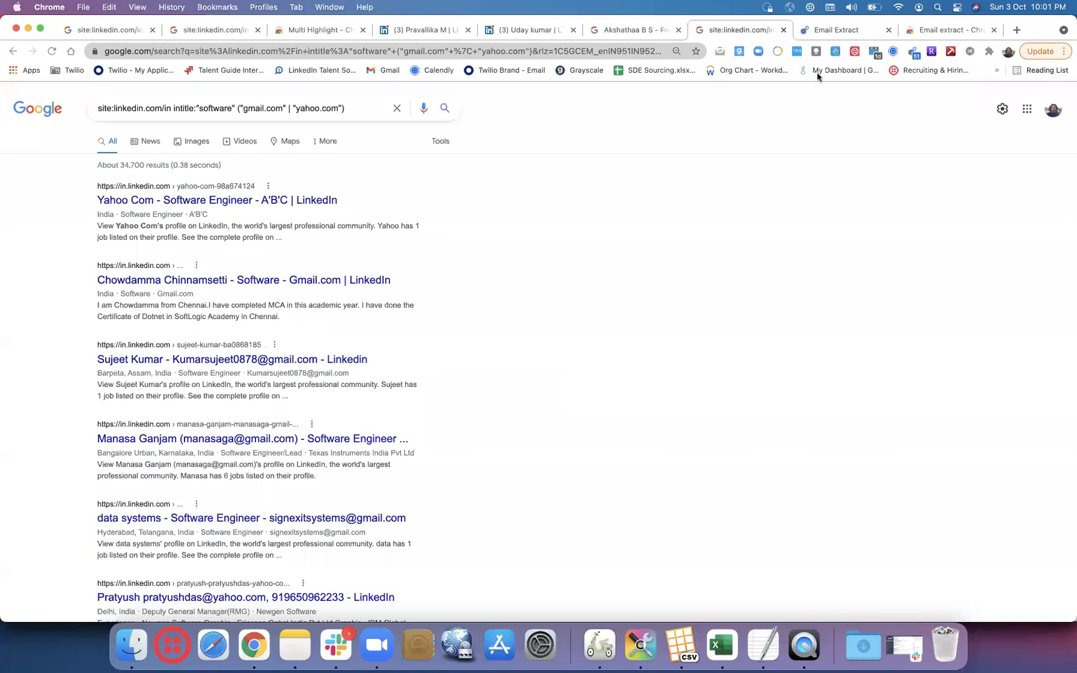
# - Turn Email extract's extraction on and review the 51 collected emails
pyautogui.click(909, 54)
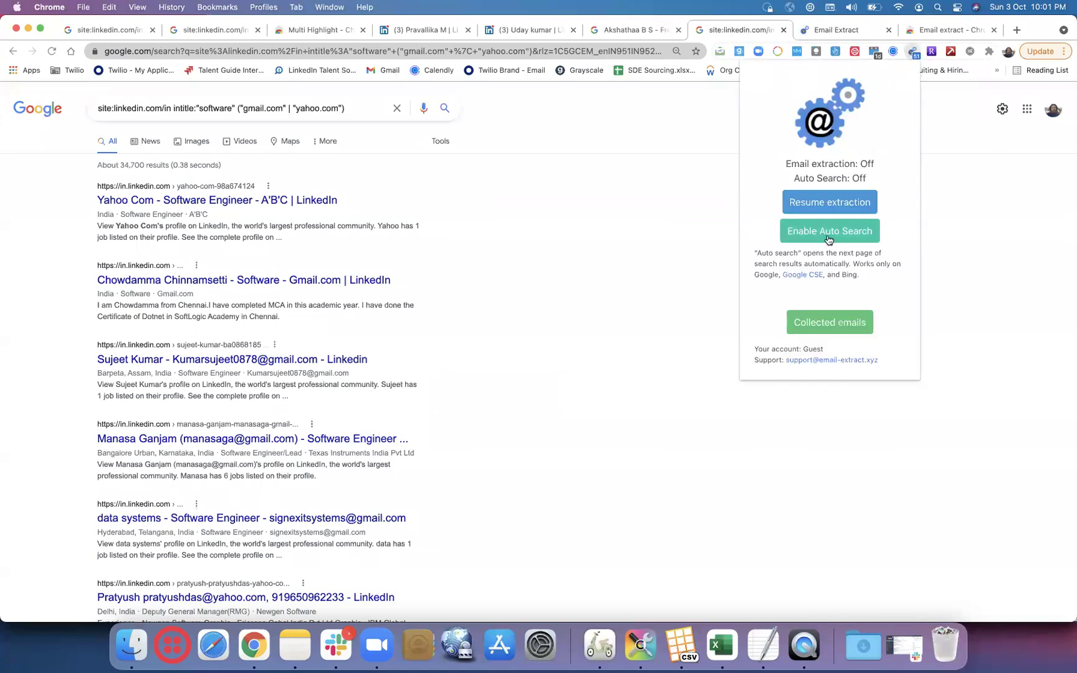
pyautogui.click(856, 202)
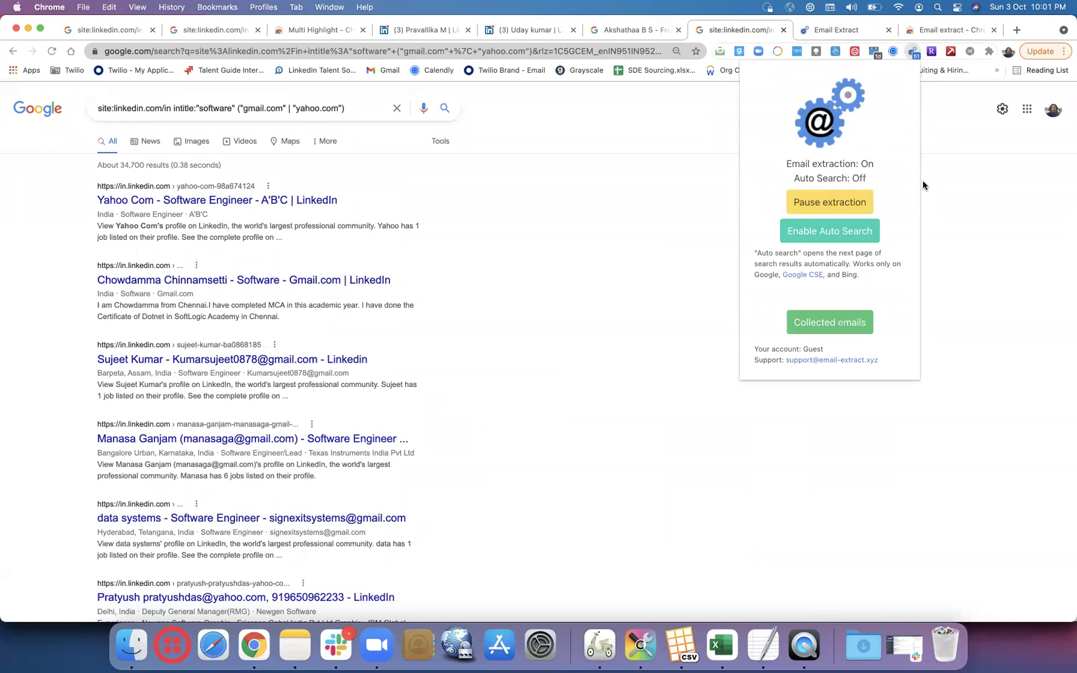
pyautogui.click(912, 54)
pyautogui.click(913, 55)
pyautogui.click(826, 322)
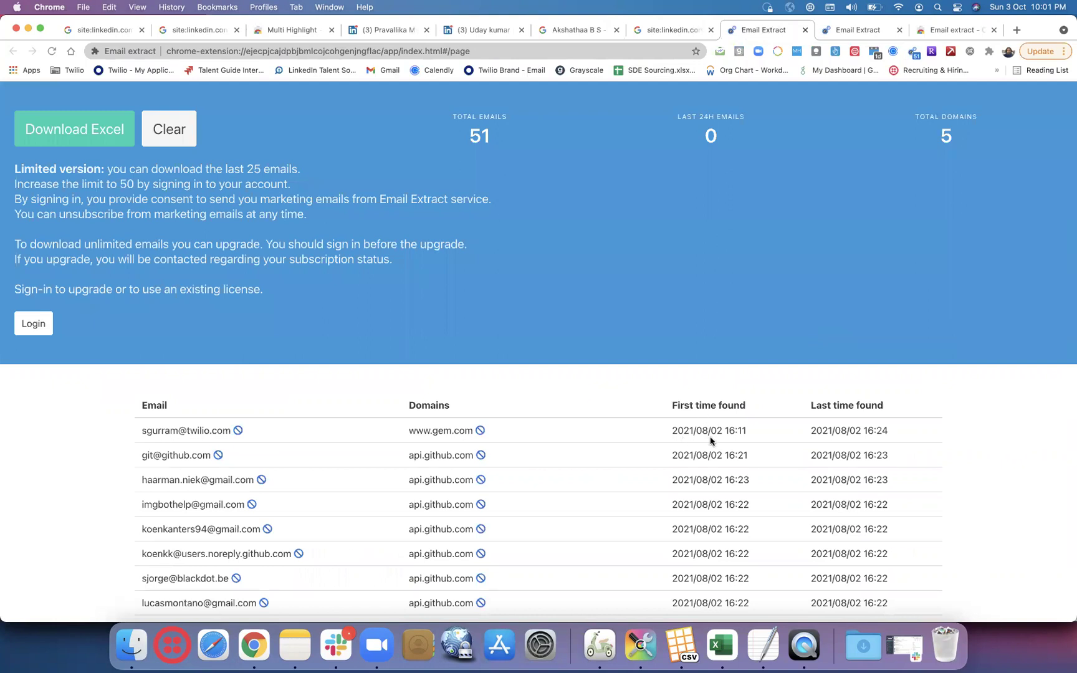
pyautogui.scroll(-5, 710, 440)
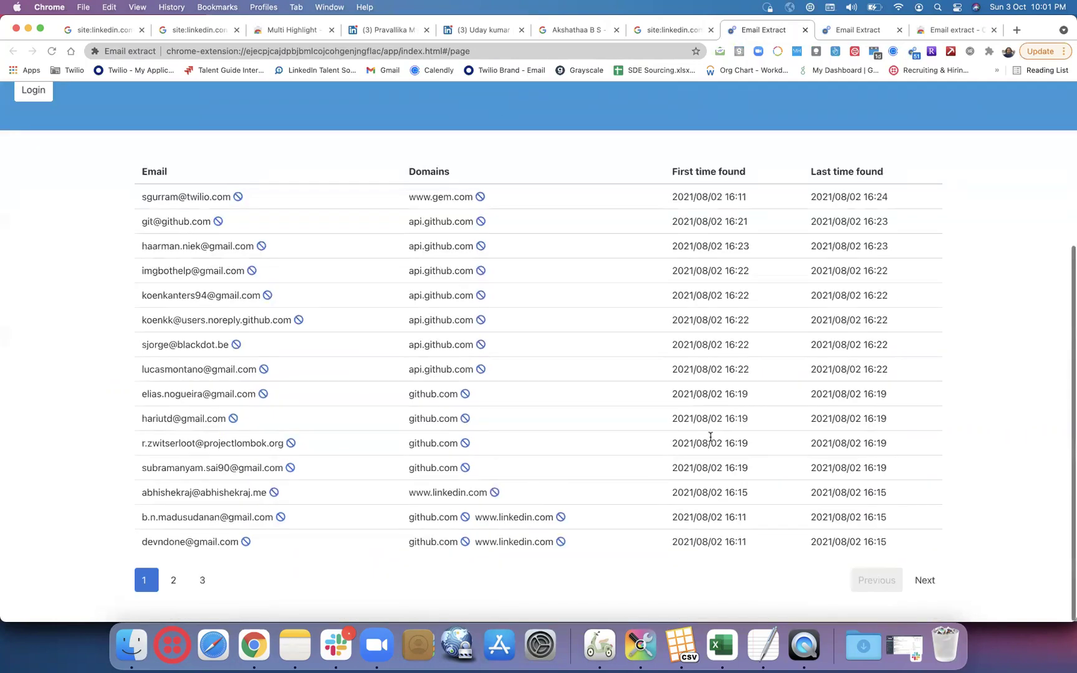
pyautogui.scroll(5, 710, 436)
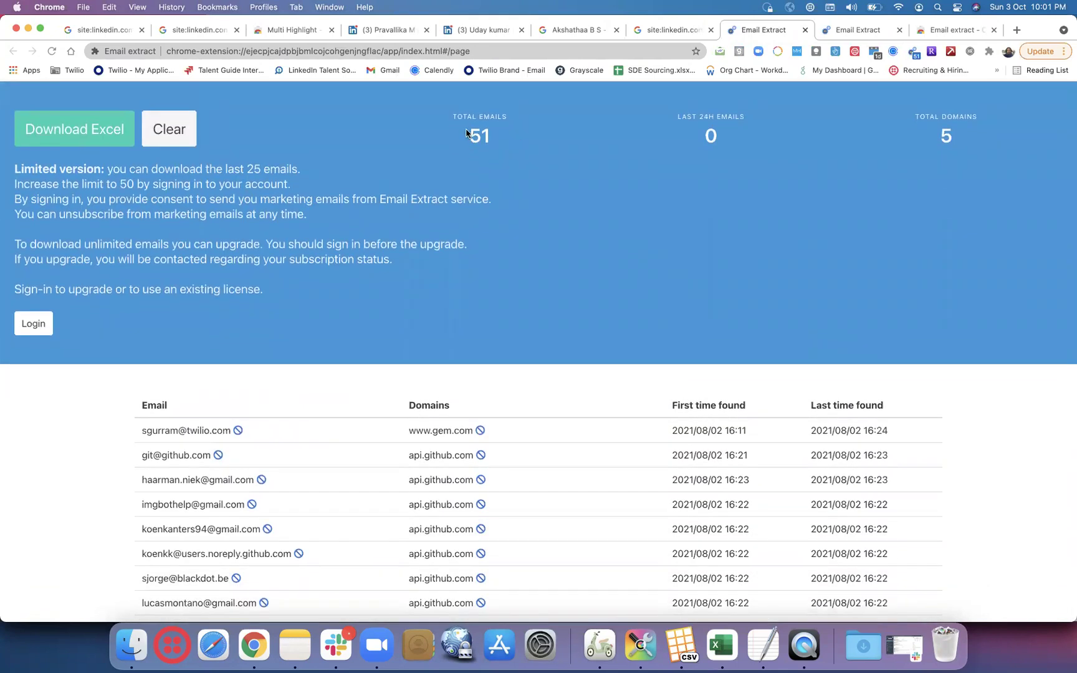
# - Open Email Extractor from the store search results, enable it, and return to the X-ray results
pyautogui.click(650, 36)
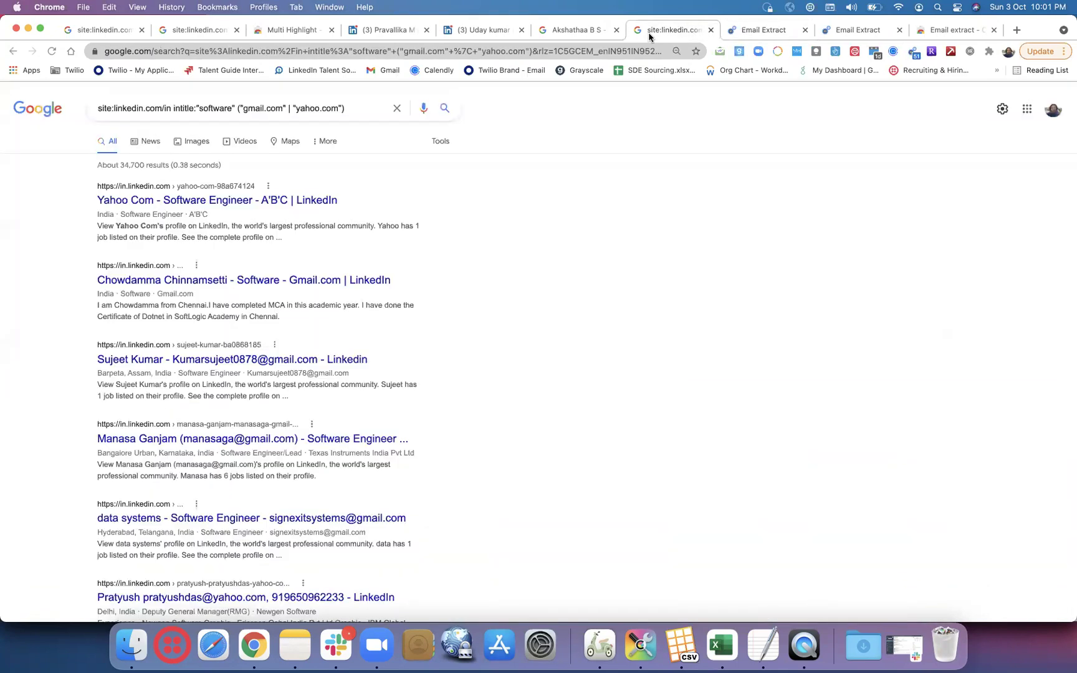
pyautogui.click(952, 30)
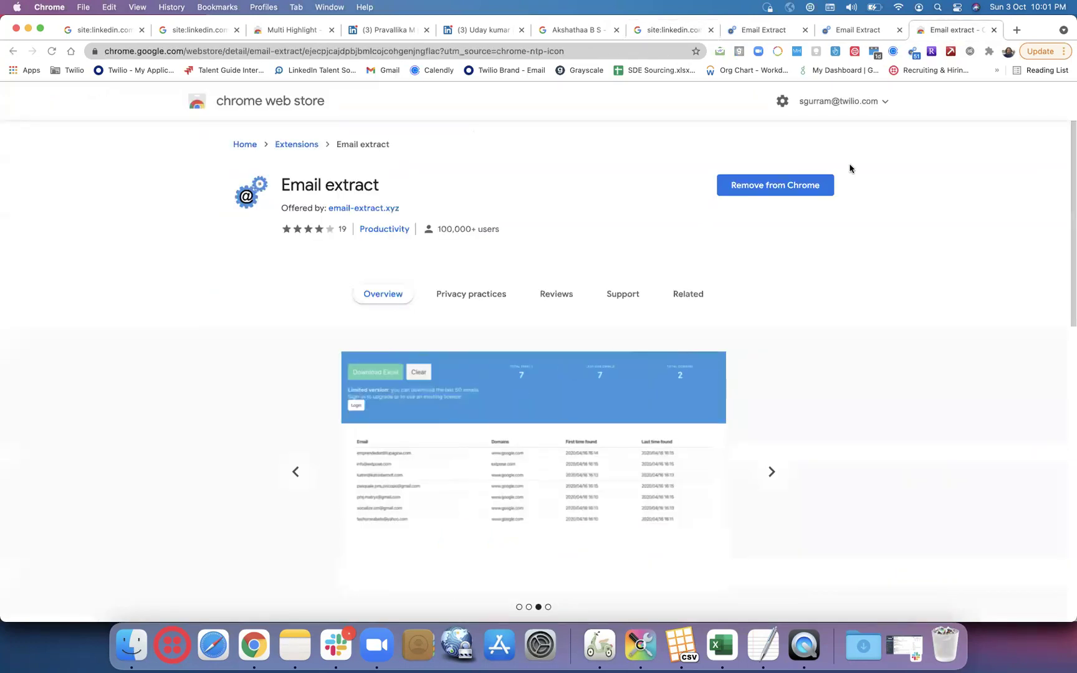
pyautogui.click(13, 52)
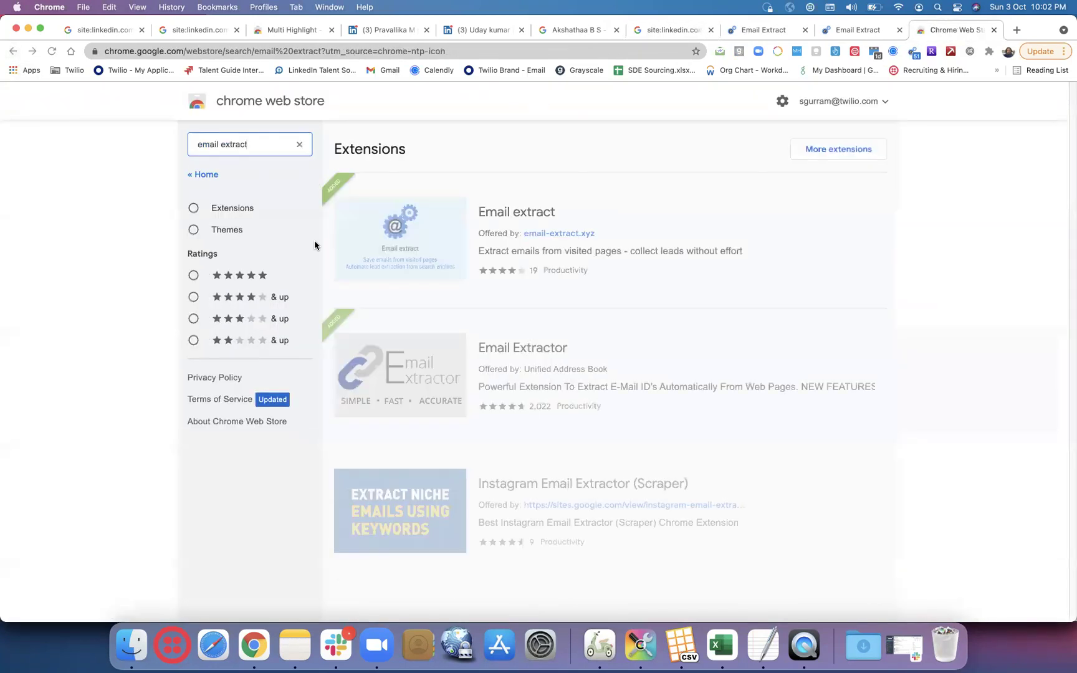
pyautogui.click(611, 376)
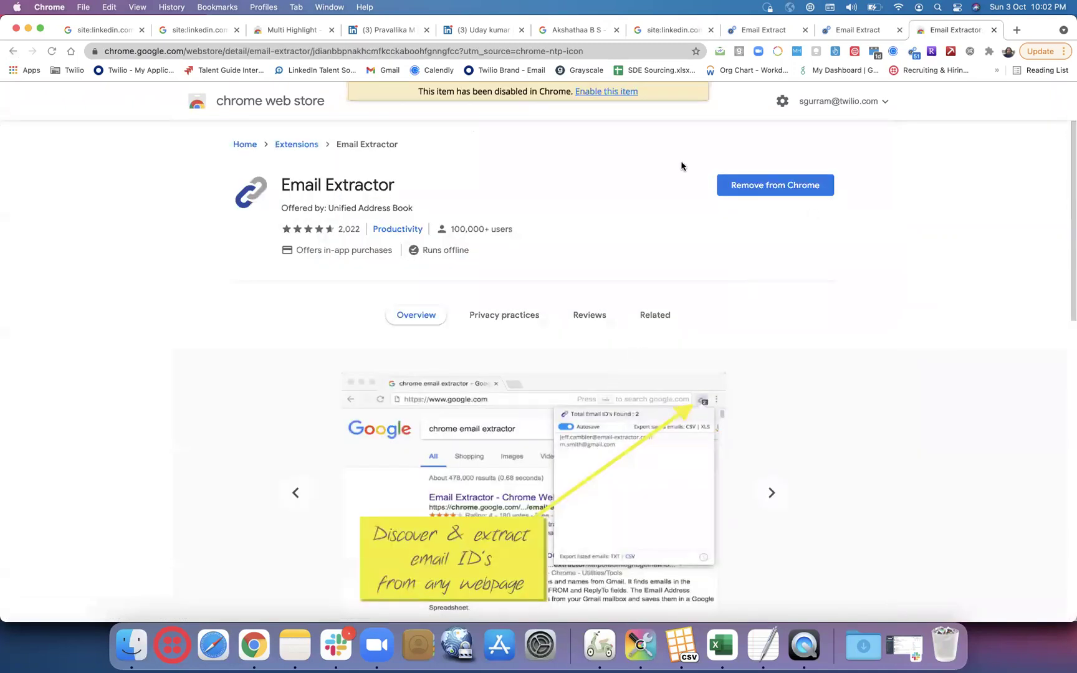
pyautogui.click(602, 93)
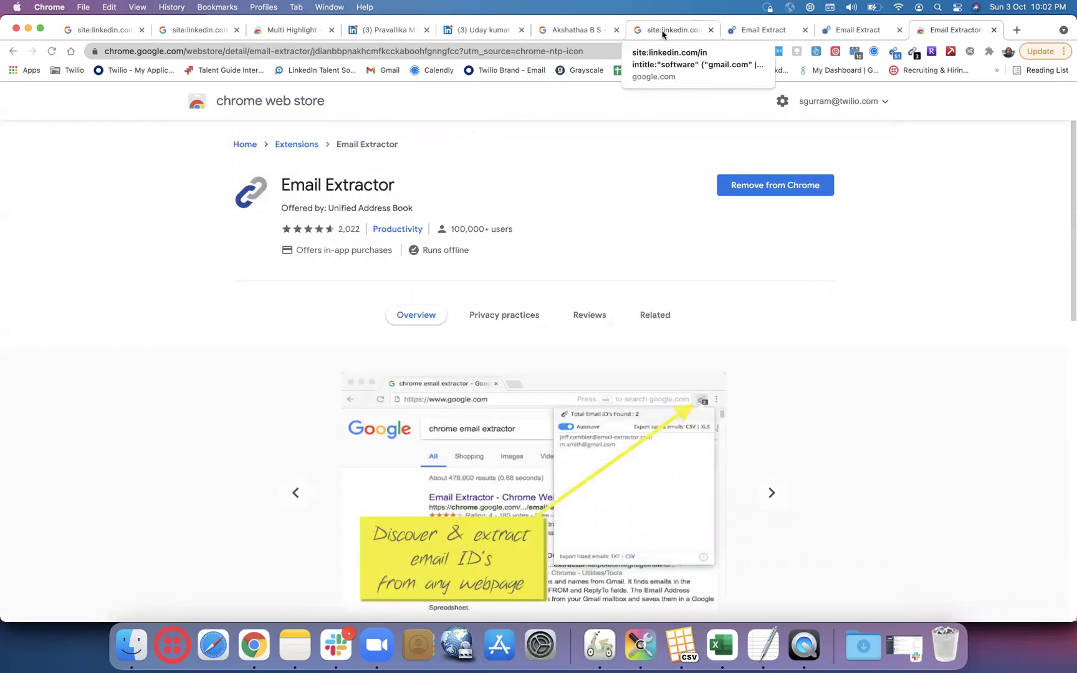
pyautogui.click(666, 30)
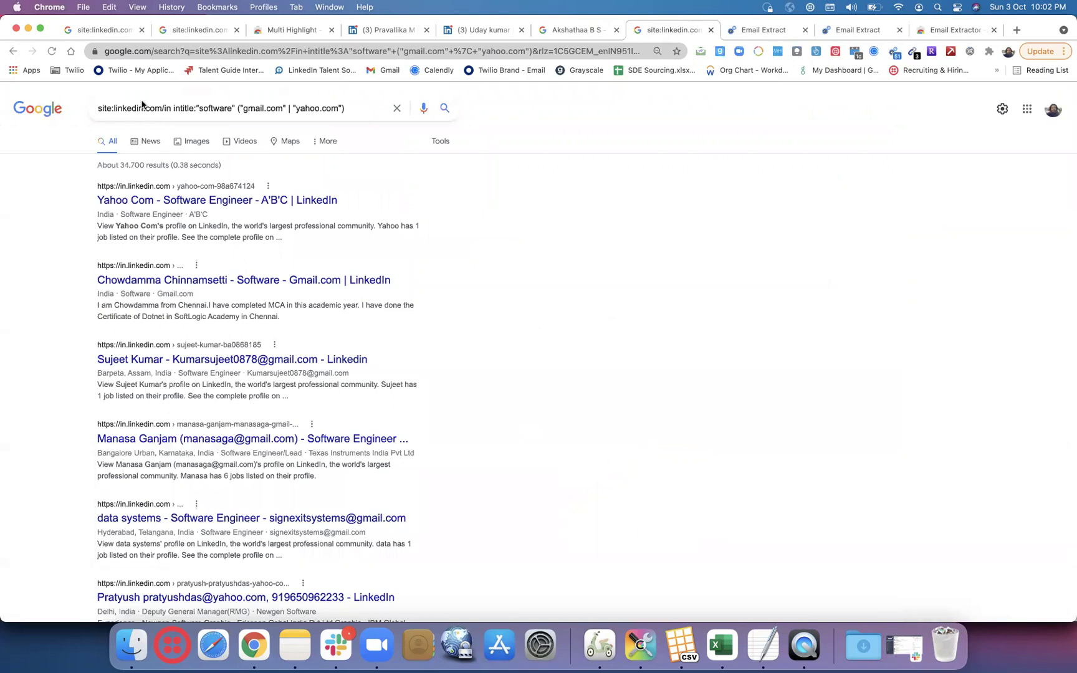
# - Reload the results, select the 17 emails Email Extractor found, then go to results page 2
pyautogui.click(55, 52)
pyautogui.click(54, 52)
pyautogui.click(913, 52)
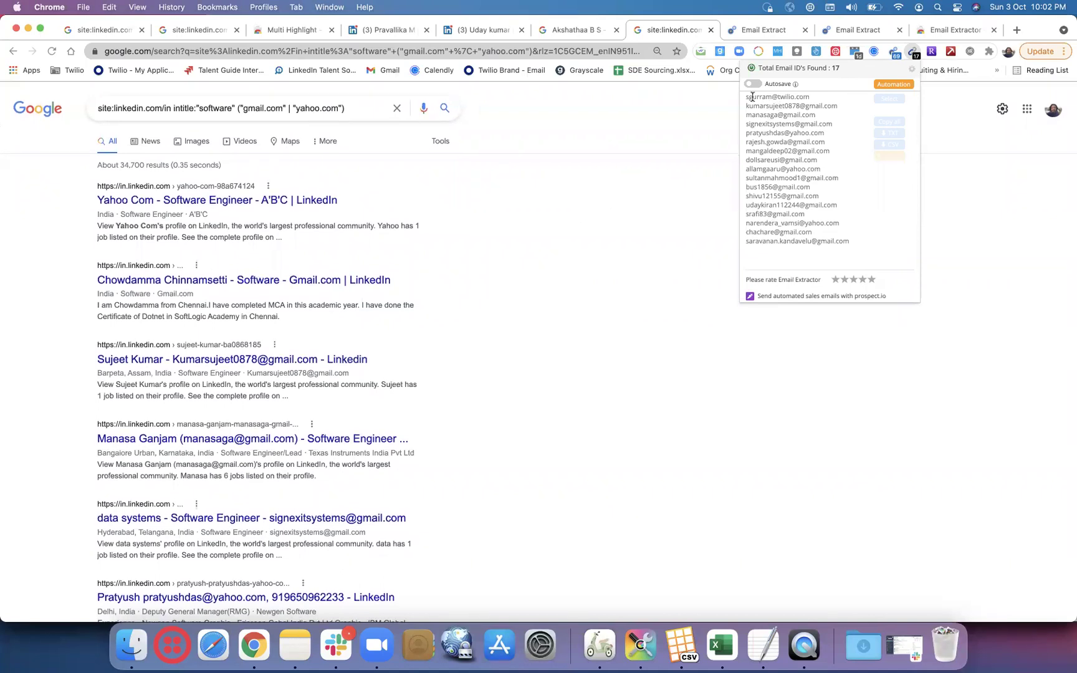
pyautogui.moveTo(747, 104); pyautogui.dragTo(841, 240)
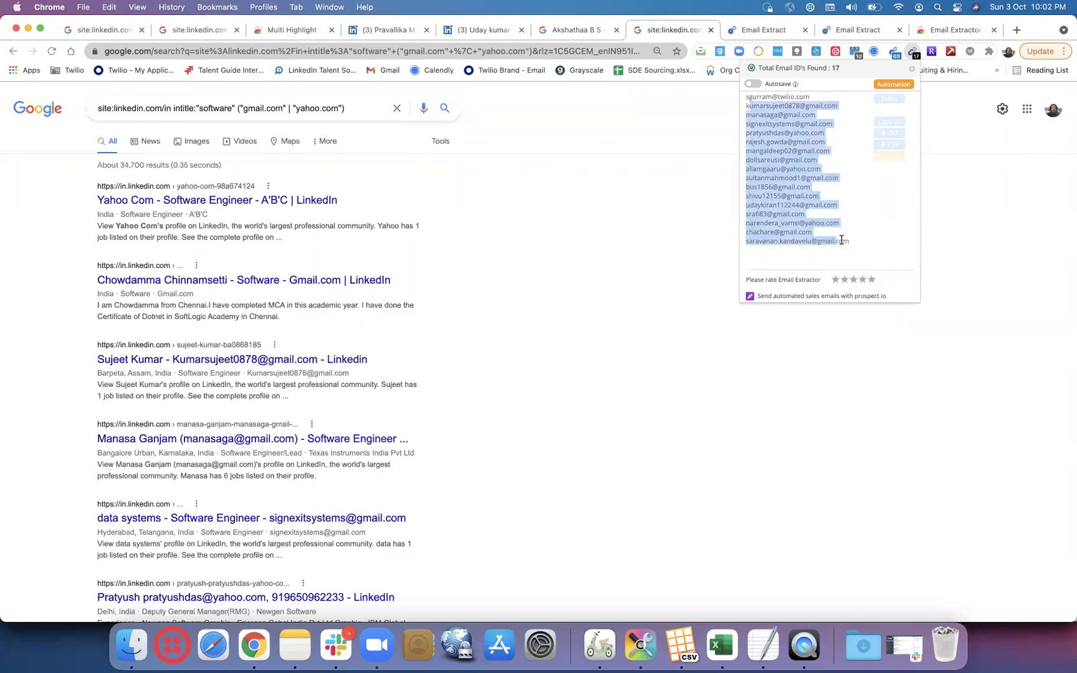
pyautogui.click(589, 320)
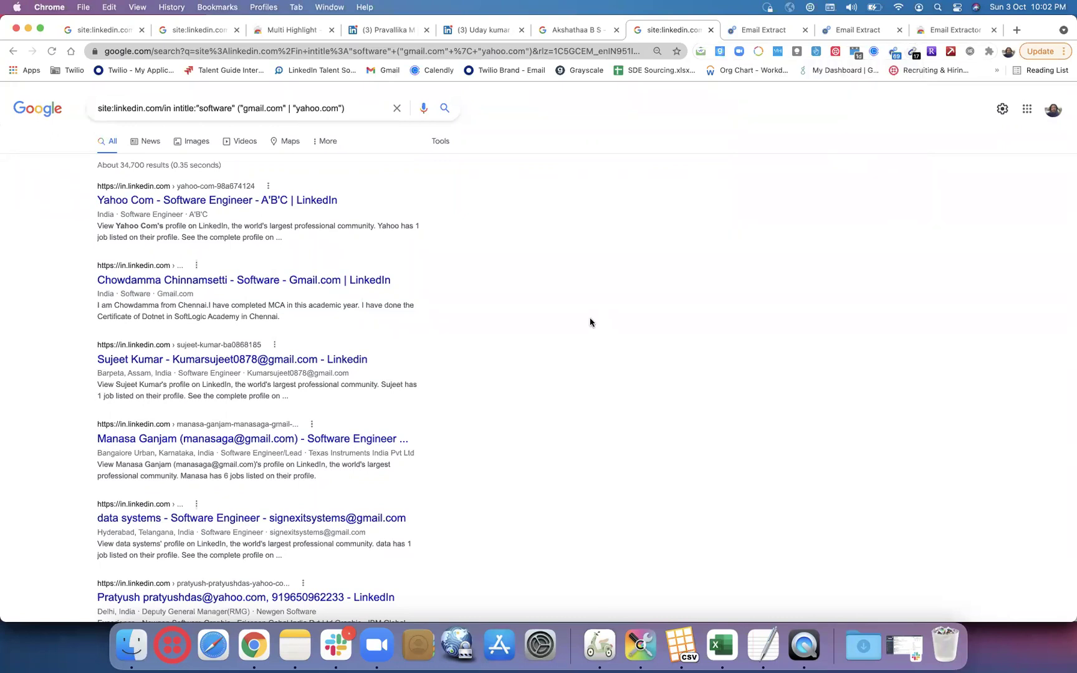
pyautogui.scroll(-15, 589, 319)
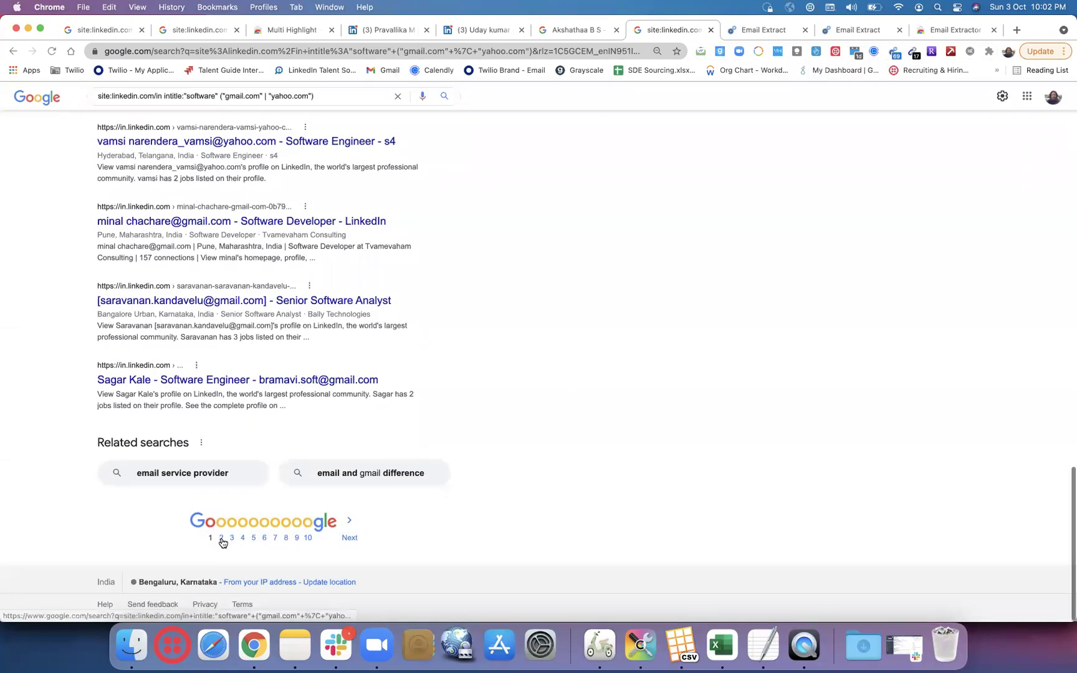
pyautogui.click(221, 537)
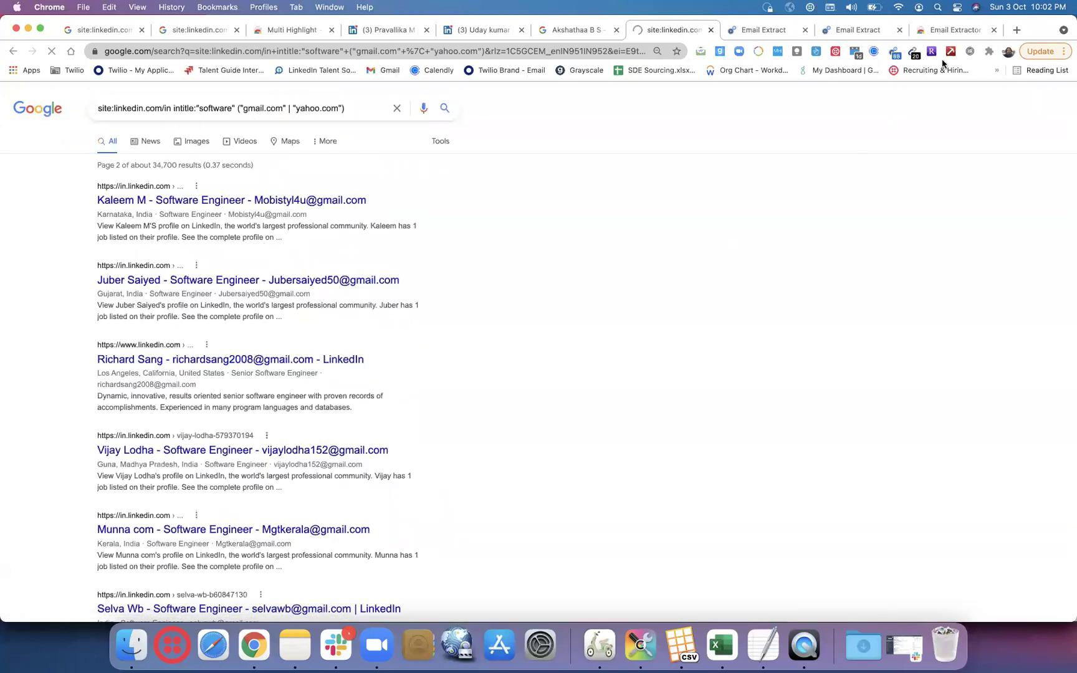
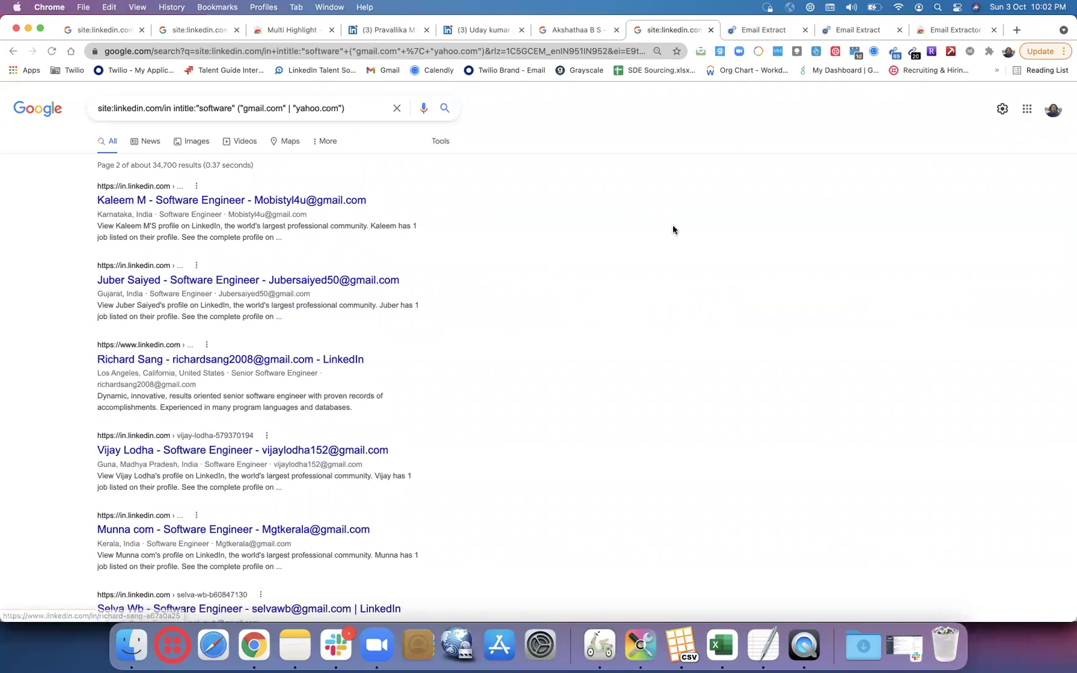
# - Check the 20 emails Email Extractor collected from page 2, then go to results page 3
pyautogui.click(914, 55)
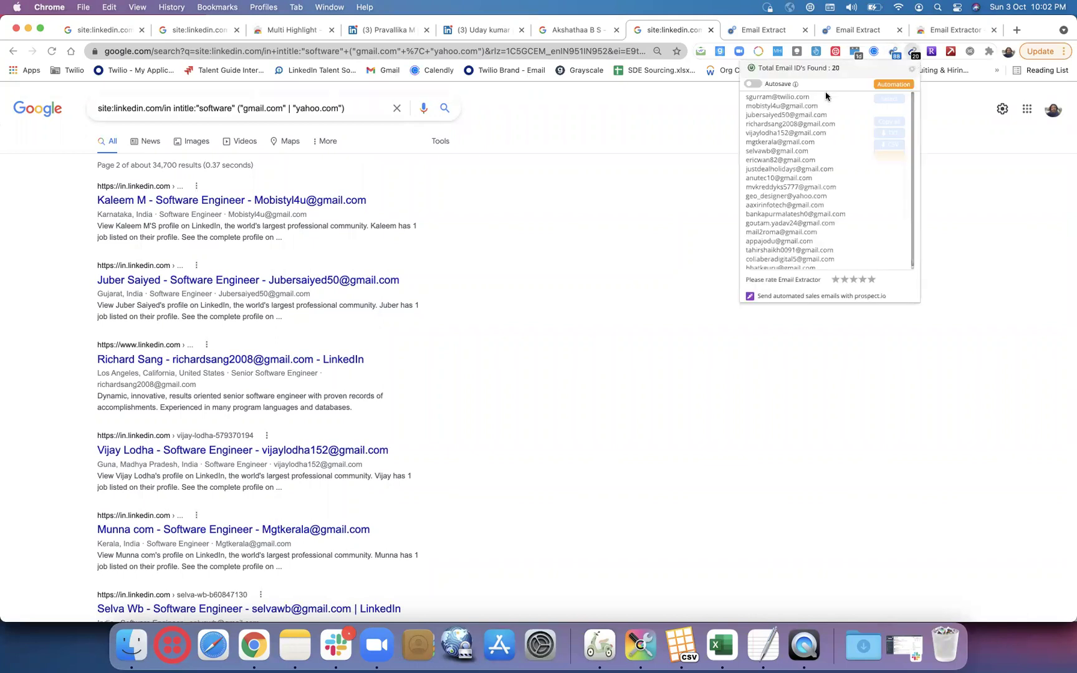
pyautogui.scroll(-1, 781, 231)
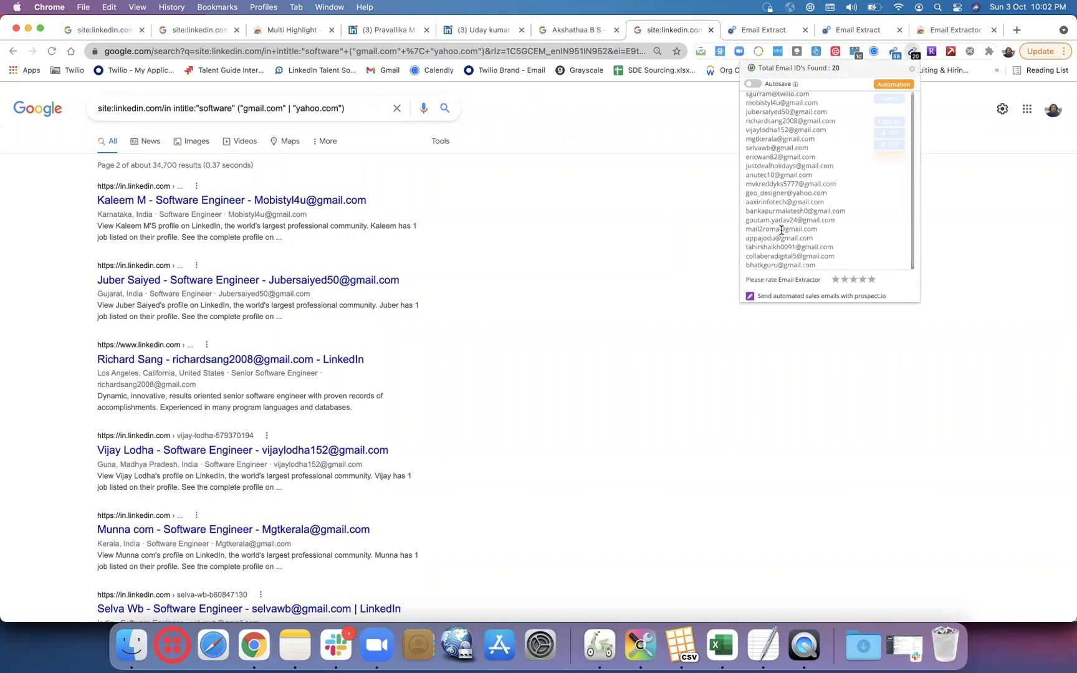
pyautogui.click(945, 302)
pyautogui.scroll(-15, 940, 312)
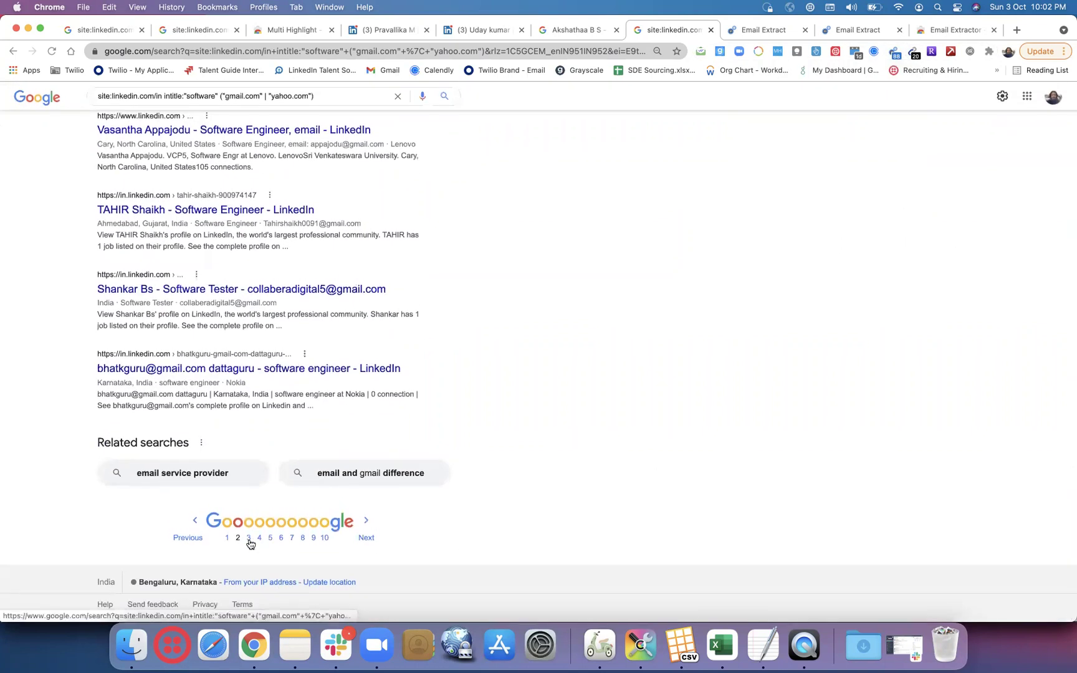
pyautogui.click(250, 540)
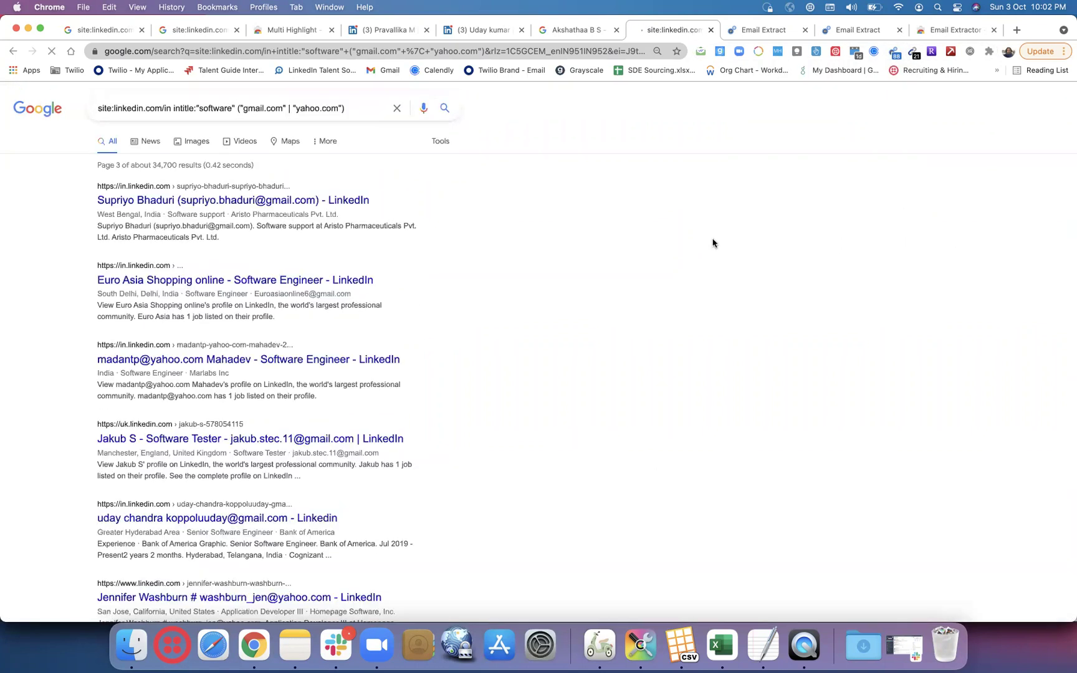
# - Change the query to "Software Development Engineer" with "bangalore, Urban" and run it, returning about 276 profiles
pyautogui.click(237, 107)
pyautogui.press('BackSpace')
pyautogui.press('BackSpace')
pyautogui.press('BackSpace')
pyautogui.press('BackSpace')
pyautogui.press('BackSpace')
pyautogui.press('BackSpace')
pyautogui.press('BackSpace')
pyautogui.press('BackSpace')
pyautogui.press('BackSpace')
pyautogui.press('BackSpace')
pyautogui.press('BackSpace')
pyautogui.press('Return')
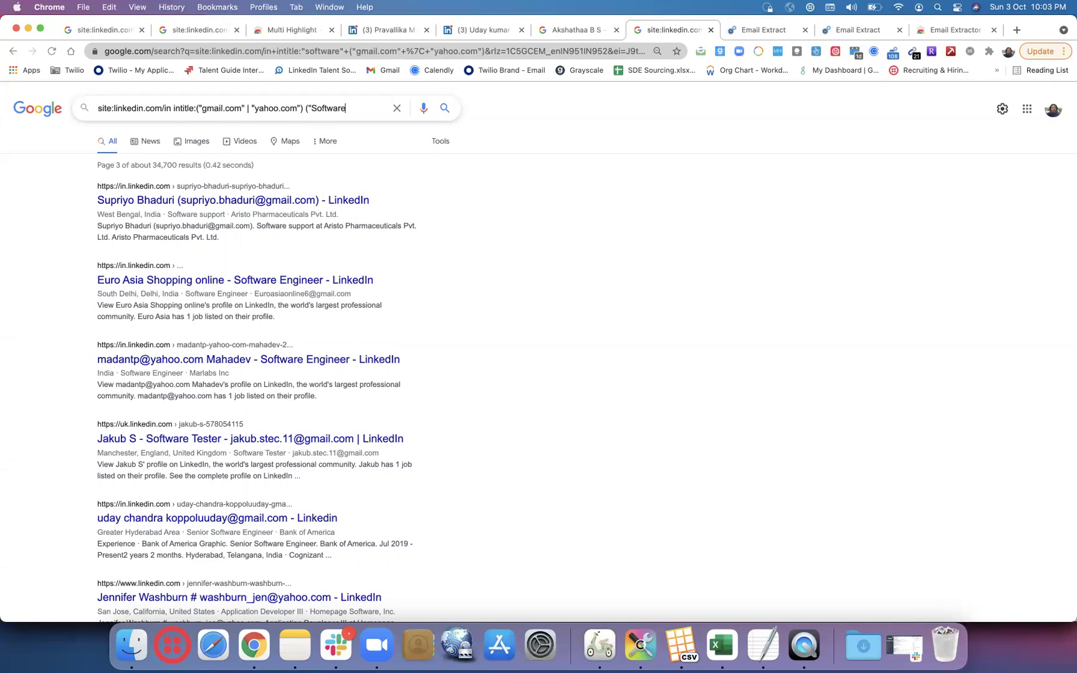
pyautogui.write('Development Eng')
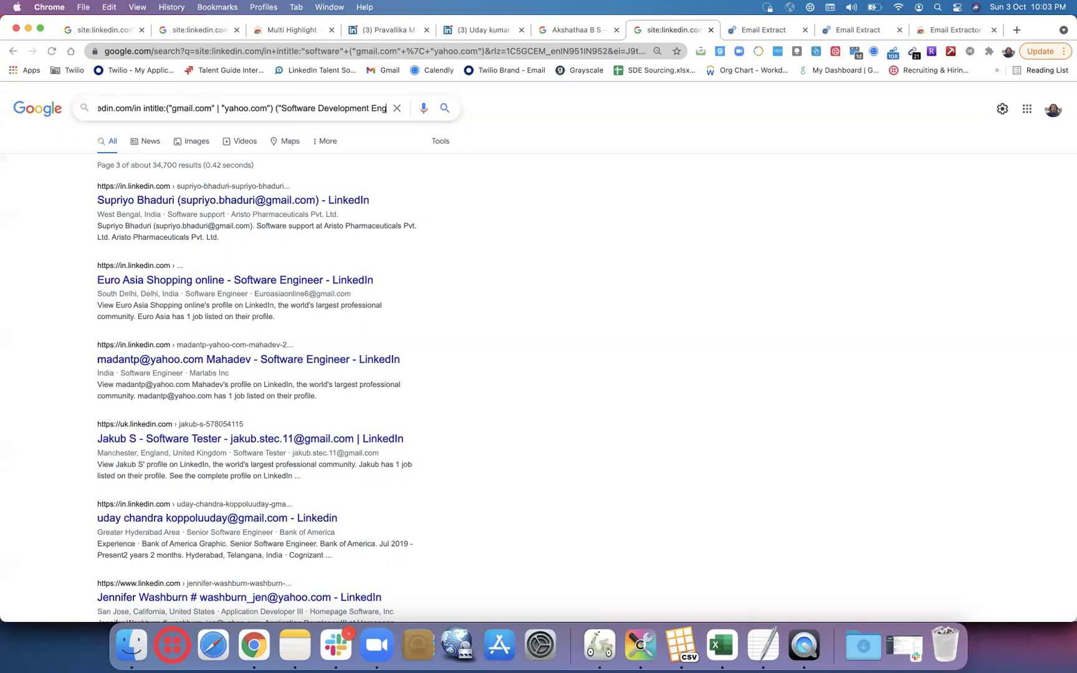
pyautogui.write('ineer"')
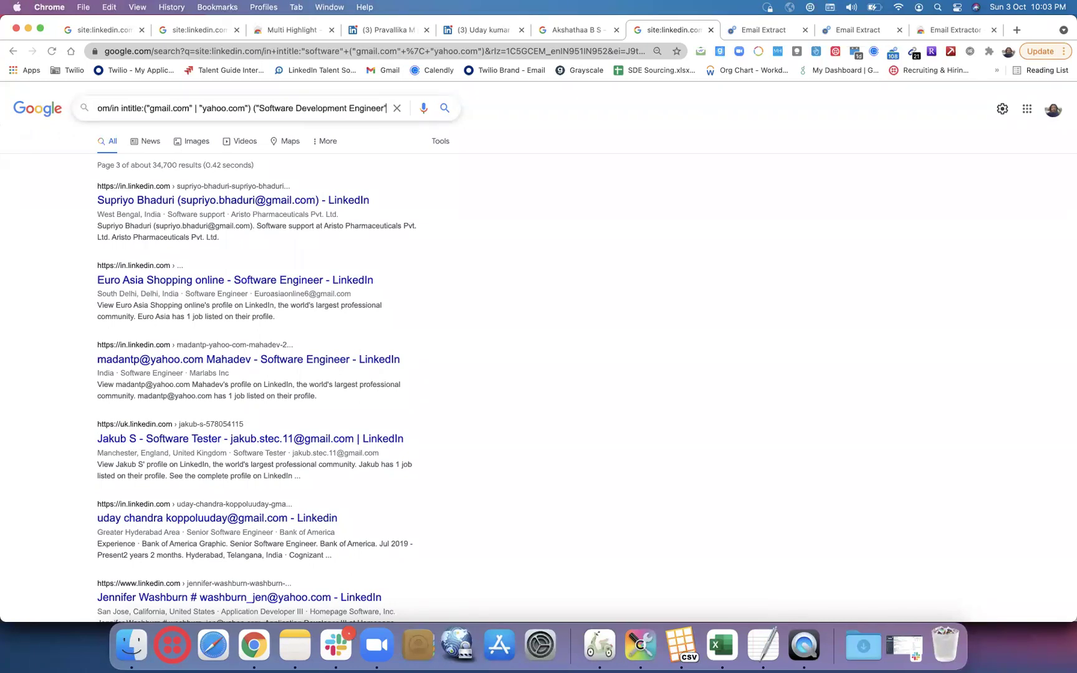
pyautogui.click(257, 104)
pyautogui.press('BackSpace')
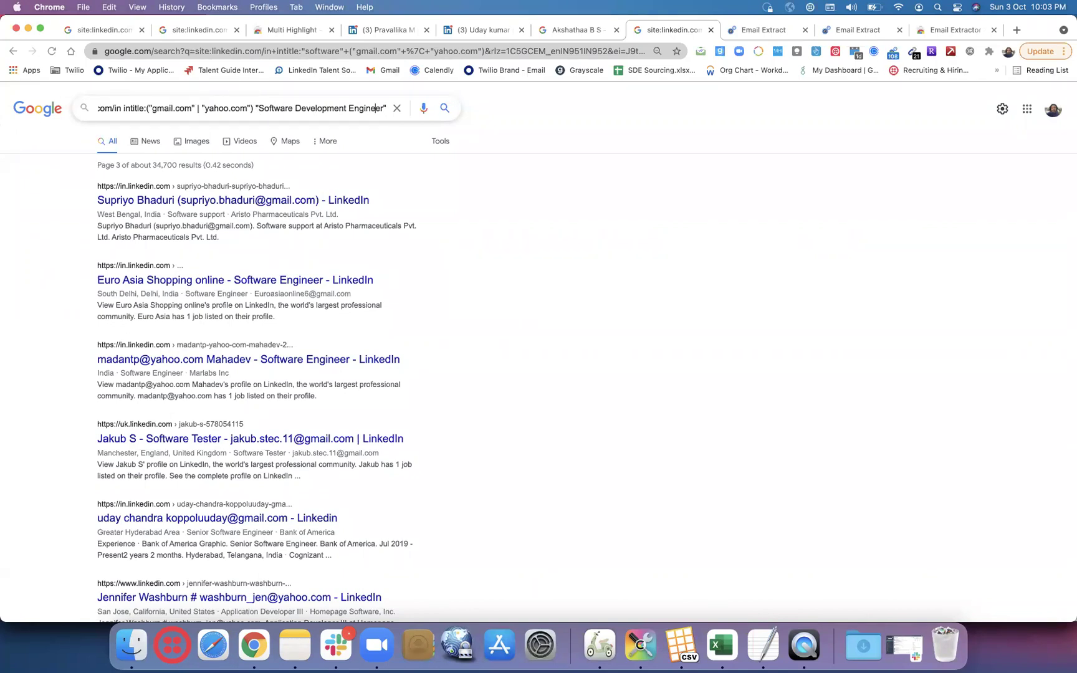
pyautogui.write('b')
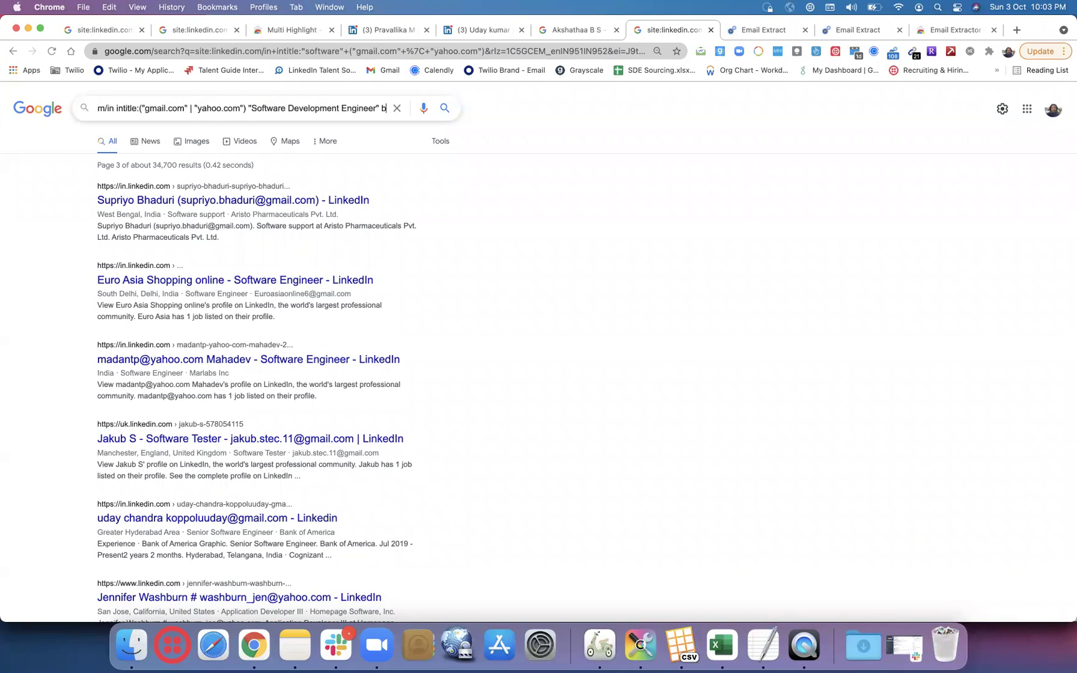
pyautogui.write('angalore,')
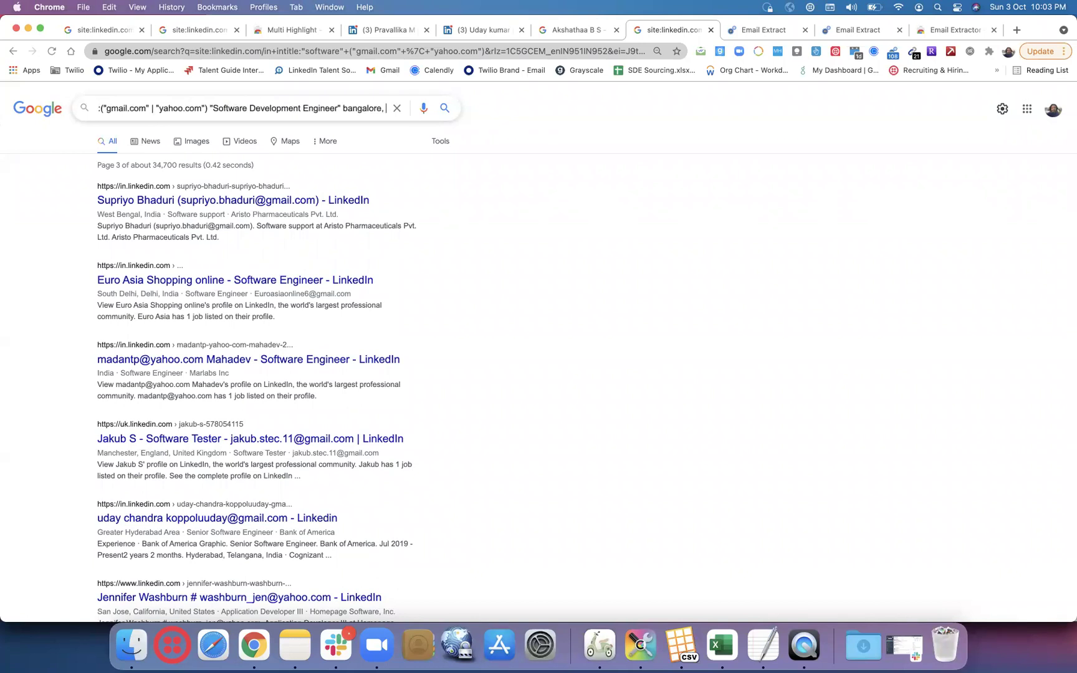
pyautogui.write(' Urban"')
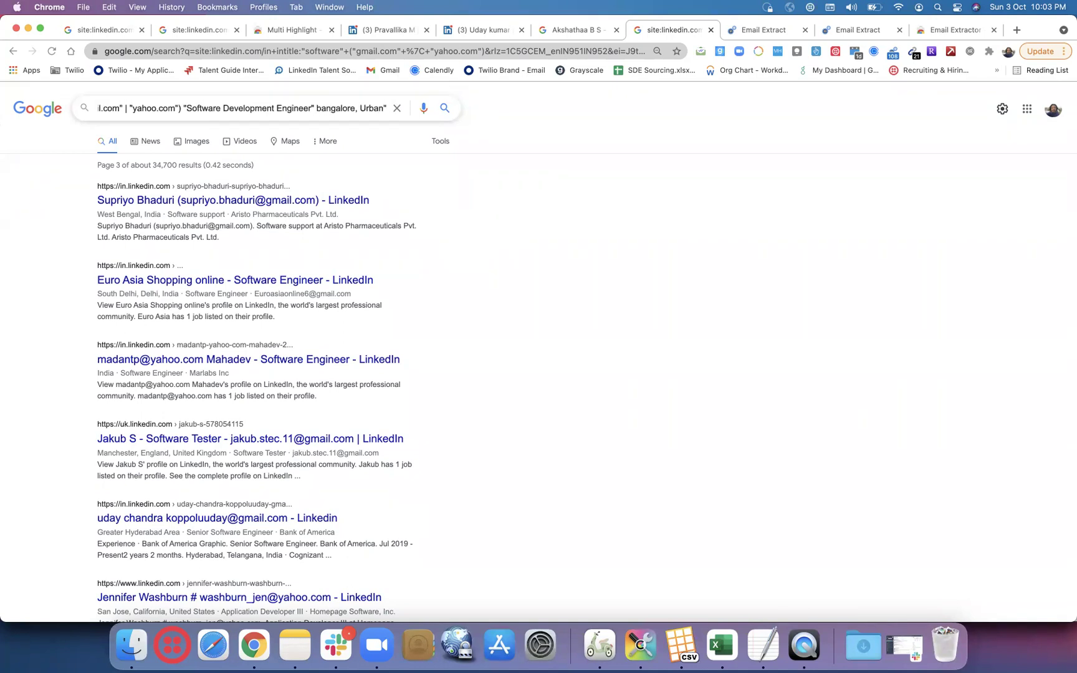
pyautogui.press('Return')
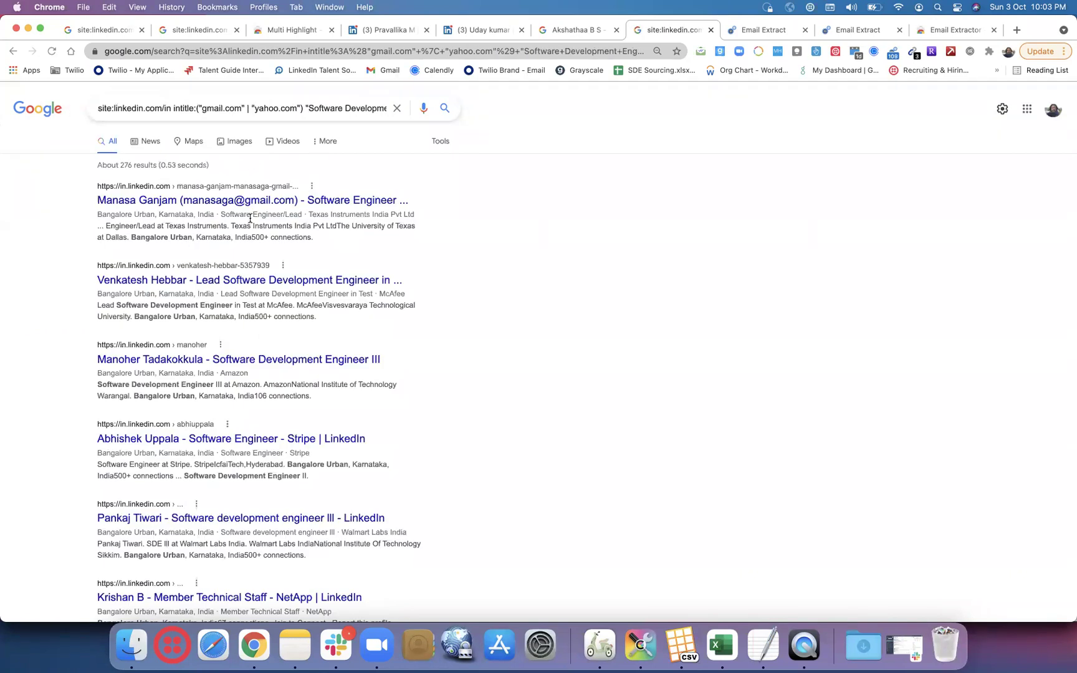
# - Delete "intitle:" from the Bangalore SDE query and rerun it, returning about 5,100 results
pyautogui.scroll(-3, 488, 315)
pyautogui.scroll(-10, 489, 317)
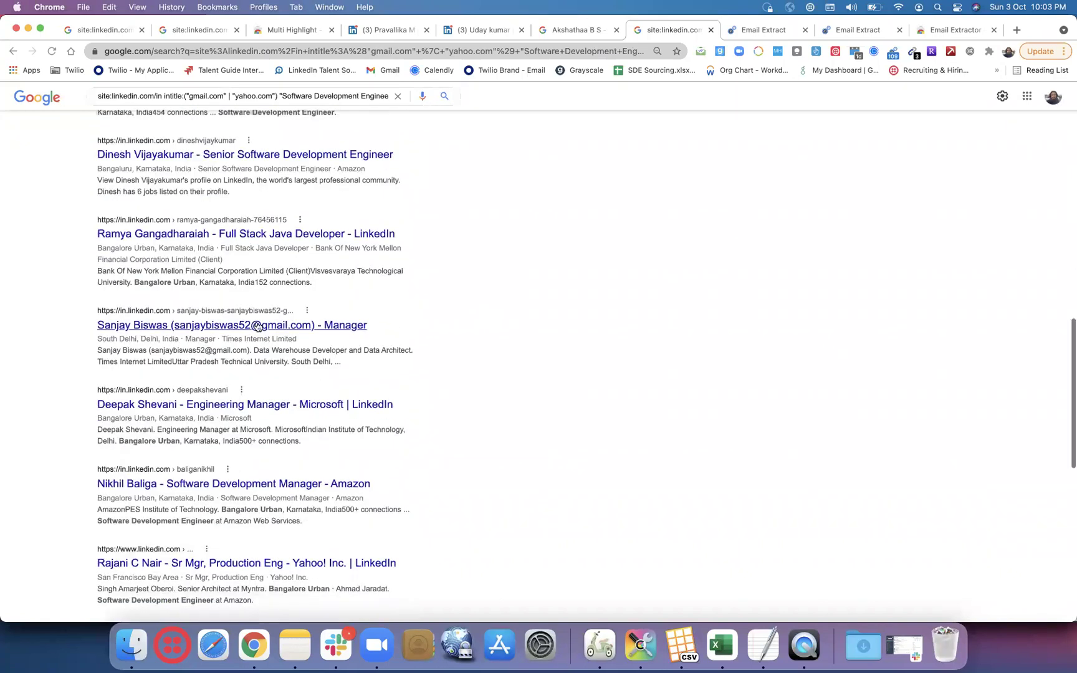
pyautogui.scroll(-4, 461, 329)
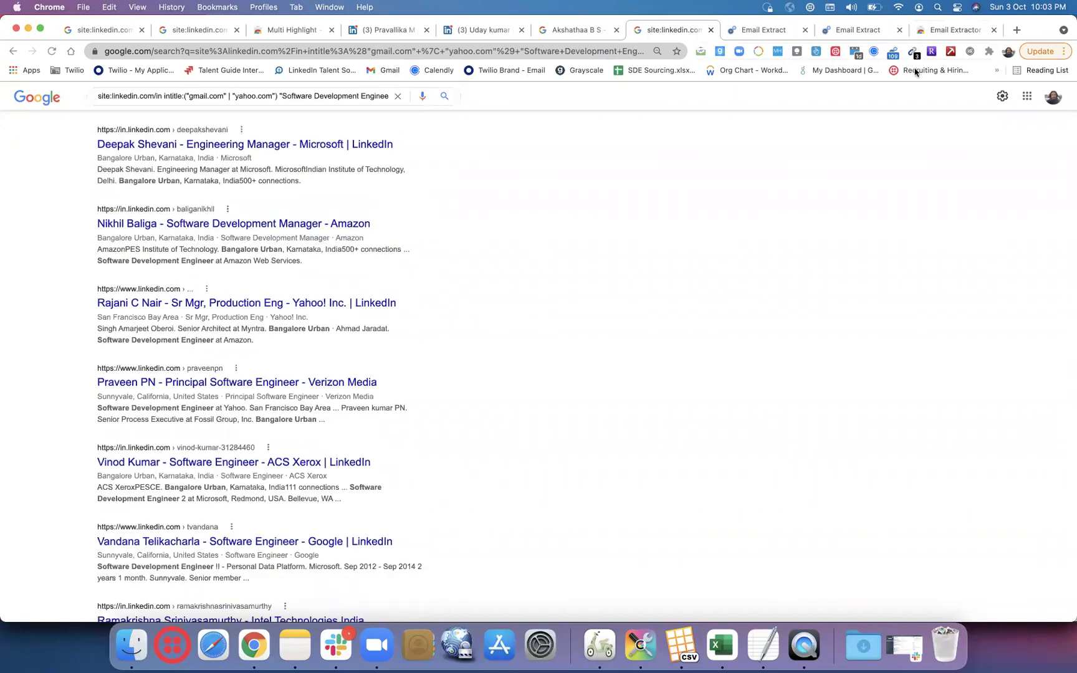
pyautogui.scroll(15, 646, 242)
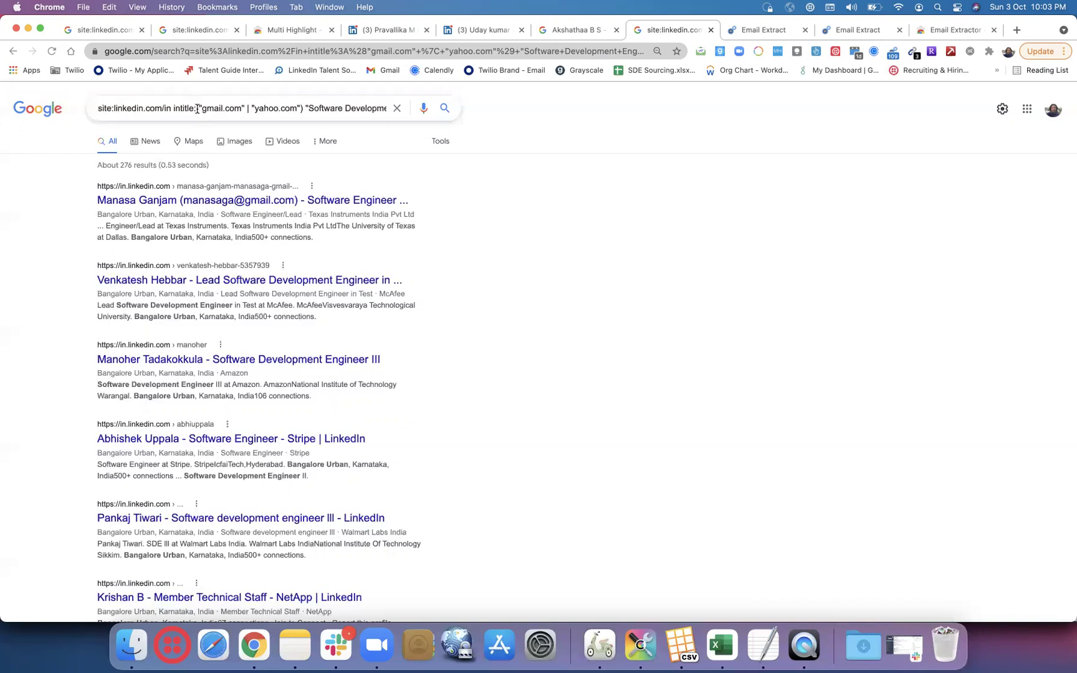
pyautogui.click(197, 109)
pyautogui.press('BackSpace')
pyautogui.press('BackSpace')
pyautogui.press('BackSpace')
pyautogui.press('BackSpace')
pyautogui.press('BackSpace')
pyautogui.press('BackSpace')
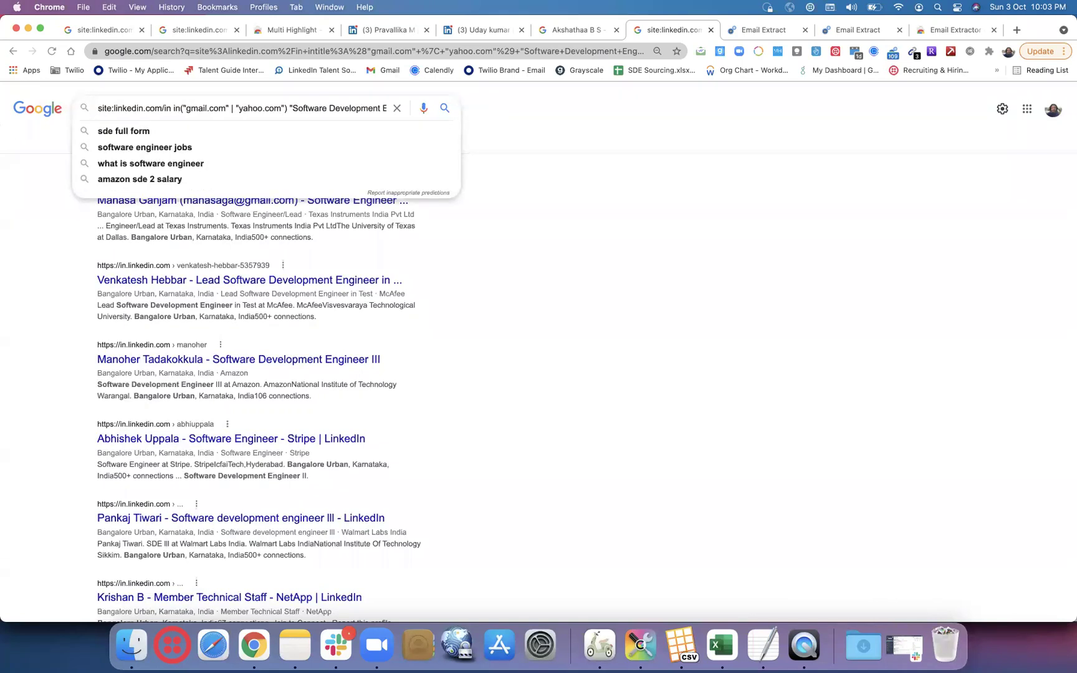
pyautogui.press('BackSpace')
pyautogui.press('BackSpace')
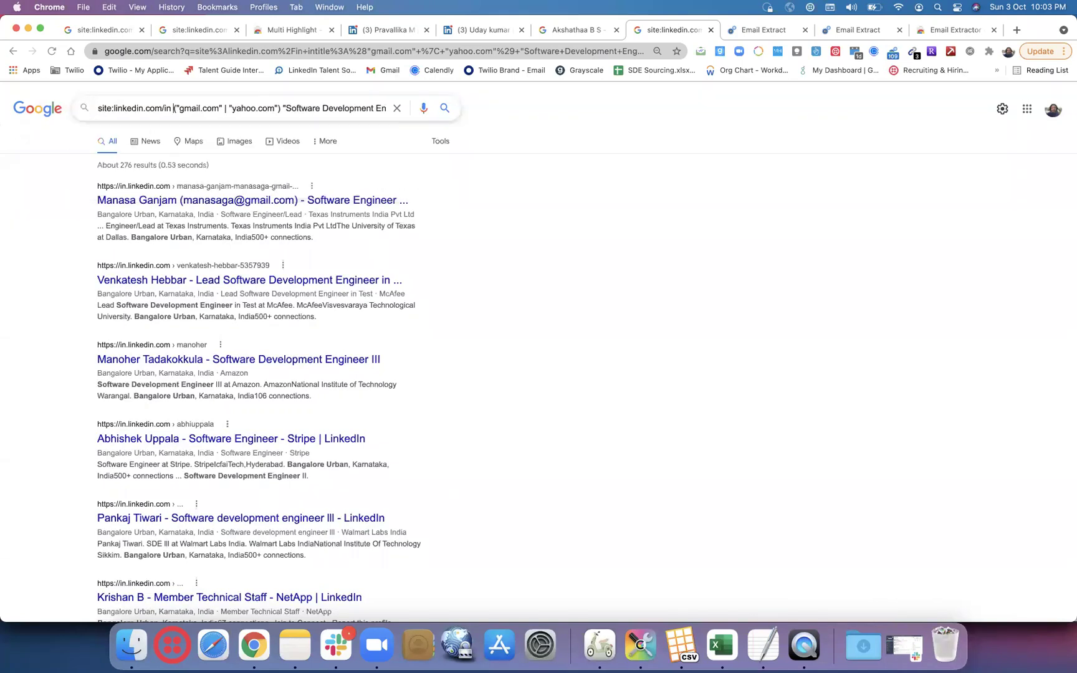
pyautogui.press('Return')
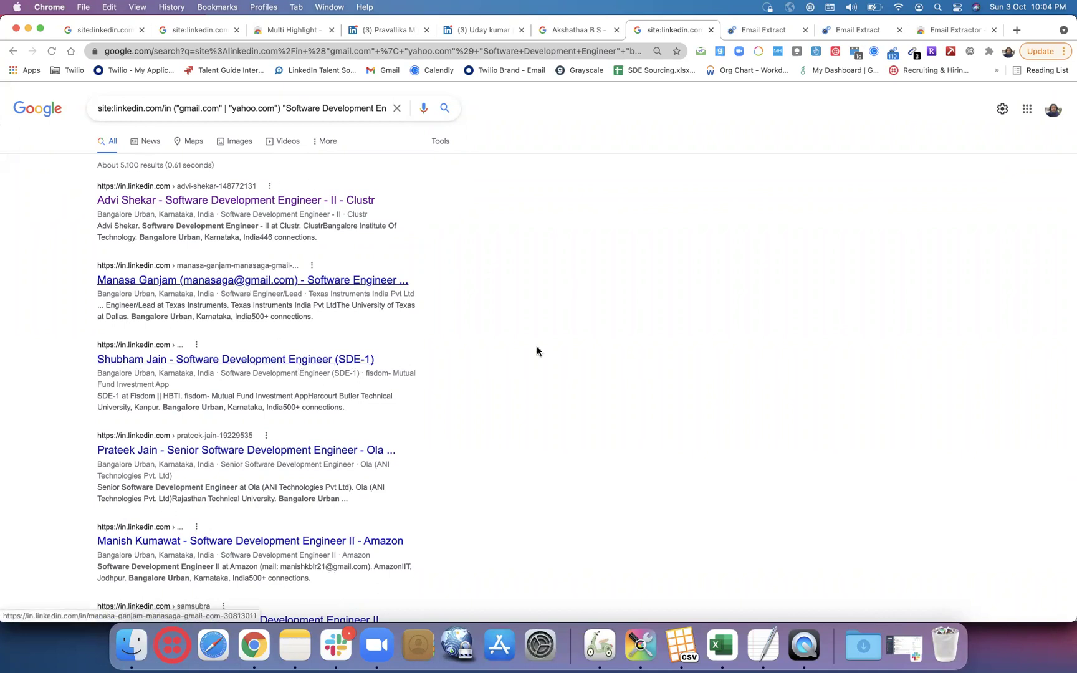
# - Check the emails Email Extractor collected from the first page of broader results
pyautogui.scroll(-6, 536, 350)
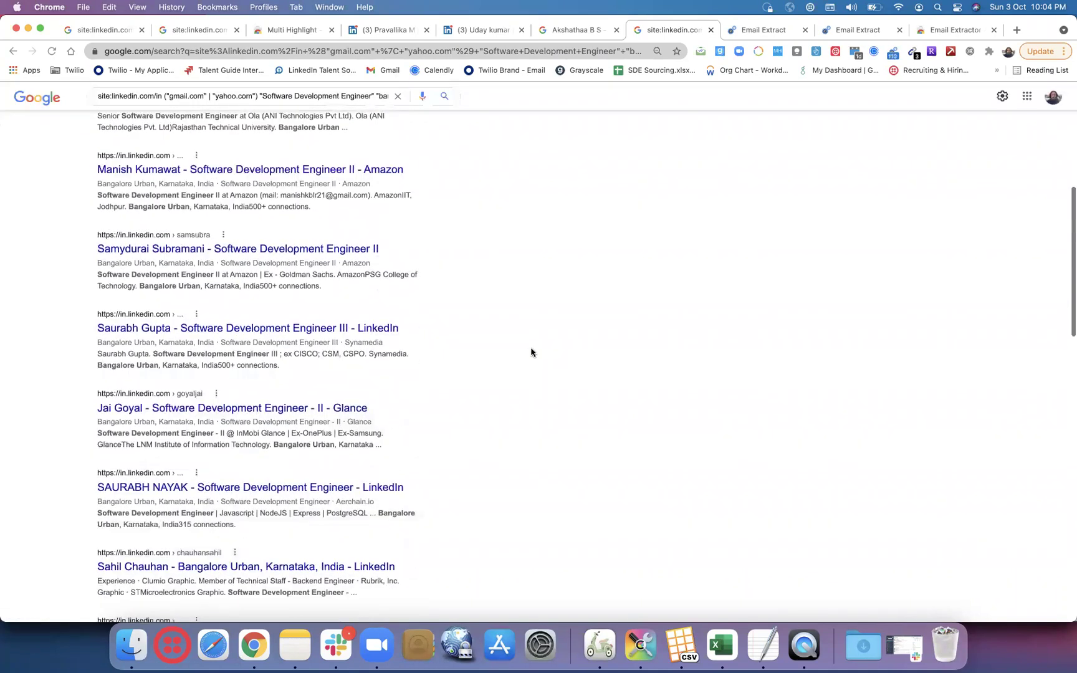
pyautogui.scroll(-8, 446, 447)
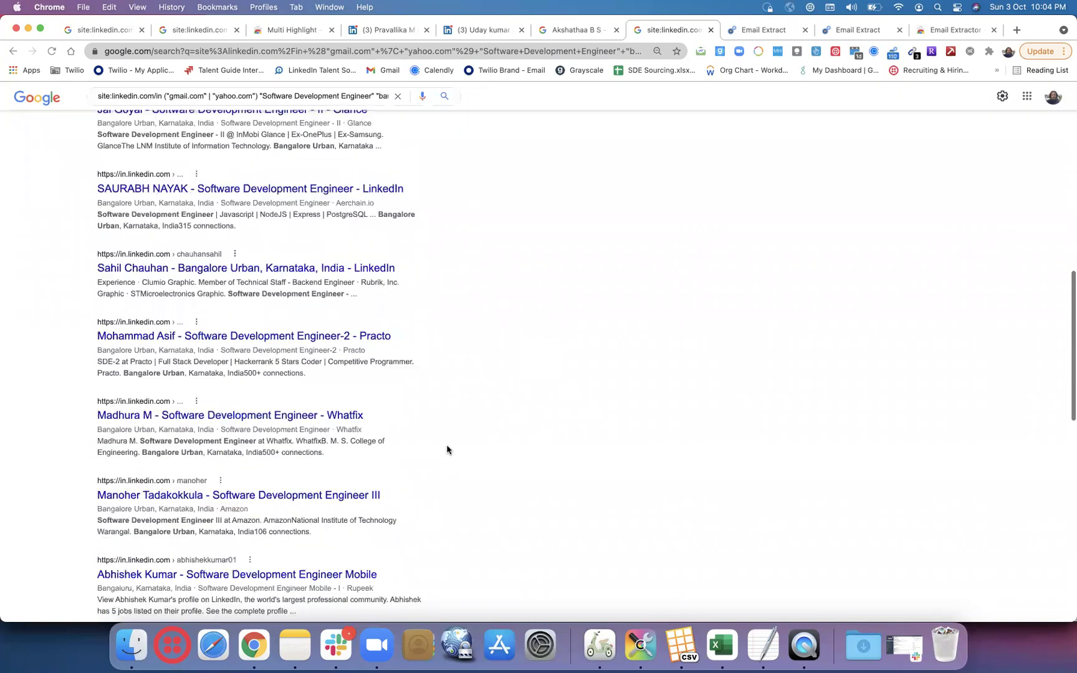
pyautogui.click(912, 52)
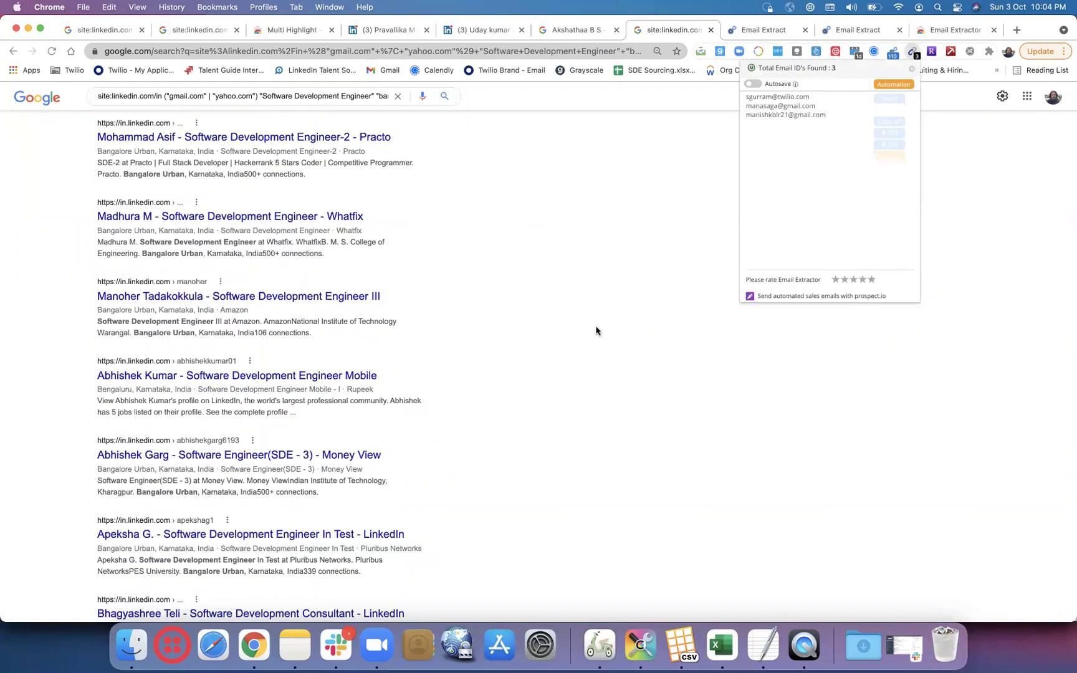
pyautogui.scroll(-8, 595, 331)
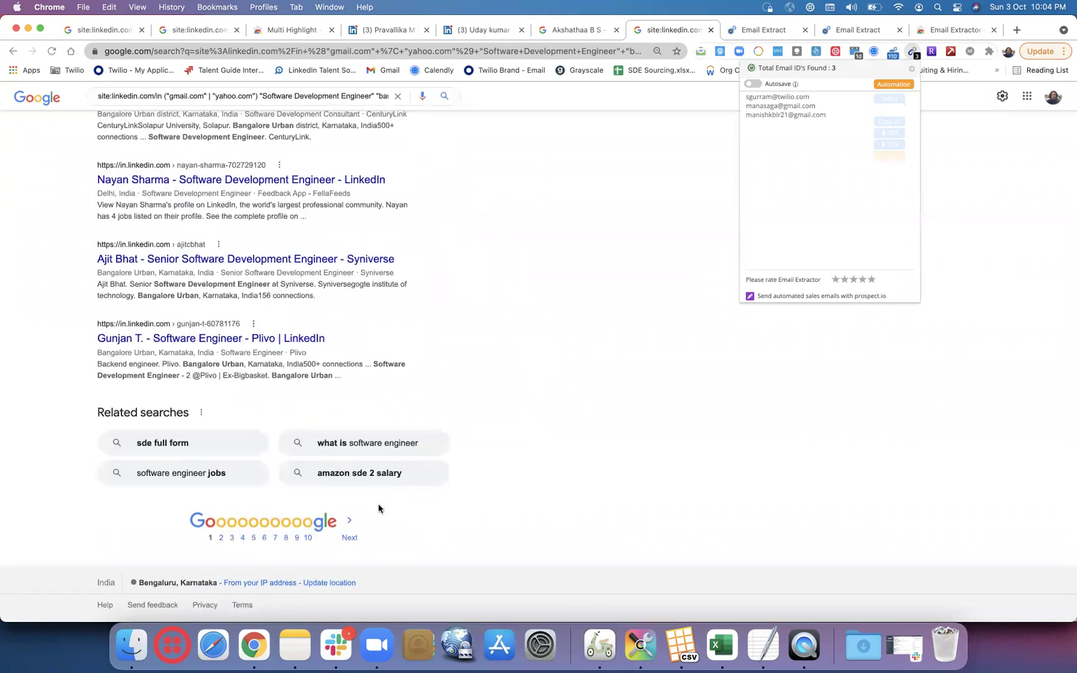
pyautogui.click(352, 544)
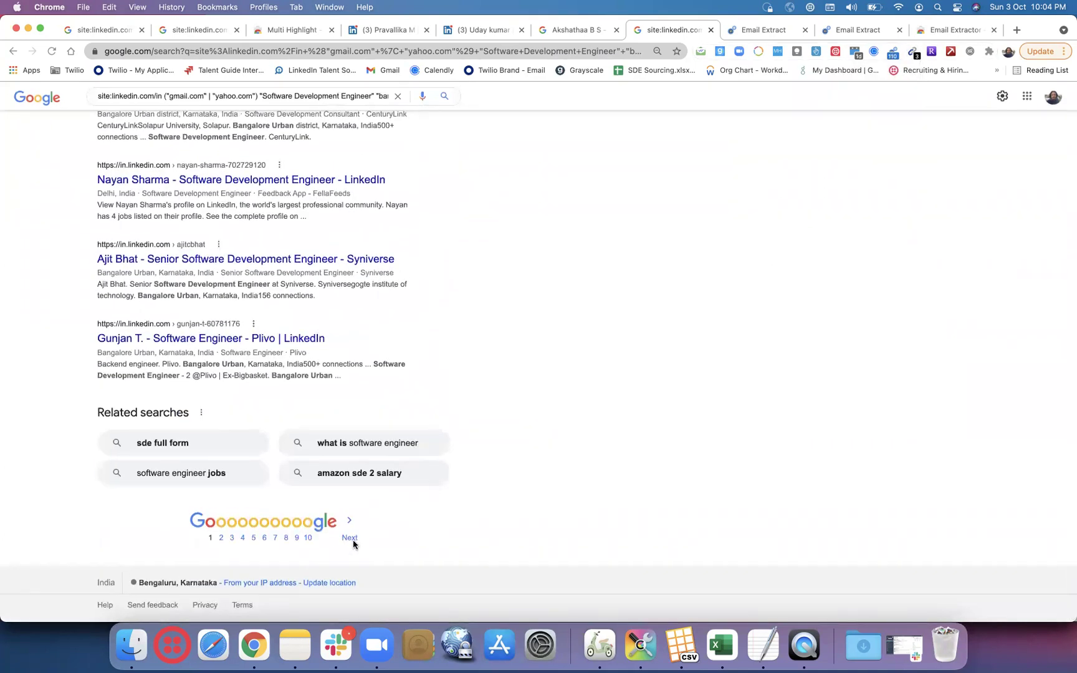
# - Move to results page 2, then view the Email Extract dashboard with 111 collected emails
pyautogui.click(352, 539)
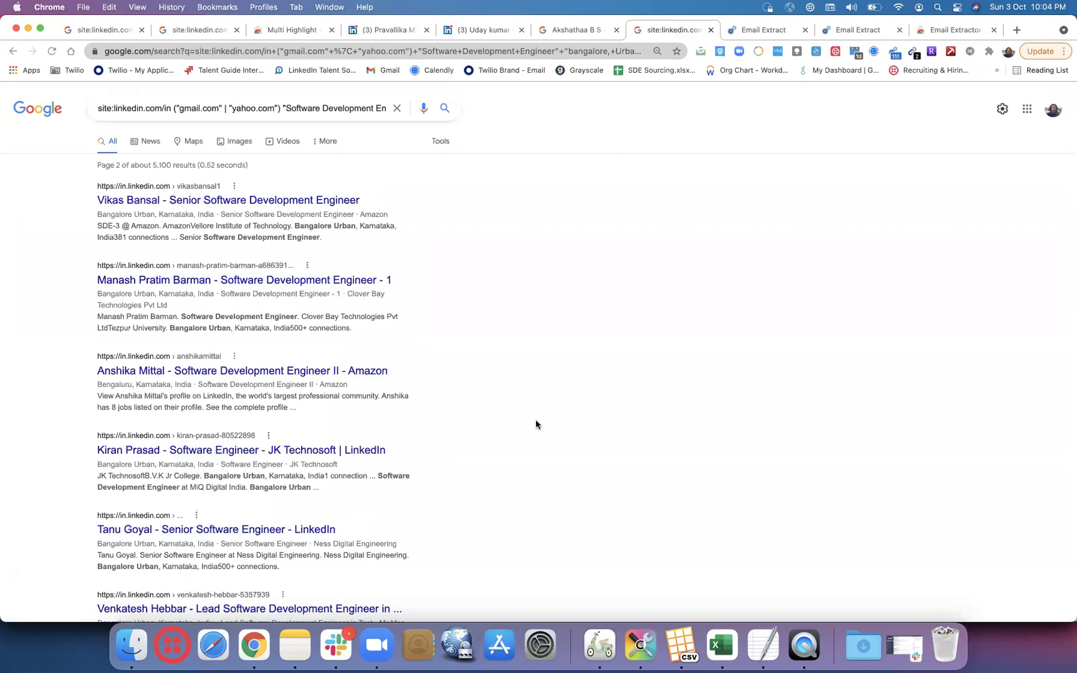
pyautogui.scroll(-10, 536, 425)
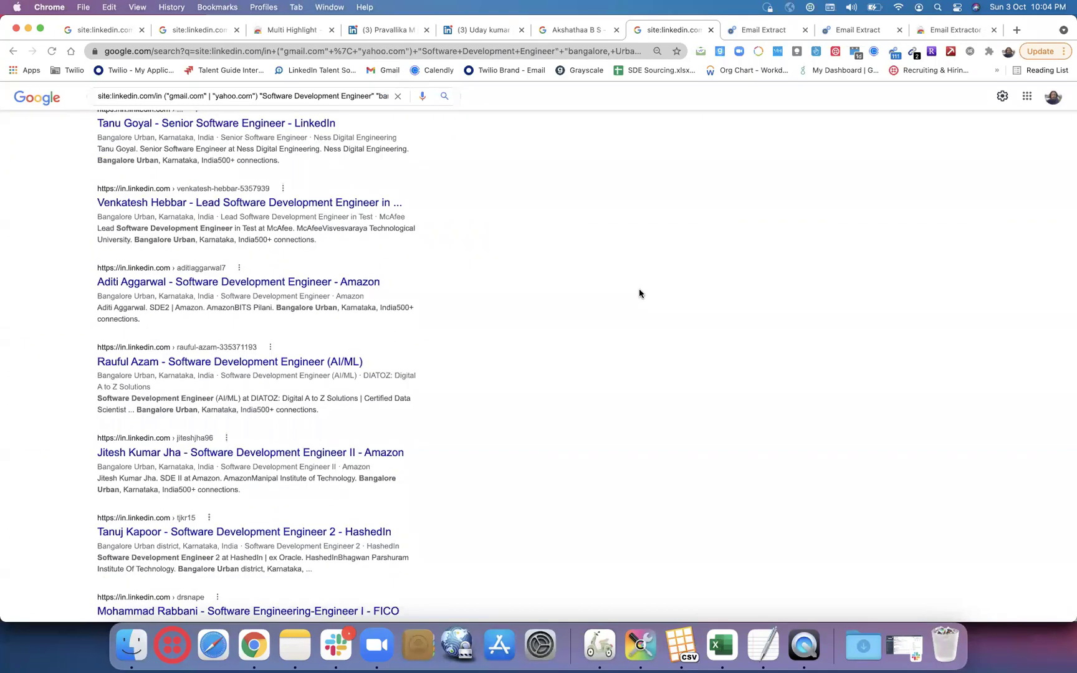
pyautogui.scroll(-10, 639, 292)
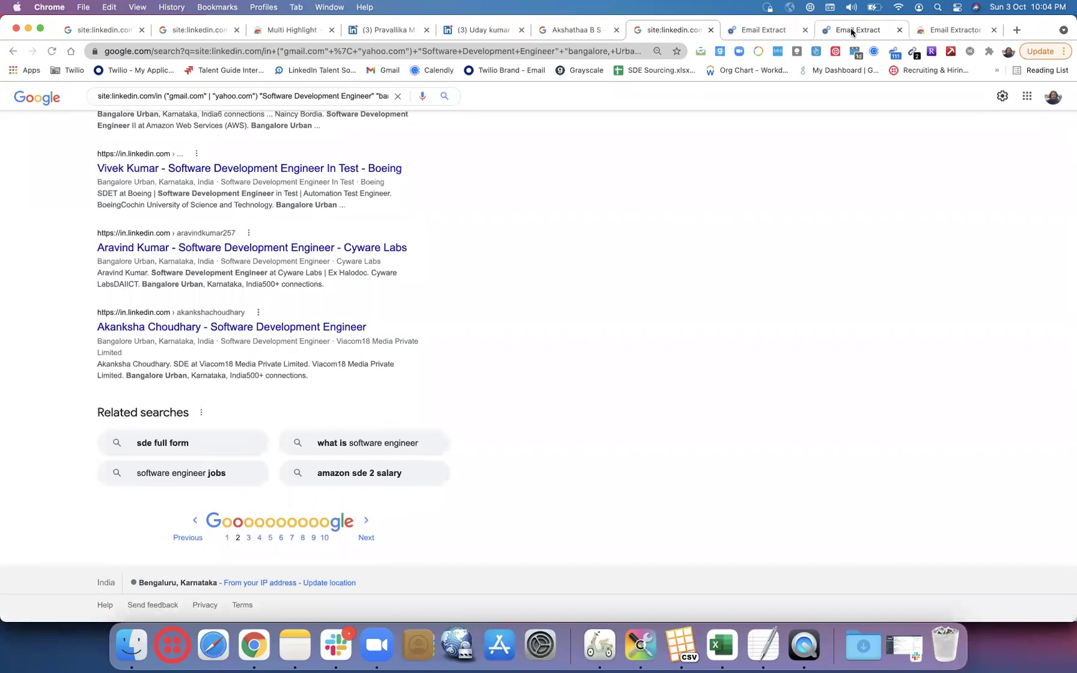
pyautogui.click(853, 30)
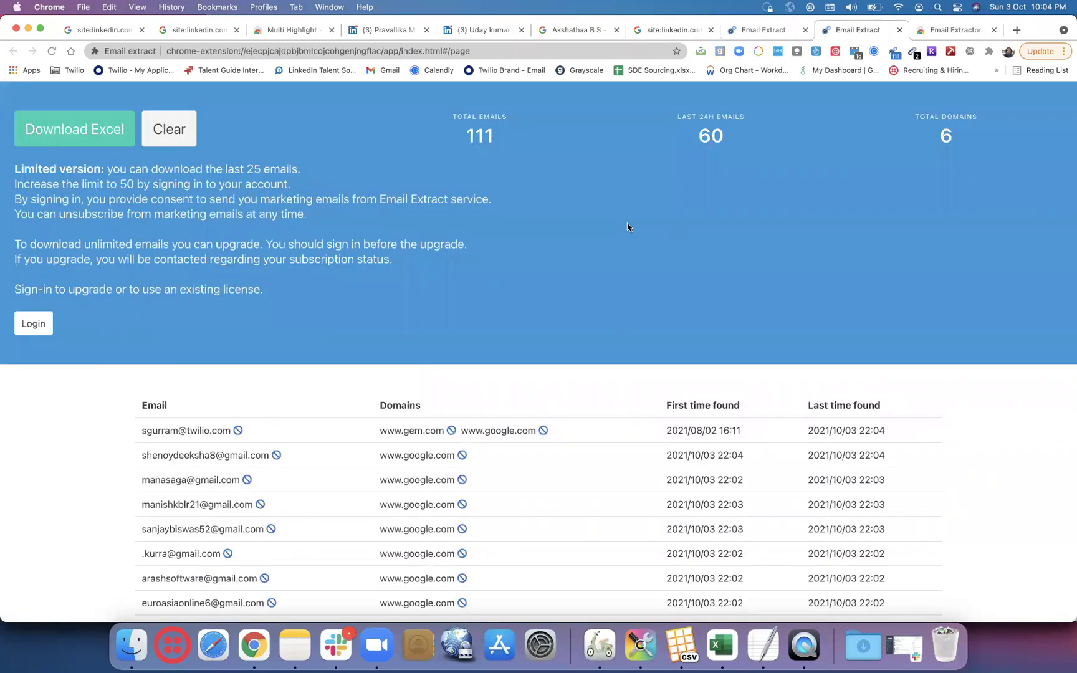